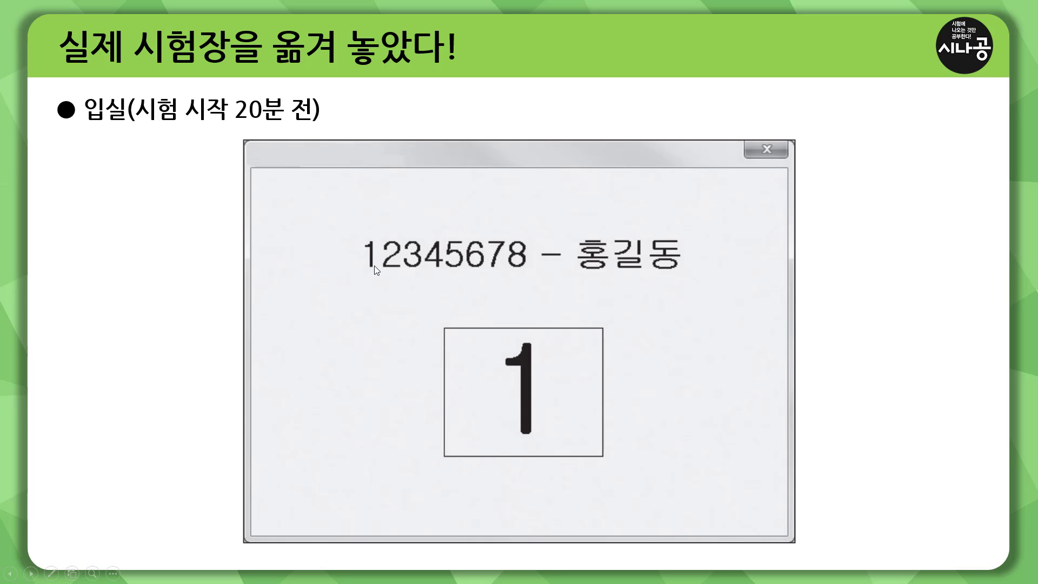
{"action": "key", "text": "ctrl+p"}
{"action": "left_click_drag", "start_coordinate": [361, 271], "coordinate": [525, 271]}
{"action": "mouse_move", "coordinate": [569, 230]}
{"action": "left_mouse_down"}
{"action": "mouse_move", "coordinate": [617, 278]}
{"action": "mouse_move", "coordinate": [702, 277]}
{"action": "left_mouse_up"}
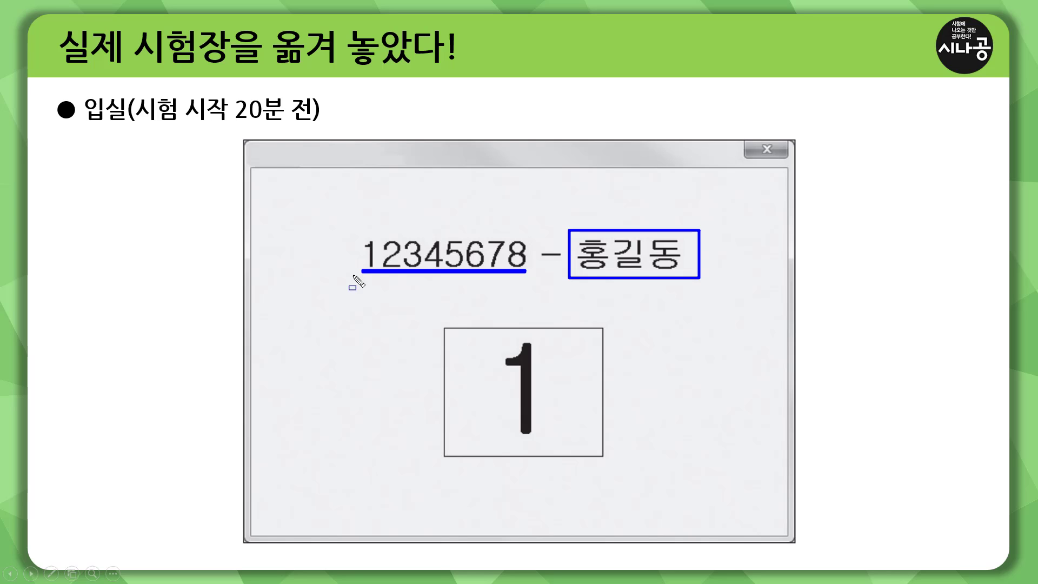
{"action": "key", "text": "e"}
{"action": "key", "text": "Right"}
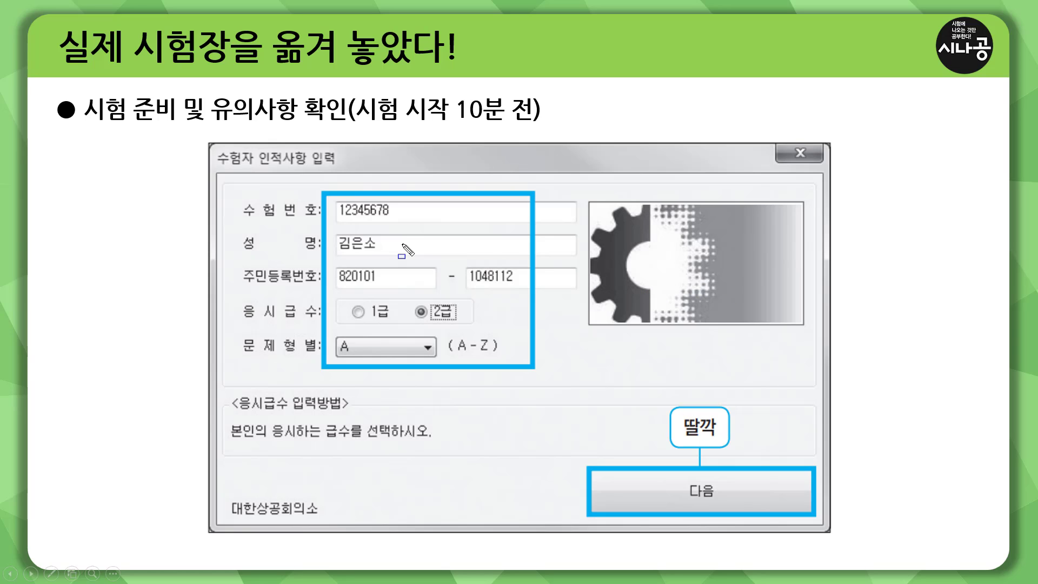
{"action": "left_click_drag", "start_coordinate": [338, 220], "coordinate": [399, 220]}
{"action": "left_click_drag", "start_coordinate": [336, 252], "coordinate": [386, 252]}
{"action": "mouse_move", "coordinate": [331, 264]}
{"action": "left_mouse_down"}
{"action": "mouse_move", "coordinate": [518, 290]}
{"action": "mouse_move", "coordinate": [522, 266]}
{"action": "left_mouse_up"}
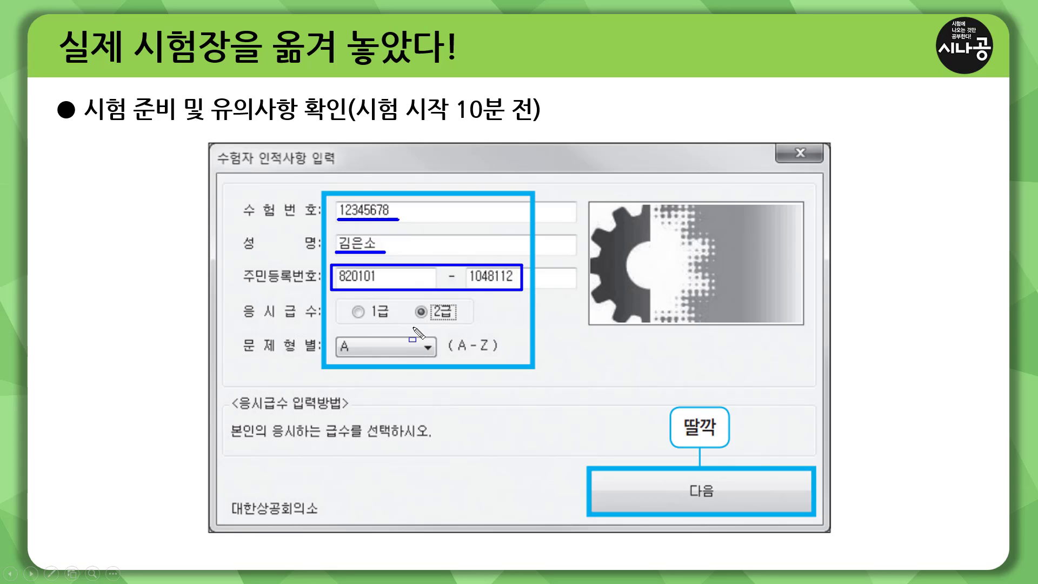
{"action": "mouse_move", "coordinate": [409, 299]}
{"action": "left_mouse_down"}
{"action": "mouse_move", "coordinate": [433, 324]}
{"action": "mouse_move", "coordinate": [460, 324]}
{"action": "left_mouse_up"}
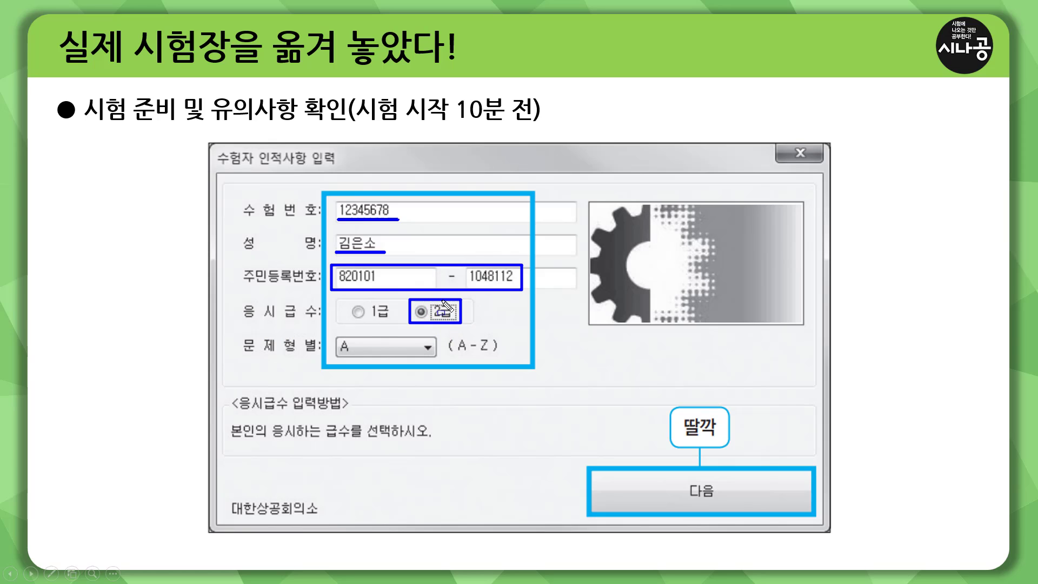
{"action": "mouse_move", "coordinate": [336, 335]}
{"action": "left_mouse_down"}
{"action": "mouse_move", "coordinate": [335, 359]}
{"action": "mouse_move", "coordinate": [365, 360]}
{"action": "left_mouse_up"}
{"action": "mouse_move", "coordinate": [683, 477]}
{"action": "left_mouse_down"}
{"action": "mouse_move", "coordinate": [679, 491]}
{"action": "mouse_move", "coordinate": [728, 513]}
{"action": "left_mouse_up"}
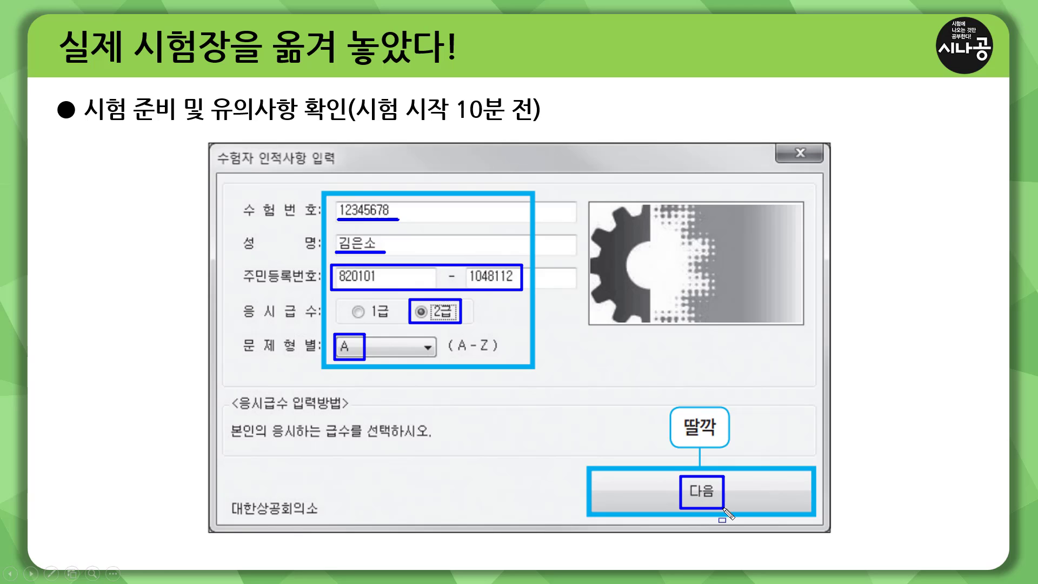
{"action": "key", "text": "Escape"}
{"action": "left_click", "coordinate": [323, 258]}
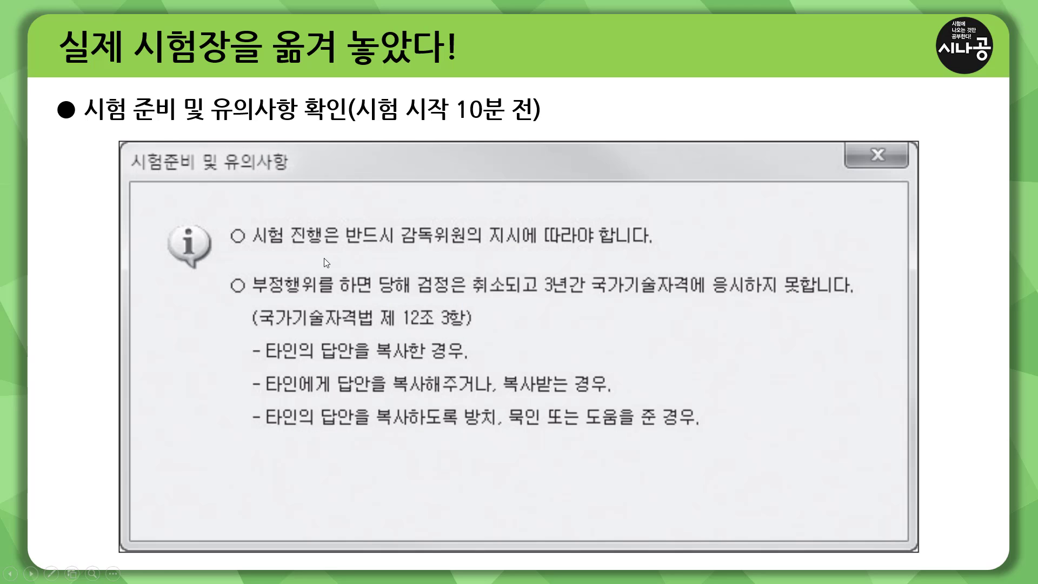
{"action": "key", "text": "ctrl+p"}
{"action": "left_click_drag", "start_coordinate": [225, 211], "coordinate": [874, 451]}
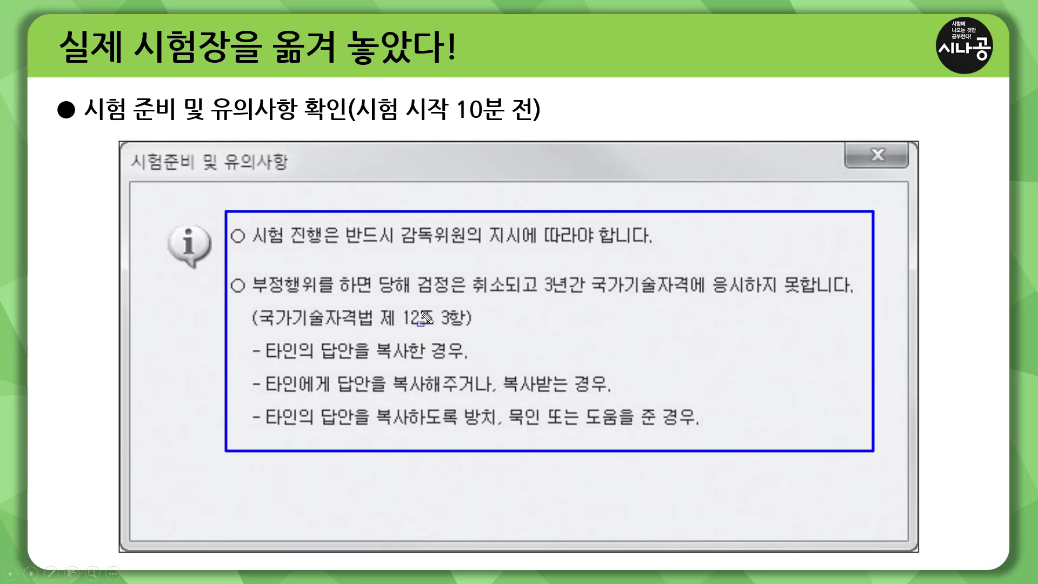
{"action": "key", "text": "ctrl+a"}
{"action": "key", "text": "e"}
{"action": "left_click", "coordinate": [470, 306]}
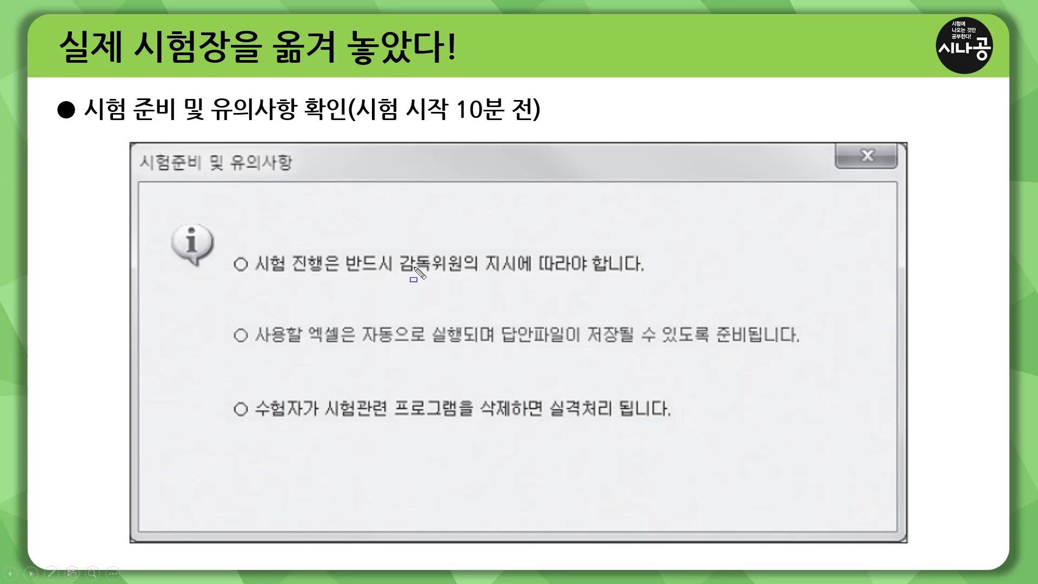
{"action": "key", "text": "ctrl+p"}
{"action": "left_click_drag", "start_coordinate": [253, 274], "coordinate": [330, 275]}
{"action": "left_click_drag", "start_coordinate": [394, 274], "coordinate": [645, 275]}
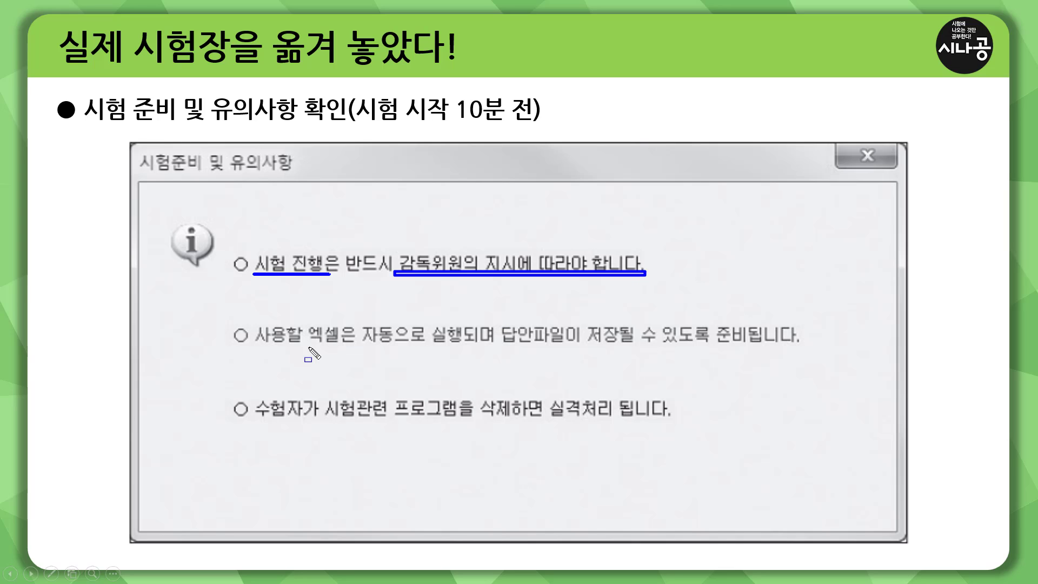
{"action": "left_click_drag", "start_coordinate": [305, 346], "coordinate": [794, 347]}
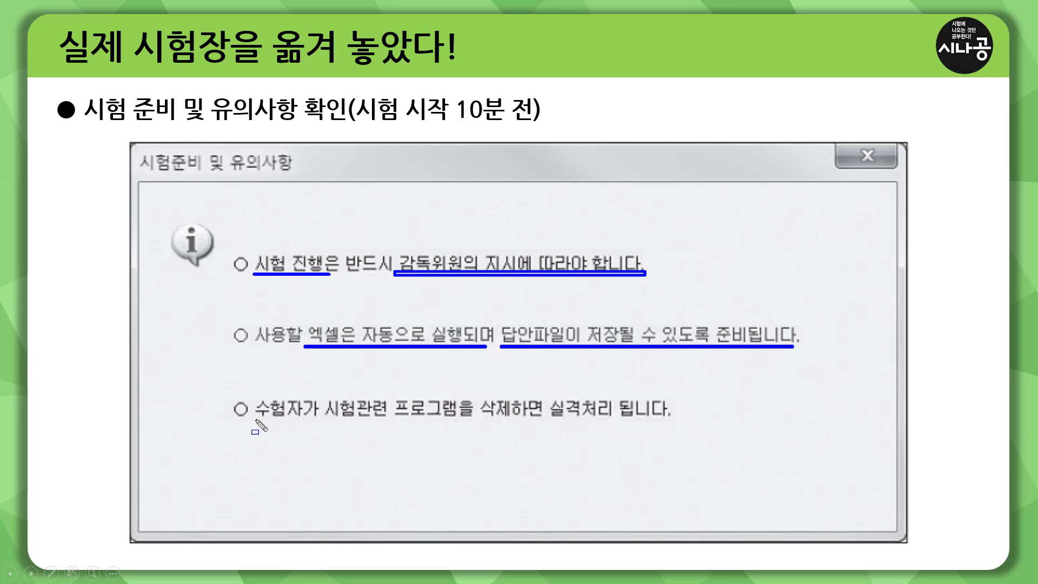
{"action": "left_click_drag", "start_coordinate": [254, 424], "coordinate": [672, 422]}
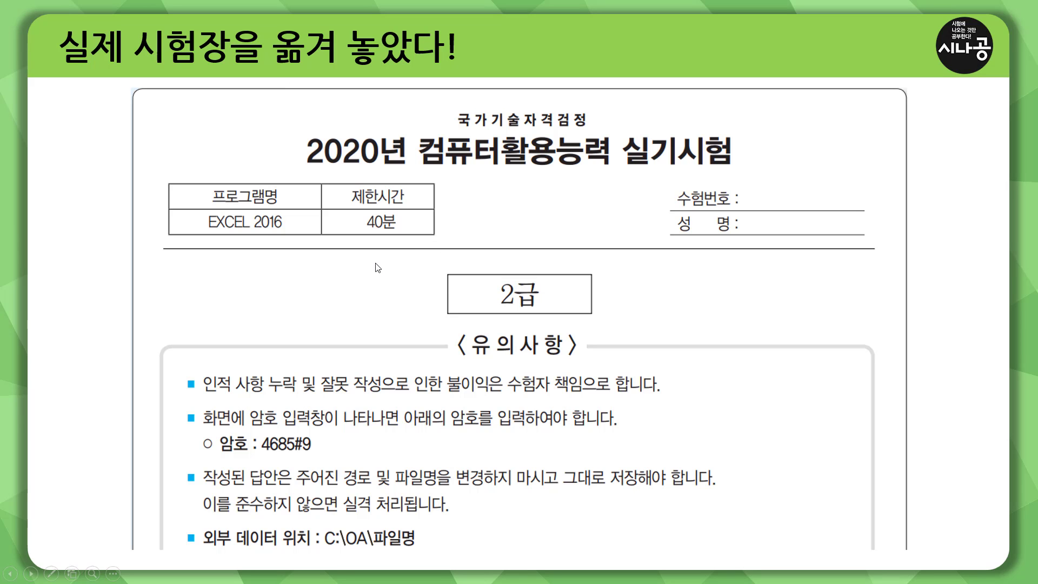
{"action": "key", "text": "ctrl+p"}
{"action": "mouse_move", "coordinate": [194, 228]}
{"action": "left_mouse_down"}
{"action": "mouse_move", "coordinate": [210, 211]}
{"action": "mouse_move", "coordinate": [191, 230]}
{"action": "left_mouse_up"}
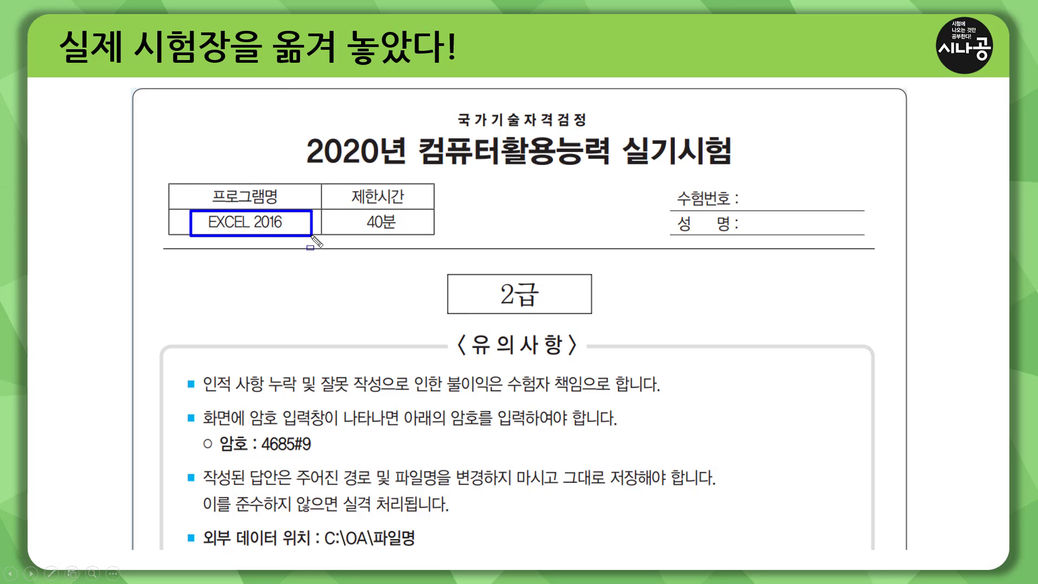
{"action": "mouse_move", "coordinate": [355, 212]}
{"action": "left_mouse_down"}
{"action": "mouse_move", "coordinate": [408, 221]}
{"action": "mouse_move", "coordinate": [407, 234]}
{"action": "left_mouse_up"}
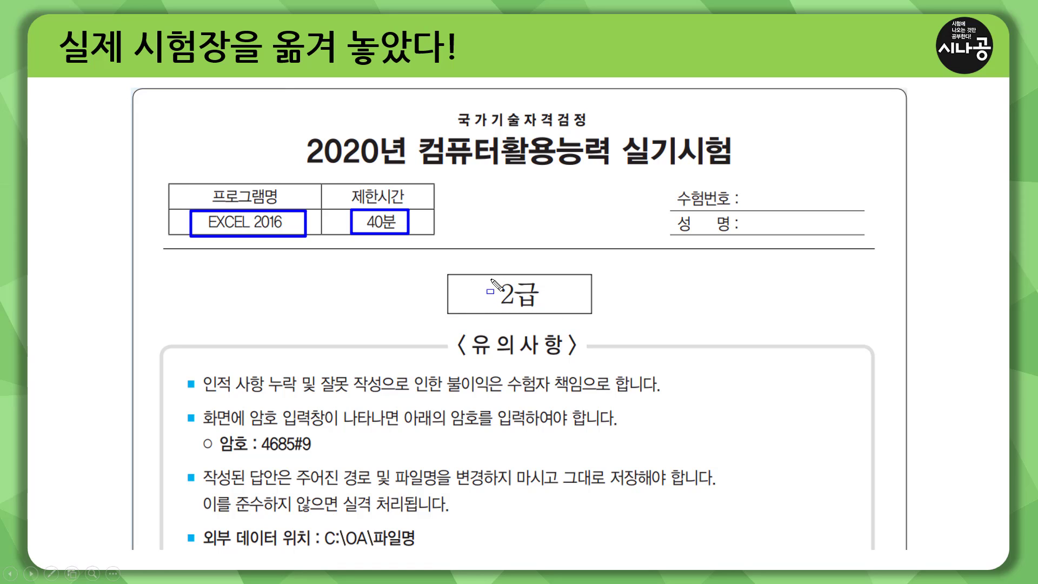
{"action": "left_click_drag", "start_coordinate": [486, 274], "coordinate": [556, 313]}
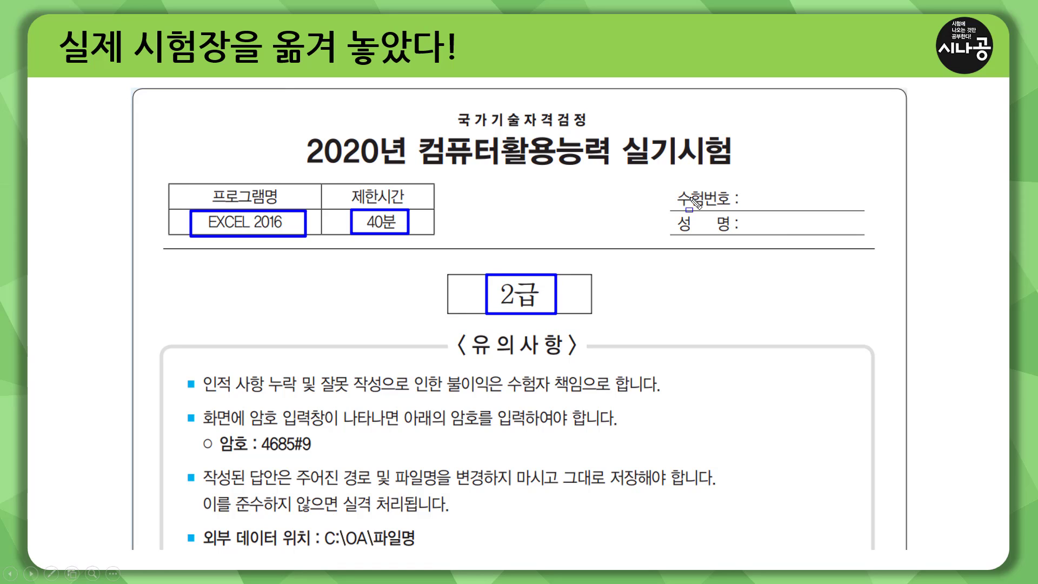
{"action": "mouse_move", "coordinate": [663, 180]}
{"action": "left_mouse_down"}
{"action": "mouse_move", "coordinate": [880, 184]}
{"action": "mouse_move", "coordinate": [880, 244]}
{"action": "left_mouse_up"}
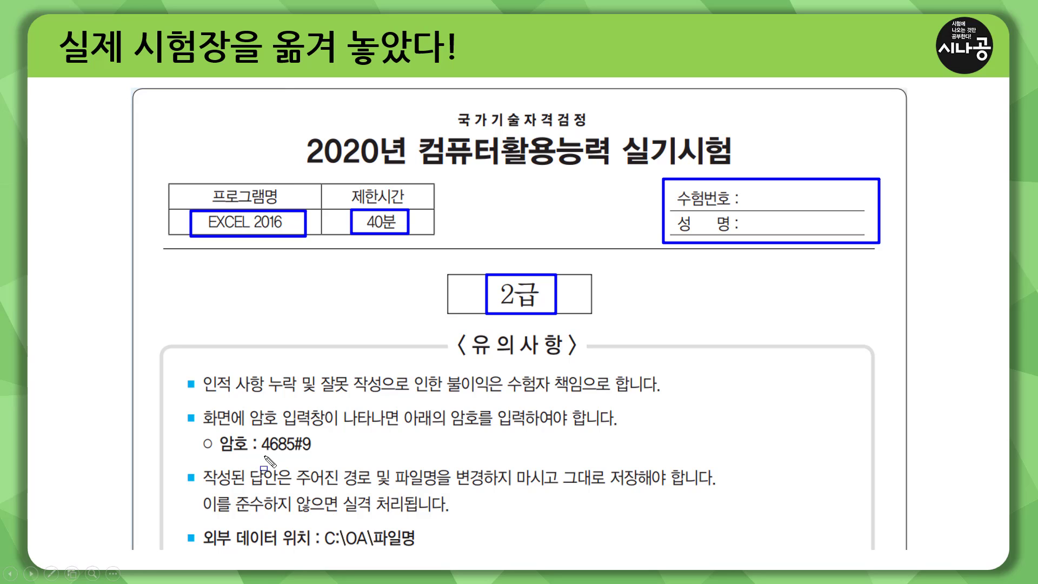
{"action": "mouse_move", "coordinate": [258, 454]}
{"action": "left_mouse_down"}
{"action": "mouse_move", "coordinate": [319, 455]}
{"action": "mouse_move", "coordinate": [319, 435]}
{"action": "left_mouse_up"}
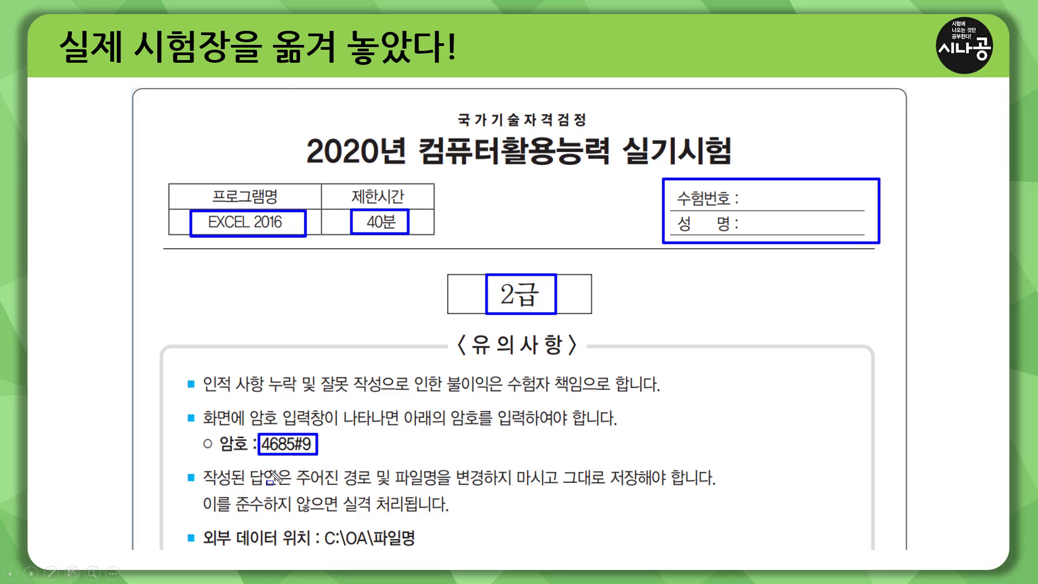
{"action": "left_click_drag", "start_coordinate": [204, 486], "coordinate": [727, 487]}
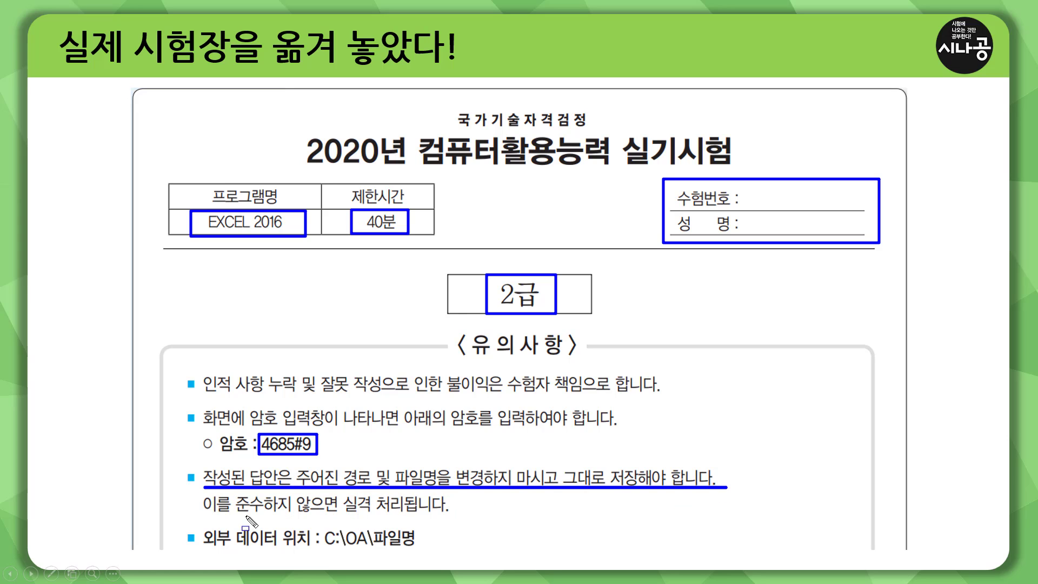
{"action": "left_click_drag", "start_coordinate": [227, 516], "coordinate": [444, 517]}
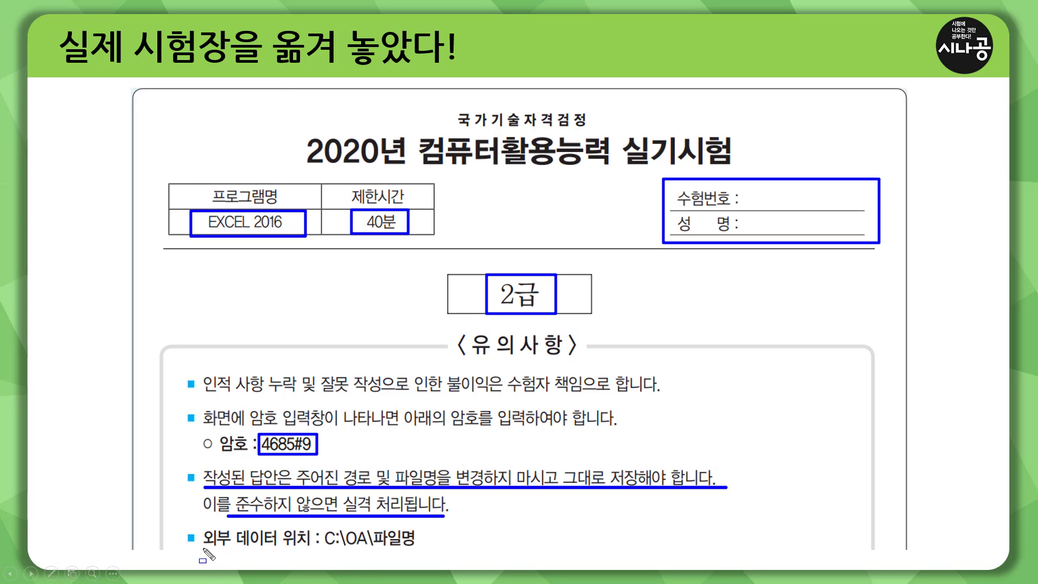
{"action": "left_click_drag", "start_coordinate": [204, 549], "coordinate": [314, 549]}
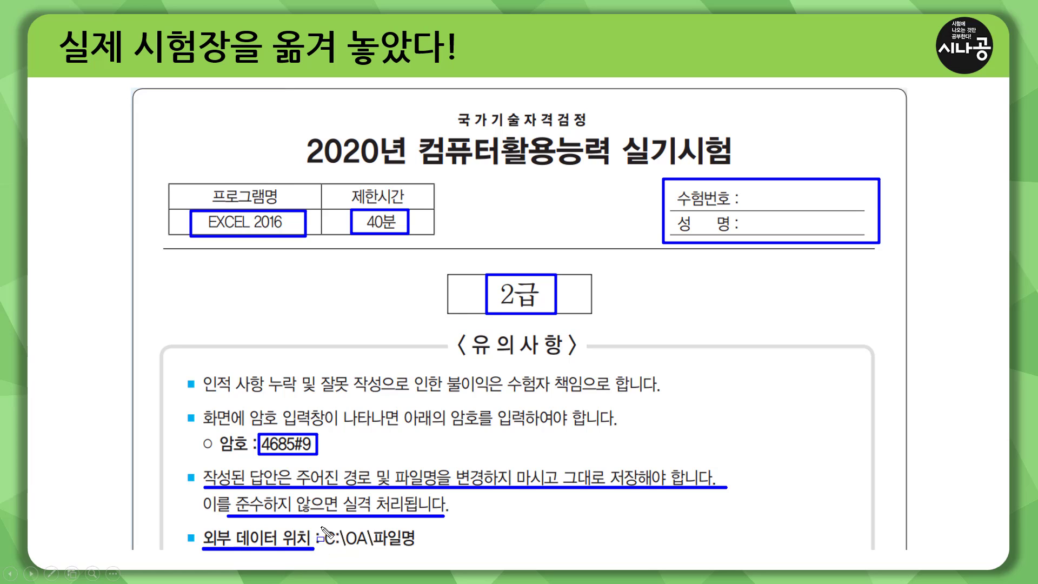
{"action": "left_click_drag", "start_coordinate": [322, 524], "coordinate": [430, 551]}
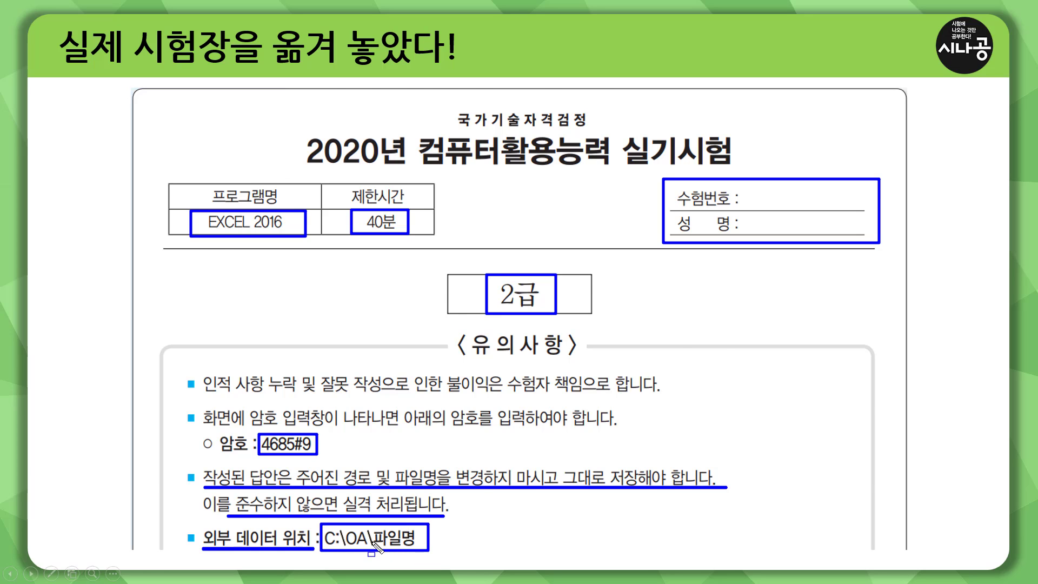
{"action": "key", "text": "Right"}
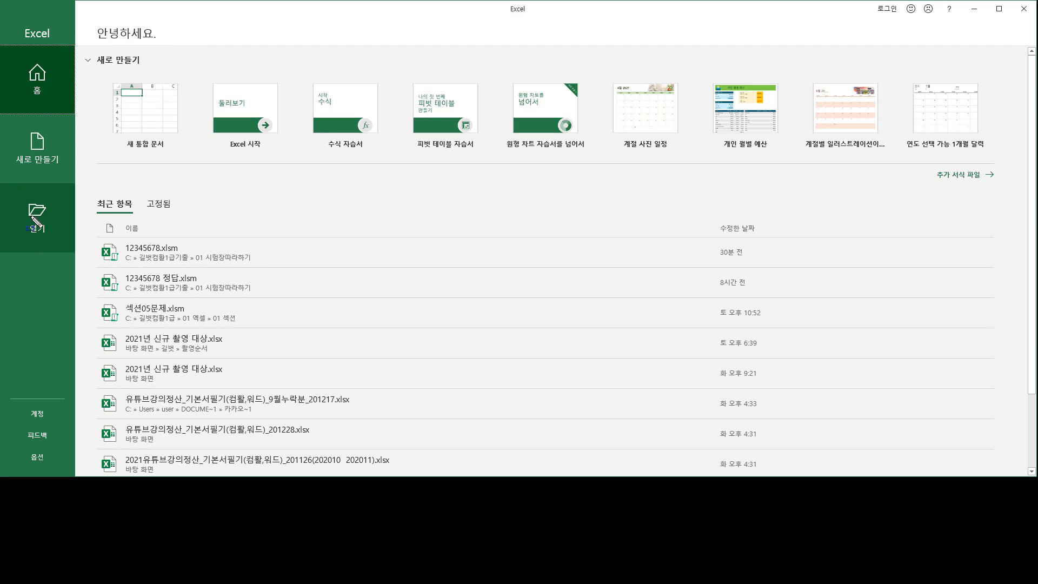
Browse for a workbook to open in the folder C:\길벗컴활2급기출\01 시험장따라하기
{"action": "left_click", "coordinate": [38, 216]}
{"action": "left_click", "coordinate": [38, 213]}
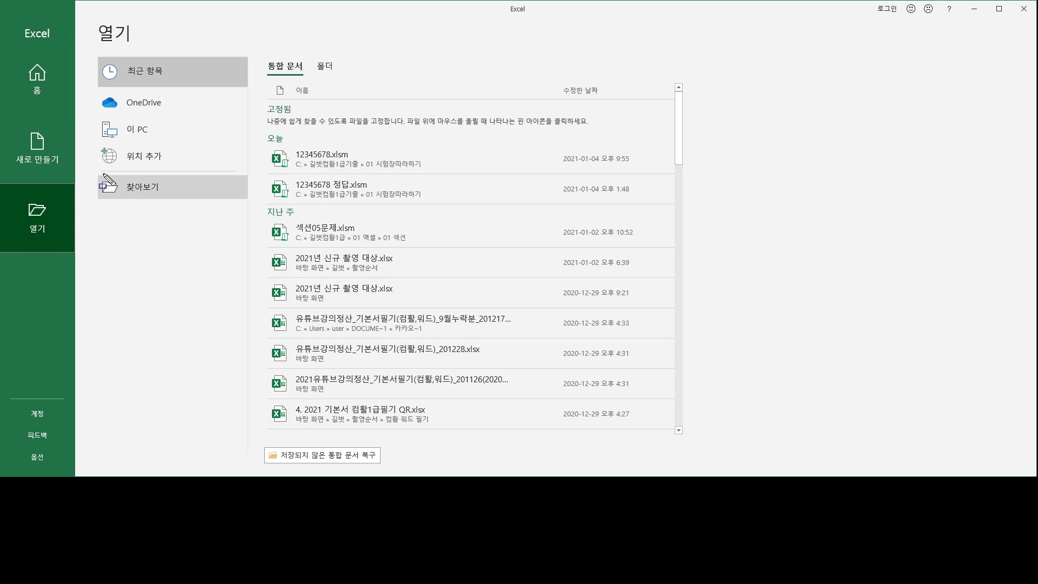
{"action": "left_click", "coordinate": [131, 187]}
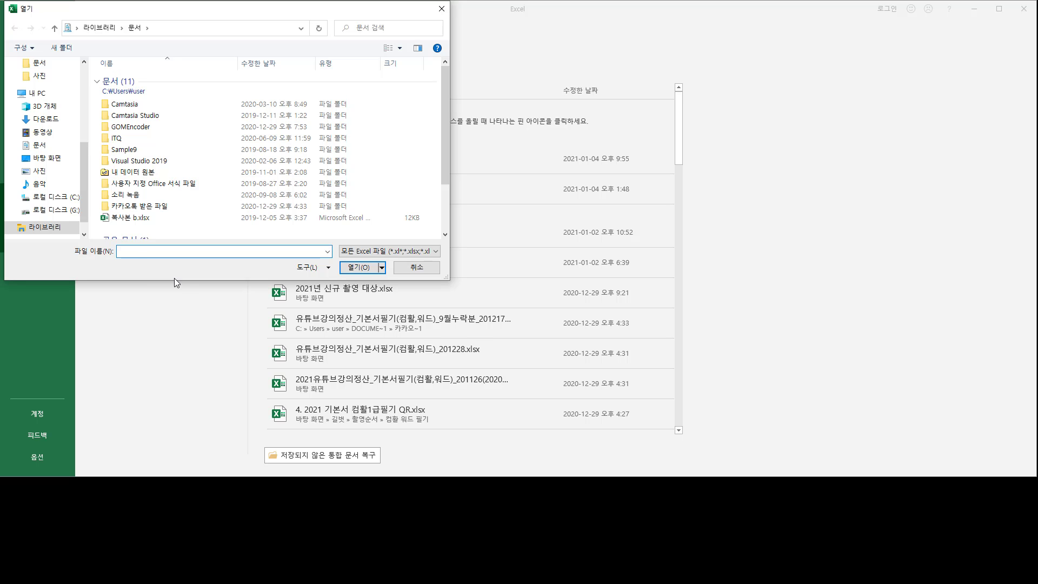
{"action": "left_click", "coordinate": [81, 196]}
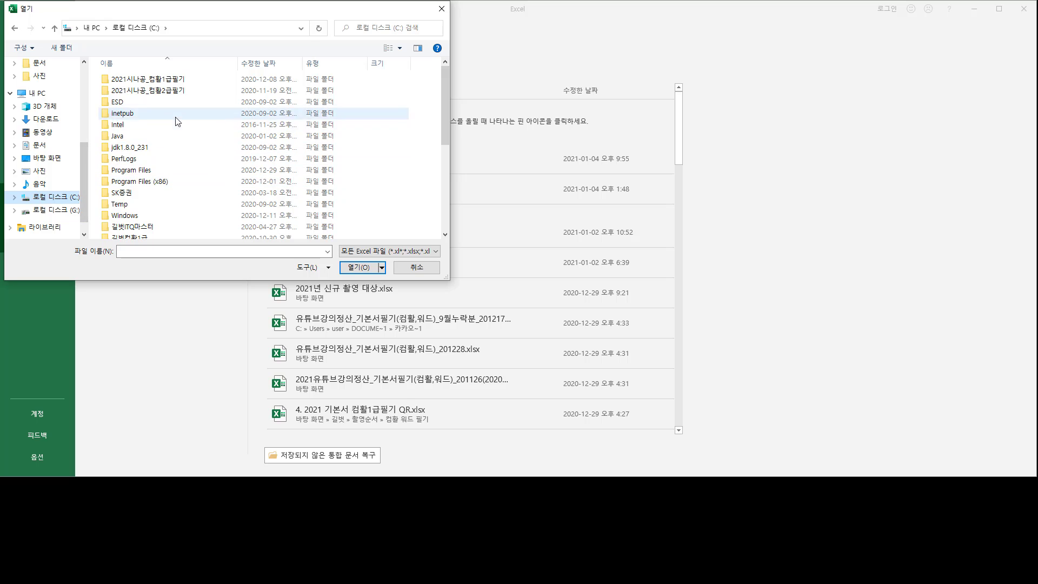
{"action": "scroll", "coordinate": [178, 157], "scroll_direction": "down", "scroll_amount": 5}
{"action": "scroll", "coordinate": [175, 154], "scroll_direction": "up", "scroll_amount": 2}
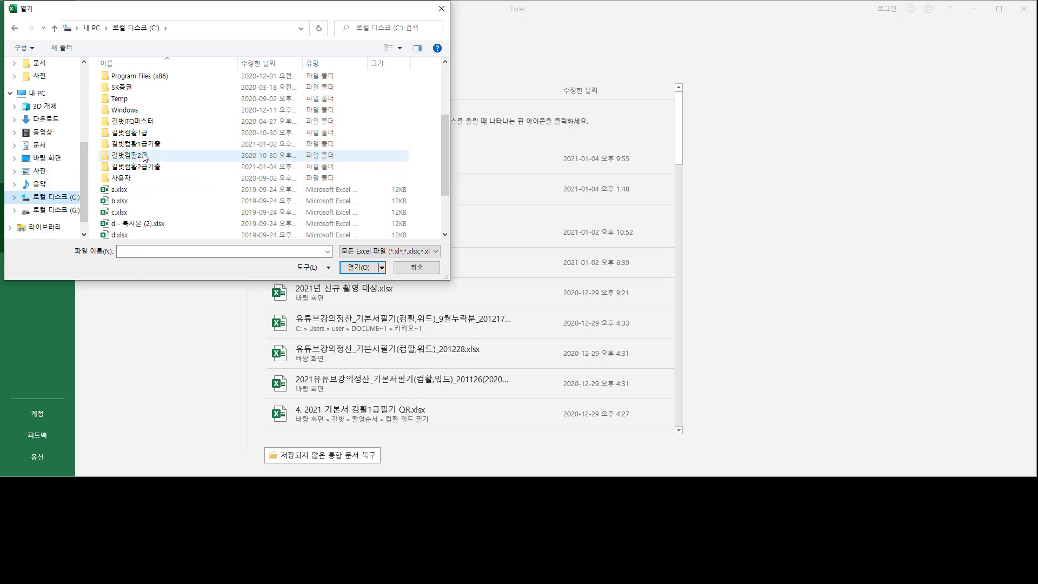
{"action": "left_click", "coordinate": [126, 171]}
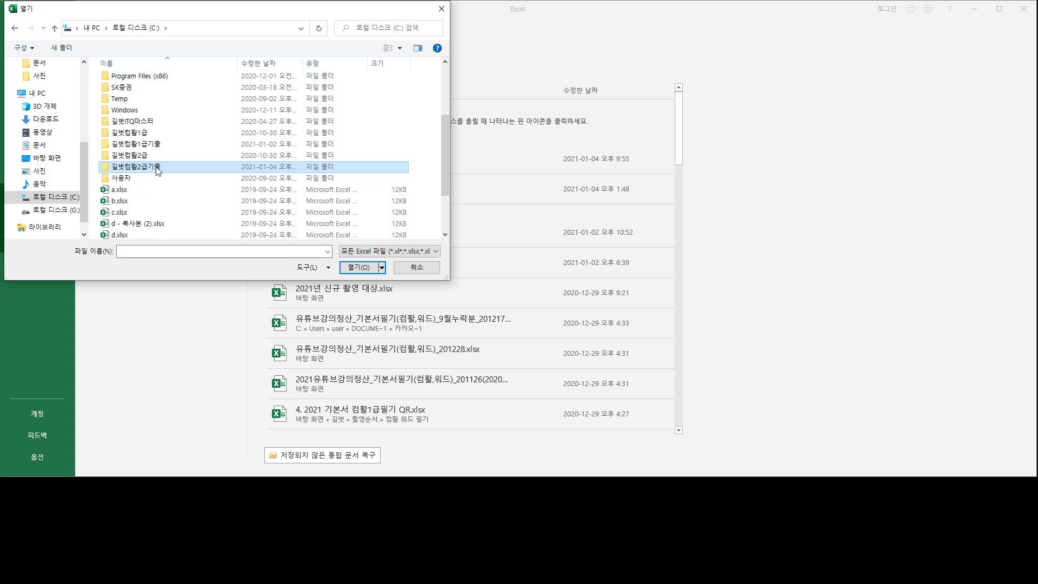
{"action": "double_click", "coordinate": [158, 169]}
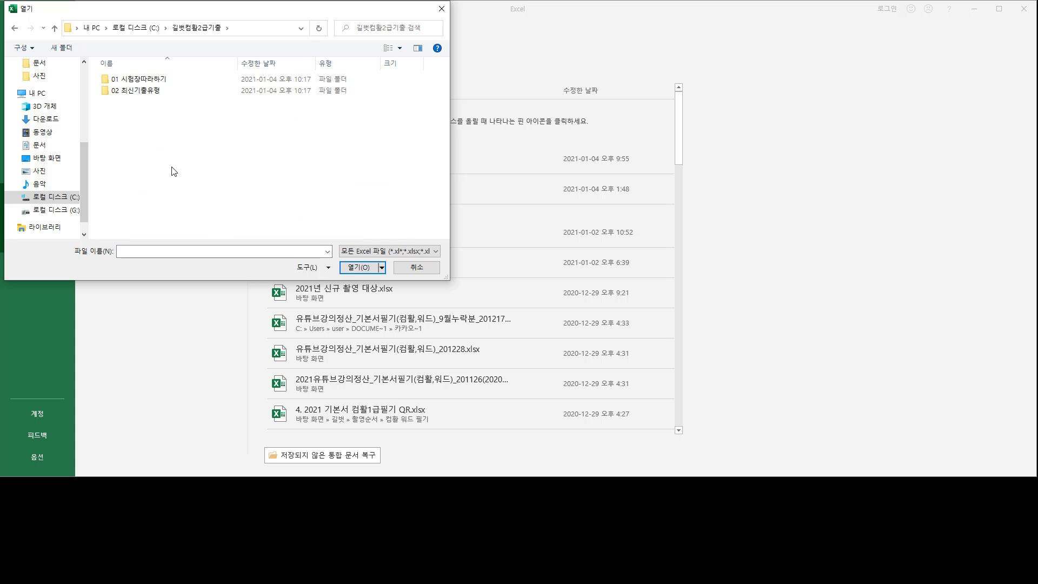
{"action": "double_click", "coordinate": [149, 81]}
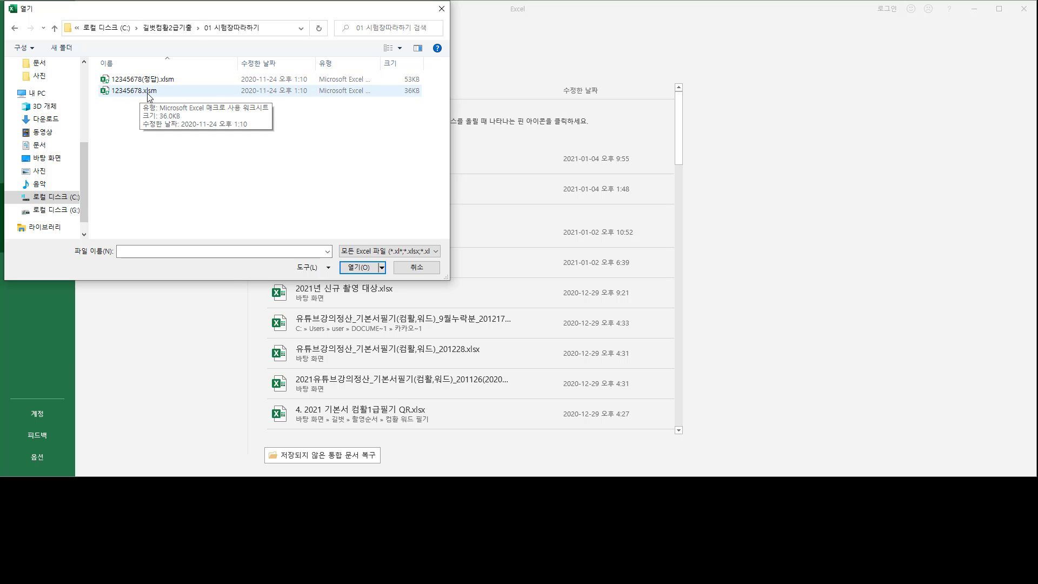
Open the protected workbook 12345678.xlsm, entering the file password given in the exam instructions
{"action": "left_click", "coordinate": [154, 96]}
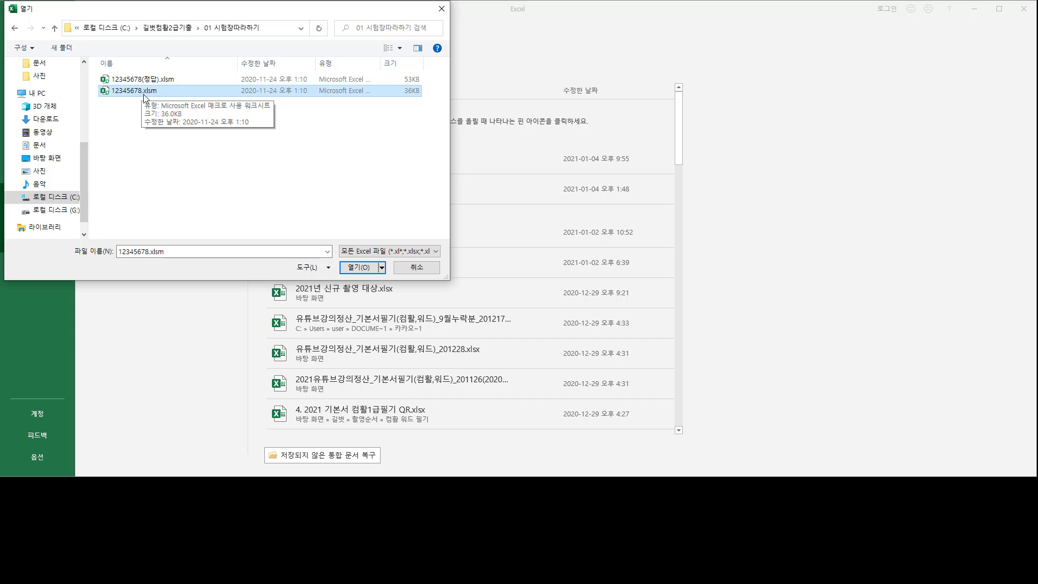
{"action": "left_click", "coordinate": [358, 267]}
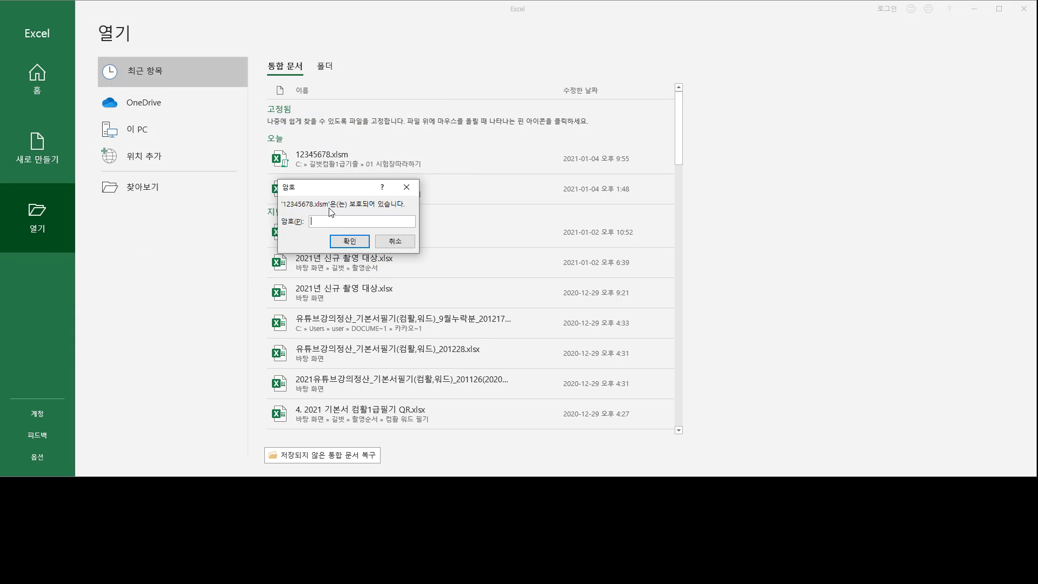
{"action": "left_click_drag", "start_coordinate": [324, 190], "coordinate": [341, 233]}
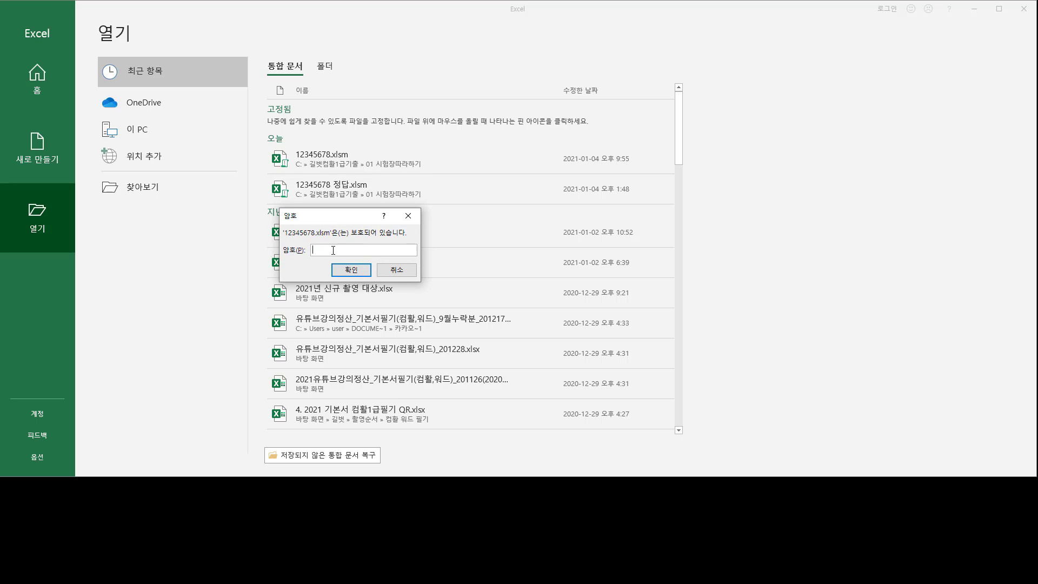
{"action": "left_click", "coordinate": [349, 267]}
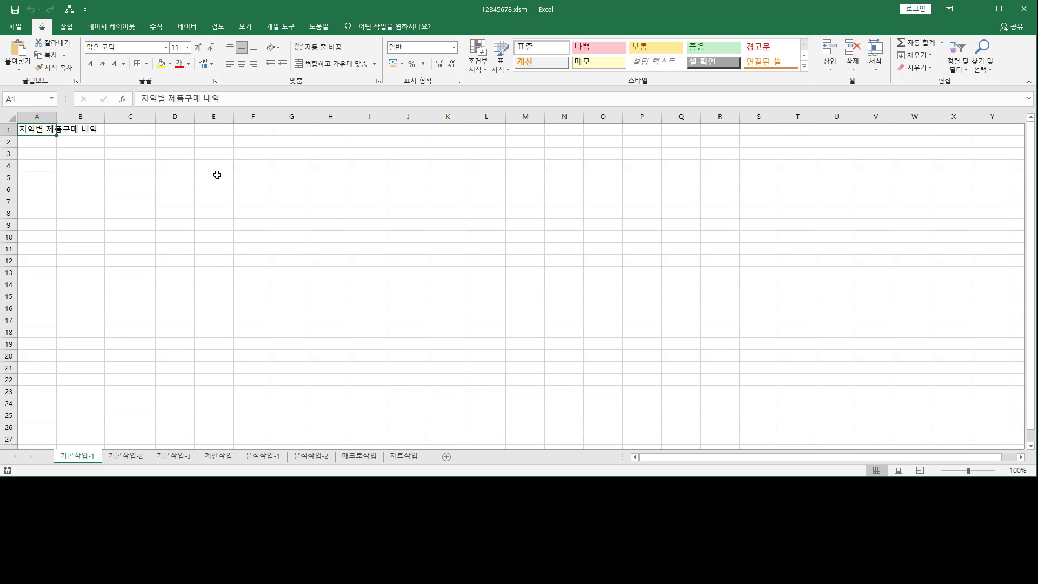
{"action": "left_click_drag", "start_coordinate": [53, 444], "coordinate": [425, 467]}
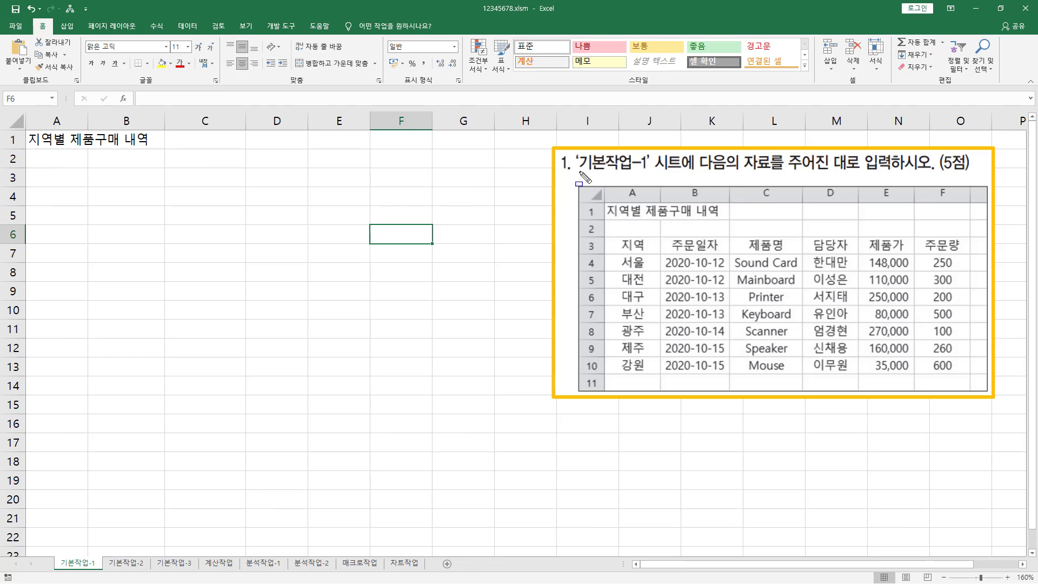
{"action": "left_click_drag", "start_coordinate": [579, 172], "coordinate": [794, 172]}
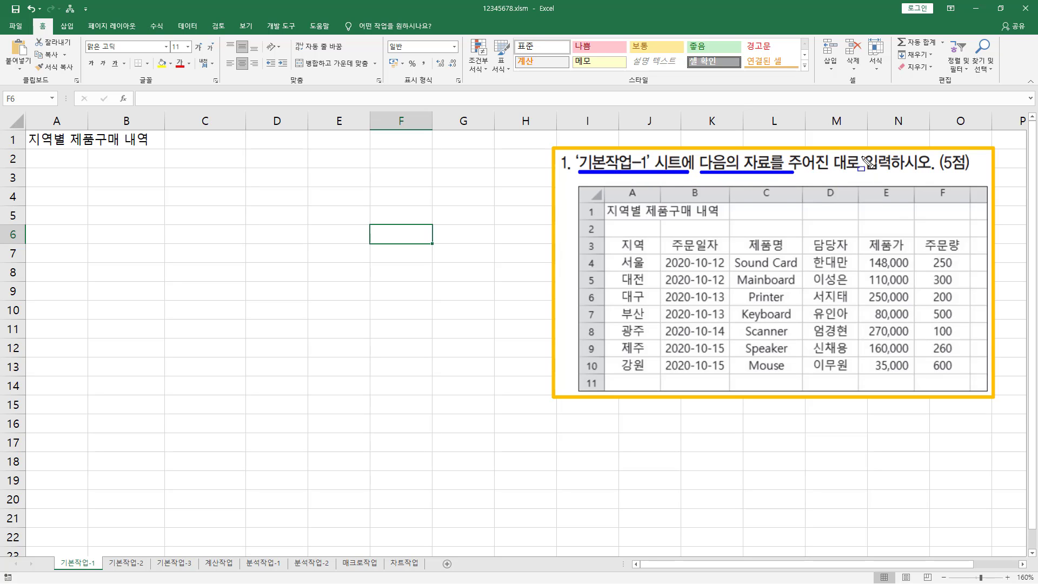
{"action": "left_click_drag", "start_coordinate": [861, 168], "coordinate": [935, 184]}
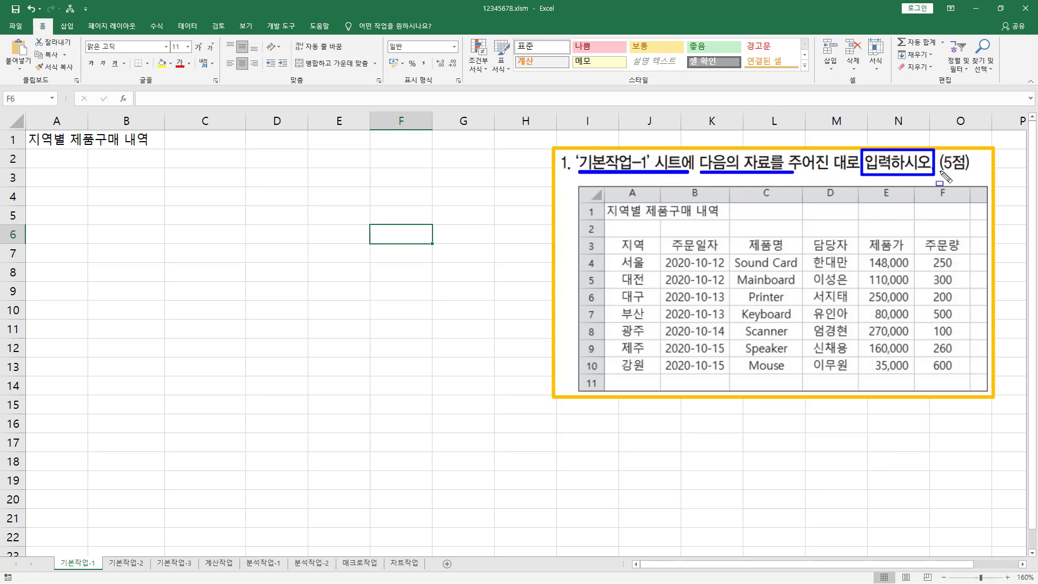
{"action": "left_click_drag", "start_coordinate": [940, 171], "coordinate": [970, 171]}
{"action": "mouse_move", "coordinate": [607, 237]}
{"action": "left_mouse_down"}
{"action": "mouse_move", "coordinate": [888, 375]}
{"action": "mouse_move", "coordinate": [608, 236]}
{"action": "left_mouse_up"}
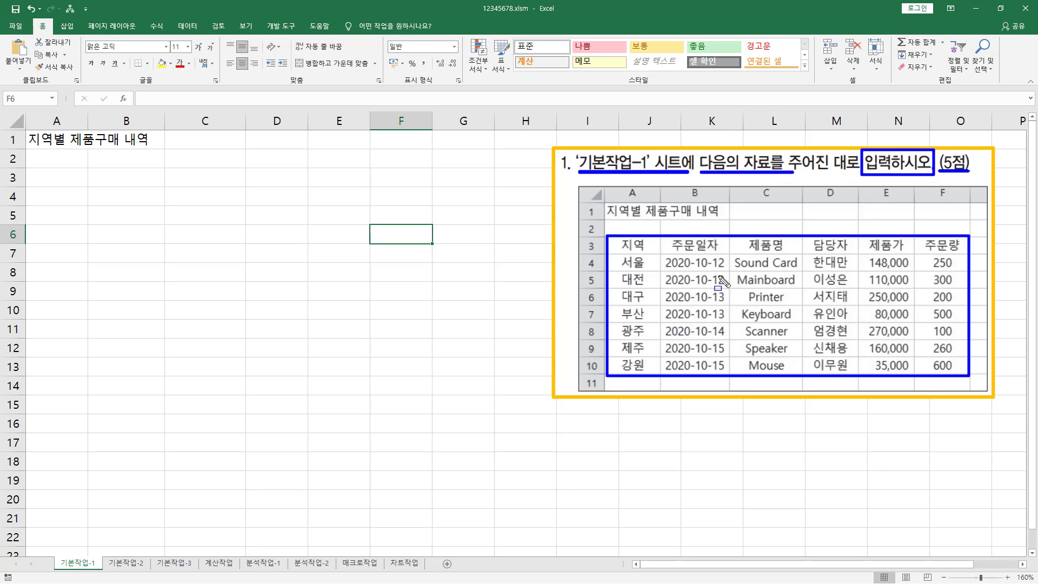
{"action": "key", "text": "Escape"}
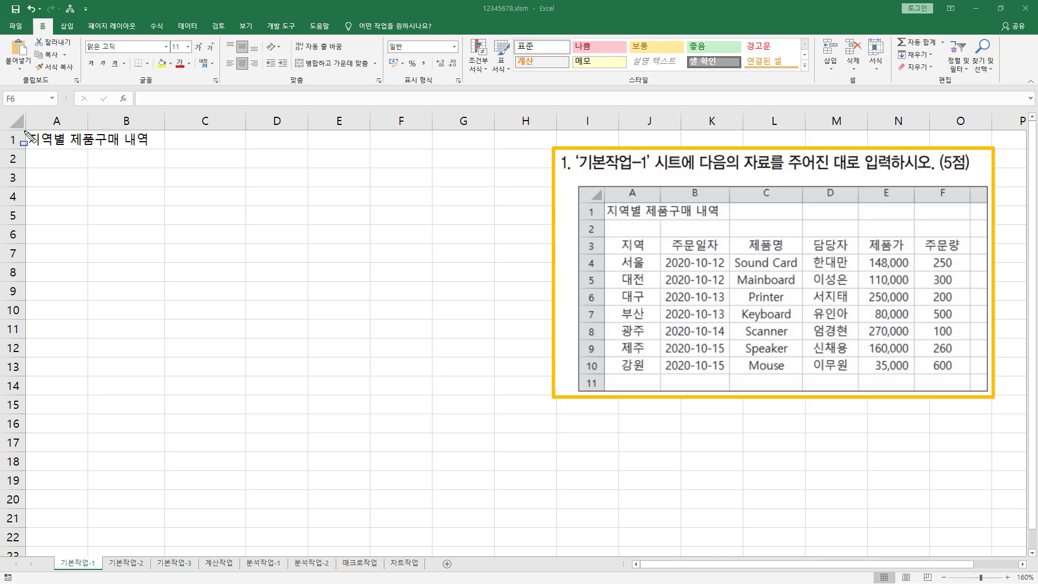
{"action": "mouse_move", "coordinate": [25, 132]}
{"action": "left_mouse_down"}
{"action": "mouse_move", "coordinate": [46, 153]}
{"action": "mouse_move", "coordinate": [154, 152]}
{"action": "left_mouse_up"}
{"action": "left_click_drag", "start_coordinate": [604, 203], "coordinate": [725, 222]}
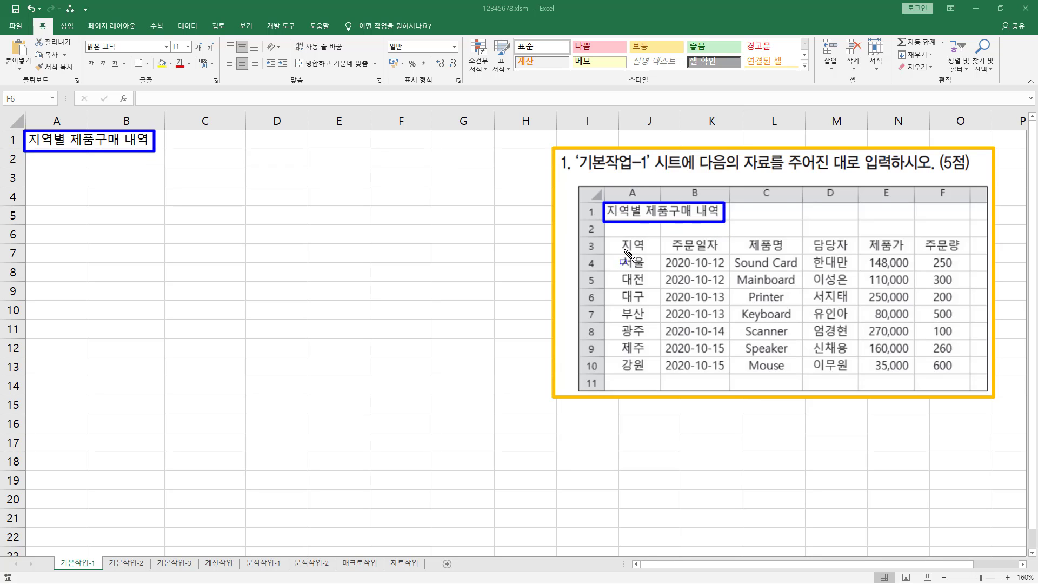
{"action": "left_click_drag", "start_coordinate": [618, 237], "coordinate": [652, 254]}
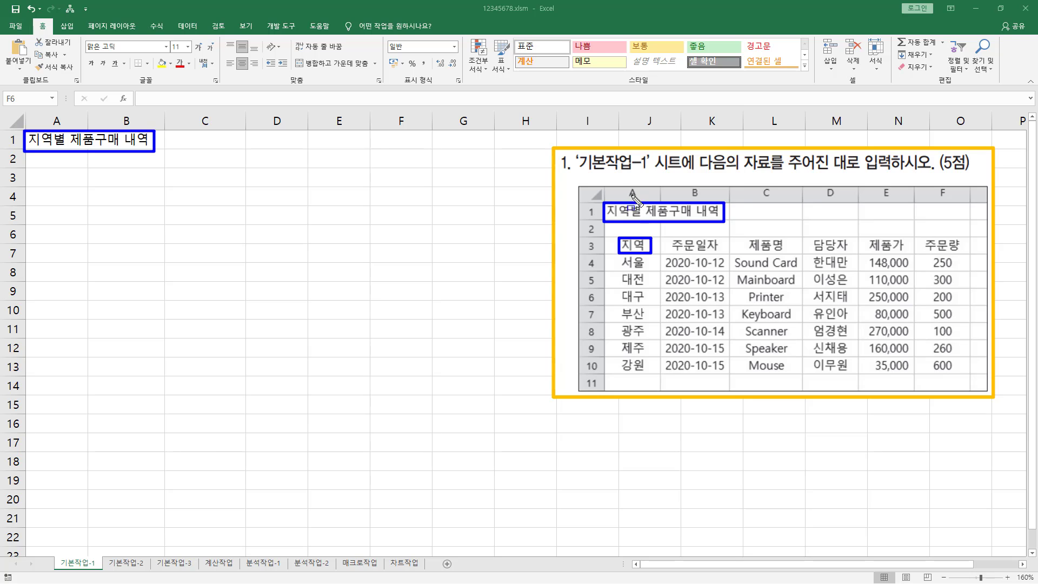
{"action": "key", "text": "Escape"}
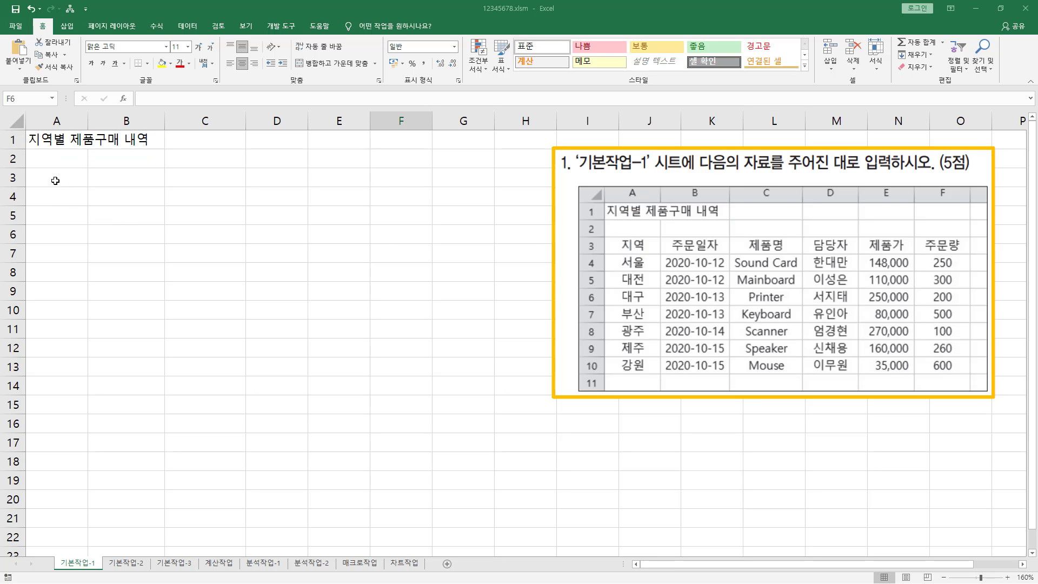
Enter the column header 지역 in A3, with the regions 서울 and 대전 in A4:A5
{"action": "left_click", "coordinate": [49, 177]}
{"action": "type", "text": "wl"}
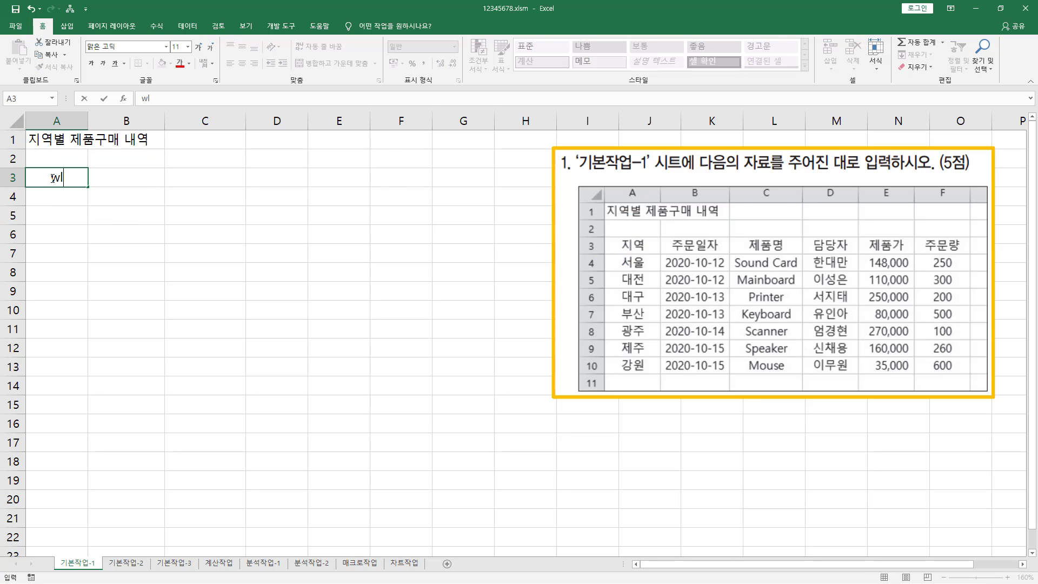
{"action": "type", "text": "지역"}
{"action": "key", "text": "Return"}
{"action": "type", "text": "세우"}
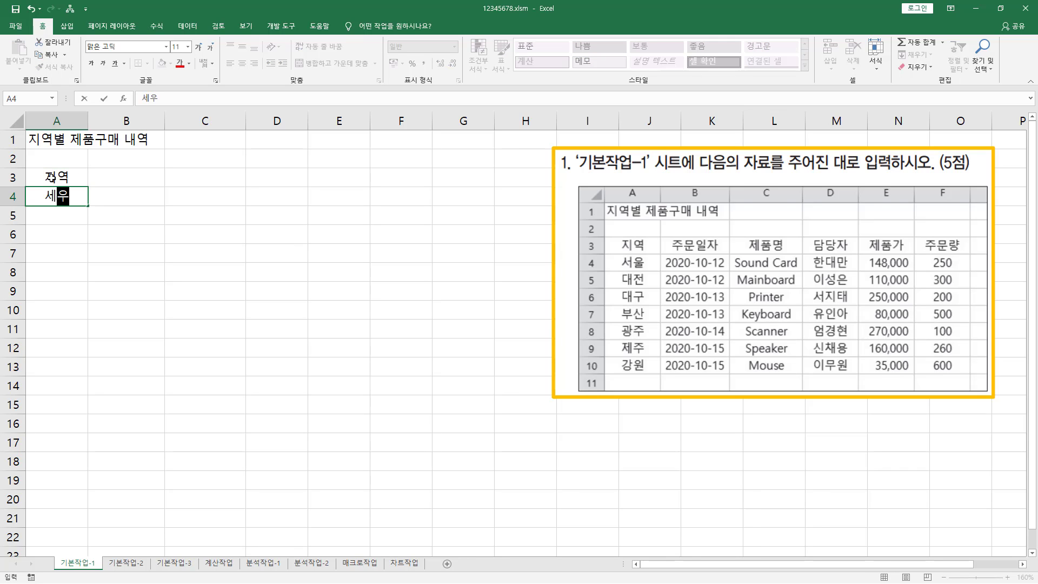
{"action": "key", "text": "BackSpace"}
{"action": "key", "text": "BackSpace"}
{"action": "type", "text": "성울"}
{"action": "key", "text": "Return"}
{"action": "type", "text": "대전"}
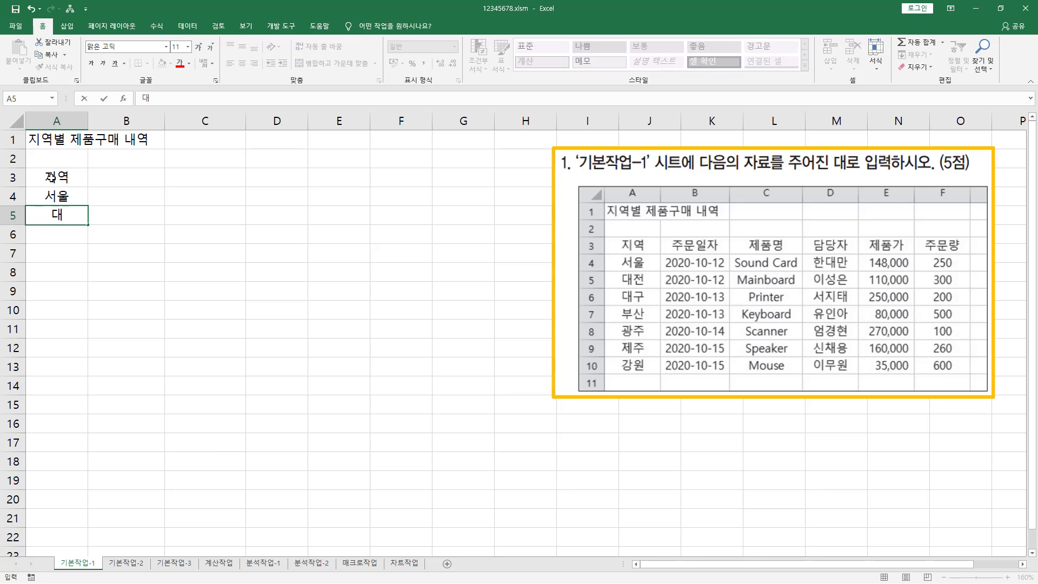
{"action": "key", "text": "Return"}
Fill A6:A10 with the regions 대구, 부산, 광주, 제주 and 강원
{"action": "type", "text": "ㄷ대구"}
{"action": "key", "text": "Return"}
{"action": "type", "text": "부산"}
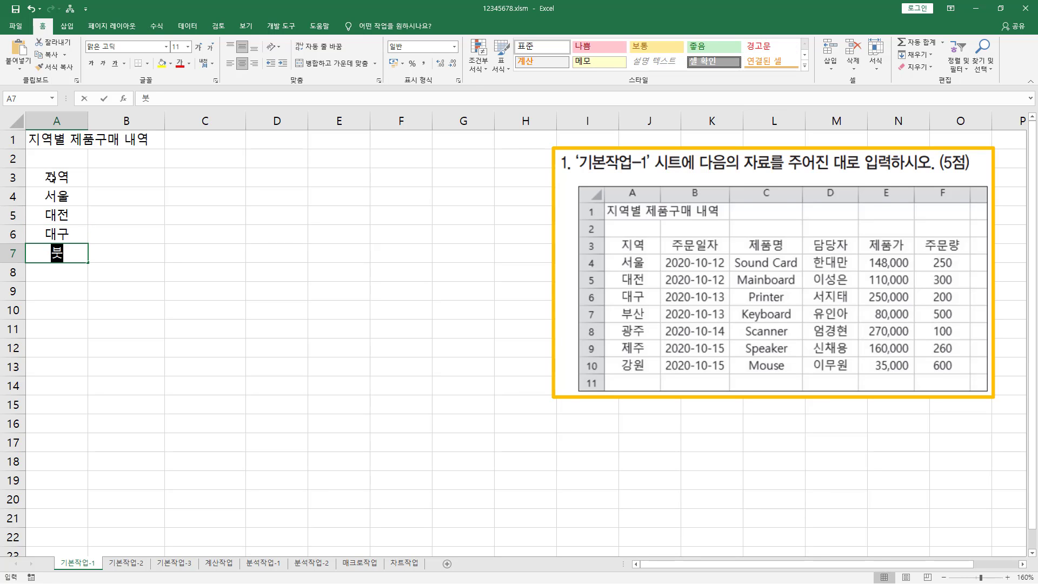
{"action": "key", "text": "Return"}
{"action": "type", "text": "광주"}
{"action": "key", "text": "Return"}
{"action": "type", "text": "제주"}
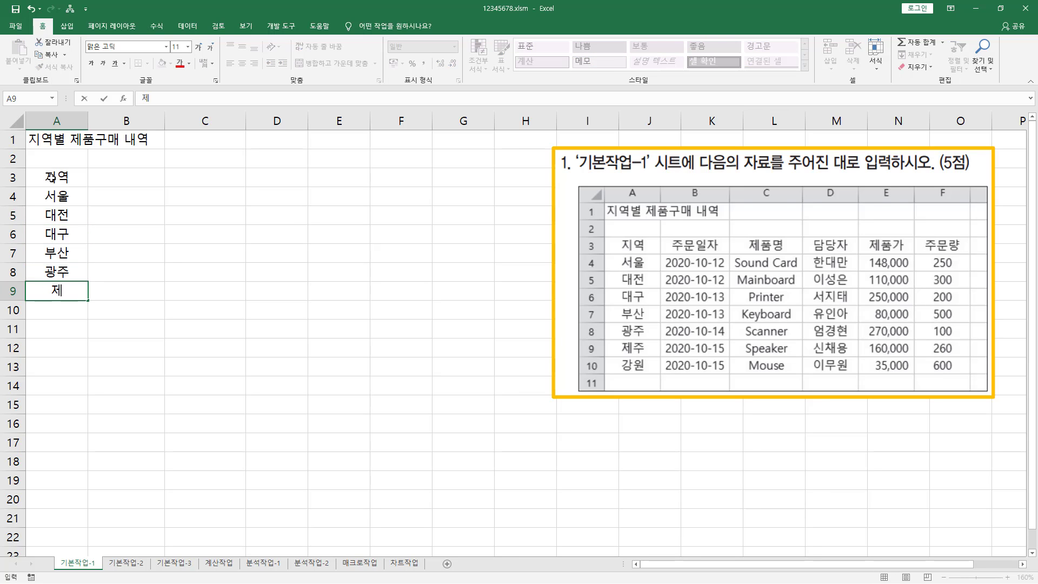
{"action": "key", "text": "Return"}
{"action": "type", "text": "강원"}
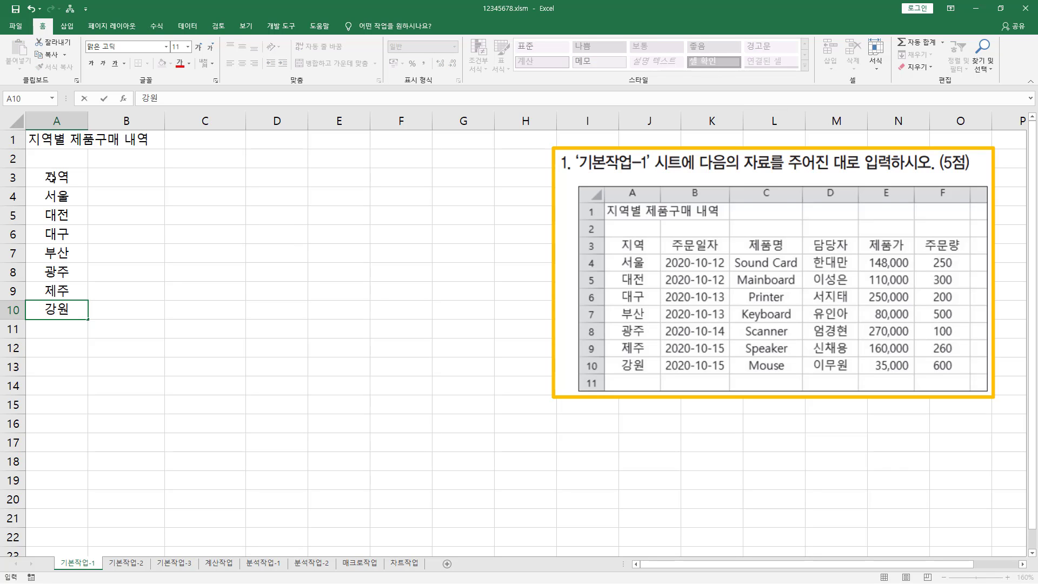
{"action": "key", "text": "Tab"}
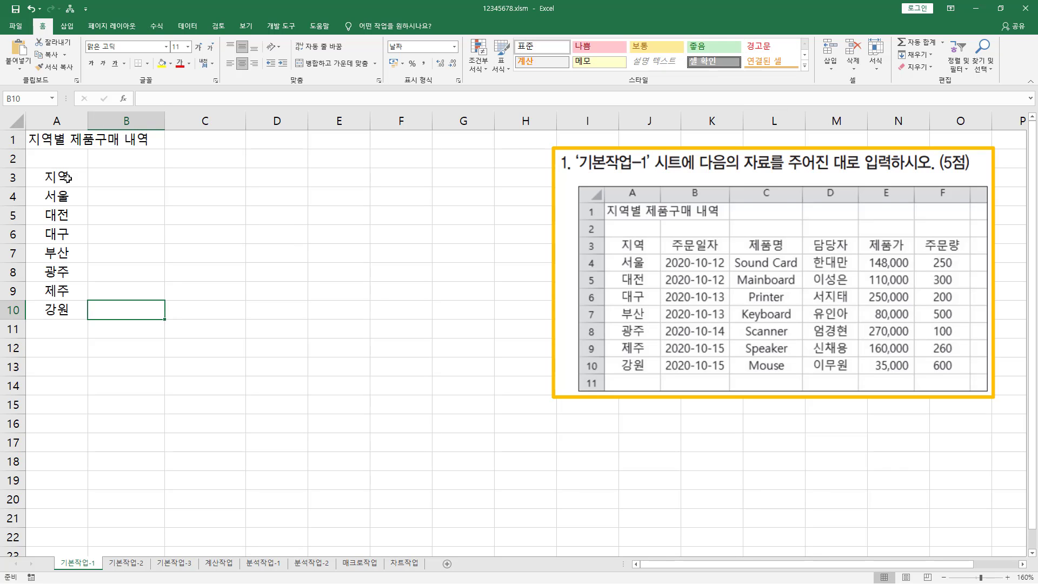
Enter the column header 주문일자 in B3 and the order date 2020-10-12 in both B4 and B5
{"action": "left_click", "coordinate": [122, 175]}
{"action": "type", "text": "주문일자"}
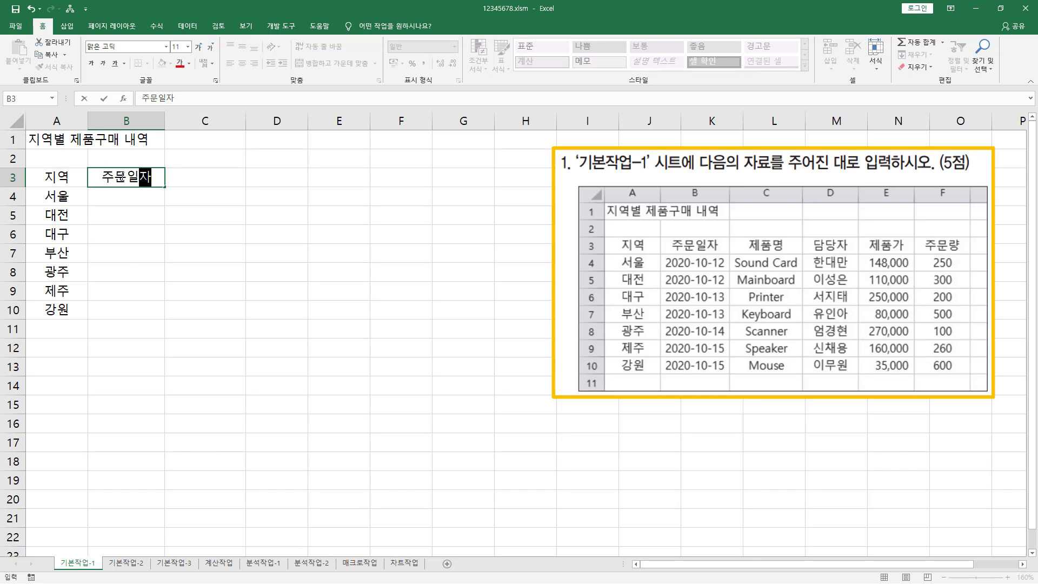
{"action": "key", "text": "Return"}
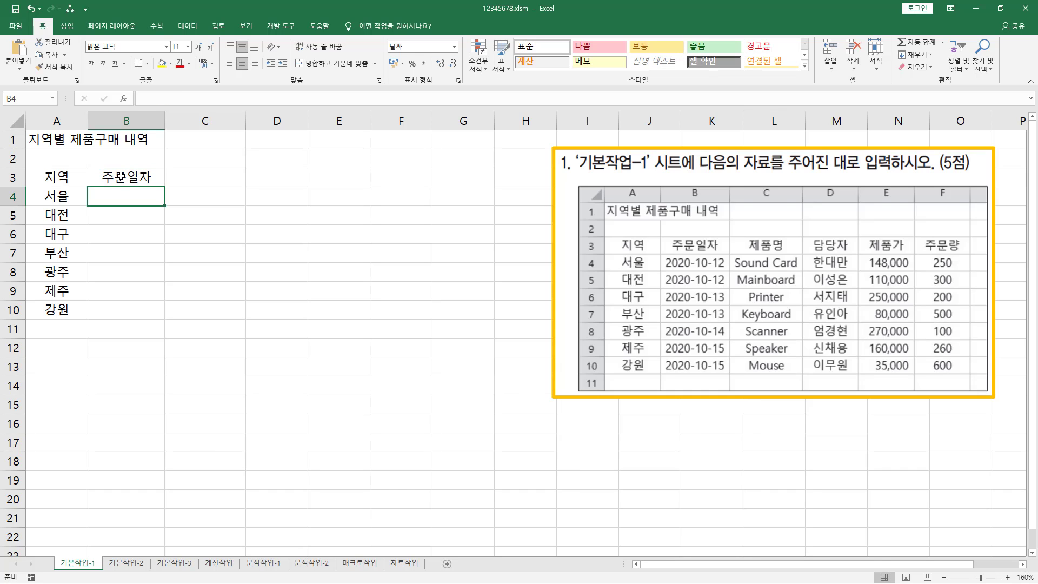
{"action": "type", "text": "2020"}
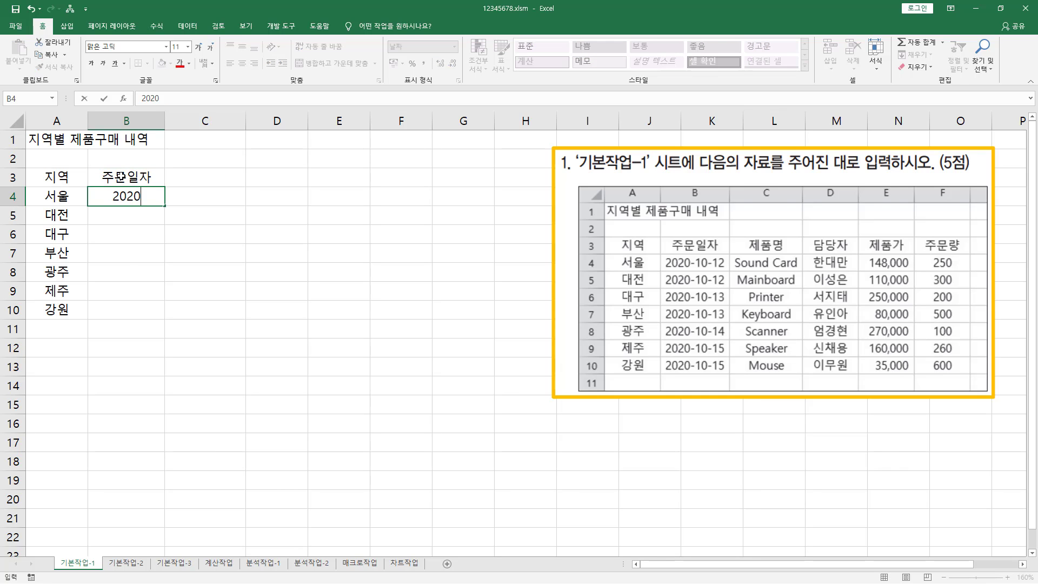
{"action": "type", "text": "-10-12"}
{"action": "key", "text": "Return"}
{"action": "type", "text": "2020-"}
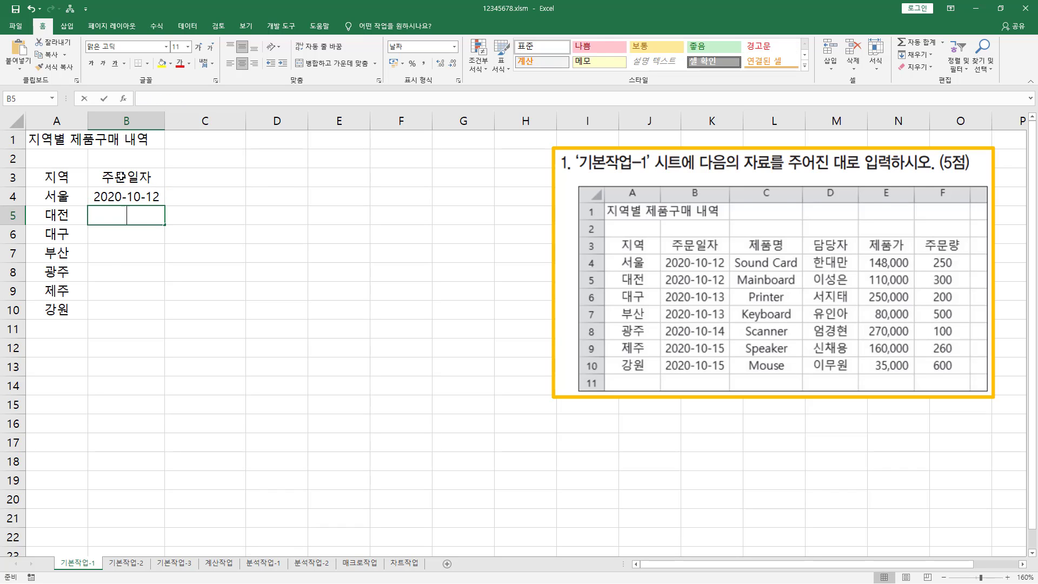
{"action": "type", "text": "10-12"}
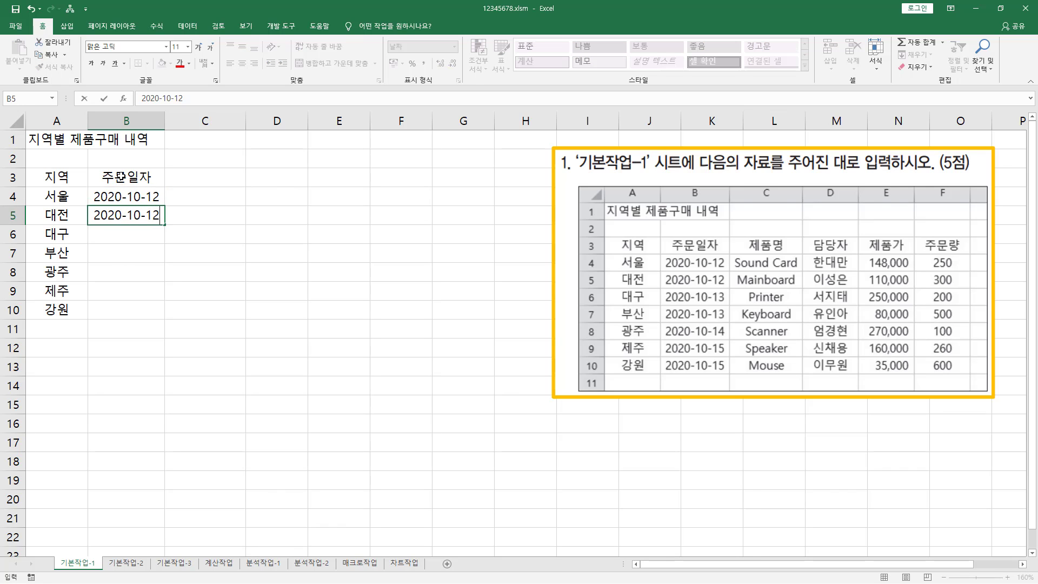
{"action": "key", "text": "Return"}
Enter the order date 2020-10-13 in both B6 and B7
{"action": "type", "text": "2020-"}
{"action": "type", "text": "10-13"}
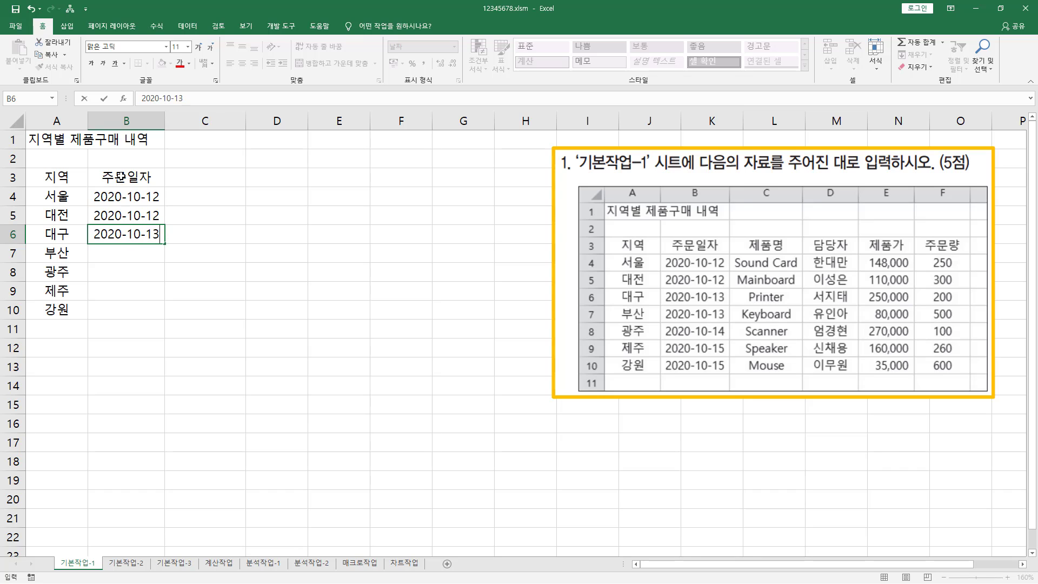
{"action": "key", "text": "Return"}
{"action": "type", "text": "2020-10-13"}
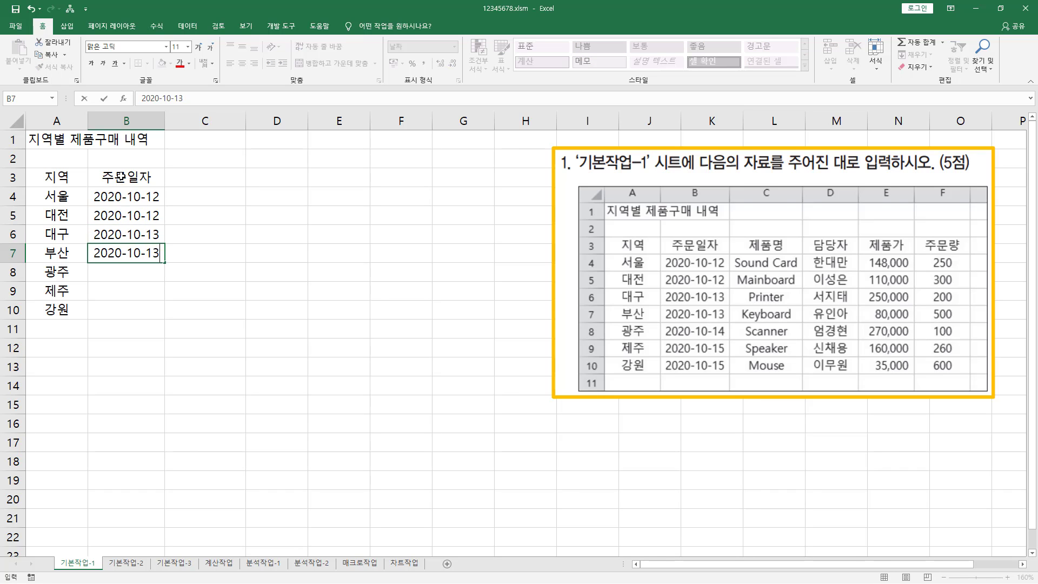
{"action": "key", "text": "Return"}
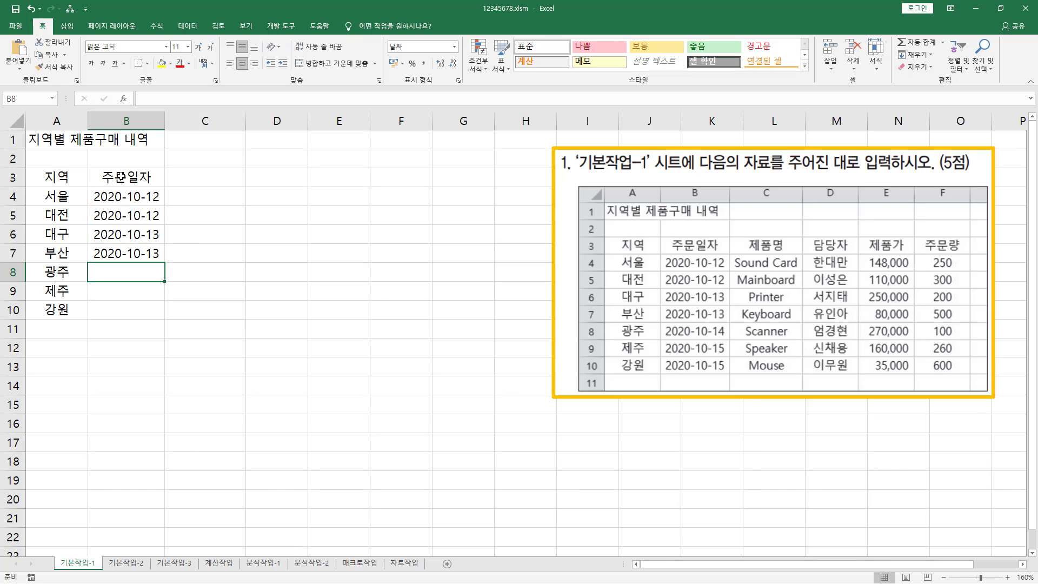
Enter the order date 2020-10-14 in B8 and 2020-10-15 in both B9 and B10
{"action": "type", "text": "2020-10-14"}
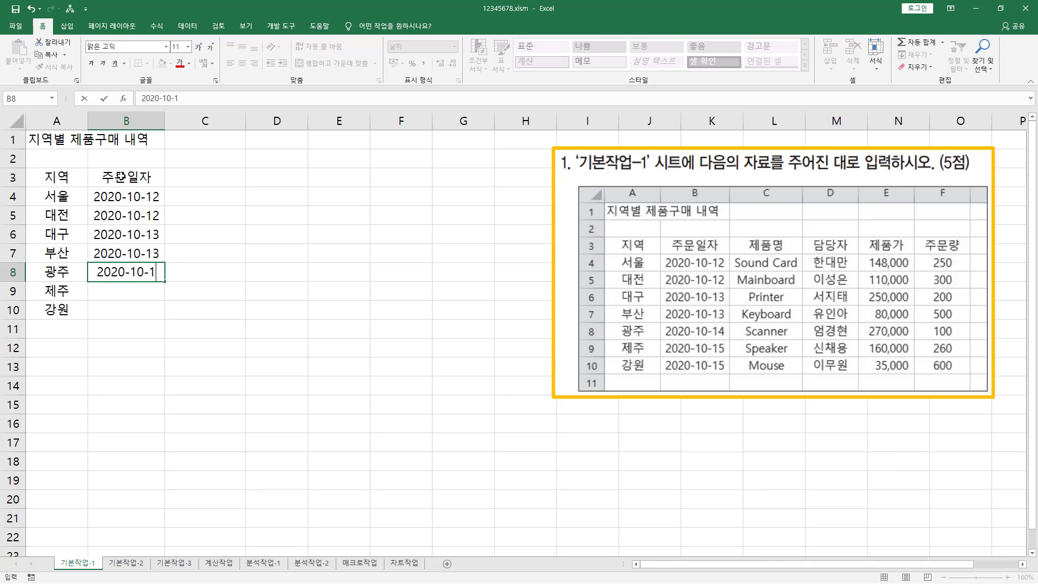
{"action": "key", "text": "Return"}
{"action": "type", "text": "2020-10-15"}
{"action": "key", "text": "Return"}
{"action": "type", "text": "2020"}
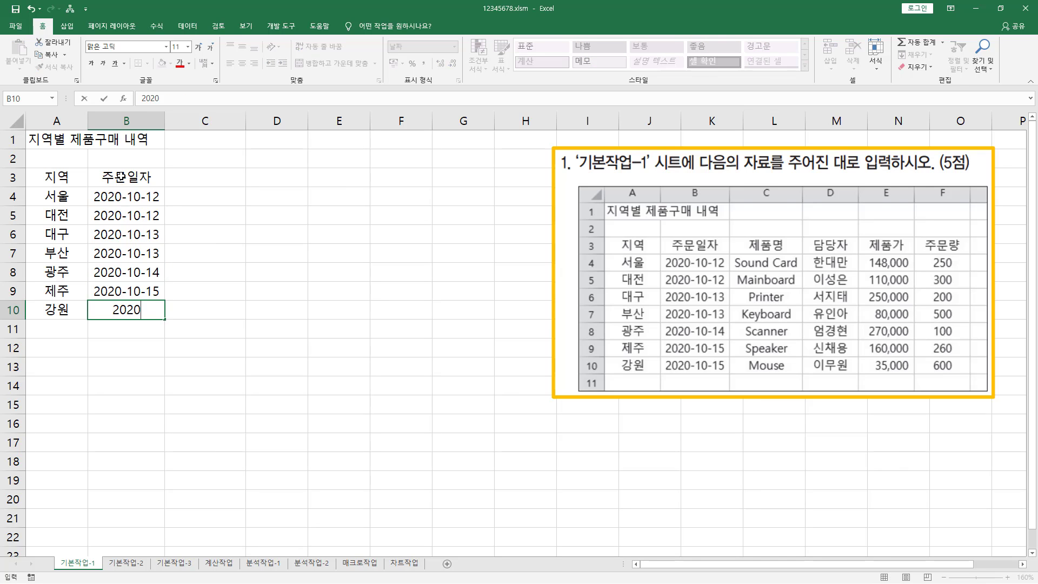
{"action": "type", "text": "-10-15"}
{"action": "key", "text": "Return"}
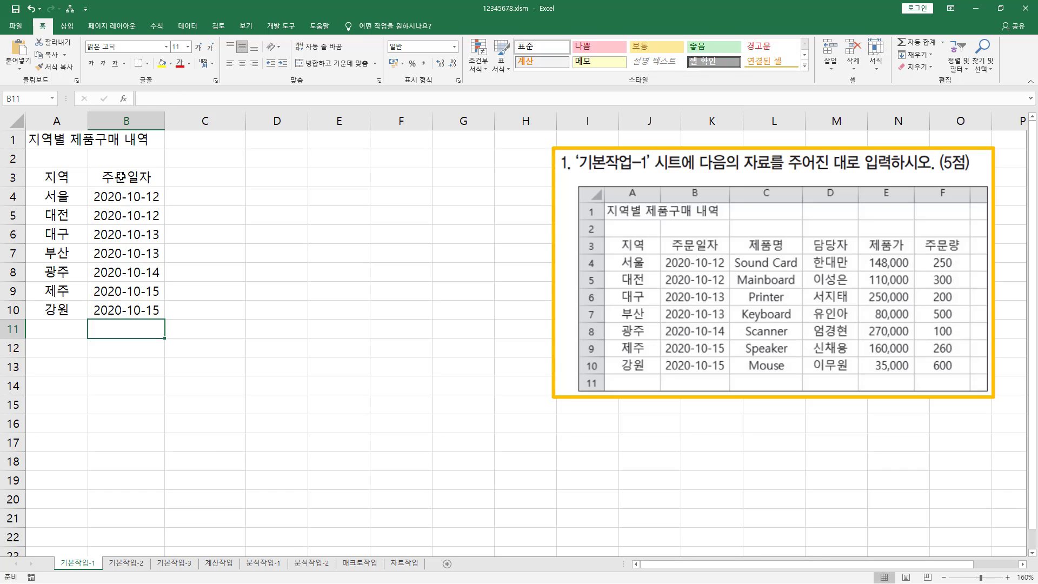
Enter the column header 제품명 in cell C3
{"action": "key", "text": "Up"}
{"action": "key", "text": "Right"}
{"action": "key", "text": "Up"}
{"action": "key", "text": "Up"}
{"action": "key", "text": "Up"}
{"action": "key", "text": "Up"}
{"action": "key", "text": "Up"}
{"action": "key", "text": "Up"}
{"action": "key", "text": "Up"}
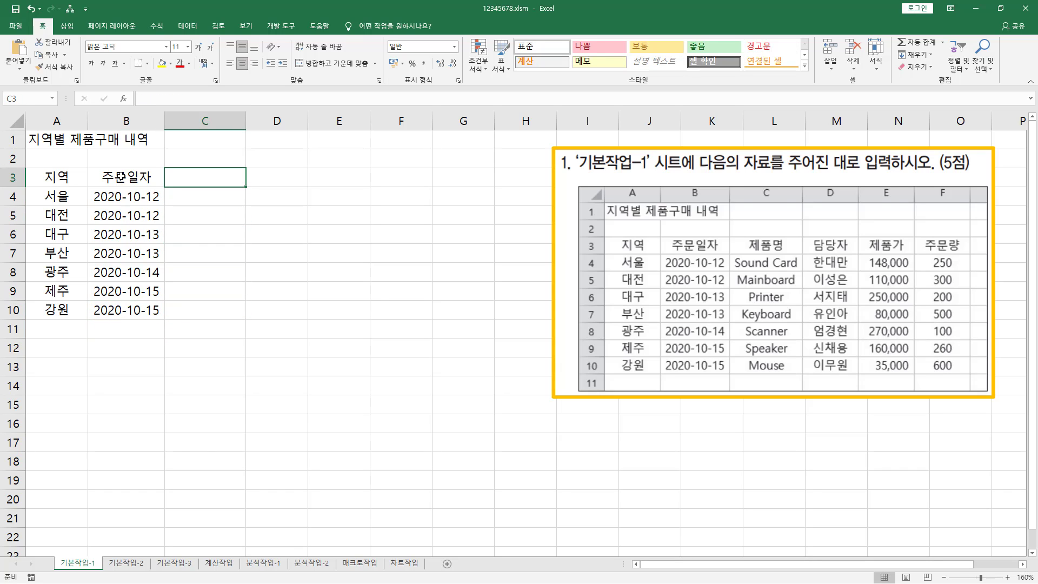
{"action": "type", "text": "제품명"}
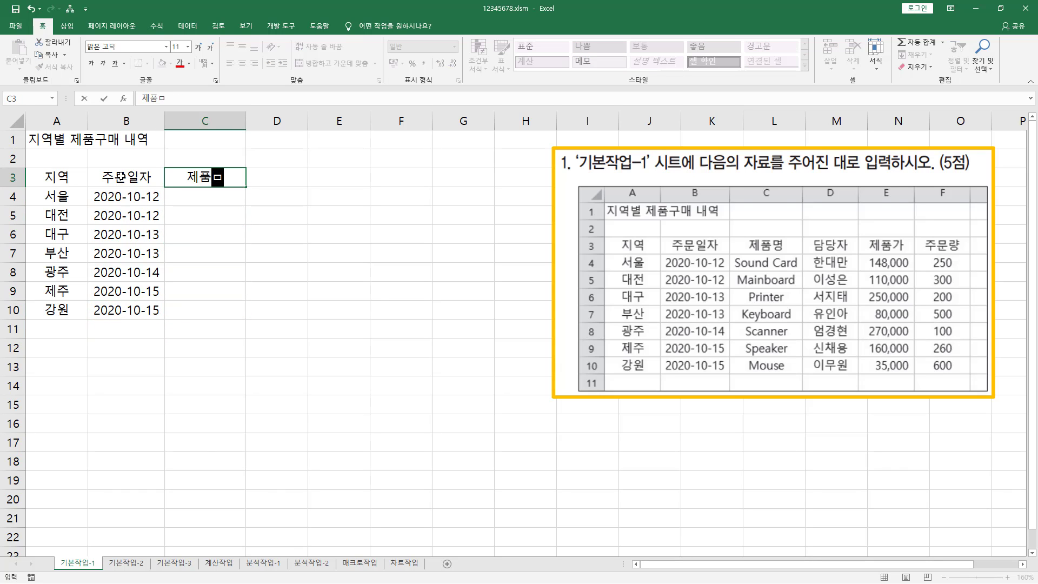
{"action": "key", "text": "Return"}
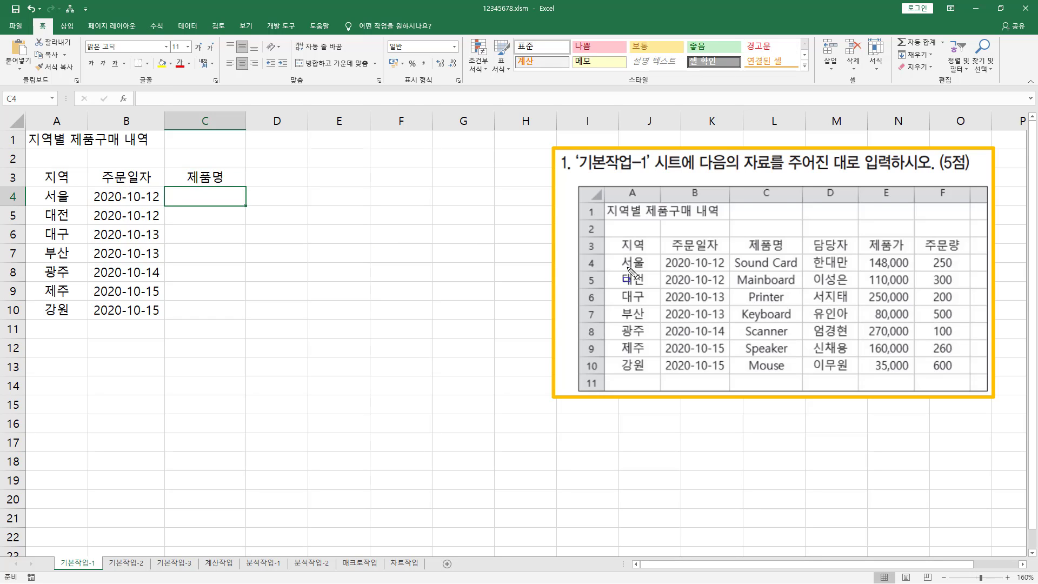
Enter the product name Sound Card in cell C4 for the 서울 row
{"action": "left_click_drag", "start_coordinate": [732, 253], "coordinate": [805, 376]}
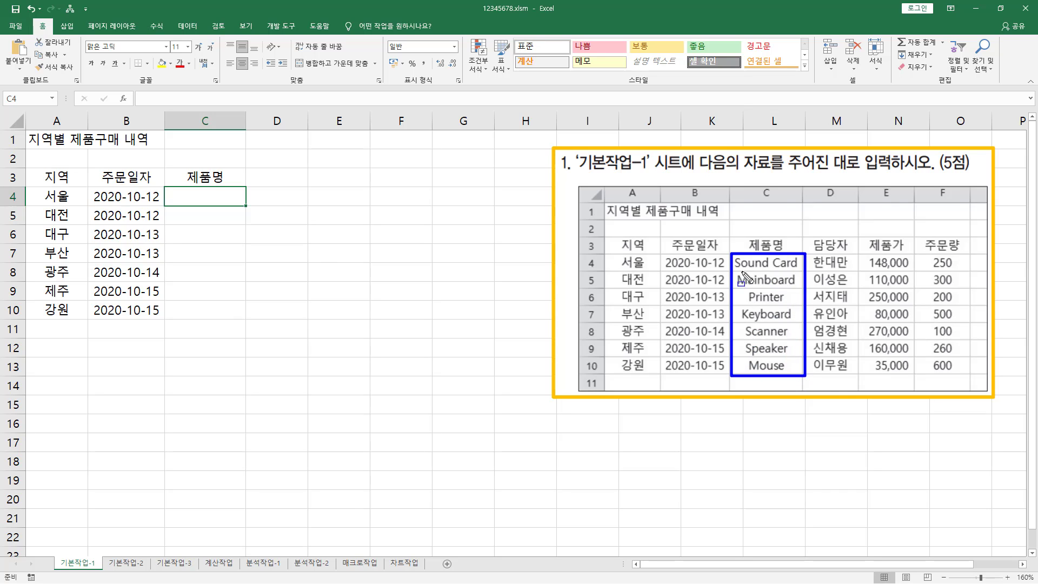
{"action": "key", "text": "Escape"}
{"action": "left_click", "coordinate": [219, 198]}
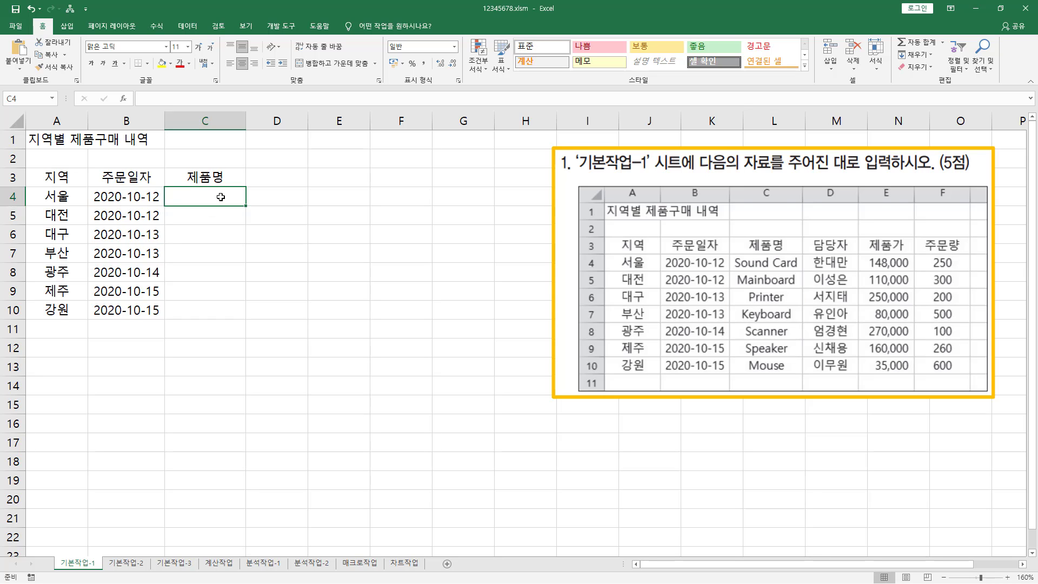
{"action": "double_click", "coordinate": [222, 197]}
{"action": "type", "text": "So"}
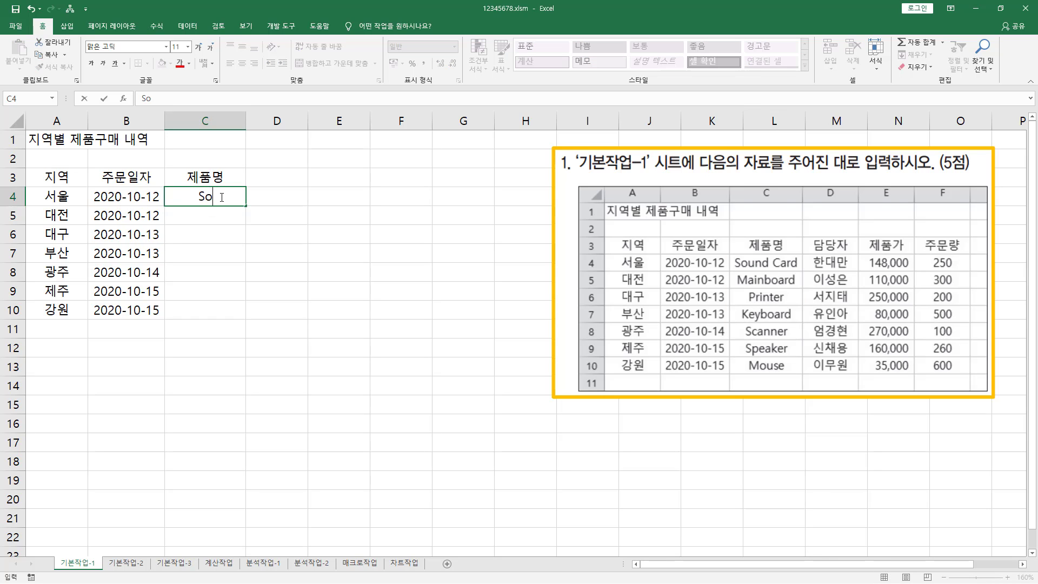
{"action": "type", "text": "und Card"}
{"action": "key", "text": "Return"}
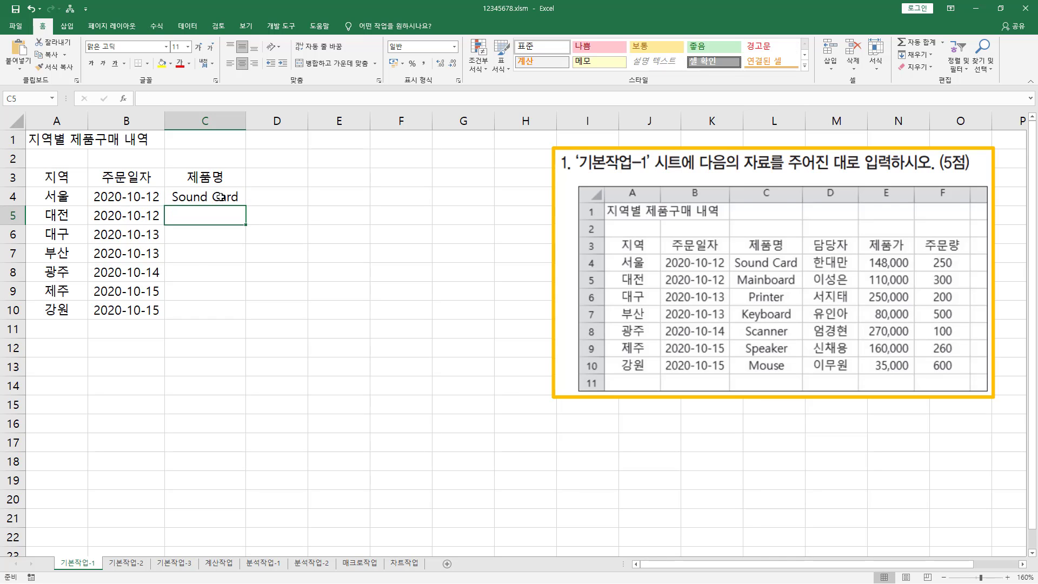
Enter the product names Mainboard in C5 and Printer in C6
{"action": "type", "text": "Main"}
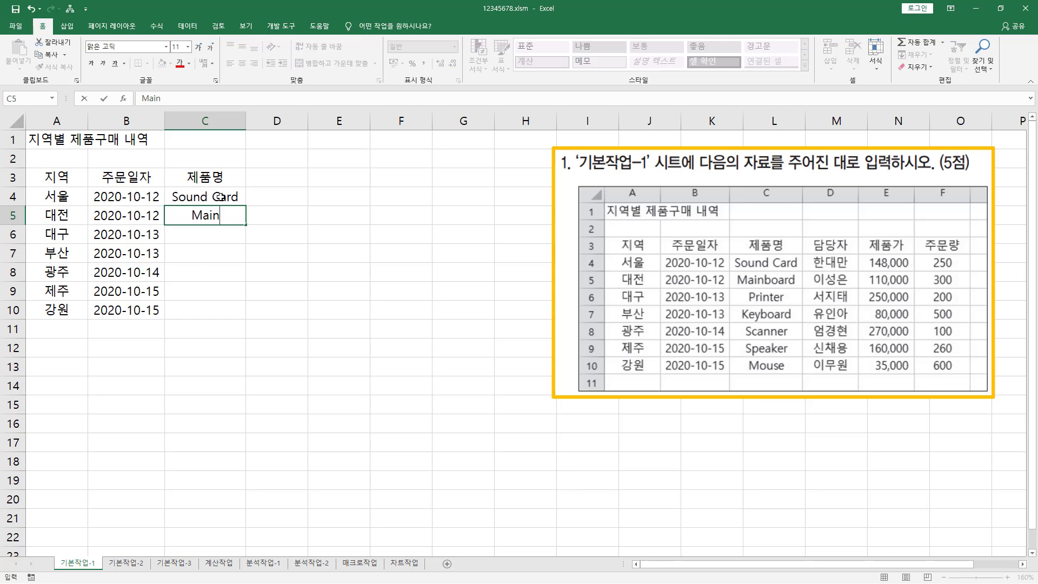
{"action": "type", "text": "board"}
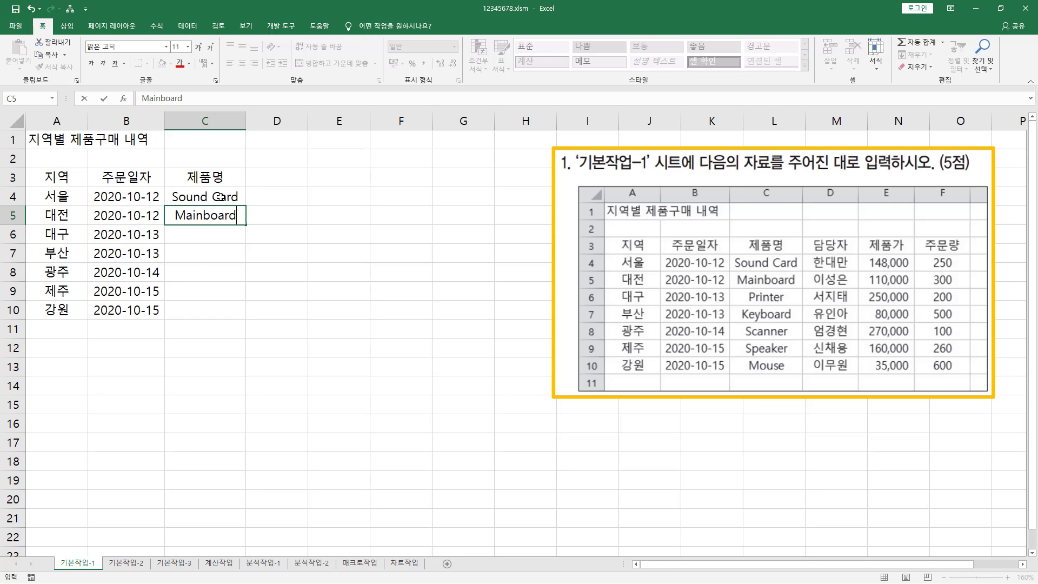
{"action": "key", "text": "Return"}
{"action": "type", "text": "P"}
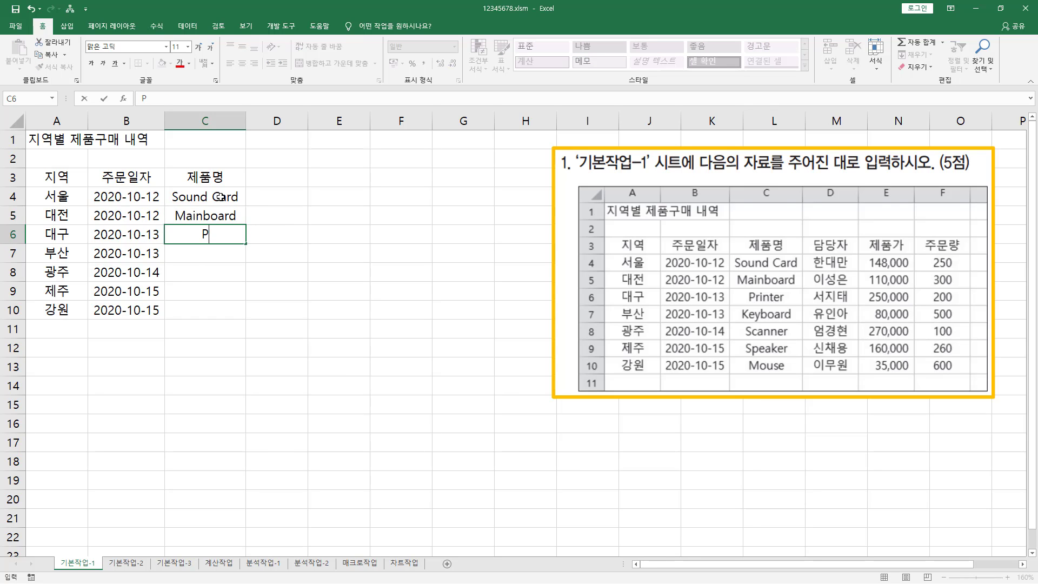
{"action": "type", "text": "rinter"}
{"action": "key", "text": "Return"}
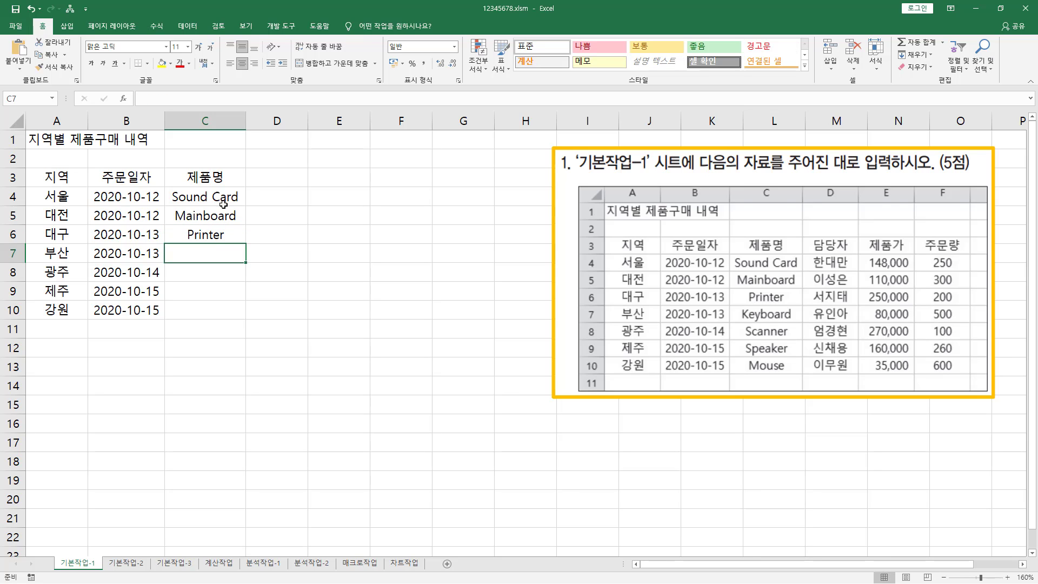
Enter the column header 담당자 in D3 and the staff members' names for the 서울 and 대전 rows in D4 and D5
{"action": "left_click", "coordinate": [271, 177]}
{"action": "type", "text": "다ㅁ"}
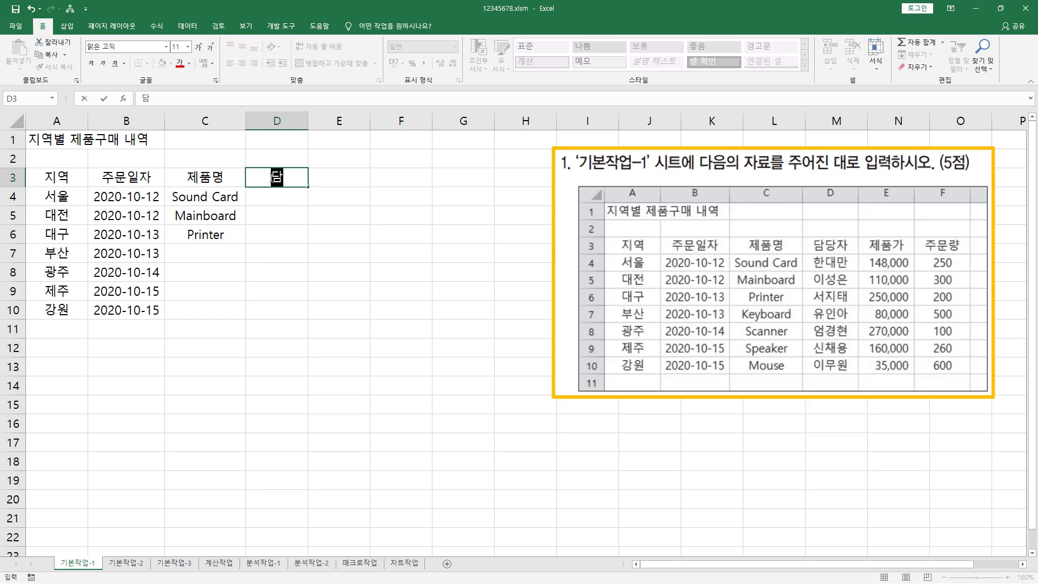
{"action": "type", "text": "당자"}
{"action": "key", "text": "Return"}
{"action": "type", "text": "한"}
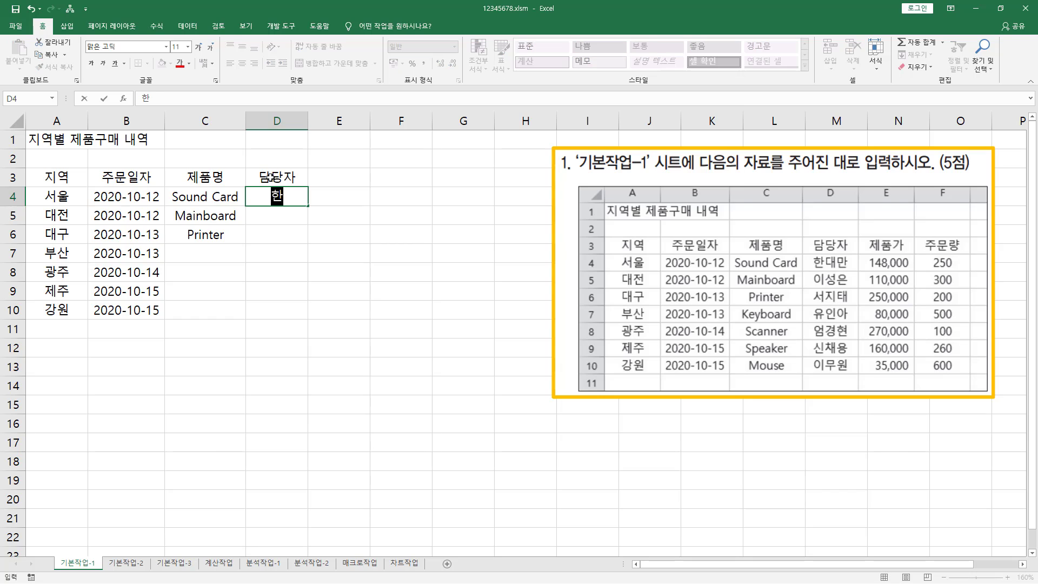
{"action": "type", "text": "대만"}
{"action": "key", "text": "Return"}
{"action": "type", "text": "이성은"}
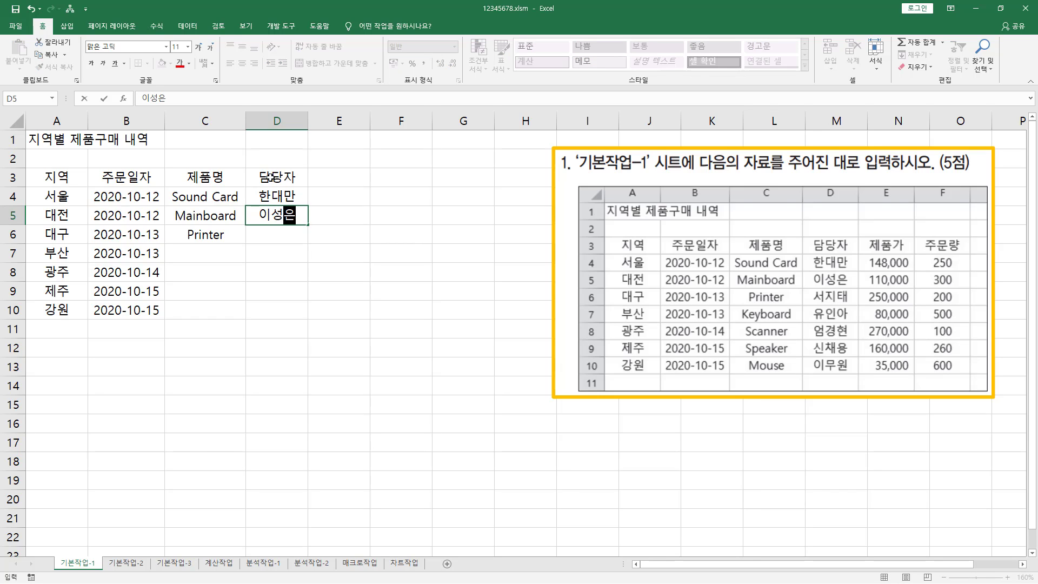
{"action": "key", "text": "Return"}
Enter the column header 제품가 in E3 with the prices 148000 in E4 and 110000 in E5
{"action": "key", "text": "Right"}
{"action": "key", "text": "Up"}
{"action": "key", "text": "Up"}
{"action": "key", "text": "Up"}
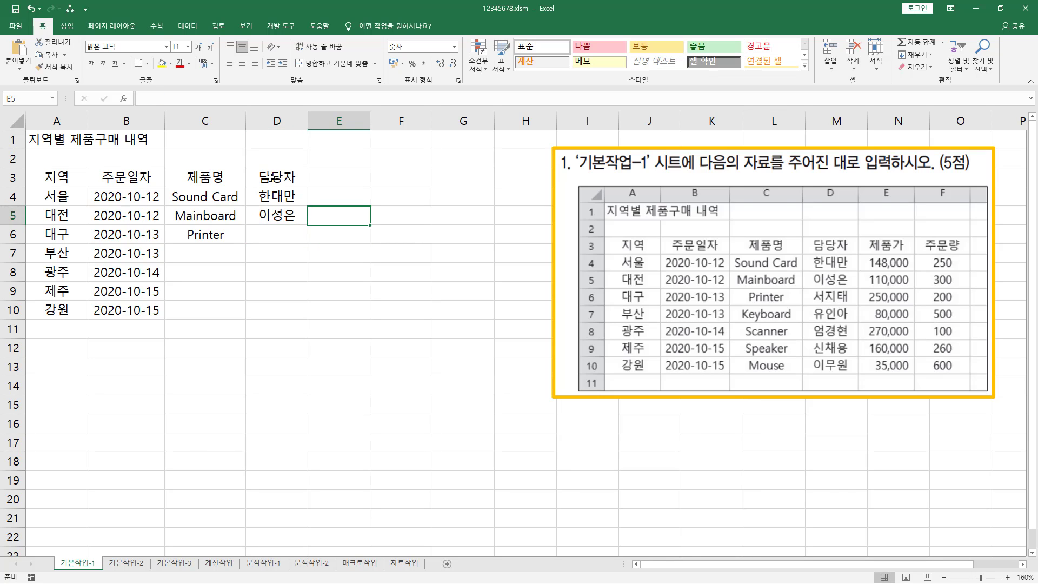
{"action": "type", "text": "제품가"}
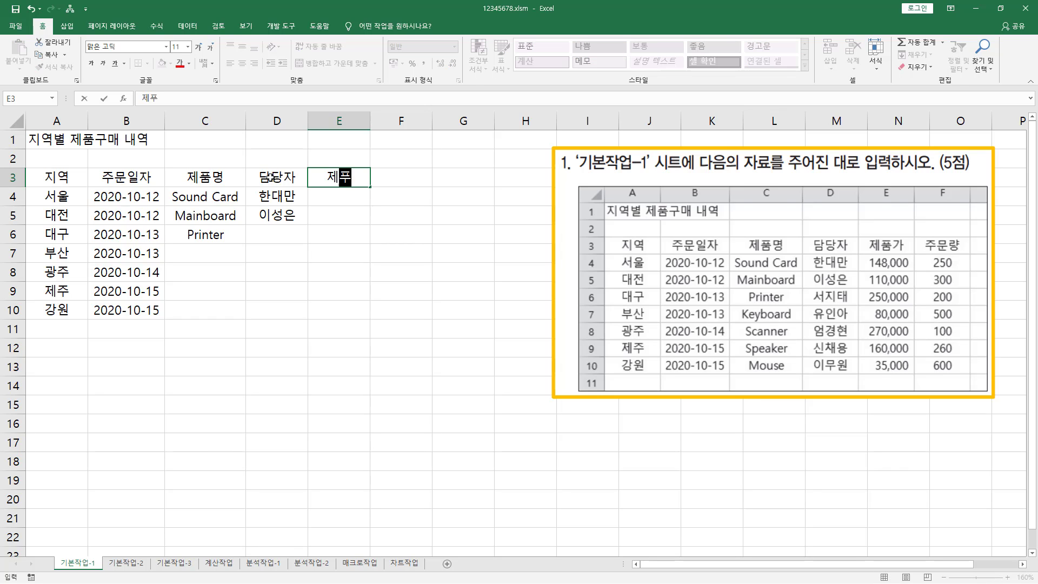
{"action": "key", "text": "Return"}
{"action": "type", "text": "148000"}
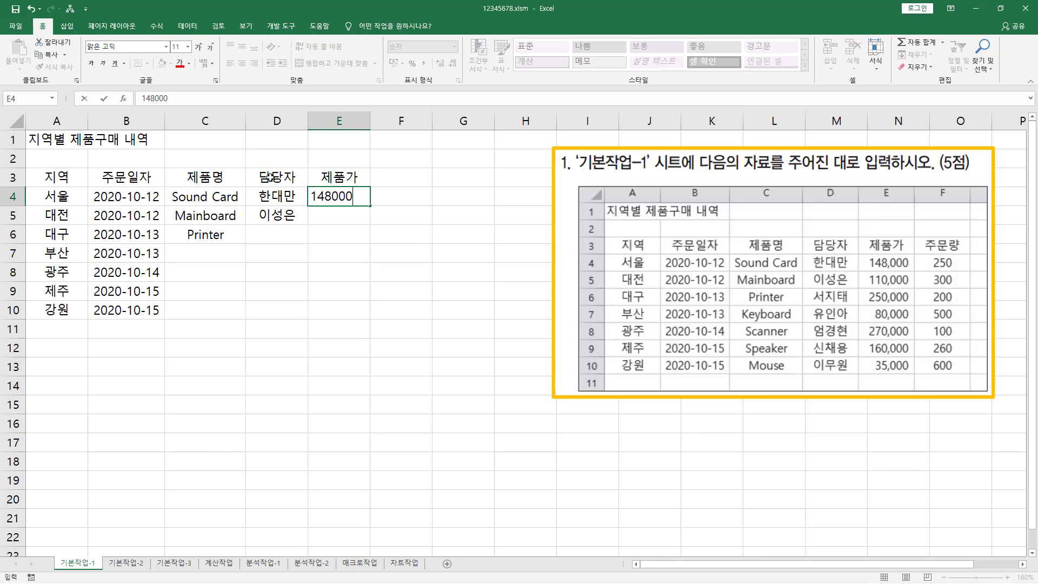
{"action": "key", "text": "Return"}
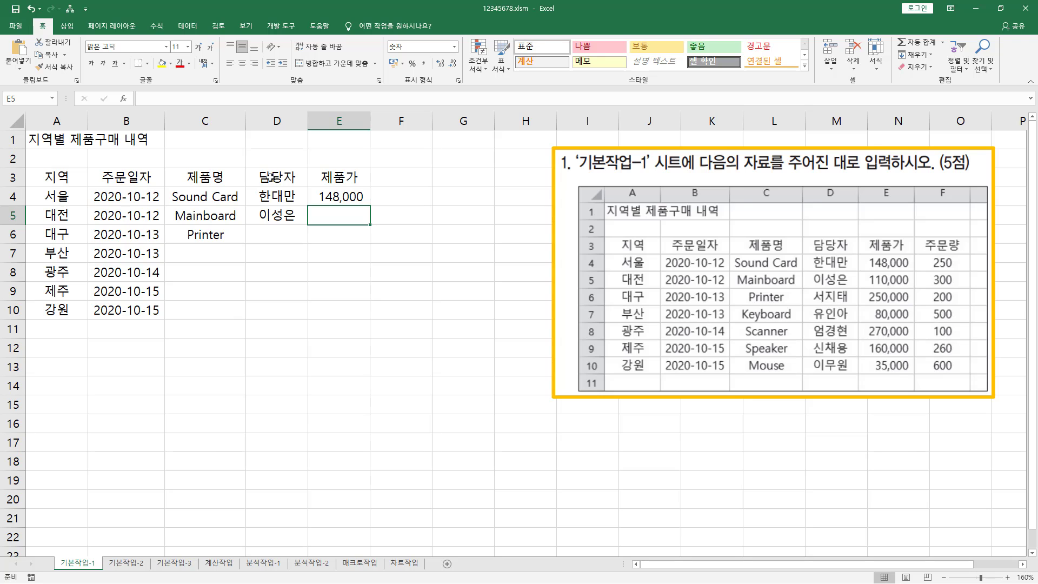
{"action": "type", "text": "110000"}
{"action": "key", "text": "Return"}
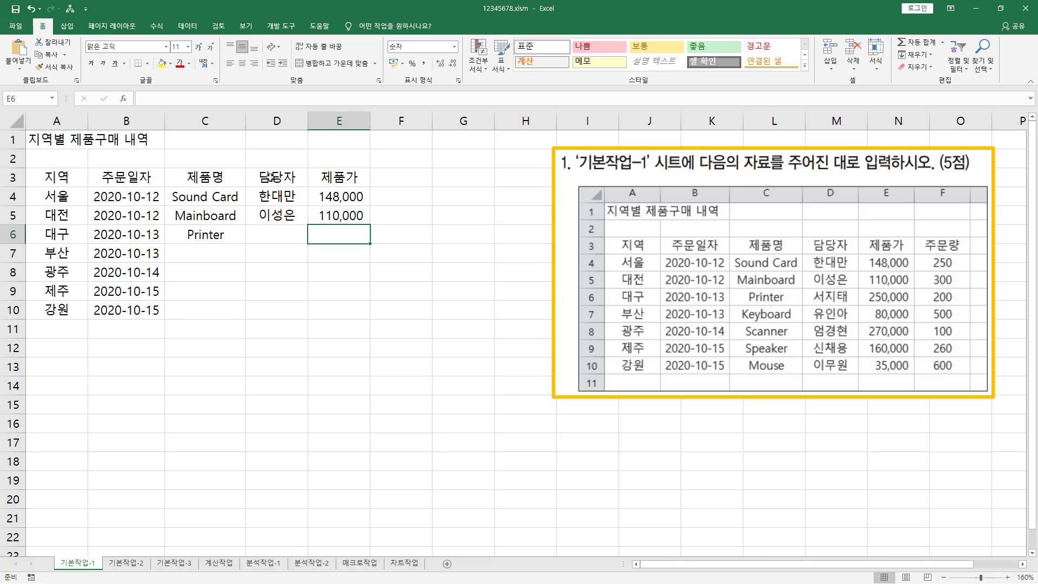
Enter the column header 주문량 in F3 with the quantities 250 in F4 and 300 in F5
{"action": "key", "text": "Right"}
{"action": "key", "text": "Up"}
{"action": "key", "text": "Up"}
{"action": "key", "text": "Up"}
{"action": "type", "text": "주문"}
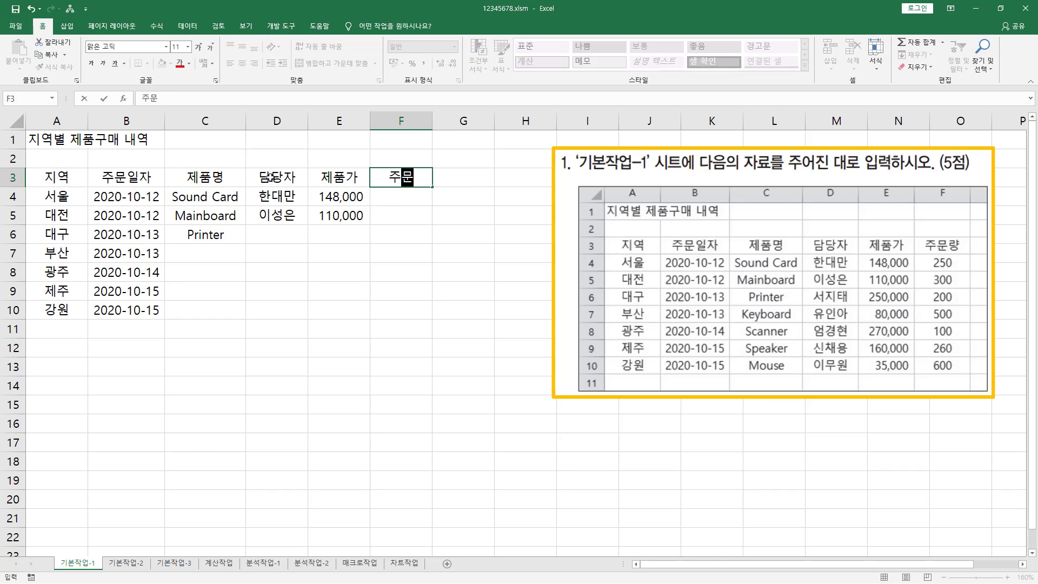
{"action": "type", "text": "량"}
{"action": "key", "text": "Return"}
{"action": "type", "text": "250"}
{"action": "key", "text": "Return"}
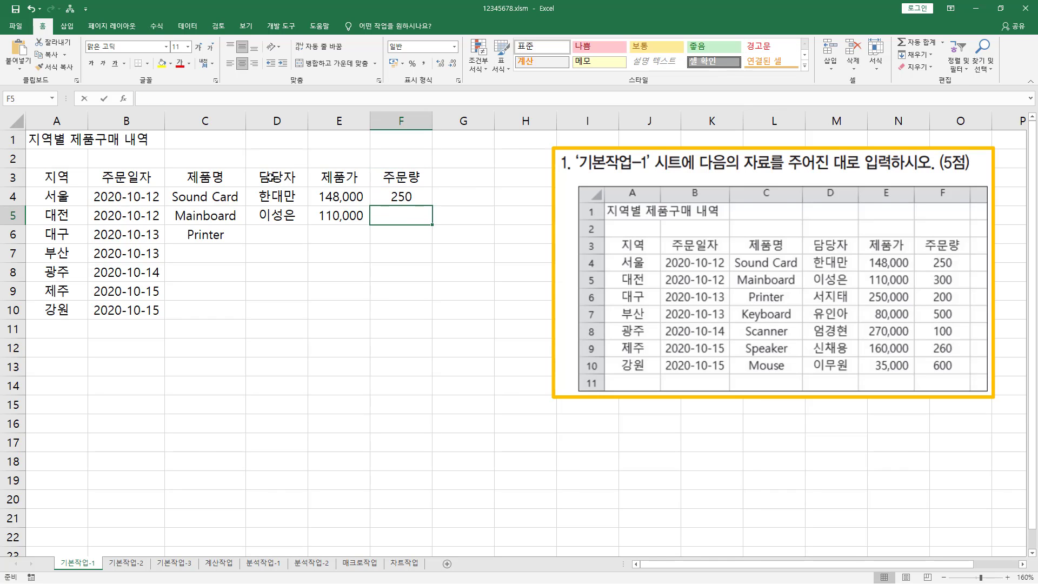
{"action": "type", "text": "300"}
{"action": "key", "text": "Return"}
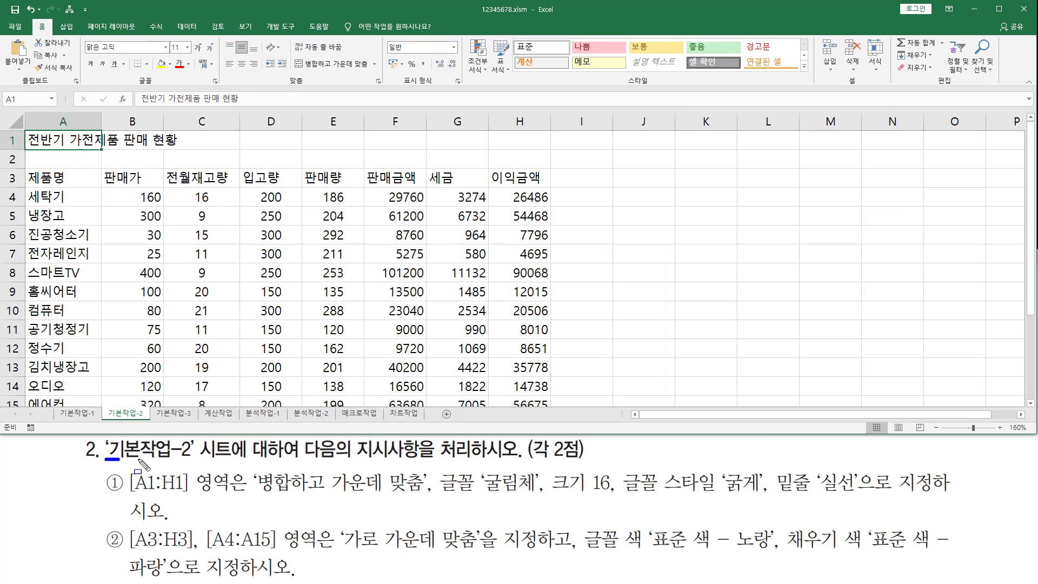
{"action": "left_click_drag", "start_coordinate": [105, 460], "coordinate": [194, 460]}
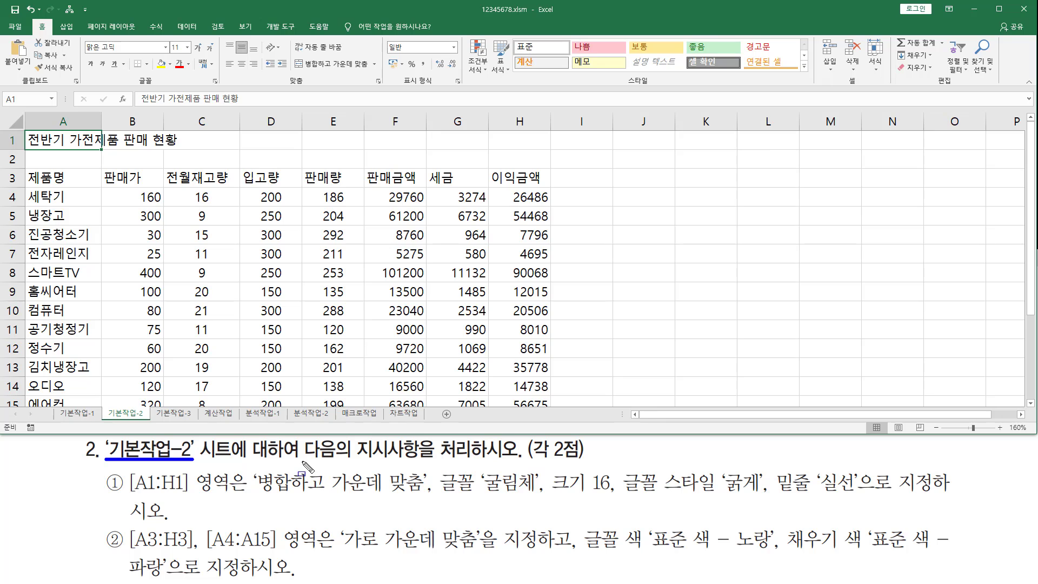
{"action": "mouse_move", "coordinate": [301, 461]}
{"action": "left_mouse_down"}
{"action": "mouse_move", "coordinate": [595, 460]}
{"action": "mouse_move", "coordinate": [597, 441]}
{"action": "left_mouse_up"}
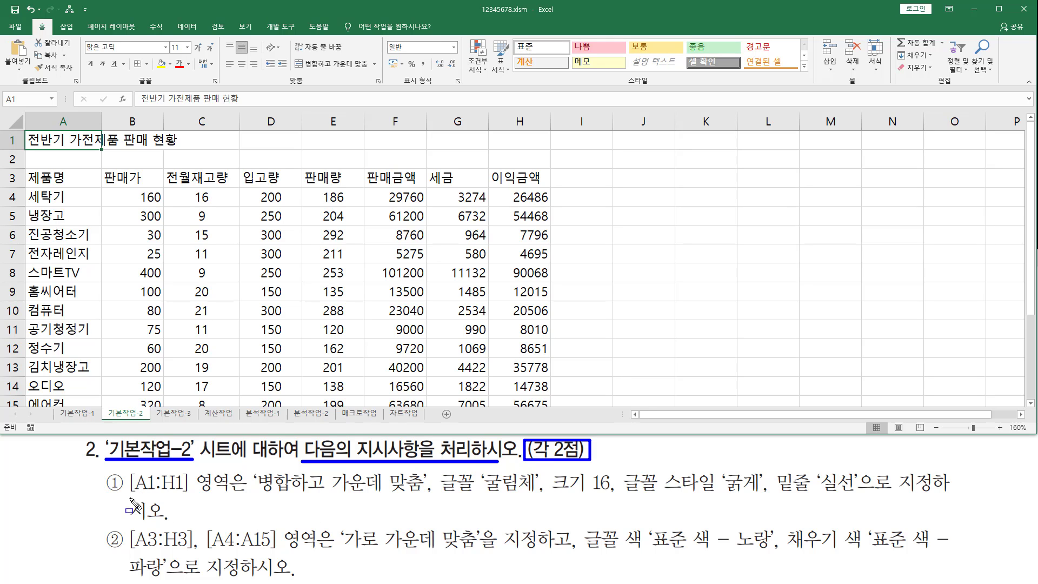
{"action": "key", "text": "Escape"}
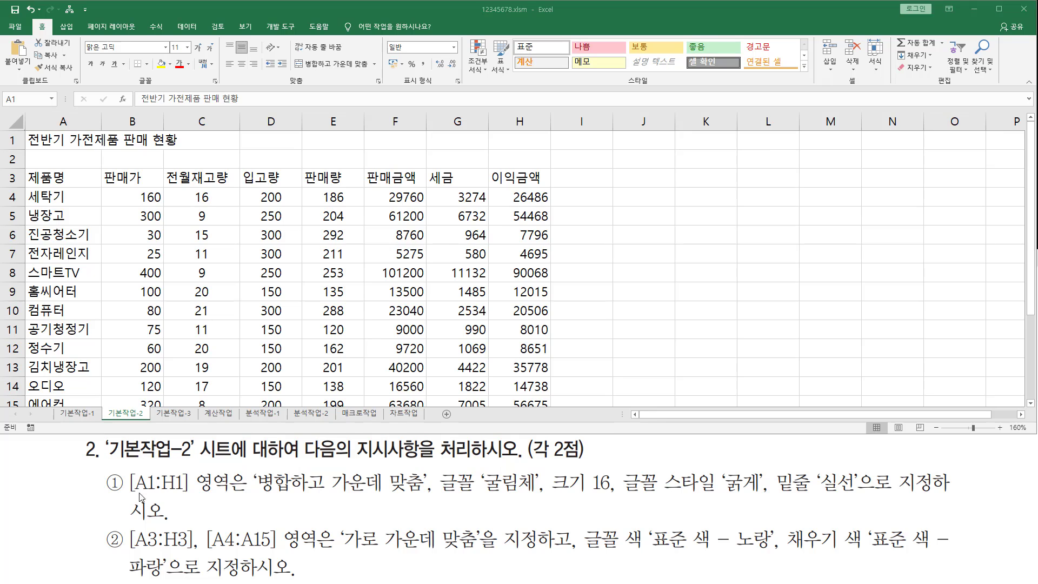
{"action": "key", "text": "ctrl+2"}
{"action": "left_click_drag", "start_coordinate": [128, 493], "coordinate": [854, 493]}
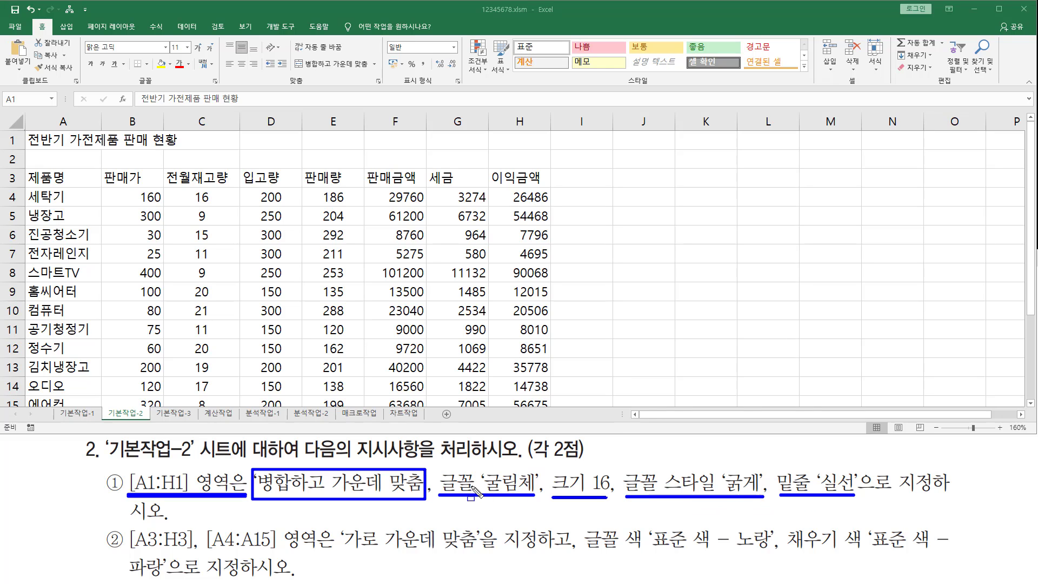
{"action": "key", "text": "Escape"}
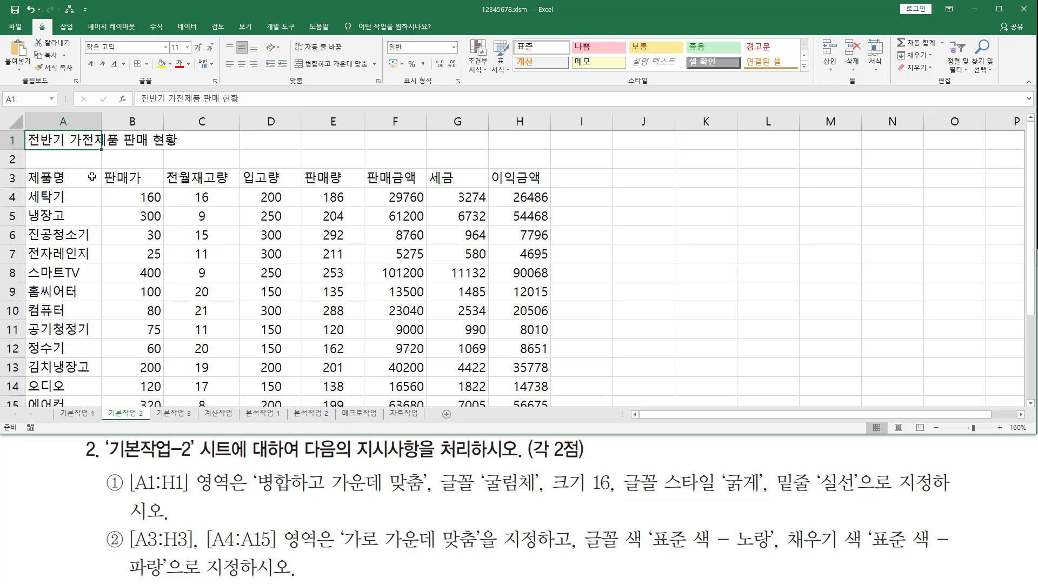
Merge and center the title across A1:H1 on the 기본작업-2 sheet
{"action": "left_click_drag", "start_coordinate": [55, 142], "coordinate": [514, 141]}
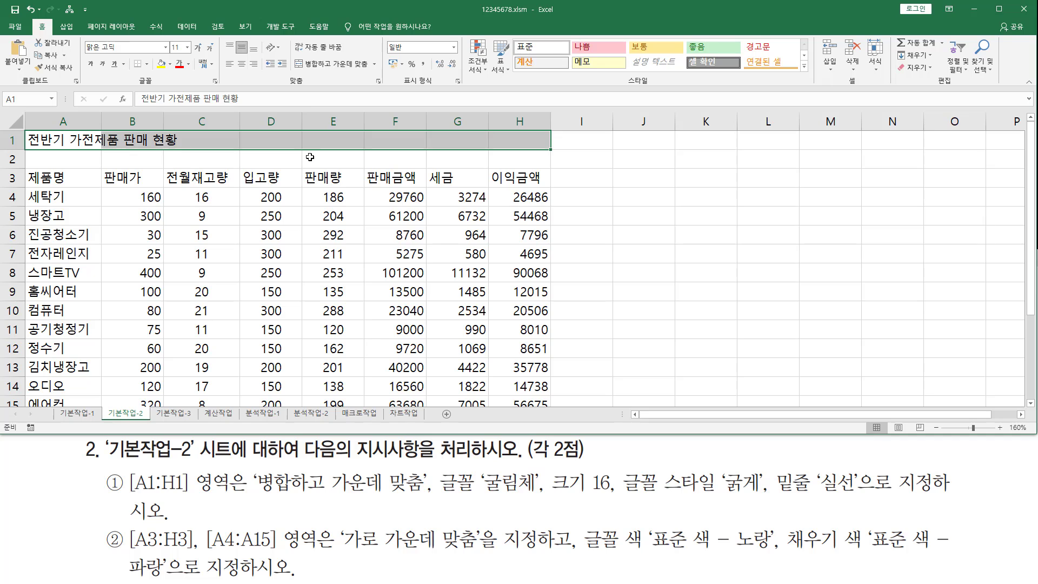
{"action": "key", "text": "ctrl+2"}
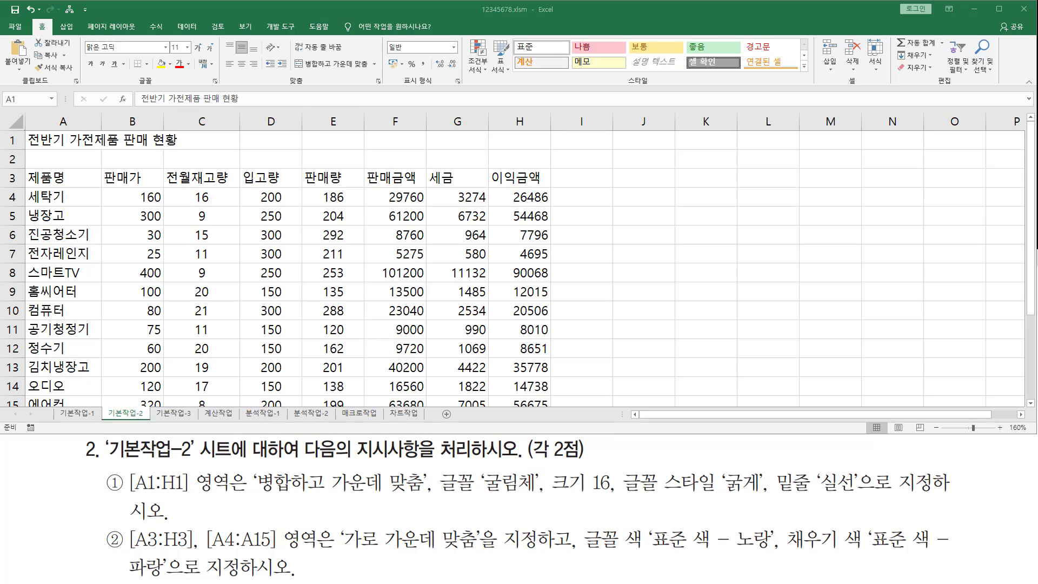
{"action": "key", "text": "Escape"}
{"action": "left_click_drag", "start_coordinate": [294, 59], "coordinate": [367, 73]}
{"action": "key", "text": "Escape"}
{"action": "left_click", "coordinate": [317, 64]}
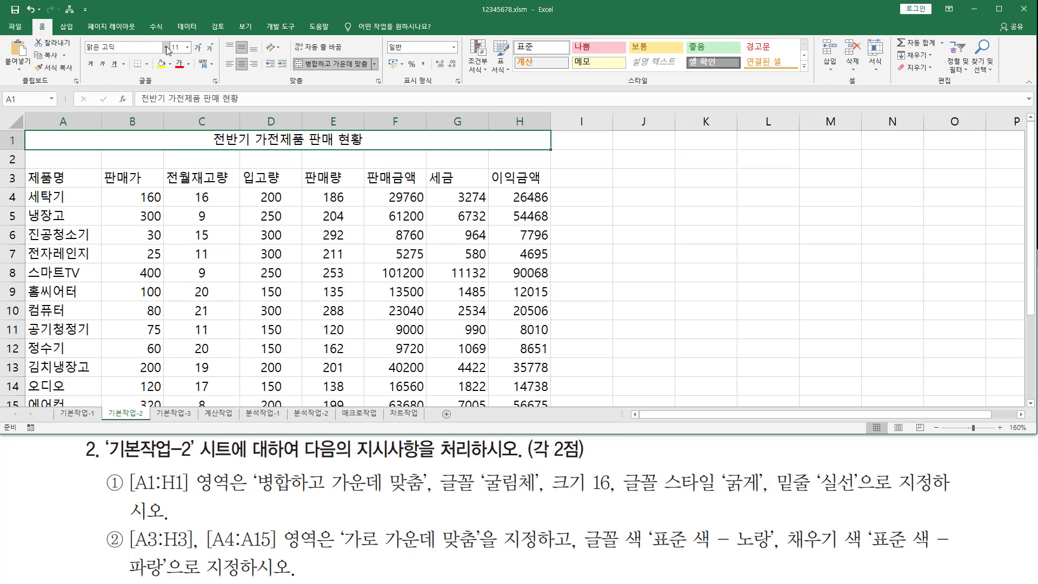
{"action": "left_click_drag", "start_coordinate": [85, 40], "coordinate": [195, 54]}
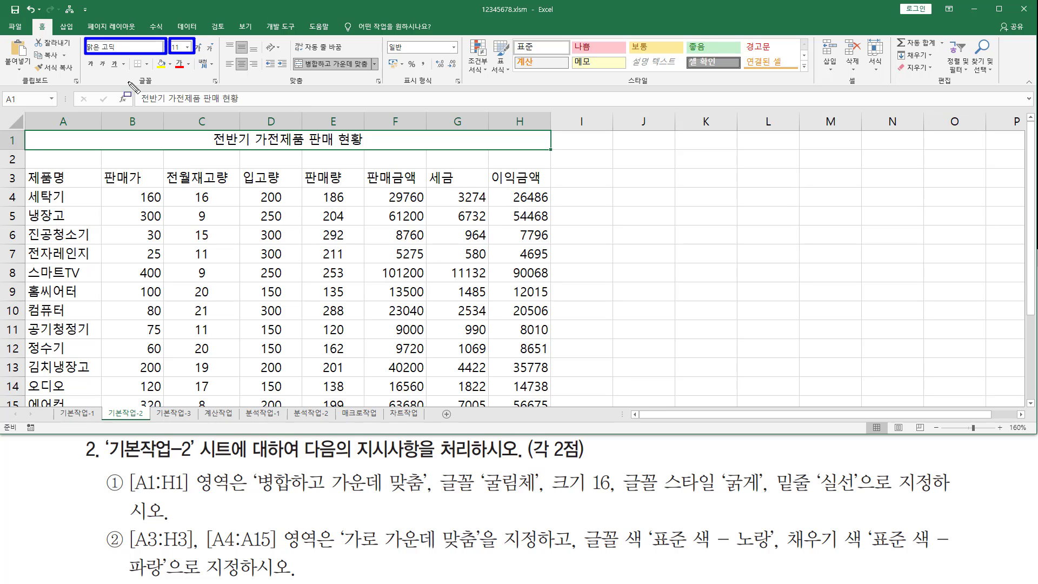
{"action": "left_click_drag", "start_coordinate": [84, 57], "coordinate": [126, 74]}
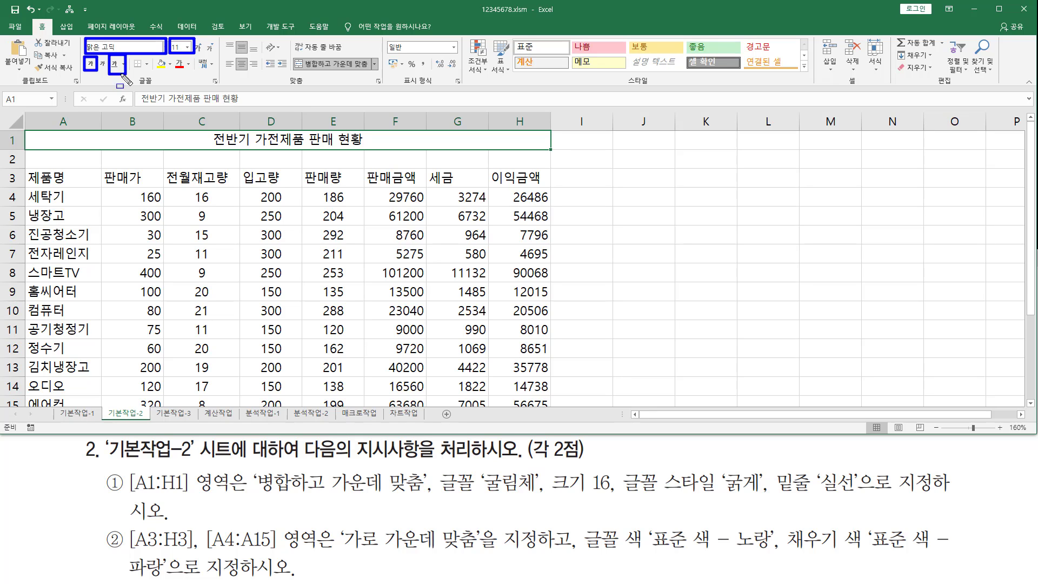
{"action": "key", "text": "Escape"}
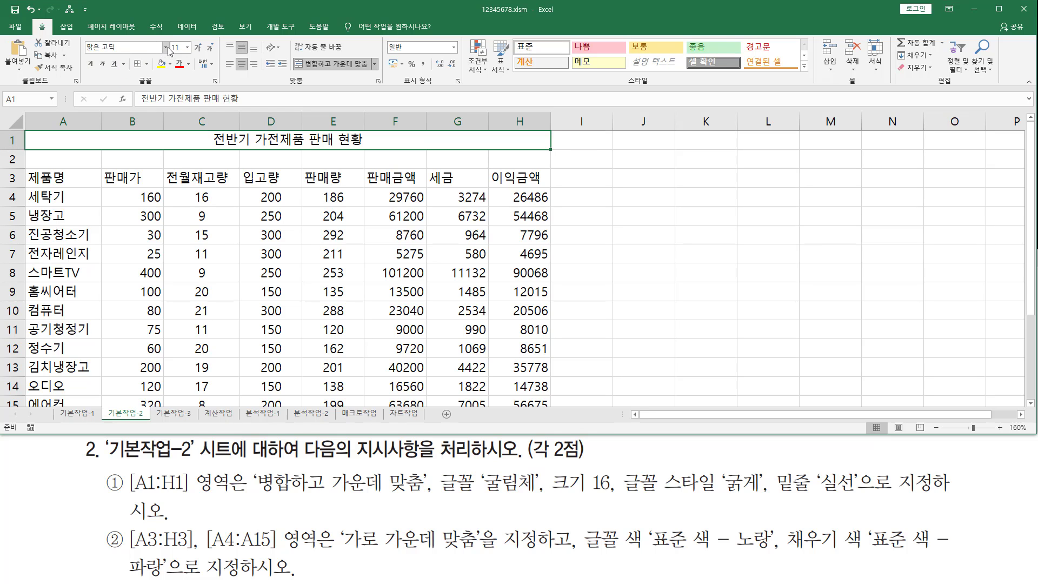
Set the merged title in A1:H1 to the font 굴림체 at size 16
{"action": "left_click", "coordinate": [165, 48]}
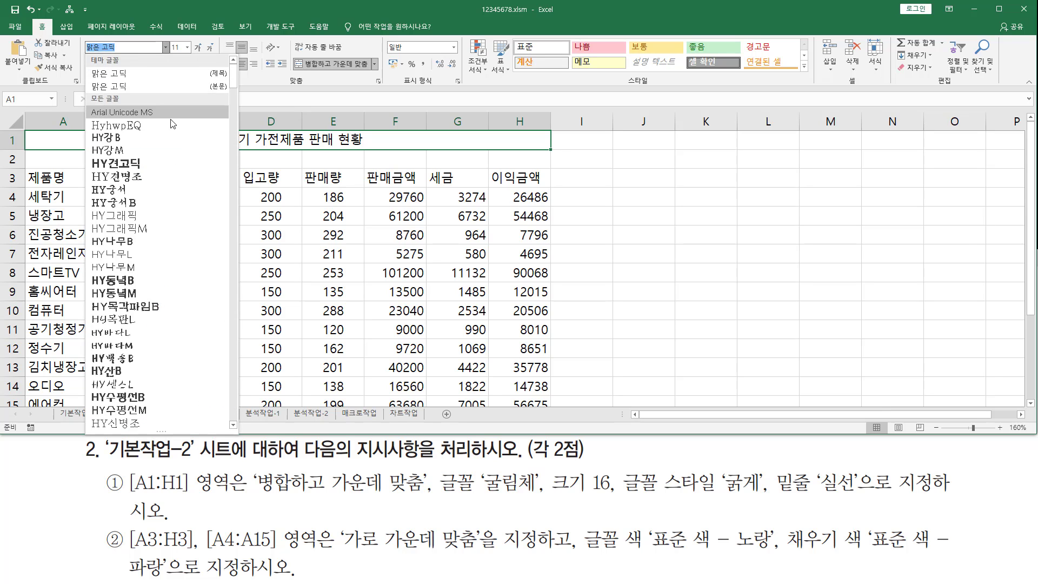
{"action": "scroll", "coordinate": [186, 184], "scroll_direction": "down", "scroll_amount": 10}
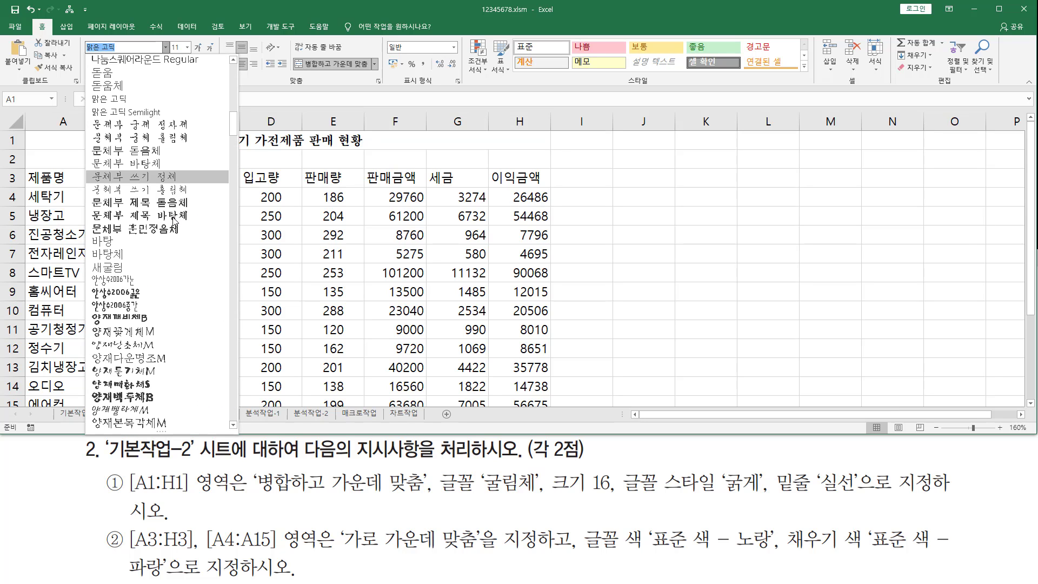
{"action": "scroll", "coordinate": [173, 217], "scroll_direction": "down", "scroll_amount": 15}
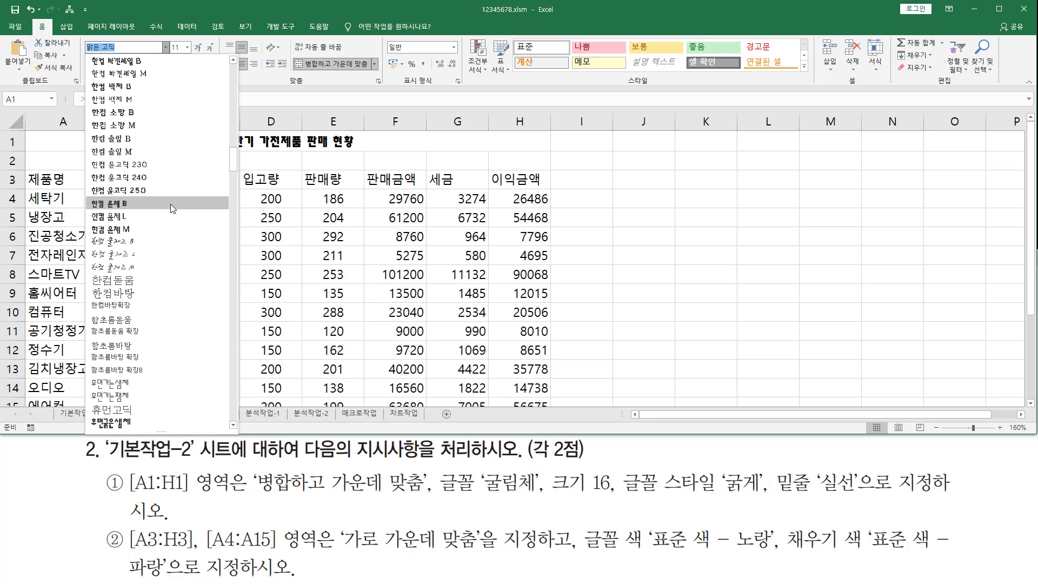
{"action": "scroll", "coordinate": [162, 178], "scroll_direction": "up", "scroll_amount": 20}
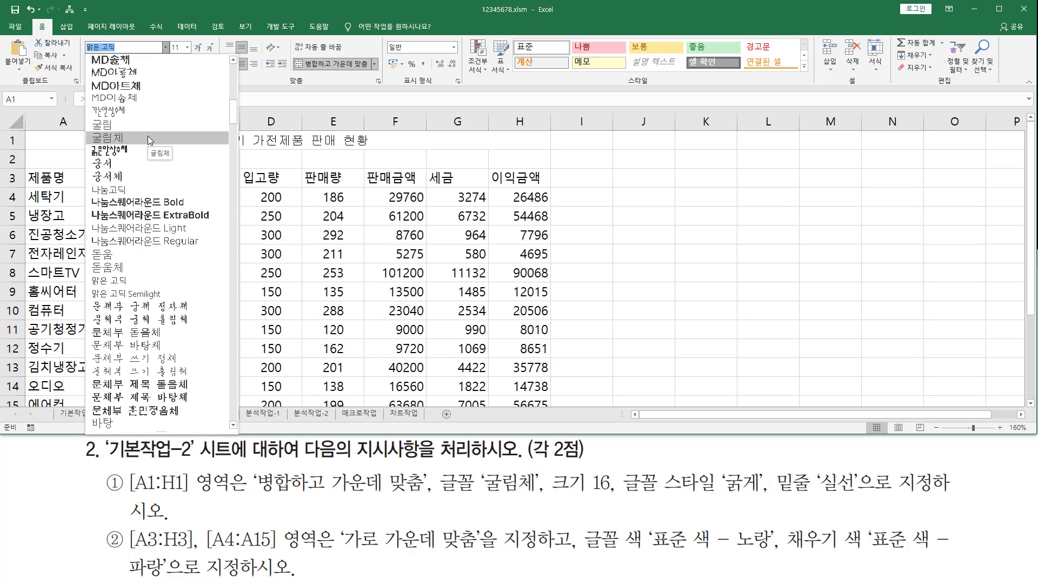
{"action": "left_click", "coordinate": [147, 138]}
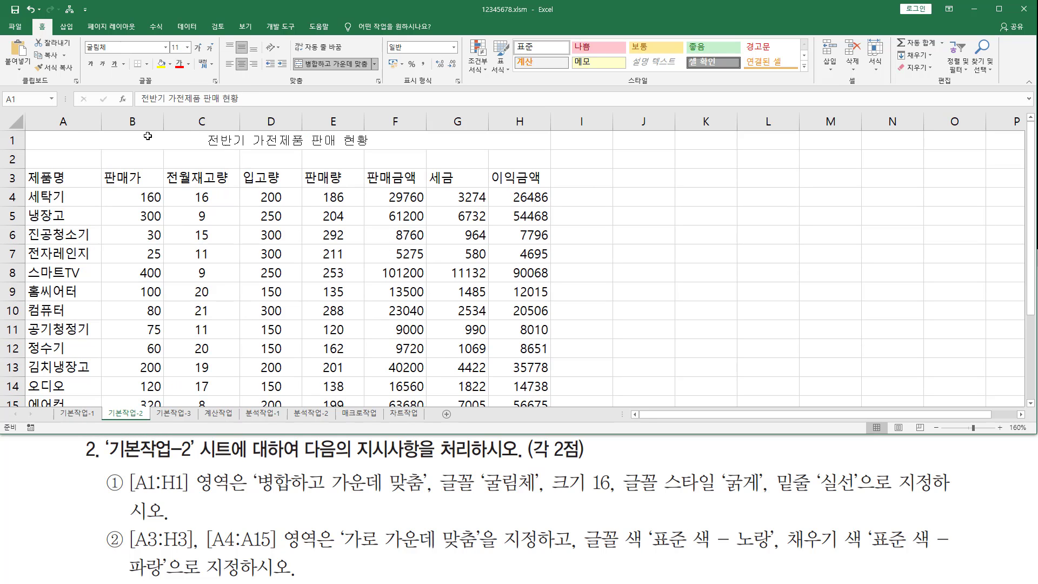
{"action": "left_click", "coordinate": [187, 48]}
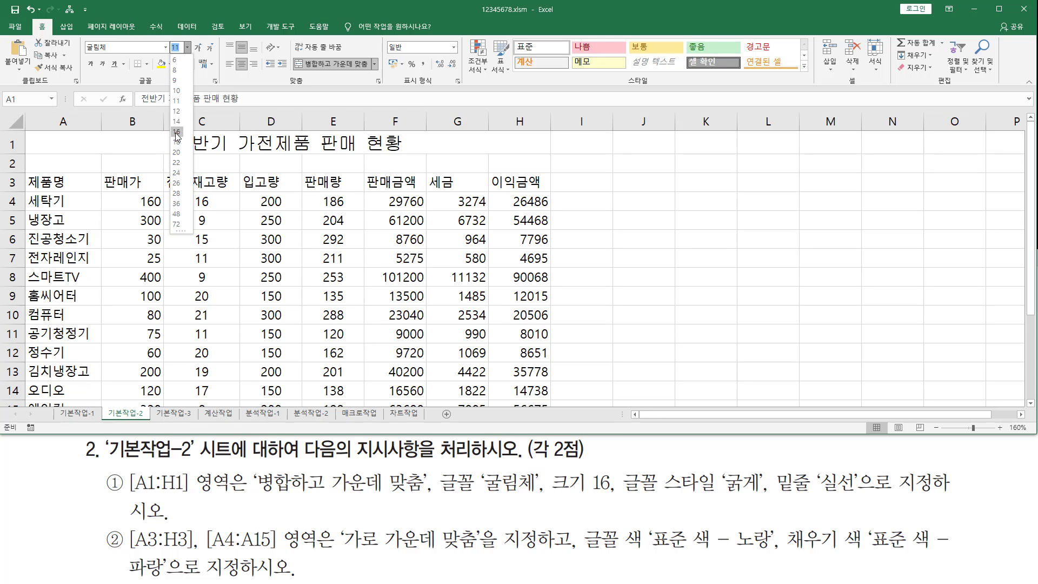
{"action": "left_click", "coordinate": [177, 132]}
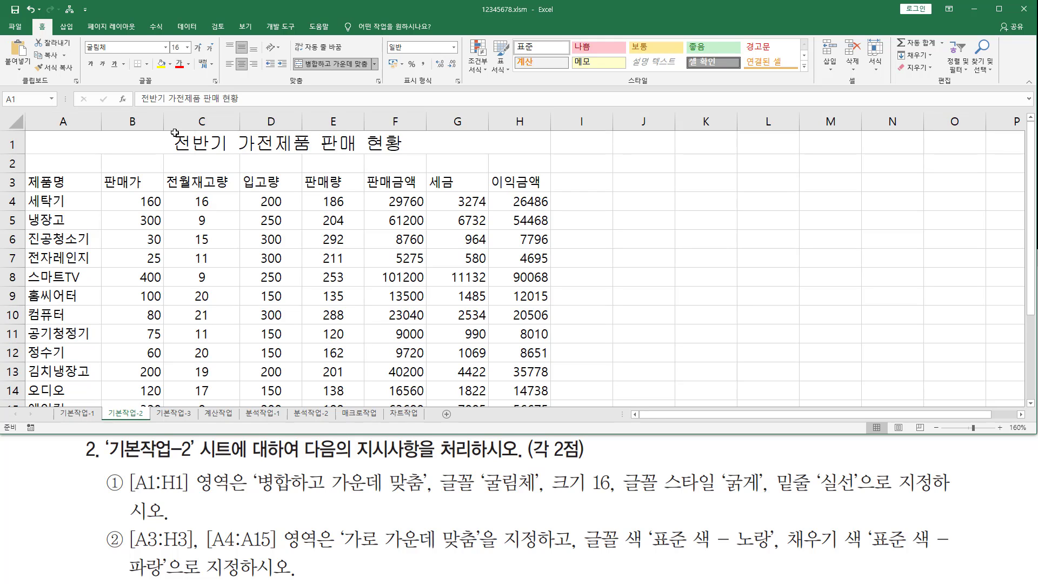
Make the title in A1:H1 bold and give it a single underline
{"action": "left_click", "coordinate": [90, 65]}
{"action": "left_click", "coordinate": [123, 64]}
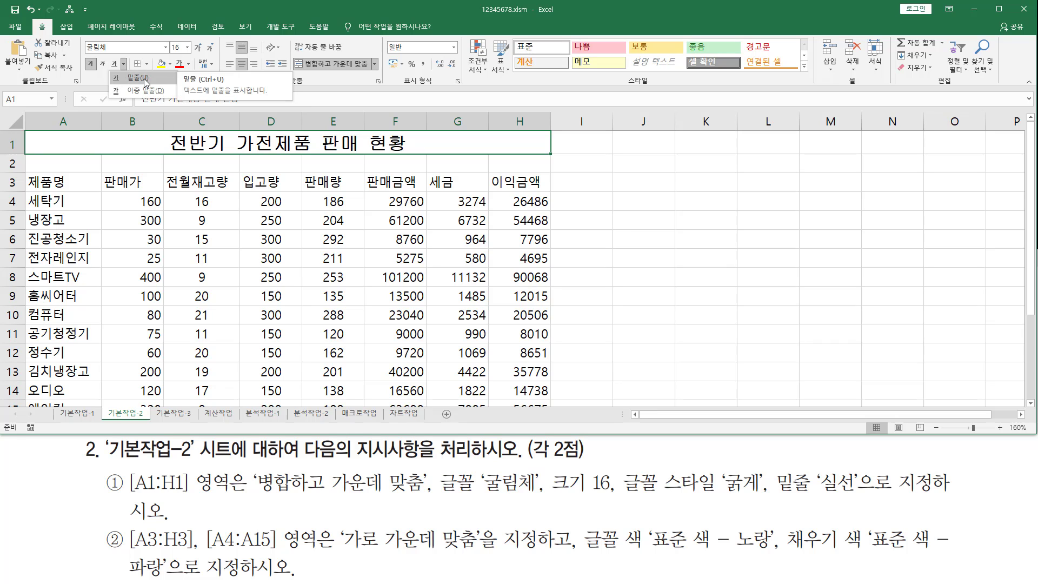
{"action": "left_click", "coordinate": [140, 78]}
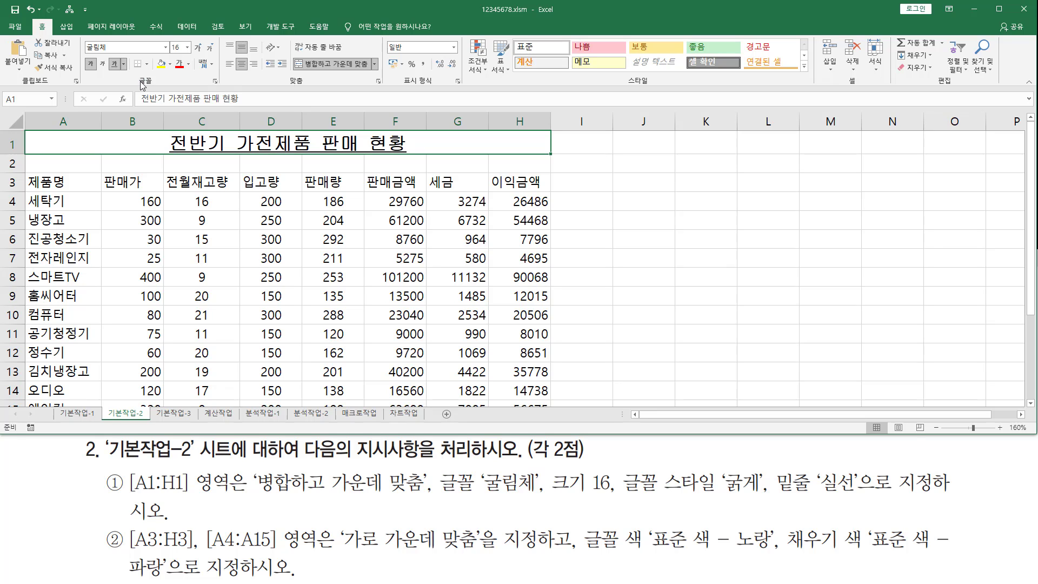
Select the header row A3:H3 together with the product names in A4:A15
{"action": "left_click", "coordinate": [211, 183]}
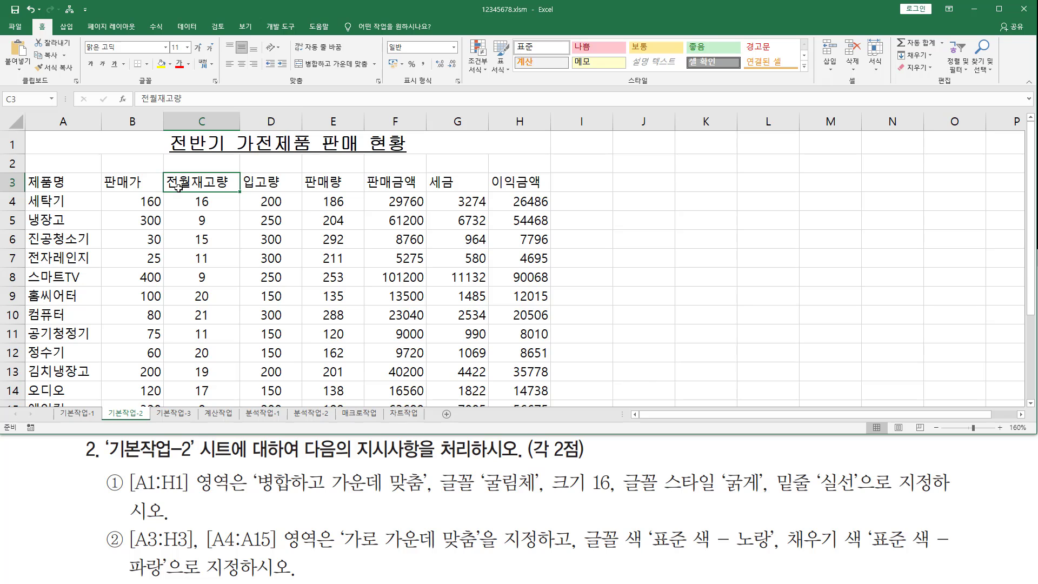
{"action": "left_click", "coordinate": [68, 185]}
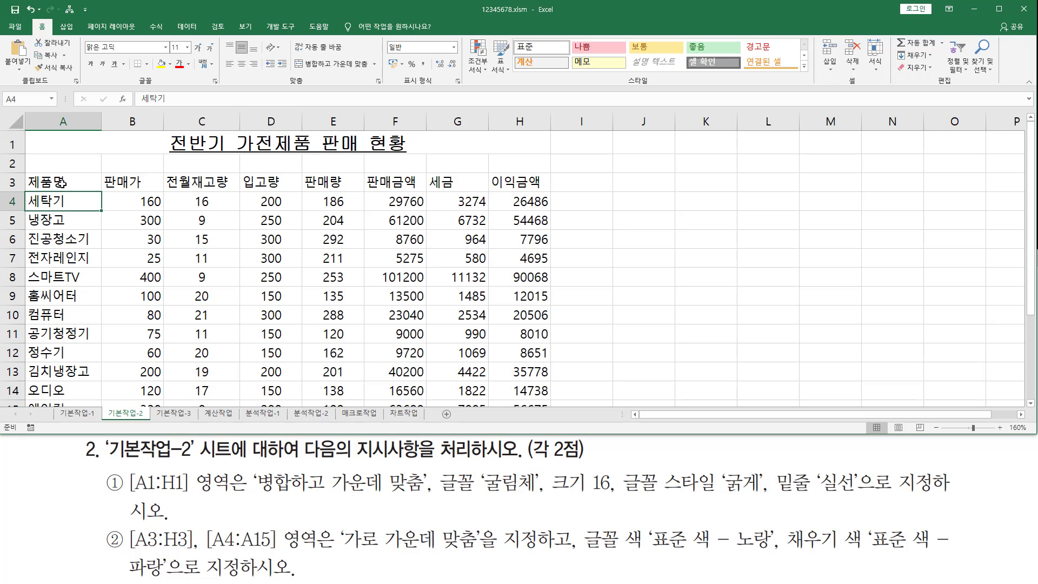
{"action": "left_click_drag", "start_coordinate": [57, 181], "coordinate": [524, 179]}
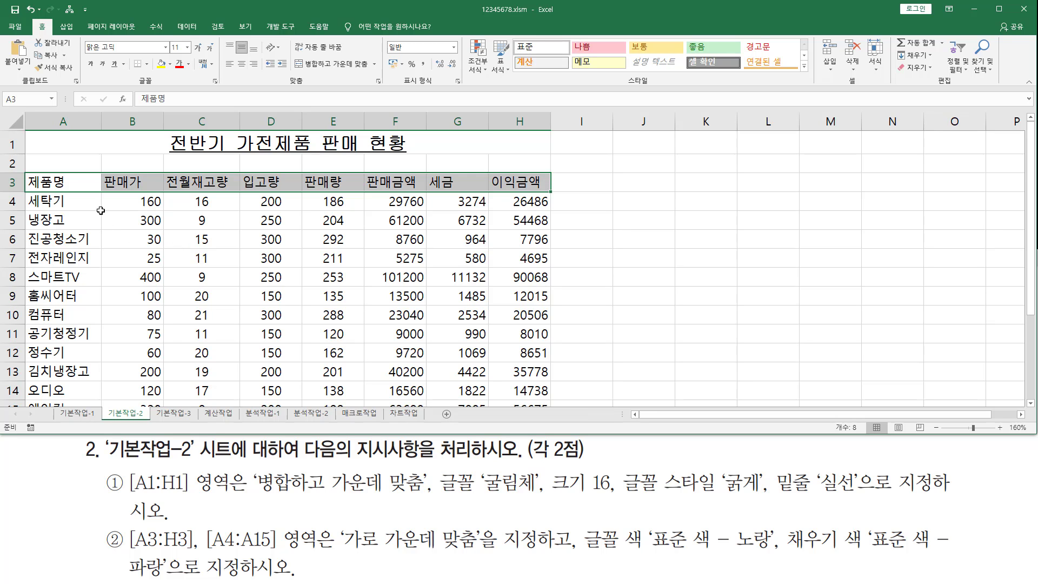
{"action": "scroll", "coordinate": [81, 205], "scroll_direction": "down", "scroll_amount": 2}
{"action": "scroll", "coordinate": [81, 189], "scroll_direction": "up", "scroll_amount": 2}
{"action": "left_click_drag", "start_coordinate": [65, 201], "coordinate": [85, 367]}
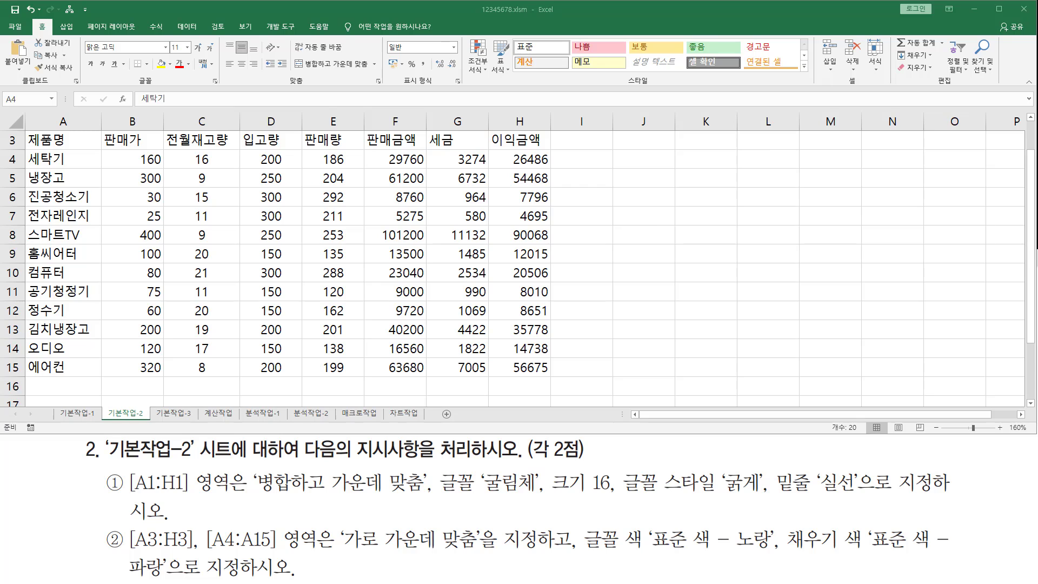
{"action": "key", "text": "Escape"}
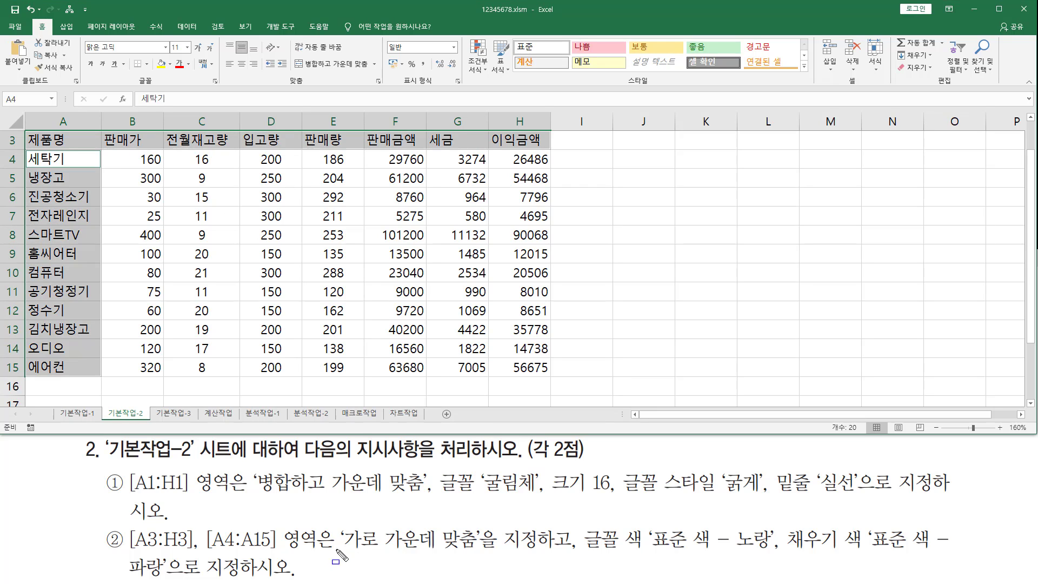
{"action": "left_click_drag", "start_coordinate": [343, 552], "coordinate": [478, 552]}
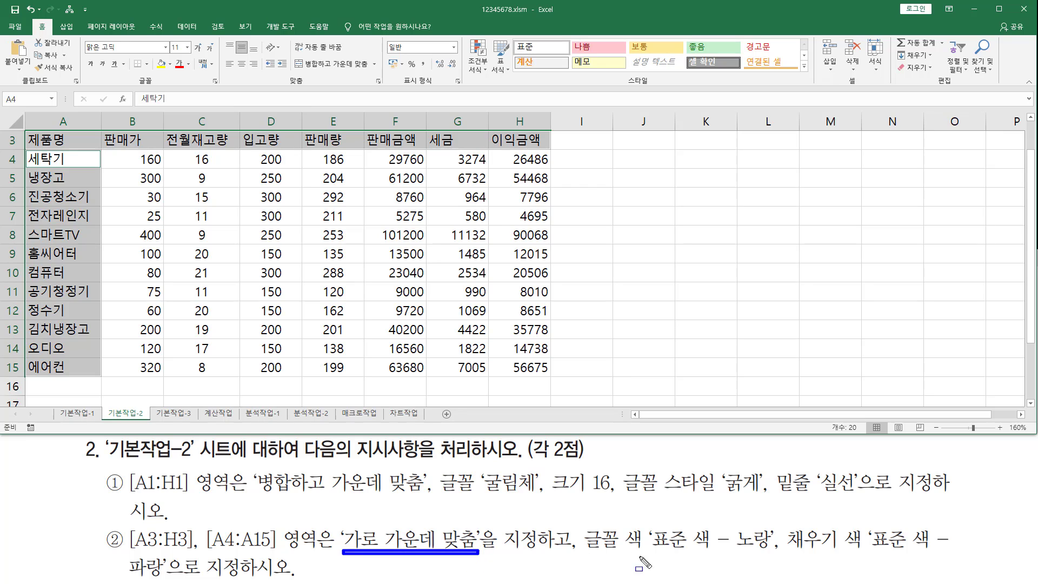
{"action": "left_click_drag", "start_coordinate": [586, 552], "coordinate": [771, 551]}
{"action": "left_click_drag", "start_coordinate": [791, 551], "coordinate": [949, 551]}
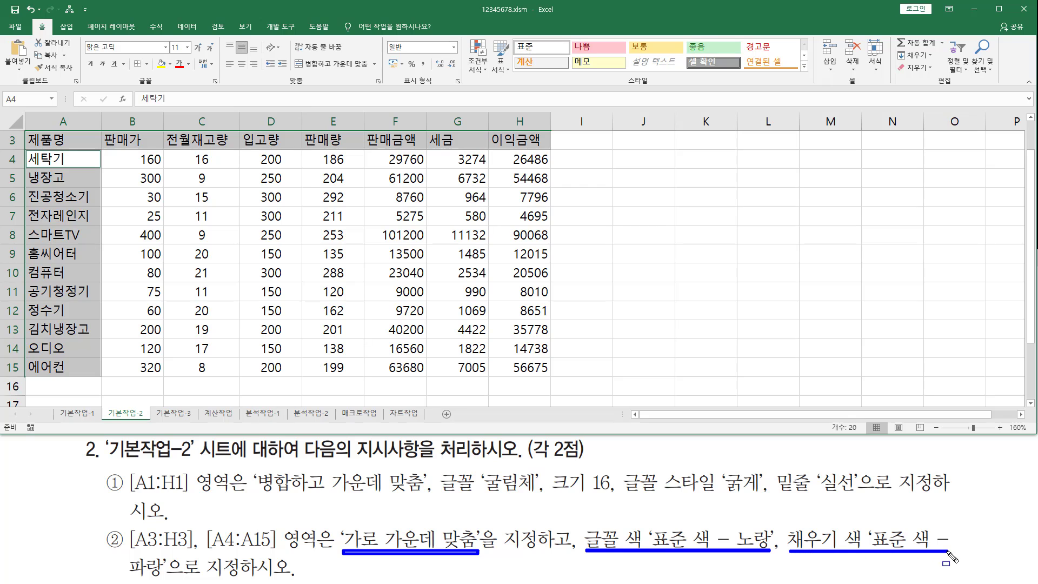
{"action": "left_click_drag", "start_coordinate": [127, 575], "coordinate": [161, 576]}
{"action": "mouse_move", "coordinate": [220, 55]}
{"action": "left_mouse_down"}
{"action": "mouse_move", "coordinate": [263, 74]}
{"action": "mouse_move", "coordinate": [249, 71]}
{"action": "left_mouse_up"}
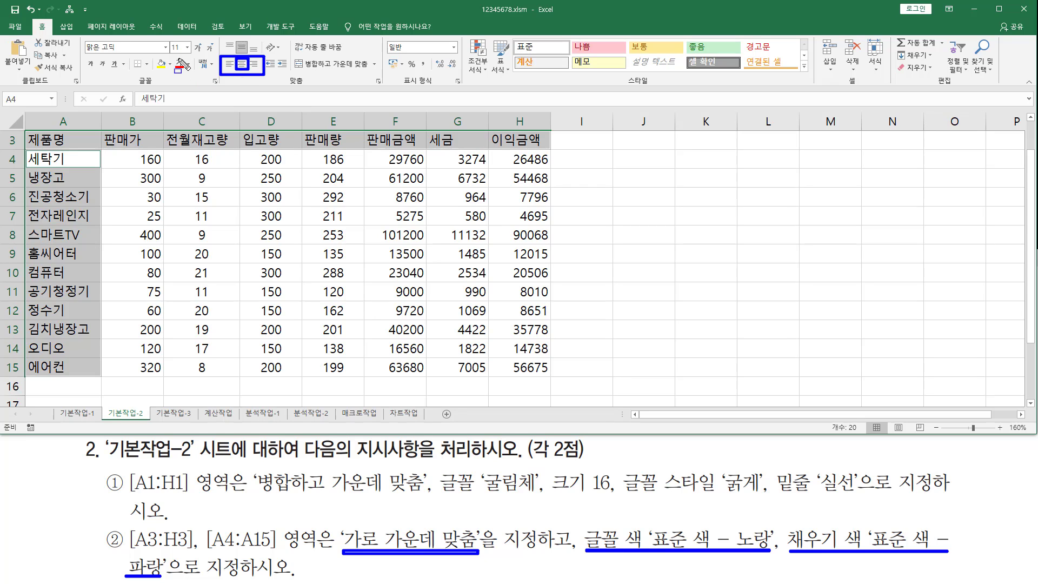
{"action": "mouse_move", "coordinate": [173, 55]}
{"action": "left_mouse_down"}
{"action": "mouse_move", "coordinate": [192, 74]}
{"action": "mouse_move", "coordinate": [163, 67]}
{"action": "mouse_move", "coordinate": [169, 74]}
{"action": "left_mouse_up"}
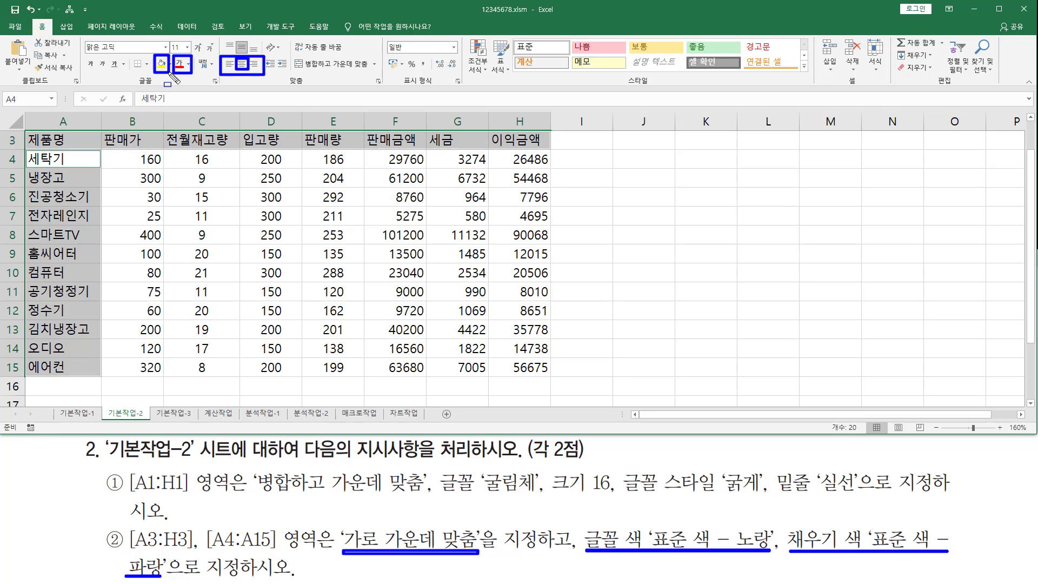
{"action": "key", "text": "Escape"}
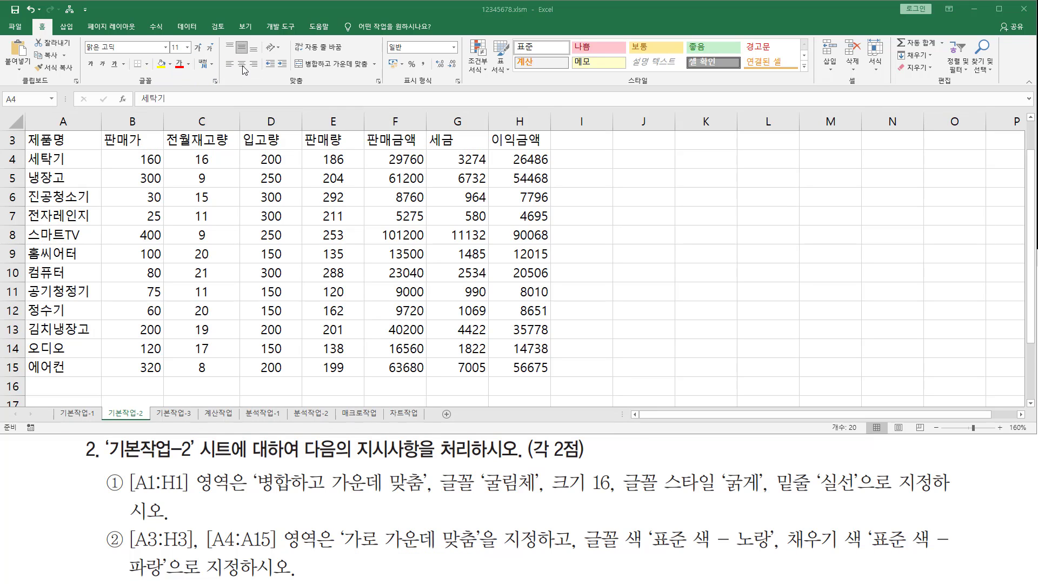
Center the selected headers and product names horizontally and set their font color to standard yellow
{"action": "left_click", "coordinate": [242, 66]}
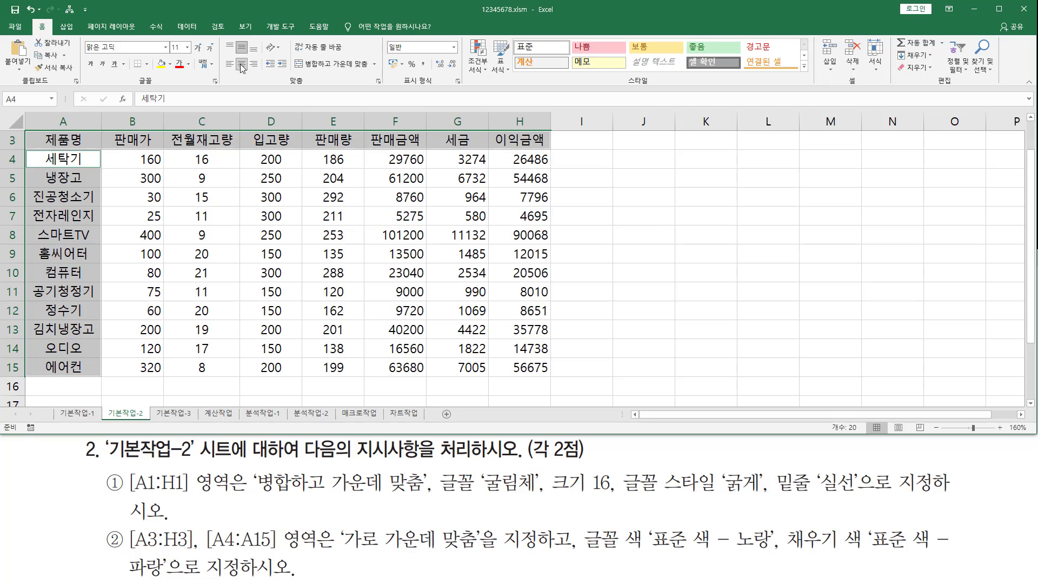
{"action": "left_click", "coordinate": [189, 64]}
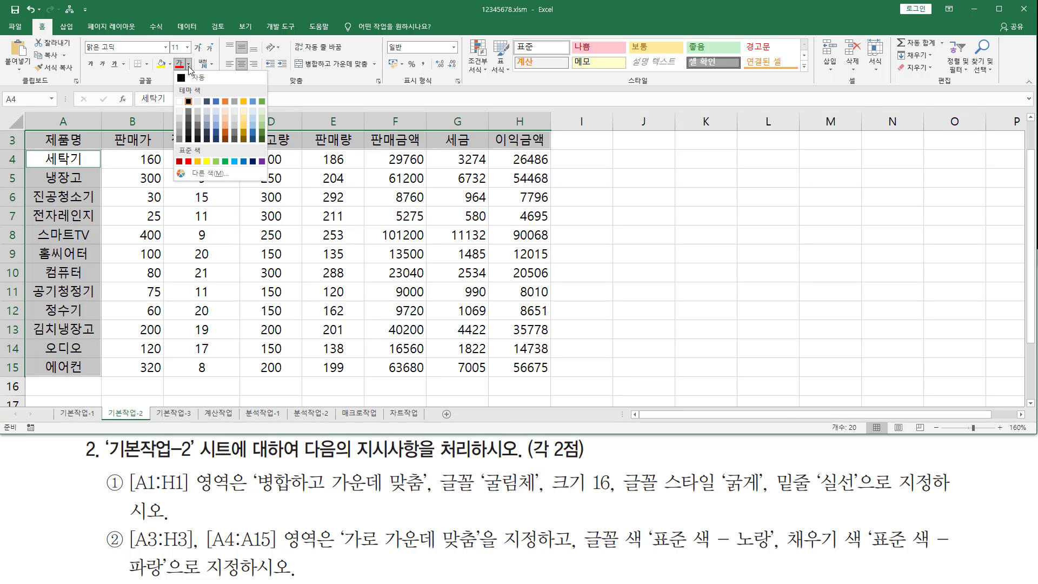
{"action": "left_click", "coordinate": [206, 162]}
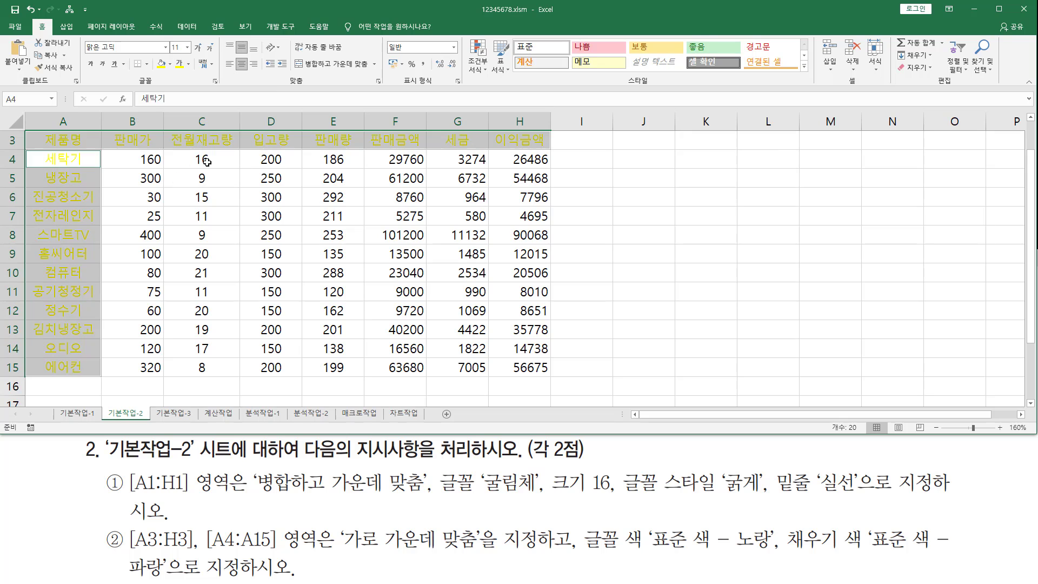
Fill the header row A3:H3 and the product names A4:A15 with standard blue
{"action": "left_click", "coordinate": [171, 64]}
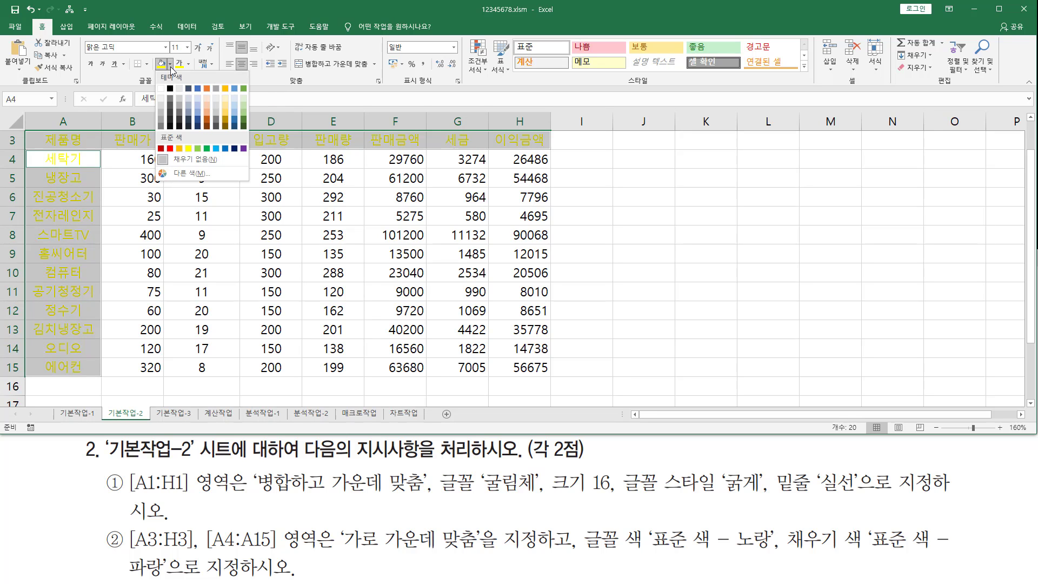
{"action": "left_click", "coordinate": [225, 150]}
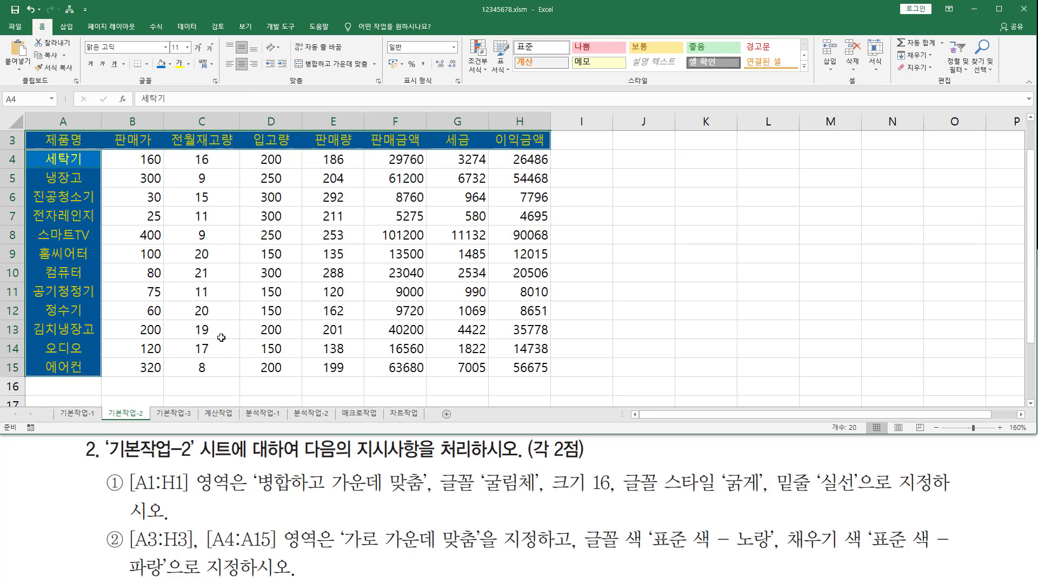
{"action": "scroll", "coordinate": [508, 291], "scroll_direction": "up", "scroll_amount": 1}
{"action": "left_click", "coordinate": [508, 290]}
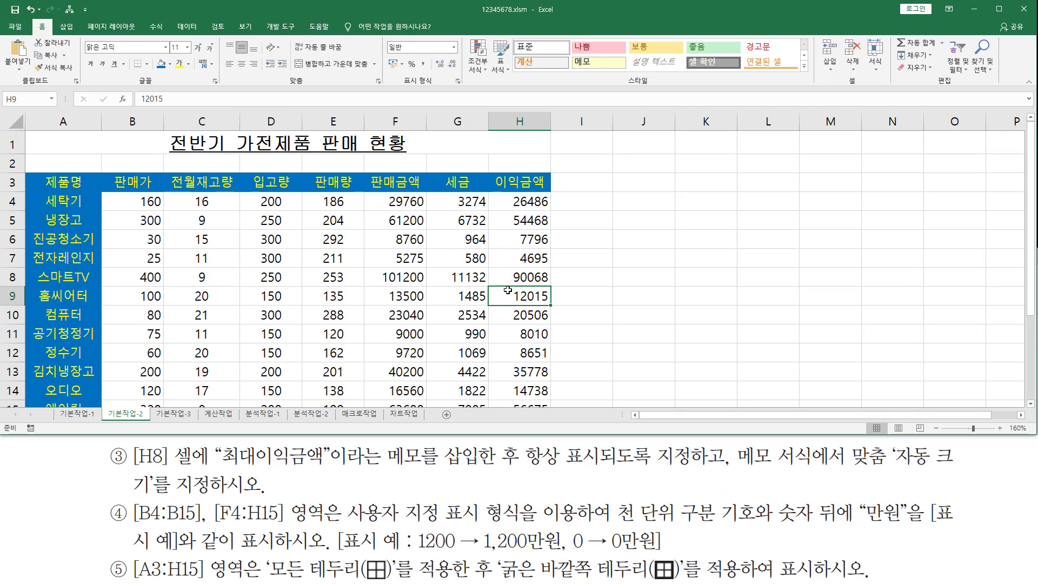
{"action": "left_click_drag", "start_coordinate": [133, 466], "coordinate": [323, 468]}
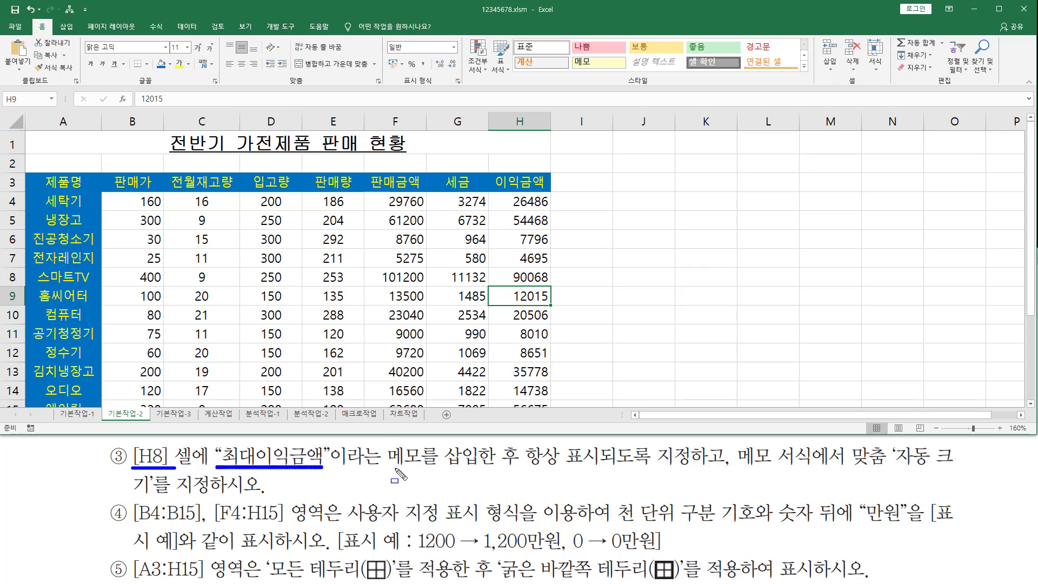
{"action": "mouse_move", "coordinate": [386, 467]}
{"action": "left_mouse_down"}
{"action": "mouse_move", "coordinate": [887, 472]}
{"action": "mouse_move", "coordinate": [953, 462]}
{"action": "left_mouse_up"}
{"action": "left_click_drag", "start_coordinate": [132, 493], "coordinate": [147, 494]}
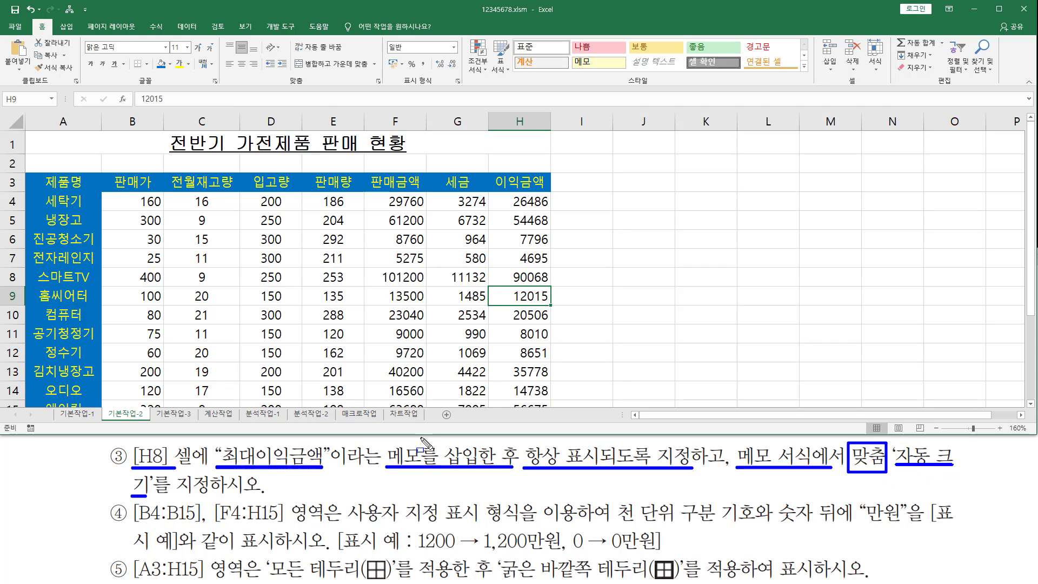
{"action": "key", "text": "Escape"}
Insert a memo with the text 최대이익금액 on cell H8
{"action": "left_click", "coordinate": [519, 274]}
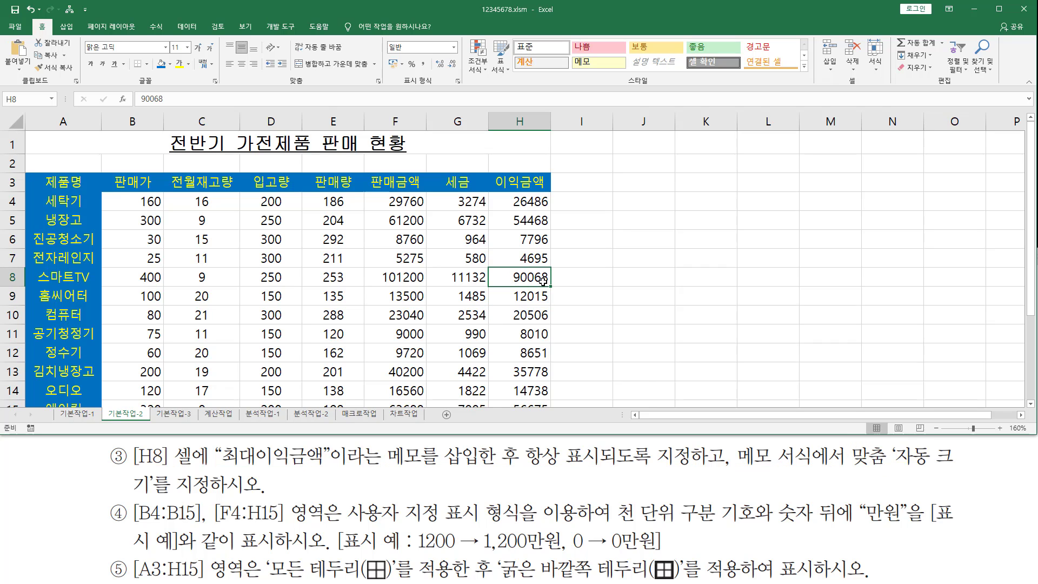
{"action": "left_click_drag", "start_coordinate": [500, 270], "coordinate": [548, 284]}
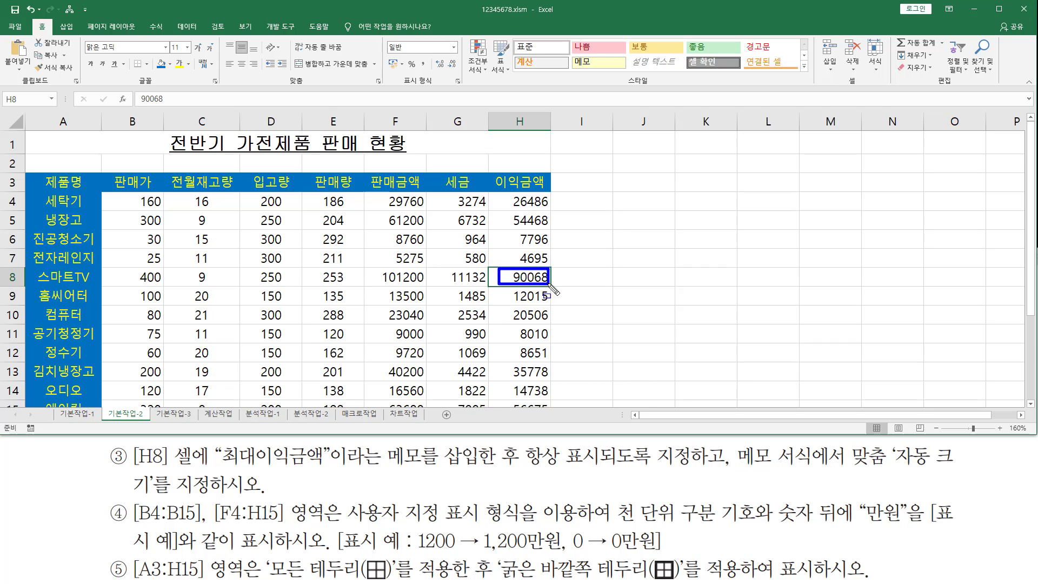
{"action": "key", "text": "Escape"}
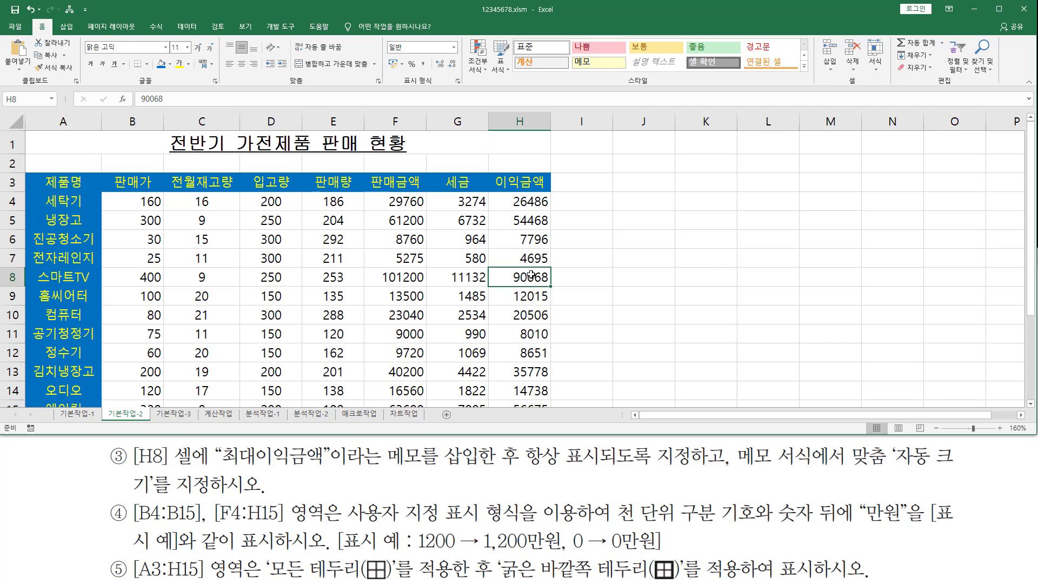
{"action": "right_click", "coordinate": [533, 276]}
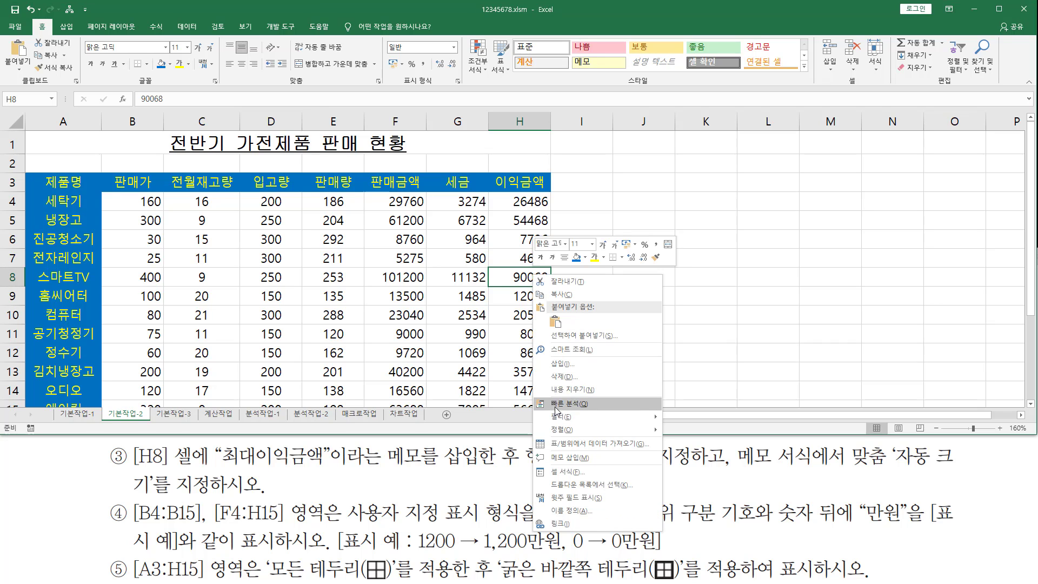
{"action": "left_click", "coordinate": [566, 458]}
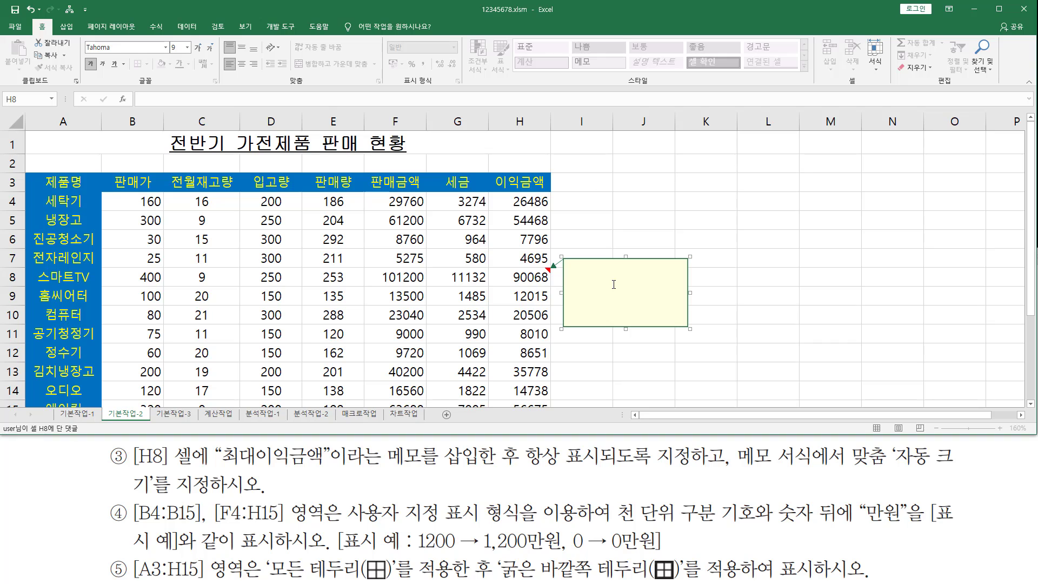
{"action": "type", "text": "최대이이금애"}
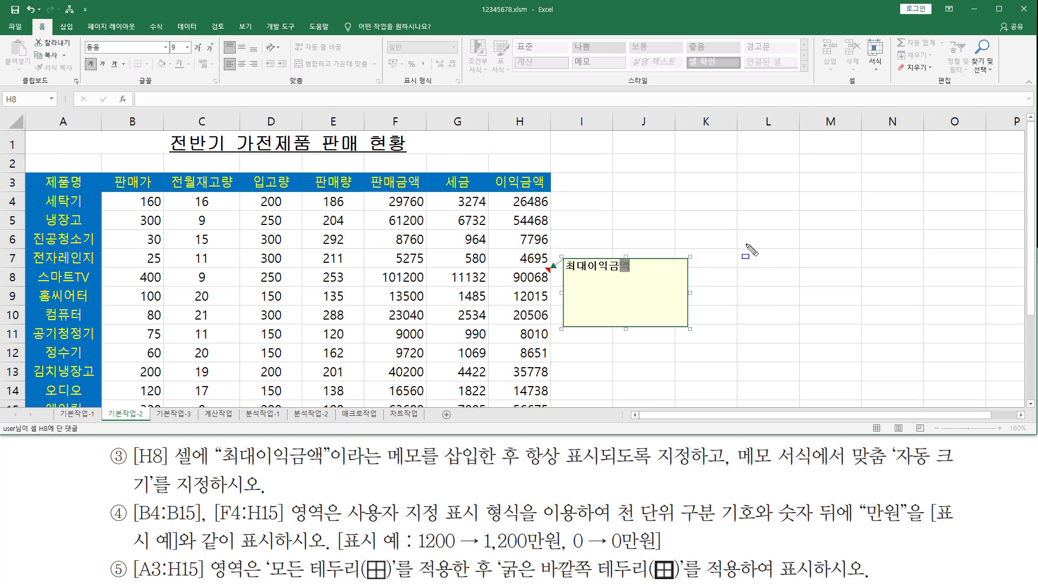
{"action": "left_click", "coordinate": [785, 292]}
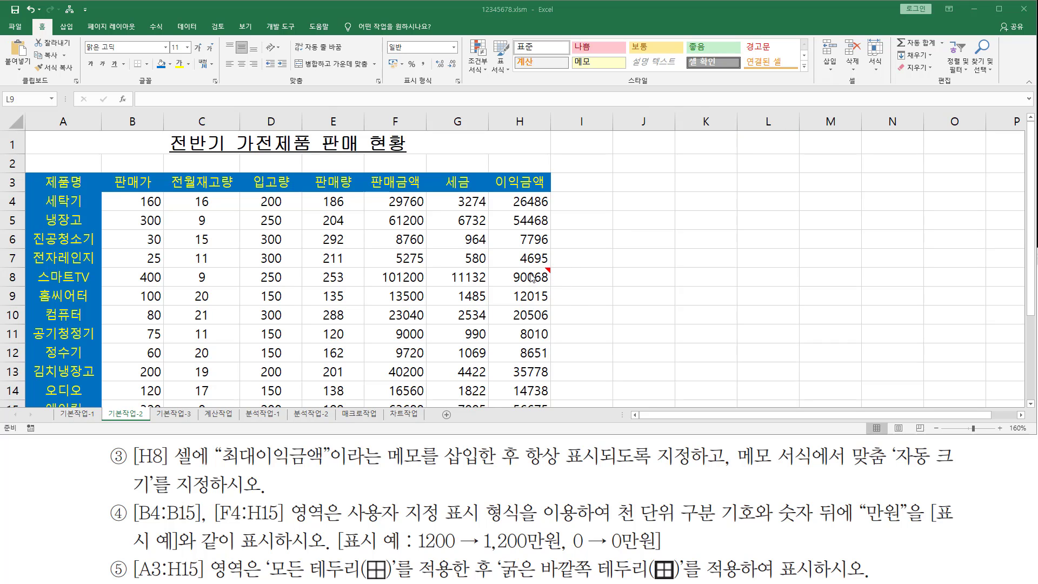
Set the memo on cell H8 to stay displayed at all times
{"action": "left_click", "coordinate": [527, 277]}
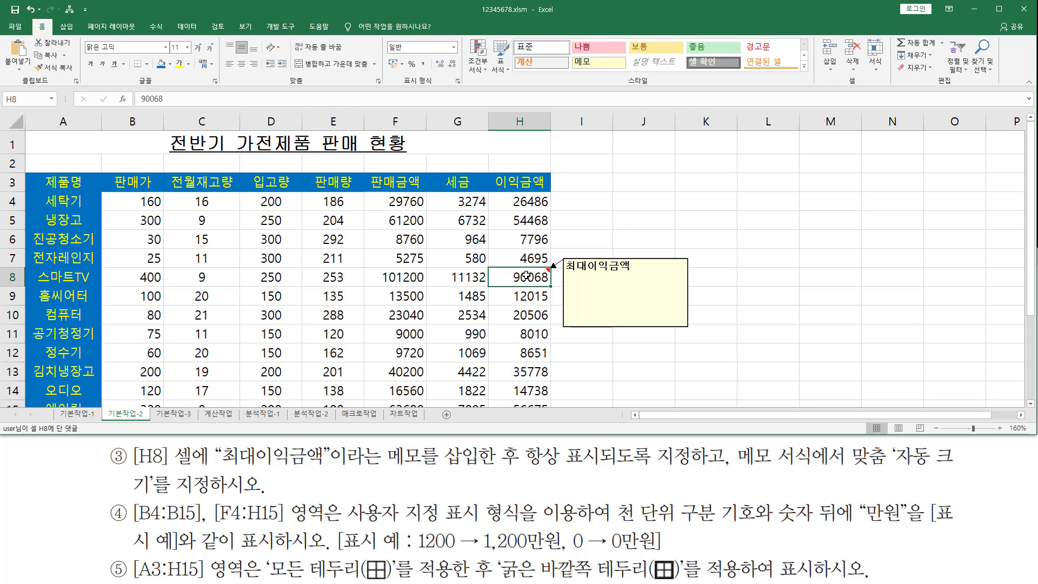
{"action": "right_click", "coordinate": [527, 277]}
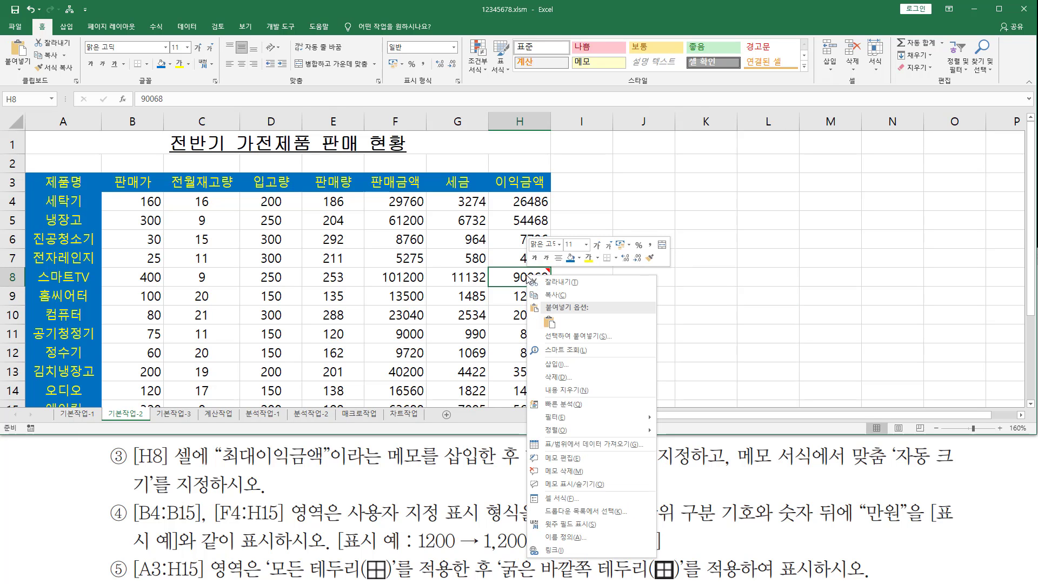
{"action": "left_click", "coordinate": [571, 485]}
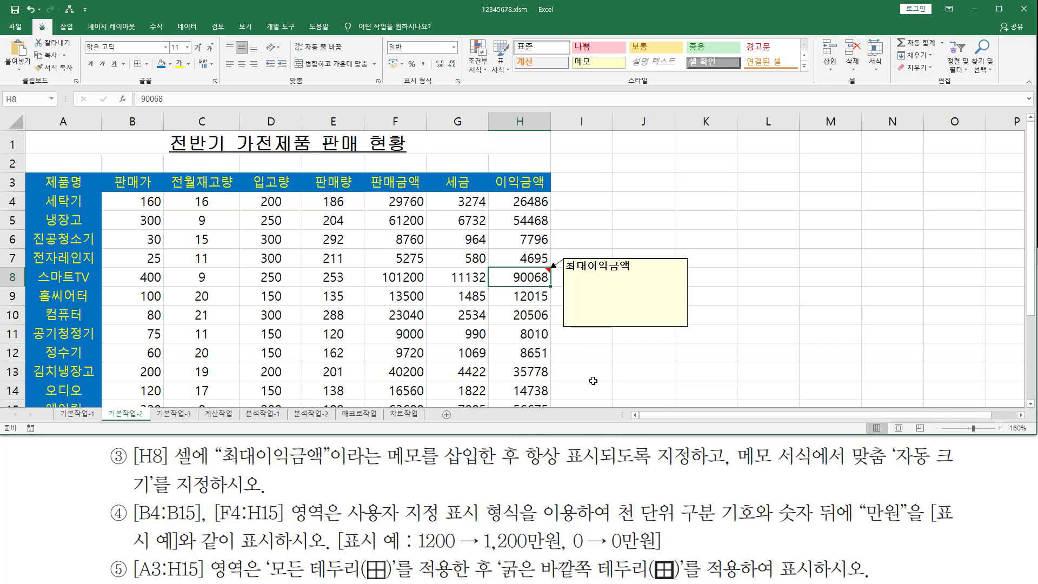
{"action": "left_click", "coordinate": [689, 366]}
{"action": "left_click", "coordinate": [805, 284]}
{"action": "left_click", "coordinate": [795, 205]}
{"action": "left_click", "coordinate": [660, 180]}
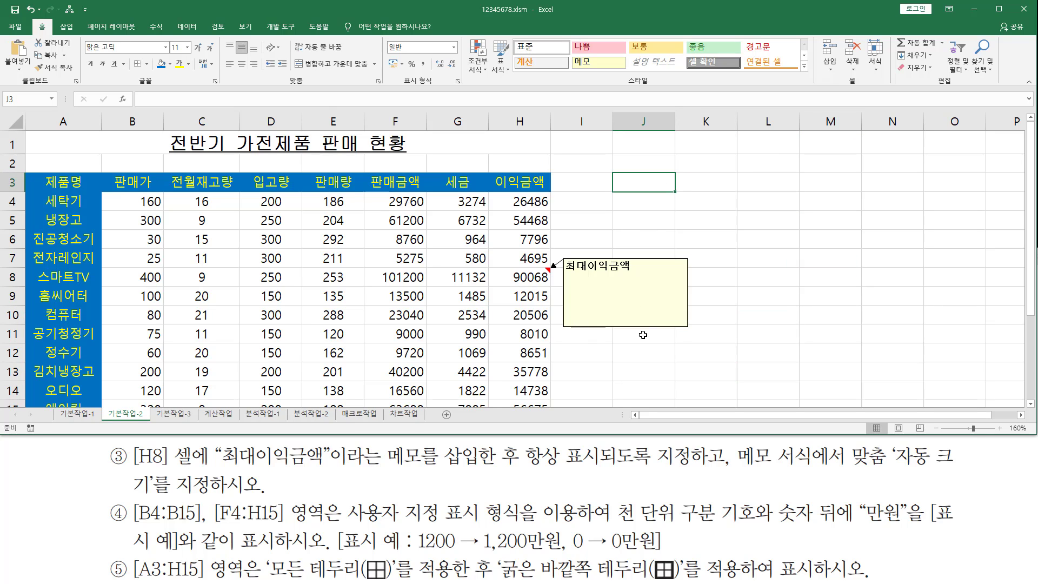
Turn on automatic size (자동 크기) in the alignment settings of the memo attached to cell H8
{"action": "left_click", "coordinate": [634, 258]}
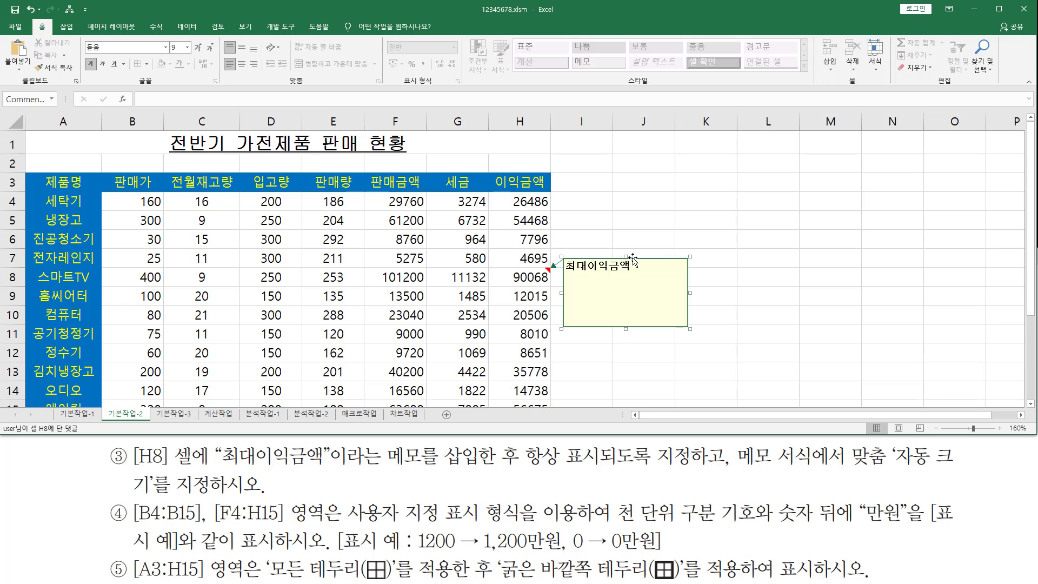
{"action": "right_click", "coordinate": [634, 258]}
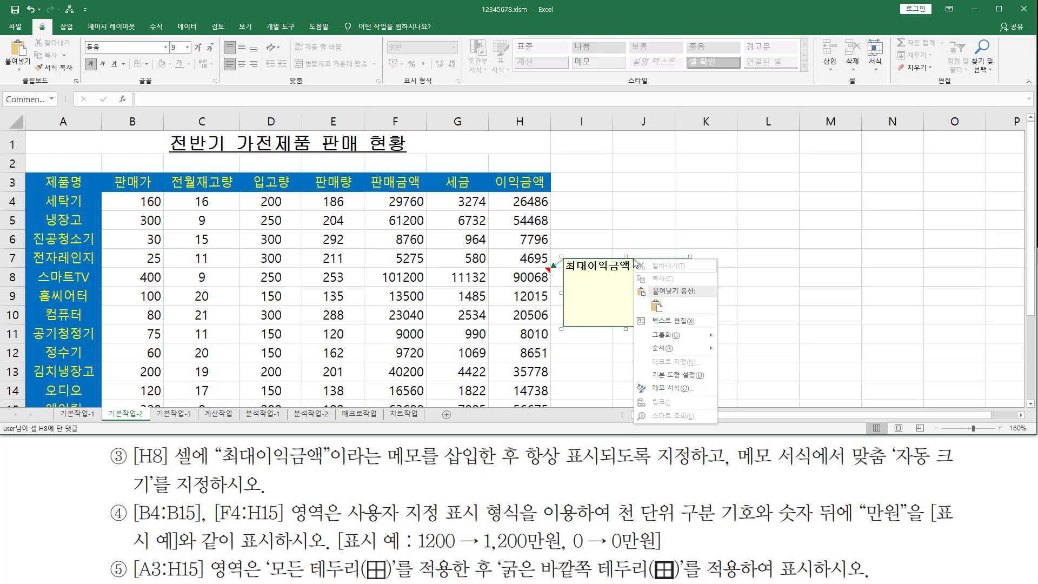
{"action": "left_click", "coordinate": [673, 389]}
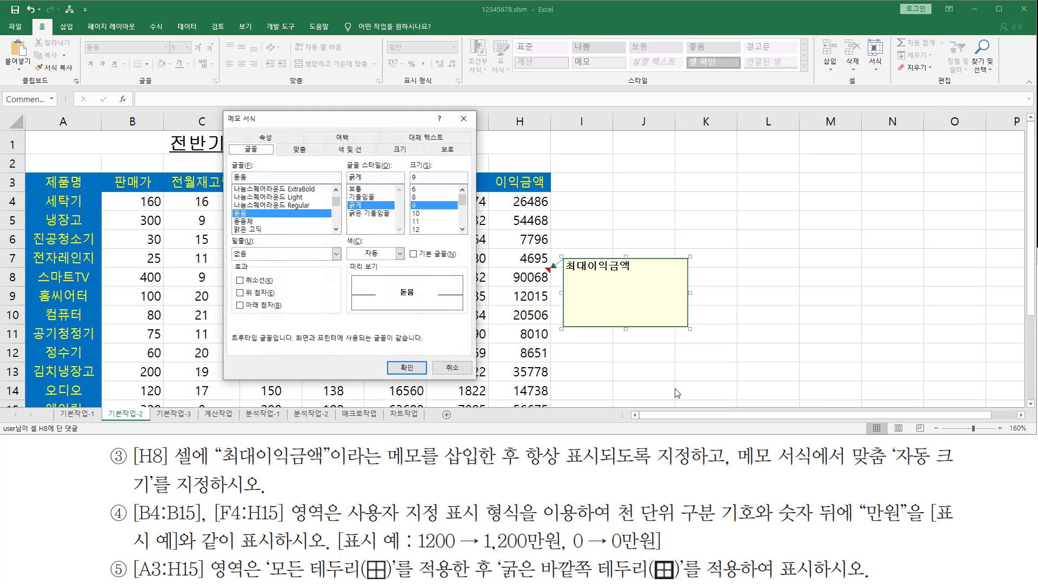
{"action": "left_click_drag", "start_coordinate": [272, 119], "coordinate": [310, 118]}
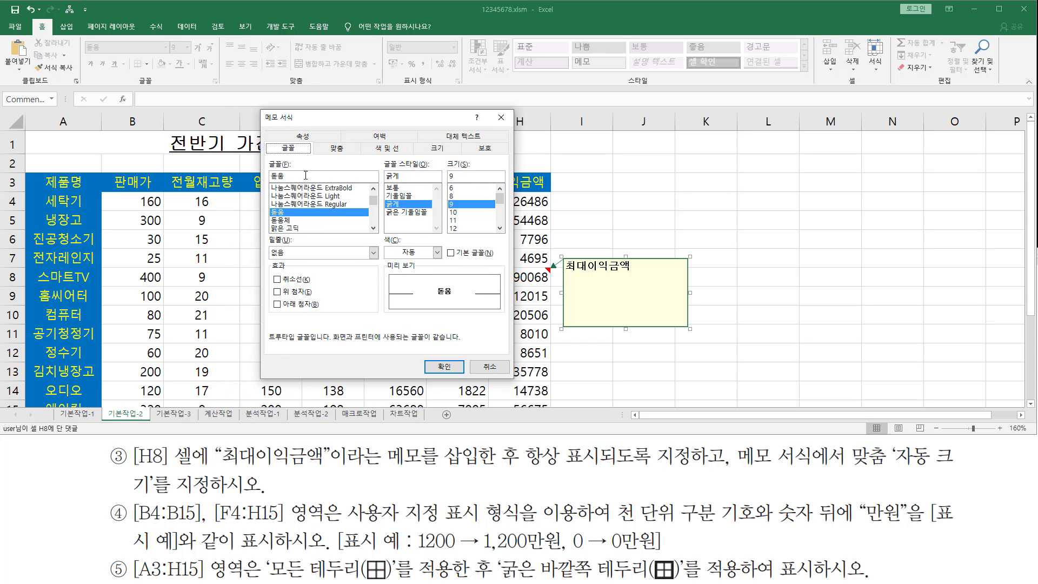
{"action": "left_click", "coordinate": [335, 149]}
{"action": "left_click_drag", "start_coordinate": [737, 467], "coordinate": [942, 469]}
{"action": "left_click_drag", "start_coordinate": [129, 497], "coordinate": [146, 497]}
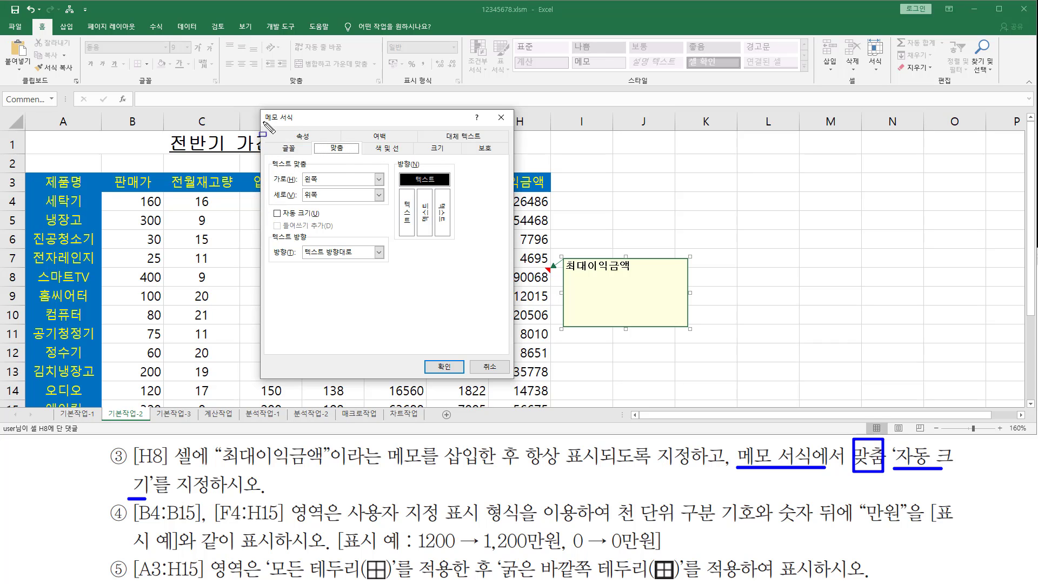
{"action": "mouse_move", "coordinate": [264, 125]}
{"action": "left_mouse_down"}
{"action": "mouse_move", "coordinate": [304, 124]}
{"action": "mouse_move", "coordinate": [354, 154]}
{"action": "left_mouse_up"}
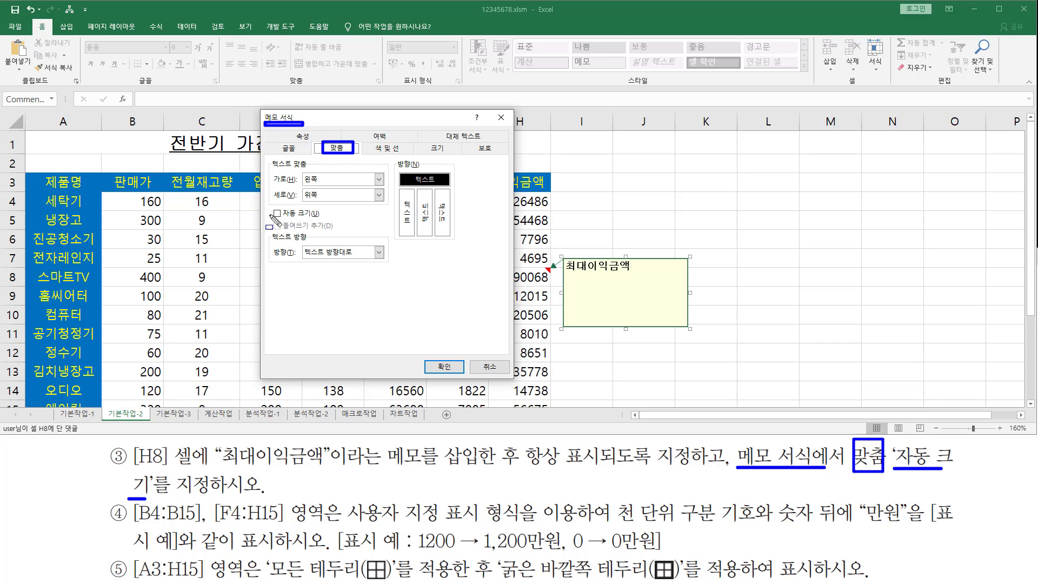
{"action": "left_click_drag", "start_coordinate": [270, 204], "coordinate": [324, 220]}
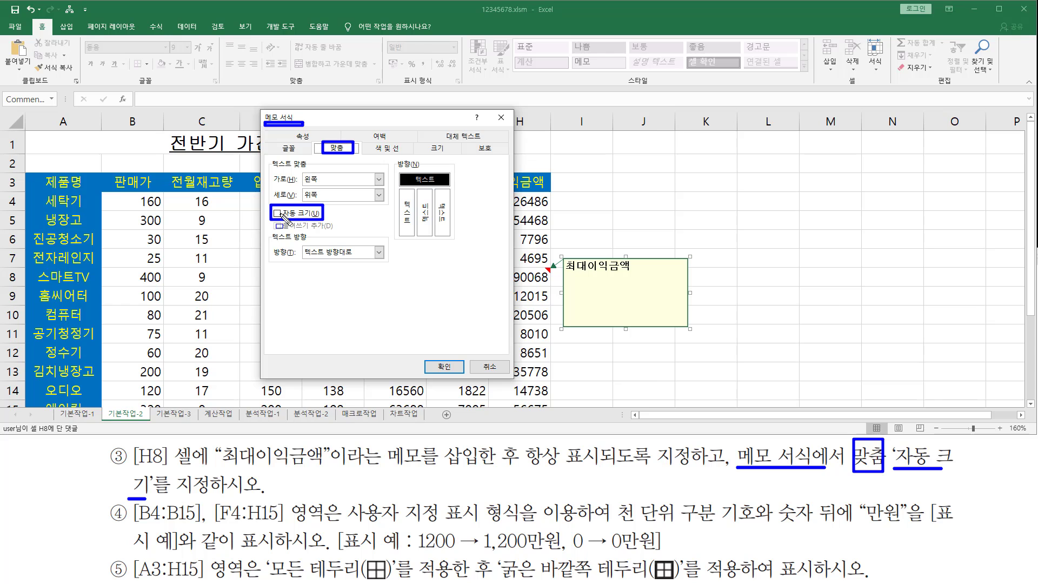
{"action": "left_click", "coordinate": [277, 214]}
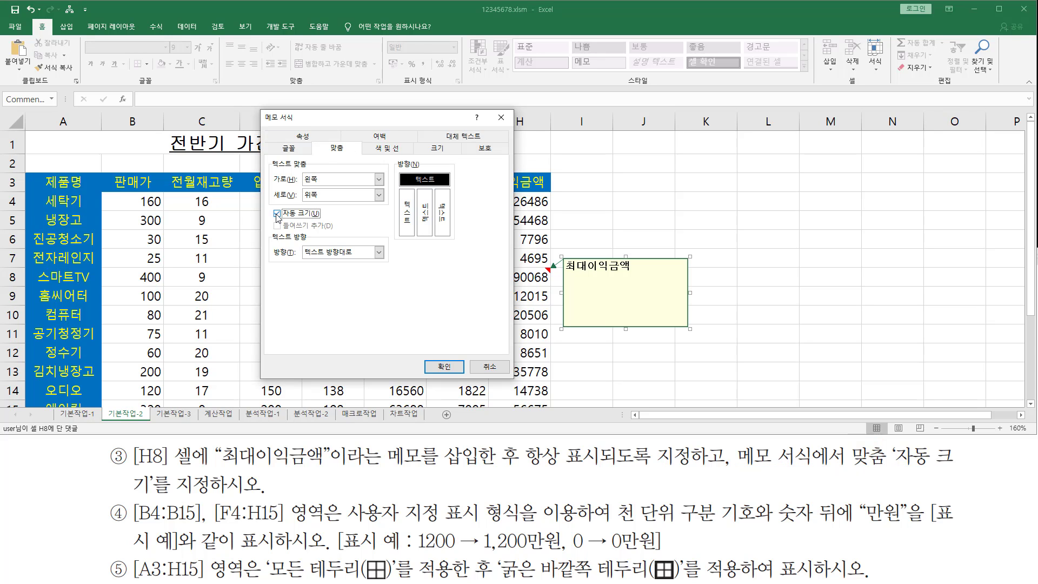
{"action": "left_click", "coordinate": [441, 365]}
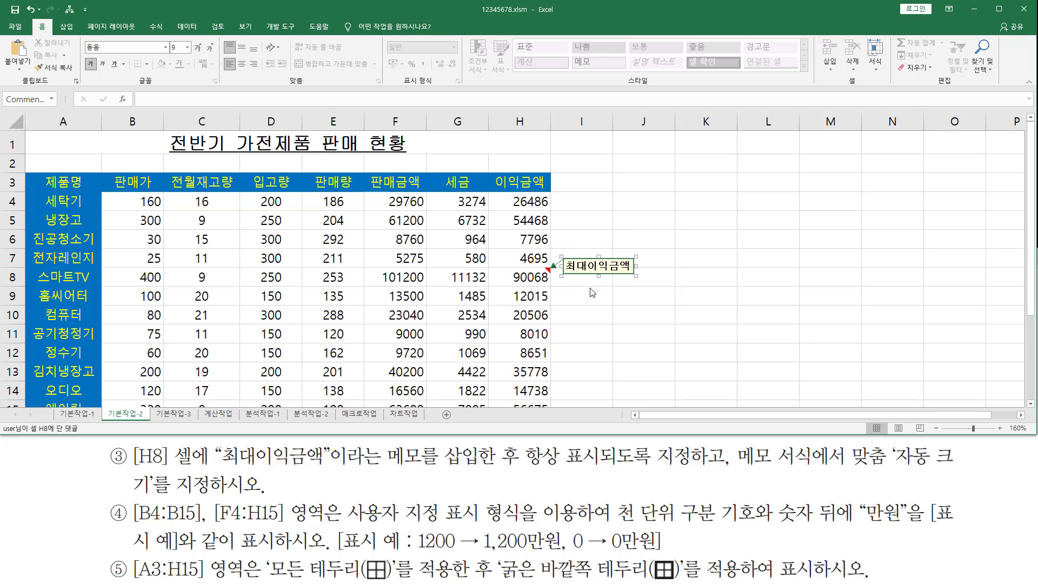
{"action": "left_click", "coordinate": [706, 353]}
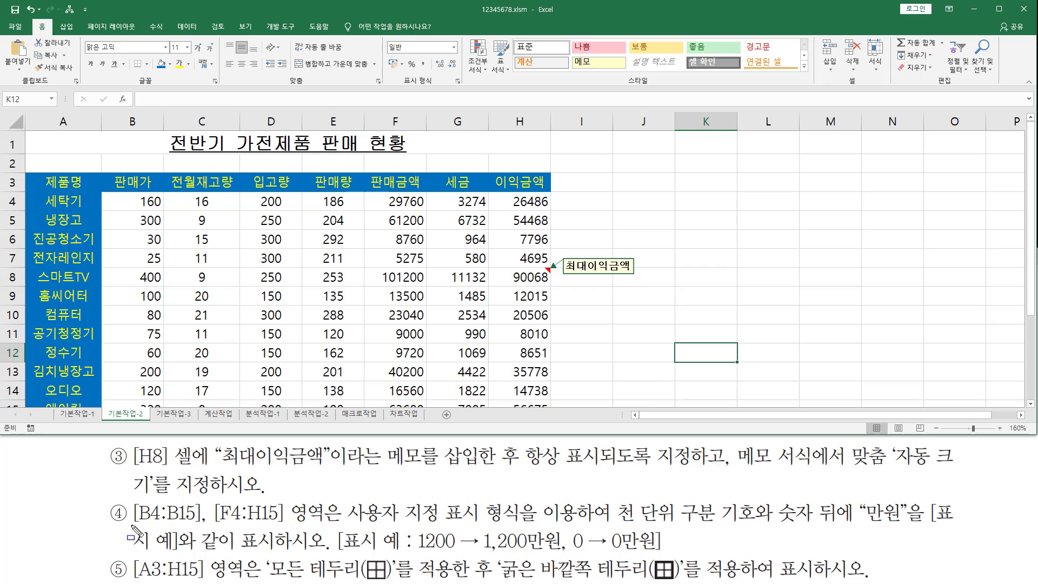
Examine exam instruction ④ on the custom number format required for B4:B15 and F4:H15, including its display examples
{"action": "left_click_drag", "start_coordinate": [130, 524], "coordinate": [201, 524]}
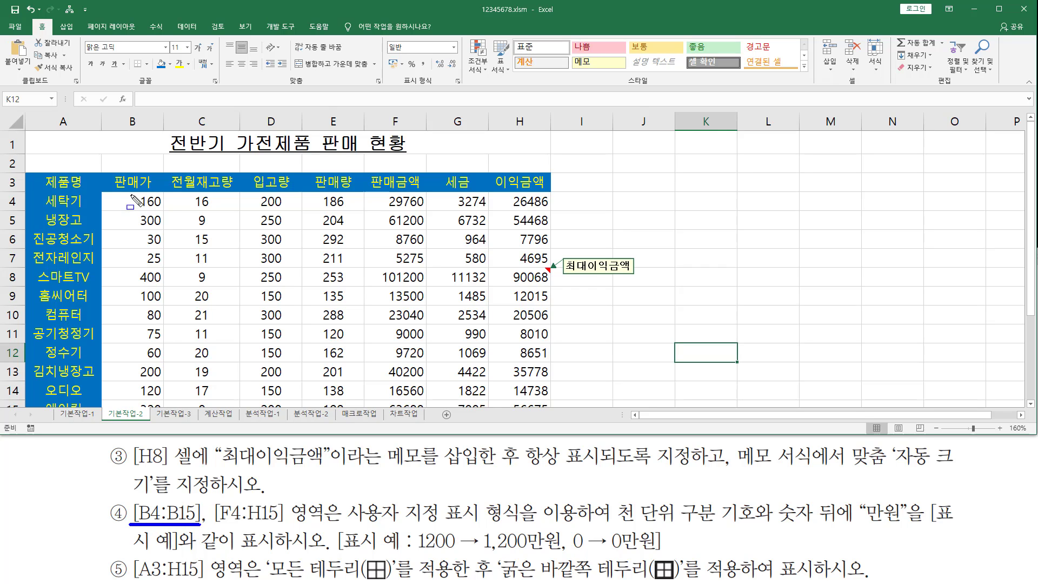
{"action": "mouse_move", "coordinate": [135, 199]}
{"action": "left_mouse_down"}
{"action": "mouse_move", "coordinate": [135, 351]}
{"action": "mouse_move", "coordinate": [158, 197]}
{"action": "left_mouse_up"}
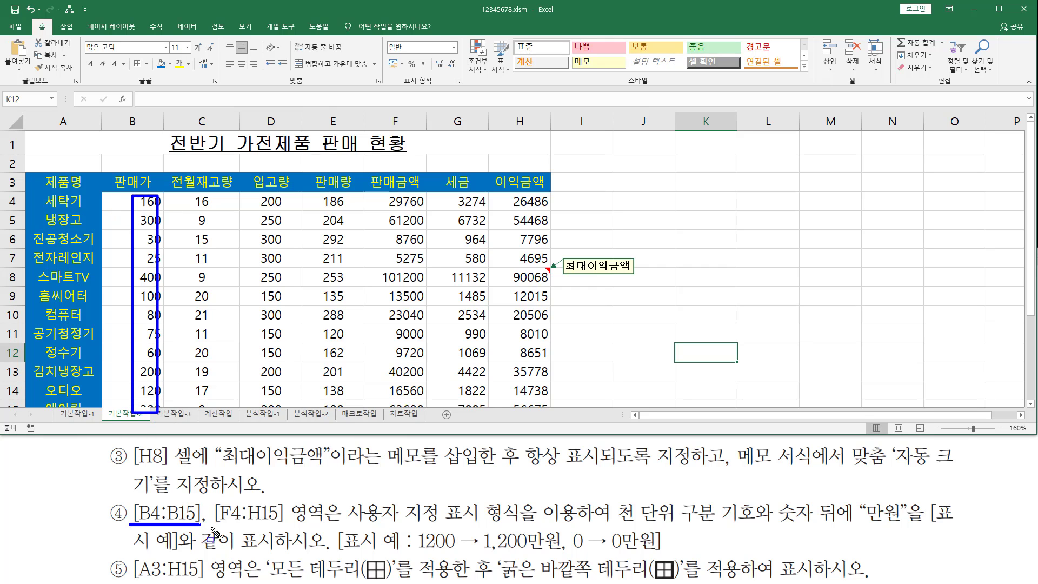
{"action": "left_click_drag", "start_coordinate": [215, 524], "coordinate": [289, 524]}
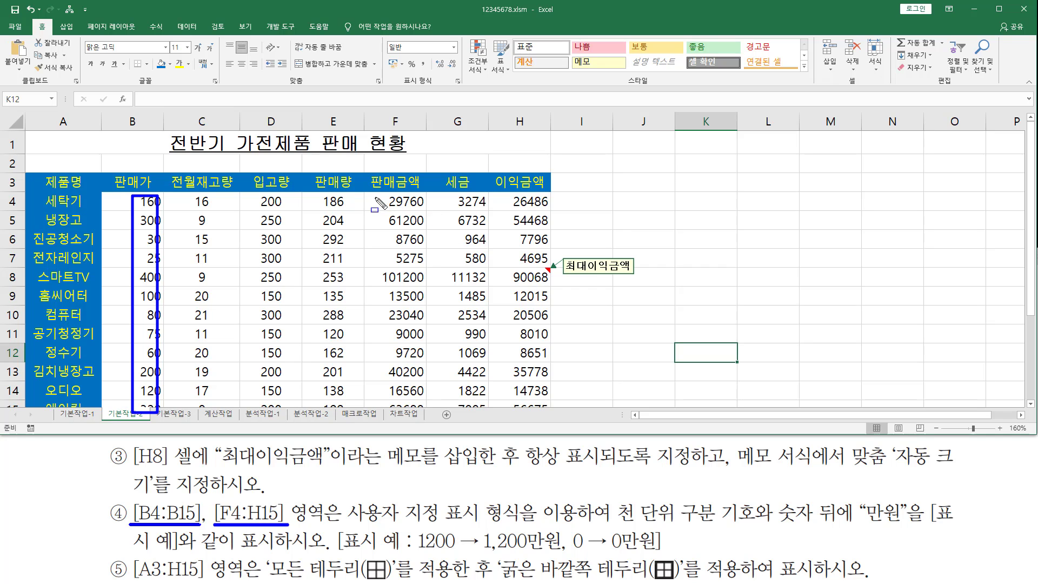
{"action": "mouse_move", "coordinate": [371, 196]}
{"action": "left_mouse_down"}
{"action": "mouse_move", "coordinate": [487, 374]}
{"action": "mouse_move", "coordinate": [548, 411]}
{"action": "left_mouse_up"}
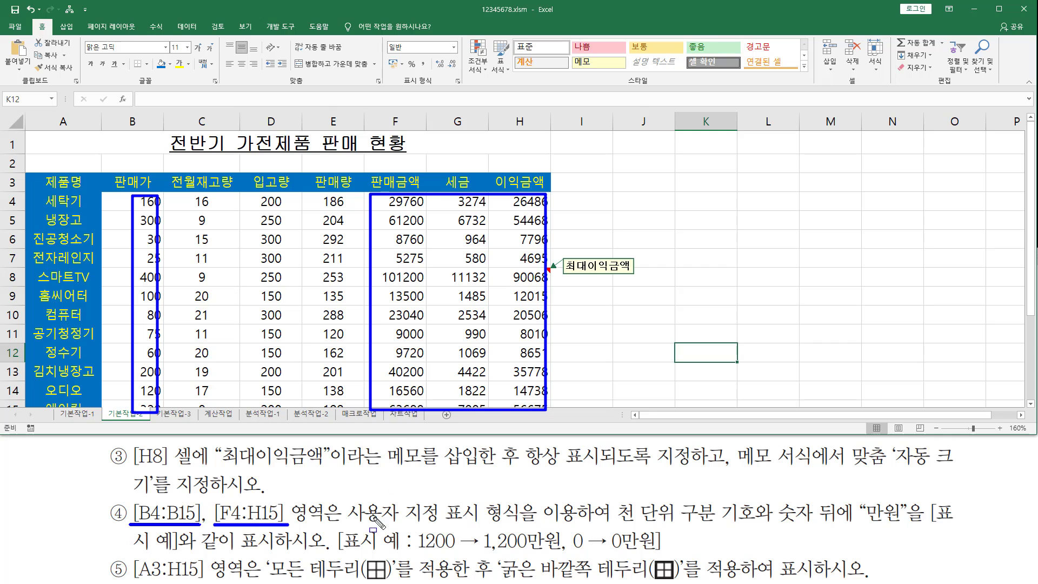
{"action": "mouse_move", "coordinate": [348, 524]}
{"action": "left_mouse_down"}
{"action": "mouse_move", "coordinate": [516, 525]}
{"action": "mouse_move", "coordinate": [522, 497]}
{"action": "left_mouse_up"}
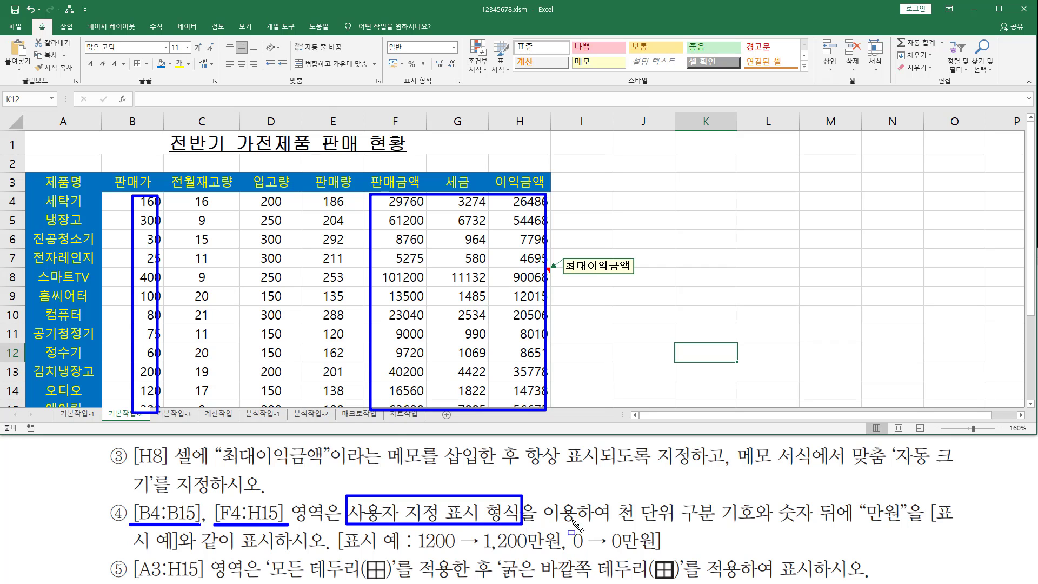
{"action": "left_click_drag", "start_coordinate": [610, 526], "coordinate": [760, 526]}
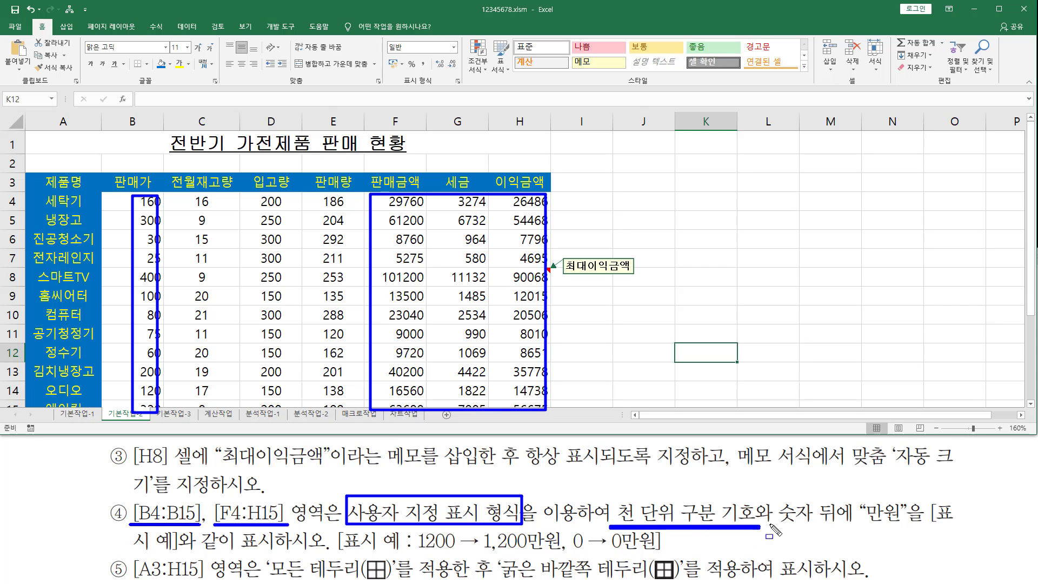
{"action": "left_click_drag", "start_coordinate": [860, 524], "coordinate": [907, 524]}
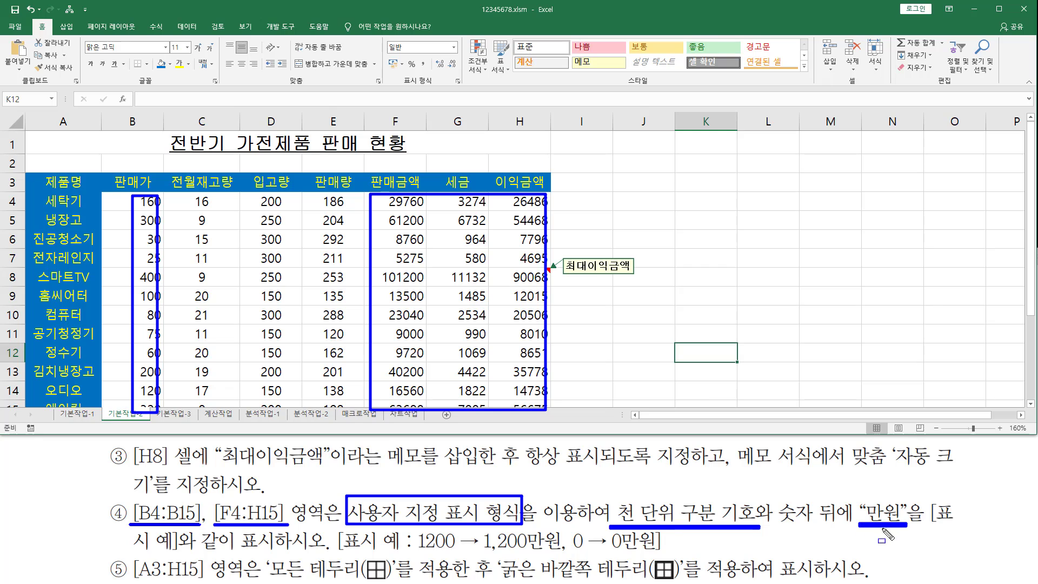
{"action": "left_click_drag", "start_coordinate": [419, 550], "coordinate": [554, 553]}
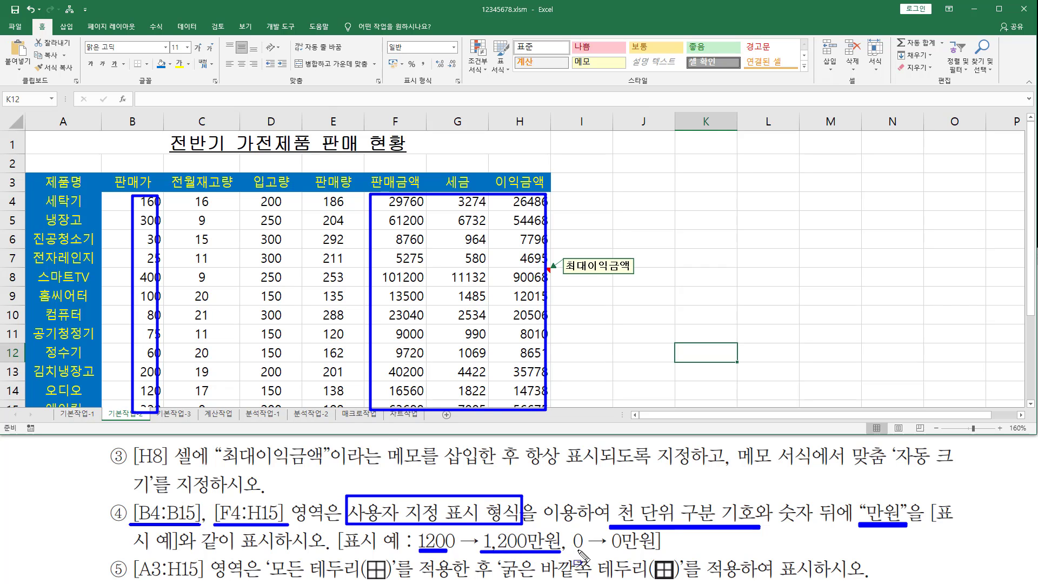
{"action": "left_click_drag", "start_coordinate": [572, 550], "coordinate": [661, 549]}
{"action": "key", "text": "Escape"}
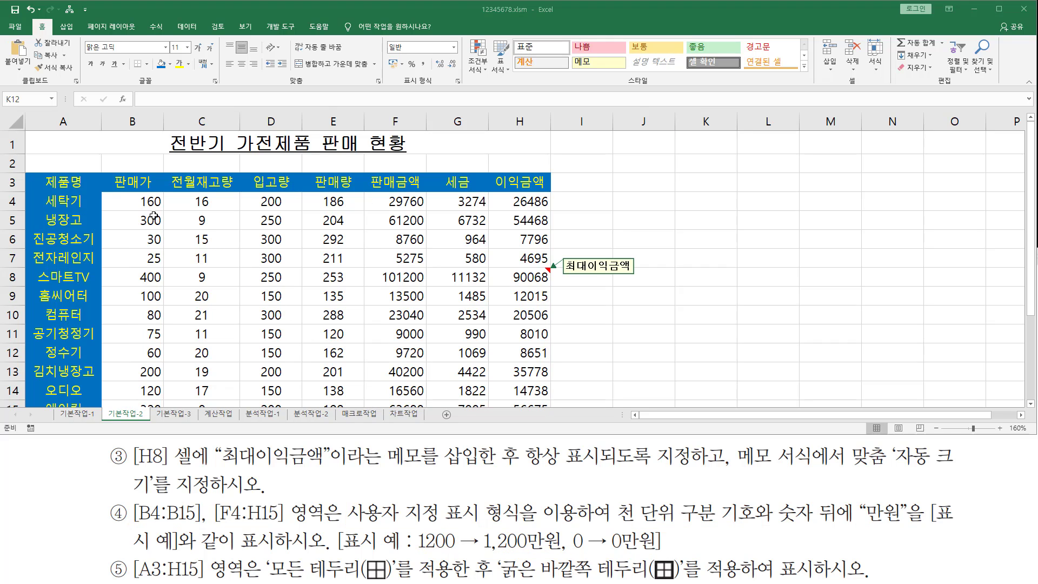
Apply the custom number format #,##0만원 to the ranges B4:B15 and F4:H15
{"action": "left_click", "coordinate": [147, 202]}
{"action": "left_click_drag", "start_coordinate": [147, 242], "coordinate": [143, 403]}
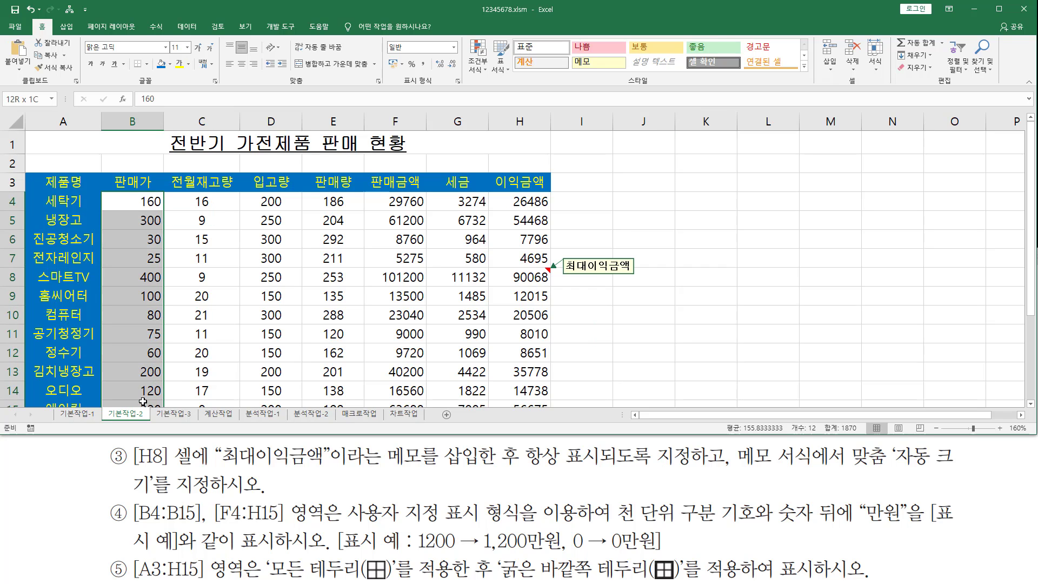
{"action": "left_click", "coordinate": [385, 201], "text": "ctrl"}
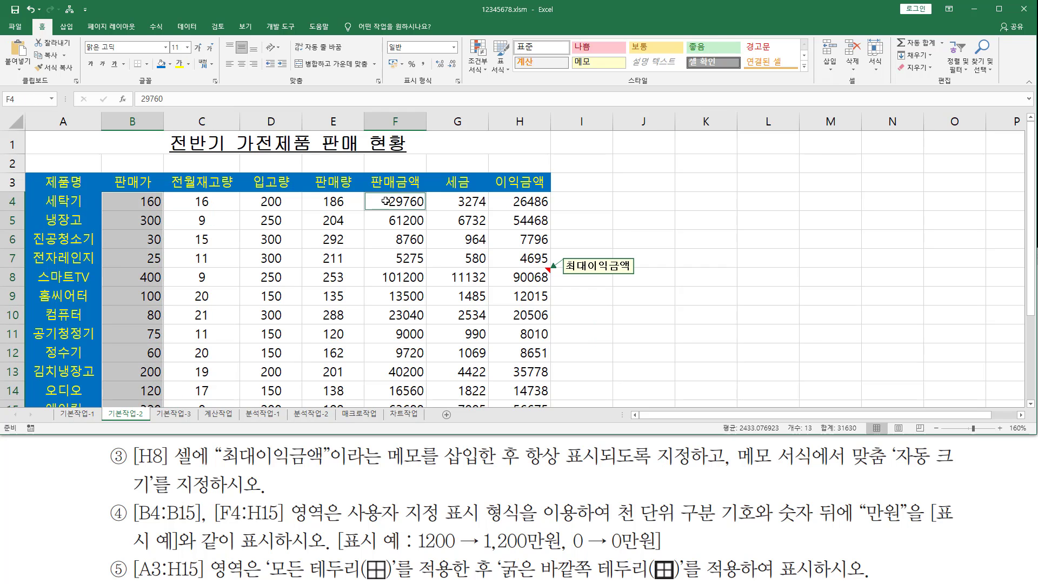
{"action": "left_click_drag", "start_coordinate": [385, 201], "coordinate": [521, 403]}
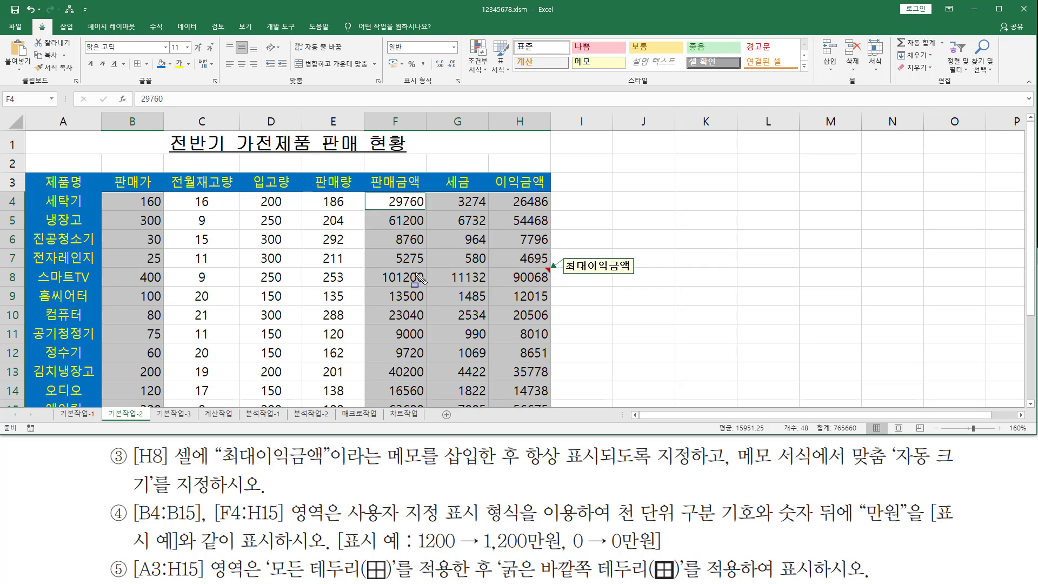
{"action": "key", "text": "ctrl+1"}
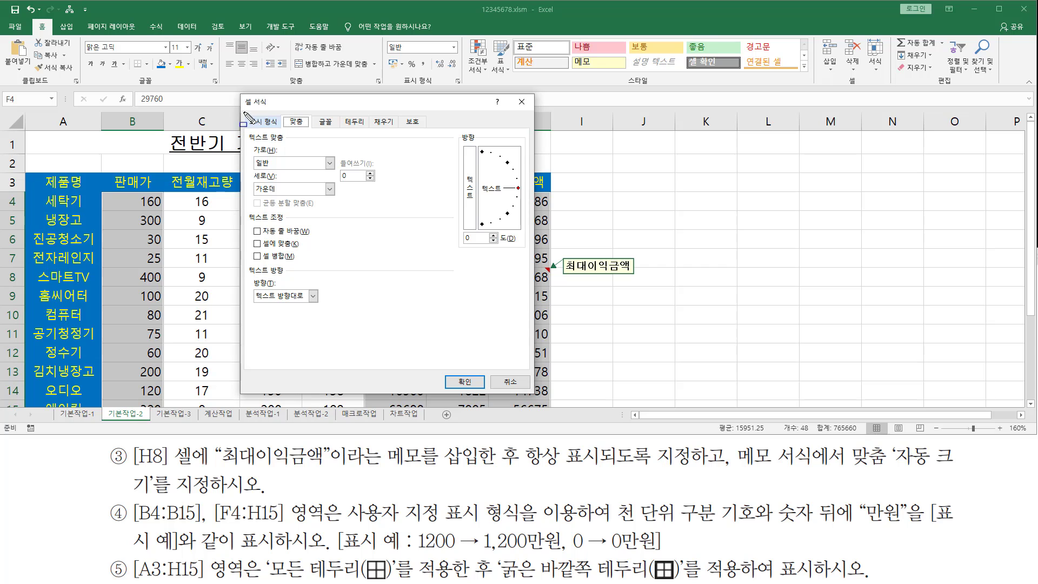
{"action": "left_click", "coordinate": [268, 124]}
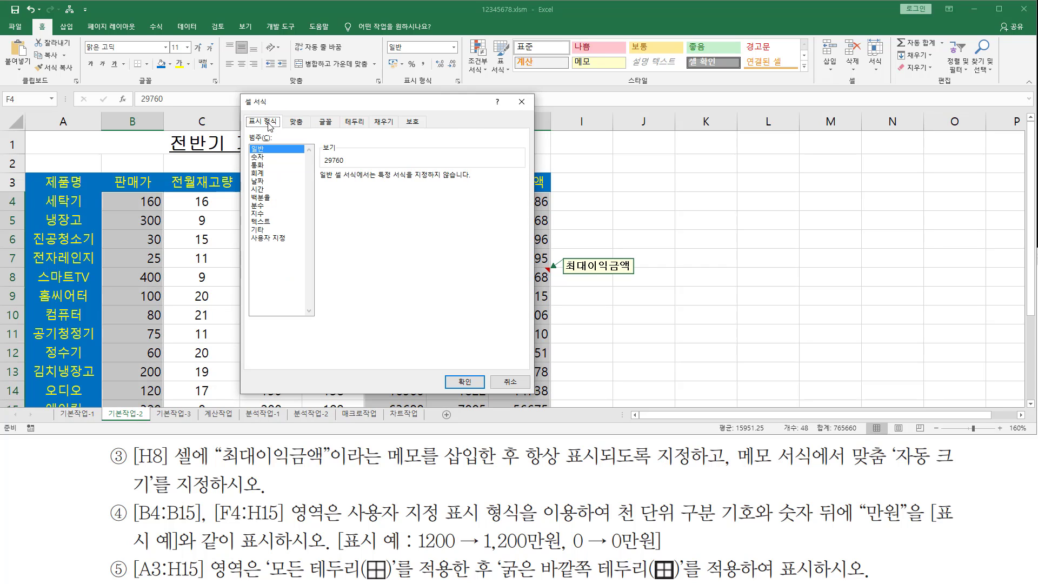
{"action": "left_click", "coordinate": [270, 239]}
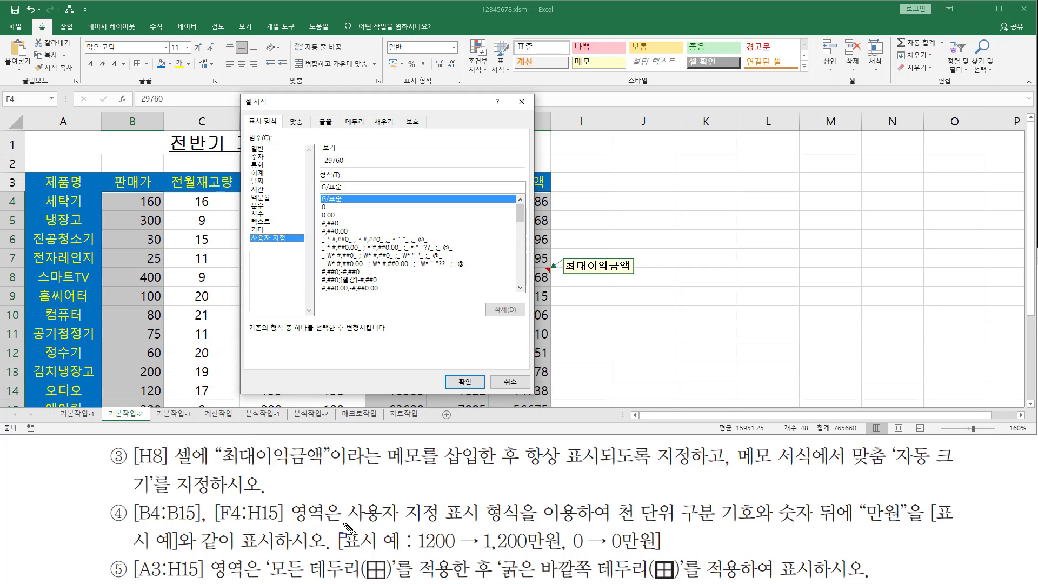
{"action": "left_click_drag", "start_coordinate": [344, 523], "coordinate": [526, 523]}
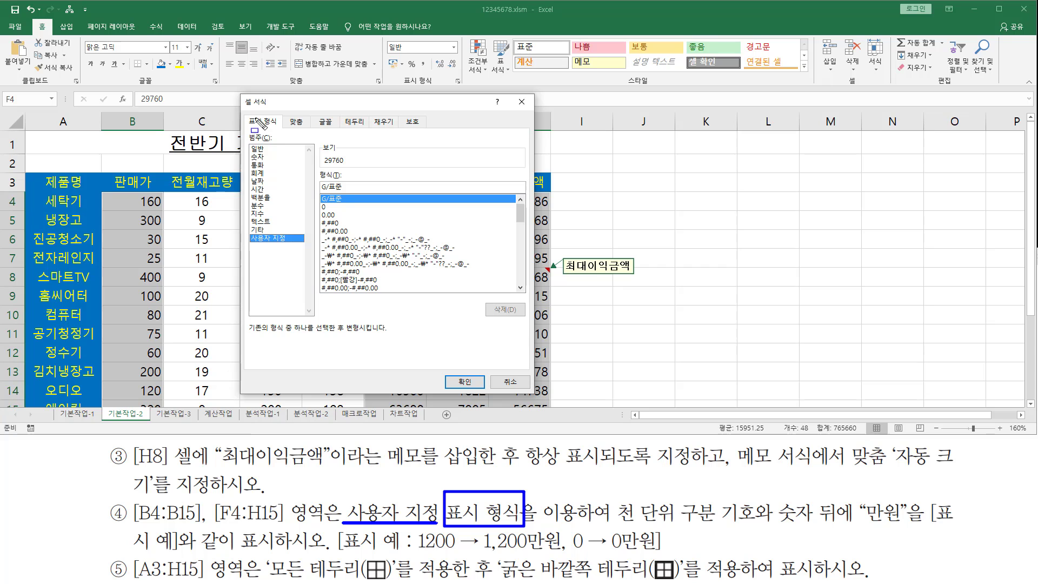
{"action": "left_click_drag", "start_coordinate": [246, 113], "coordinate": [282, 130]}
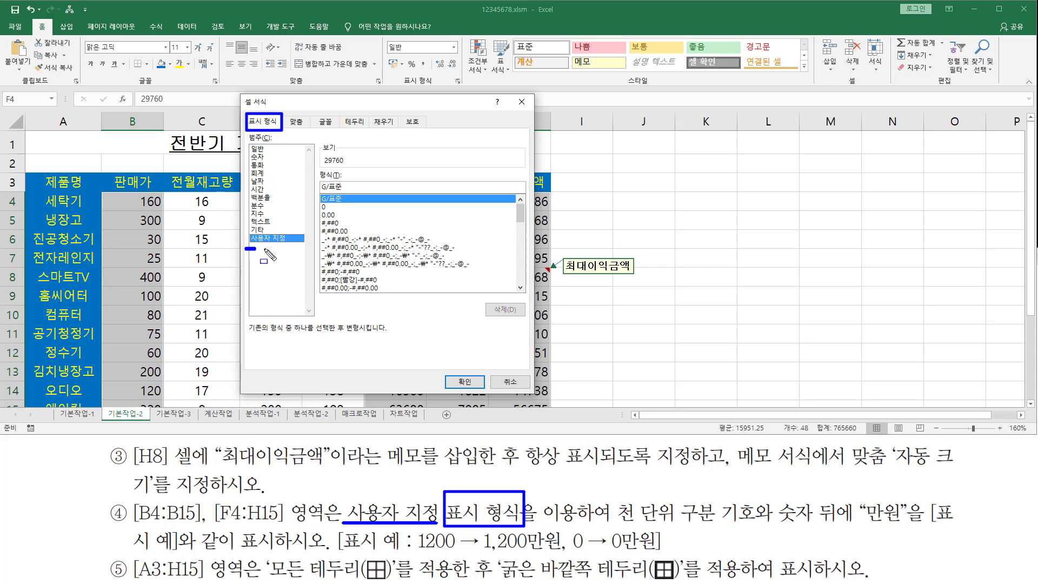
{"action": "left_click_drag", "start_coordinate": [245, 248], "coordinate": [284, 248]}
{"action": "mouse_move", "coordinate": [319, 174]}
{"action": "left_mouse_down"}
{"action": "mouse_move", "coordinate": [350, 196]}
{"action": "mouse_move", "coordinate": [309, 188]}
{"action": "left_mouse_up"}
{"action": "key", "text": "Escape"}
{"action": "key", "text": "Delete"}
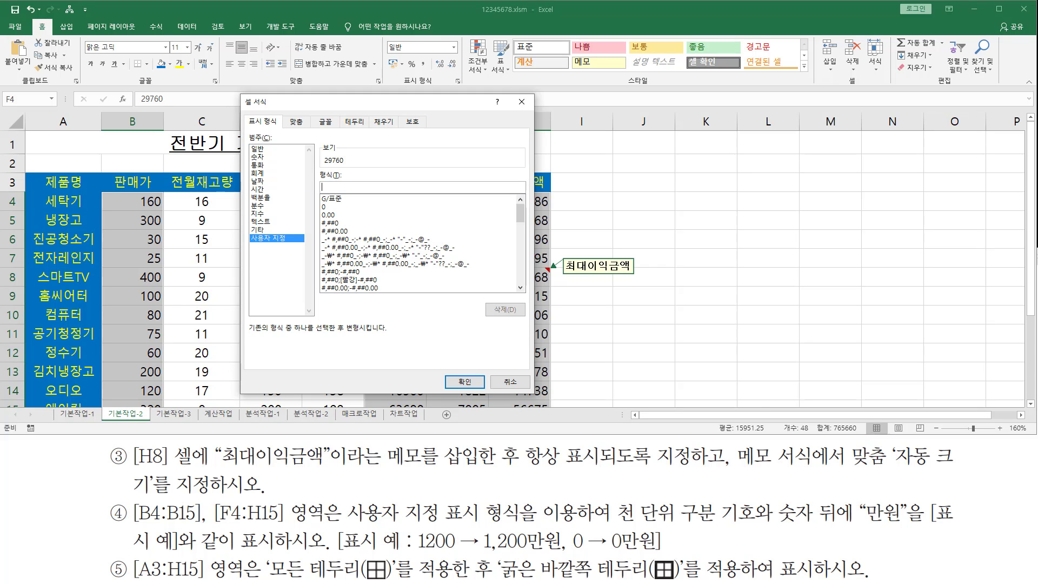
{"action": "type", "text": "#,##"}
{"action": "key", "text": "BackSpace"}
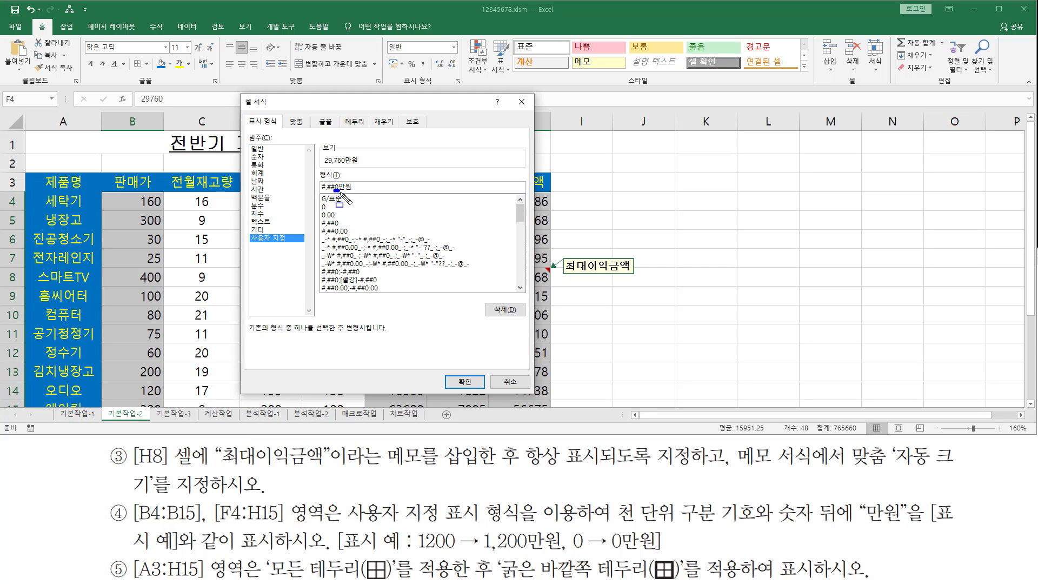
{"action": "left_click_drag", "start_coordinate": [566, 549], "coordinate": [620, 550]}
{"action": "left_click", "coordinate": [464, 381]}
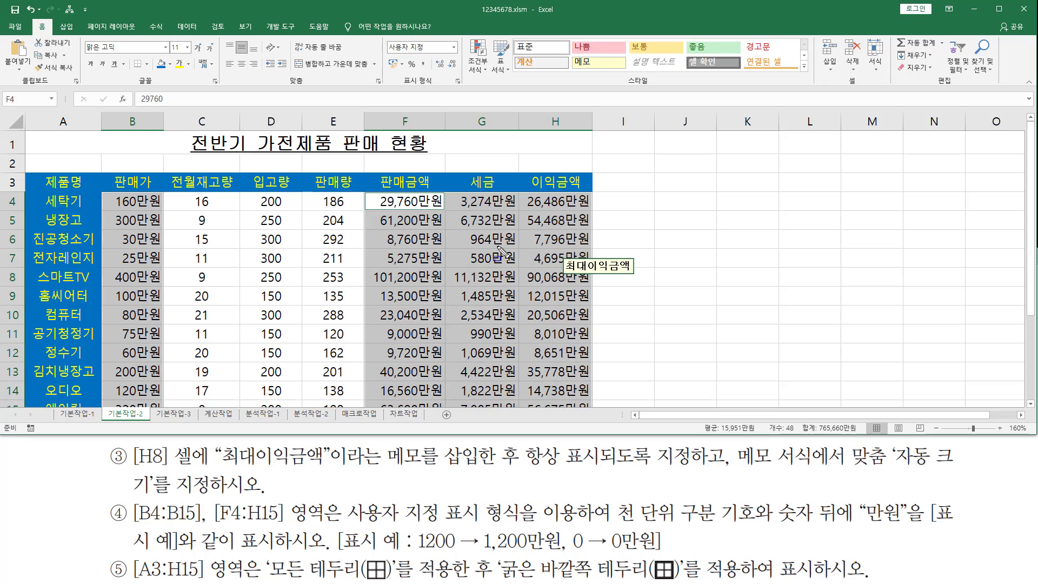
{"action": "left_click", "coordinate": [622, 295]}
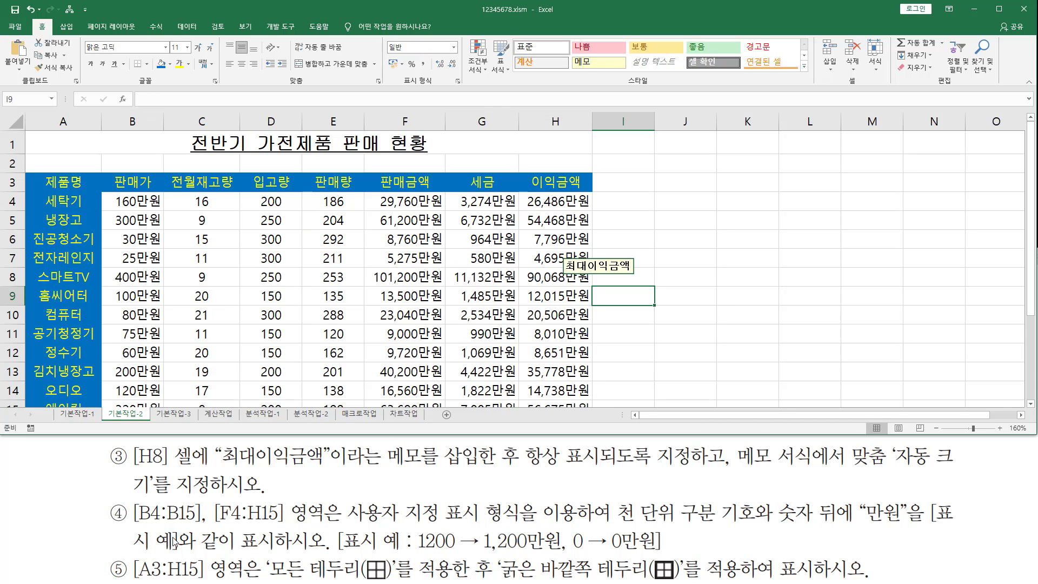
{"action": "left_click_drag", "start_coordinate": [161, 583], "coordinate": [208, 581]}
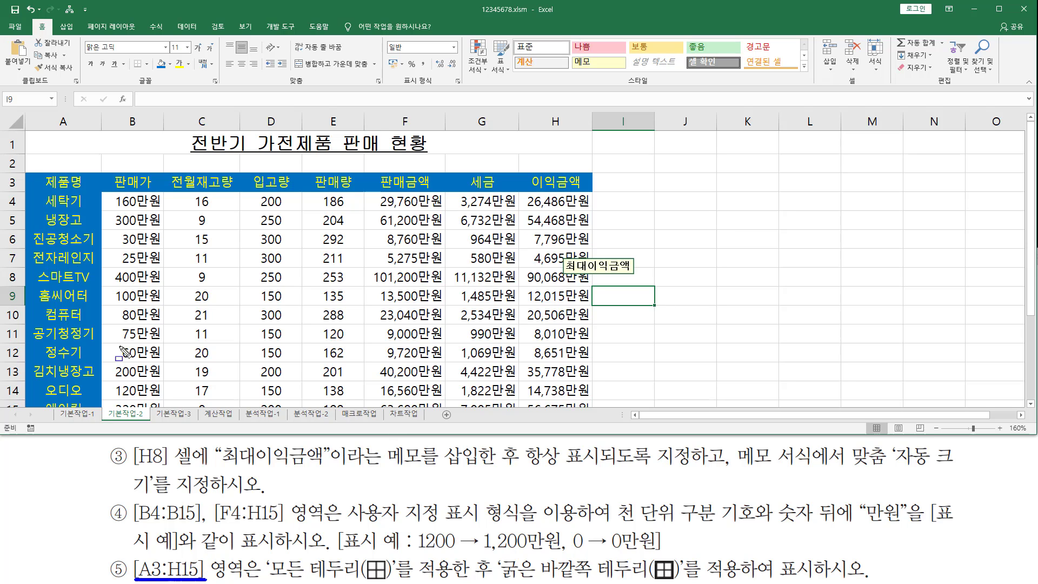
{"action": "mouse_move", "coordinate": [28, 178]}
{"action": "left_mouse_down"}
{"action": "mouse_move", "coordinate": [49, 195]}
{"action": "mouse_move", "coordinate": [625, 383]}
{"action": "mouse_move", "coordinate": [594, 431]}
{"action": "mouse_move", "coordinate": [589, 414]}
{"action": "left_mouse_up"}
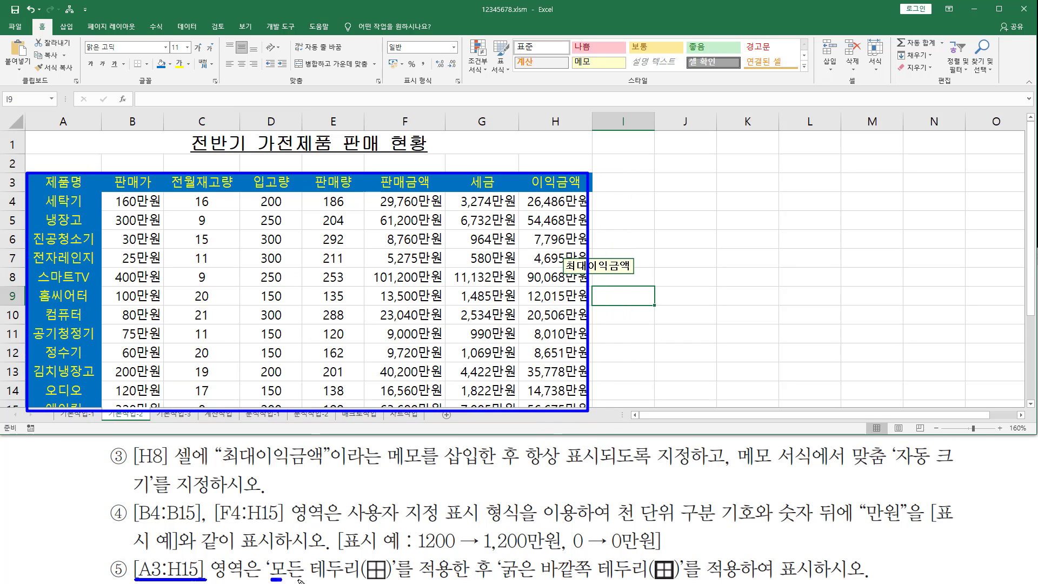
{"action": "left_click_drag", "start_coordinate": [298, 581], "coordinate": [742, 580]}
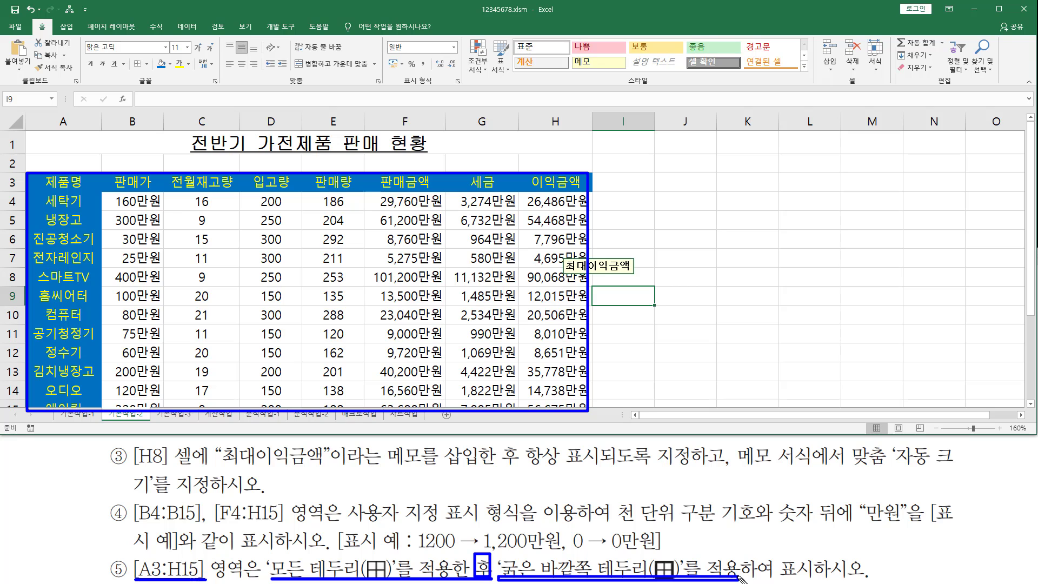
{"action": "key", "text": "Escape"}
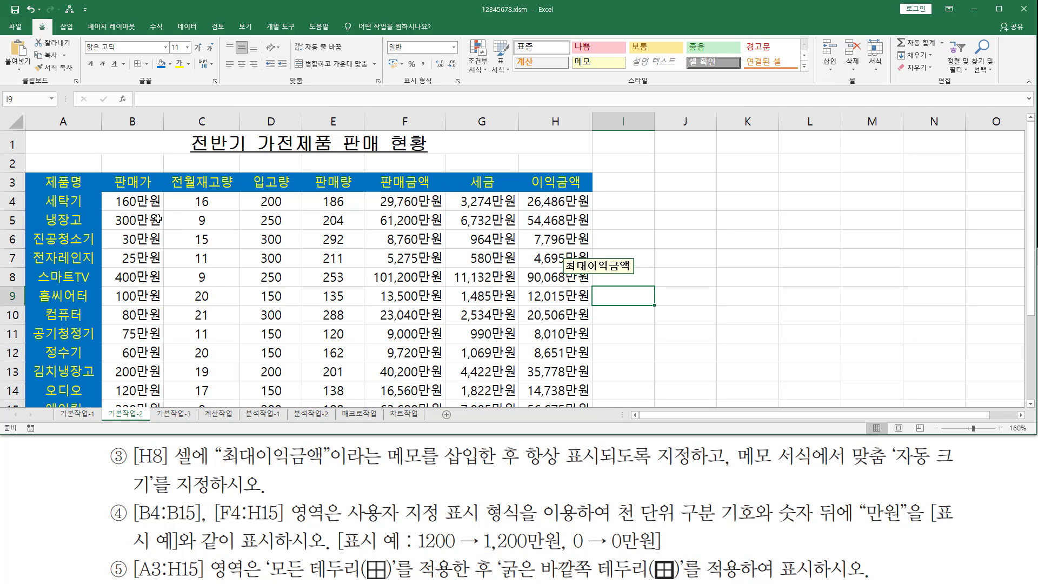
Apply all borders (모든 테두리) and a thick outside border (굵은 바깥쪽 테두리) to the range A3:H15
{"action": "left_click_drag", "start_coordinate": [63, 182], "coordinate": [557, 367]}
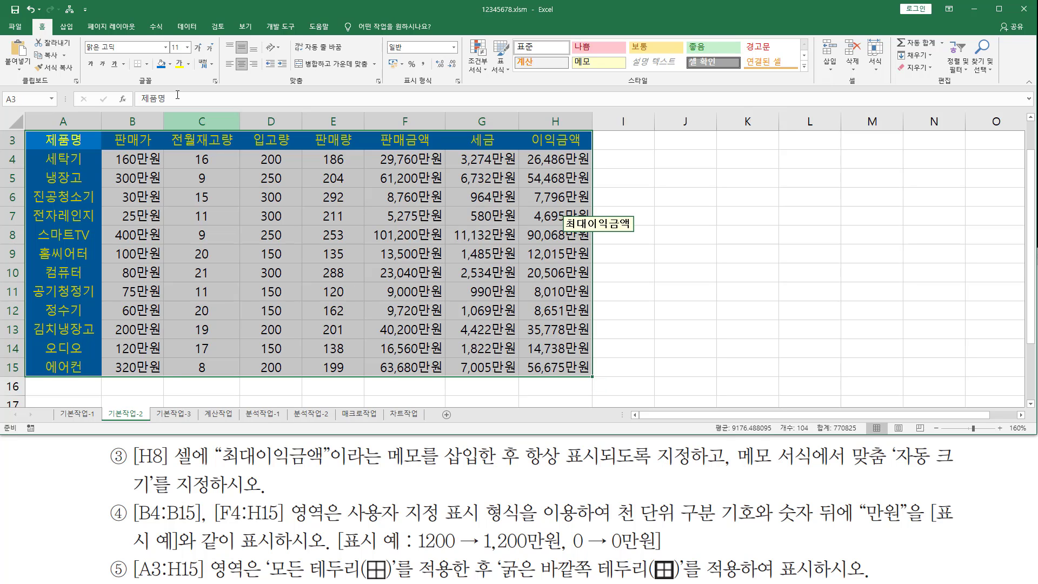
{"action": "left_click_drag", "start_coordinate": [130, 51], "coordinate": [153, 74]}
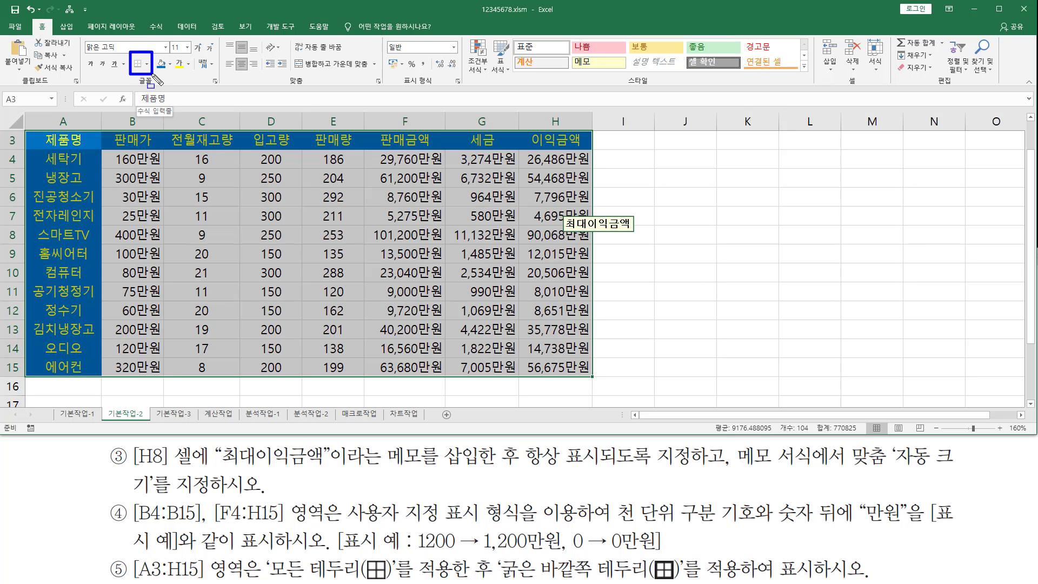
{"action": "left_click", "coordinate": [146, 64]}
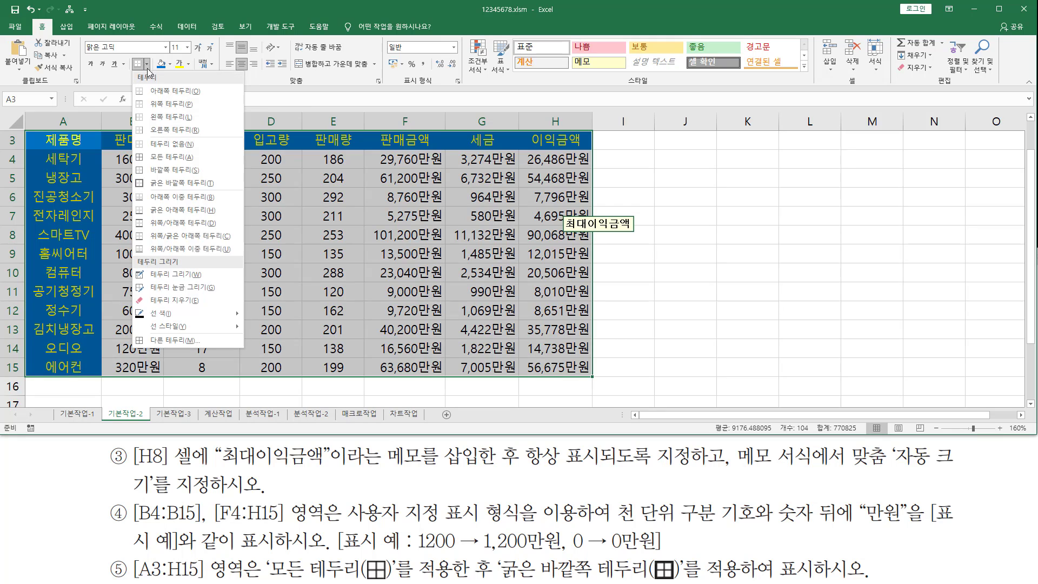
{"action": "left_click", "coordinate": [158, 157]}
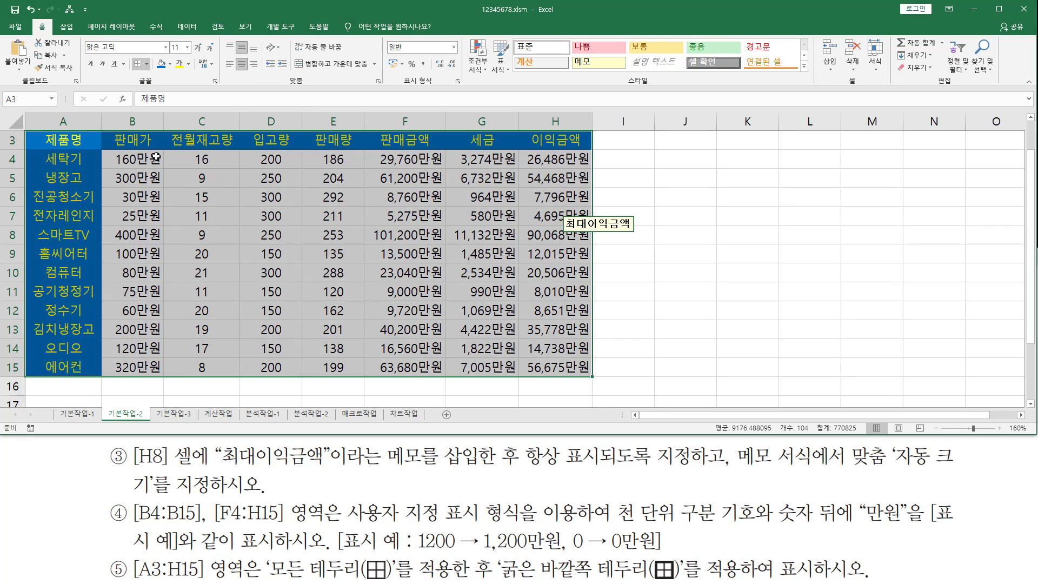
{"action": "left_click", "coordinate": [147, 64]}
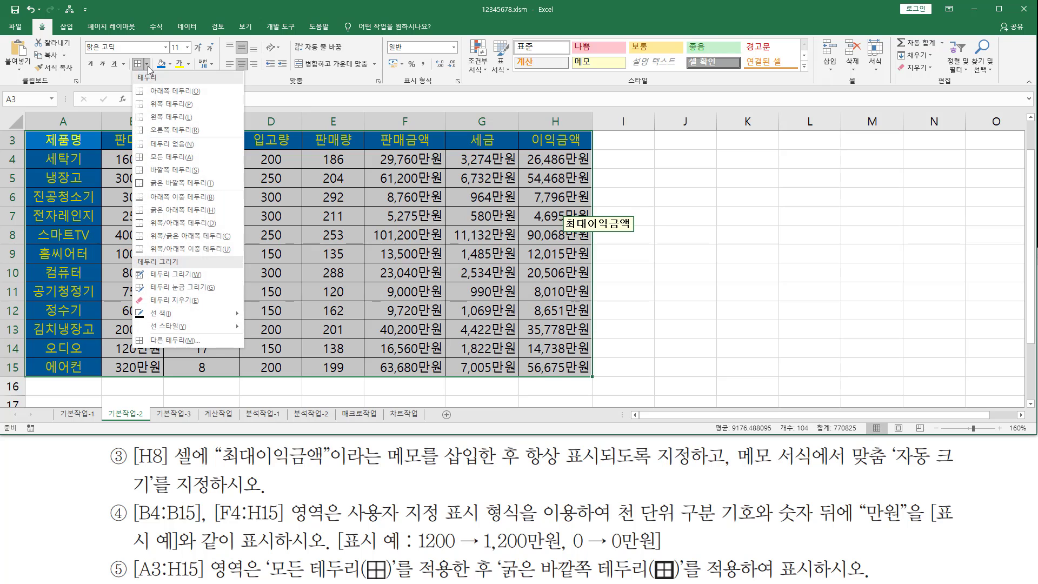
{"action": "left_click", "coordinate": [186, 183]}
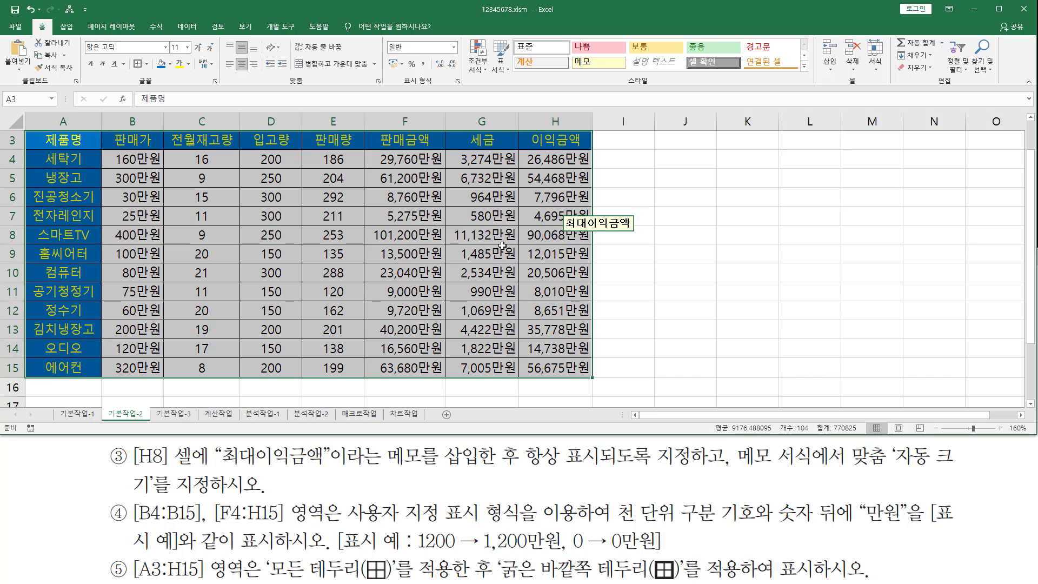
{"action": "left_click", "coordinate": [692, 276]}
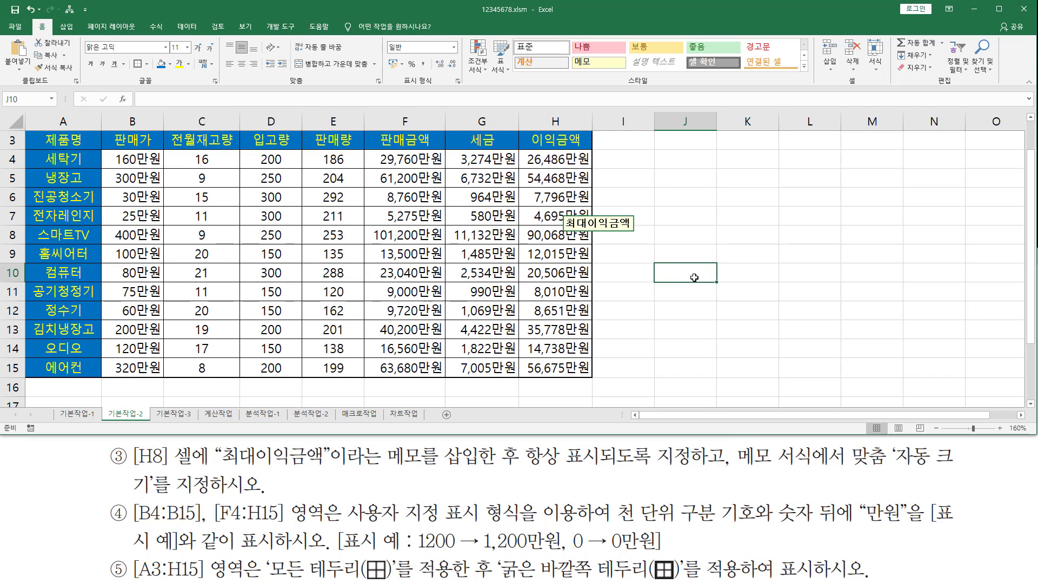
Move the memo attached to cell H8 to the right, away from the 이익금액 column's values
{"action": "left_click", "coordinate": [632, 250]}
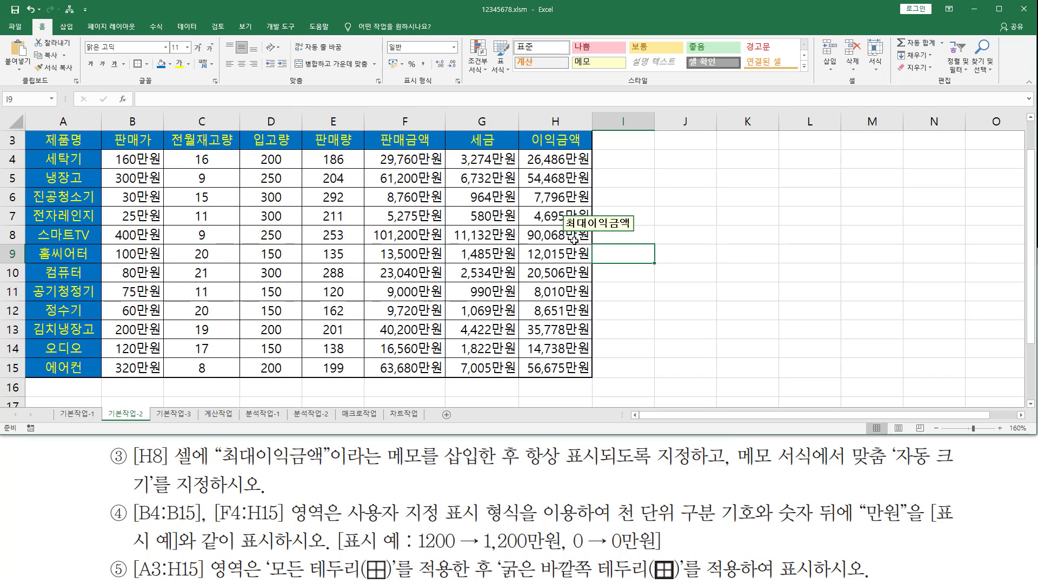
{"action": "left_click", "coordinate": [610, 233]}
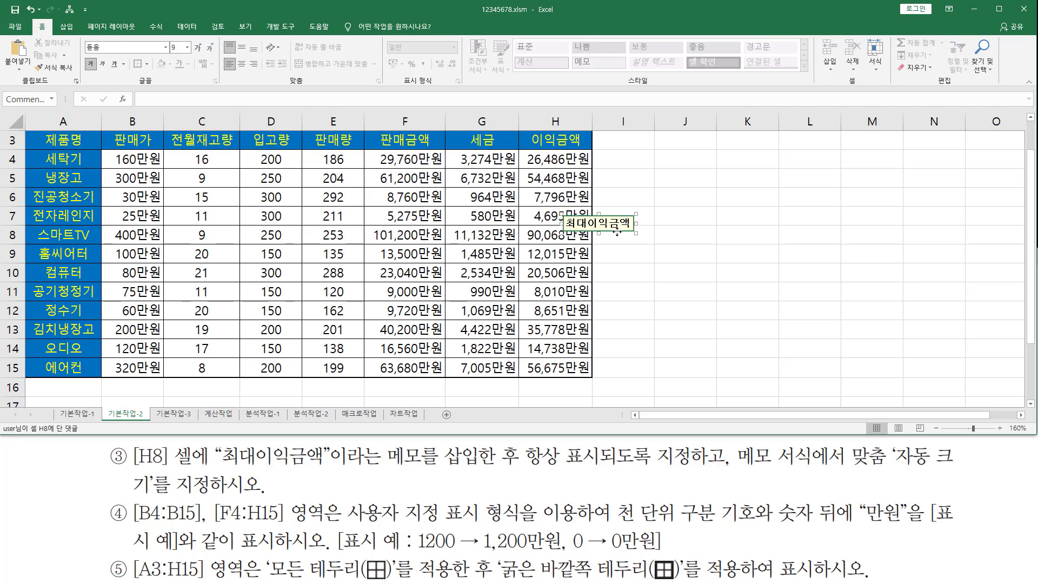
{"action": "left_click_drag", "start_coordinate": [617, 231], "coordinate": [662, 227]}
{"action": "left_click", "coordinate": [636, 253]}
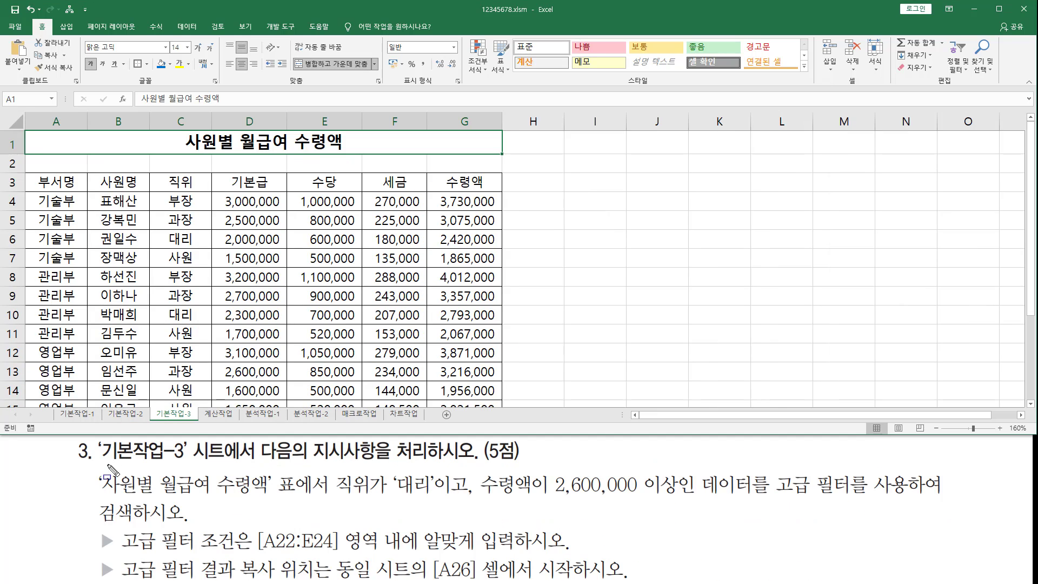
Examine the task 3 instructions for the 기본작업-3 sheet, covering the advanced filter conditions and the criteria range A22:E24
{"action": "left_click_drag", "start_coordinate": [100, 463], "coordinate": [184, 464]}
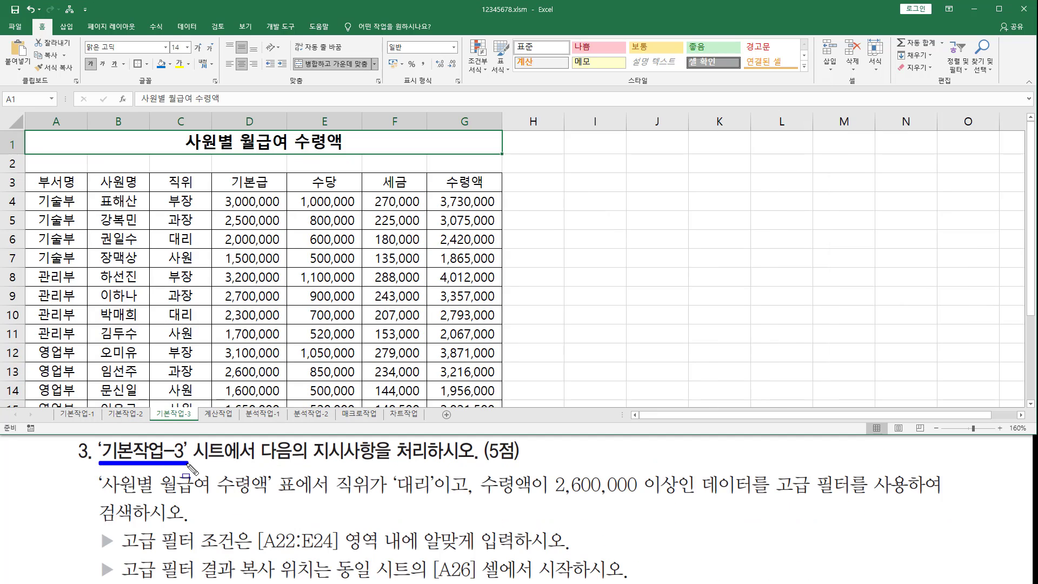
{"action": "left_click_drag", "start_coordinate": [150, 408], "coordinate": [196, 423]}
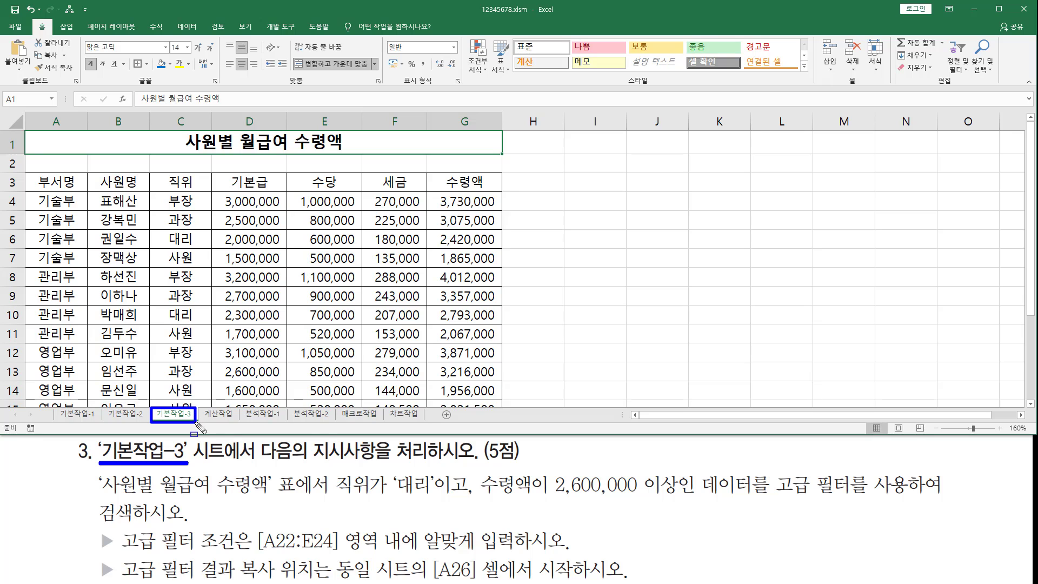
{"action": "left_click_drag", "start_coordinate": [261, 463], "coordinate": [455, 464]}
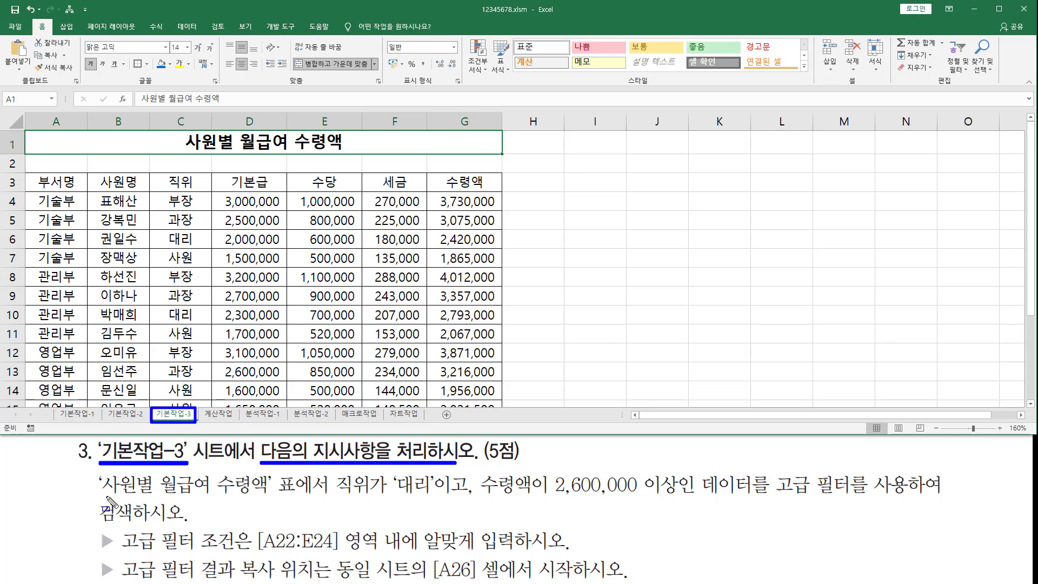
{"action": "left_click_drag", "start_coordinate": [104, 495], "coordinate": [266, 496]}
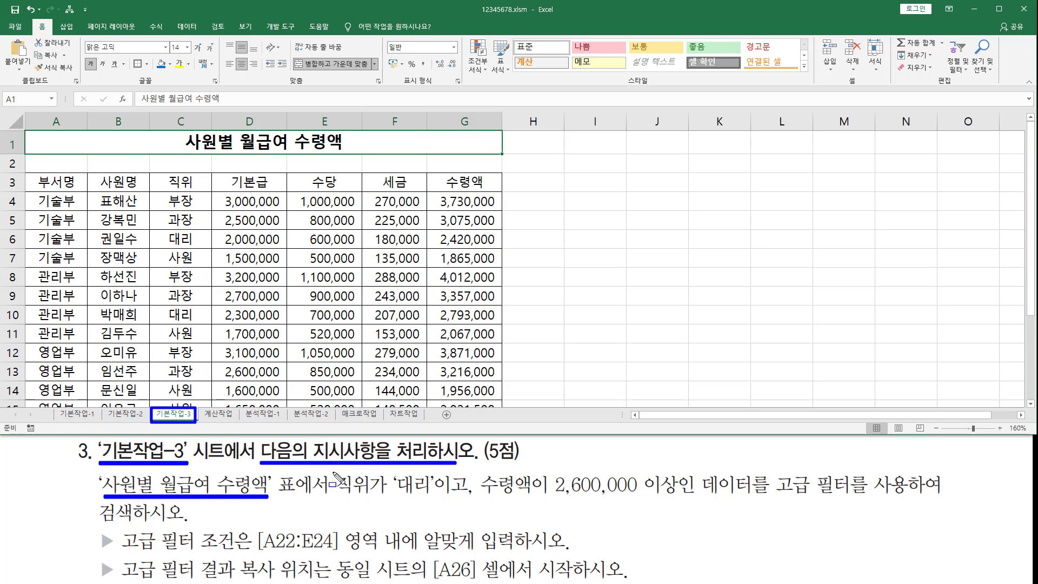
{"action": "mouse_move", "coordinate": [332, 470]}
{"action": "left_mouse_down"}
{"action": "mouse_move", "coordinate": [437, 504]}
{"action": "mouse_move", "coordinate": [685, 501]}
{"action": "left_mouse_up"}
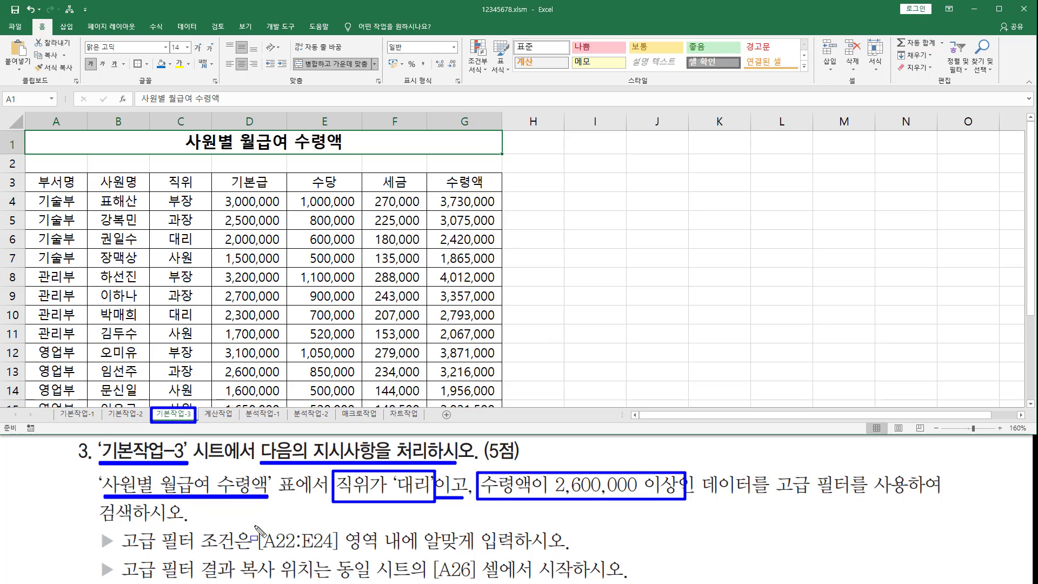
{"action": "mouse_move", "coordinate": [253, 525]}
{"action": "left_mouse_down"}
{"action": "mouse_move", "coordinate": [309, 553]}
{"action": "mouse_move", "coordinate": [340, 556]}
{"action": "left_mouse_up"}
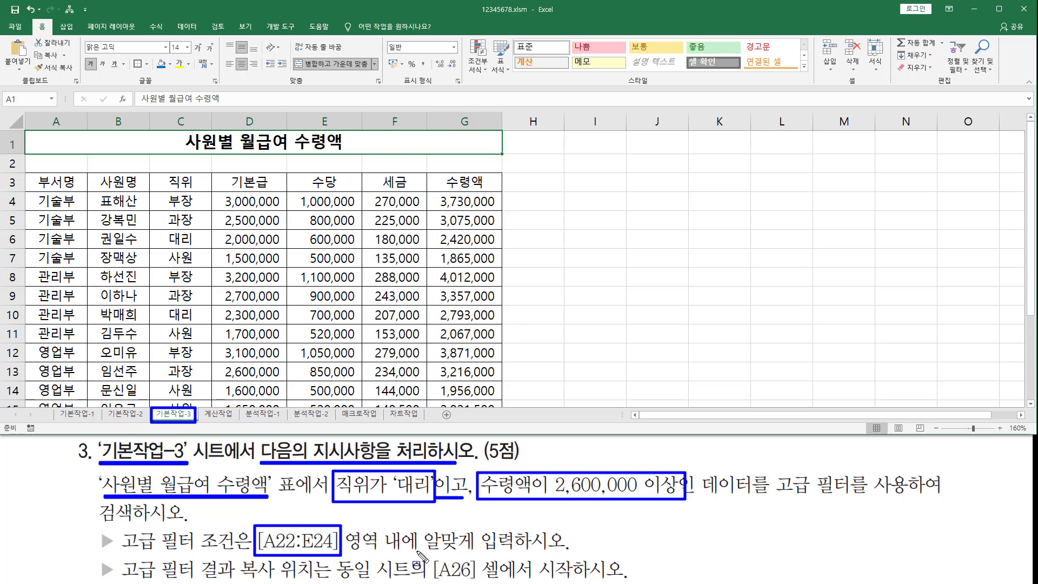
{"action": "left_click_drag", "start_coordinate": [418, 550], "coordinate": [577, 549]}
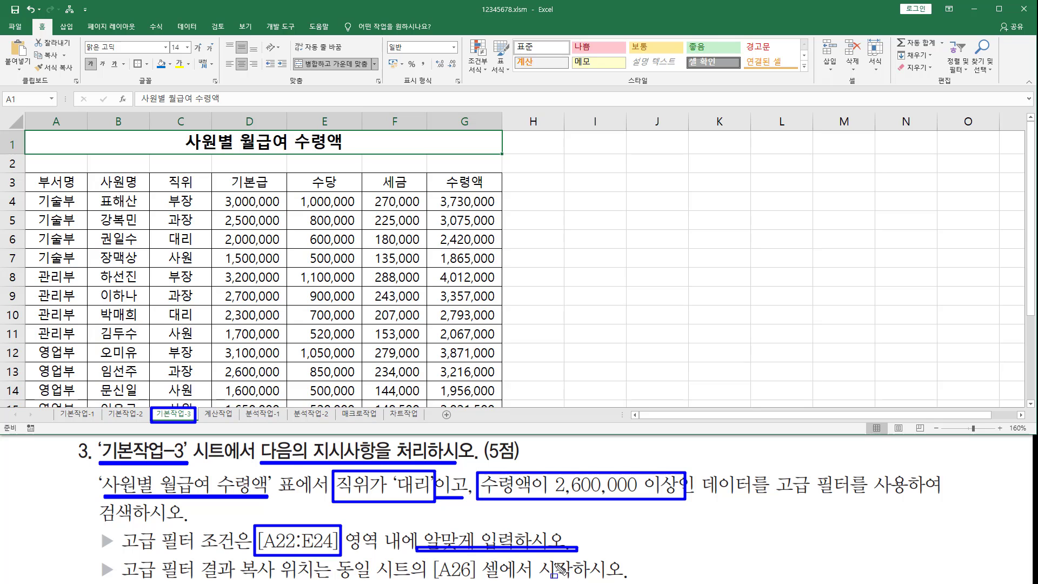
{"action": "key", "text": "Escape"}
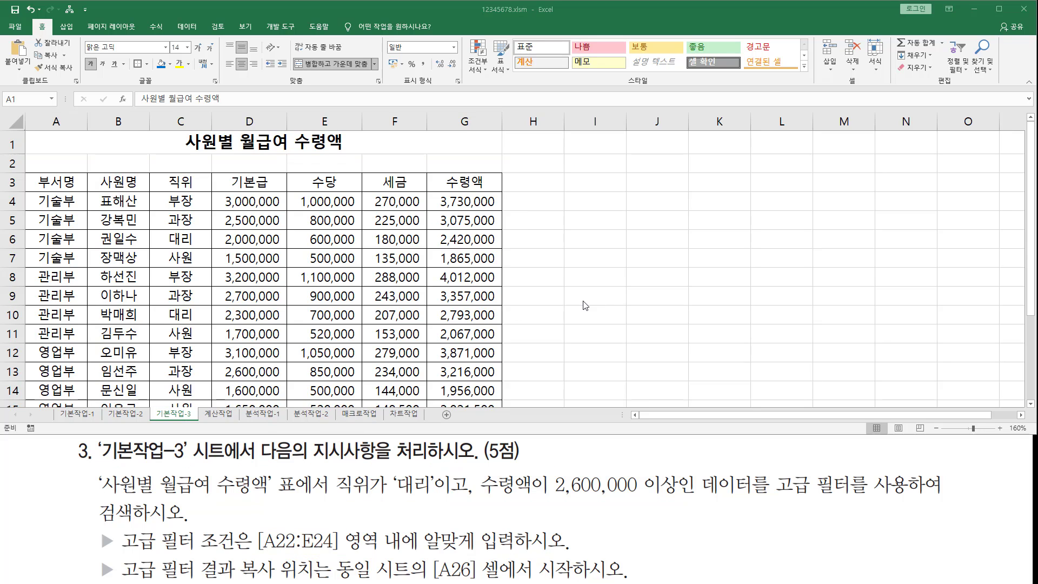
Enter the advanced filter criteria headers 직위 in A22 and 수령액 in B22 on the 기본작업-3 sheet
{"action": "scroll", "coordinate": [558, 297], "scroll_direction": "down", "scroll_amount": 2}
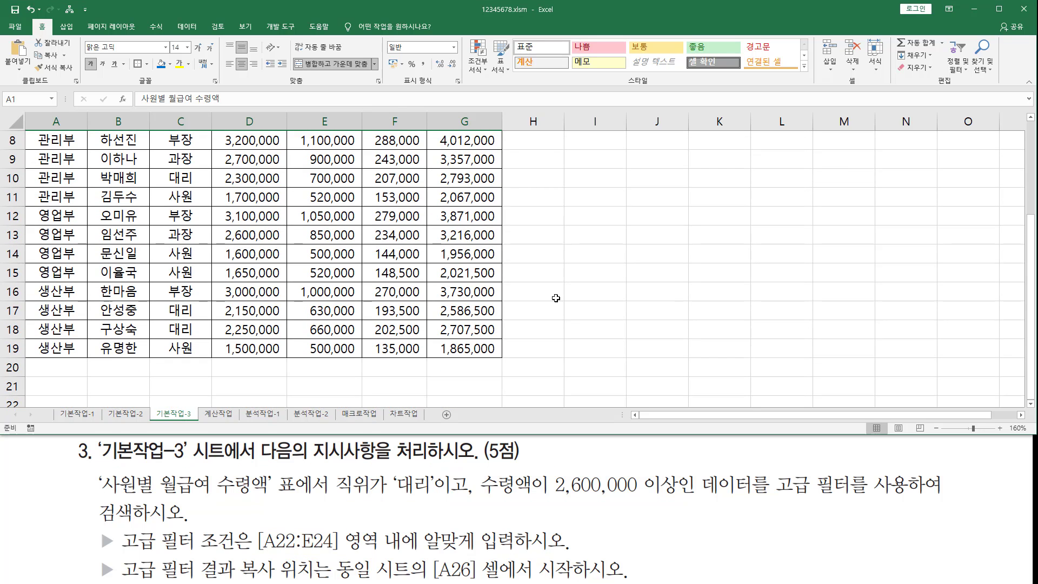
{"action": "scroll", "coordinate": [491, 297], "scroll_direction": "down", "scroll_amount": 2}
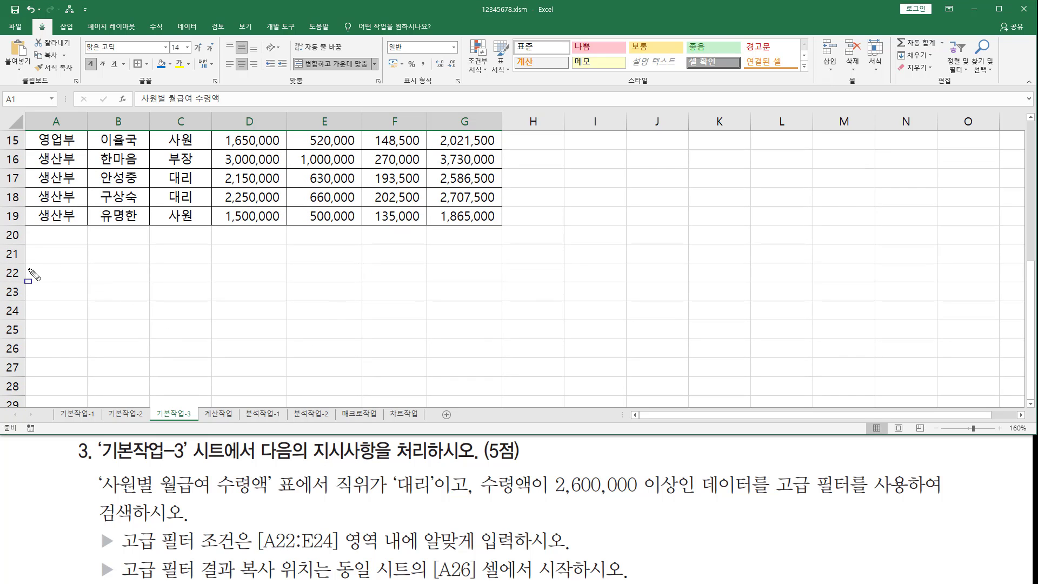
{"action": "mouse_move", "coordinate": [26, 267]}
{"action": "left_mouse_down"}
{"action": "mouse_move", "coordinate": [274, 290]}
{"action": "mouse_move", "coordinate": [435, 325]}
{"action": "mouse_move", "coordinate": [358, 317]}
{"action": "left_mouse_up"}
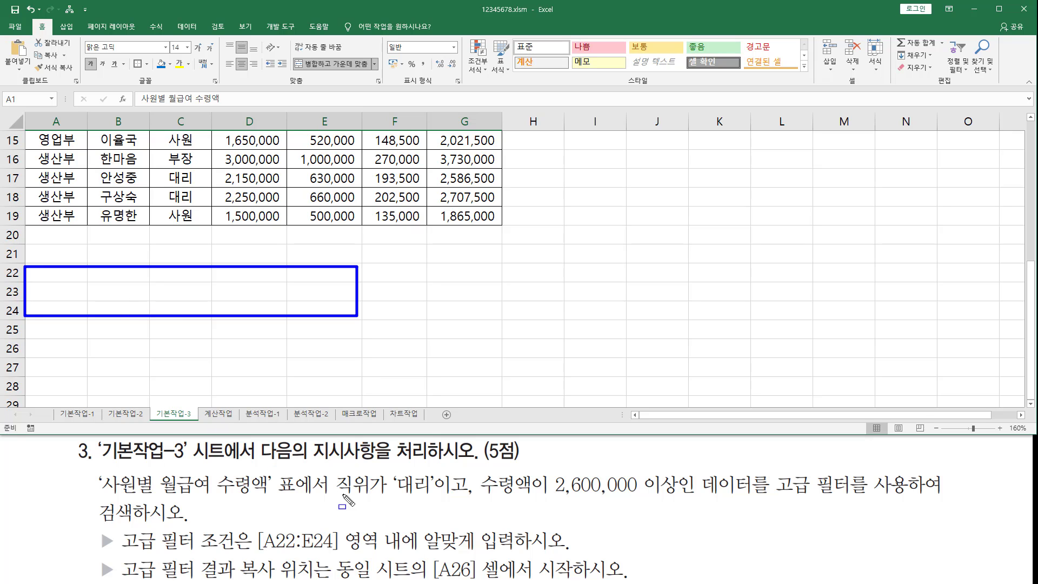
{"action": "left_click_drag", "start_coordinate": [344, 496], "coordinate": [371, 496]}
{"action": "left_click_drag", "start_coordinate": [480, 496], "coordinate": [532, 498]}
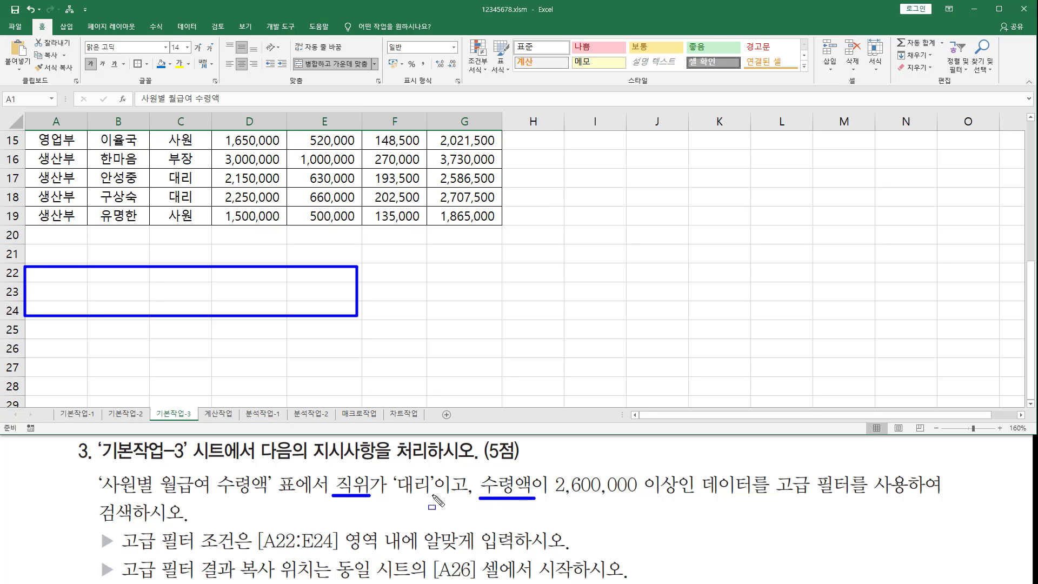
{"action": "key", "text": "Escape"}
{"action": "left_click", "coordinate": [54, 272]}
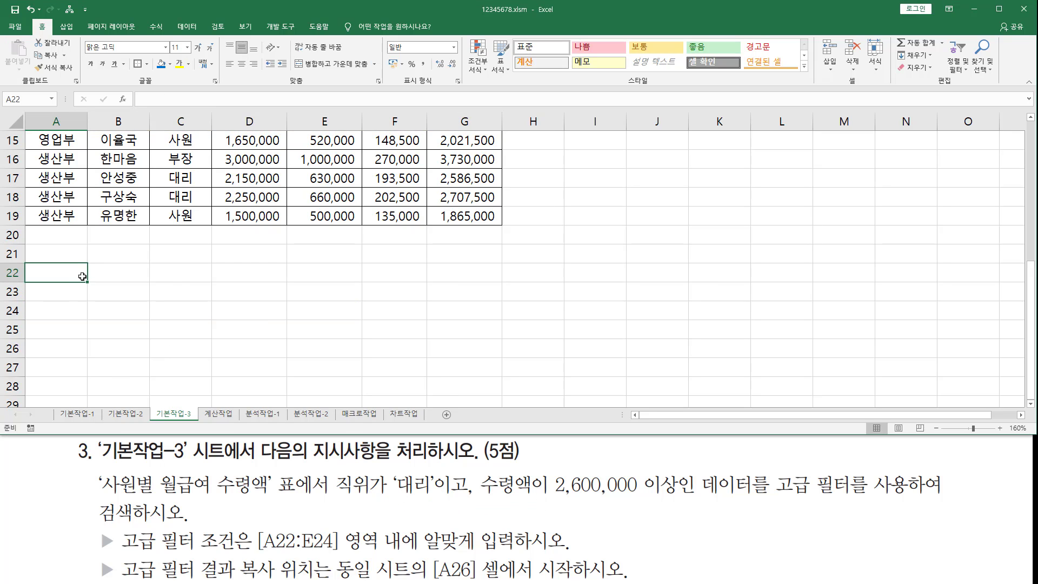
{"action": "type", "text": "지"}
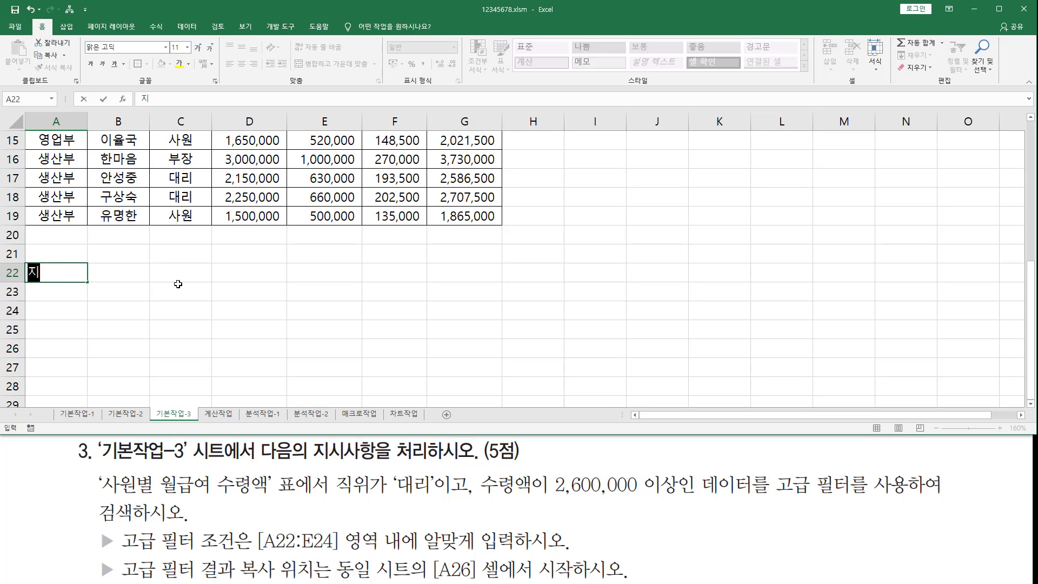
{"action": "type", "text": "우"}
{"action": "key", "text": "Tab"}
{"action": "type", "text": "수려ㅇ애"}
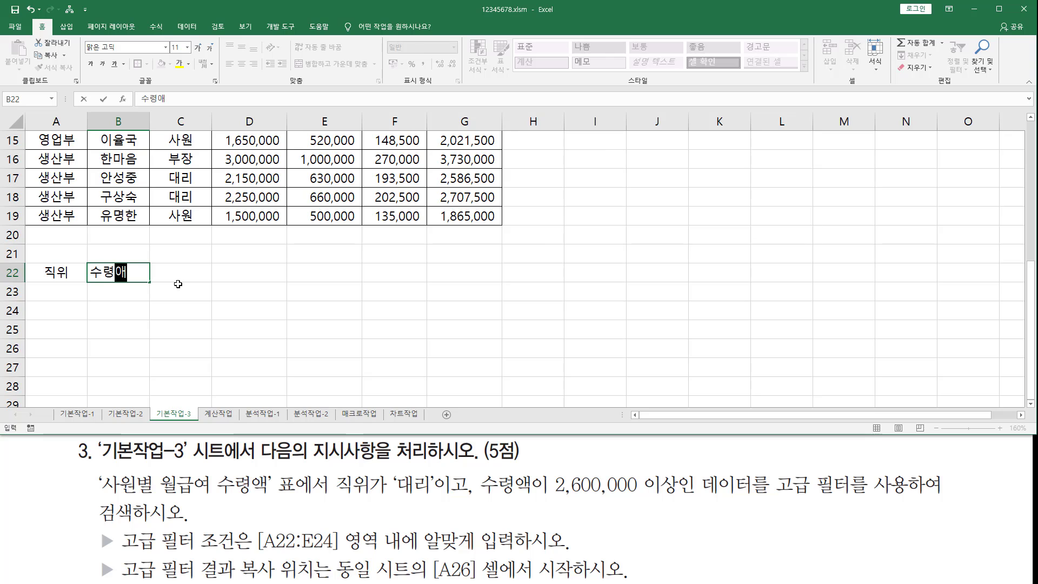
{"action": "type", "text": "ㄱ"}
{"action": "key", "text": "Return"}
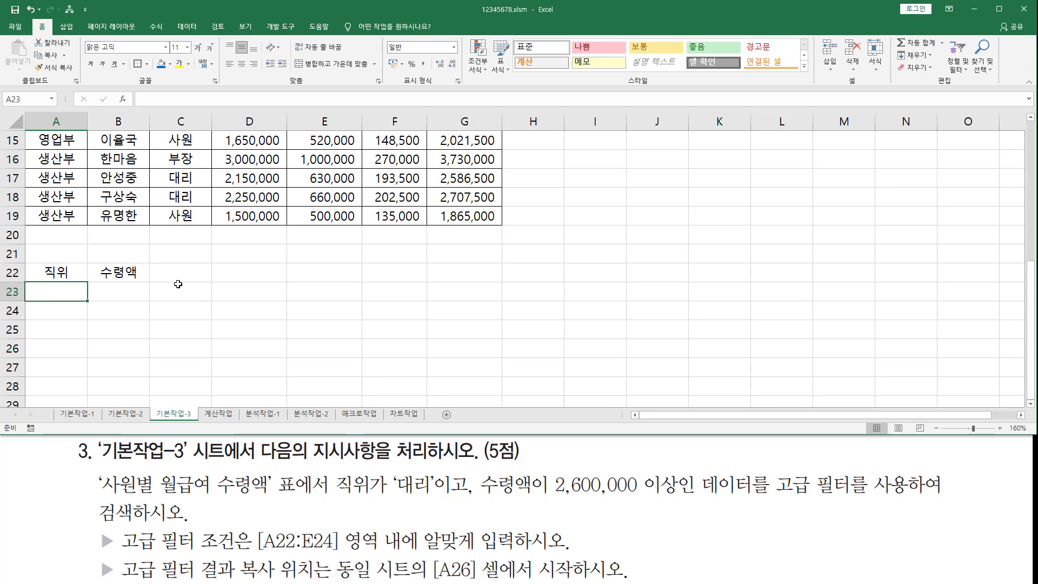
Enter the filter criteria 대리 in A23 and >=2600000 in B23 on the same row
{"action": "type", "text": "대리"}
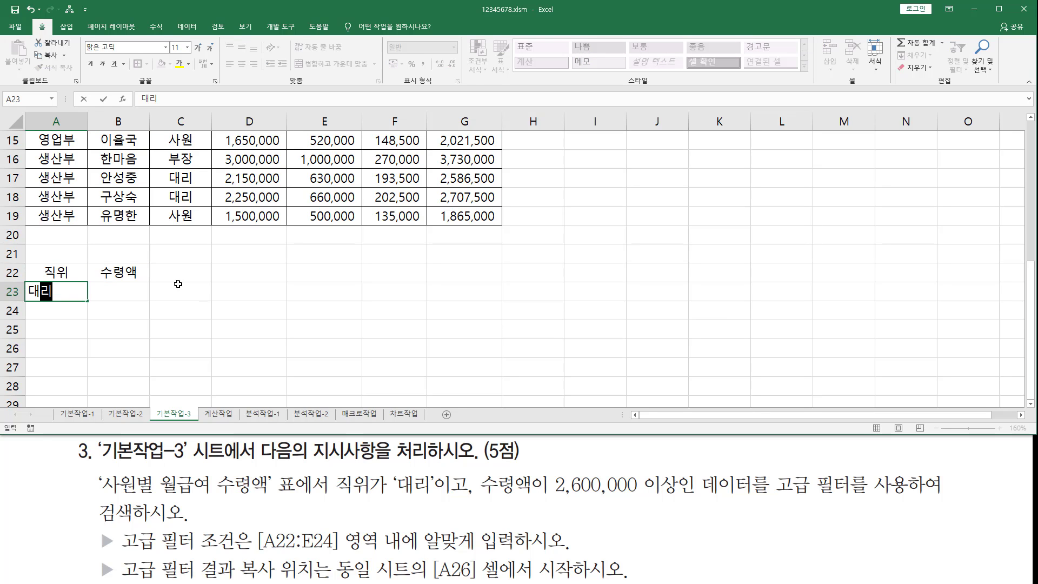
{"action": "key", "text": "Tab"}
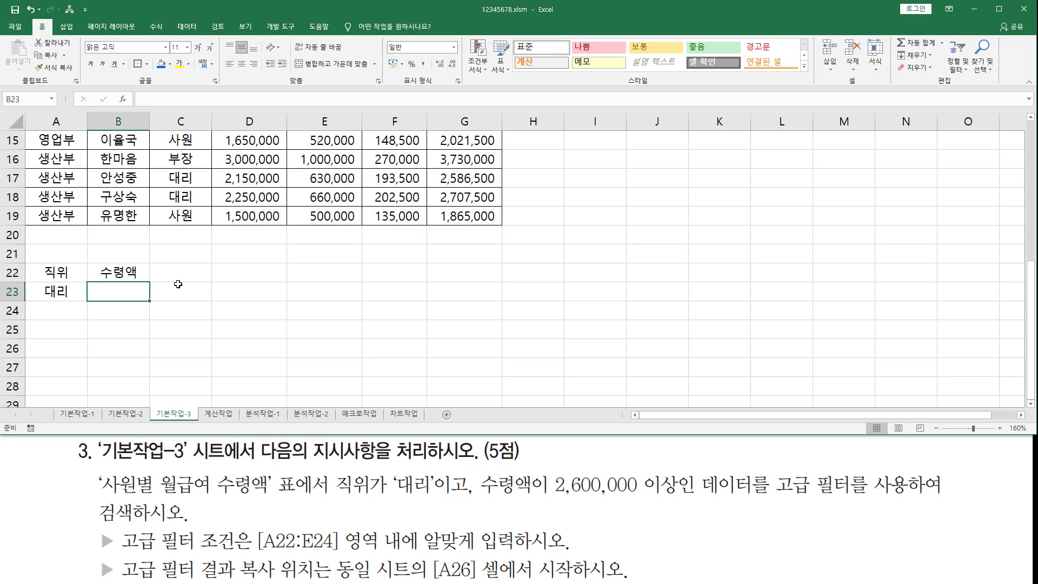
{"action": "type", "text": ">=260"}
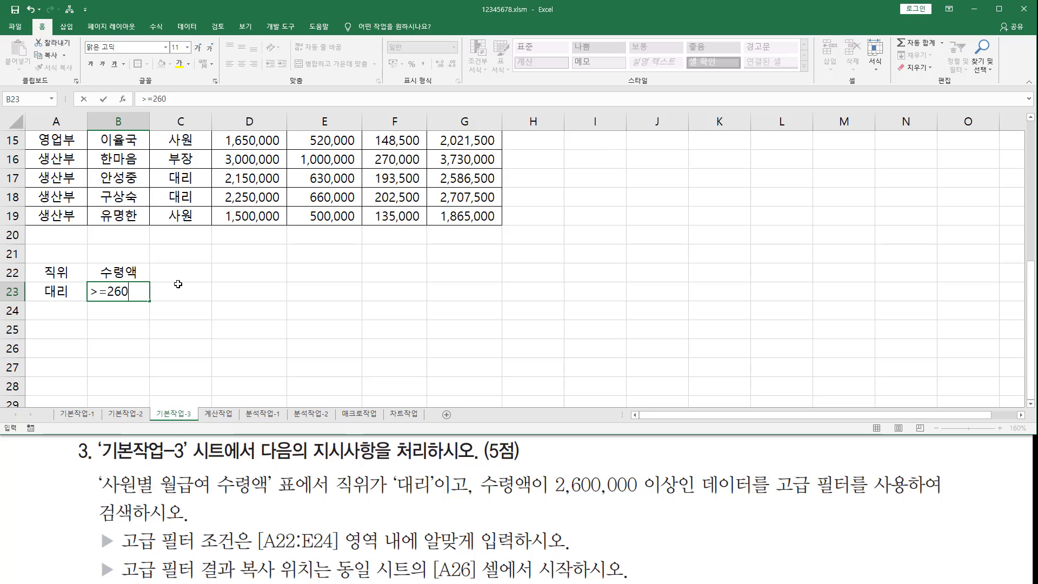
{"action": "type", "text": "0000"}
{"action": "key", "text": "Return"}
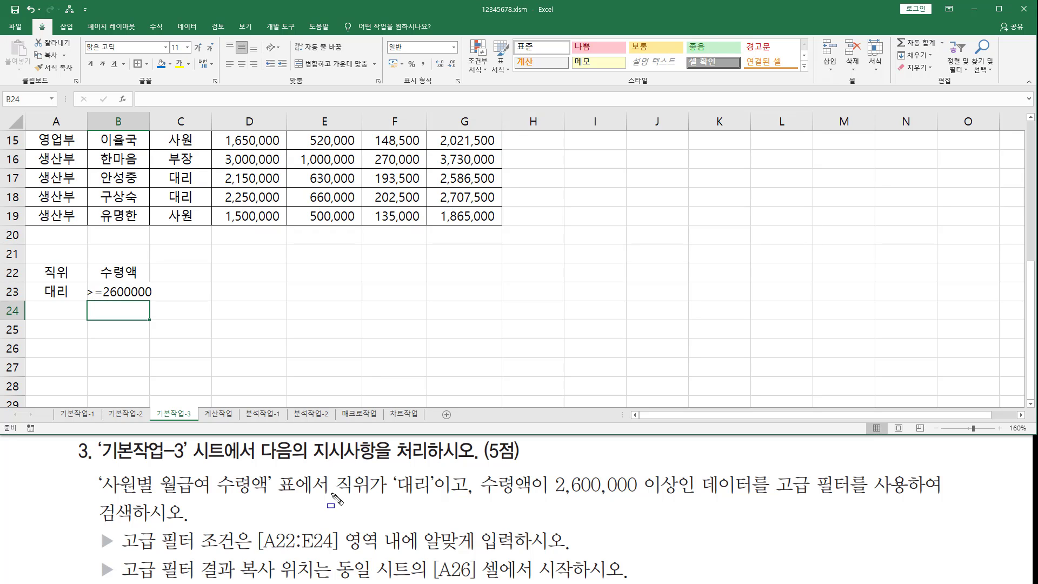
Move the 수령액 criterion from B23 down to B24, one row below the 직위 criterion
{"action": "mouse_move", "coordinate": [330, 509]}
{"action": "left_mouse_down"}
{"action": "mouse_move", "coordinate": [446, 511]}
{"action": "mouse_move", "coordinate": [433, 473]}
{"action": "mouse_move", "coordinate": [683, 497]}
{"action": "left_mouse_up"}
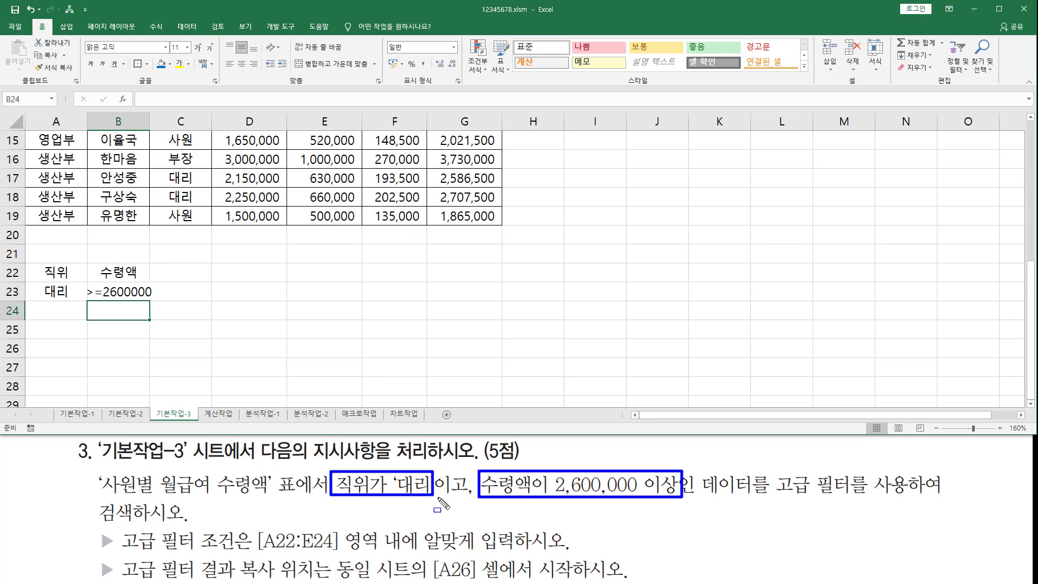
{"action": "left_click_drag", "start_coordinate": [436, 497], "coordinate": [470, 497]}
{"action": "left_click_drag", "start_coordinate": [32, 282], "coordinate": [152, 303]}
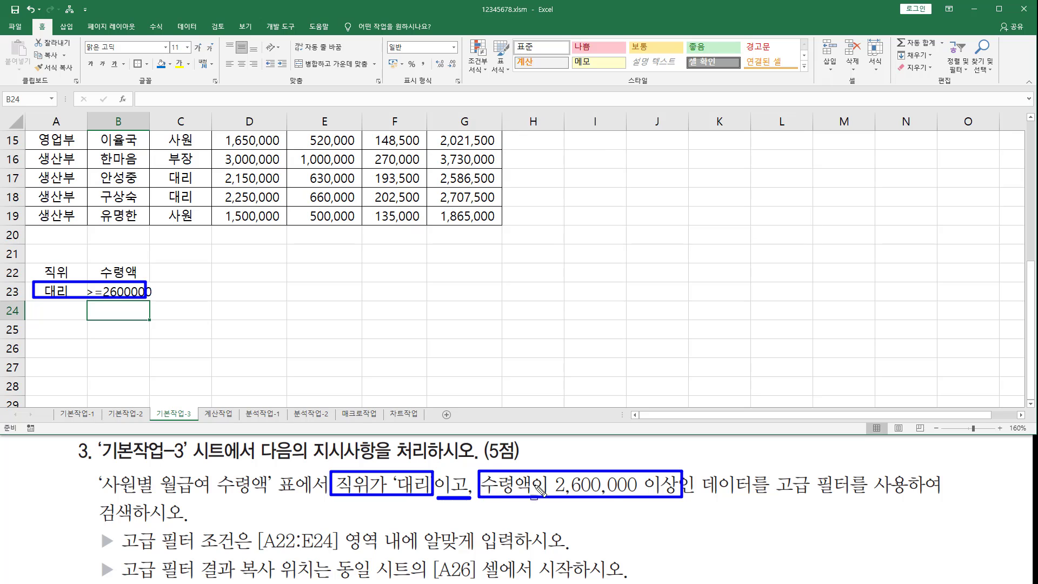
{"action": "key", "text": "Escape"}
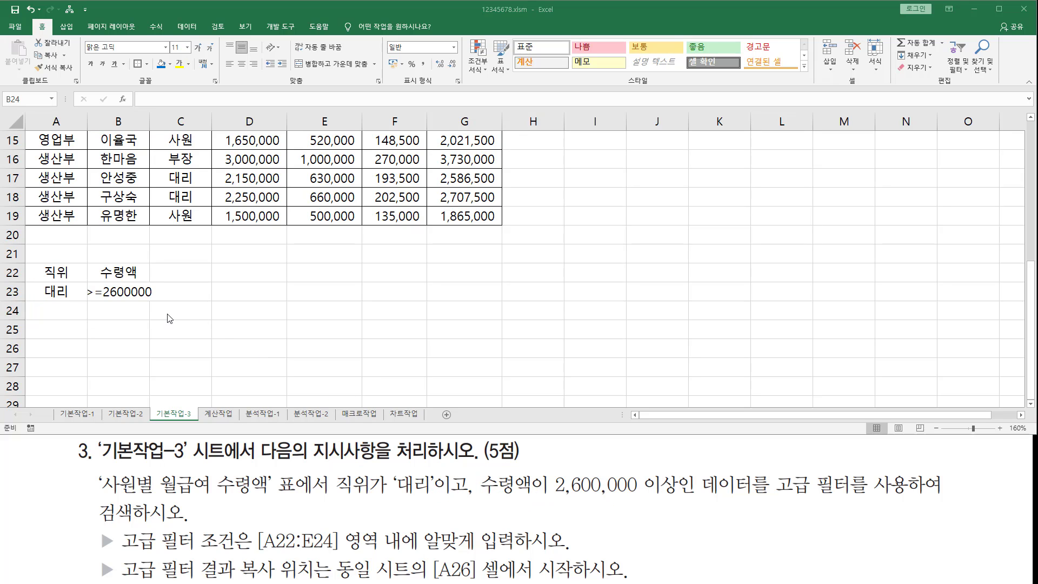
{"action": "left_click", "coordinate": [132, 295]}
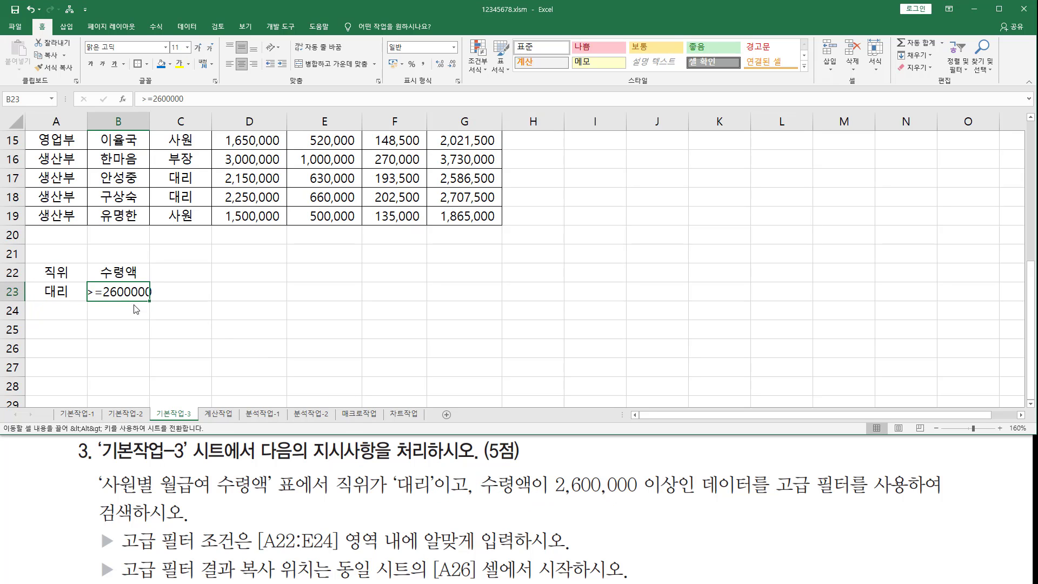
{"action": "left_click_drag", "start_coordinate": [134, 305], "coordinate": [135, 321]}
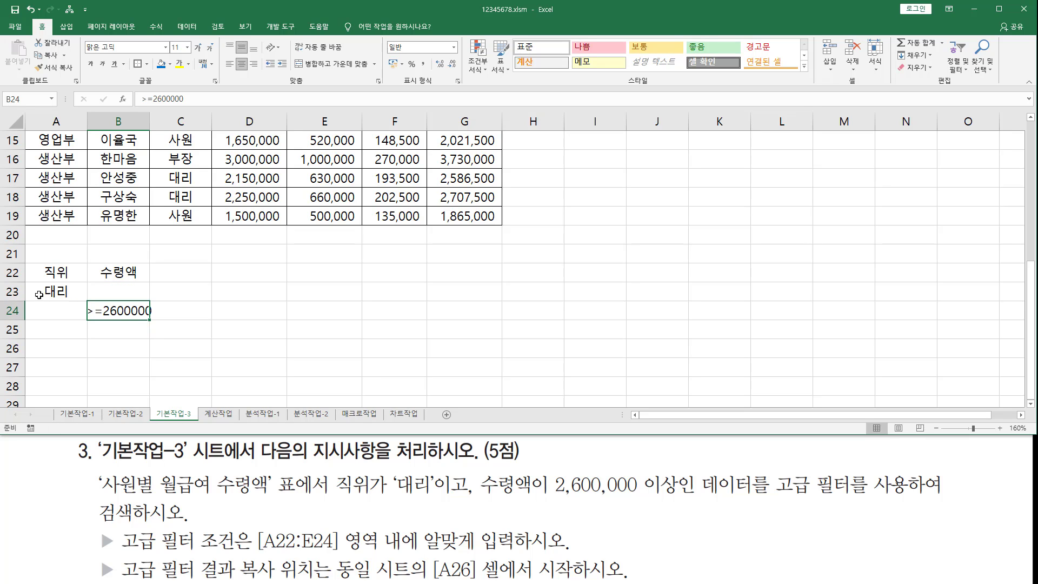
{"action": "key", "text": "ctrl+2"}
{"action": "left_click_drag", "start_coordinate": [32, 290], "coordinate": [128, 290]}
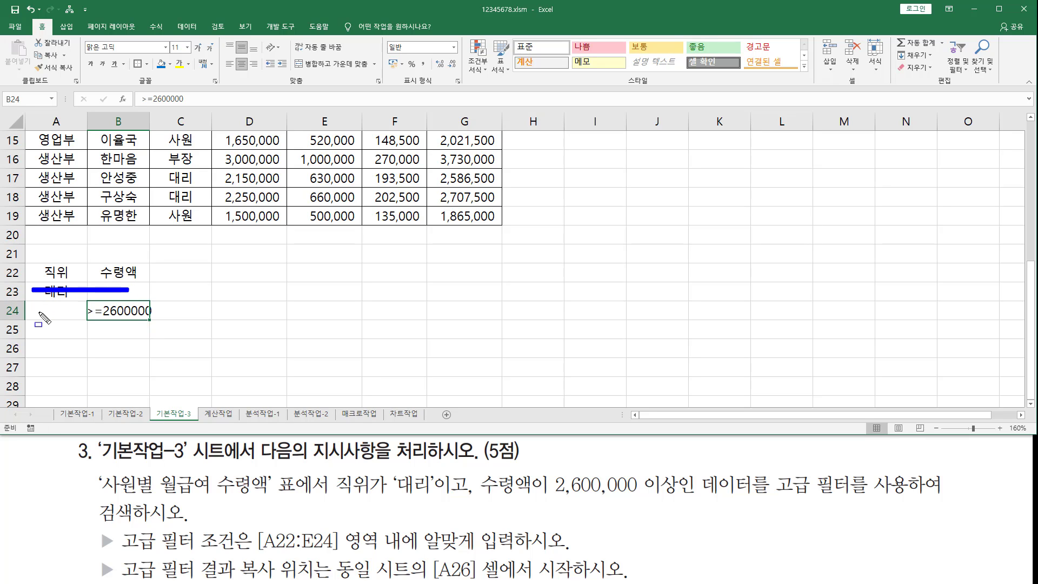
{"action": "left_click_drag", "start_coordinate": [34, 311], "coordinate": [146, 311]}
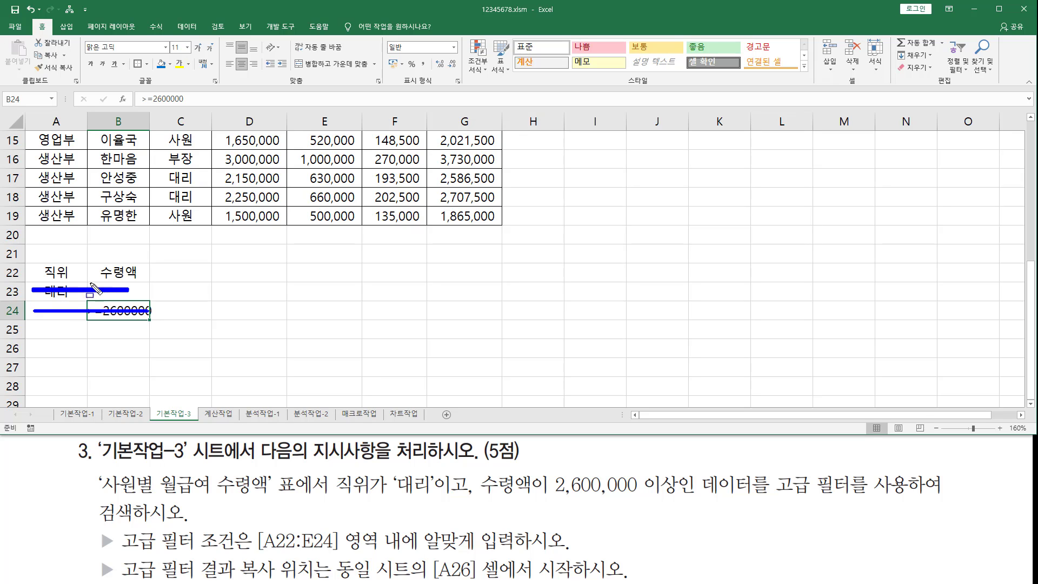
{"action": "key", "text": "Escape"}
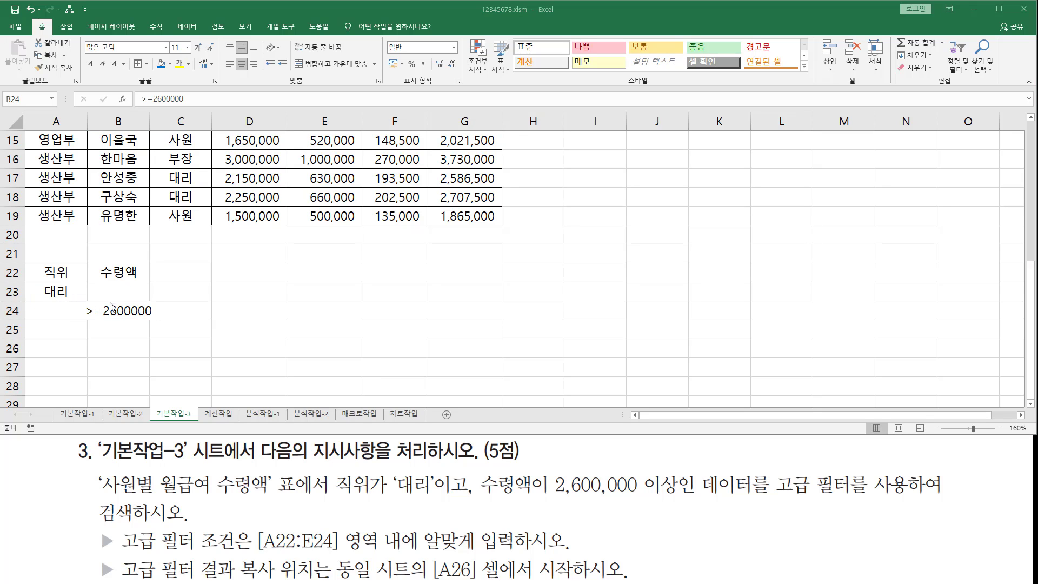
Move the >=2600000 criterion from B24 back up to B23, onto the same row as 대리
{"action": "left_click", "coordinate": [112, 306]}
{"action": "left_click_drag", "start_coordinate": [112, 303], "coordinate": [115, 284]}
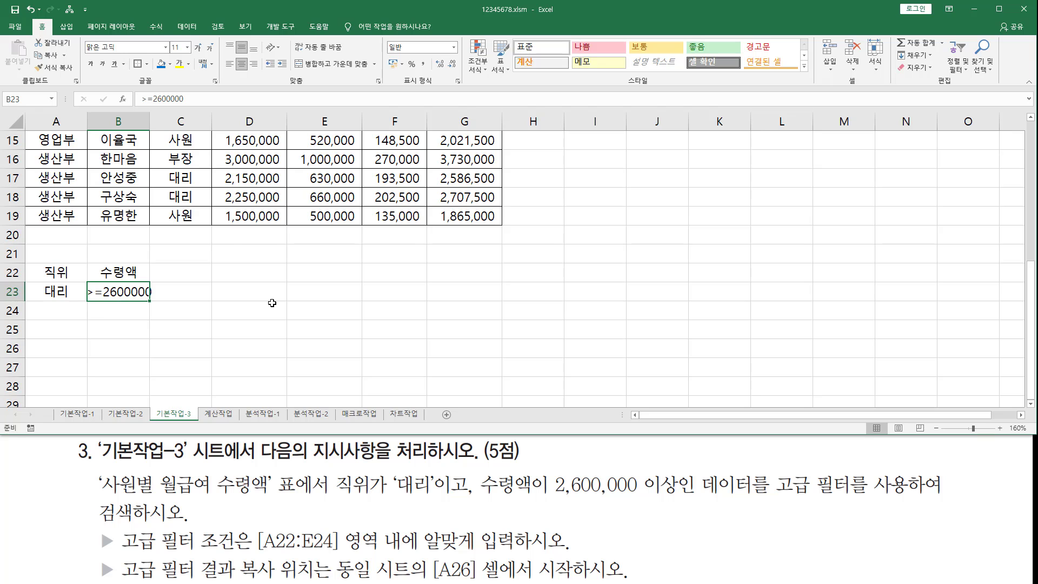
Open the Advanced Filter for the 사원별 월급여 수령액 table and set it to copy the results to another location
{"action": "scroll", "coordinate": [273, 287], "scroll_direction": "up", "scroll_amount": 5}
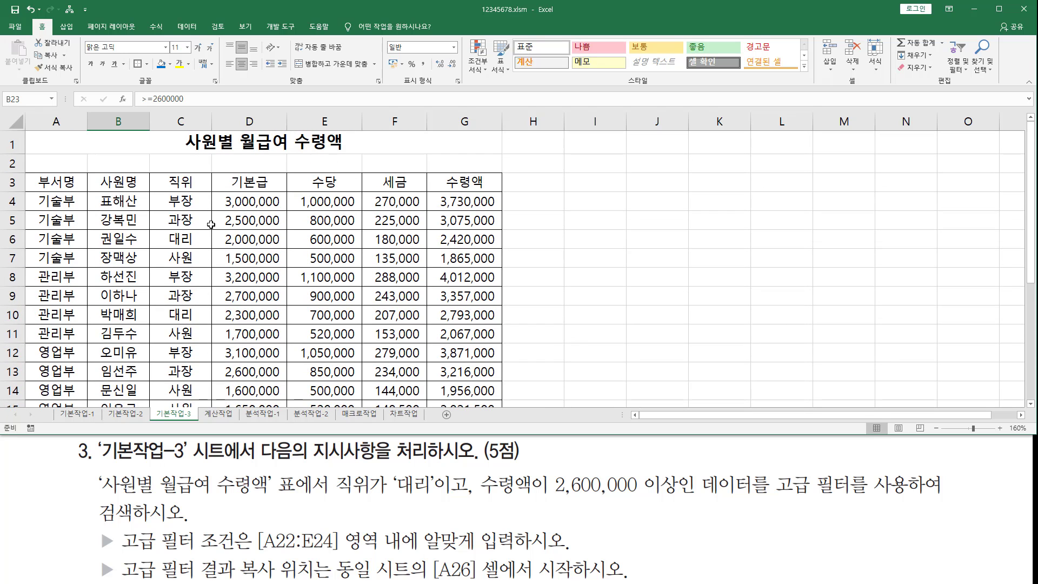
{"action": "left_click", "coordinate": [148, 232]}
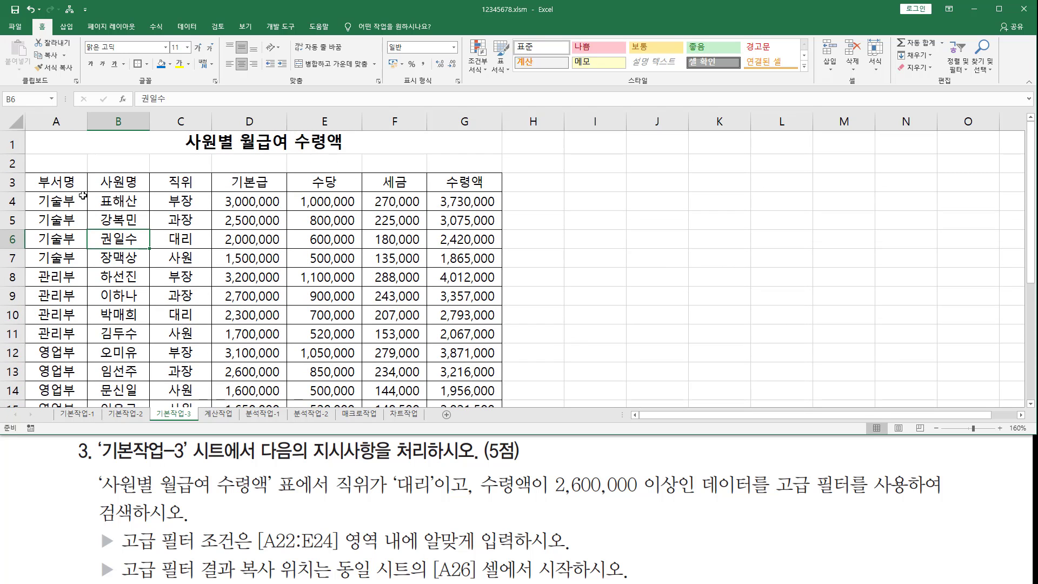
{"action": "mouse_move", "coordinate": [27, 175]}
{"action": "left_mouse_down"}
{"action": "mouse_move", "coordinate": [533, 461]}
{"action": "mouse_move", "coordinate": [489, 408]}
{"action": "left_mouse_up"}
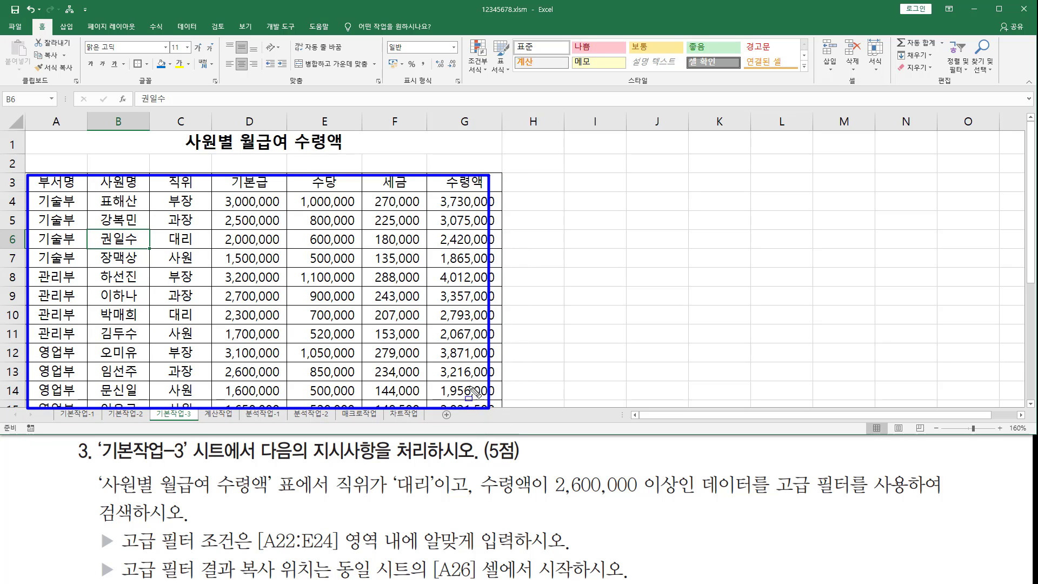
{"action": "left_click", "coordinate": [311, 238]}
{"action": "left_click", "coordinate": [382, 239]}
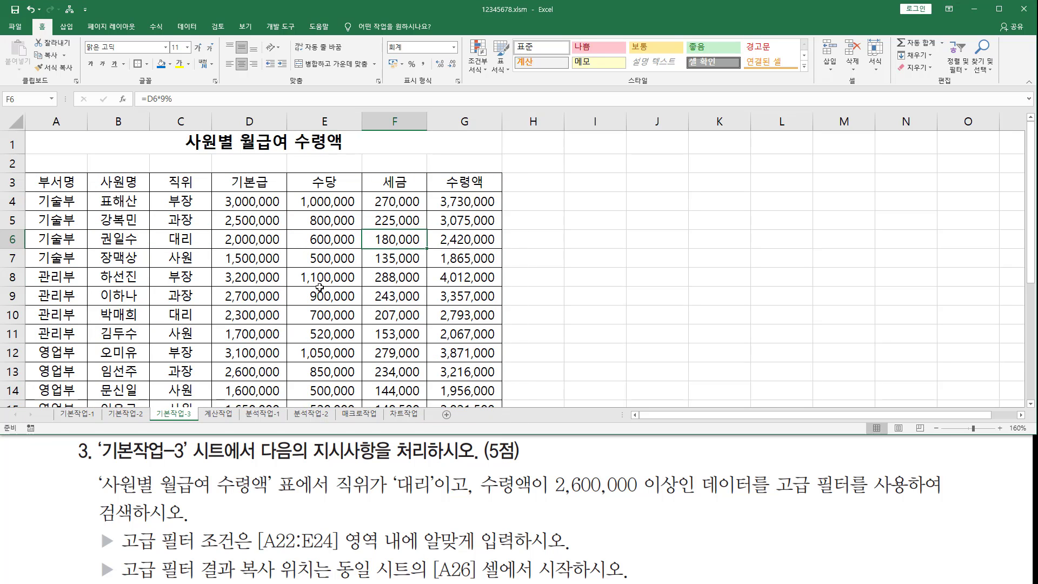
{"action": "left_click", "coordinate": [320, 288]}
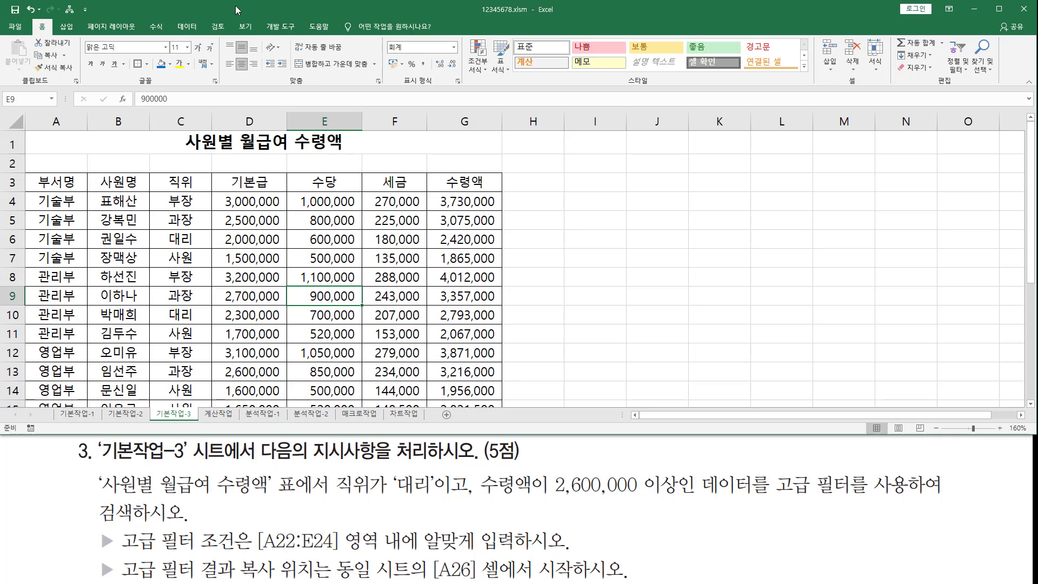
{"action": "left_click", "coordinate": [188, 27]}
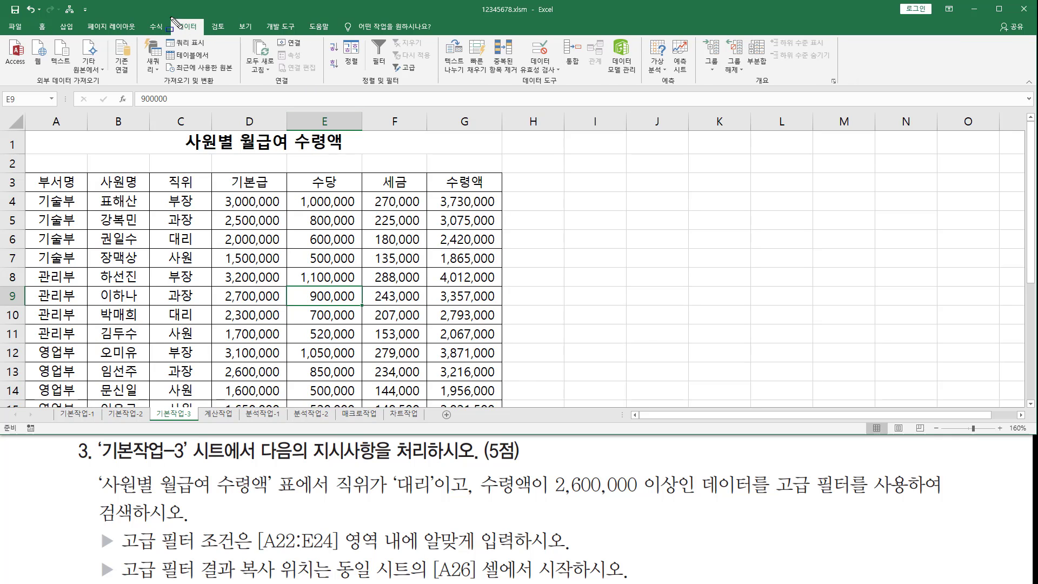
{"action": "left_click", "coordinate": [408, 70]}
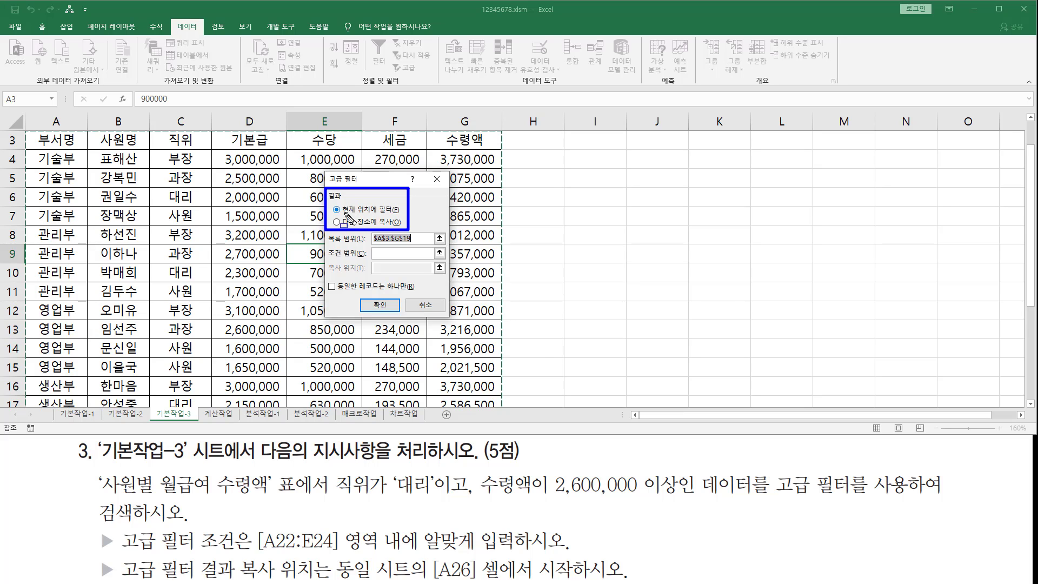
{"action": "mouse_move", "coordinate": [343, 215]}
{"action": "left_mouse_down"}
{"action": "mouse_move", "coordinate": [371, 216]}
{"action": "mouse_move", "coordinate": [360, 226]}
{"action": "mouse_move", "coordinate": [370, 226]}
{"action": "left_mouse_up"}
{"action": "left_click", "coordinate": [337, 221]}
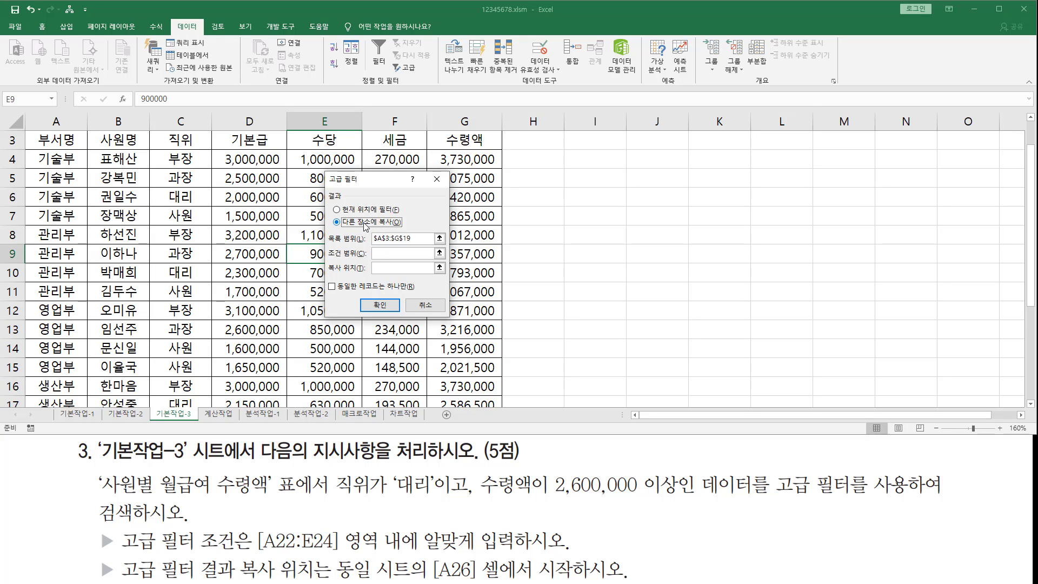
Set the advanced filter's criteria range to A22:B23, keeping the list range A3:G19
{"action": "left_click", "coordinate": [391, 238]}
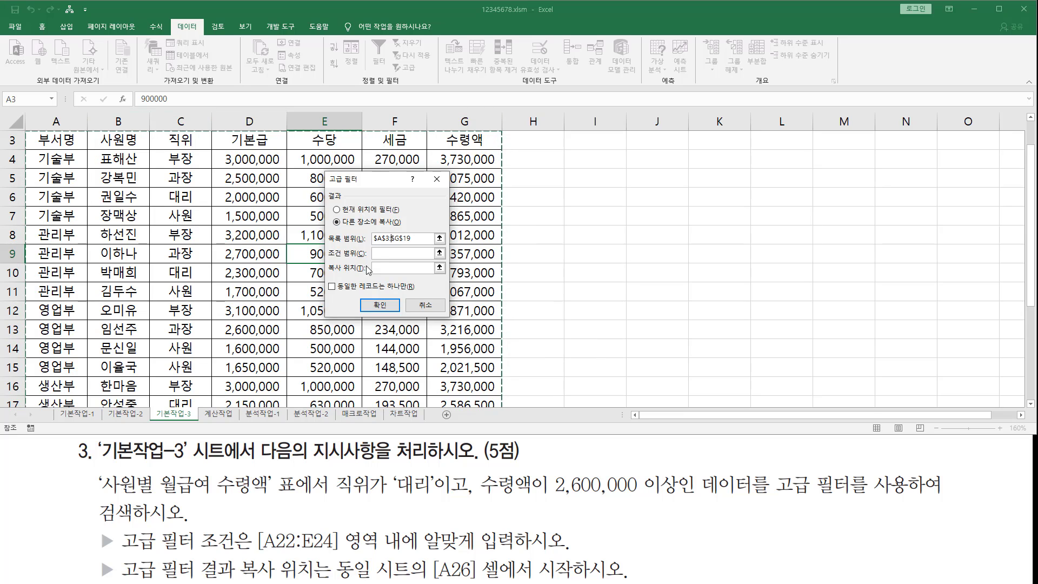
{"action": "left_click", "coordinate": [397, 253]}
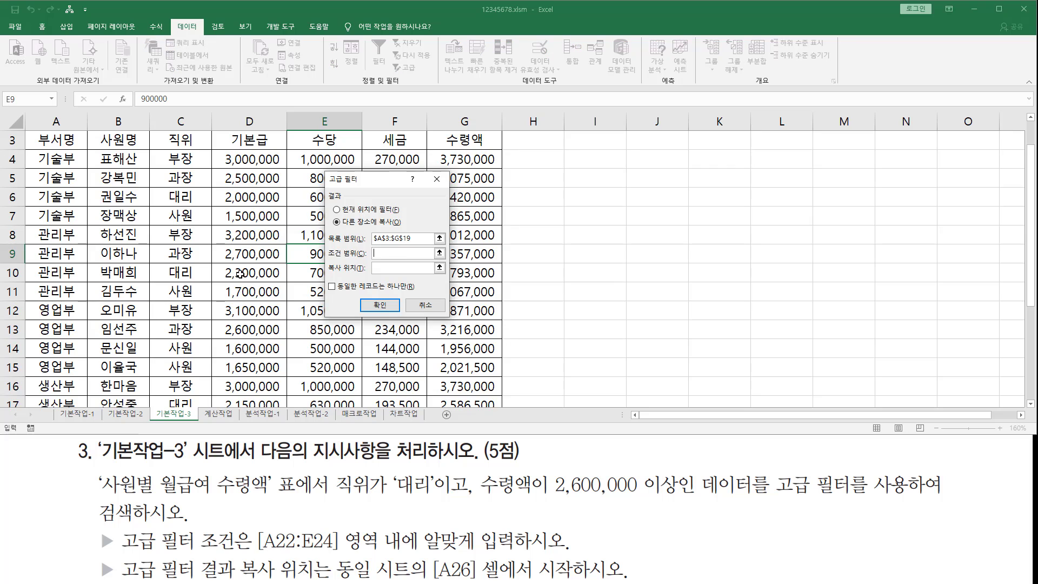
{"action": "scroll", "coordinate": [241, 274], "scroll_direction": "down", "scroll_amount": 5}
{"action": "left_click", "coordinate": [54, 234]}
{"action": "left_click_drag", "start_coordinate": [54, 234], "coordinate": [139, 262]}
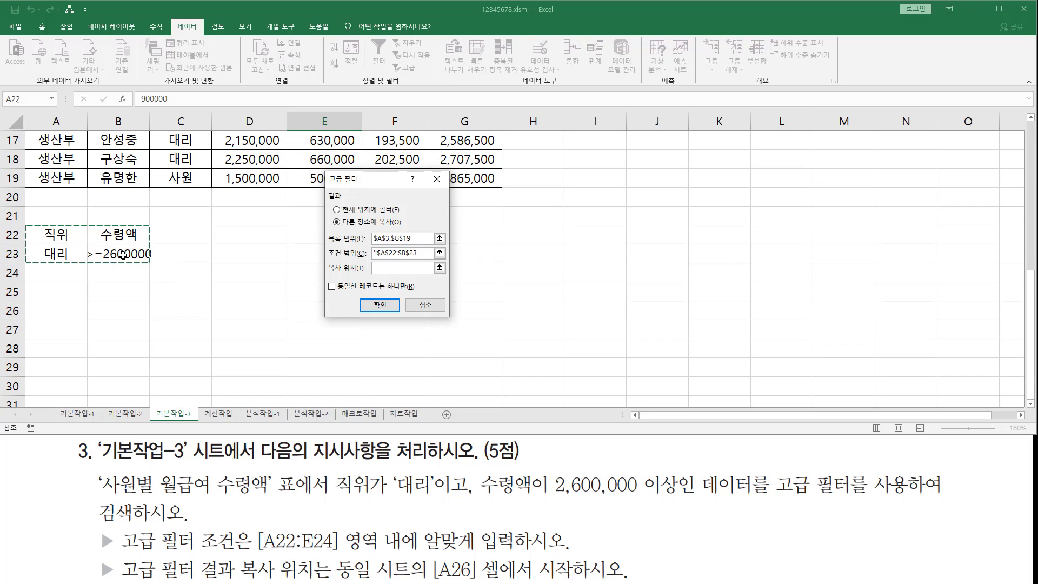
Set the copy destination to cell A26 and run the advanced filter
{"action": "left_click", "coordinate": [380, 268]}
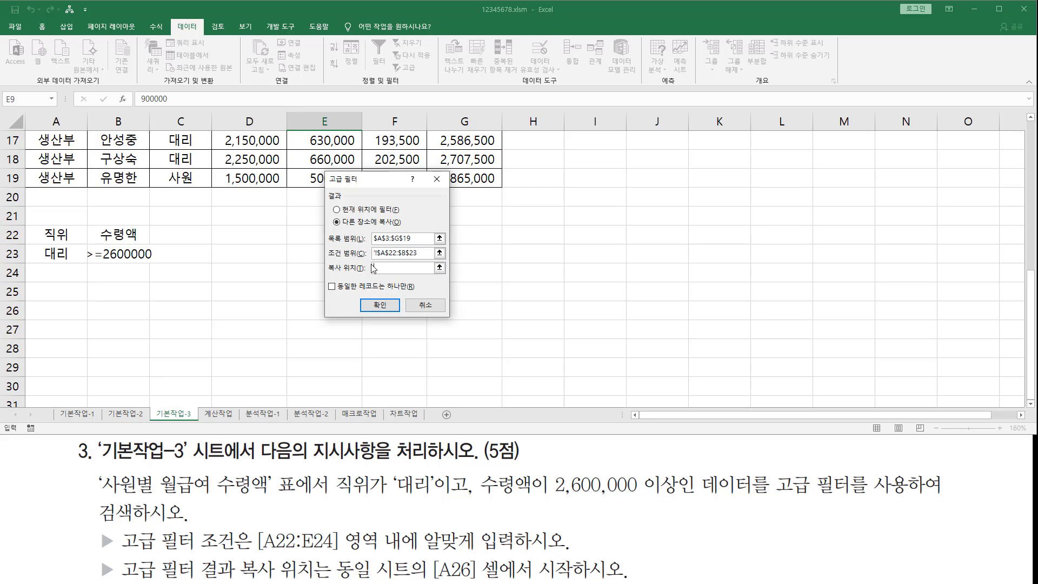
{"action": "left_click", "coordinate": [60, 309]}
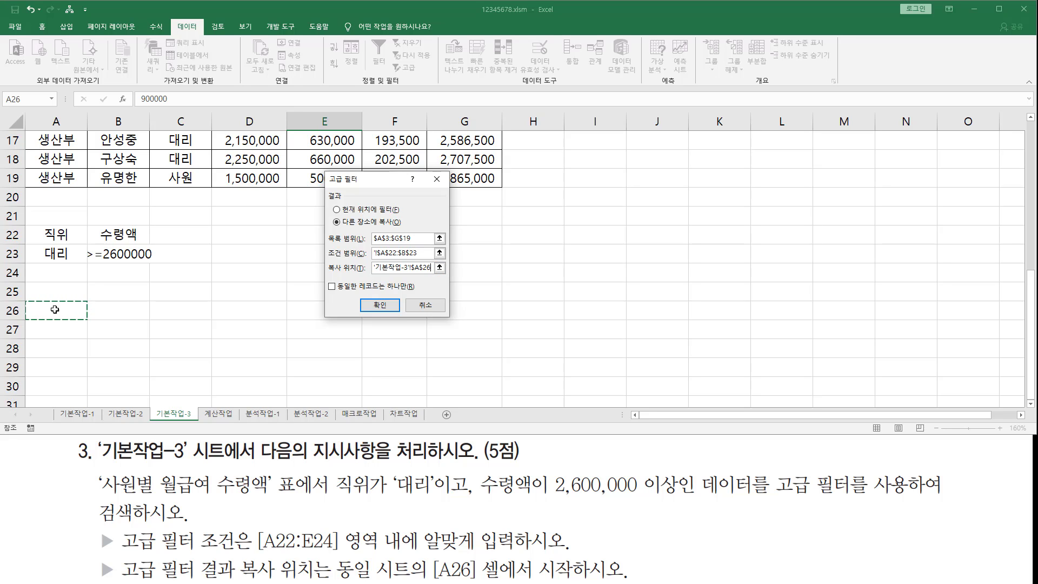
{"action": "left_click", "coordinate": [378, 306]}
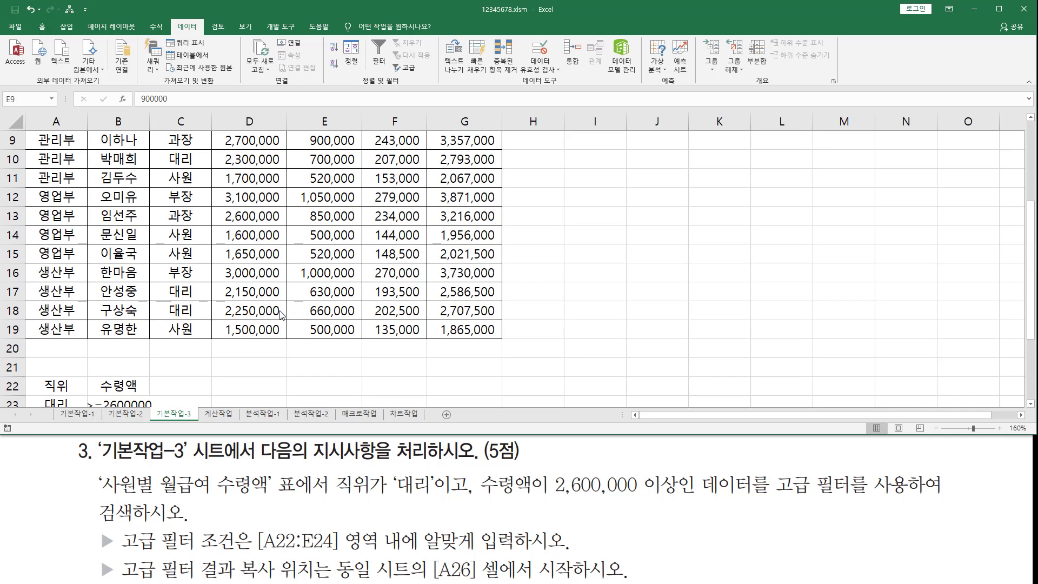
Check the 직위 and 수령액 columns of the filtered rows below A26 against the criteria in row 23
{"action": "scroll", "coordinate": [273, 312], "scroll_direction": "down", "scroll_amount": 5}
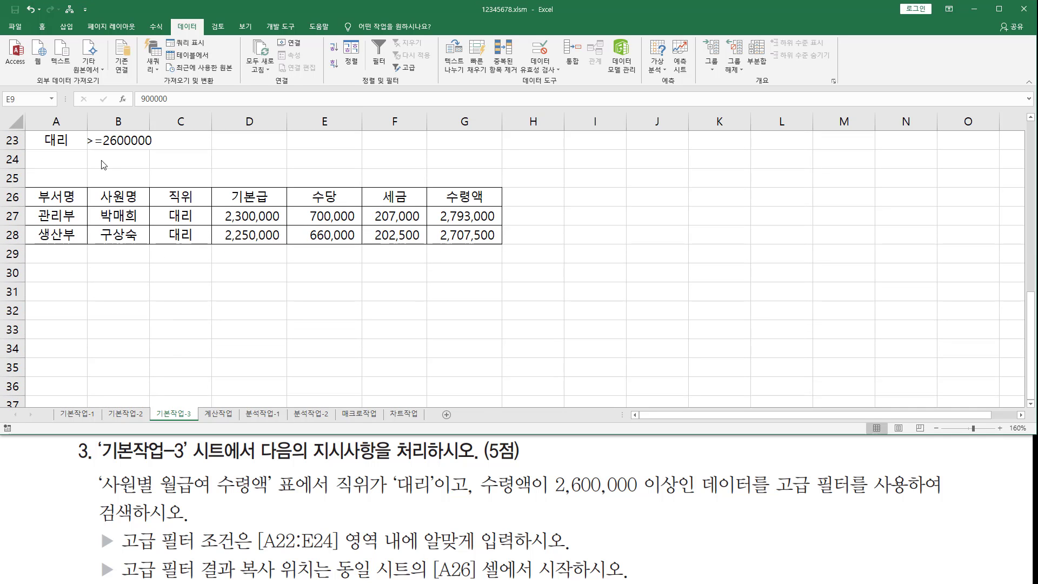
{"action": "left_click_drag", "start_coordinate": [60, 141], "coordinate": [122, 142]}
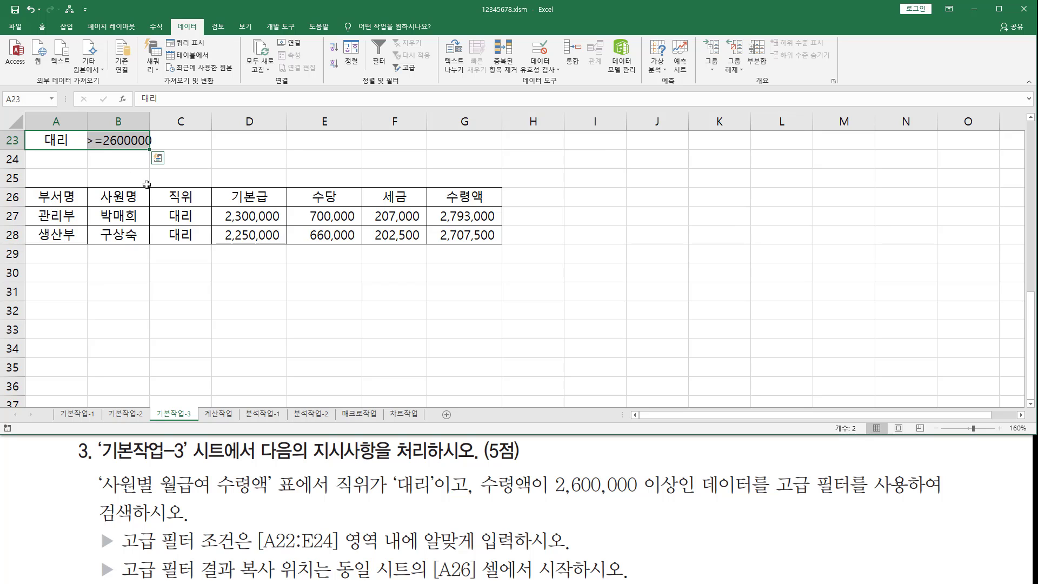
{"action": "scroll", "coordinate": [209, 372], "scroll_direction": "up", "scroll_amount": 2}
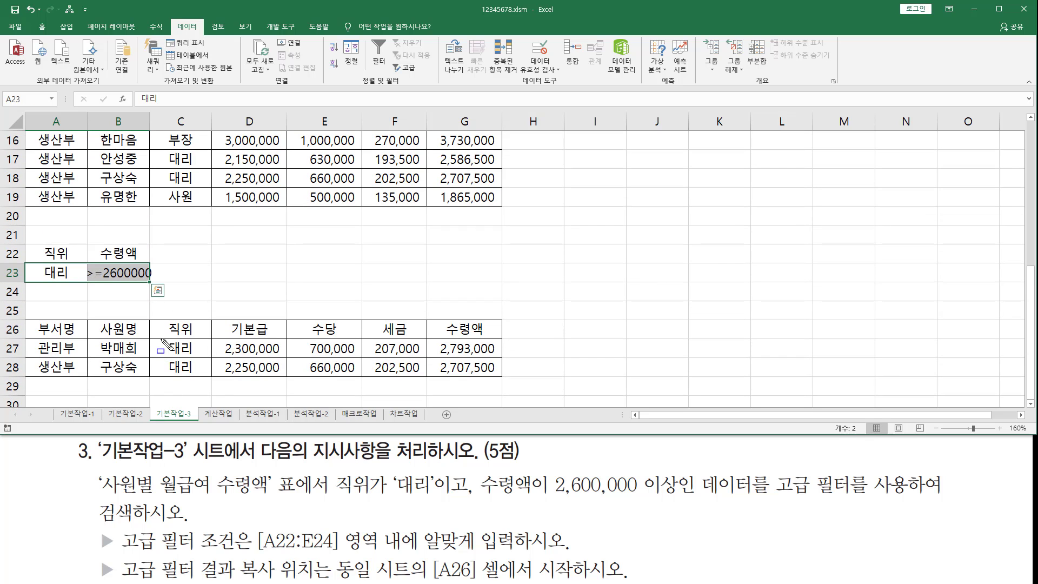
{"action": "left_click_drag", "start_coordinate": [160, 339], "coordinate": [201, 377]}
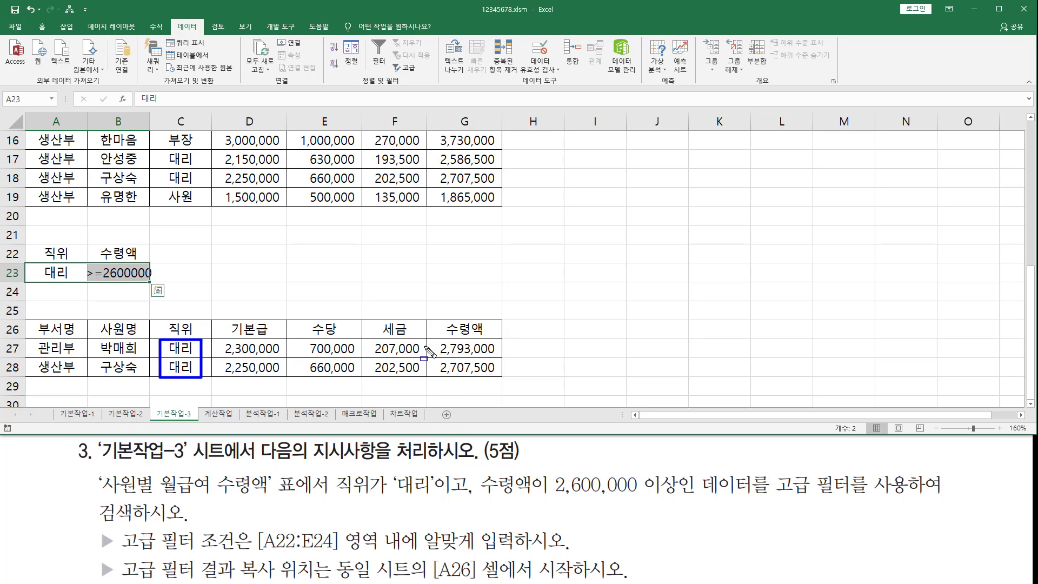
{"action": "left_click_drag", "start_coordinate": [431, 339], "coordinate": [500, 378]}
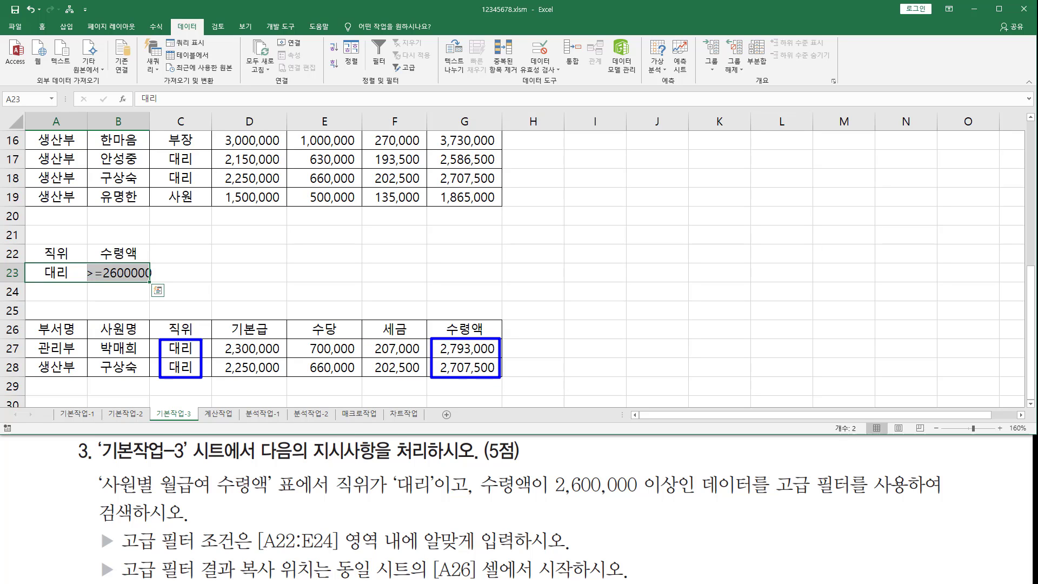
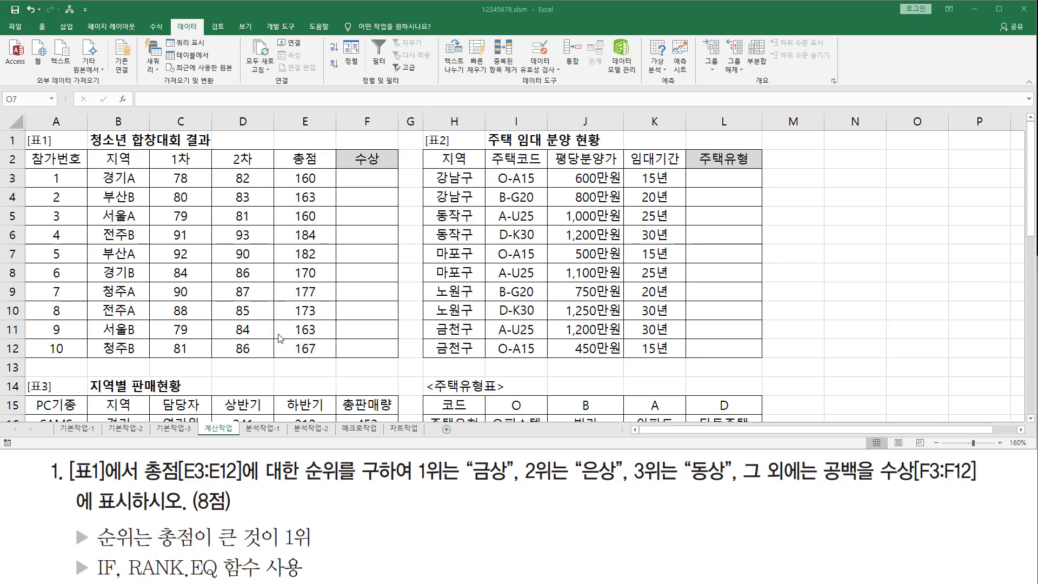
Examine question 1 for the 계산작업 sheet, covering the award rules for 총점 E3:E12, the output range F3:F12 and the required functions
{"action": "left_click_drag", "start_coordinate": [67, 485], "coordinate": [746, 487]}
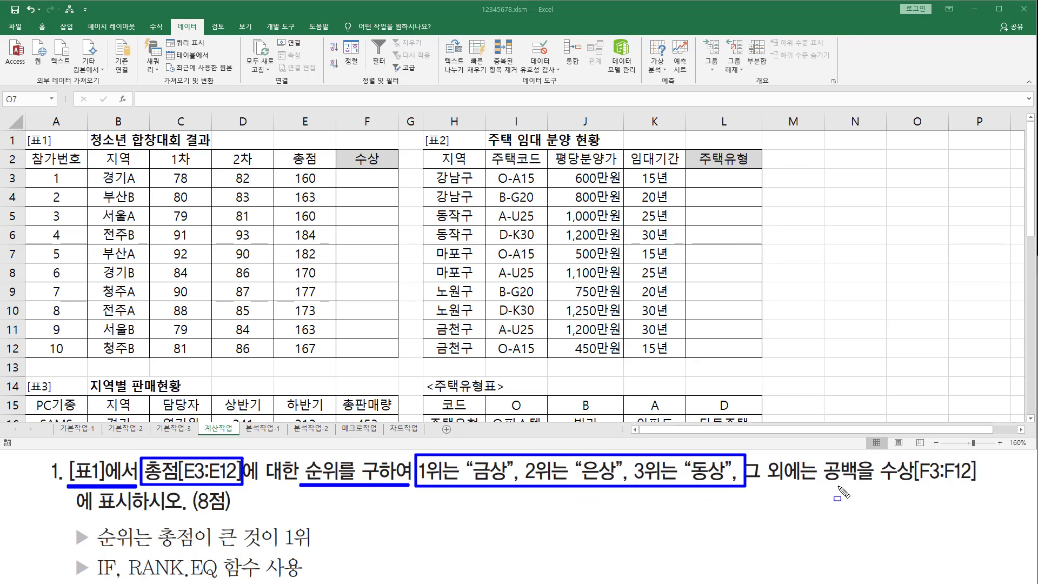
{"action": "left_click_drag", "start_coordinate": [815, 488], "coordinate": [862, 488]}
{"action": "left_click_drag", "start_coordinate": [97, 549], "coordinate": [304, 555]}
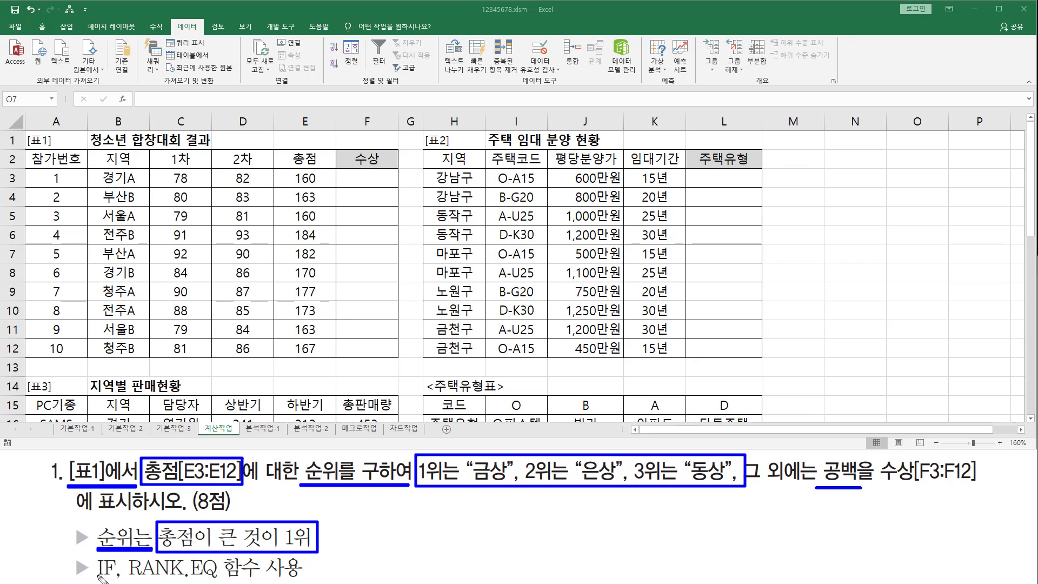
{"action": "left_click_drag", "start_coordinate": [95, 577], "coordinate": [217, 577]}
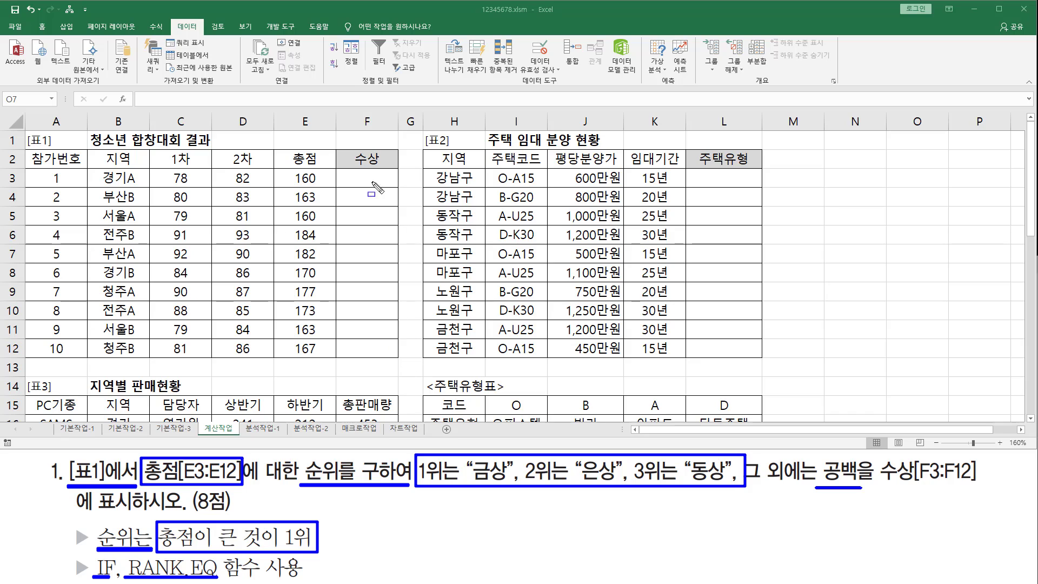
{"action": "mouse_move", "coordinate": [339, 169]}
{"action": "left_mouse_down"}
{"action": "mouse_move", "coordinate": [389, 365]}
{"action": "mouse_move", "coordinate": [391, 357]}
{"action": "left_mouse_up"}
{"action": "key", "text": "Escape"}
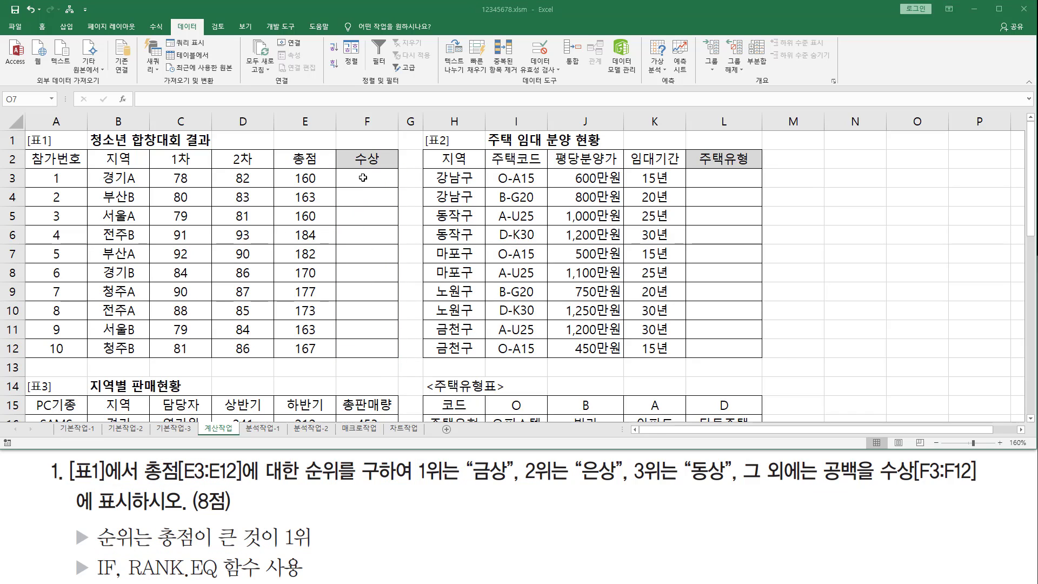
Enter =RANK.EQ(E3,E3:E12) in F3 to rank the first 총점 value
{"action": "left_click", "coordinate": [363, 178]}
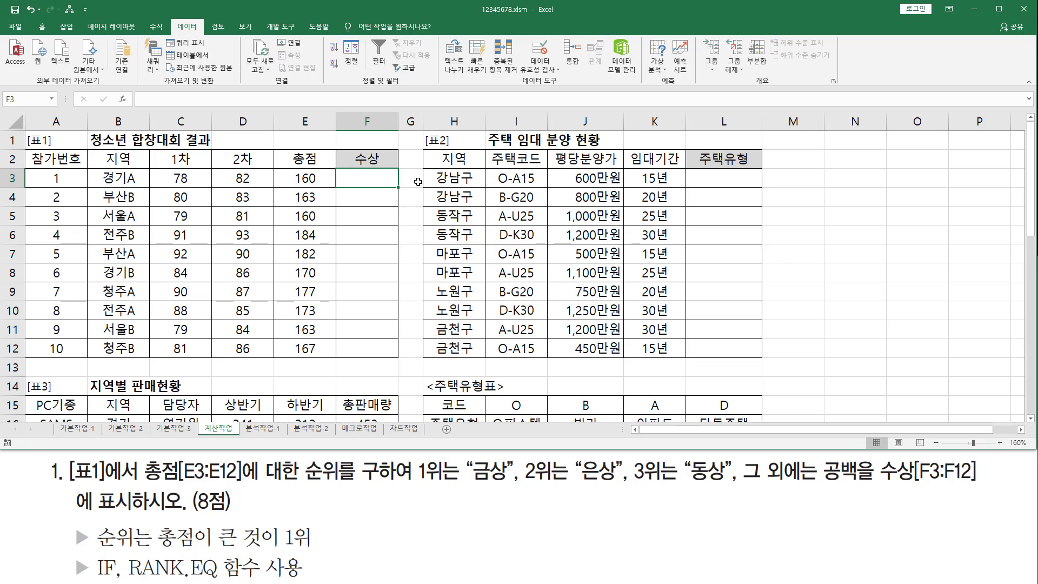
{"action": "type", "text": "="}
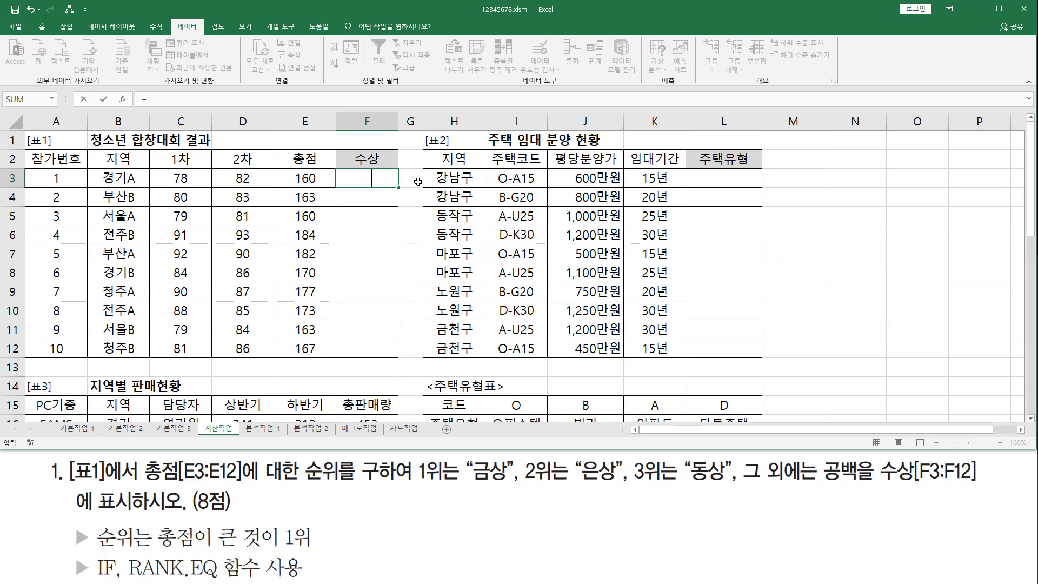
{"action": "type", "text": "rank"}
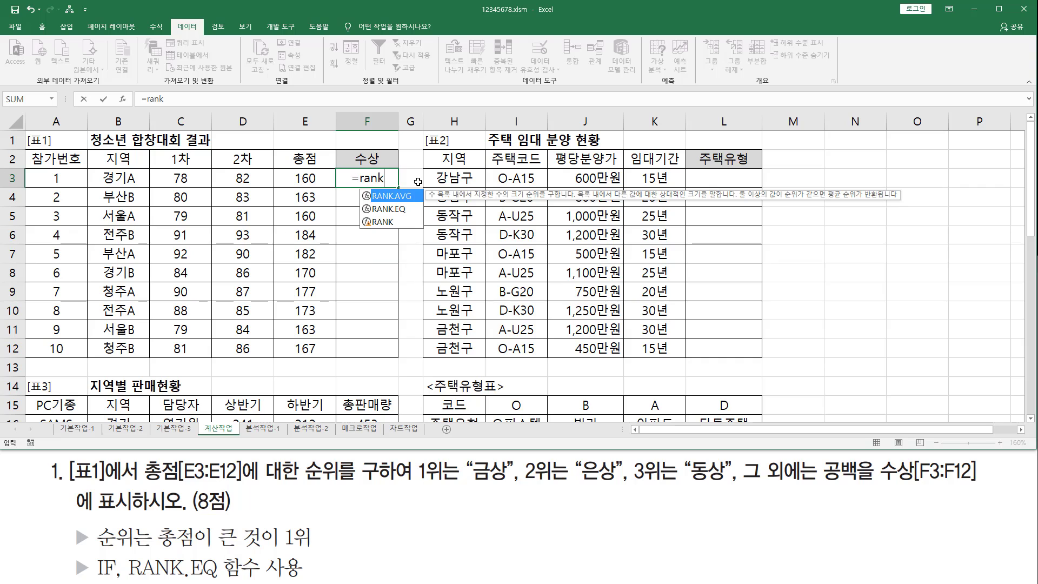
{"action": "type", "text": ".e"}
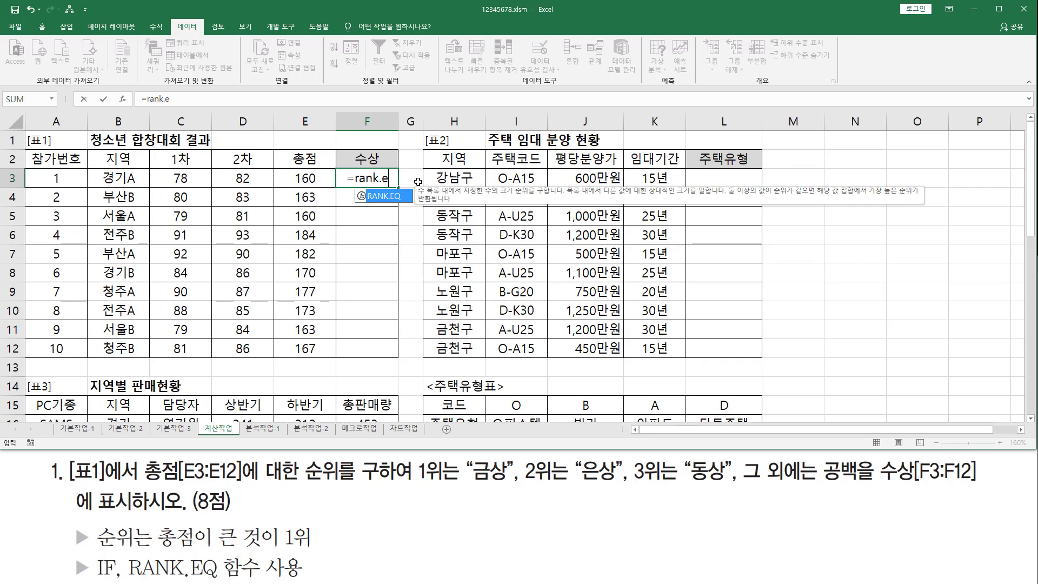
{"action": "key", "text": "Tab"}
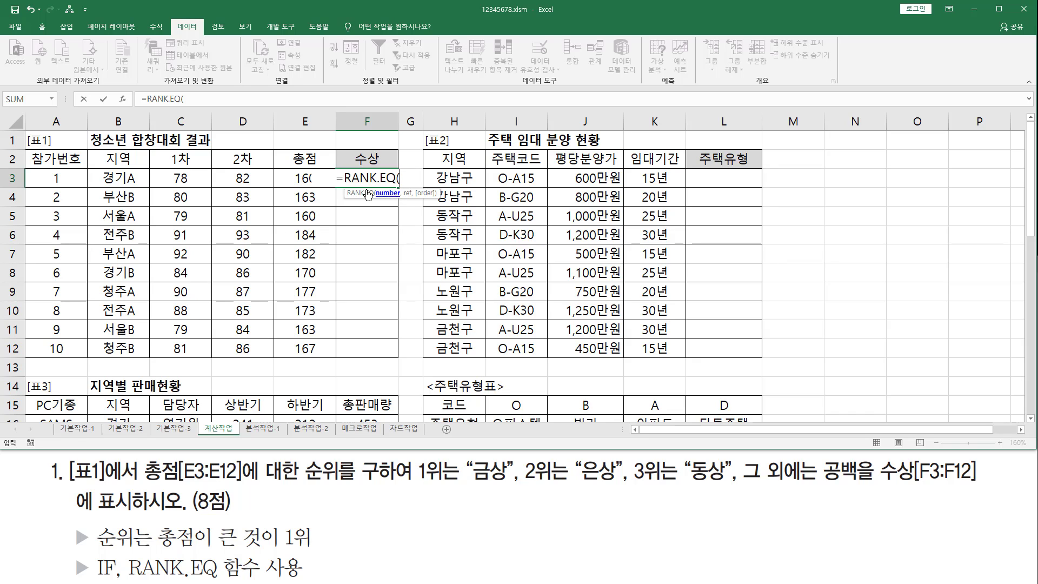
{"action": "left_click", "coordinate": [295, 176]}
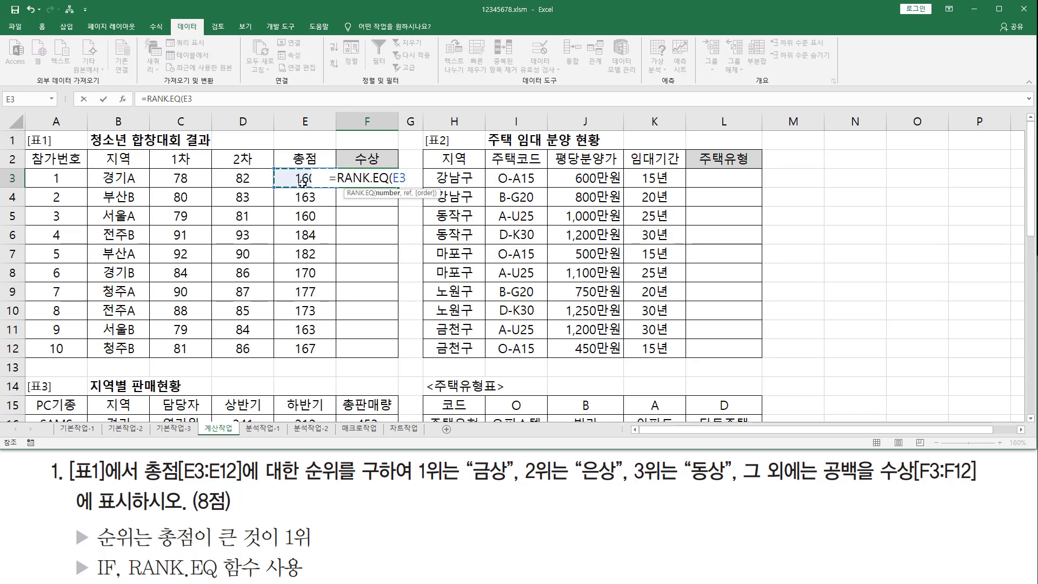
{"action": "key", "text": "ctrl+2"}
{"action": "left_click_drag", "start_coordinate": [347, 171], "coordinate": [390, 185]}
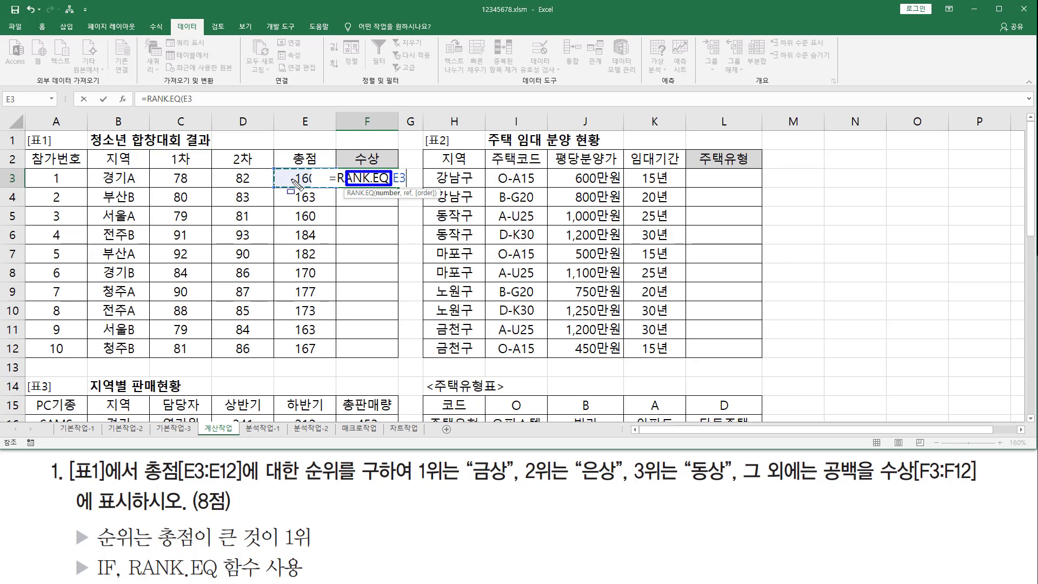
{"action": "key", "text": "Escape"}
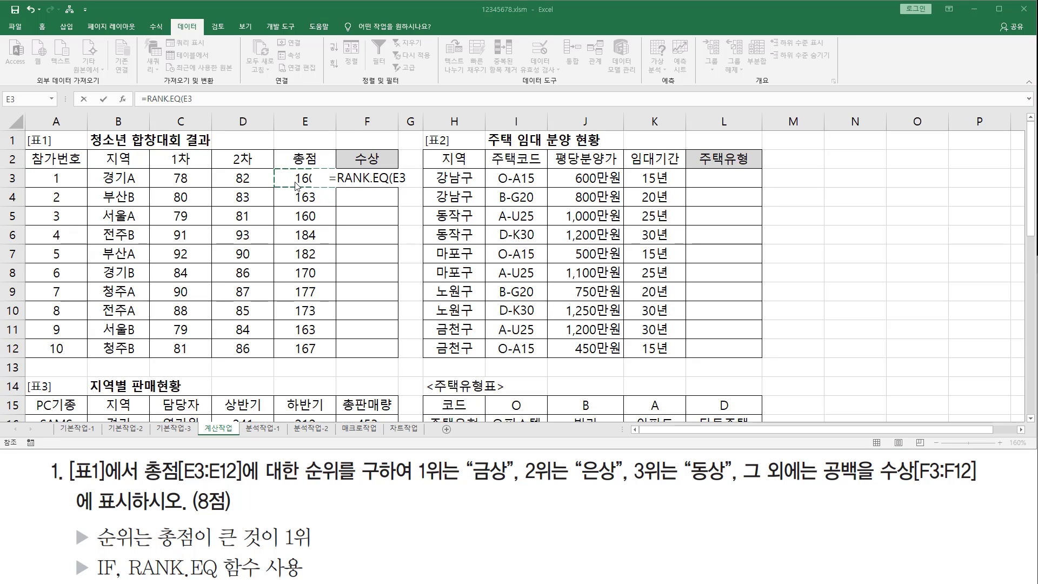
{"action": "type", "text": ","}
{"action": "left_click_drag", "start_coordinate": [296, 181], "coordinate": [305, 348]}
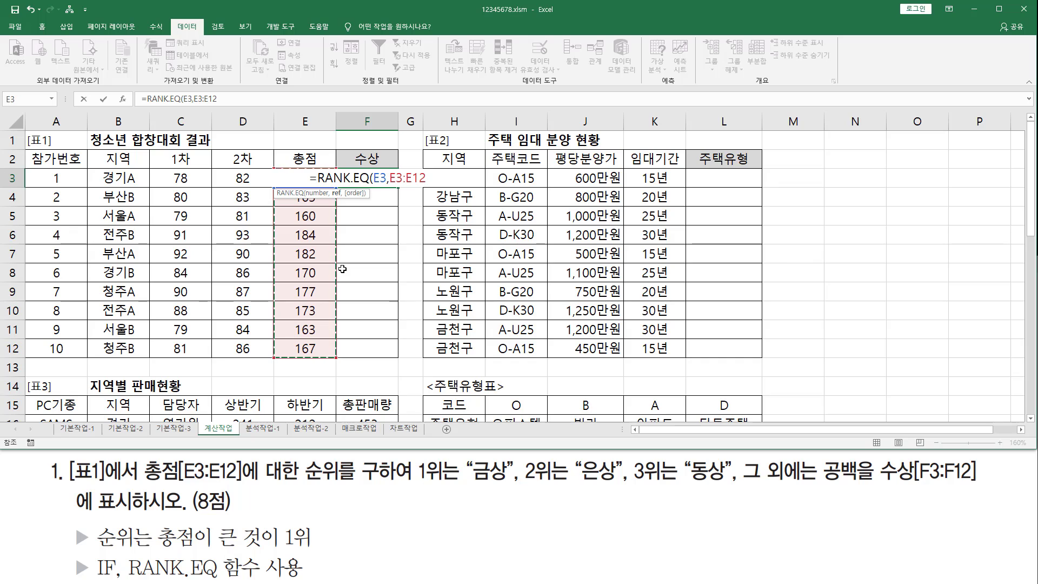
{"action": "type", "text": ")"}
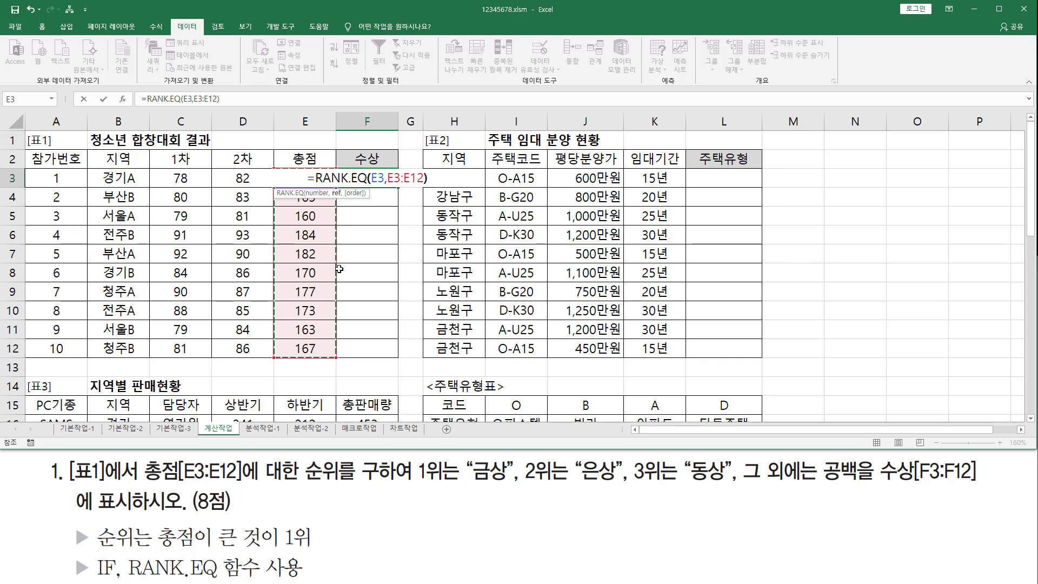
{"action": "key", "text": "Return"}
Try to fill the relative-range rank formula from F3 down to F12
{"action": "left_click", "coordinate": [383, 177]}
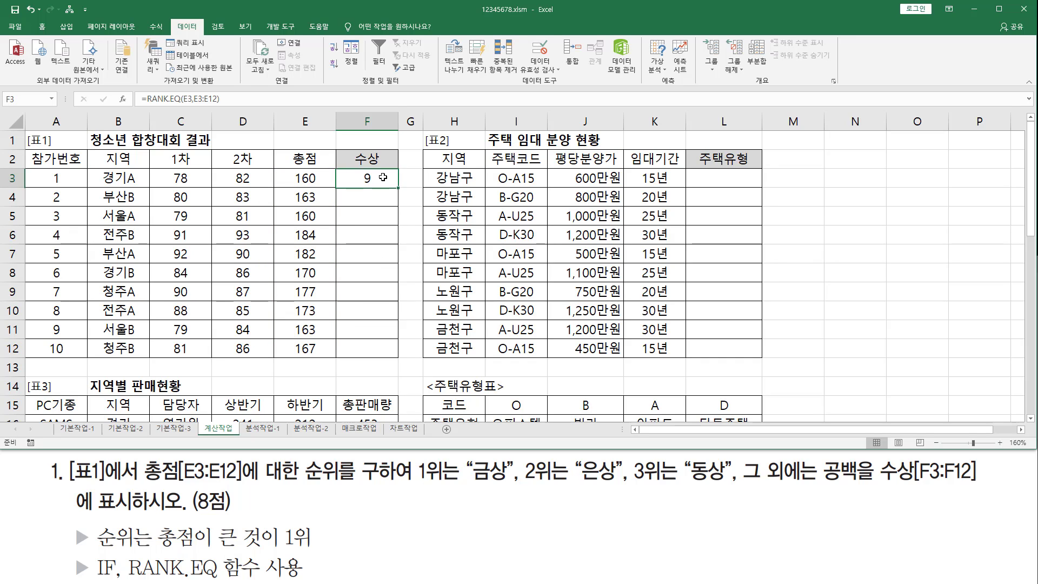
{"action": "key", "text": "Left"}
{"action": "key", "text": "Right"}
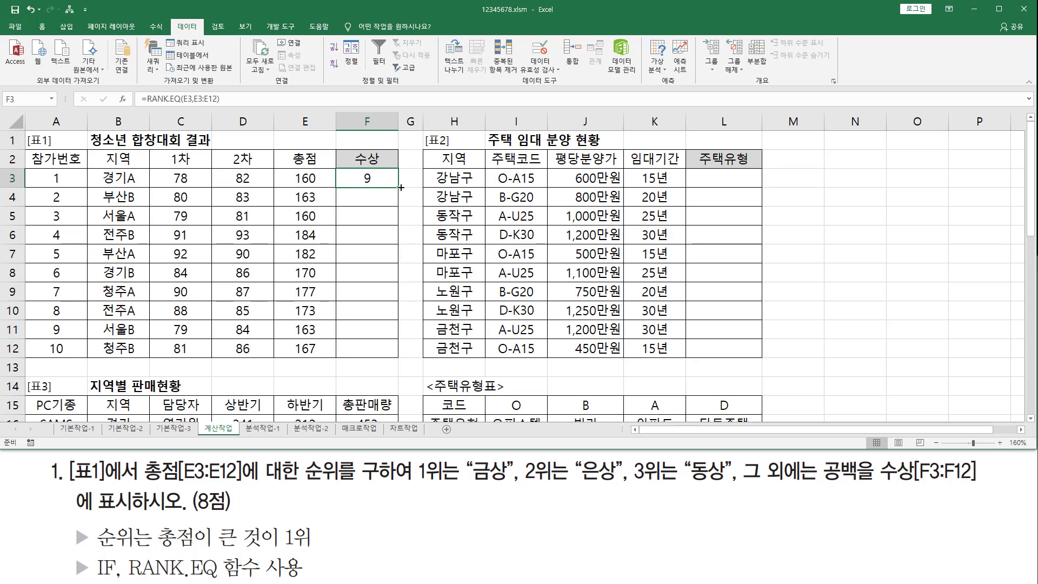
{"action": "left_click_drag", "start_coordinate": [399, 190], "coordinate": [399, 353]}
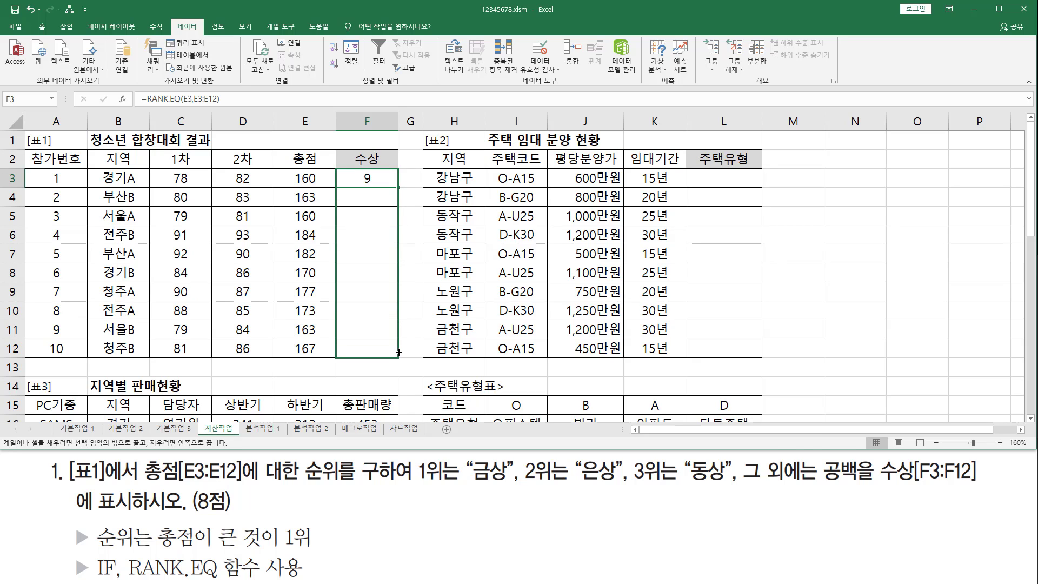
{"action": "left_click_drag", "start_coordinate": [399, 353], "coordinate": [399, 353]}
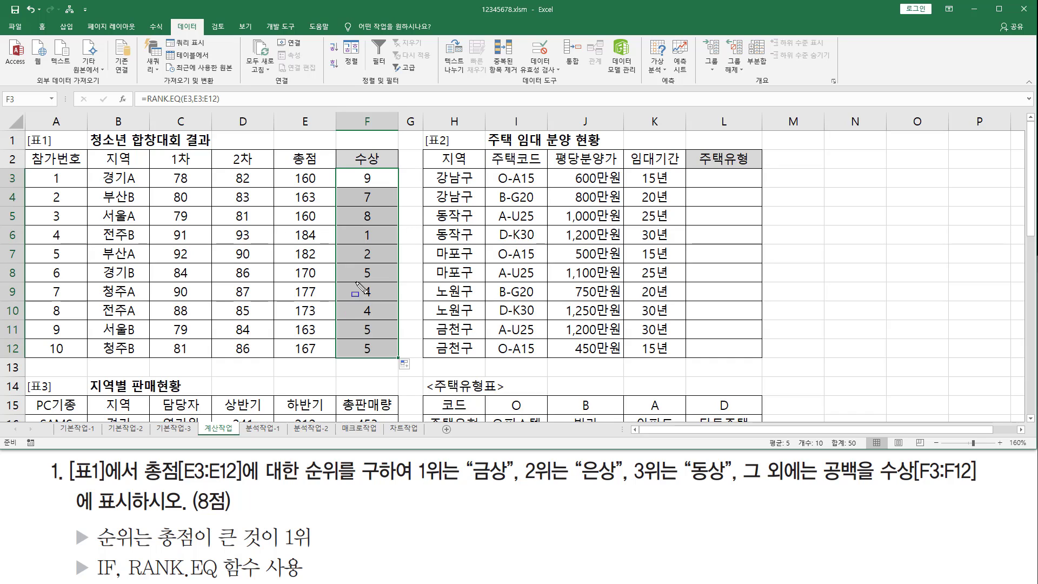
Compare the ranks in F9:F12 with their 총점 values and undo the fill
{"action": "left_click_drag", "start_coordinate": [356, 282], "coordinate": [383, 318]}
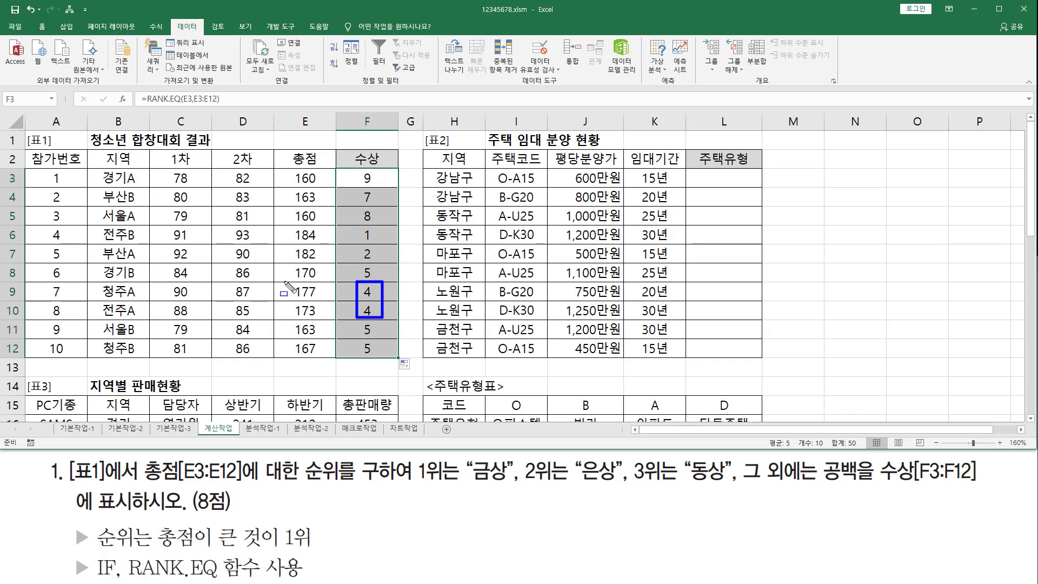
{"action": "mouse_move", "coordinate": [284, 282]}
{"action": "left_mouse_down"}
{"action": "mouse_move", "coordinate": [373, 354]}
{"action": "mouse_move", "coordinate": [384, 318]}
{"action": "left_mouse_up"}
{"action": "mouse_move", "coordinate": [289, 320]}
{"action": "left_mouse_down"}
{"action": "mouse_move", "coordinate": [295, 337]}
{"action": "mouse_move", "coordinate": [323, 320]}
{"action": "left_mouse_up"}
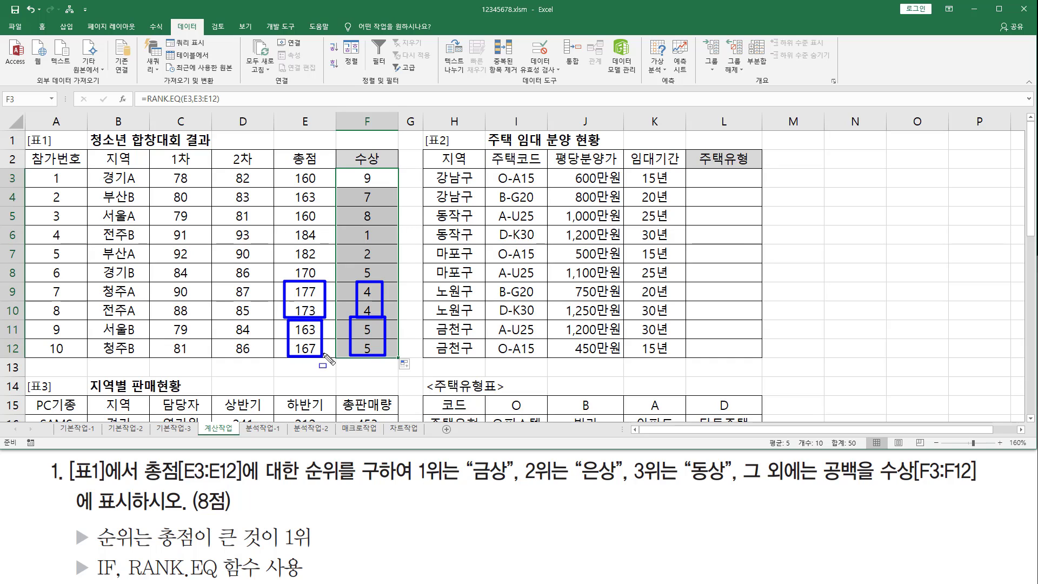
{"action": "key", "text": "Escape"}
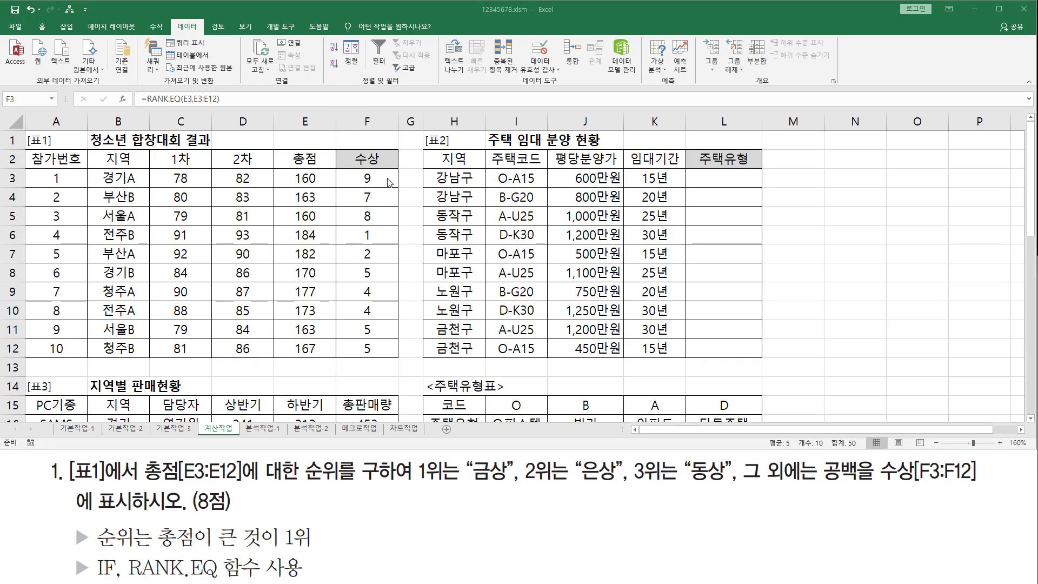
{"action": "key", "text": "ctrl+z"}
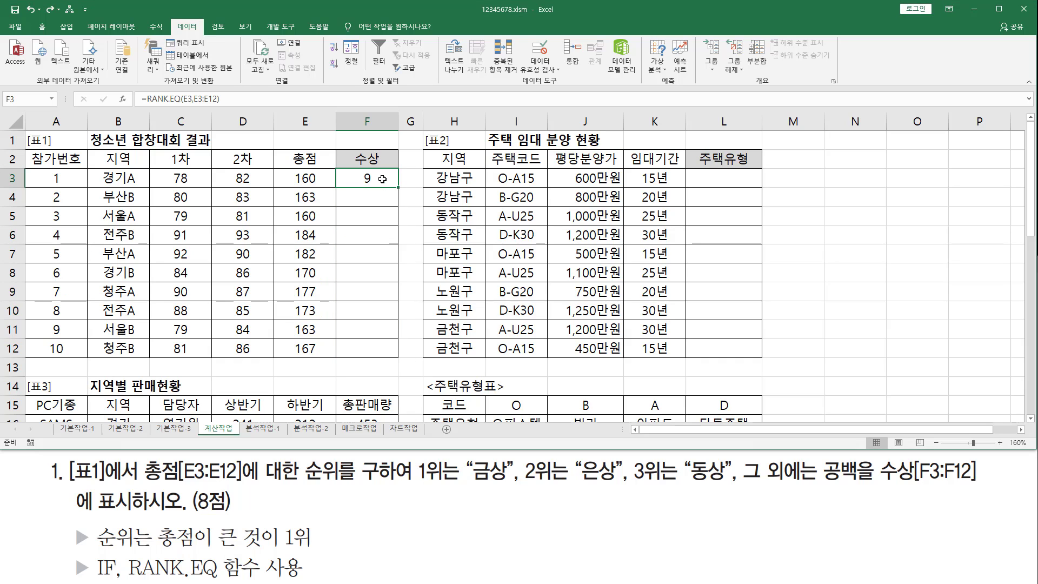
Examine how the E3 argument of the rank formula in F3 relates to the 총점 cell of each row
{"action": "key", "text": "F2"}
{"action": "key", "text": "Escape"}
{"action": "key", "text": "F2"}
{"action": "key", "text": "Escape"}
{"action": "double_click", "coordinate": [373, 172]}
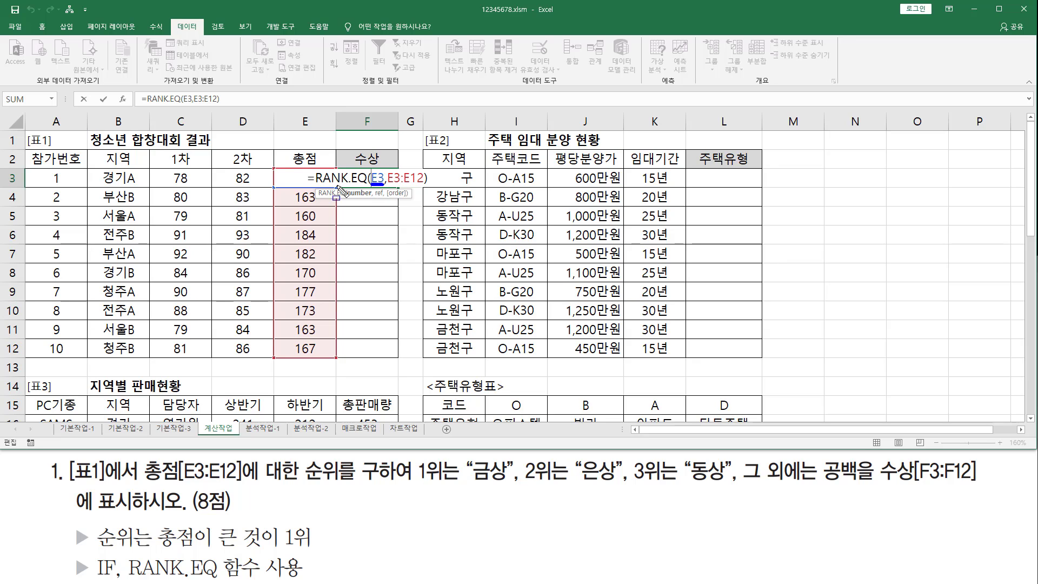
{"action": "left_click_drag", "start_coordinate": [288, 170], "coordinate": [314, 184]}
{"action": "left_click_drag", "start_coordinate": [353, 169], "coordinate": [385, 185]}
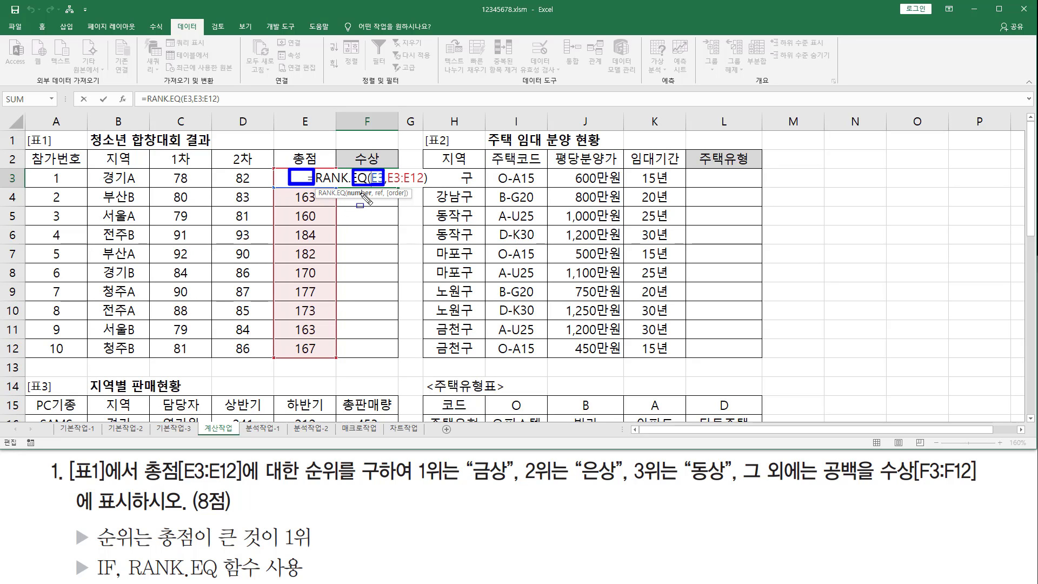
{"action": "left_click_drag", "start_coordinate": [356, 192], "coordinate": [383, 204]}
{"action": "mouse_move", "coordinate": [292, 186]}
{"action": "left_mouse_down"}
{"action": "mouse_move", "coordinate": [398, 232]}
{"action": "mouse_move", "coordinate": [386, 223]}
{"action": "left_mouse_up"}
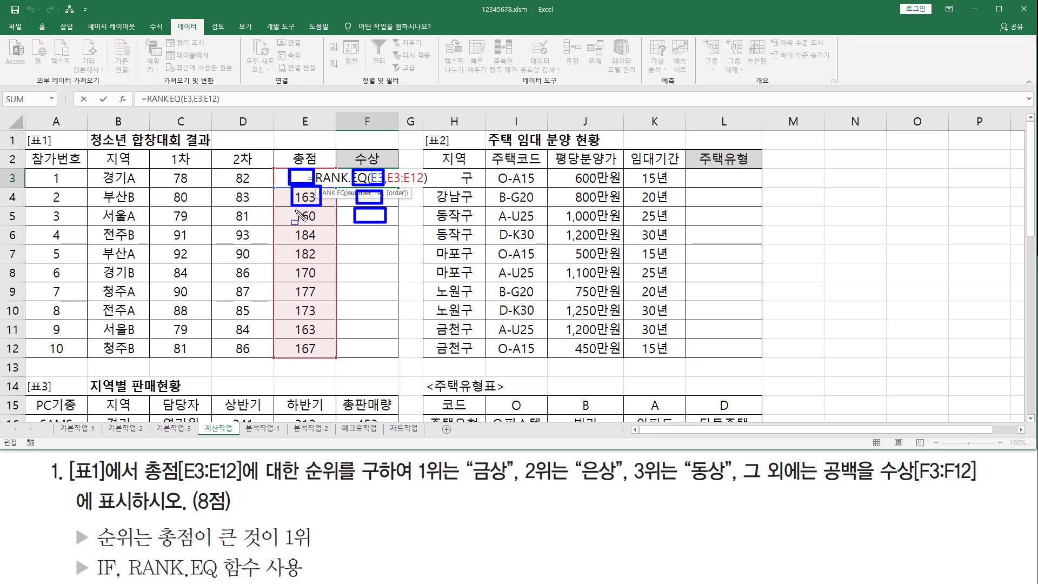
{"action": "mouse_move", "coordinate": [296, 212]}
{"action": "left_mouse_down"}
{"action": "mouse_move", "coordinate": [327, 237]}
{"action": "mouse_move", "coordinate": [390, 251]}
{"action": "mouse_move", "coordinate": [385, 242]}
{"action": "left_mouse_up"}
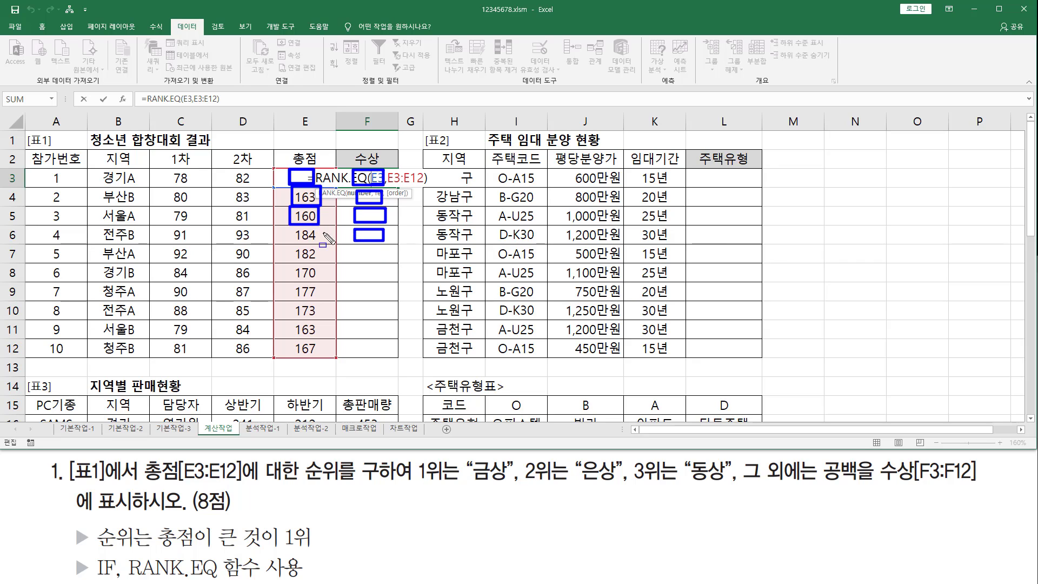
{"action": "mouse_move", "coordinate": [288, 228]}
{"action": "left_mouse_down"}
{"action": "mouse_move", "coordinate": [327, 254]}
{"action": "mouse_move", "coordinate": [321, 245]}
{"action": "left_mouse_up"}
{"action": "key", "text": "Escape"}
Make the ranking range in F3's formula absolute as $E$3:$E$12 and fill the formula down to F12
{"action": "left_click", "coordinate": [377, 179]}
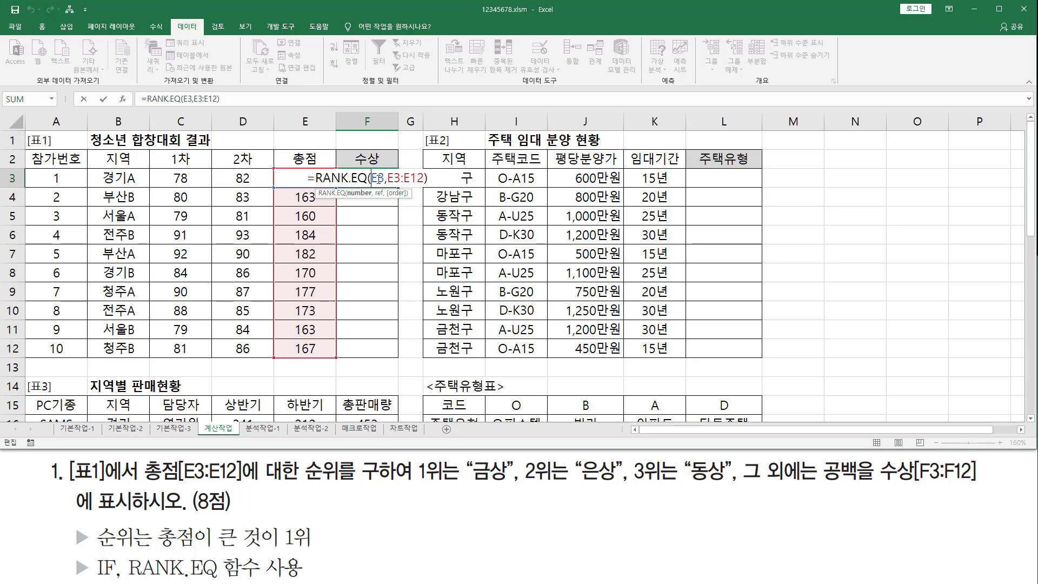
{"action": "double_click", "coordinate": [381, 179]}
{"action": "left_click_drag", "start_coordinate": [387, 179], "coordinate": [421, 181]}
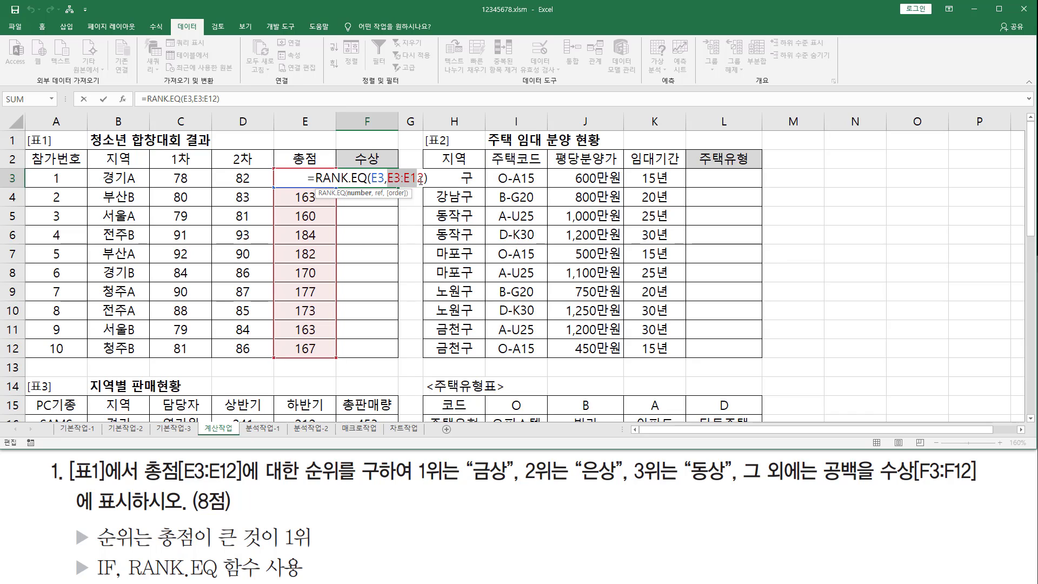
{"action": "left_click_drag", "start_coordinate": [272, 165], "coordinate": [339, 362]}
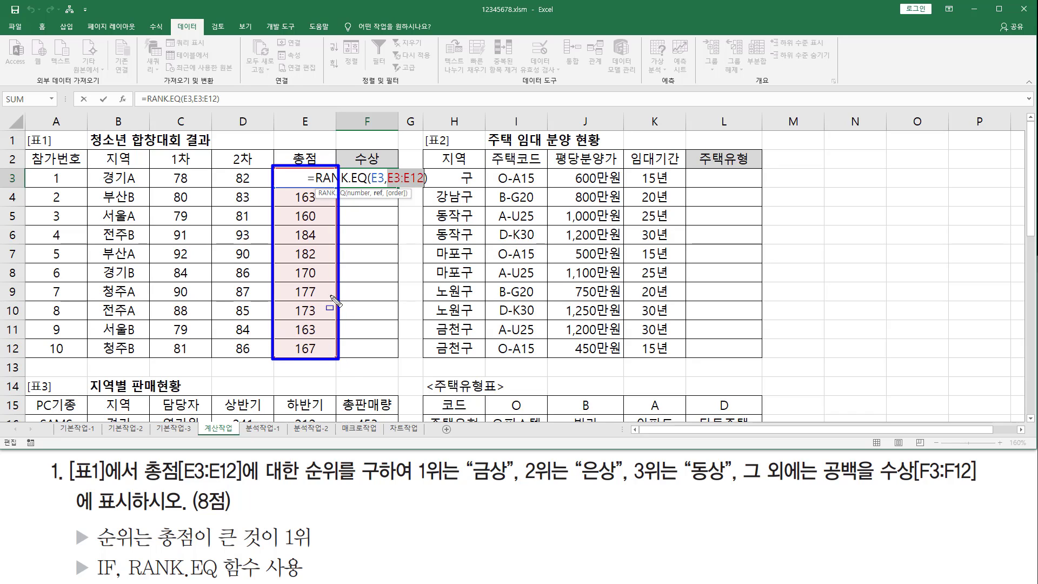
{"action": "mouse_move", "coordinate": [348, 169]}
{"action": "left_mouse_down"}
{"action": "mouse_move", "coordinate": [384, 192]}
{"action": "mouse_move", "coordinate": [378, 184]}
{"action": "left_mouse_up"}
{"action": "mouse_move", "coordinate": [272, 165]}
{"action": "left_mouse_down"}
{"action": "mouse_move", "coordinate": [324, 354]}
{"action": "mouse_move", "coordinate": [341, 360]}
{"action": "left_mouse_up"}
{"action": "mouse_move", "coordinate": [351, 192]}
{"action": "left_mouse_down"}
{"action": "mouse_move", "coordinate": [381, 204]}
{"action": "mouse_move", "coordinate": [374, 238]}
{"action": "mouse_move", "coordinate": [384, 241]}
{"action": "left_mouse_up"}
{"action": "mouse_move", "coordinate": [274, 168]}
{"action": "left_mouse_down"}
{"action": "mouse_move", "coordinate": [292, 292]}
{"action": "mouse_move", "coordinate": [336, 355]}
{"action": "left_mouse_up"}
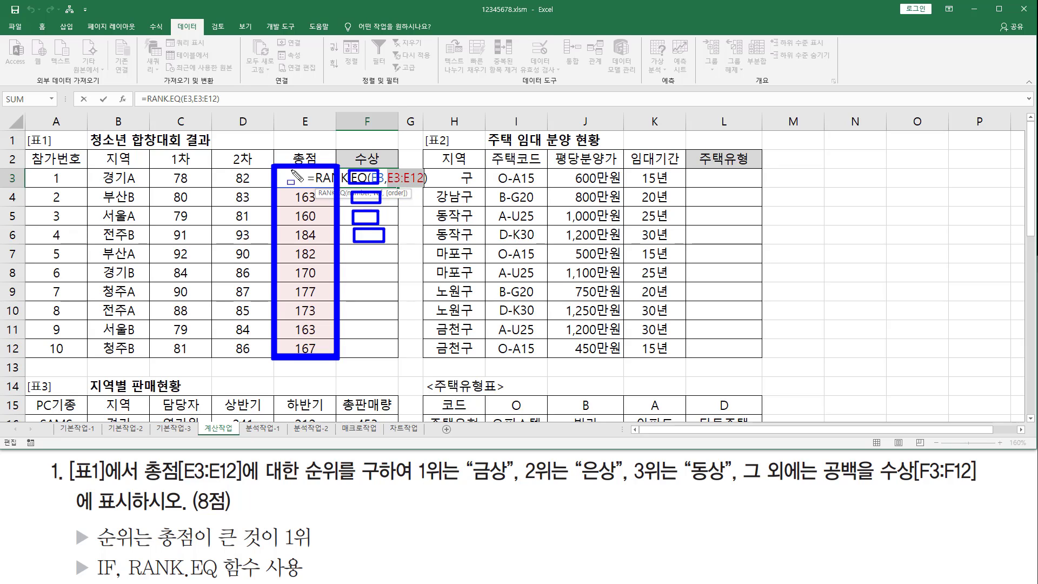
{"action": "key", "text": "Escape"}
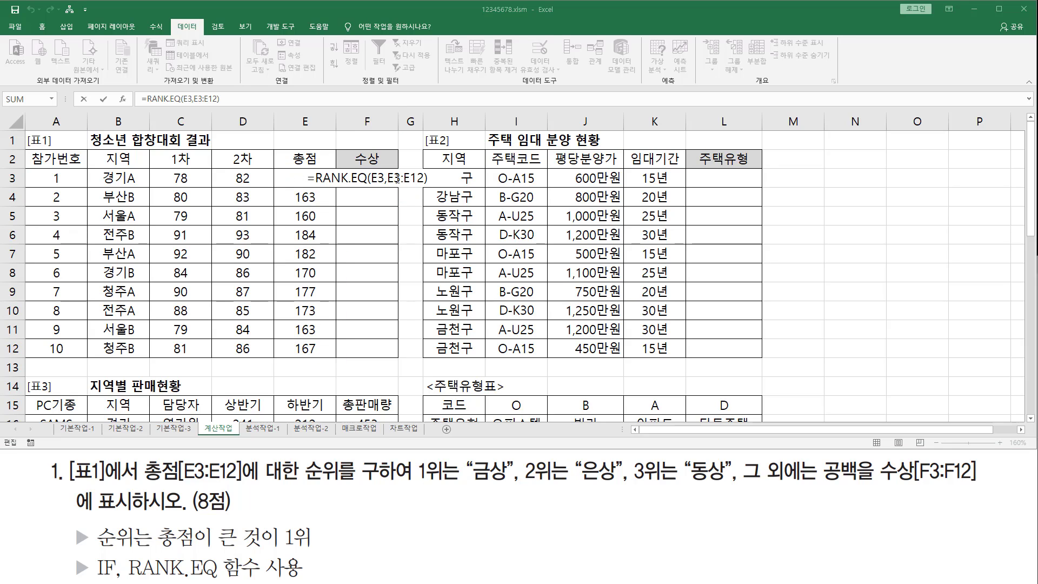
{"action": "key", "text": "F4"}
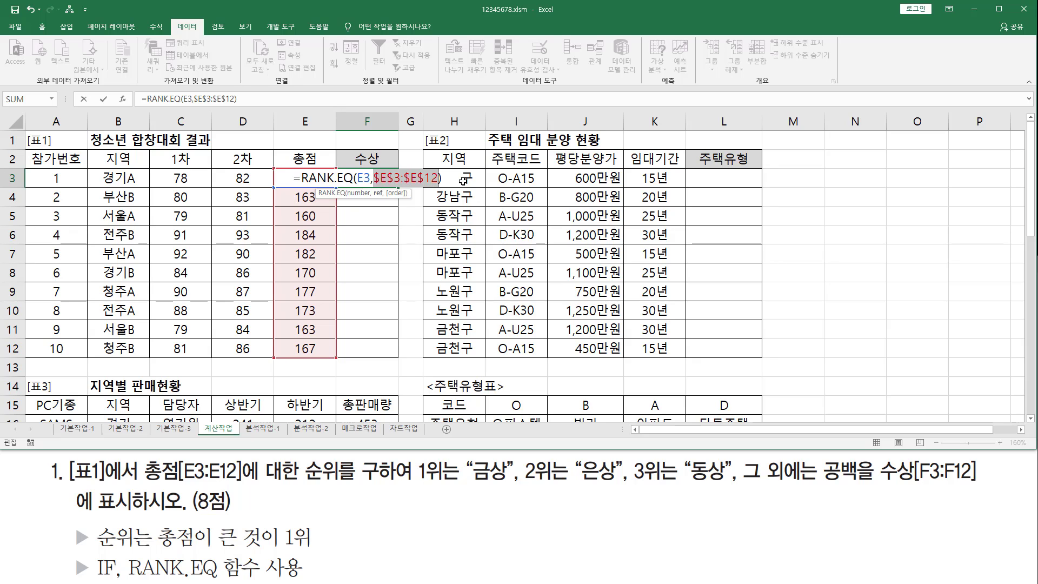
{"action": "key", "text": "Return"}
{"action": "left_click", "coordinate": [367, 179]}
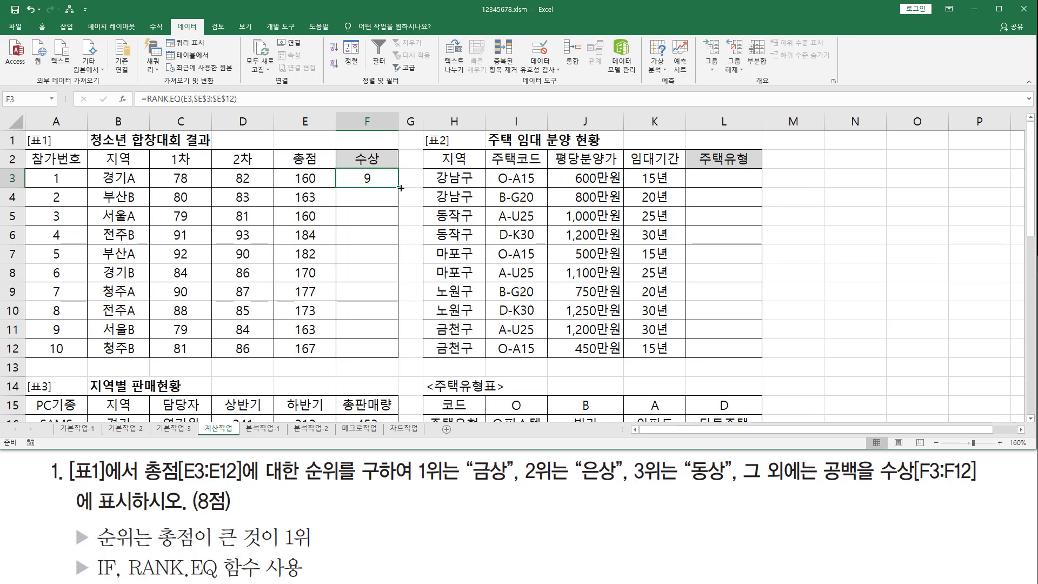
{"action": "left_click_drag", "start_coordinate": [398, 187], "coordinate": [390, 362]}
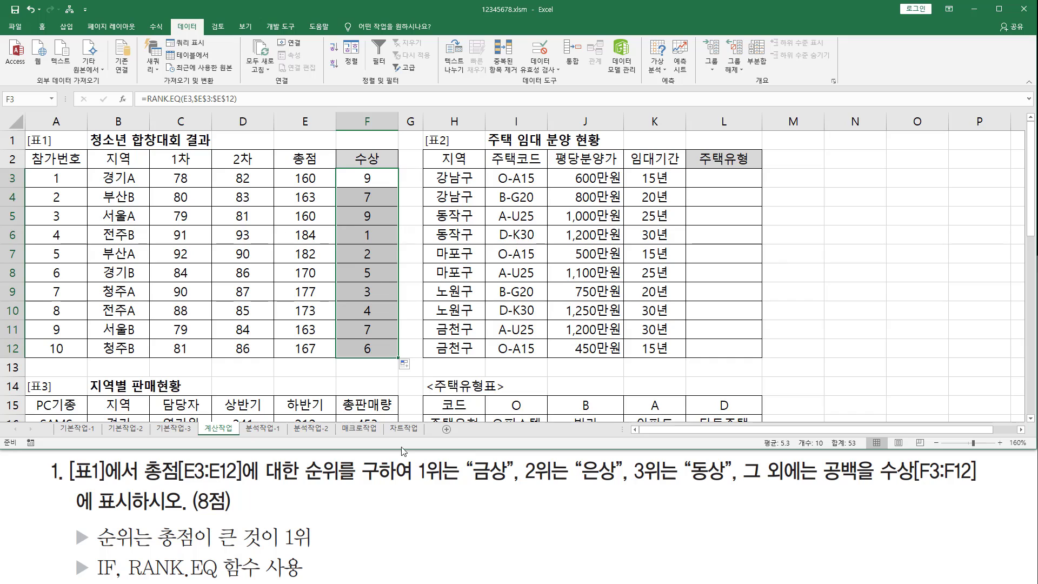
{"action": "left_click_drag", "start_coordinate": [415, 483], "coordinate": [866, 482]}
{"action": "left_click", "coordinate": [523, 481]}
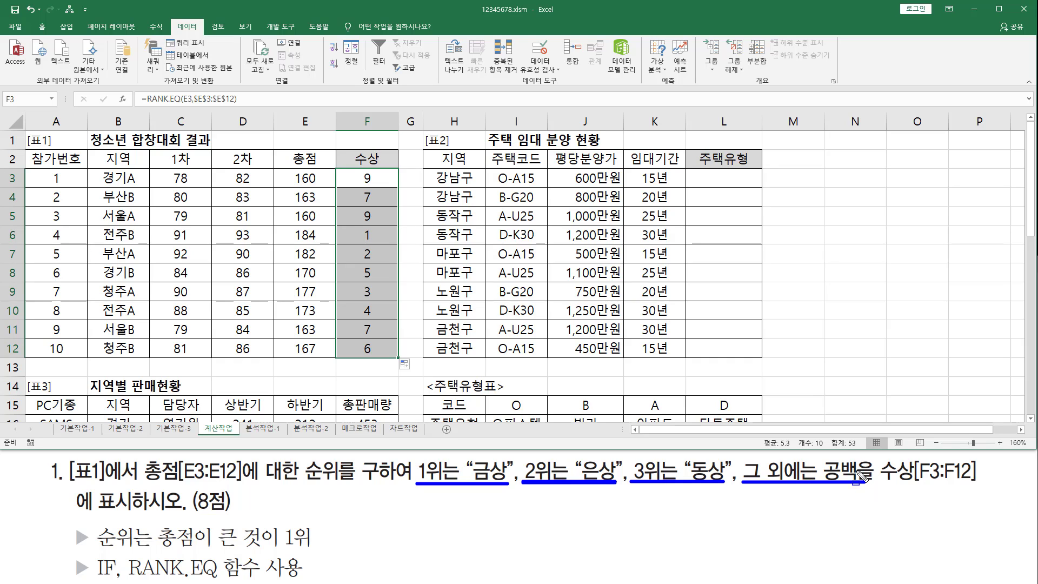
{"action": "key", "text": "Escape"}
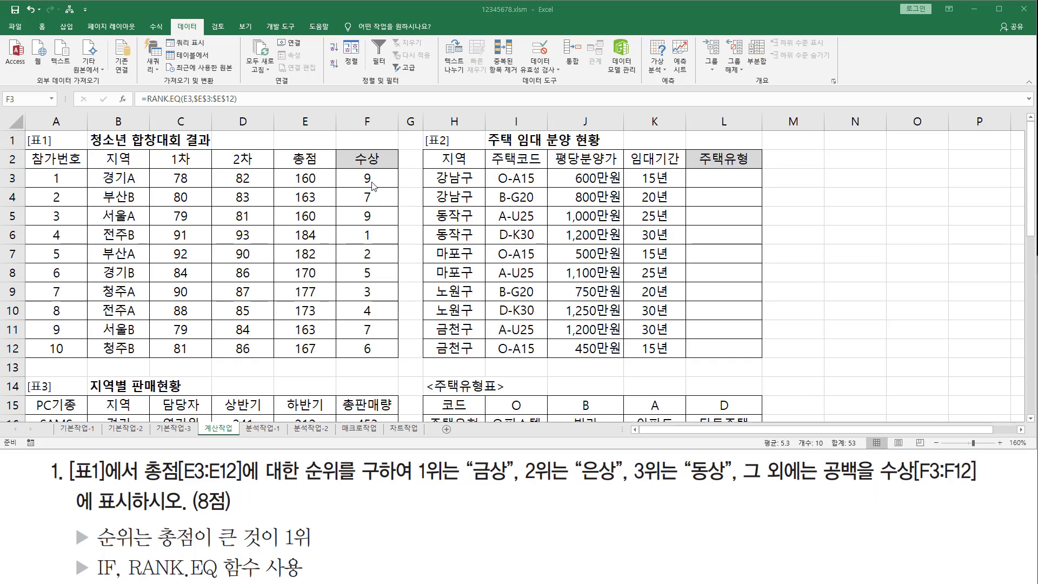
Move the RANK.EQ expression in F3's formula inside an IF function as its logical test, comparing the rank with 1
{"action": "left_click", "coordinate": [391, 177]}
{"action": "double_click", "coordinate": [367, 178]}
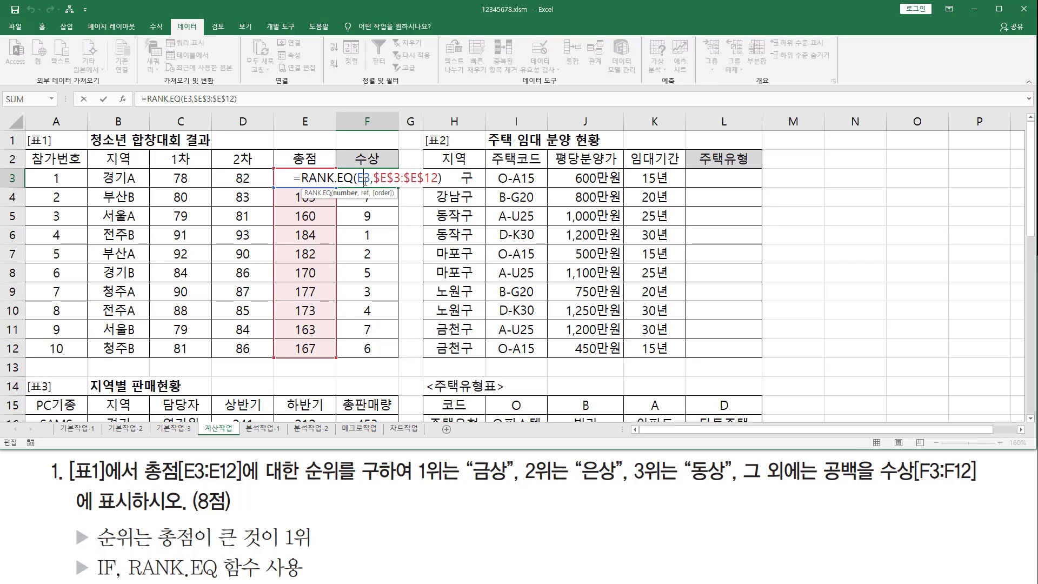
{"action": "key", "text": "Escape"}
{"action": "double_click", "coordinate": [368, 177]}
{"action": "left_click_drag", "start_coordinate": [301, 178], "coordinate": [445, 178]}
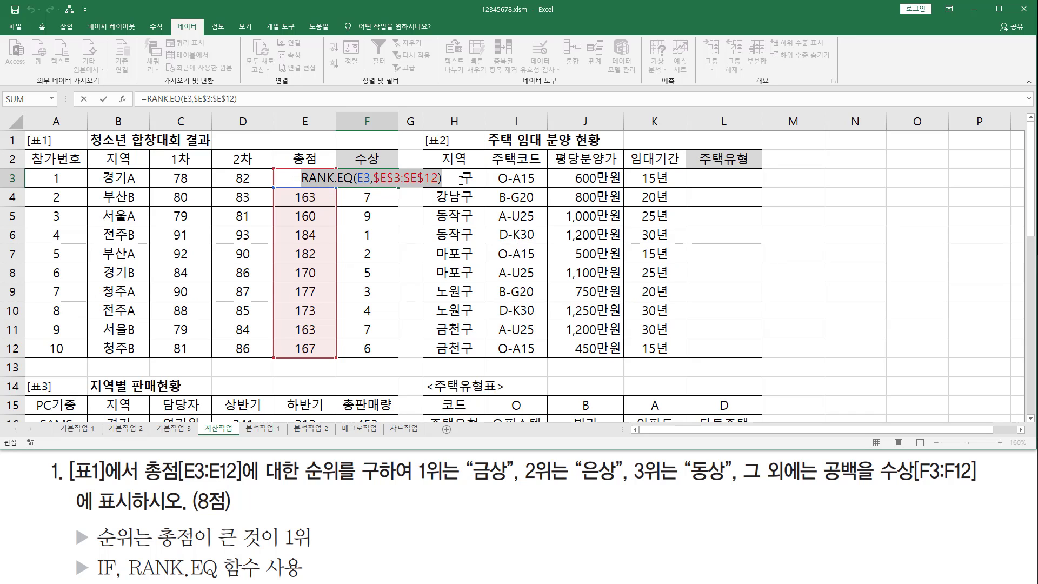
{"action": "key", "text": "ctrl+x"}
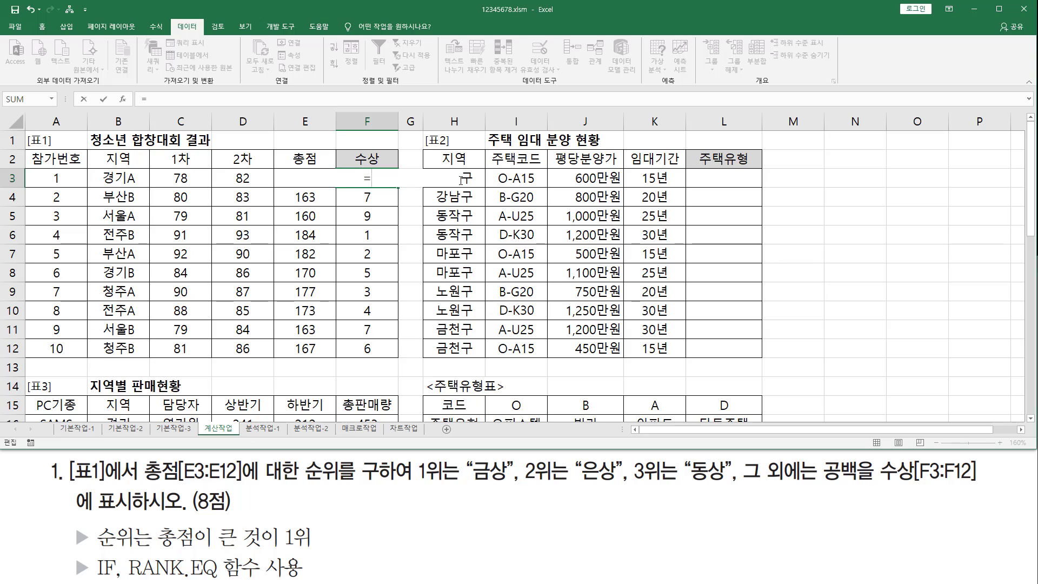
{"action": "type", "text": "if("}
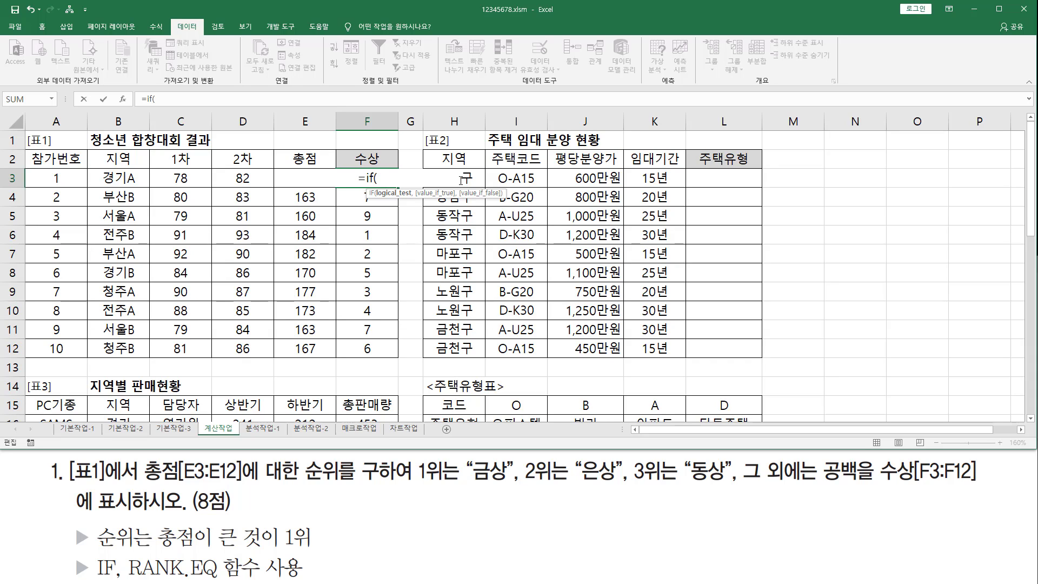
{"action": "key", "text": "ctrl+v"}
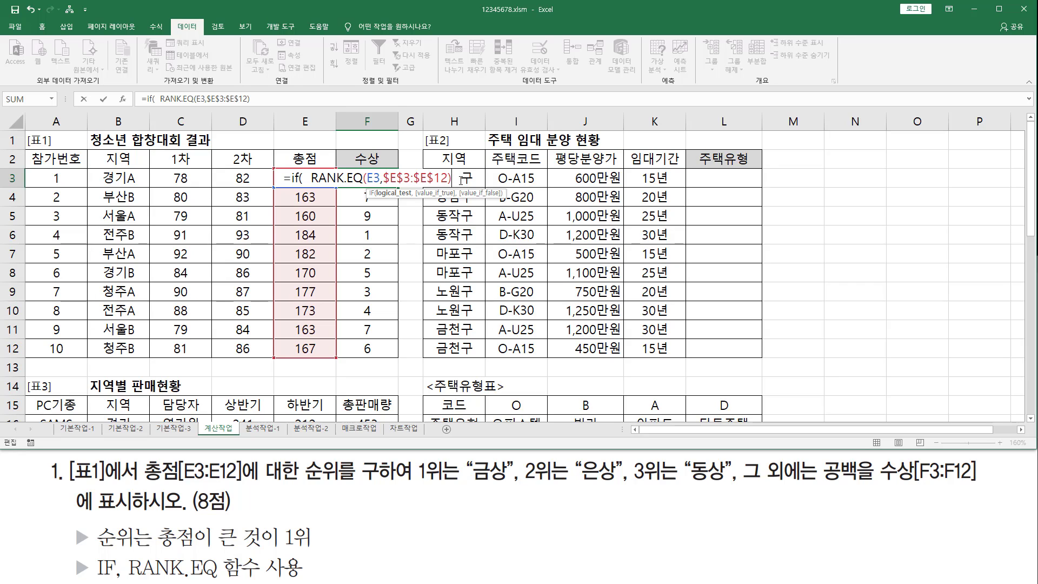
{"action": "type", "text": "=1"}
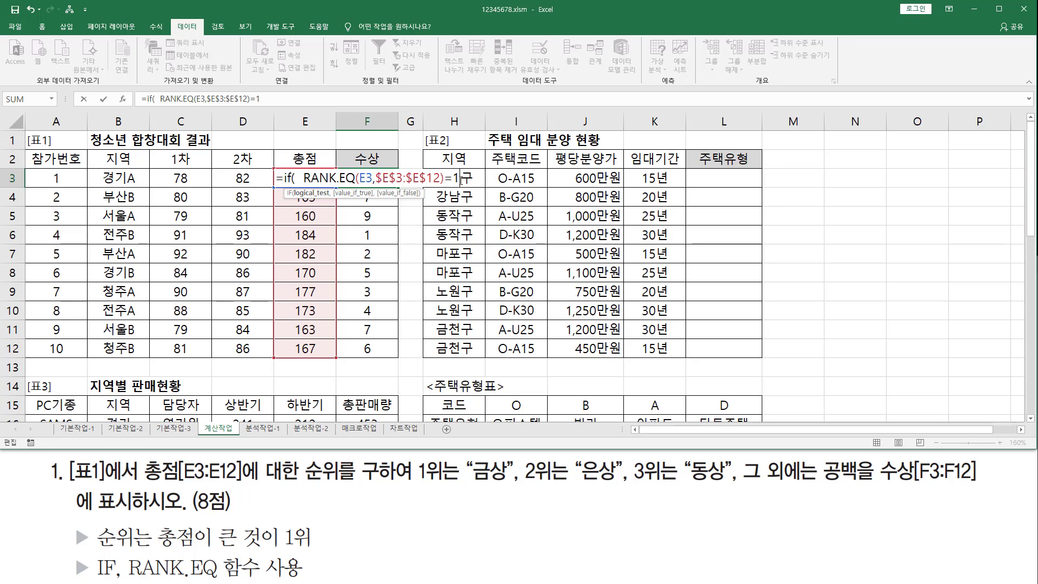
Make "금상" the true result of the IF in F3 and start a nested IF as its false result
{"action": "type", "text": ","}
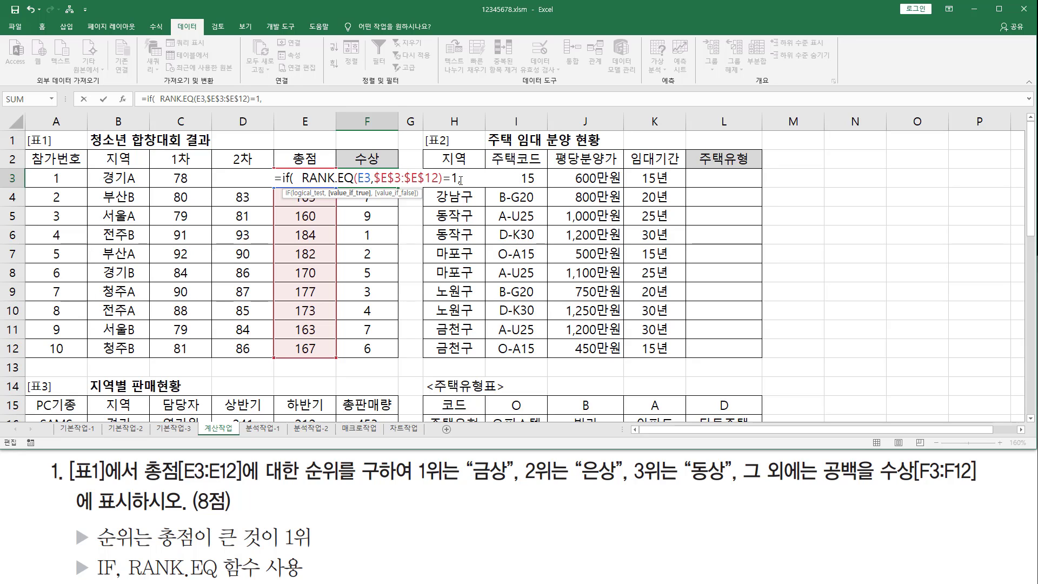
{"action": "type", "text": "\""}
{"action": "type", "text": "금"}
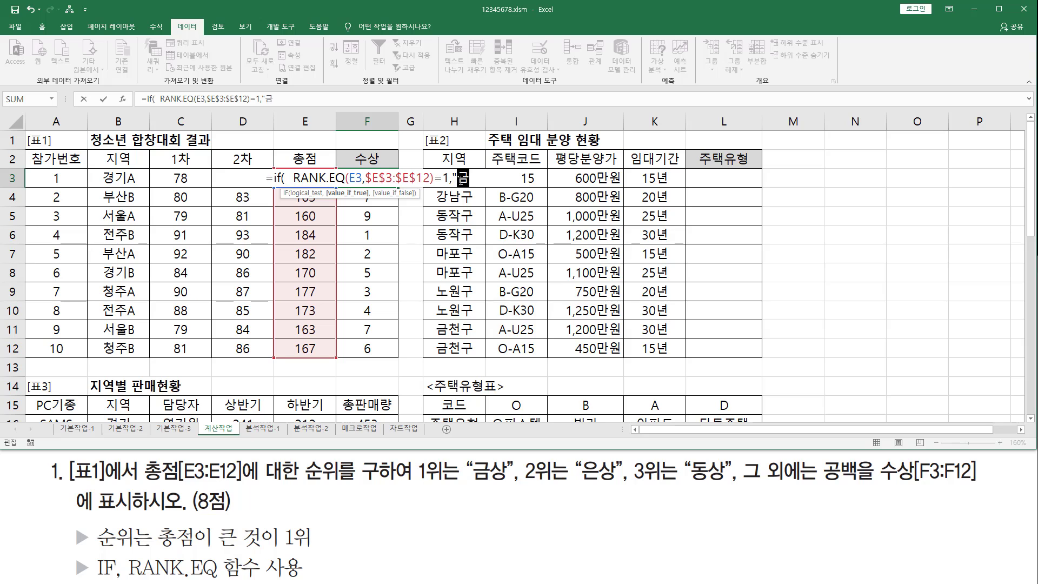
{"action": "type", "text": "상\","}
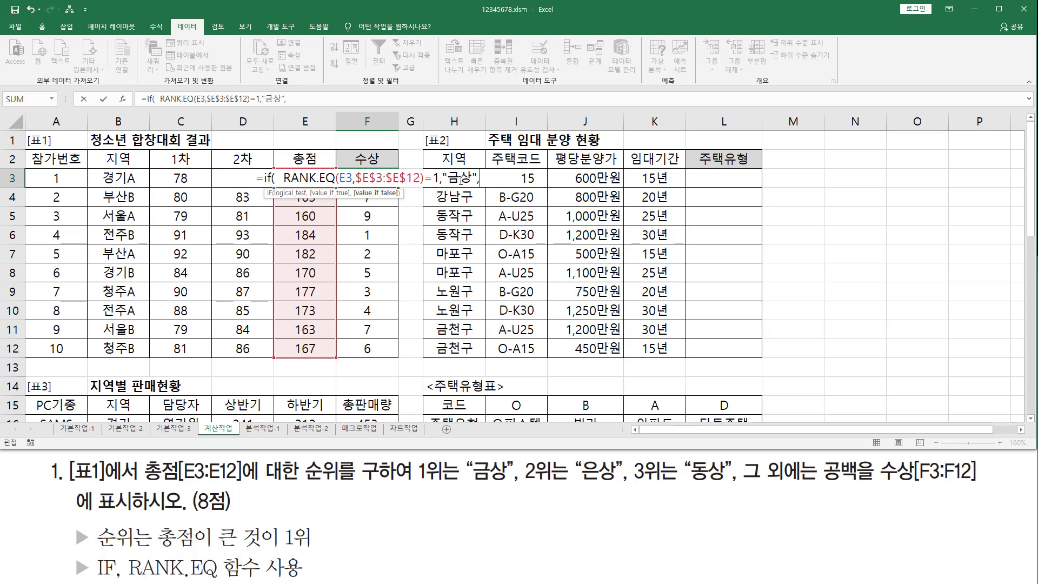
{"action": "type", "text": " if"}
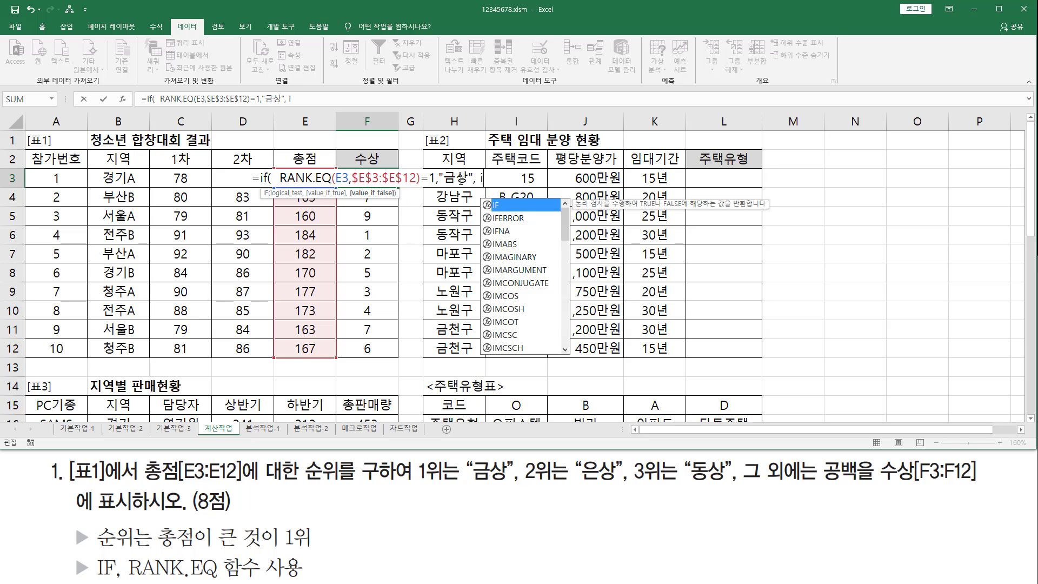
Nest a second IF in the F3 formula that returns "은상" when RANK.EQ(E3,$E$3:$E$12)=2
{"action": "type", "text": "("}
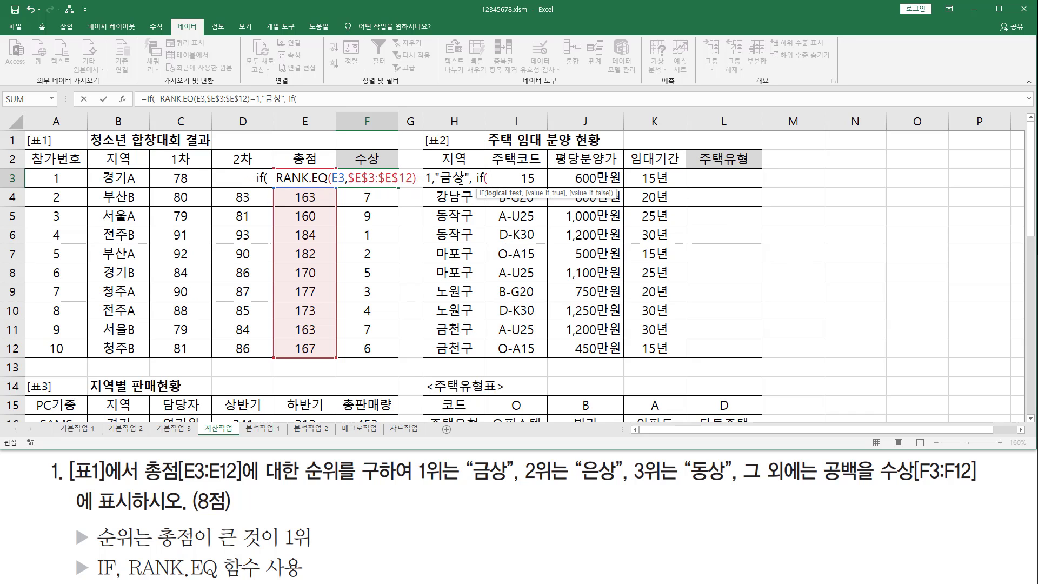
{"action": "type", "text": "RANK.EQ(E3,$E$3:$E$12)"}
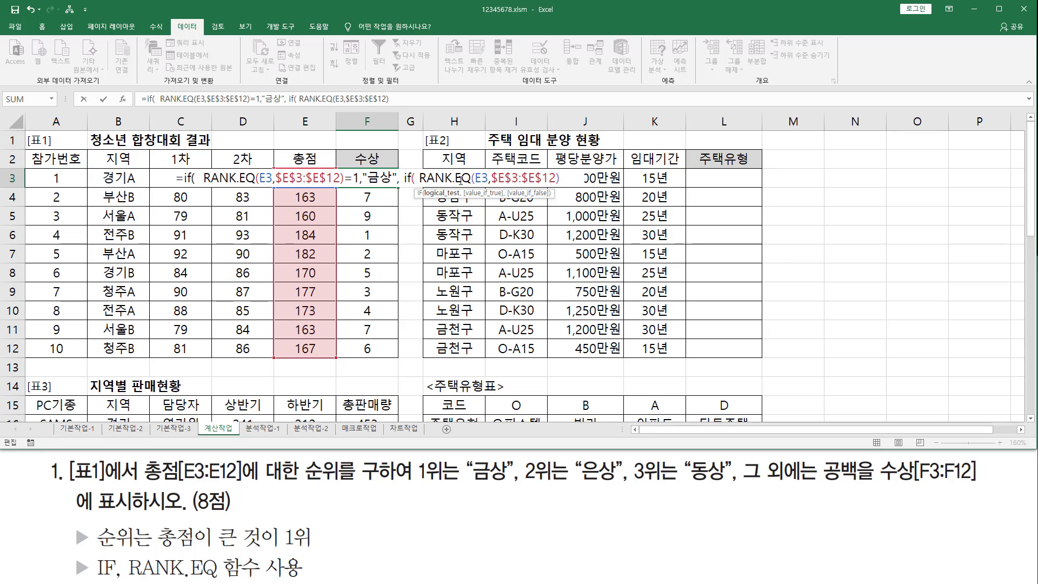
{"action": "type", "text": "=2"}
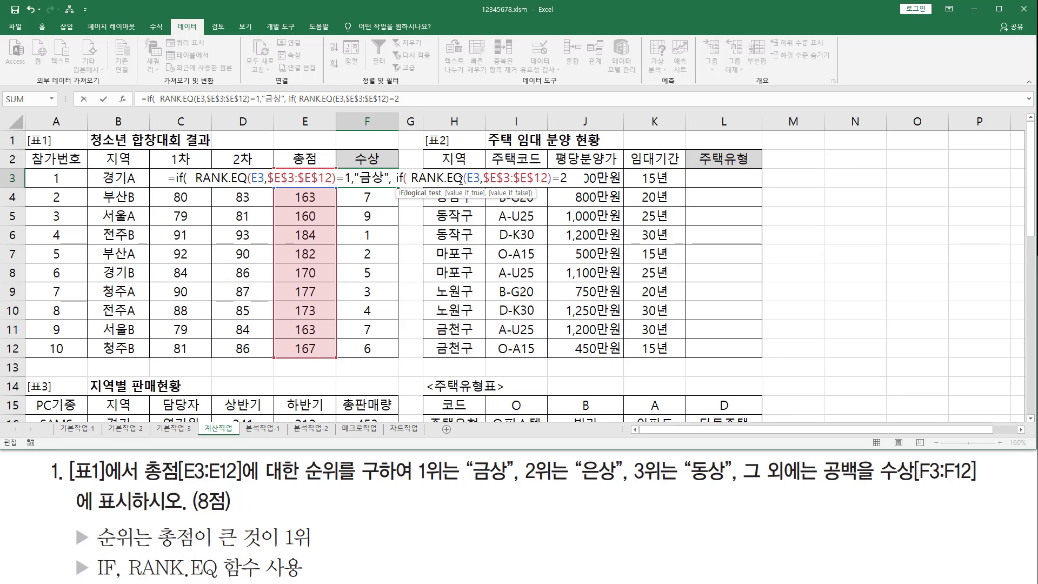
{"action": "type", "text": ","}
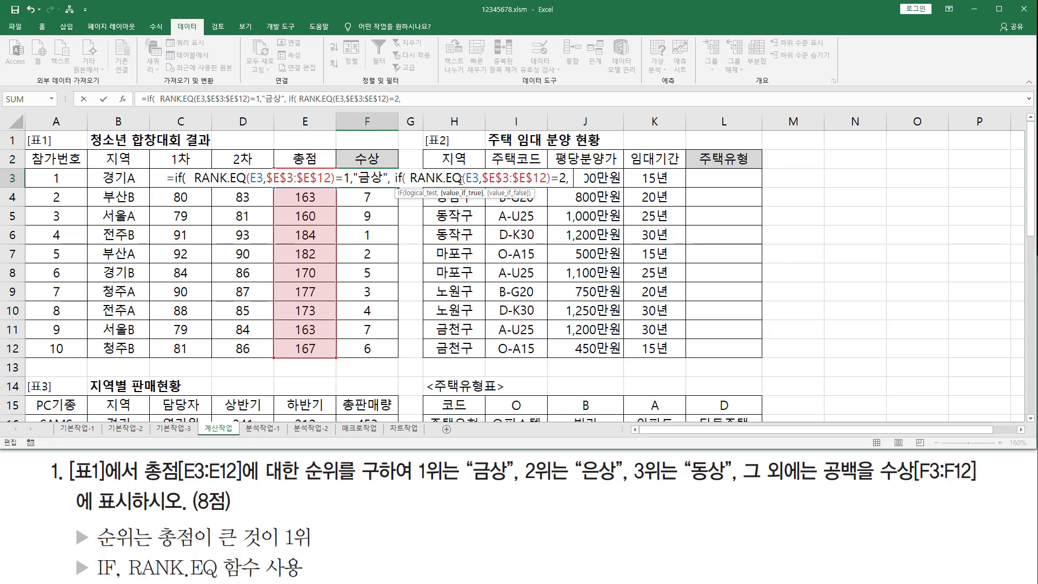
{"action": "type", "text": " \"은상"}
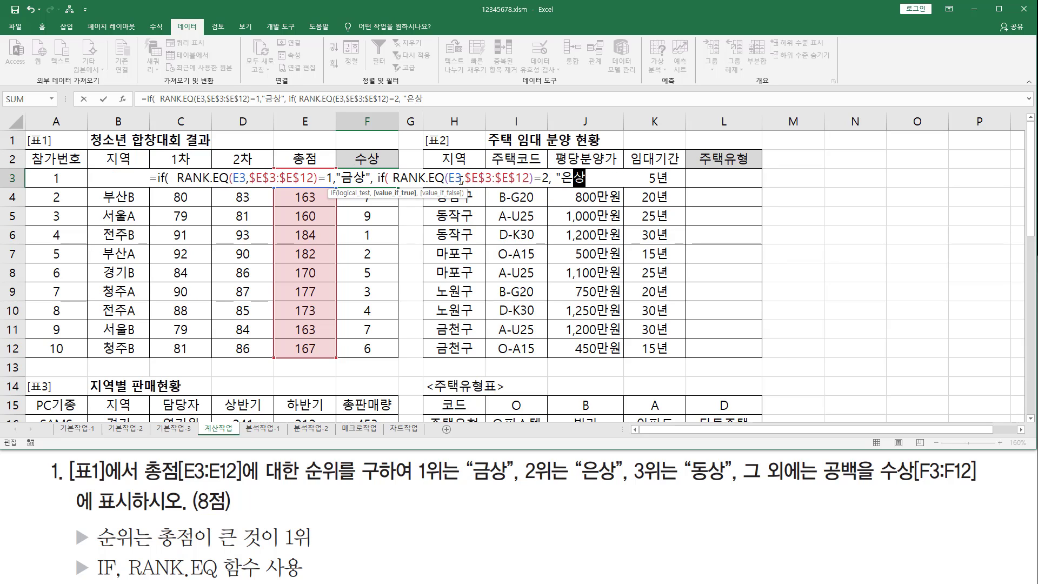
{"action": "type", "text": "\","}
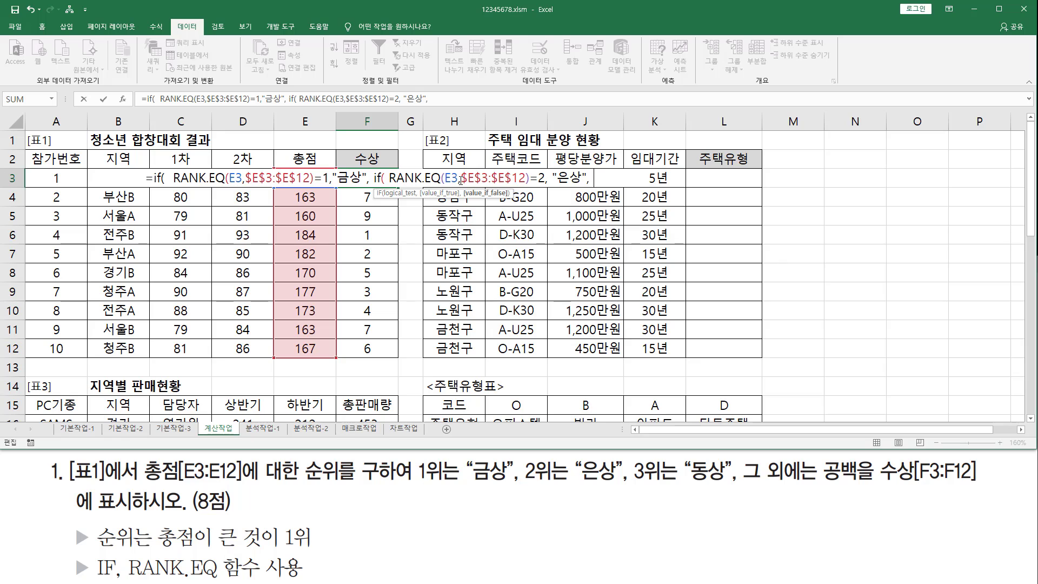
Nest a third IF in the F3 formula that returns "동상" when RANK.EQ(E3,$E$3:$E$12)=3
{"action": "type", "text": " if"}
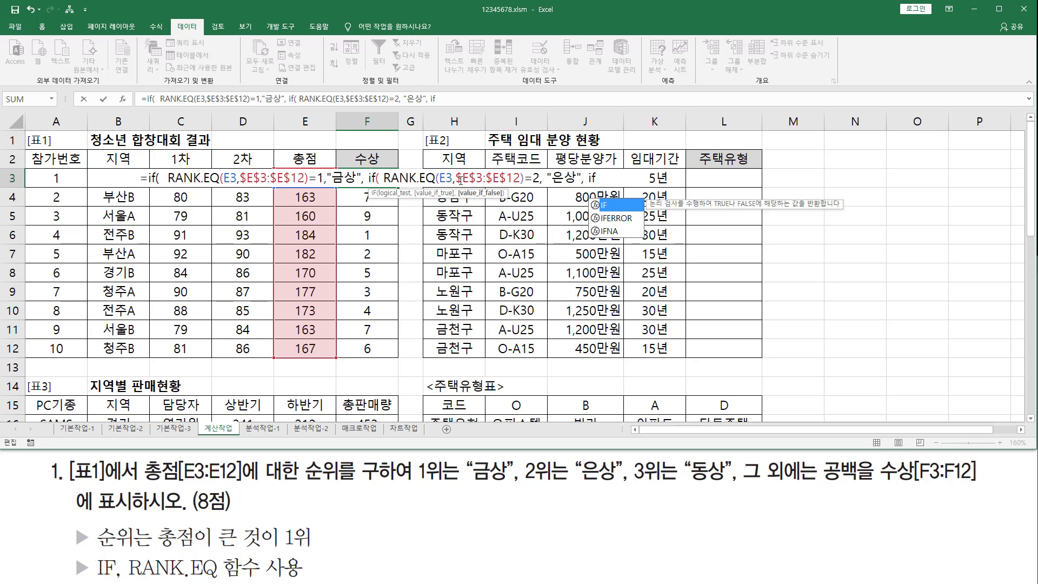
{"action": "type", "text": "("}
{"action": "type", "text": "RANK.EQ(E3,$E$3:$E$12)"}
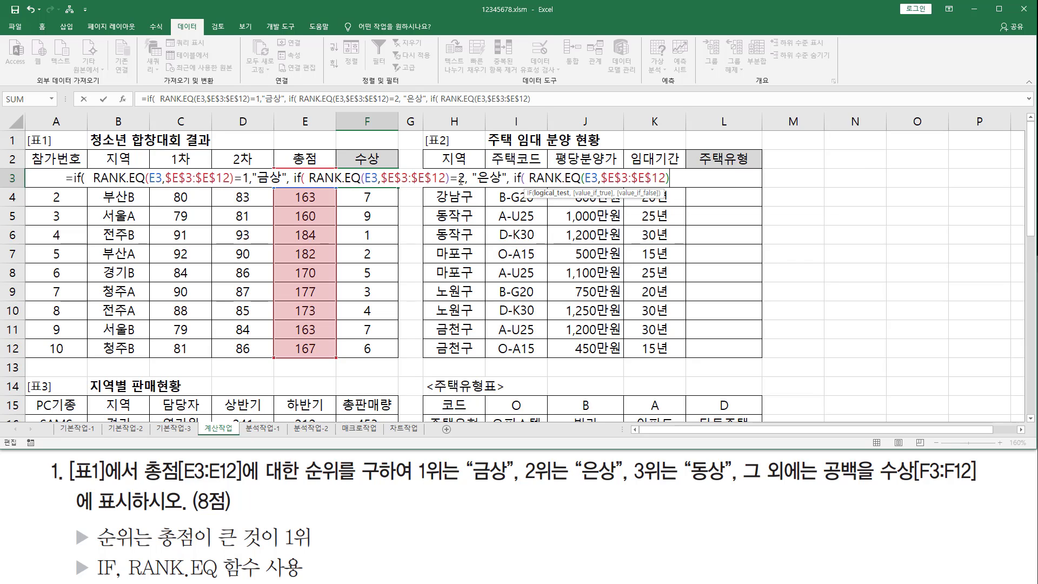
{"action": "type", "text": "=3"}
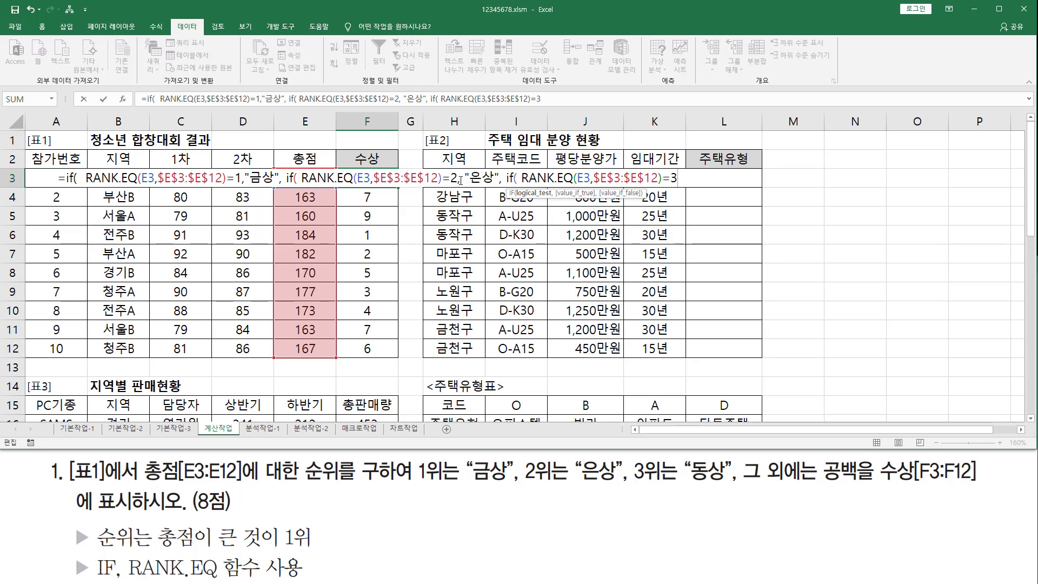
{"action": "type", "text": ", \"ehdt"}
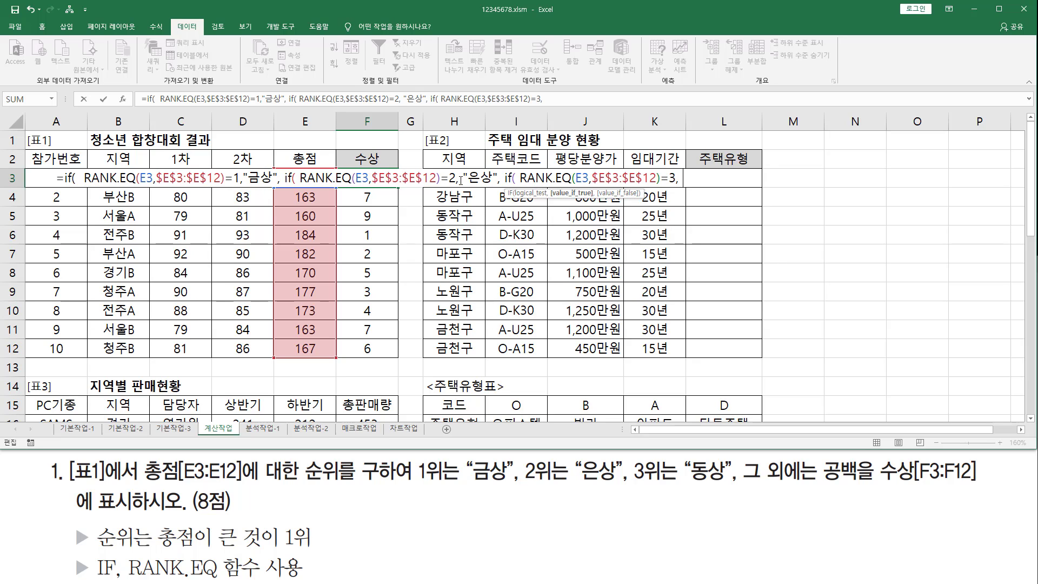
{"action": "key", "text": "BackSpace"}
{"action": "key", "text": "BackSpace"}
{"action": "key", "text": "BackSpace"}
{"action": "key", "text": "BackSpace"}
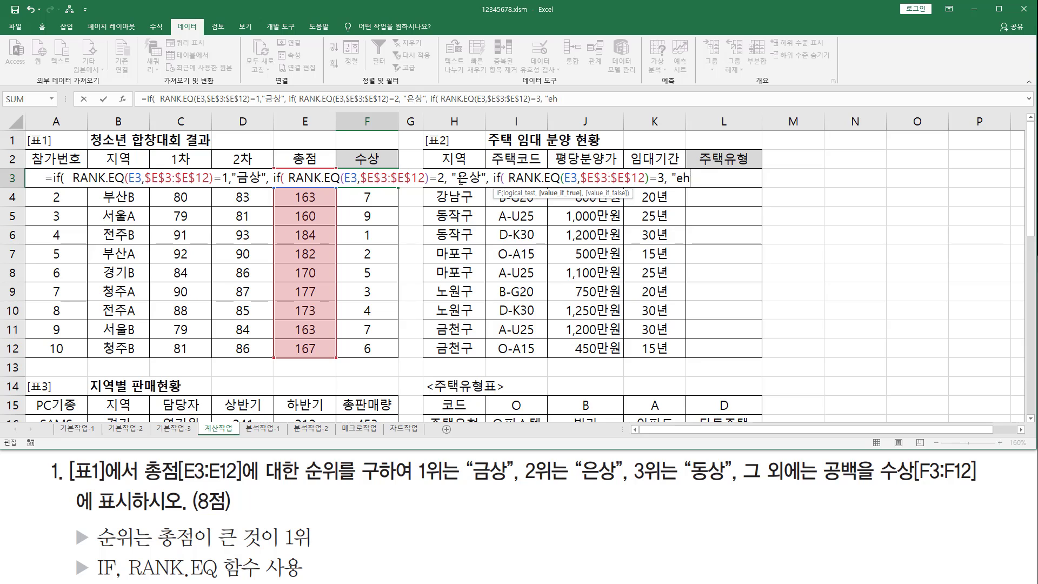
{"action": "type", "text": "동상\""}
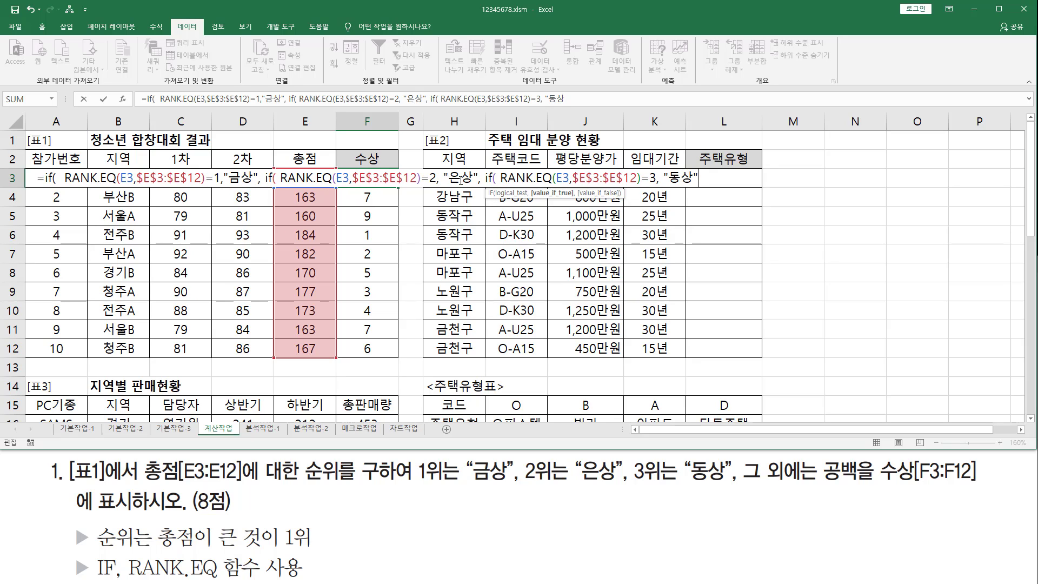
Finish the F3 formula with "" as the value for all other ranks and fill it down through F12
{"action": "type", "text": ","}
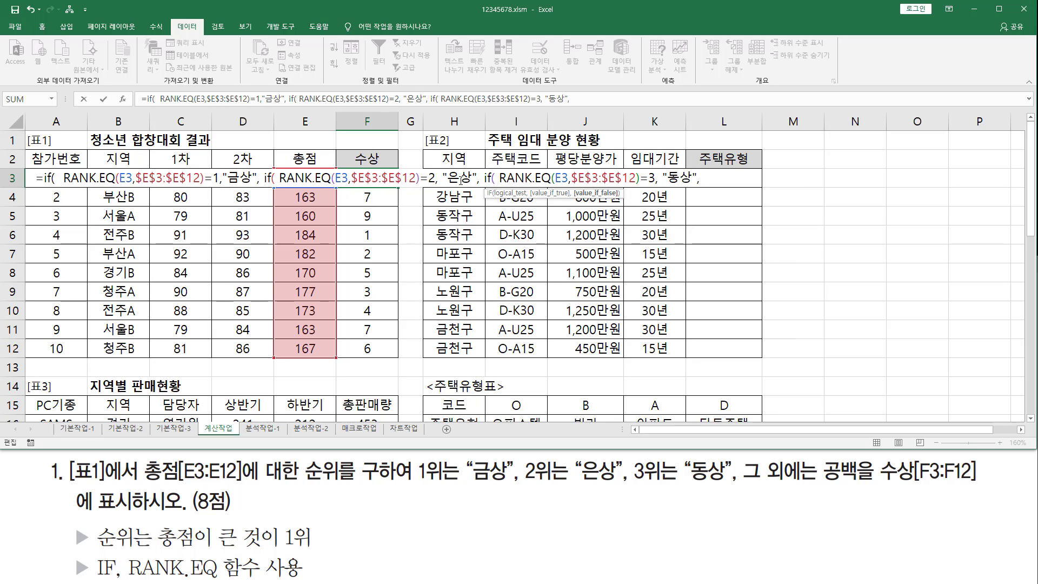
{"action": "type", "text": " \"\""}
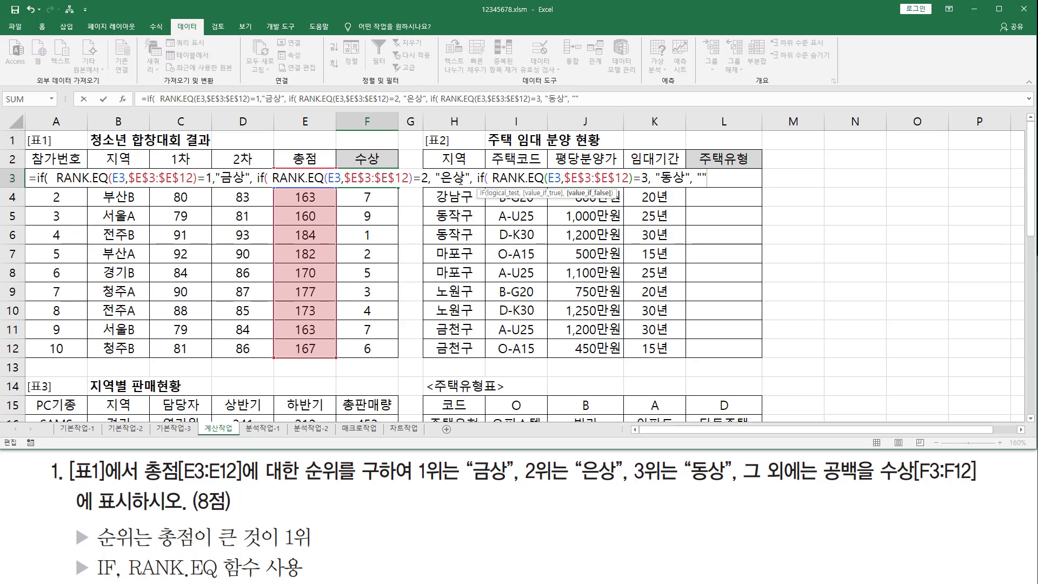
{"action": "type", "text": ")))"}
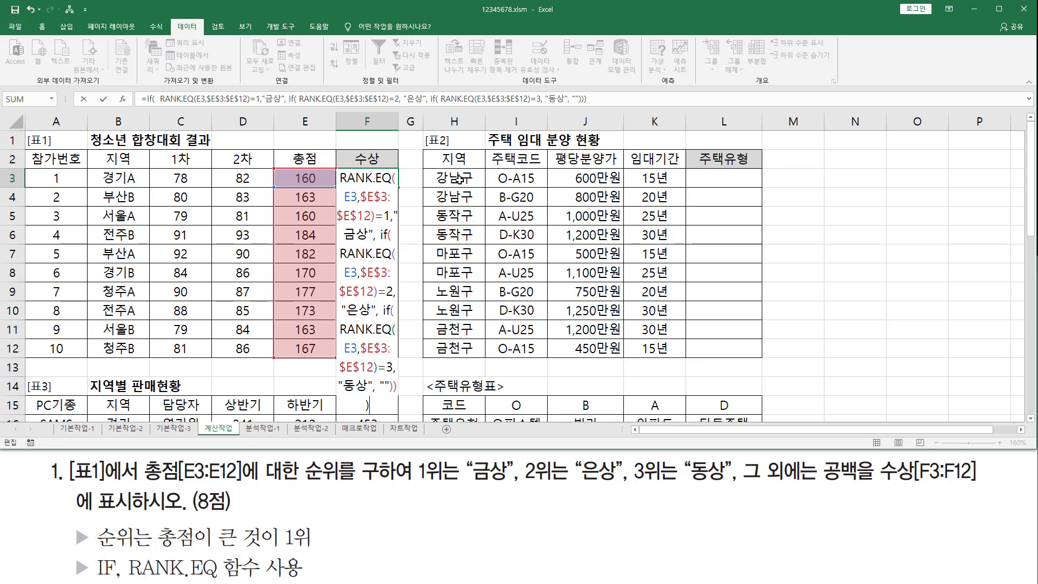
{"action": "key", "text": "Return"}
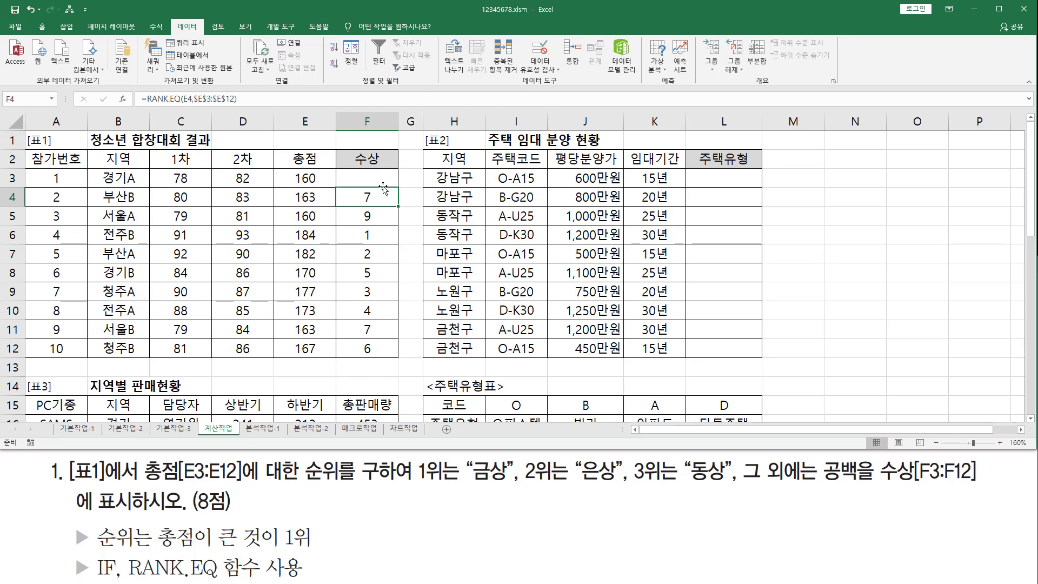
{"action": "left_click", "coordinate": [370, 177]}
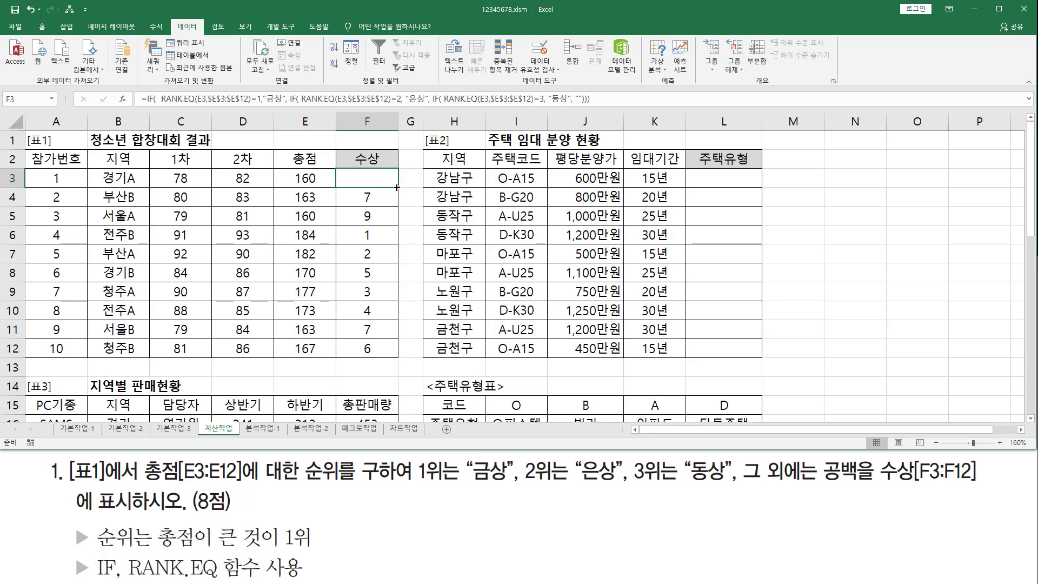
{"action": "left_click_drag", "start_coordinate": [397, 187], "coordinate": [385, 355]}
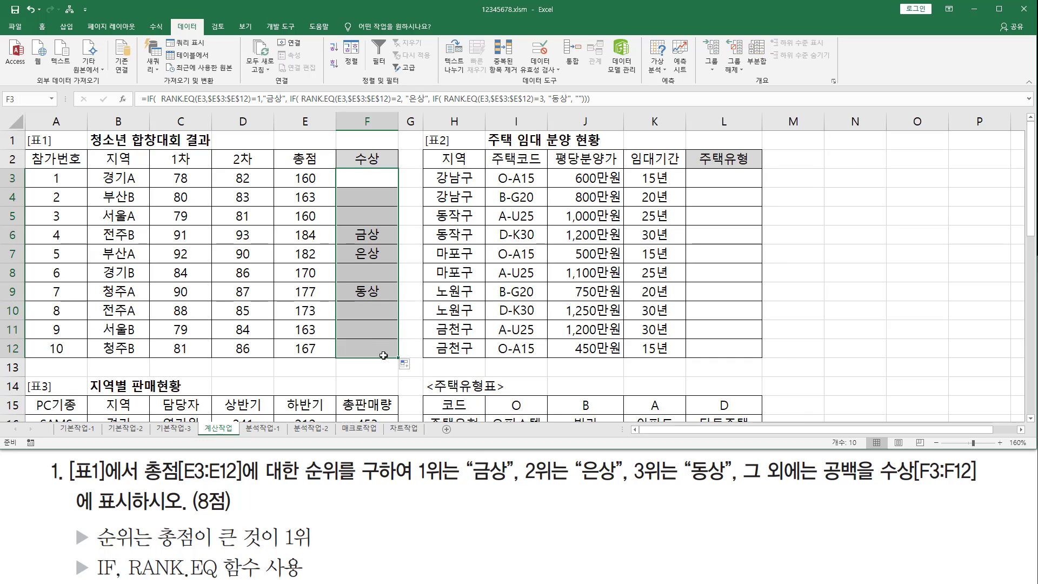
Copy the complete formula from F3 and place it as plain text in cell A13
{"action": "left_click", "coordinate": [363, 182]}
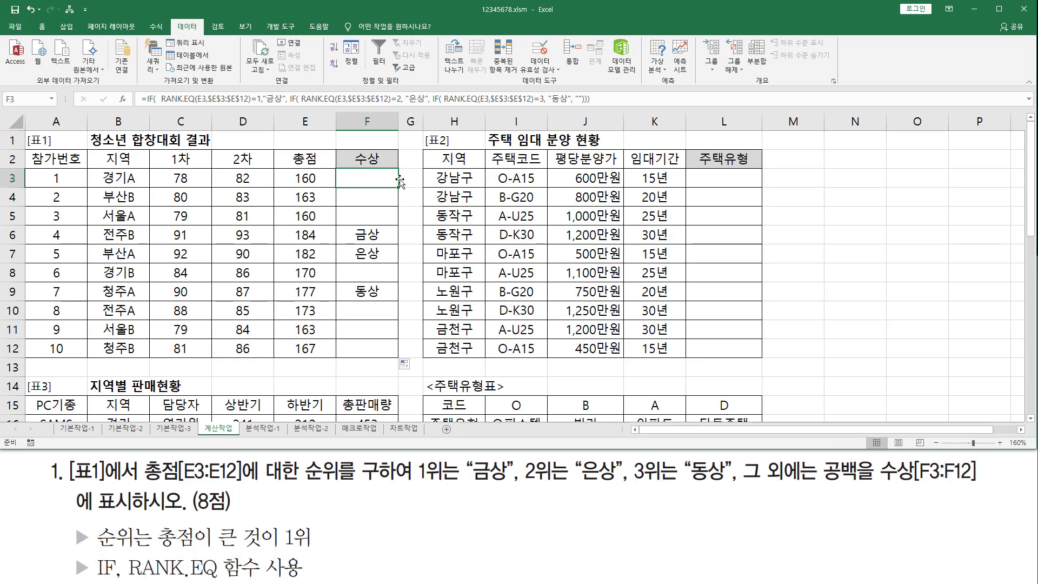
{"action": "double_click", "coordinate": [396, 179]}
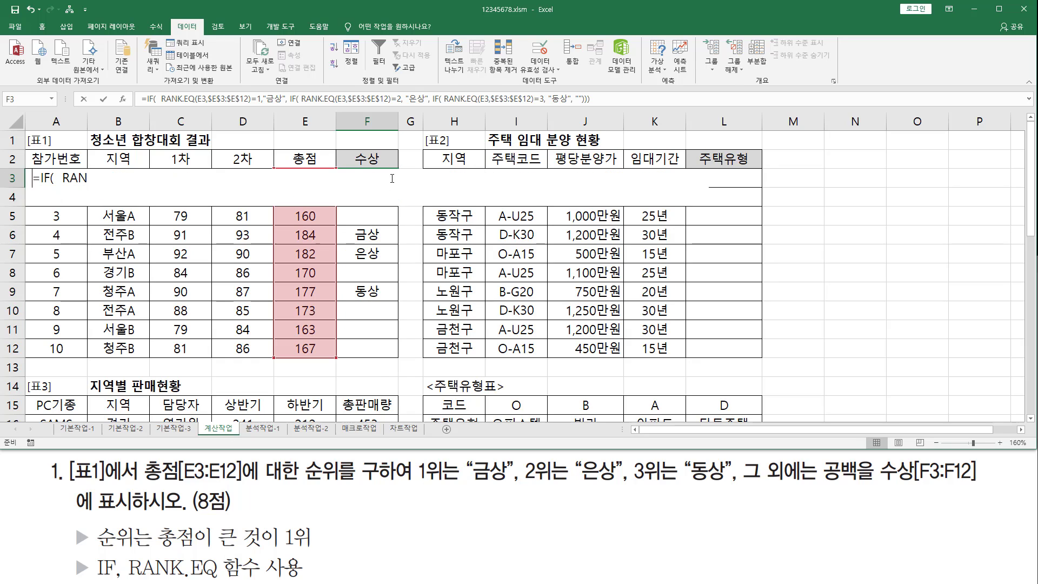
{"action": "left_click_drag", "start_coordinate": [28, 179], "coordinate": [459, 204]}
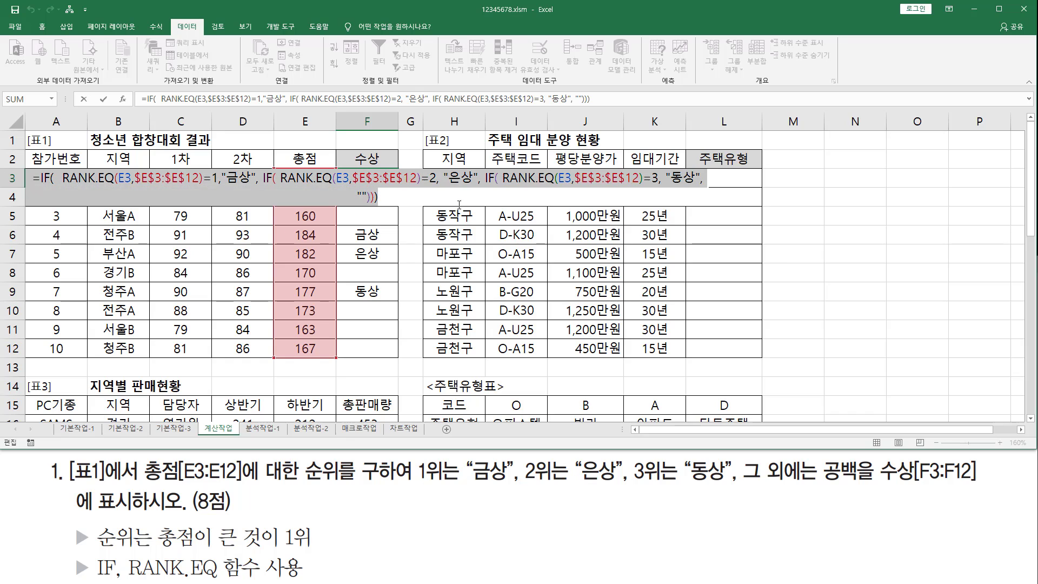
{"action": "key", "text": "ctrl+c"}
{"action": "key", "text": "Escape"}
{"action": "left_click", "coordinate": [54, 367]}
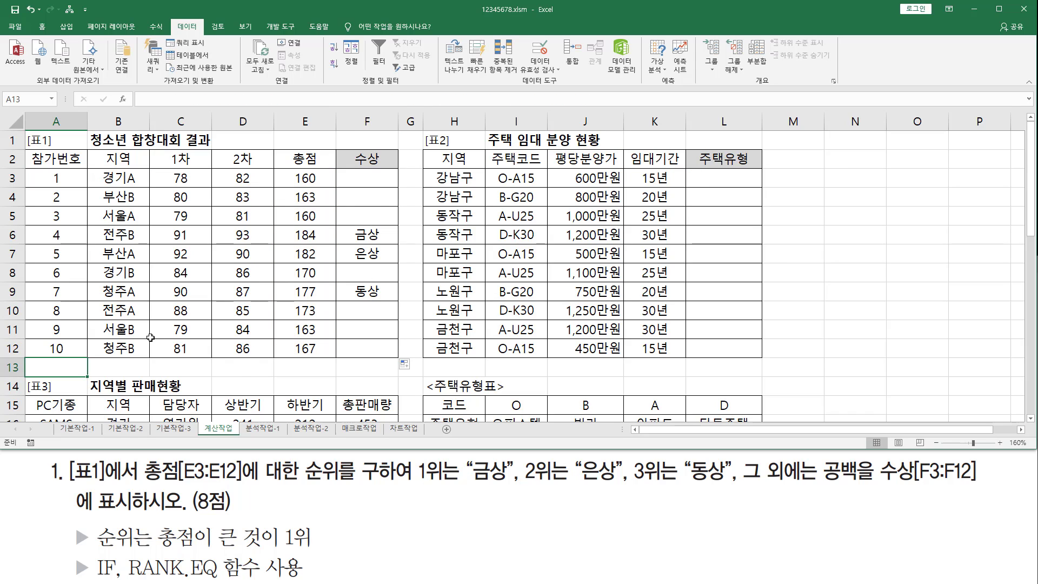
{"action": "key", "text": "ctrl+v"}
{"action": "key", "text": "Return"}
{"action": "left_click", "coordinate": [52, 373]}
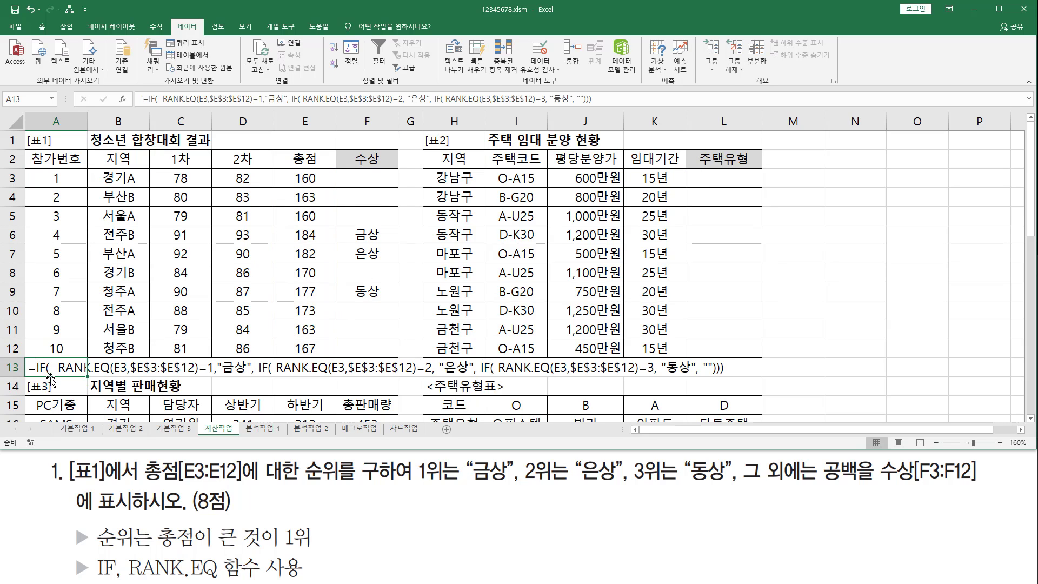
{"action": "left_click", "coordinate": [271, 389]}
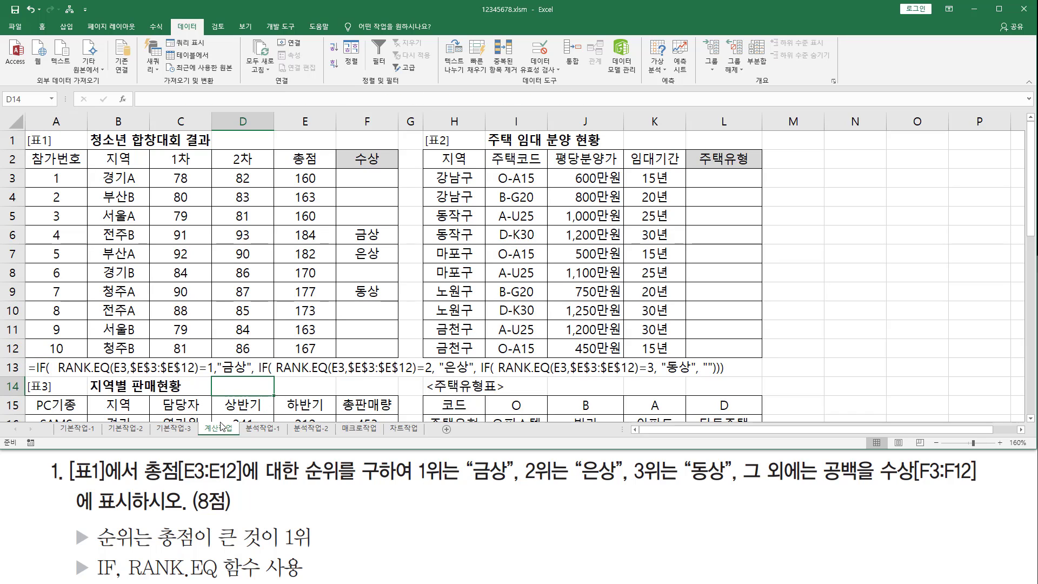
{"action": "key", "text": "ctrl+2"}
{"action": "left_click_drag", "start_coordinate": [34, 376], "coordinate": [212, 377]}
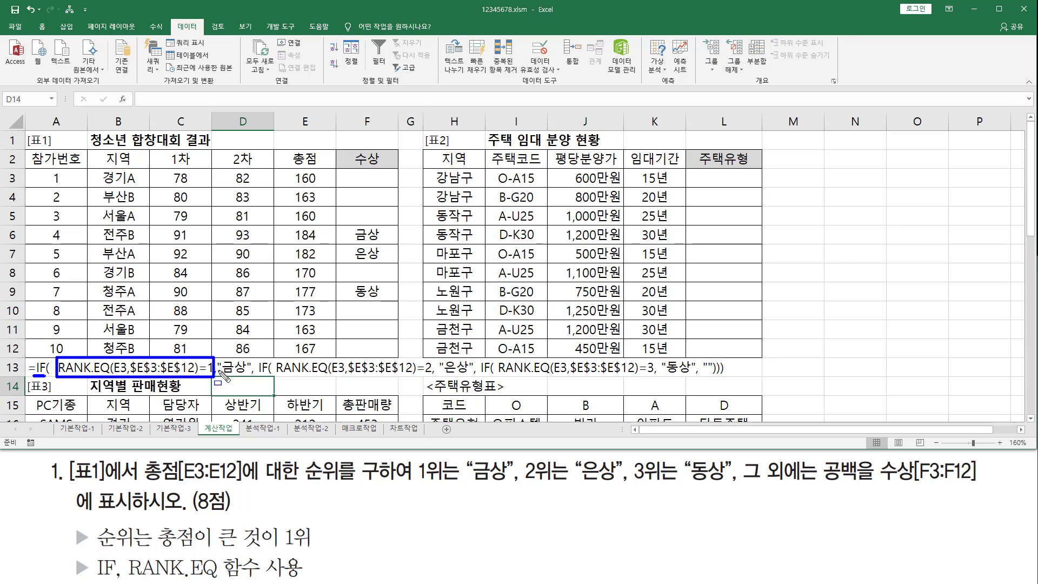
{"action": "left_click_drag", "start_coordinate": [219, 372], "coordinate": [247, 373]}
{"action": "mouse_move", "coordinate": [255, 350]}
{"action": "left_mouse_down"}
{"action": "mouse_move", "coordinate": [272, 382]}
{"action": "mouse_move", "coordinate": [720, 384]}
{"action": "left_mouse_up"}
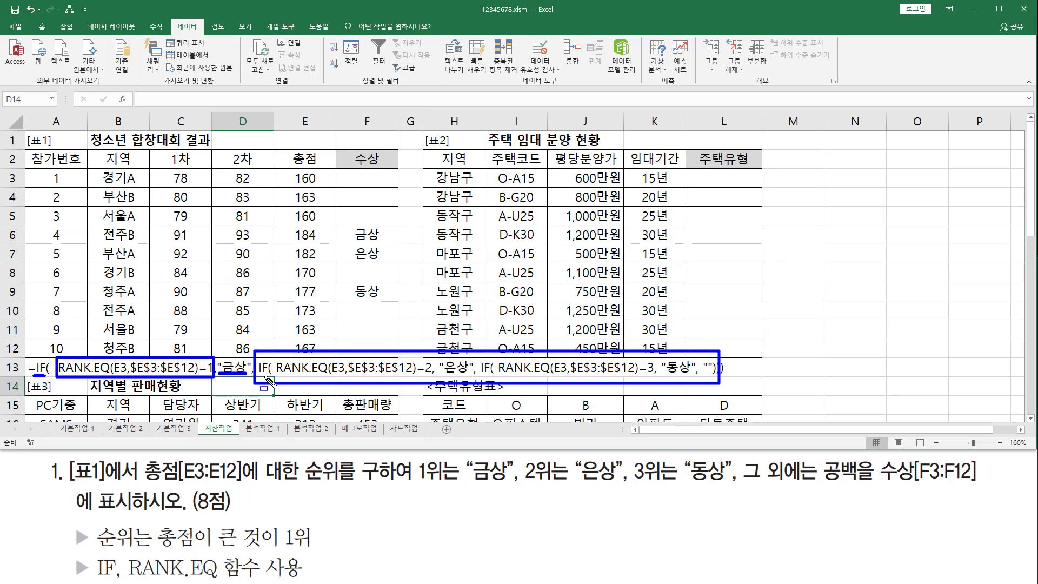
{"action": "mouse_move", "coordinate": [260, 373]}
{"action": "left_mouse_down"}
{"action": "mouse_move", "coordinate": [433, 376]}
{"action": "mouse_move", "coordinate": [433, 361]}
{"action": "left_mouse_up"}
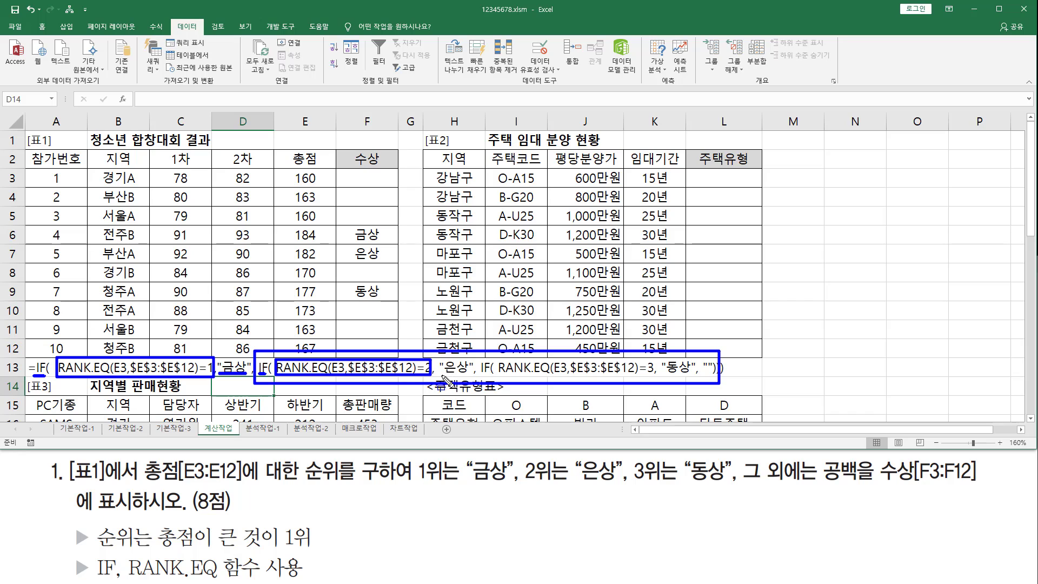
{"action": "left_click_drag", "start_coordinate": [441, 374], "coordinate": [466, 375]}
{"action": "key", "text": "r"}
{"action": "mouse_move", "coordinate": [481, 357]}
{"action": "left_mouse_down"}
{"action": "mouse_move", "coordinate": [493, 383]}
{"action": "mouse_move", "coordinate": [717, 384]}
{"action": "left_mouse_up"}
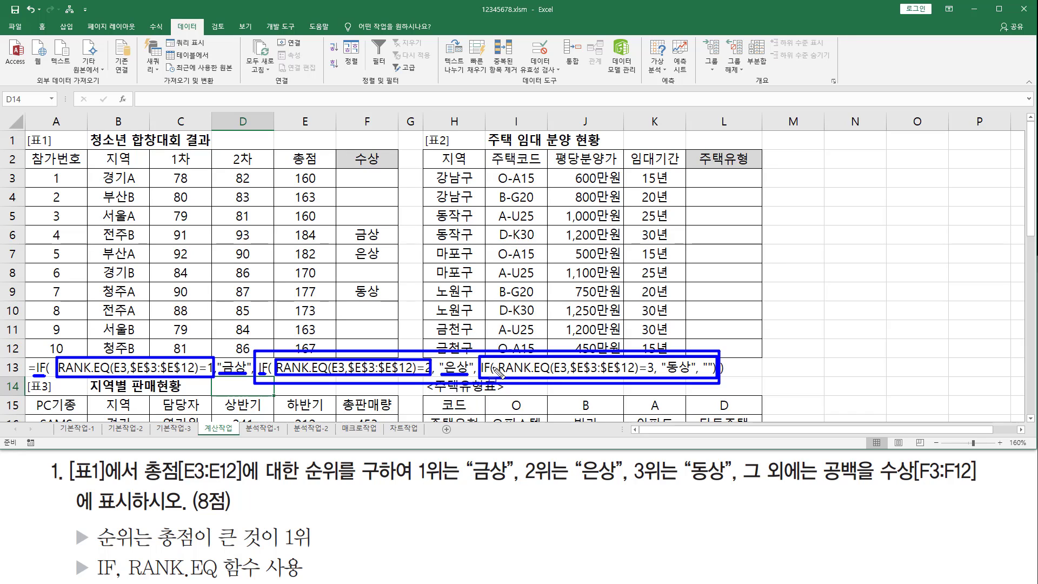
{"action": "left_click_drag", "start_coordinate": [498, 377], "coordinate": [652, 376]}
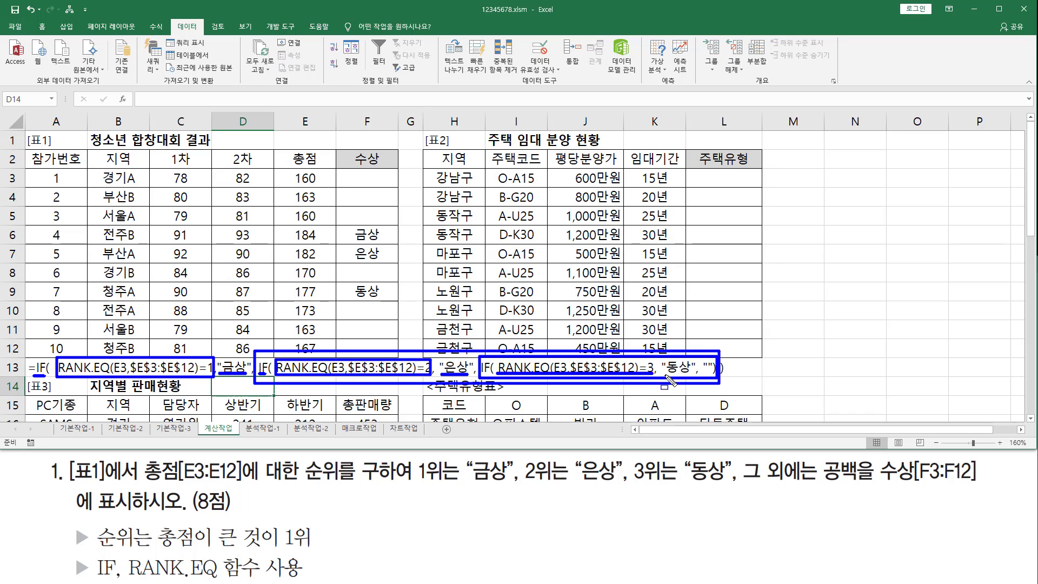
{"action": "left_click_drag", "start_coordinate": [664, 373], "coordinate": [687, 373]}
{"action": "left_click_drag", "start_coordinate": [711, 378], "coordinate": [718, 380]}
{"action": "key", "text": "Escape"}
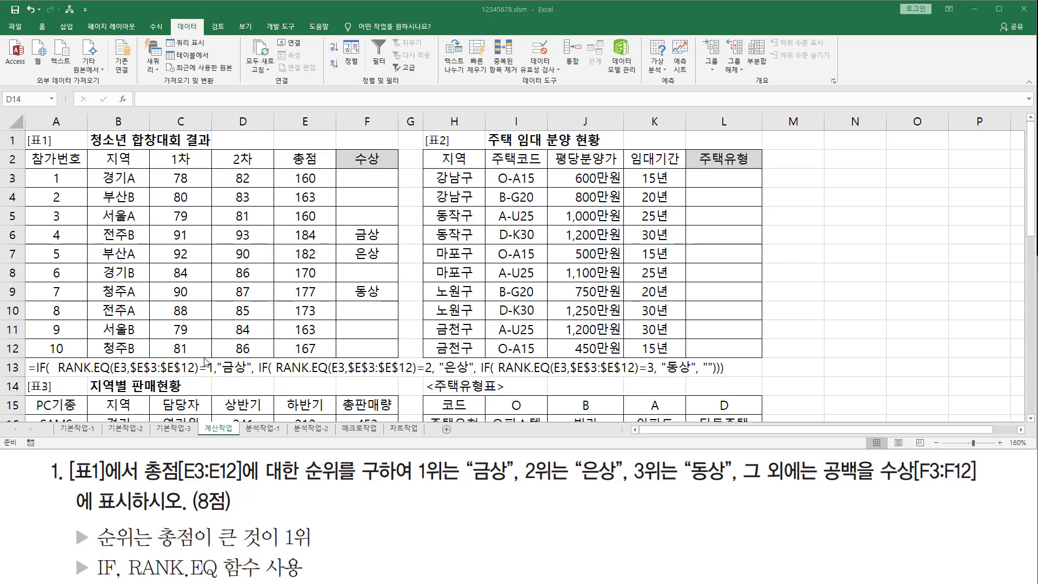
{"action": "key", "text": "ctrl+shift+d"}
{"action": "mouse_move", "coordinate": [54, 354]}
{"action": "left_mouse_down"}
{"action": "mouse_move", "coordinate": [204, 381]}
{"action": "mouse_move", "coordinate": [726, 369]}
{"action": "left_mouse_up"}
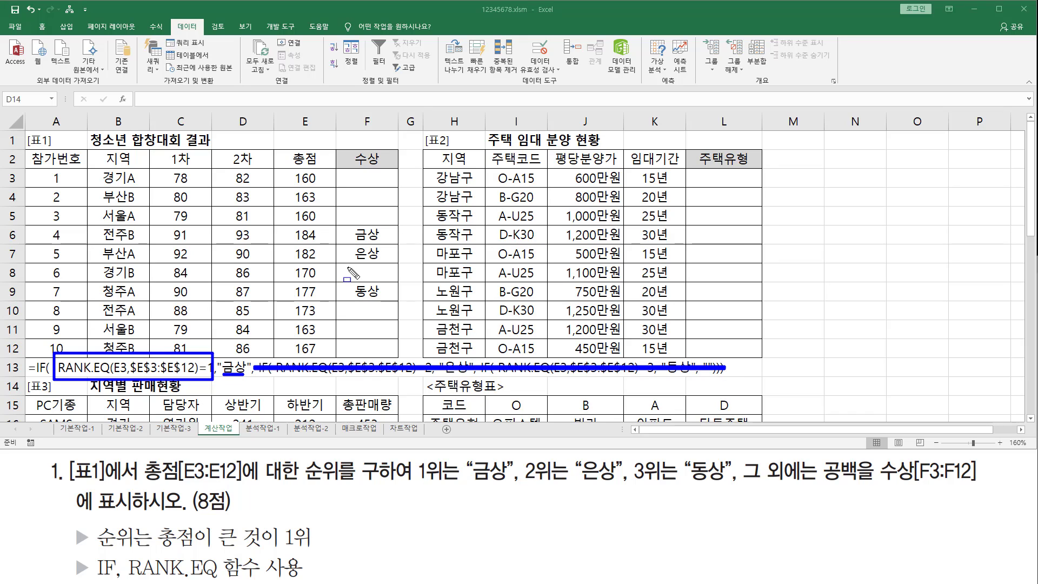
{"action": "key", "text": "Escape"}
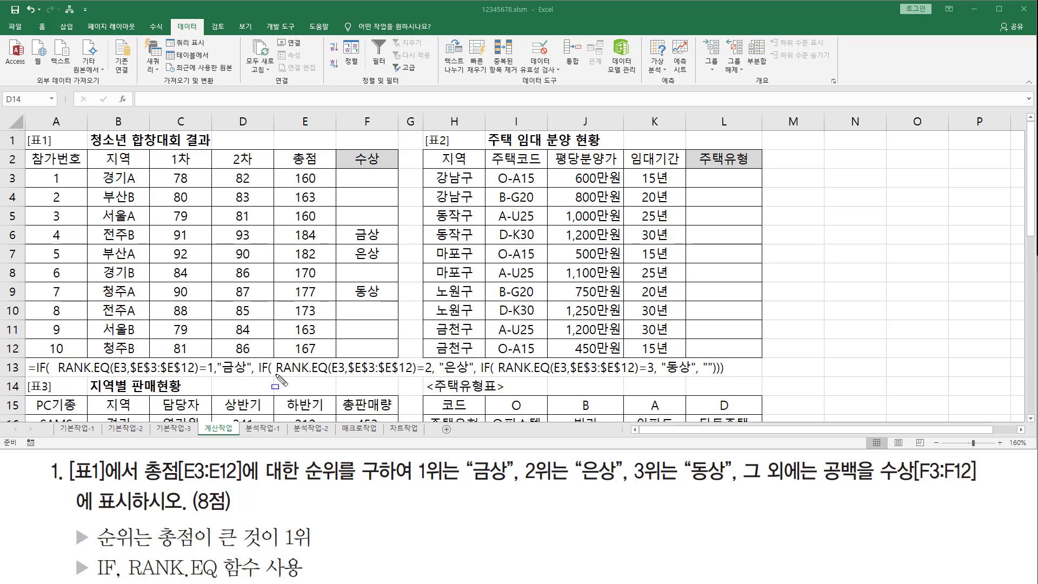
{"action": "left_click_drag", "start_coordinate": [274, 373], "coordinate": [434, 373]}
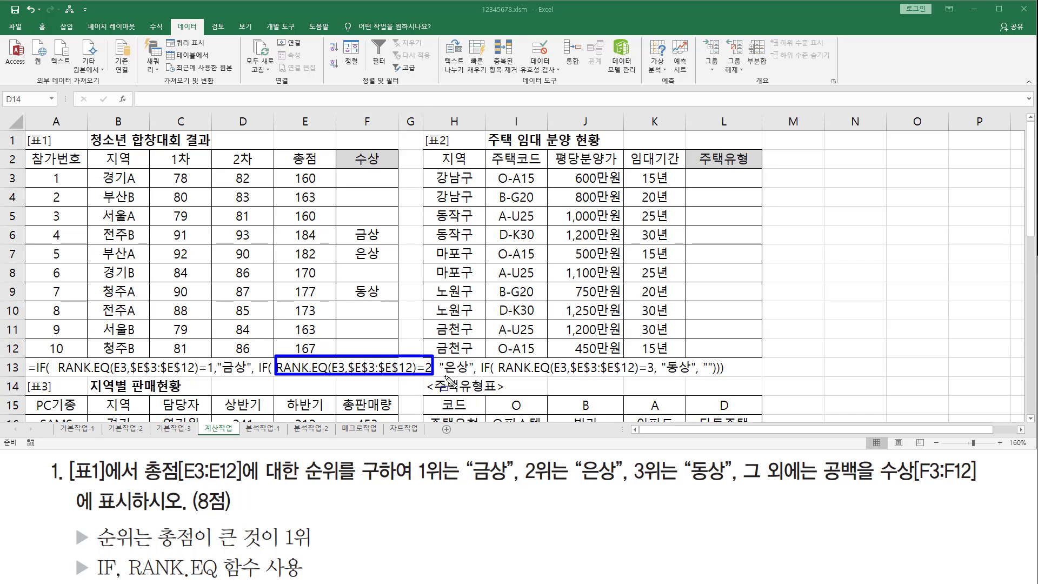
{"action": "left_click_drag", "start_coordinate": [442, 375], "coordinate": [726, 369]}
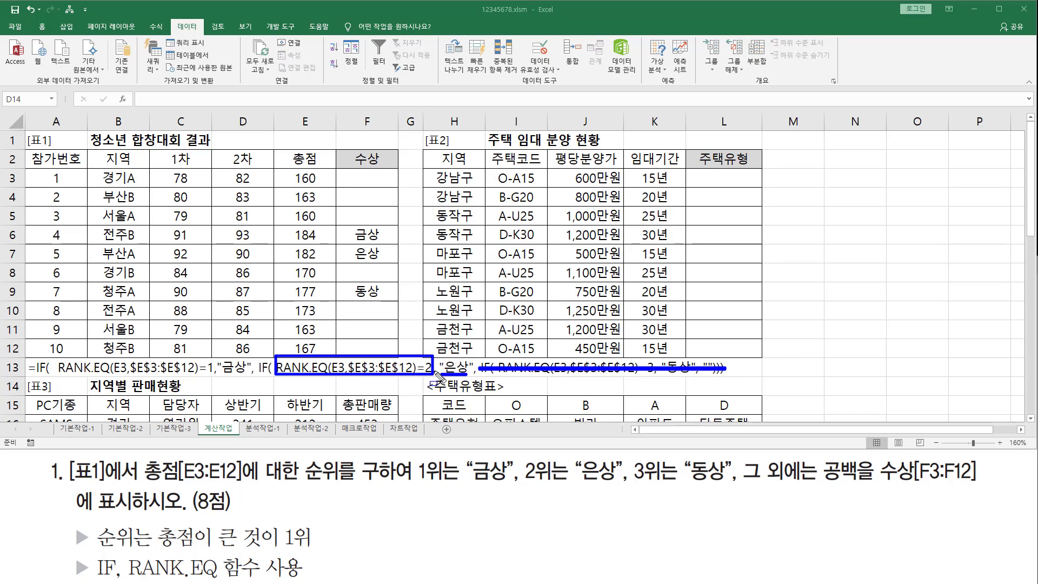
{"action": "key", "text": "Escape"}
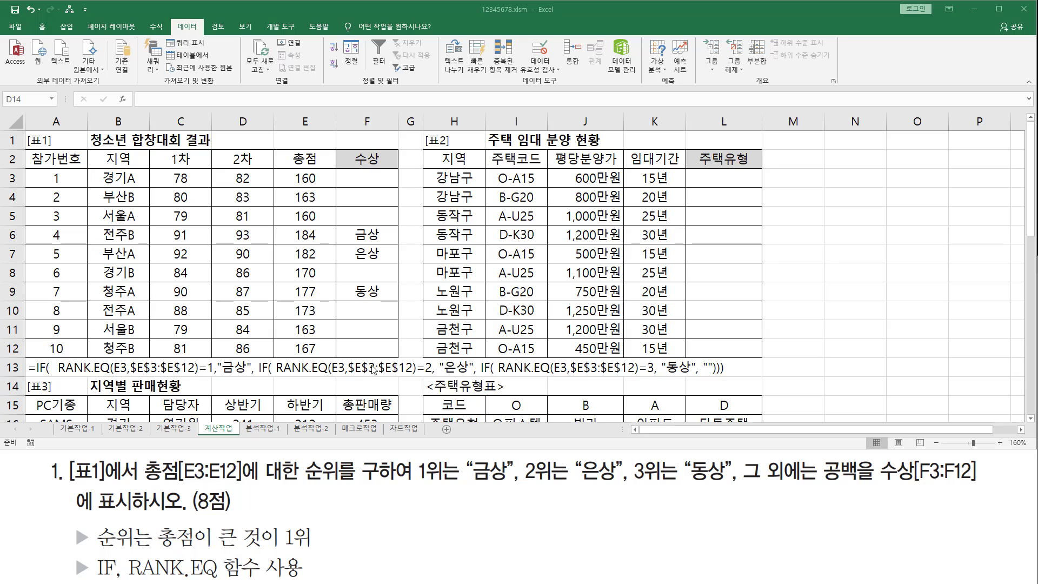
Review the formula text in A13, checking each nested IF condition, its RANK.EQ call and the value returned for every rank
{"action": "left_click_drag", "start_coordinate": [480, 376], "coordinate": [658, 377]}
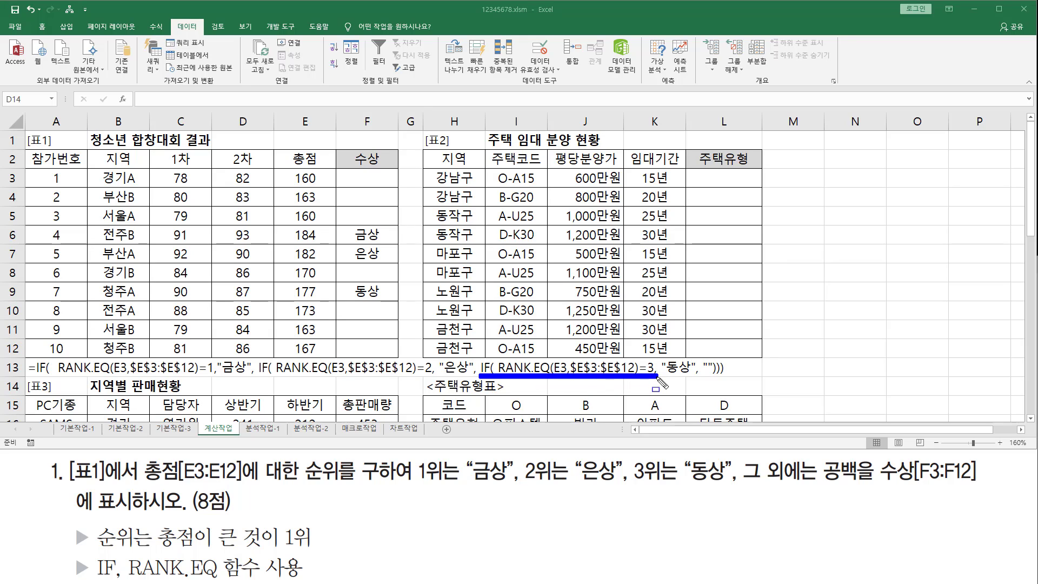
{"action": "mouse_move", "coordinate": [499, 377]}
{"action": "left_mouse_down"}
{"action": "mouse_move", "coordinate": [498, 353]}
{"action": "mouse_move", "coordinate": [565, 352]}
{"action": "mouse_move", "coordinate": [655, 383]}
{"action": "mouse_move", "coordinate": [620, 387]}
{"action": "mouse_move", "coordinate": [689, 373]}
{"action": "left_mouse_up"}
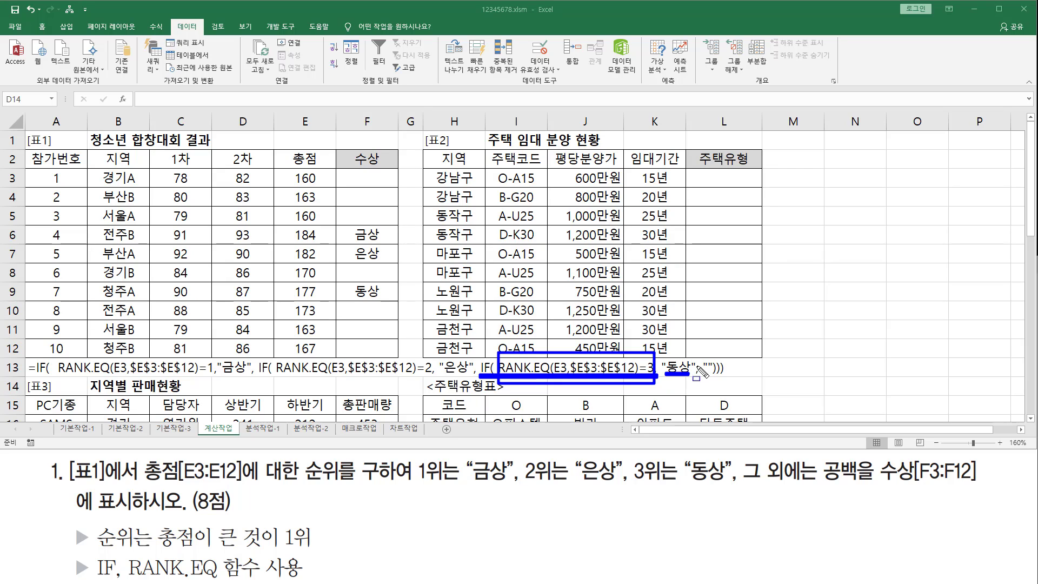
{"action": "left_click_drag", "start_coordinate": [702, 373], "coordinate": [717, 384]}
{"action": "left_click_drag", "start_coordinate": [199, 373], "coordinate": [217, 373]}
{"action": "left_click_drag", "start_coordinate": [415, 373], "coordinate": [431, 373]}
{"action": "key", "text": "e"}
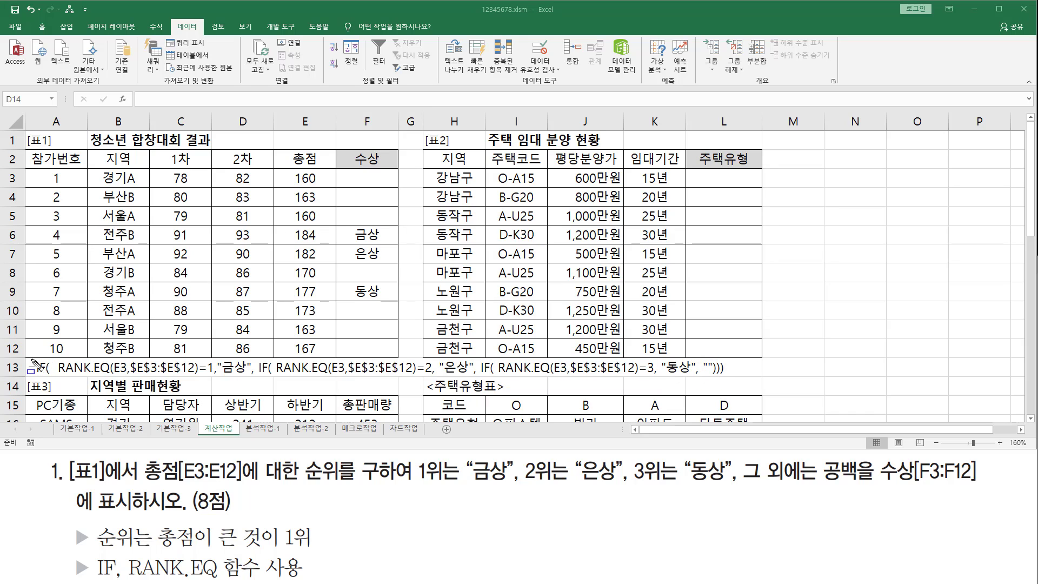
{"action": "left_click_drag", "start_coordinate": [31, 357], "coordinate": [740, 382]}
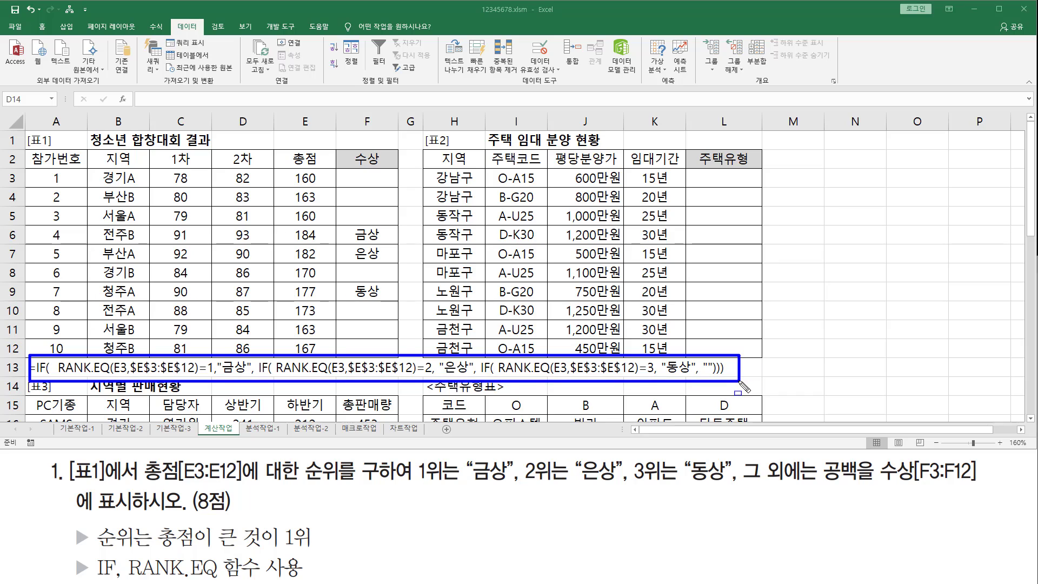
{"action": "left_click_drag", "start_coordinate": [498, 377], "coordinate": [644, 377]}
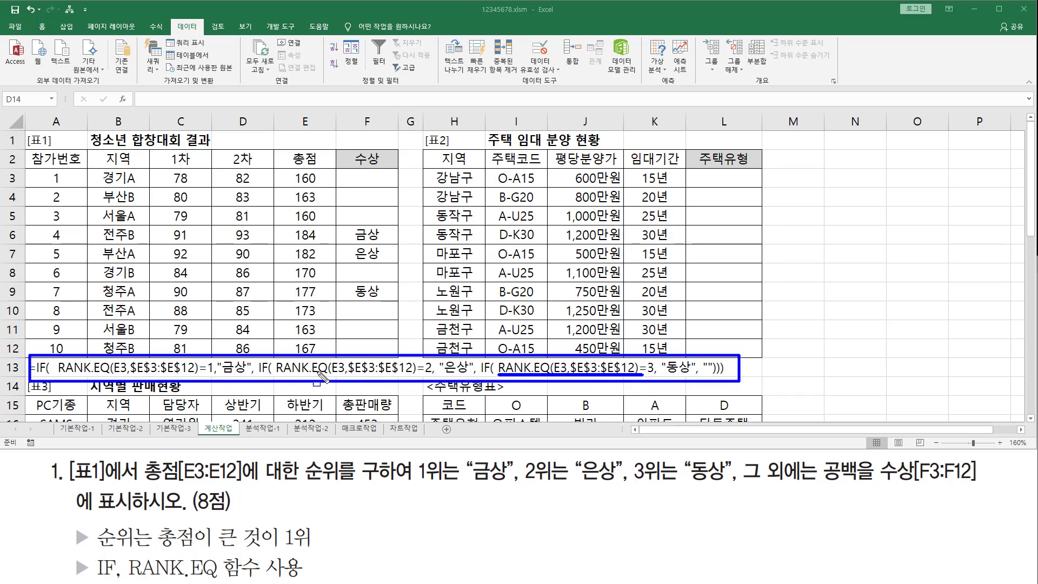
{"action": "left_click_drag", "start_coordinate": [279, 374], "coordinate": [414, 373]}
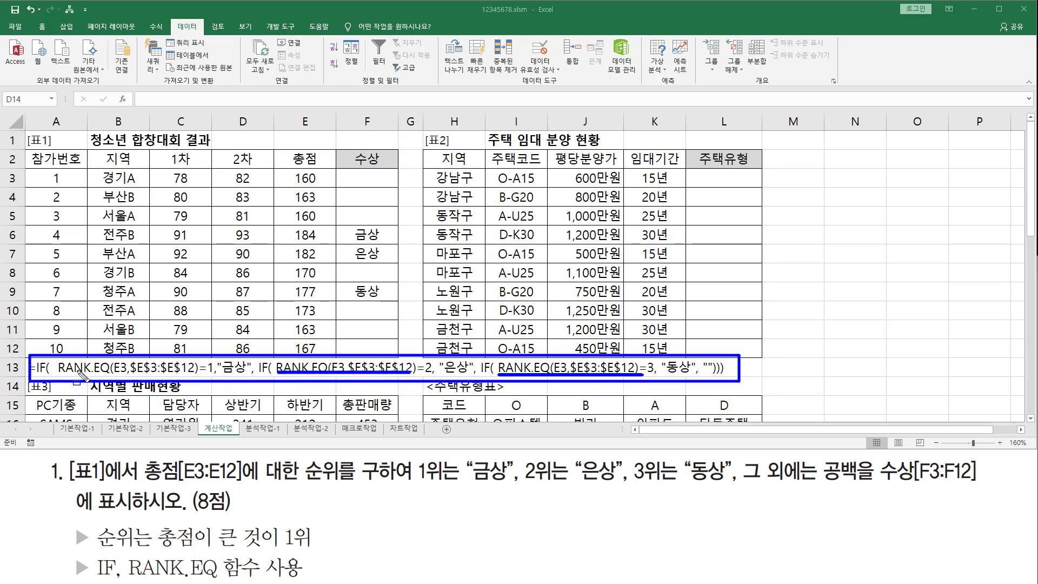
{"action": "left_click_drag", "start_coordinate": [60, 372], "coordinate": [196, 372]}
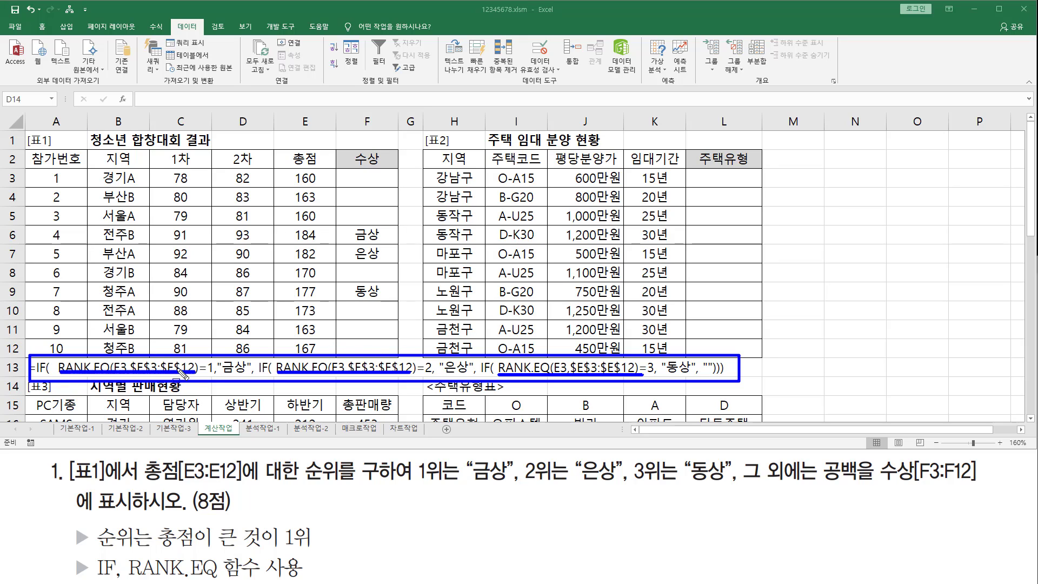
{"action": "key", "text": "Escape"}
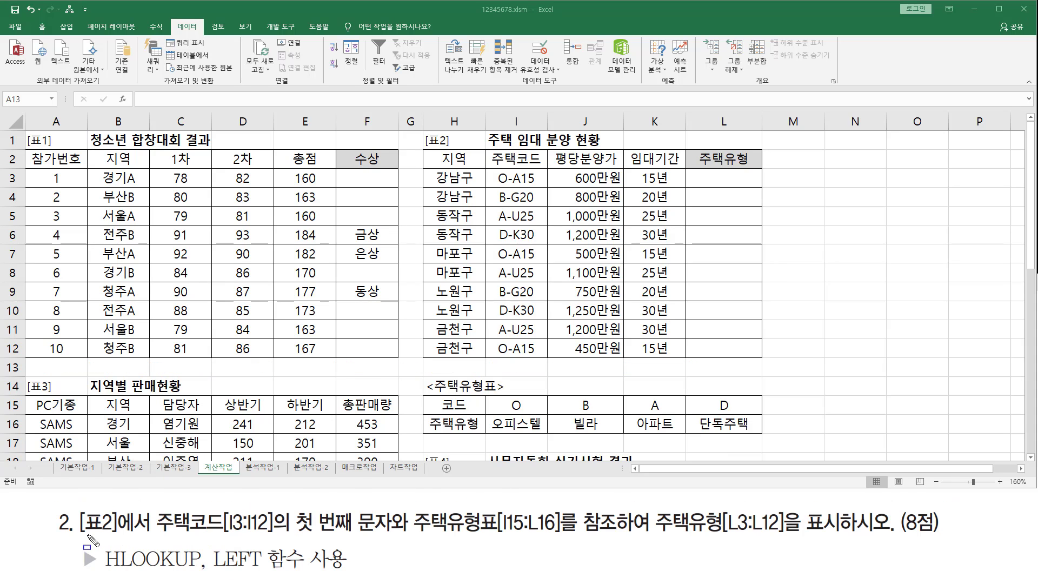
Examine task 2's requirements against the 주택코드 first letters in I3:I12, the 주택유형표 lookup table I15:L16 and the target range L3:L12
{"action": "left_click_drag", "start_coordinate": [76, 534], "coordinate": [854, 533]}
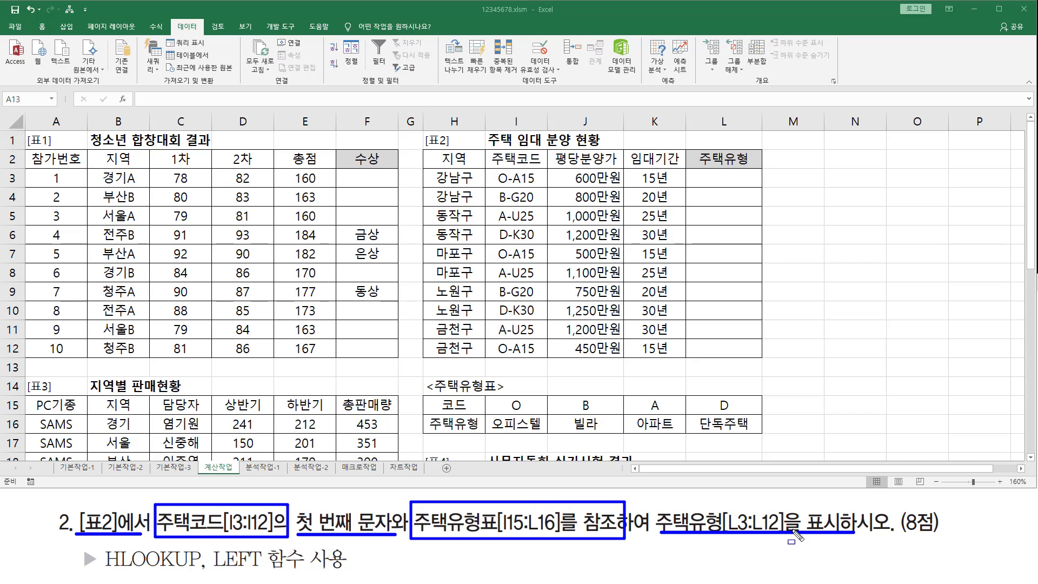
{"action": "left_click", "coordinate": [699, 173]}
{"action": "left_click_drag", "start_coordinate": [701, 182], "coordinate": [751, 353]}
{"action": "left_click_drag", "start_coordinate": [422, 147], "coordinate": [765, 360]}
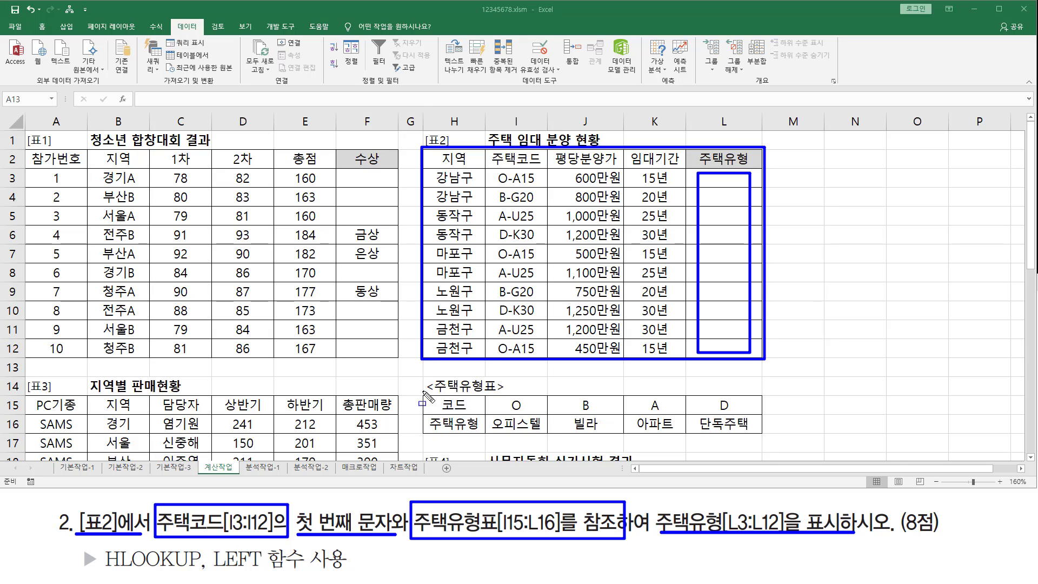
{"action": "mouse_move", "coordinate": [420, 375]}
{"action": "left_mouse_down"}
{"action": "mouse_move", "coordinate": [671, 437]}
{"action": "mouse_move", "coordinate": [766, 439]}
{"action": "left_mouse_up"}
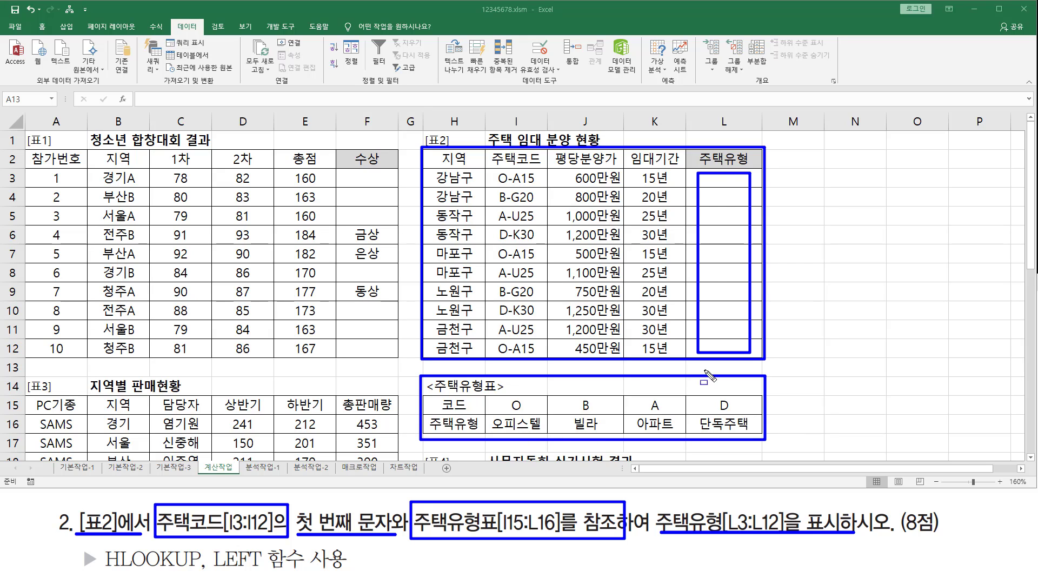
{"action": "left_click_drag", "start_coordinate": [710, 179], "coordinate": [737, 348]}
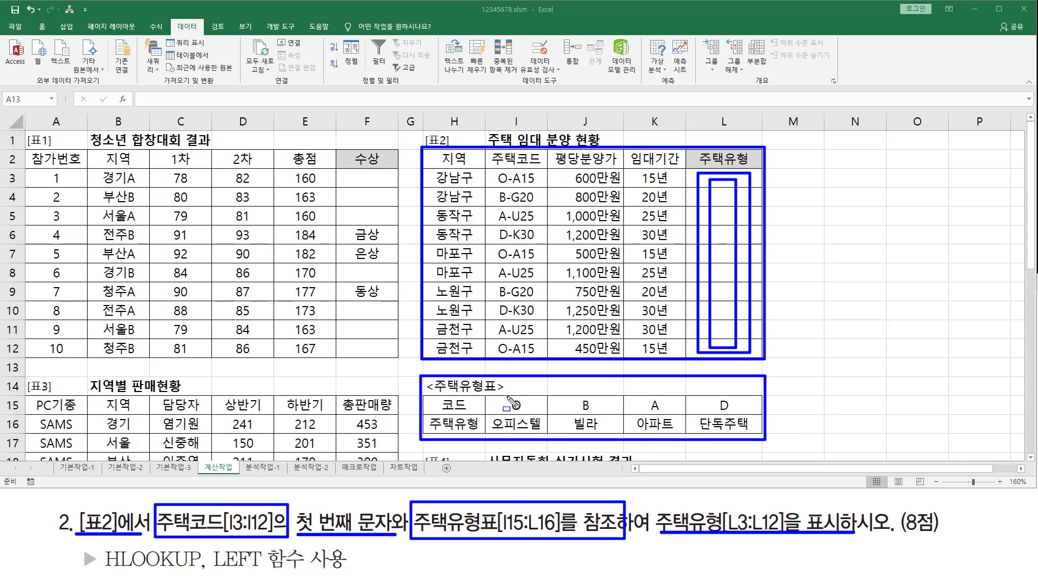
{"action": "mouse_move", "coordinate": [508, 395]}
{"action": "left_mouse_down"}
{"action": "mouse_move", "coordinate": [537, 416]}
{"action": "mouse_move", "coordinate": [741, 414]}
{"action": "left_mouse_up"}
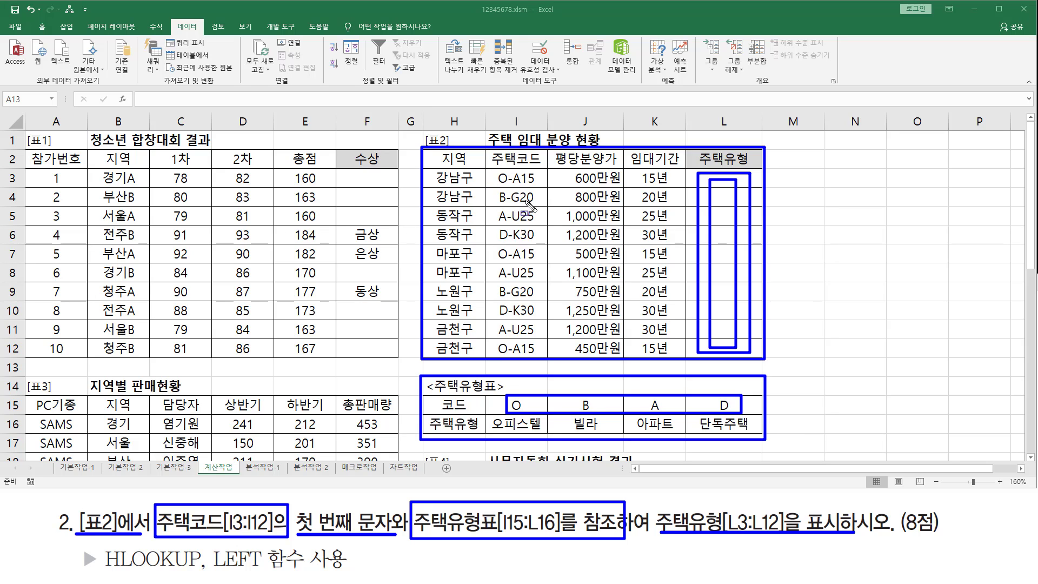
{"action": "mouse_move", "coordinate": [496, 169]}
{"action": "left_mouse_down"}
{"action": "mouse_move", "coordinate": [510, 227]}
{"action": "mouse_move", "coordinate": [511, 358]}
{"action": "left_mouse_up"}
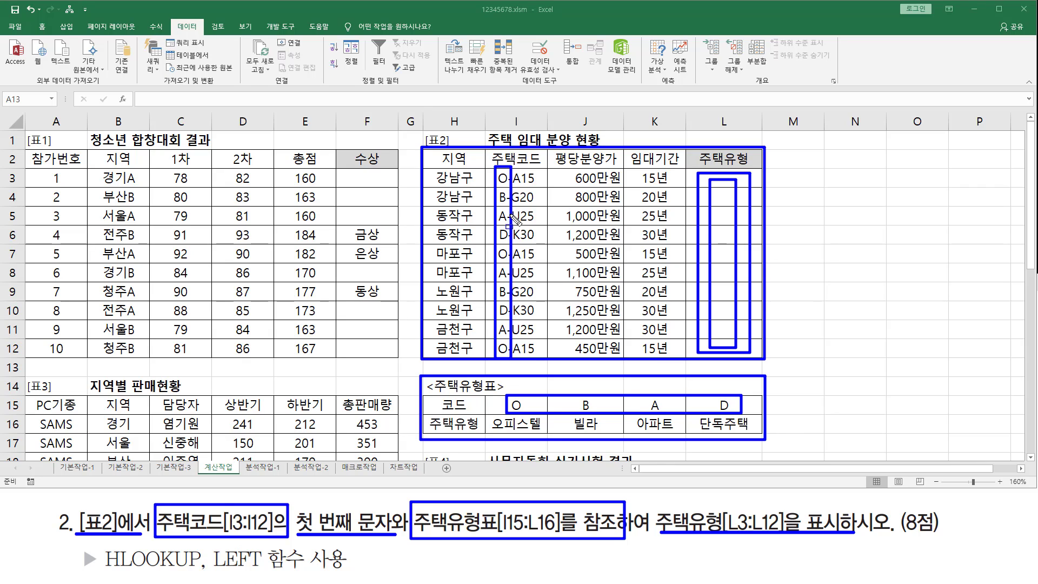
{"action": "left_click_drag", "start_coordinate": [102, 569], "coordinate": [279, 571]}
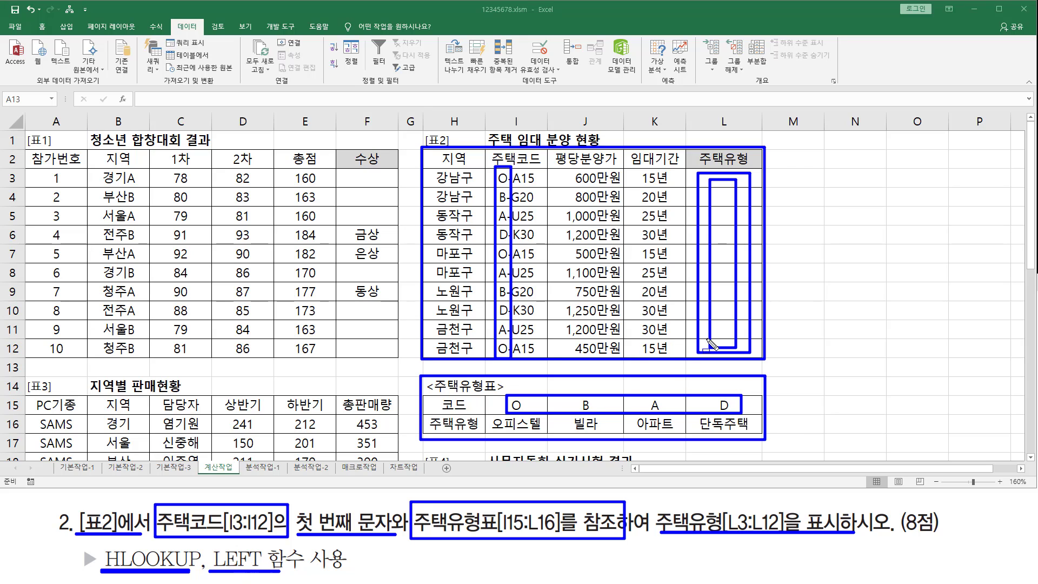
{"action": "key", "text": "Escape"}
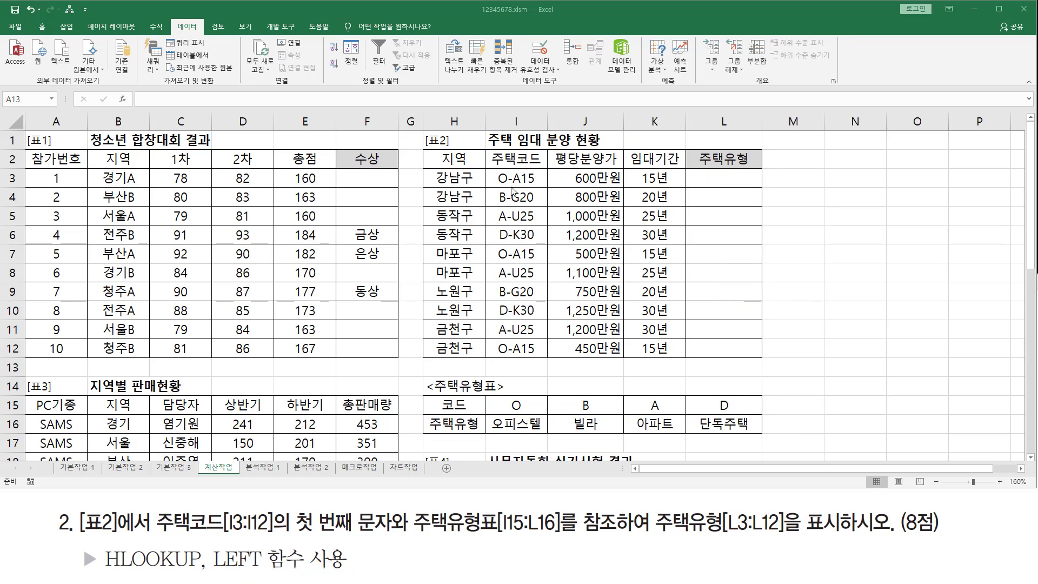
{"action": "mouse_move", "coordinate": [493, 168]}
{"action": "left_mouse_down"}
{"action": "mouse_move", "coordinate": [539, 189]}
{"action": "mouse_move", "coordinate": [509, 190]}
{"action": "mouse_move", "coordinate": [515, 365]}
{"action": "left_mouse_up"}
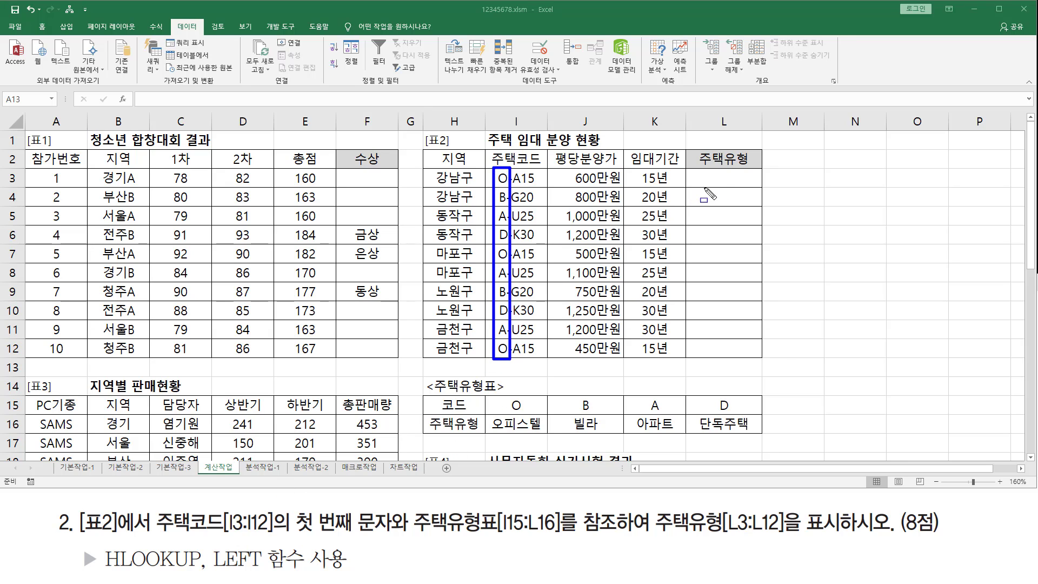
{"action": "key", "text": "Escape"}
Enter =LEFT(I3,1) in cell L3 to extract the first character of the 주택코드
{"action": "left_click", "coordinate": [723, 179]}
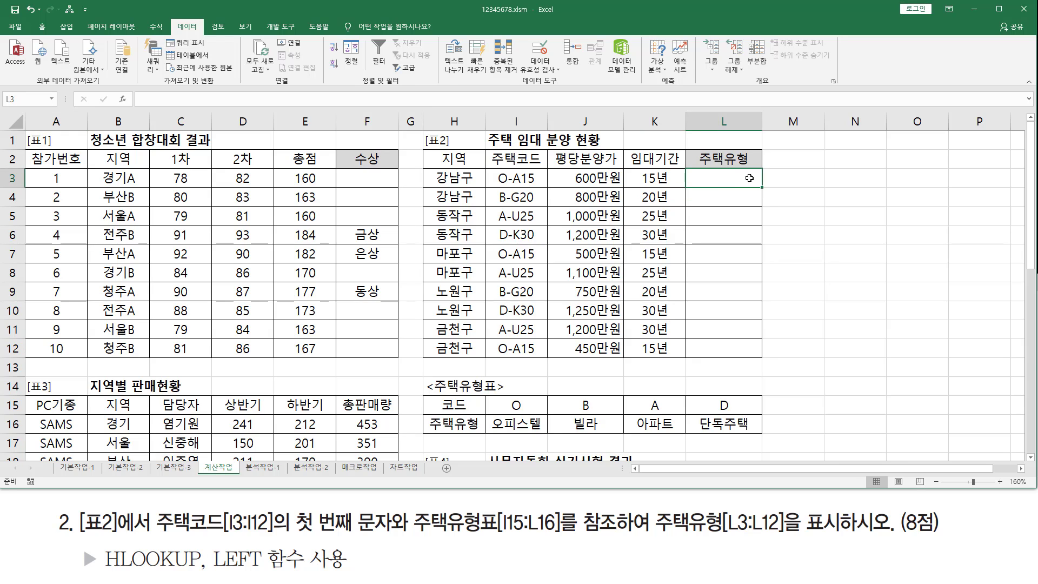
{"action": "type", "text": "="}
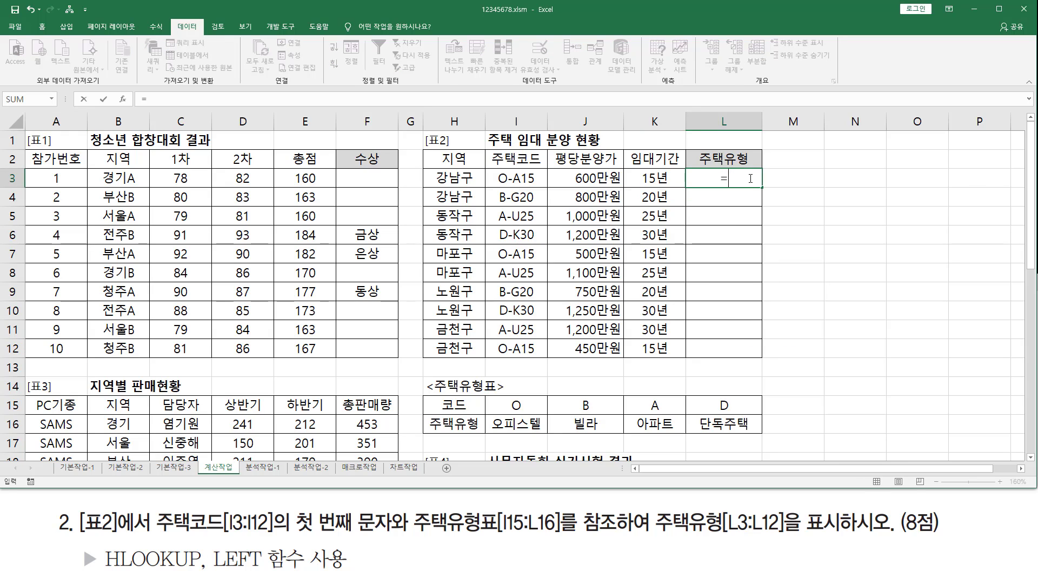
{"action": "type", "text": "left"}
{"action": "key", "text": "Tab"}
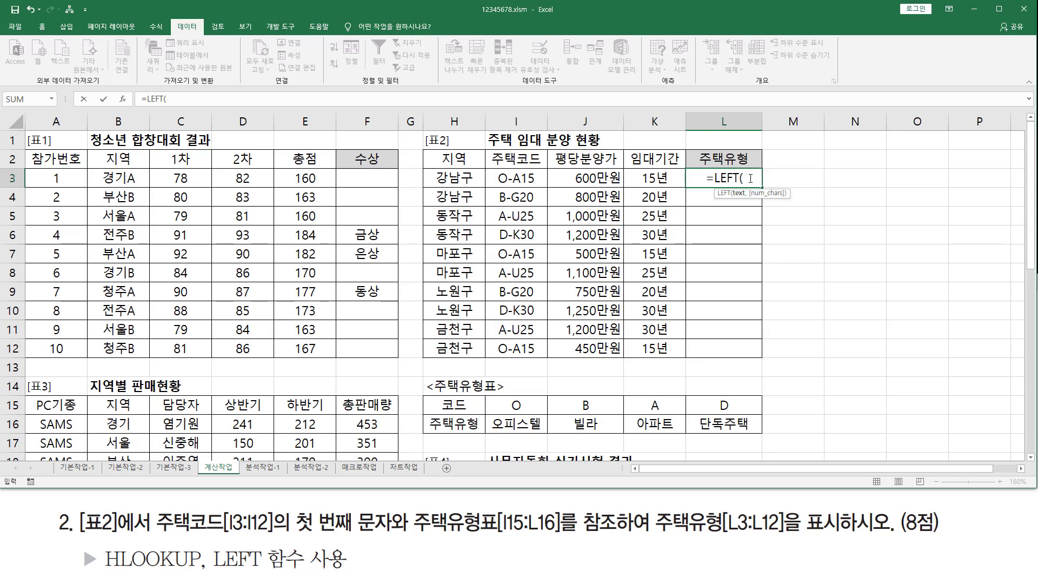
{"action": "left_click", "coordinate": [517, 175]}
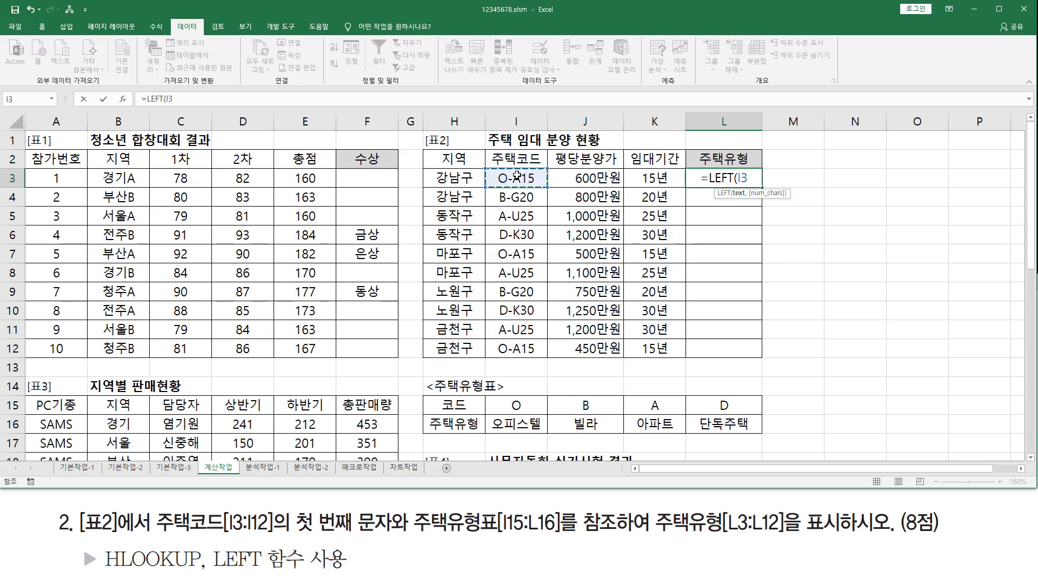
{"action": "type", "text": ",1"}
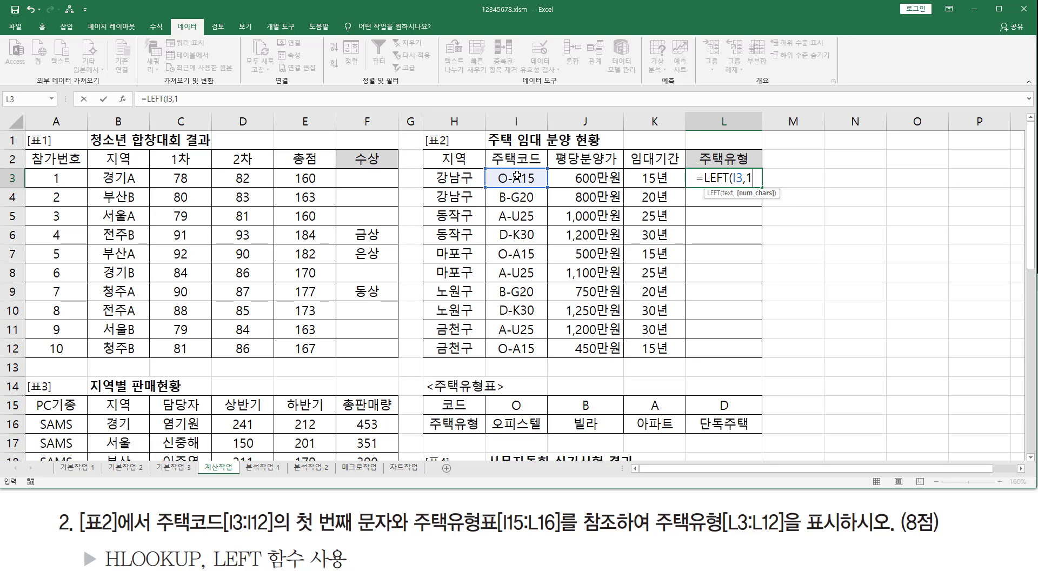
{"action": "type", "text": ")"}
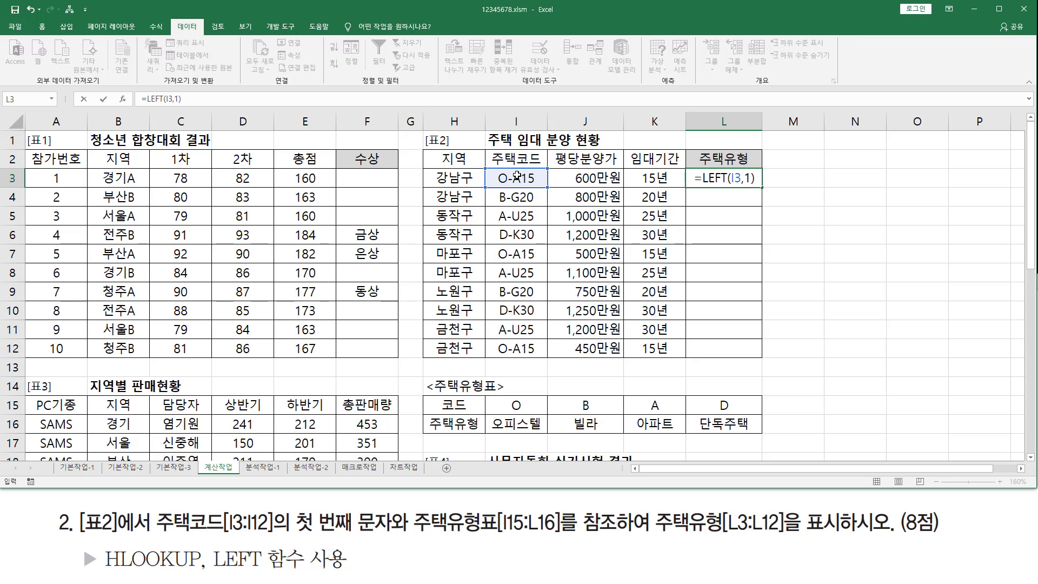
{"action": "key", "text": "Return"}
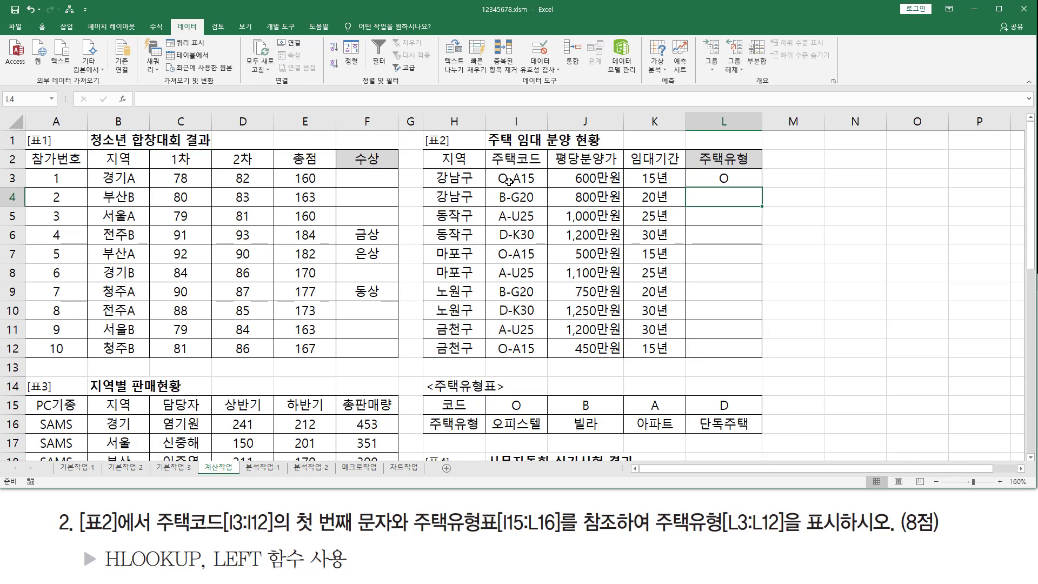
Fill the LEFT formula from L3 down through L12 and compare the letters with the codes in I3:I12
{"action": "left_click", "coordinate": [752, 181]}
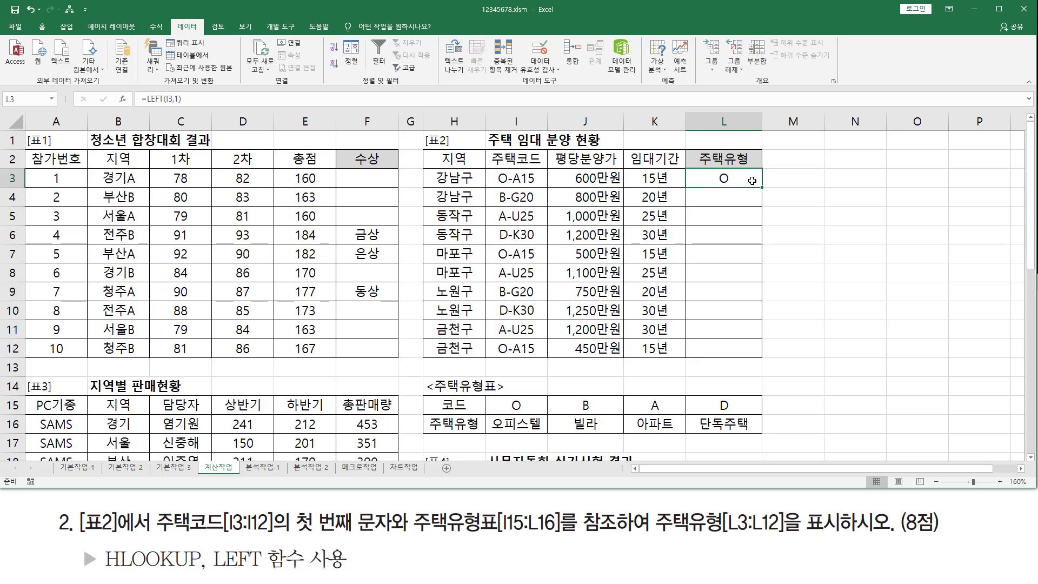
{"action": "left_click_drag", "start_coordinate": [765, 188], "coordinate": [762, 355]}
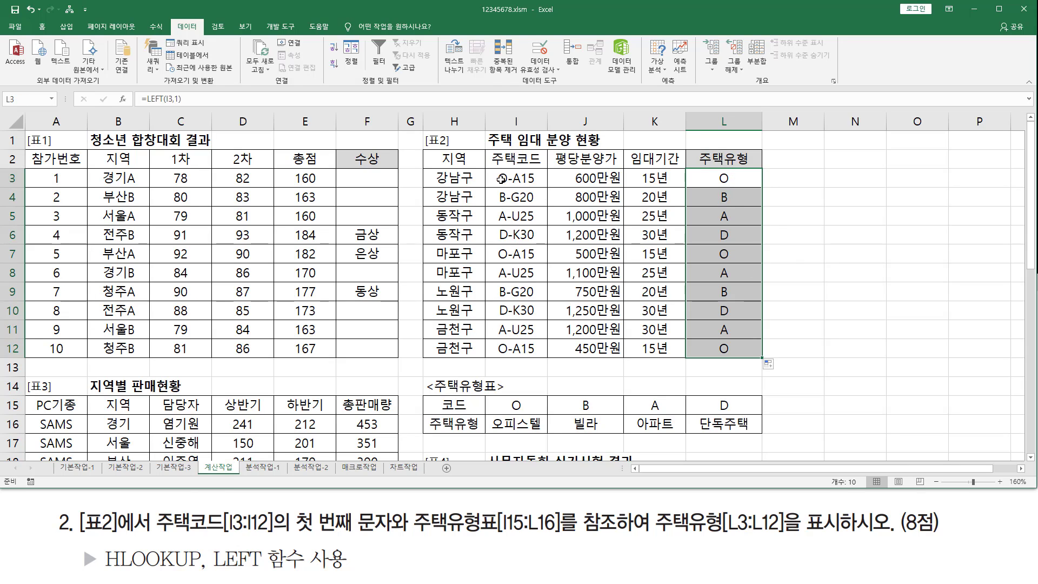
{"action": "key", "text": "ctrl+2"}
{"action": "left_click_drag", "start_coordinate": [496, 167], "coordinate": [518, 353]}
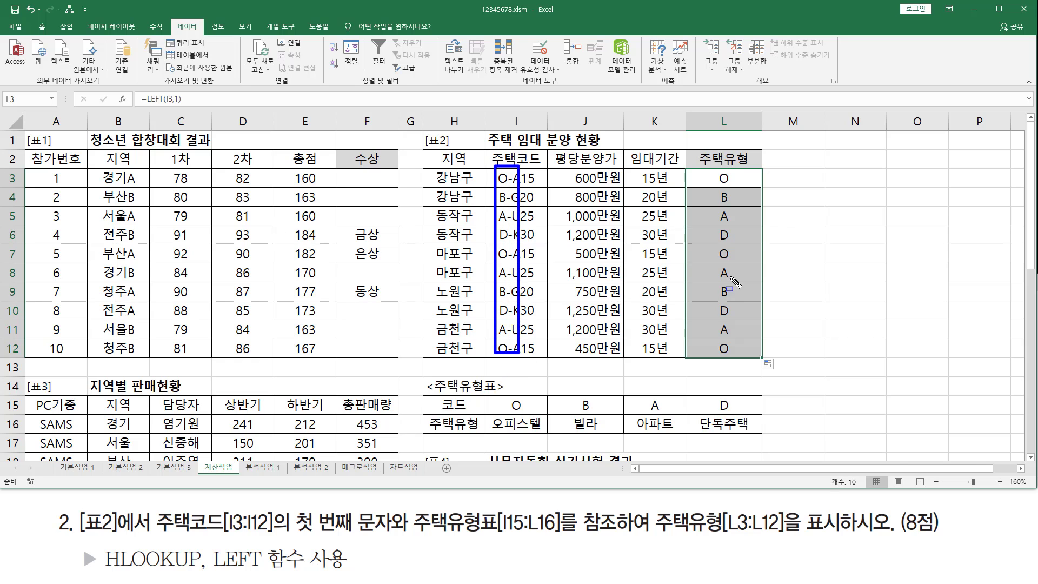
{"action": "key", "text": "Escape"}
Cut LEFT(I3,1) out of the L3 formula, keeping only the equals sign
{"action": "left_click", "coordinate": [723, 178]}
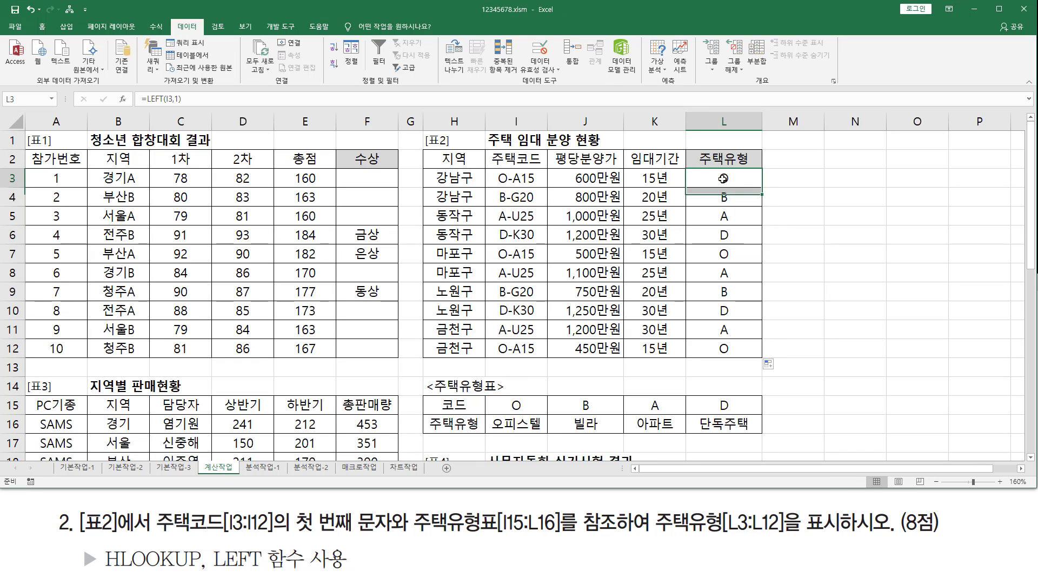
{"action": "double_click", "coordinate": [715, 180]}
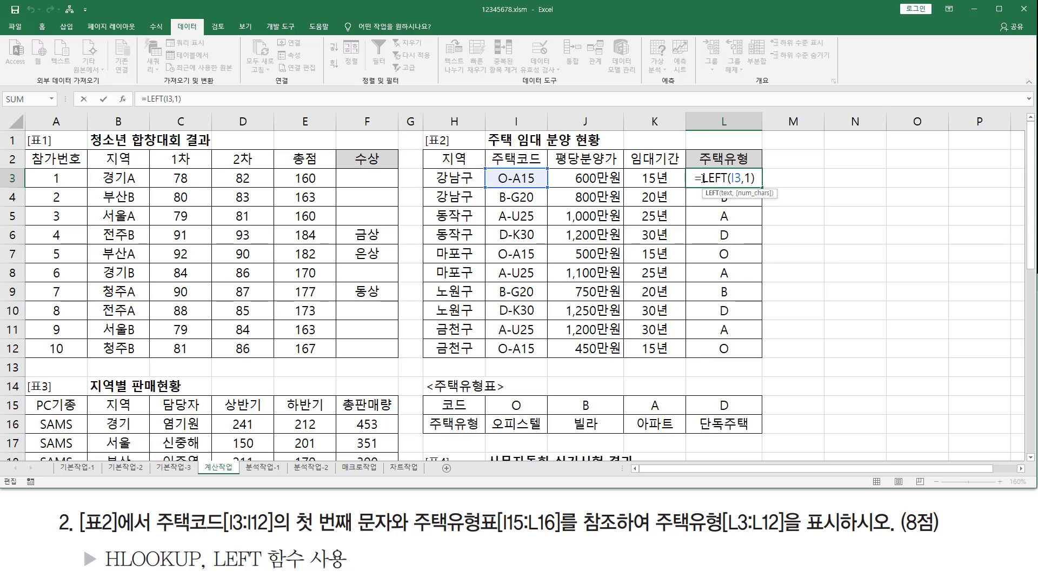
{"action": "left_click_drag", "start_coordinate": [704, 178], "coordinate": [757, 178]}
{"action": "key", "text": "ctrl+x"}
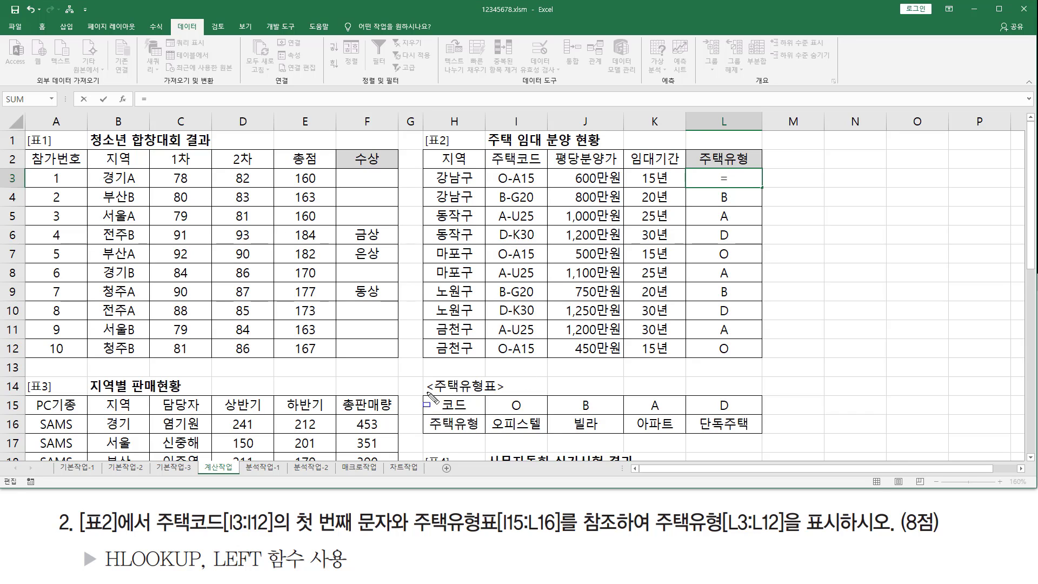
{"action": "mouse_move", "coordinate": [427, 392]}
{"action": "left_mouse_down"}
{"action": "mouse_move", "coordinate": [645, 438]}
{"action": "mouse_move", "coordinate": [774, 439]}
{"action": "left_mouse_up"}
{"action": "key", "text": "Escape"}
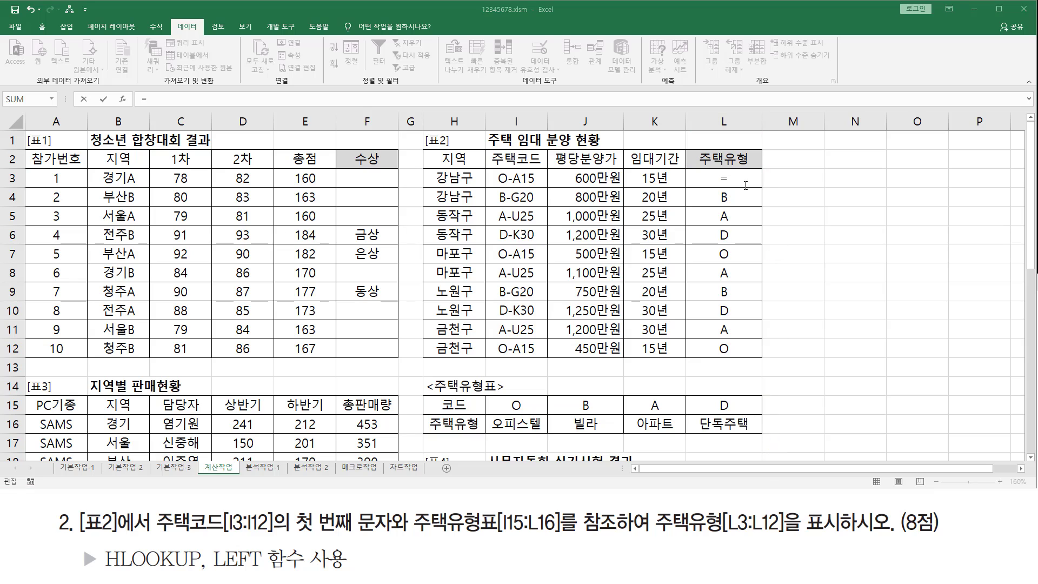
Start an HLOOKUP formula in L3 with LEFT(I3,1) as the lookup value and I15:L16 as the table range
{"action": "left_click", "coordinate": [751, 178]}
{"action": "type", "text": "HLOOKUP("}
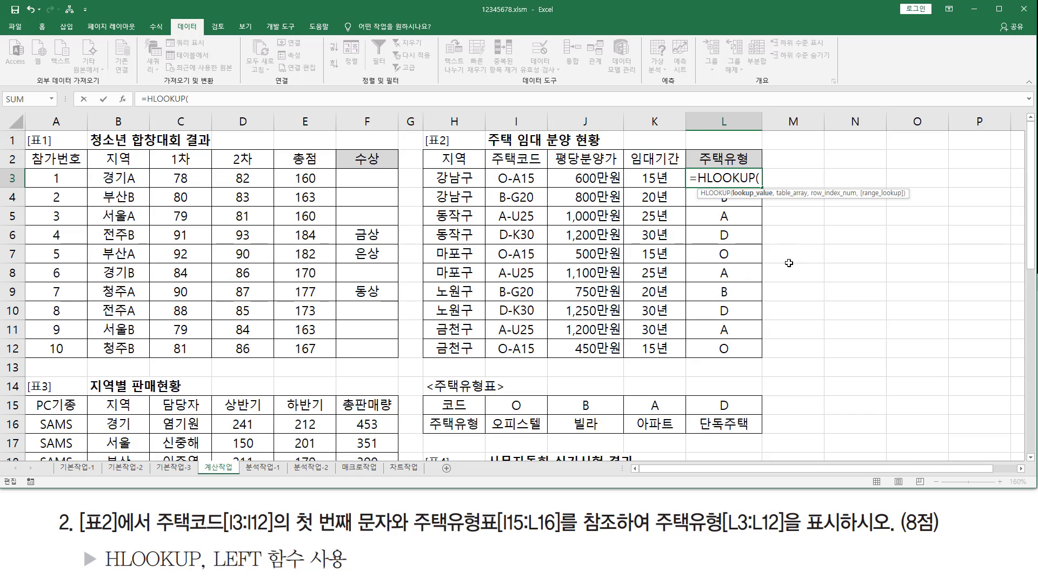
{"action": "type", "text": "LEFT(I3,1)"}
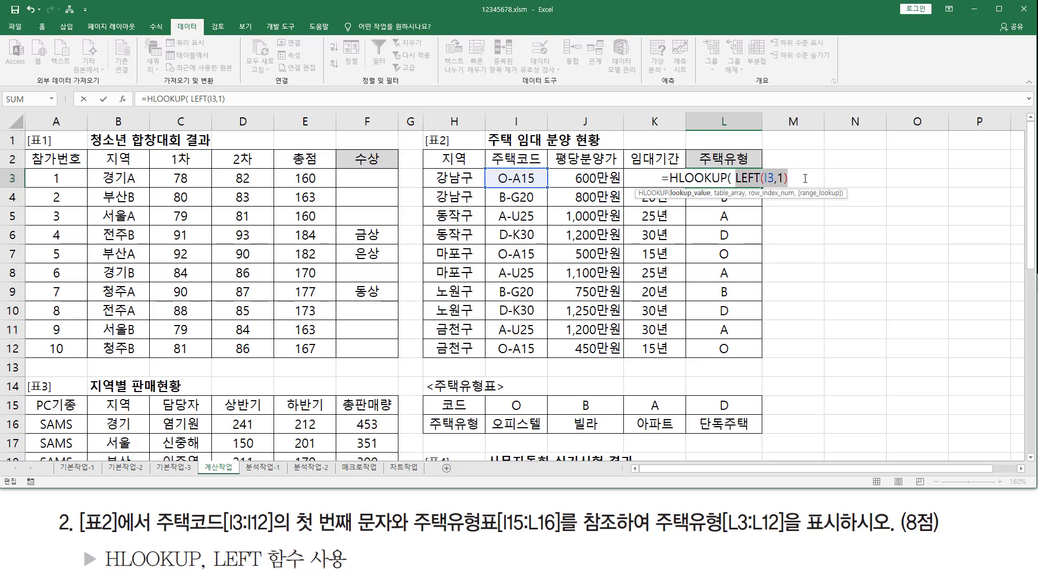
{"action": "type", "text": ","}
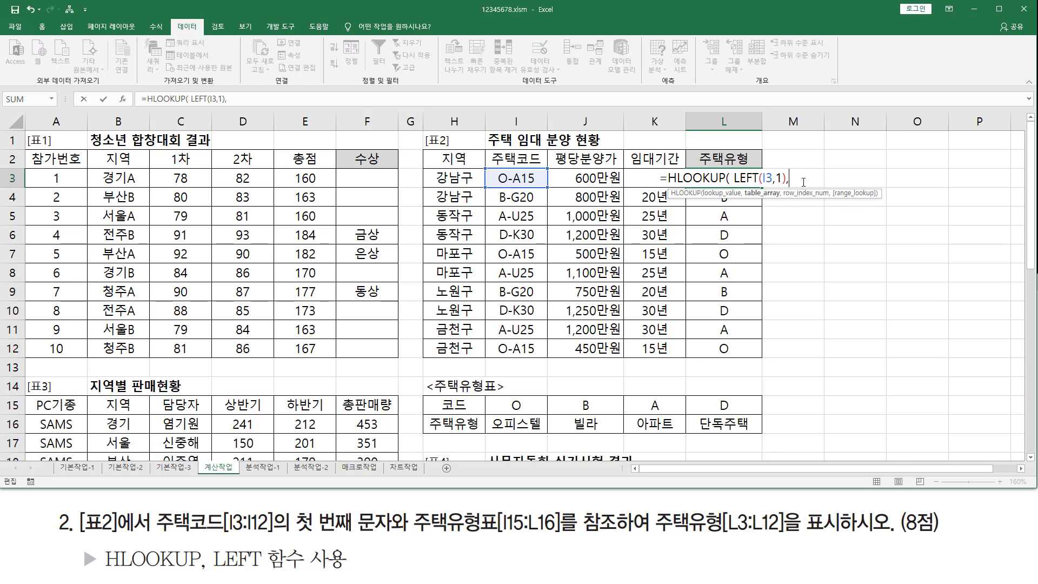
{"action": "left_click_drag", "start_coordinate": [515, 403], "coordinate": [725, 424]}
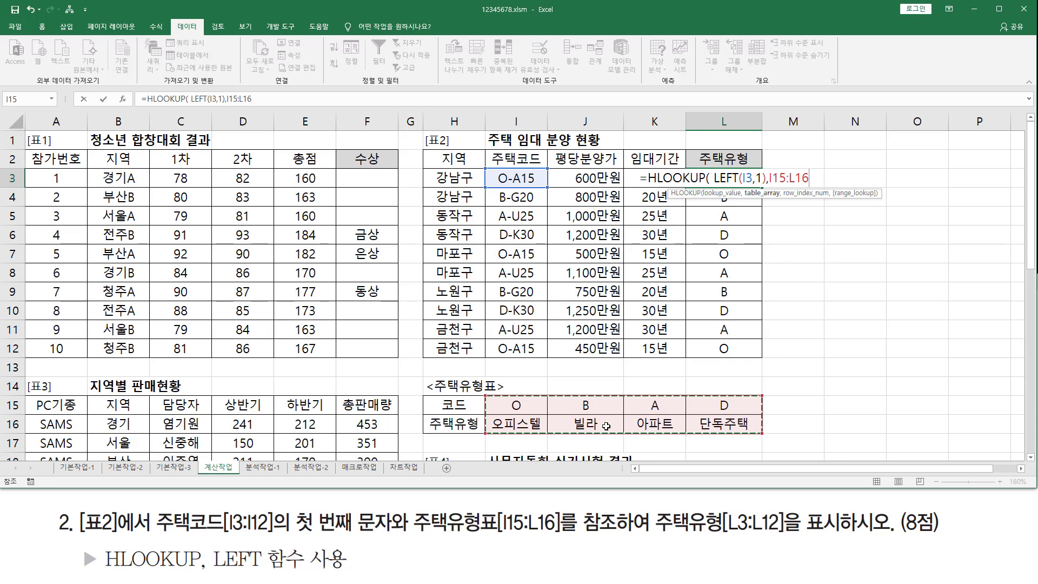
{"action": "type", "text": ","}
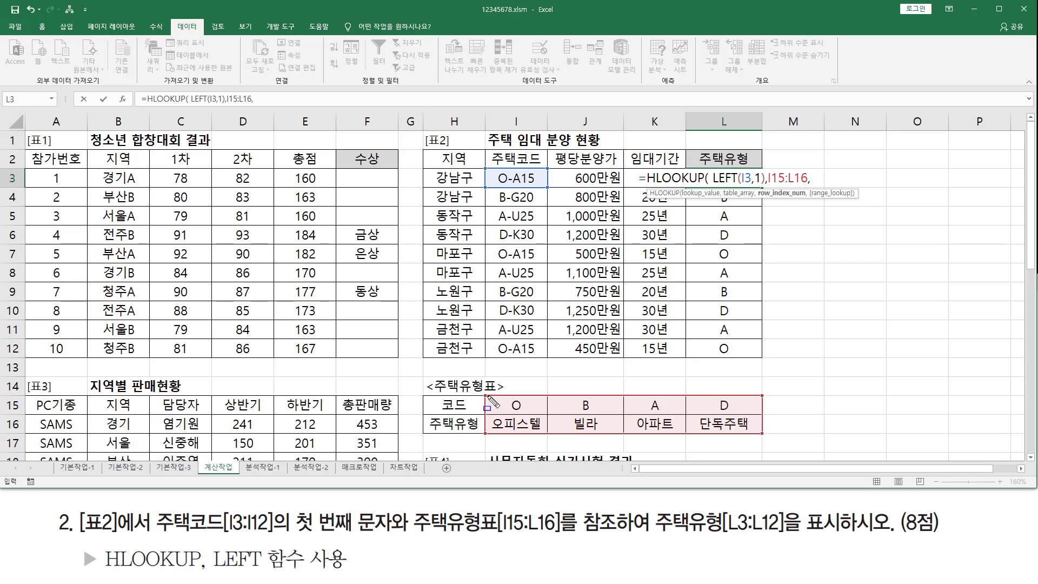
Set the row index of the L3 HLOOKUP formula to 2, the 주택유형 row of the lookup table
{"action": "mouse_move", "coordinate": [483, 393]}
{"action": "left_mouse_down"}
{"action": "mouse_move", "coordinate": [644, 443]}
{"action": "mouse_move", "coordinate": [768, 438]}
{"action": "left_mouse_up"}
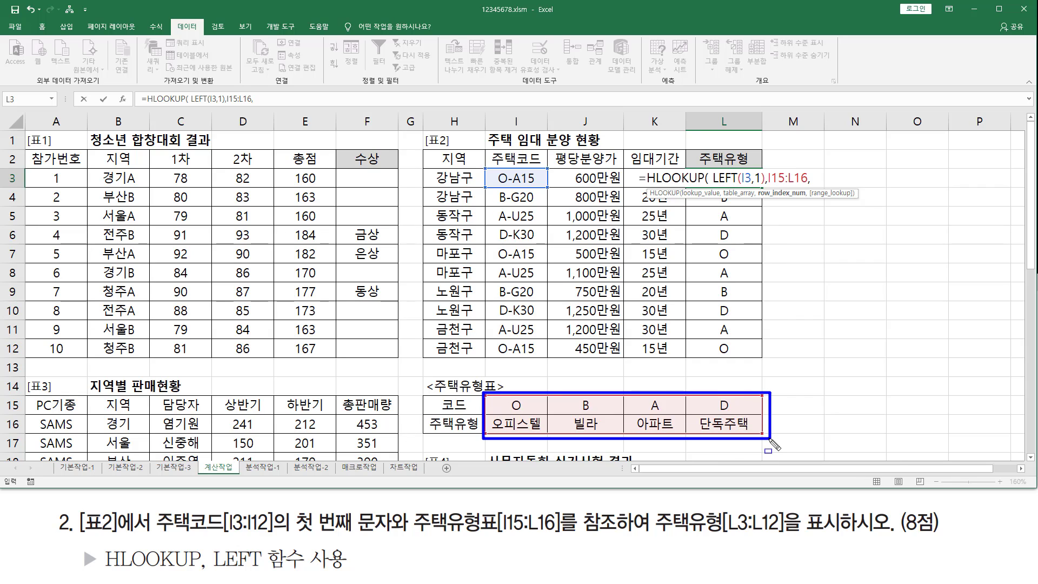
{"action": "left_click_drag", "start_coordinate": [469, 405], "coordinate": [747, 405]}
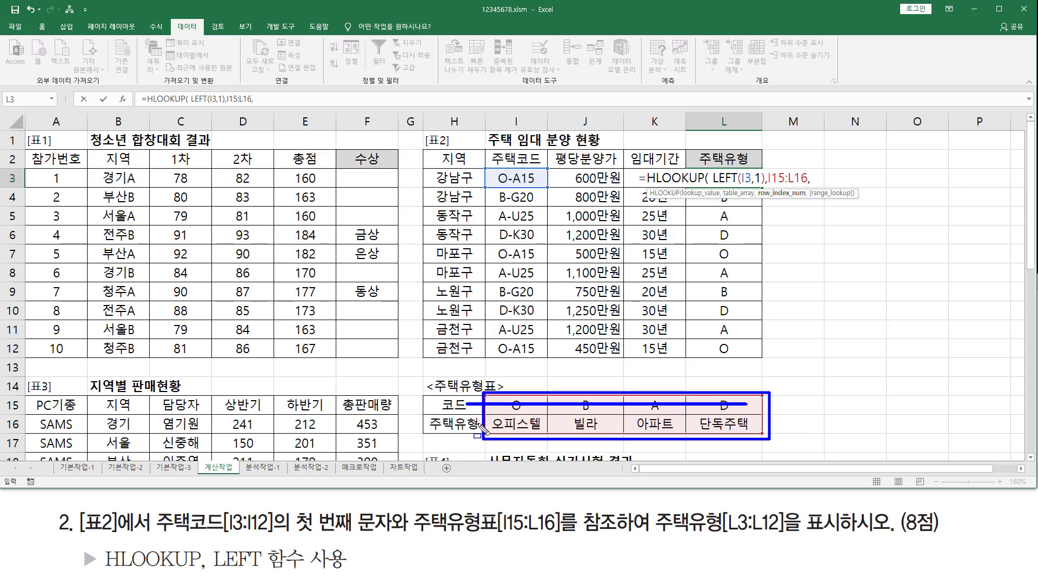
{"action": "left_click_drag", "start_coordinate": [478, 425], "coordinate": [747, 427]}
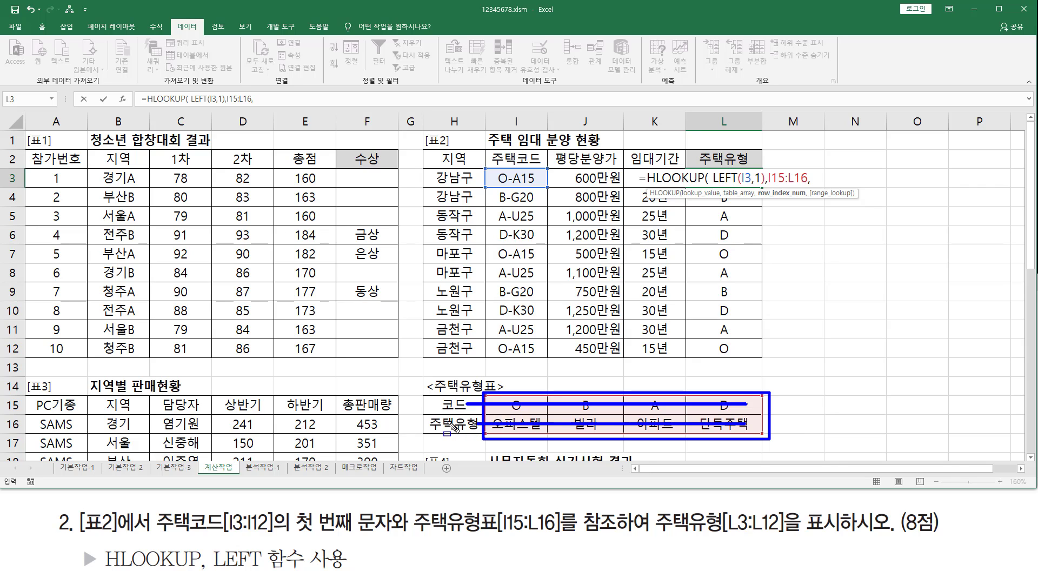
{"action": "left_click_drag", "start_coordinate": [466, 425], "coordinate": [744, 426]}
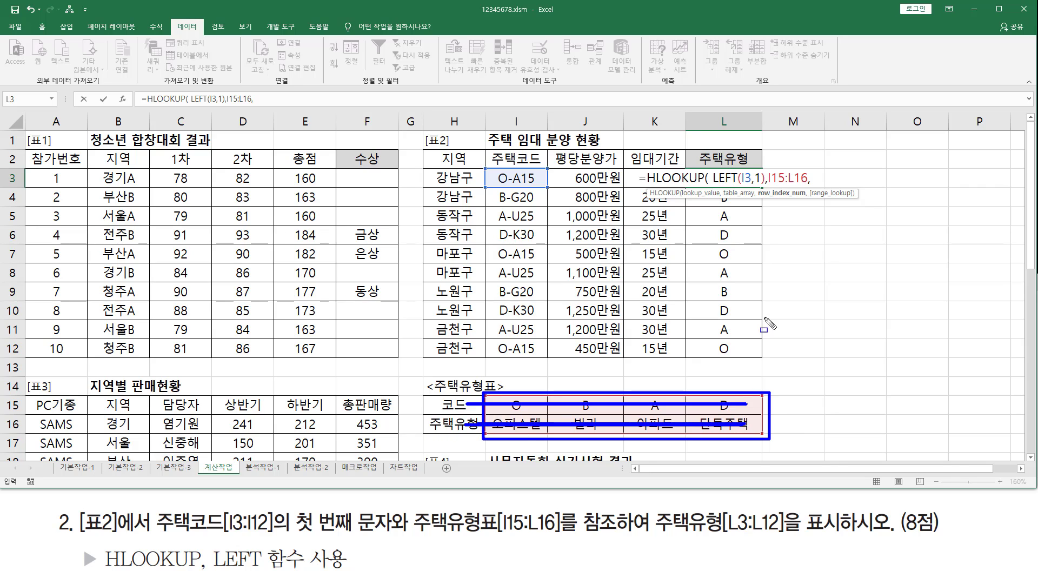
{"action": "key", "text": "Escape"}
{"action": "left_click", "coordinate": [822, 178]}
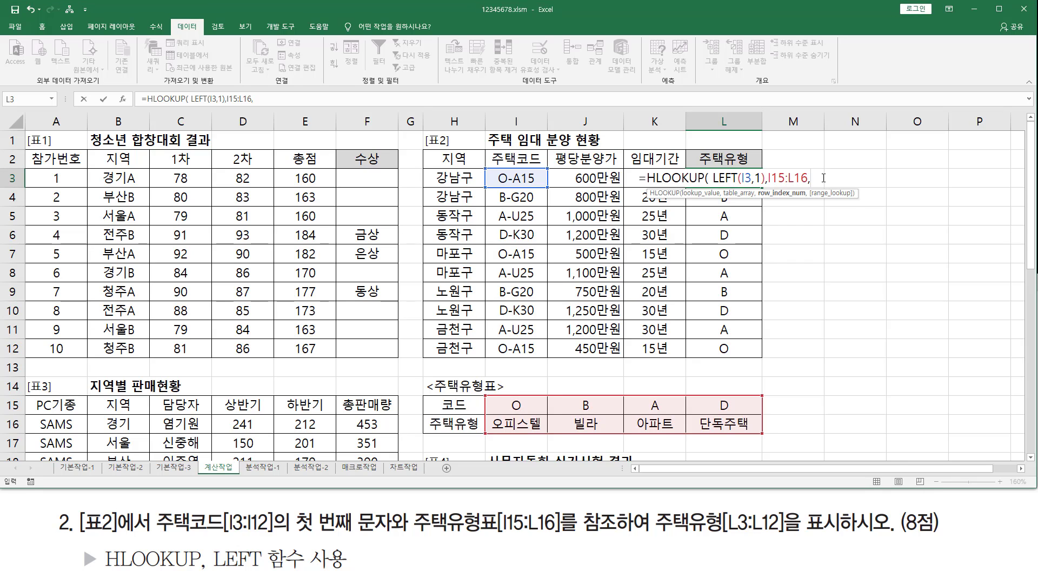
{"action": "type", "text": "2"}
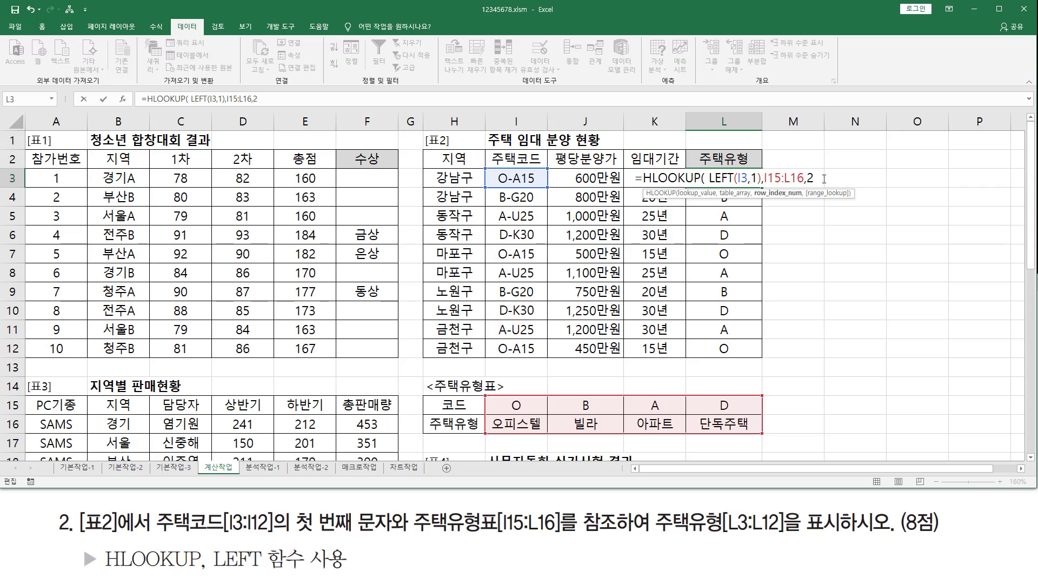
{"action": "type", "text": ","}
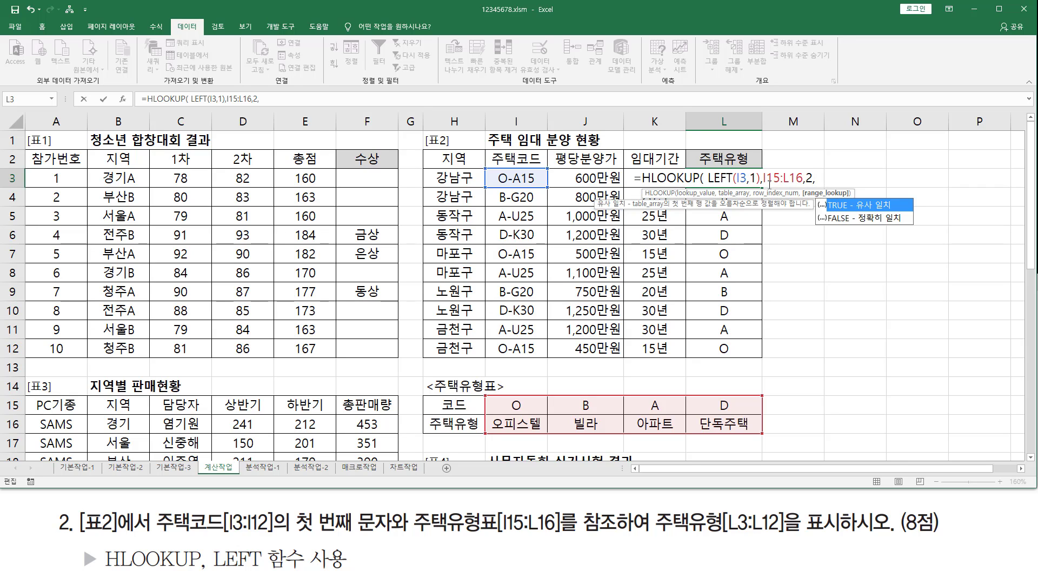
Set the L3 HLOOKUP formula to exact match with FALSE, close it and enter it
{"action": "left_click", "coordinate": [869, 219]}
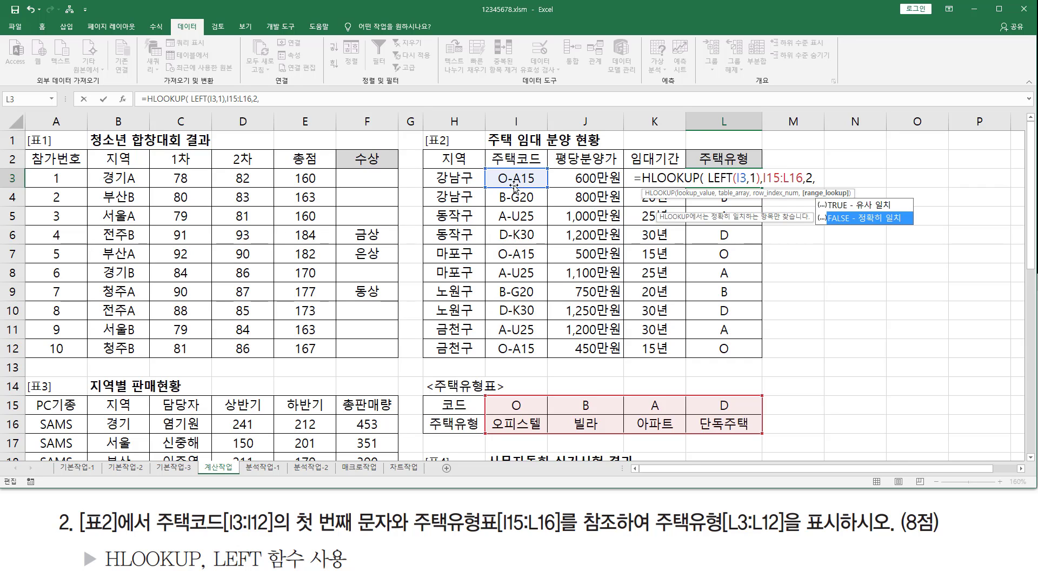
{"action": "left_click_drag", "start_coordinate": [497, 170], "coordinate": [507, 187]}
{"action": "left_click_drag", "start_coordinate": [503, 398], "coordinate": [752, 415]}
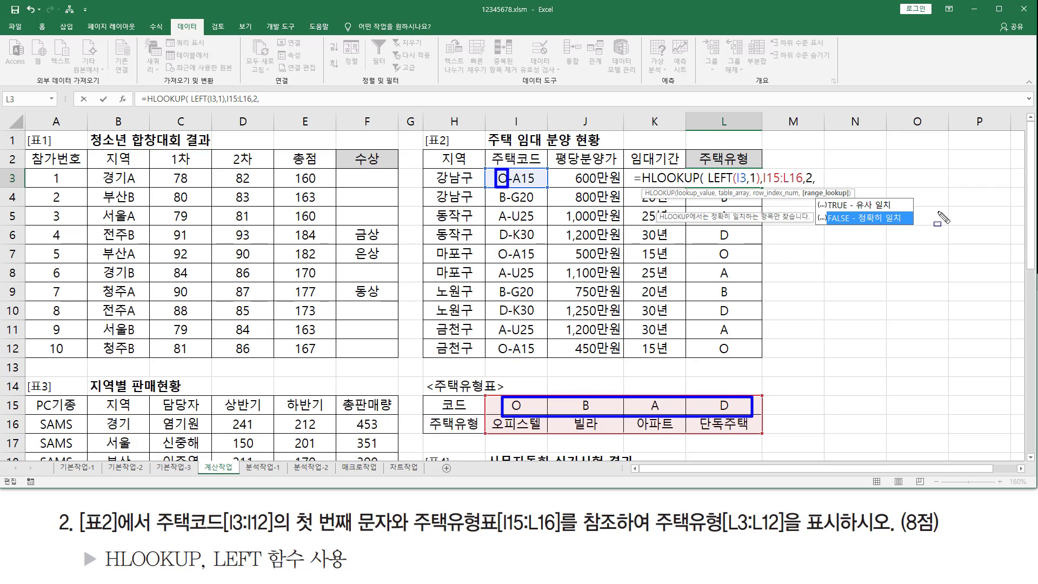
{"action": "key", "text": "Escape"}
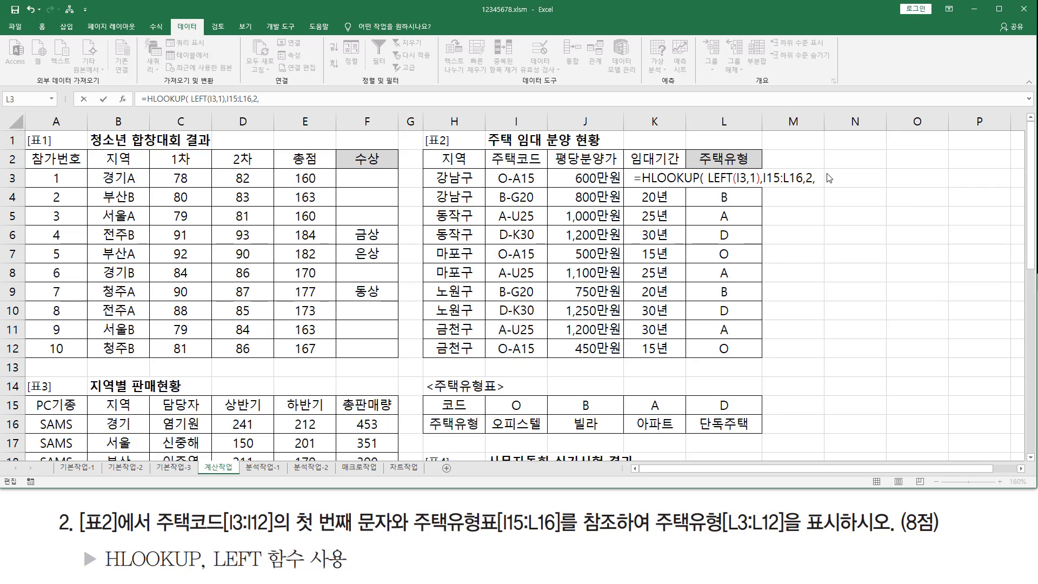
{"action": "left_click", "coordinate": [830, 177]}
{"action": "type", "text": "false"}
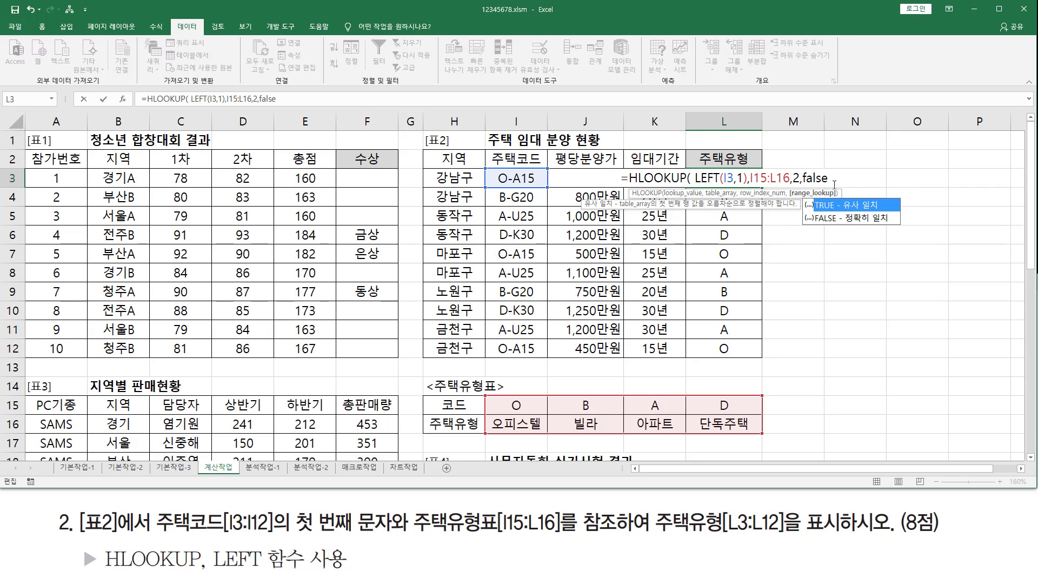
{"action": "type", "text": ")"}
{"action": "key", "text": "Return"}
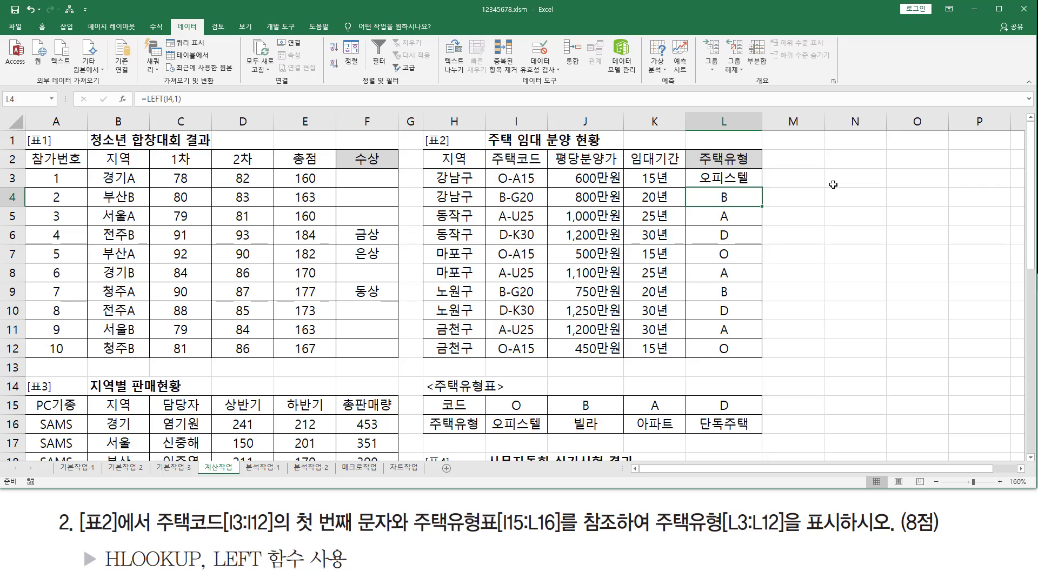
Try filling the L3 formula with the relative range I15:L16 down through L12
{"action": "left_click", "coordinate": [736, 174]}
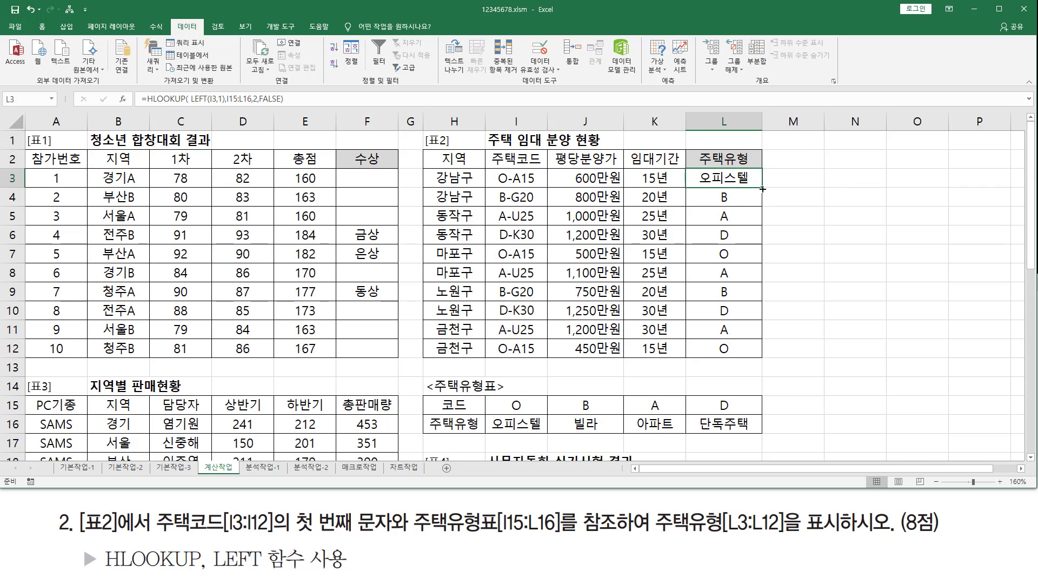
{"action": "left_click_drag", "start_coordinate": [763, 189], "coordinate": [750, 354]}
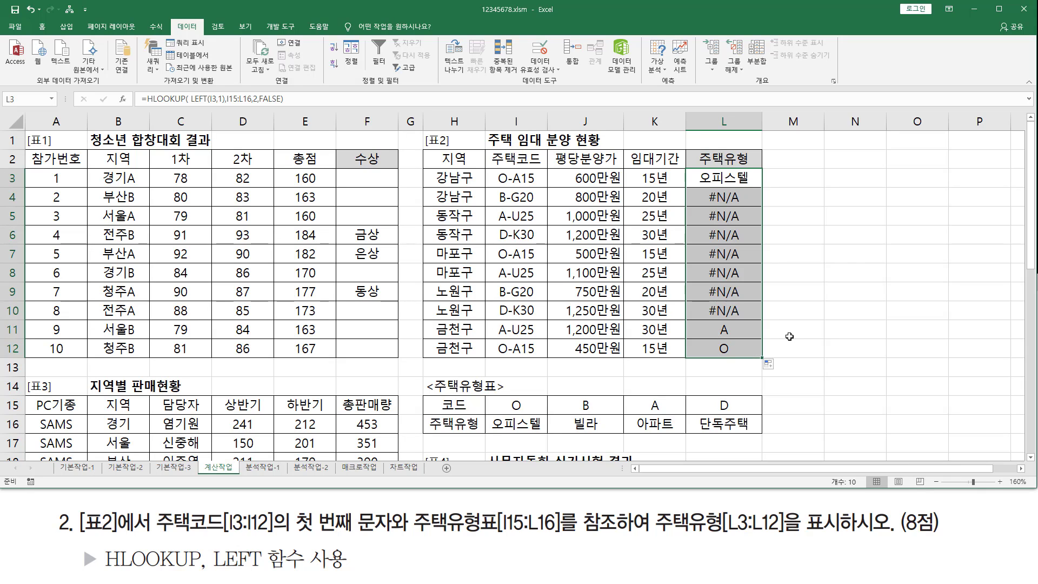
Make the table range in the L3 formula absolute as $I$15:$L$16 and refill the formula down through L12
{"action": "left_click", "coordinate": [756, 178]}
{"action": "double_click", "coordinate": [756, 178]}
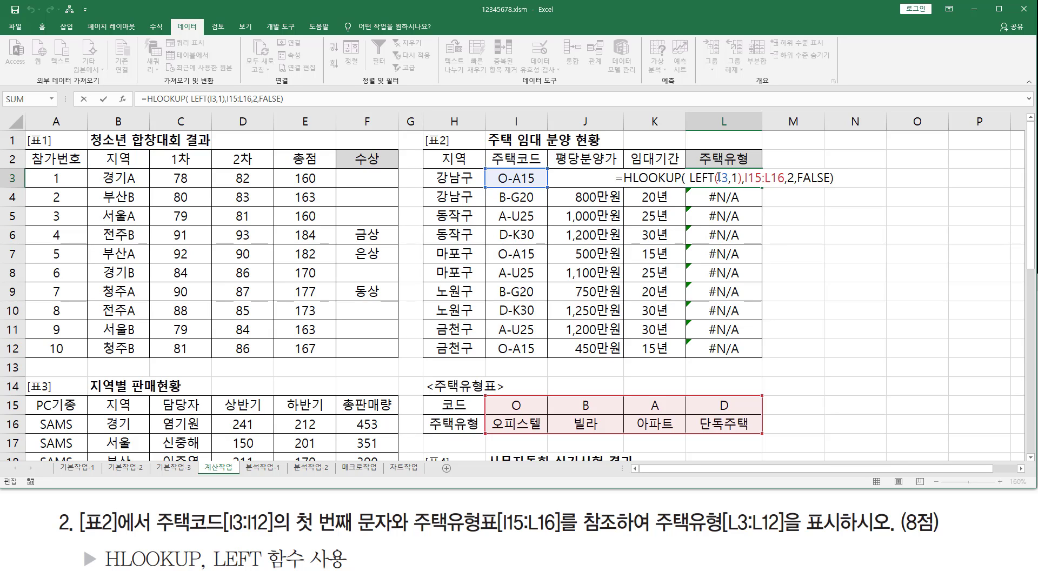
{"action": "left_click_drag", "start_coordinate": [691, 178], "coordinate": [778, 179]}
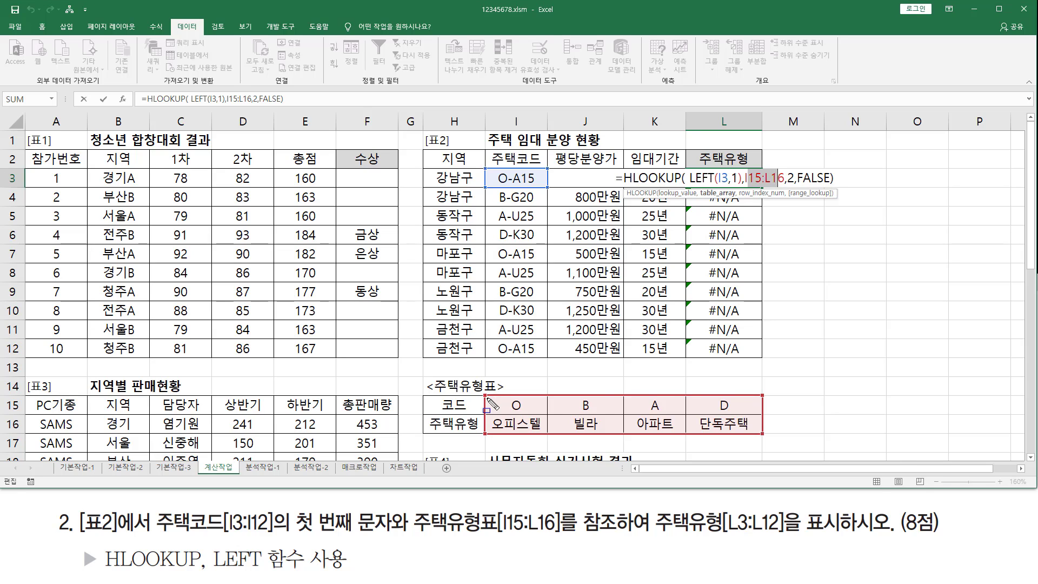
{"action": "left_click_drag", "start_coordinate": [488, 399], "coordinate": [753, 432]}
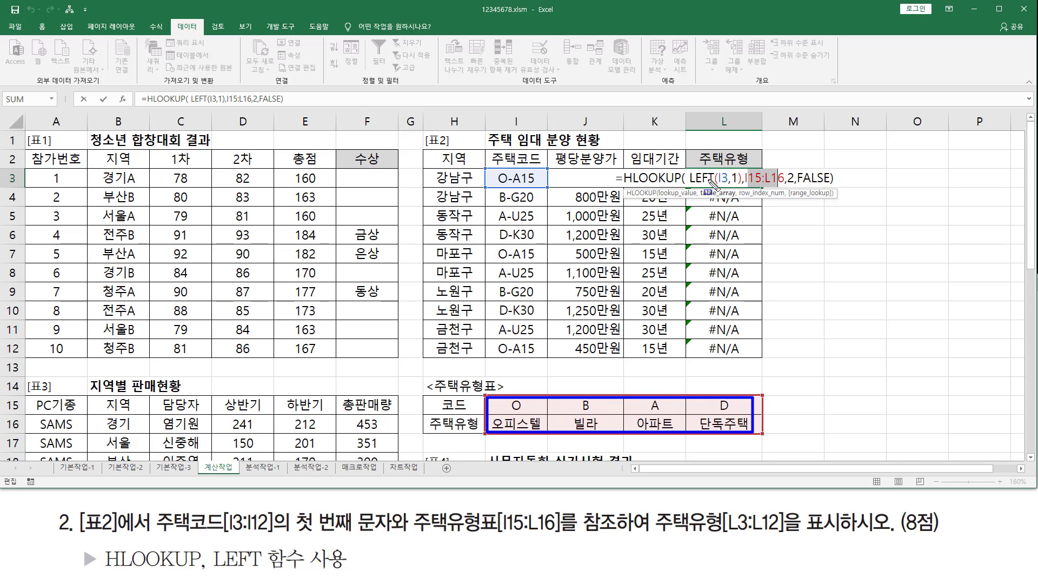
{"action": "left_click_drag", "start_coordinate": [714, 182], "coordinate": [725, 275]}
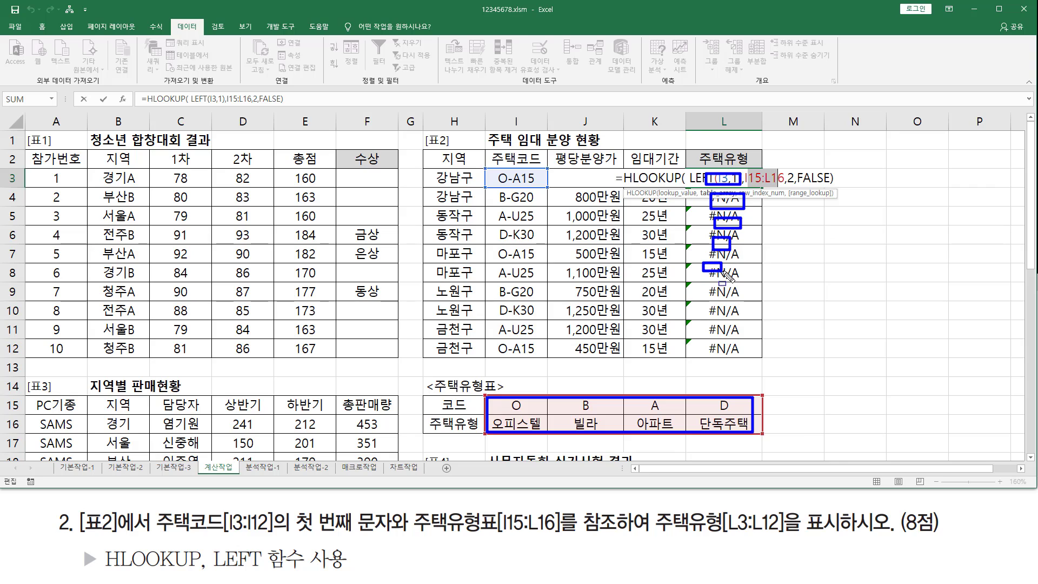
{"action": "left_click_drag", "start_coordinate": [488, 400], "coordinate": [760, 436]}
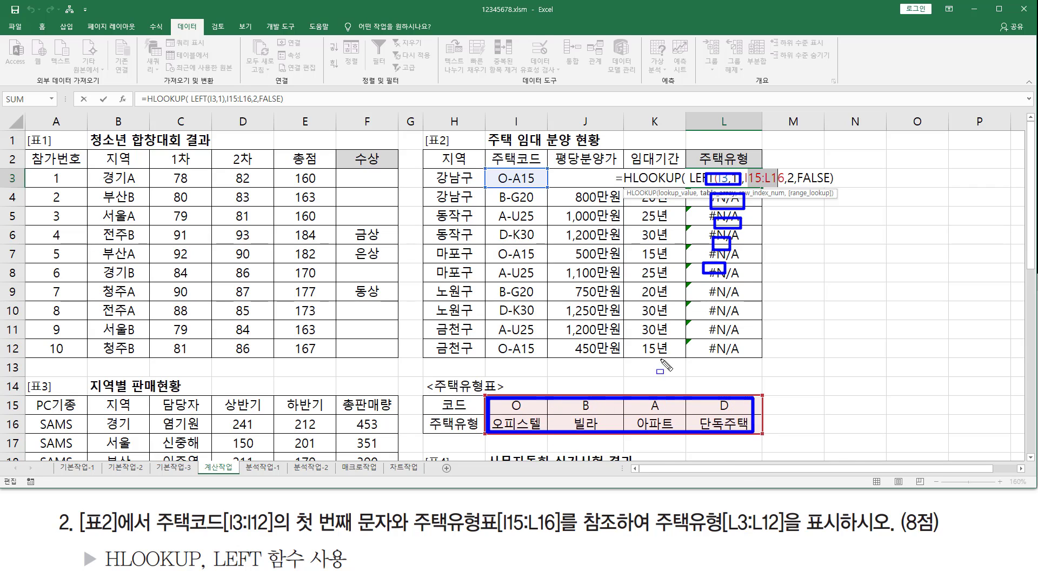
{"action": "key", "text": "Escape"}
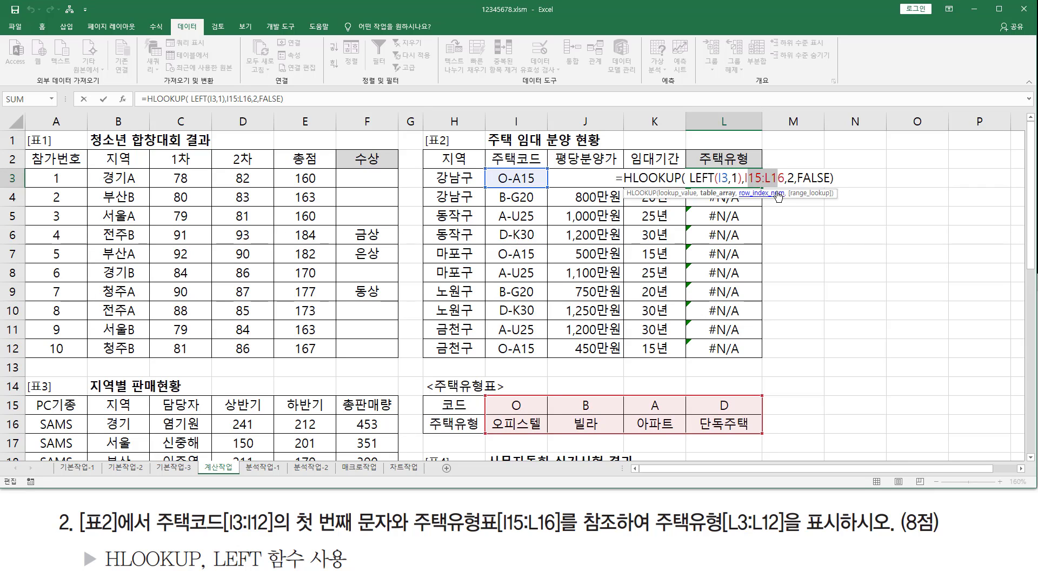
{"action": "key", "text": "F4"}
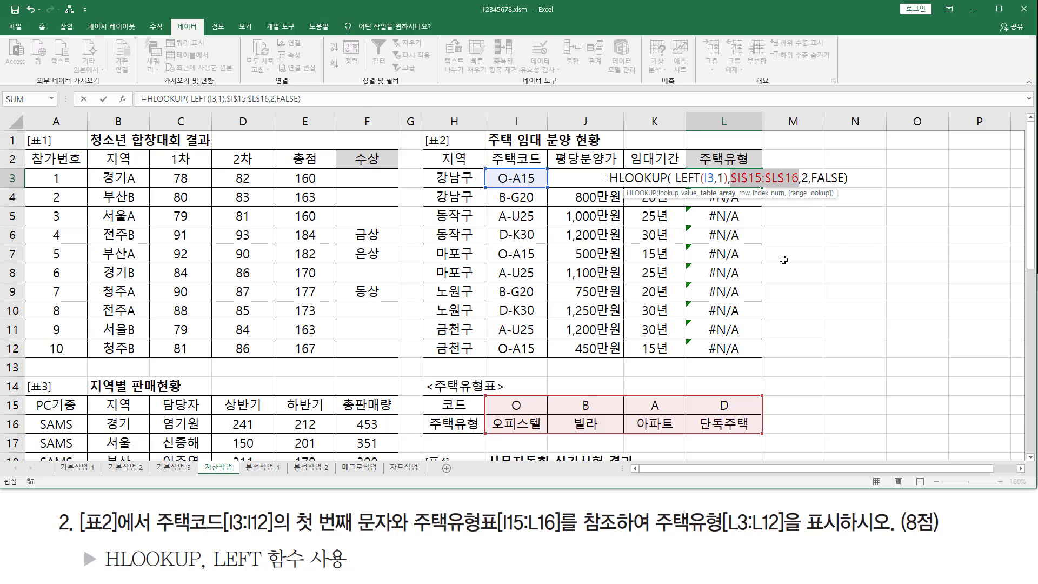
{"action": "key", "text": "Return"}
{"action": "left_click", "coordinate": [735, 176]}
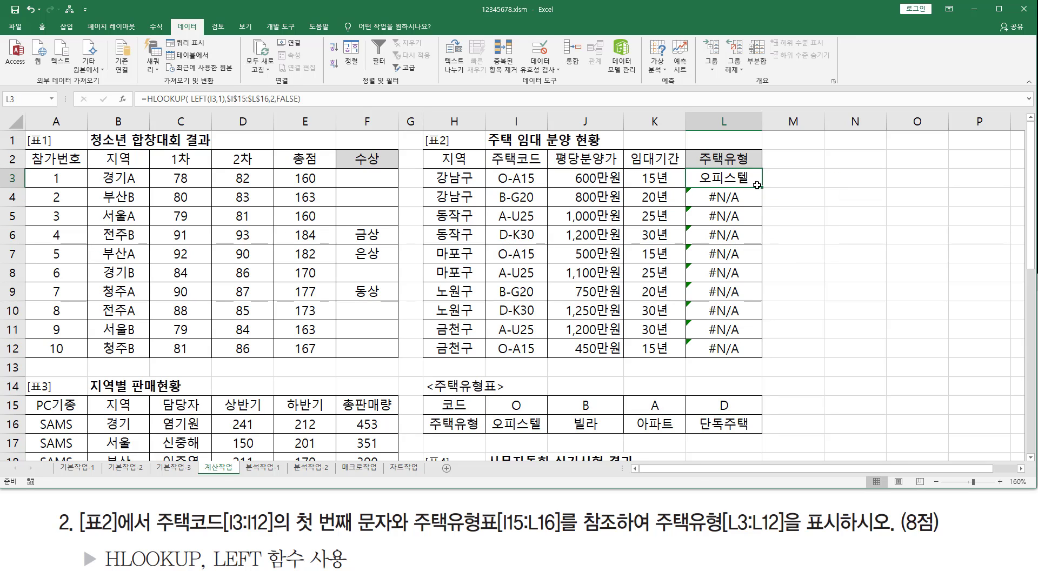
{"action": "left_click_drag", "start_coordinate": [763, 188], "coordinate": [762, 356]}
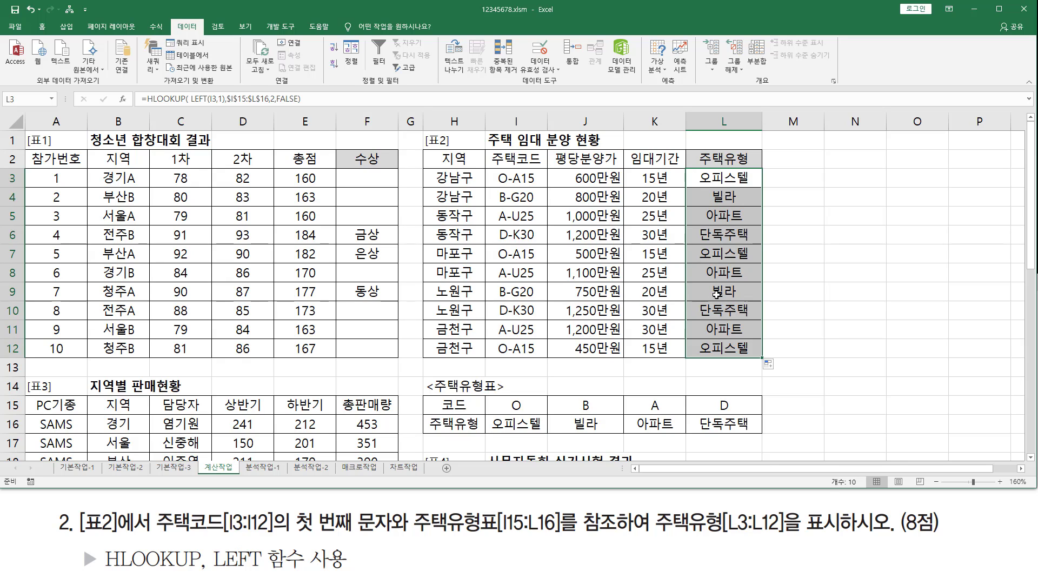
Write the L3 formula as spaced-out text in H13: =HLOOKUP( LEFT(I3,1) , $I$15:$L$16, 2, FALSE)
{"action": "left_click", "coordinate": [717, 181]}
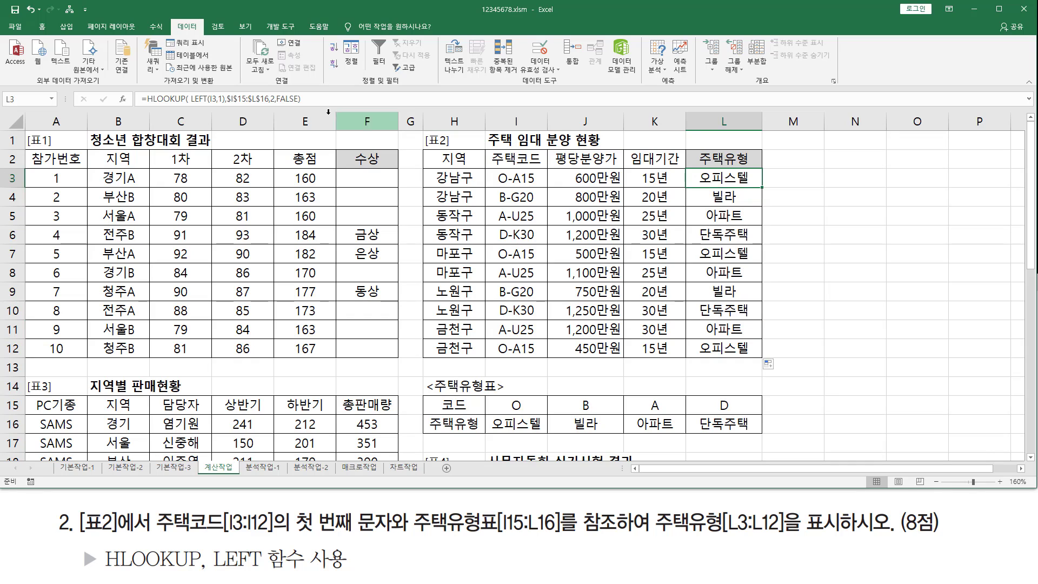
{"action": "key", "text": "F2"}
{"action": "key", "text": "Escape"}
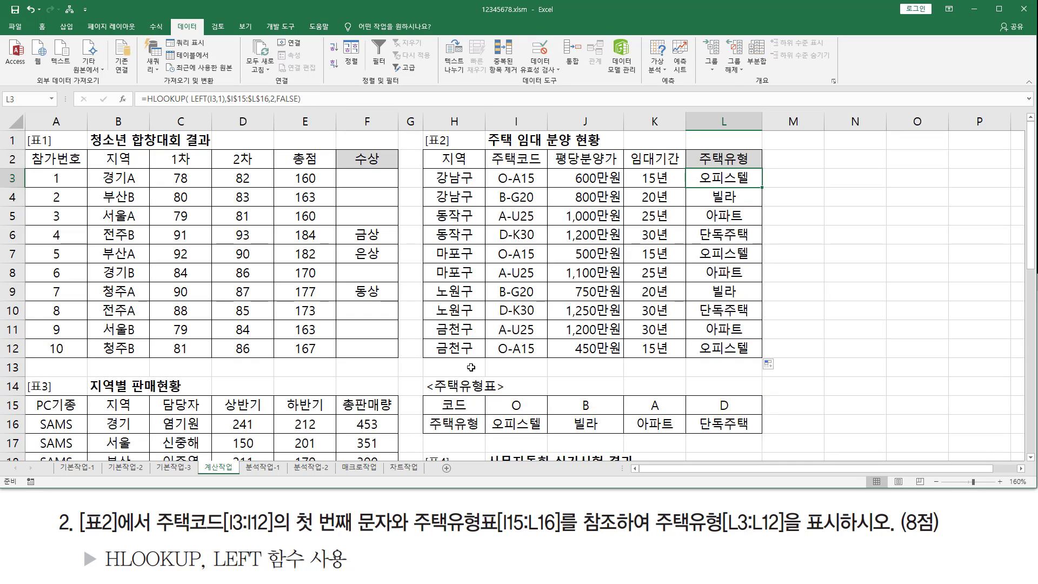
{"action": "left_click", "coordinate": [479, 364]}
{"action": "type", "text": "'"}
{"action": "type", "text": "=HLOOKUP( LEFT(I3,1)  ,   $I$15:$L$16,   2,   FALSE)"}
{"action": "left_click", "coordinate": [541, 387]}
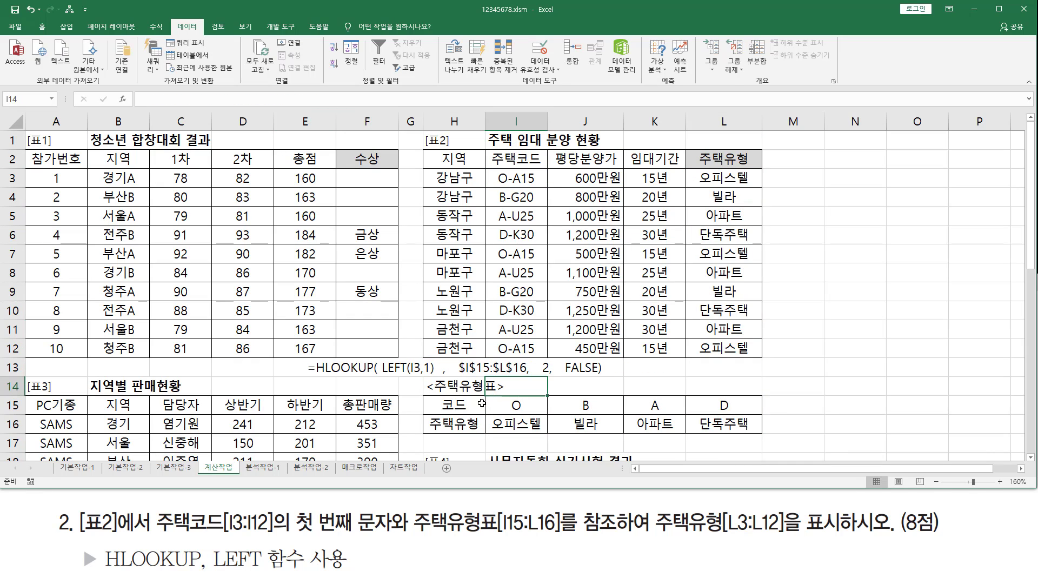
Review each argument of the HLOOKUP formula text in H13 against the 주택유형표 lookup table I15:L16
{"action": "key", "text": "F9"}
{"action": "mouse_move", "coordinate": [316, 374]}
{"action": "left_mouse_down"}
{"action": "mouse_move", "coordinate": [432, 388]}
{"action": "mouse_move", "coordinate": [521, 374]}
{"action": "mouse_move", "coordinate": [764, 435]}
{"action": "left_mouse_up"}
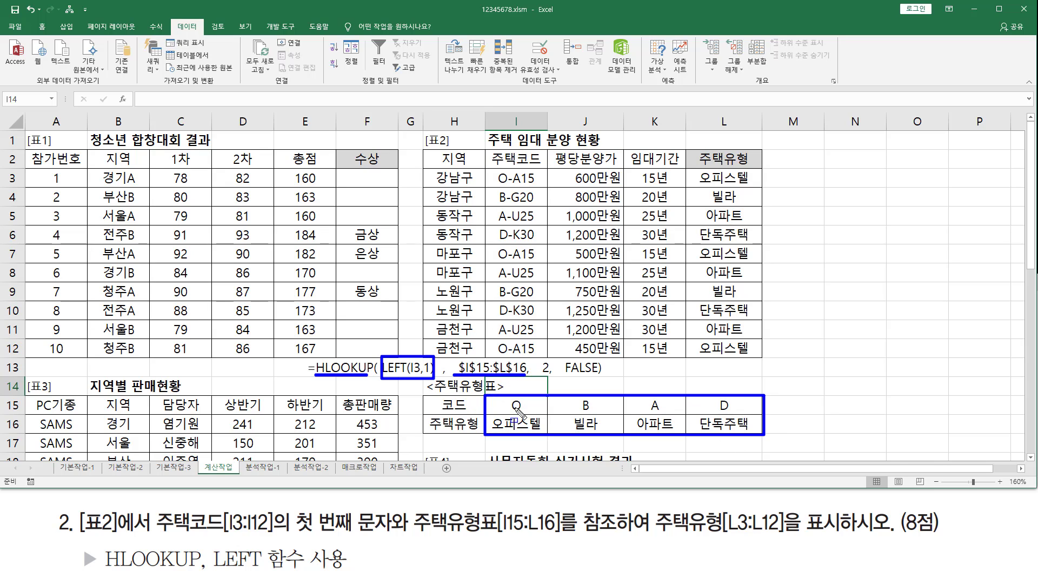
{"action": "left_click_drag", "start_coordinate": [534, 374], "coordinate": [554, 378]}
{"action": "left_click_drag", "start_coordinate": [471, 428], "coordinate": [754, 429]}
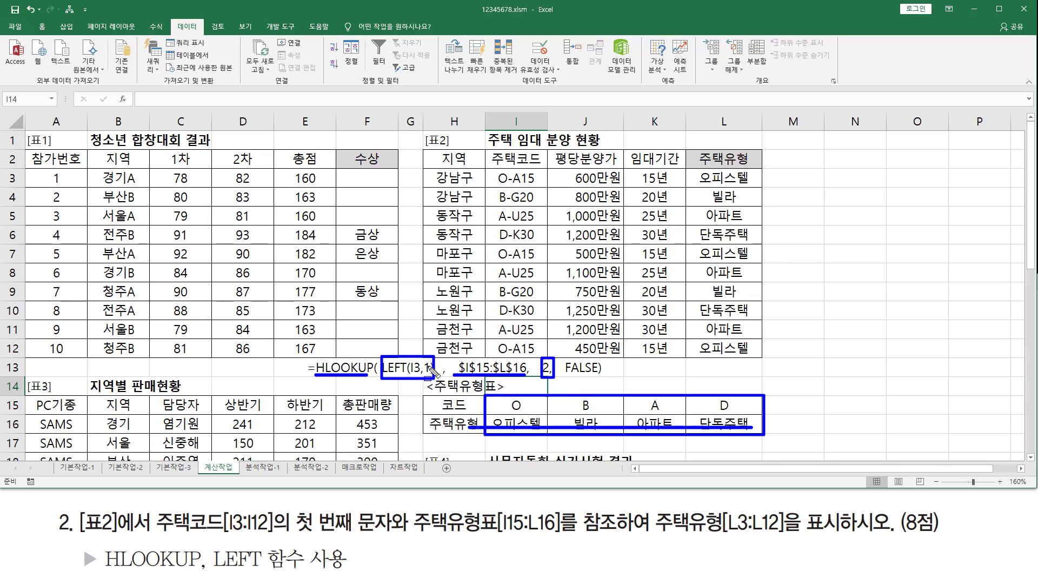
{"action": "left_click_drag", "start_coordinate": [562, 374], "coordinate": [598, 374]}
{"action": "key", "text": "Escape"}
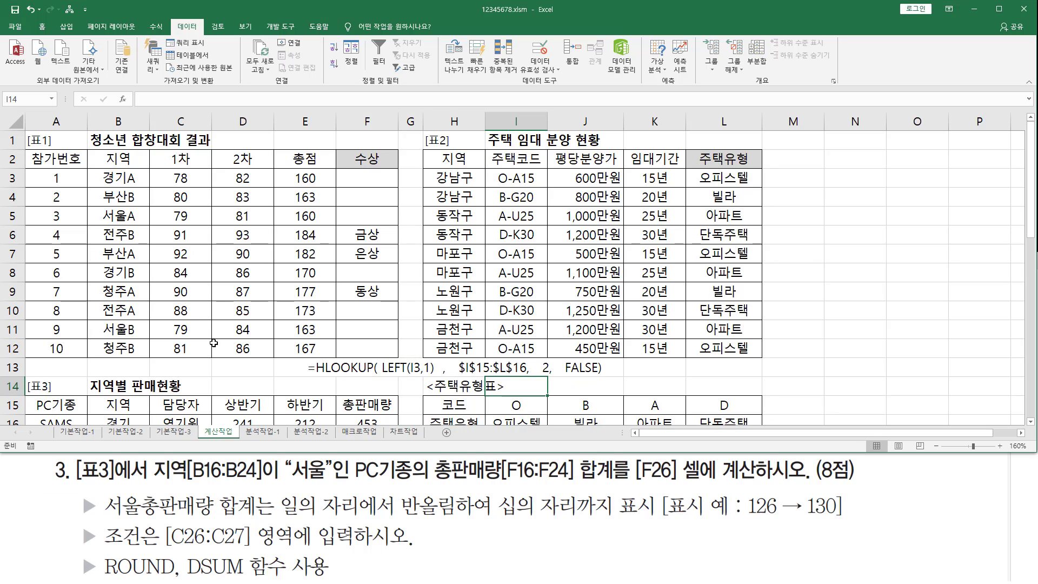
Review task 3's requirements for 표3: the 서울 condition, rounding to tens, criteria range C26:C27 and result cell F26
{"action": "left_click_drag", "start_coordinate": [75, 483], "coordinate": [121, 483]}
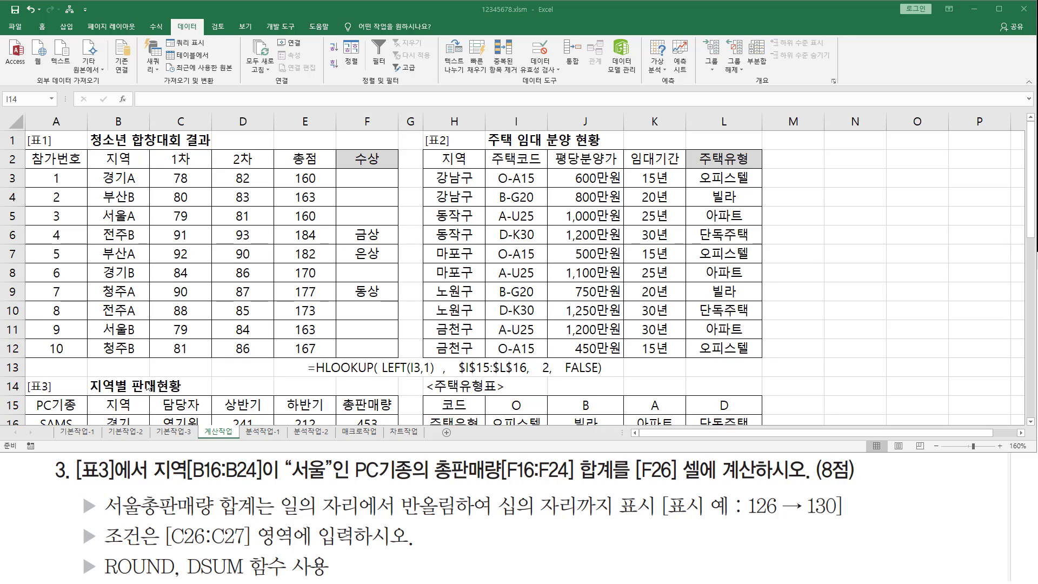
{"action": "scroll", "coordinate": [238, 357], "scroll_direction": "down", "scroll_amount": 5}
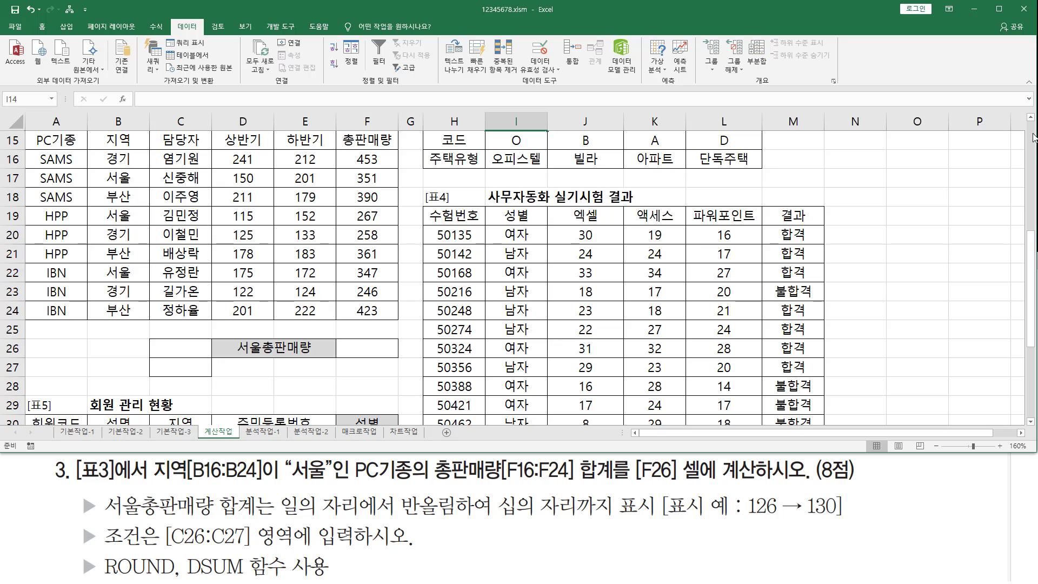
{"action": "left_click", "coordinate": [1031, 117]}
{"action": "left_click", "coordinate": [1031, 117]}
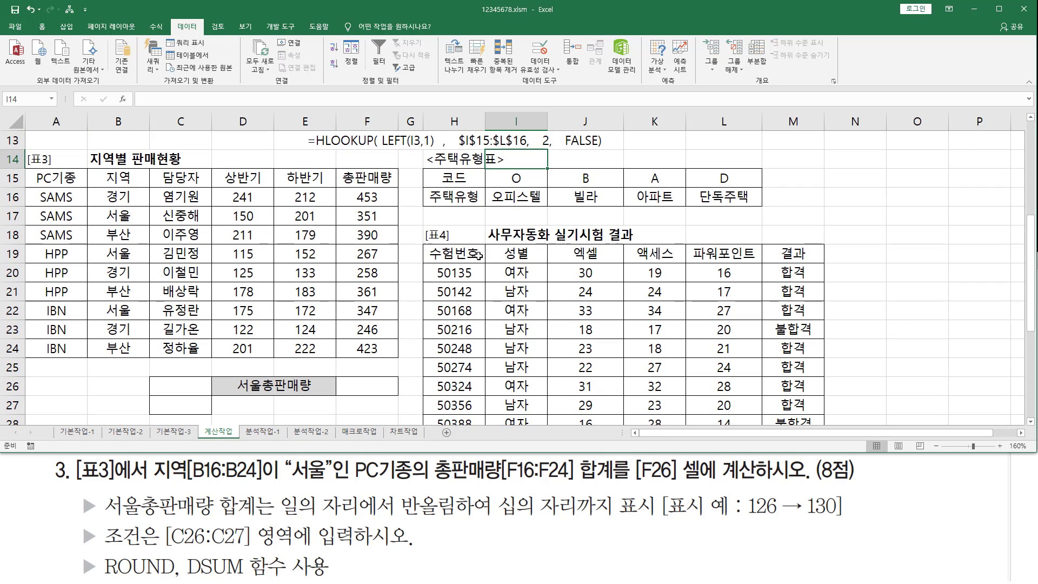
{"action": "mouse_move", "coordinate": [23, 149]}
{"action": "left_mouse_down"}
{"action": "mouse_move", "coordinate": [104, 245]}
{"action": "mouse_move", "coordinate": [393, 355]}
{"action": "left_mouse_up"}
{"action": "left_click_drag", "start_coordinate": [150, 482], "coordinate": [814, 484]}
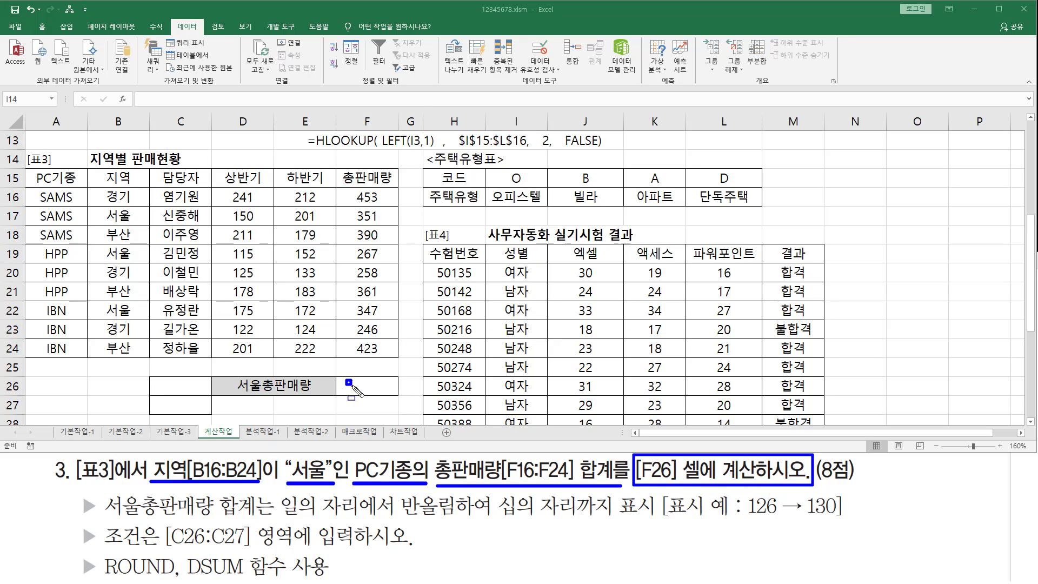
{"action": "left_click_drag", "start_coordinate": [349, 383], "coordinate": [393, 394]}
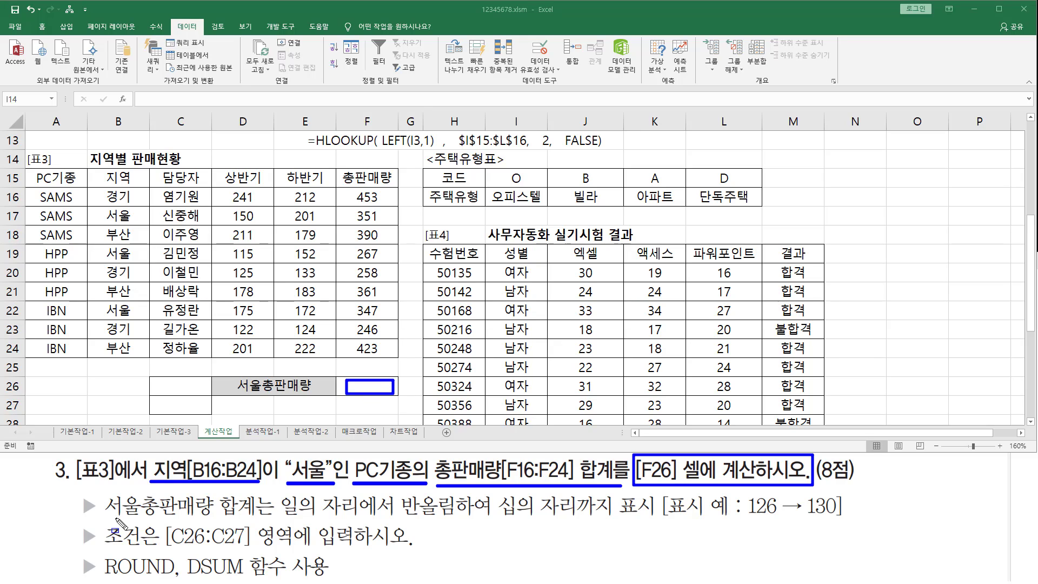
{"action": "mouse_move", "coordinate": [280, 520]}
{"action": "left_mouse_down"}
{"action": "mouse_move", "coordinate": [511, 513]}
{"action": "mouse_move", "coordinate": [660, 526]}
{"action": "left_mouse_up"}
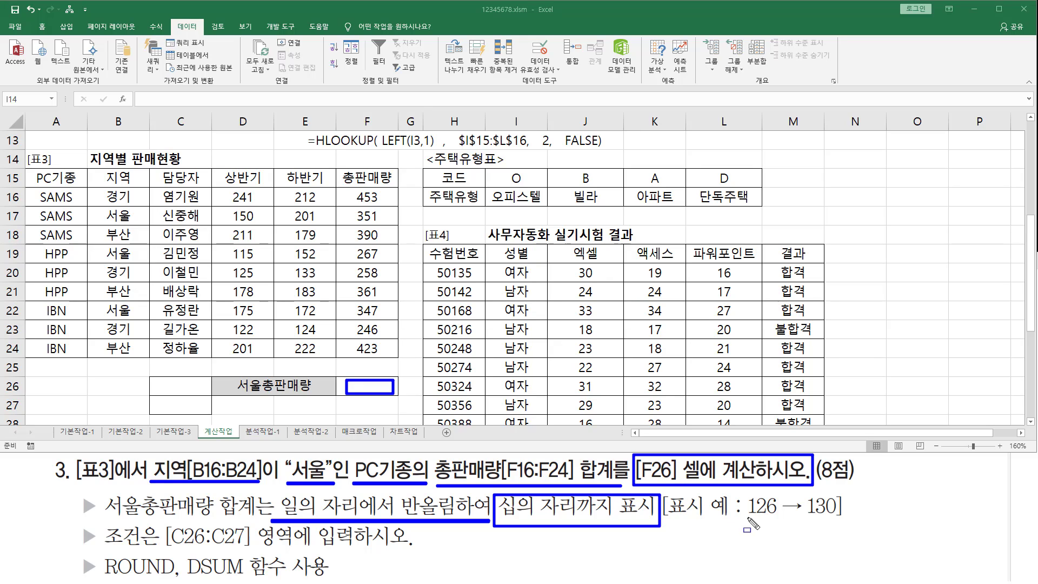
{"action": "left_click_drag", "start_coordinate": [747, 518], "coordinate": [779, 517]}
{"action": "left_click_drag", "start_coordinate": [806, 516], "coordinate": [836, 517]}
{"action": "left_click_drag", "start_coordinate": [169, 547], "coordinate": [244, 545]}
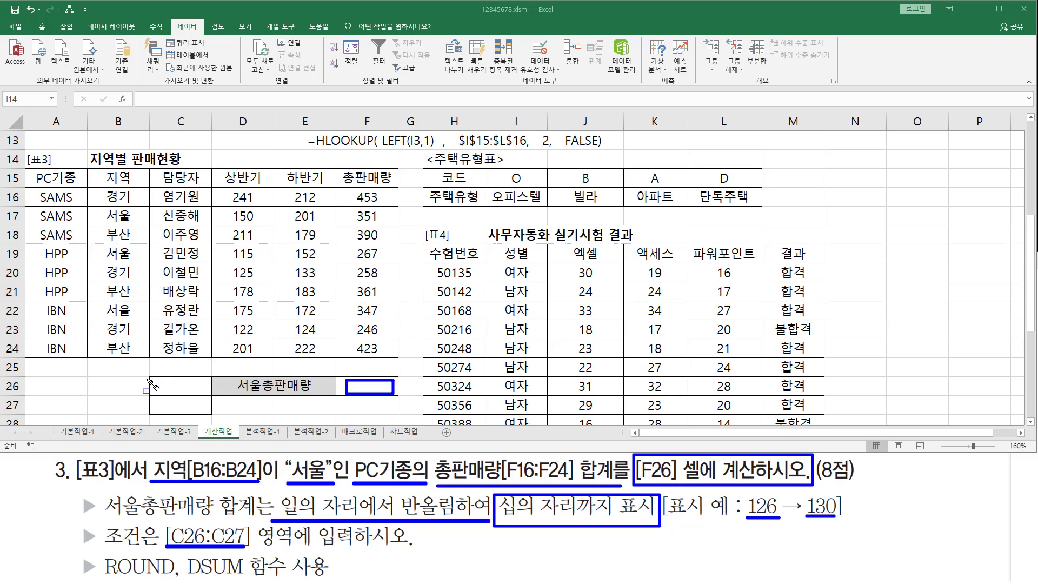
{"action": "mouse_move", "coordinate": [152, 379]}
{"action": "left_mouse_down"}
{"action": "mouse_move", "coordinate": [162, 400]}
{"action": "mouse_move", "coordinate": [209, 415]}
{"action": "left_mouse_up"}
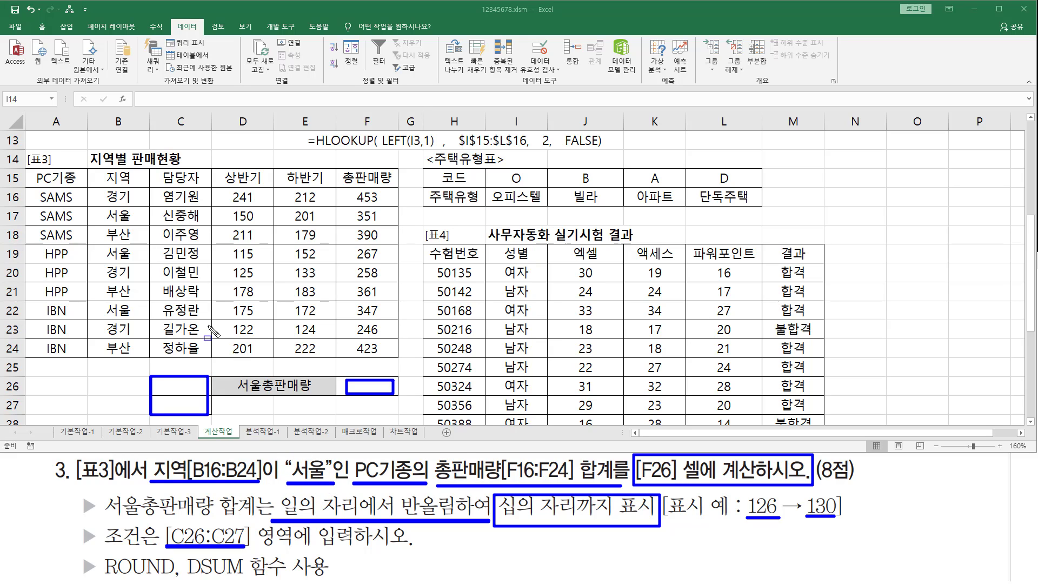
{"action": "mouse_move", "coordinate": [98, 188]}
{"action": "left_mouse_down"}
{"action": "mouse_move", "coordinate": [139, 241]}
{"action": "mouse_move", "coordinate": [141, 357]}
{"action": "left_mouse_up"}
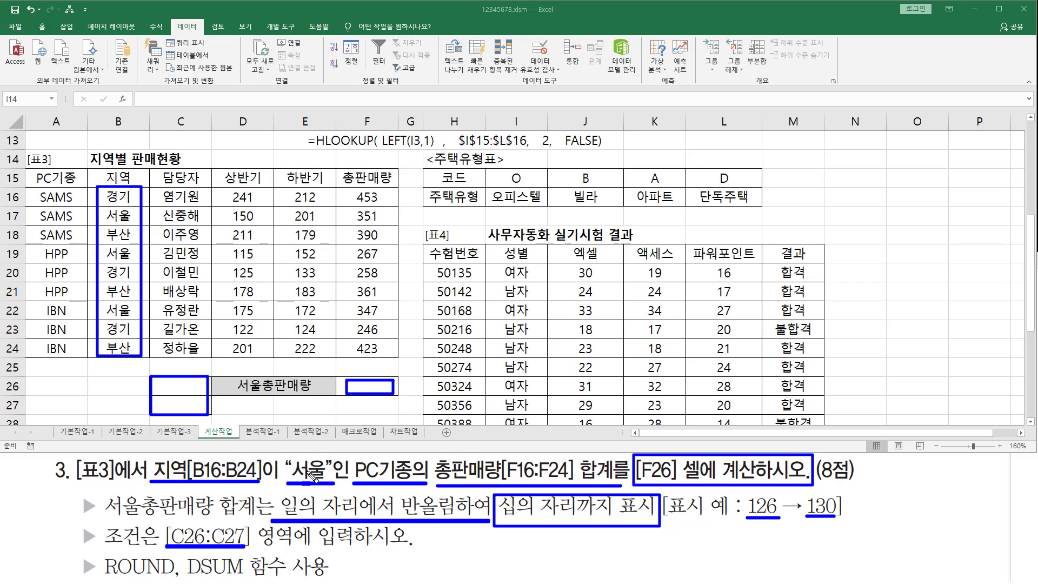
{"action": "mouse_move", "coordinate": [163, 381]}
{"action": "left_mouse_down"}
{"action": "mouse_move", "coordinate": [198, 417]}
{"action": "mouse_move", "coordinate": [195, 409]}
{"action": "left_mouse_up"}
{"action": "key", "text": "Escape"}
Enter the DSUM criteria with the heading 지역 in C26 and the value 서울 in C27
{"action": "left_click", "coordinate": [195, 379]}
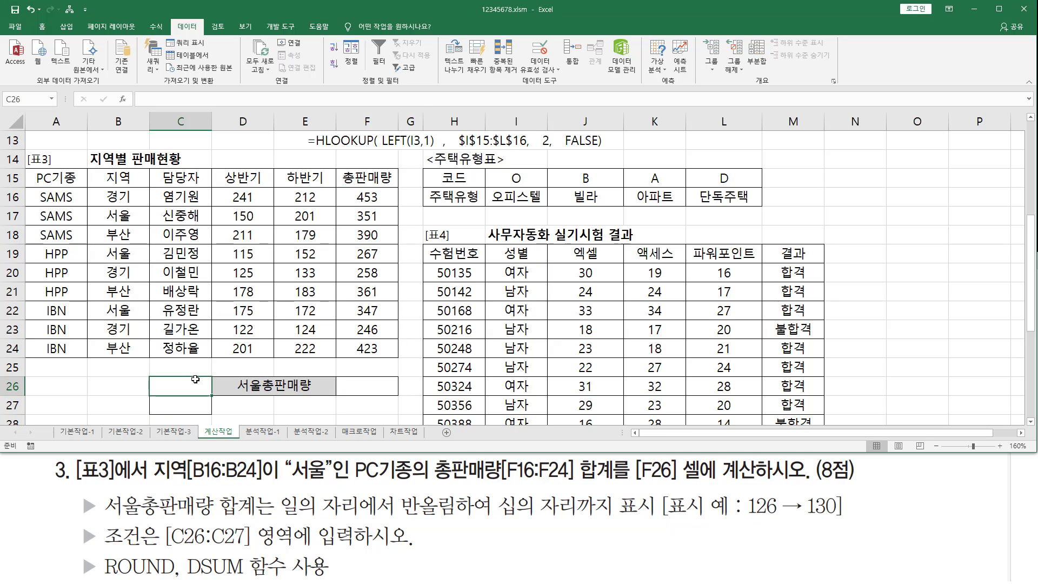
{"action": "type", "text": "wl"}
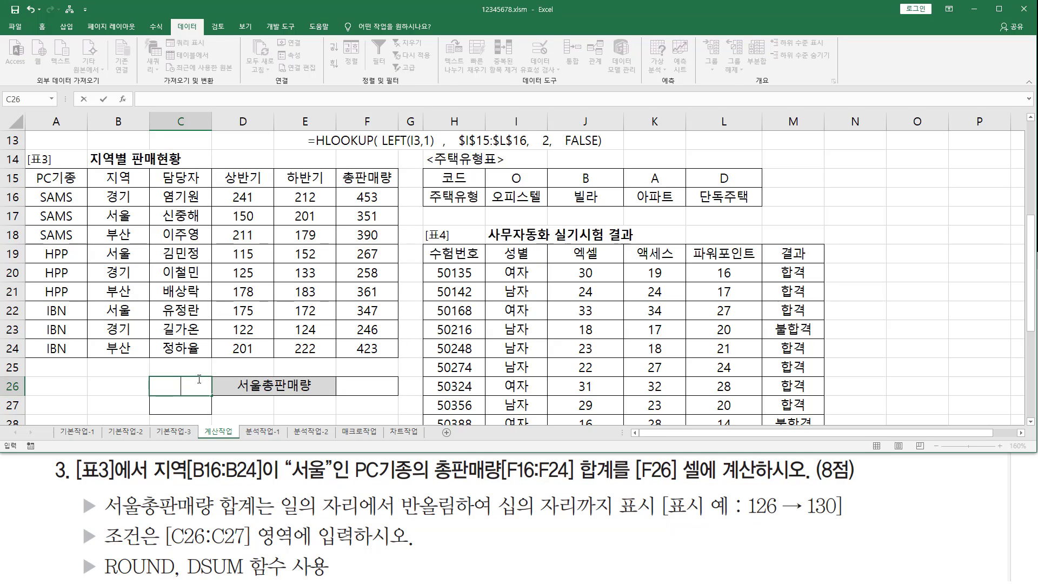
{"action": "type", "text": "지역"}
{"action": "key", "text": "Return"}
{"action": "type", "text": "서"}
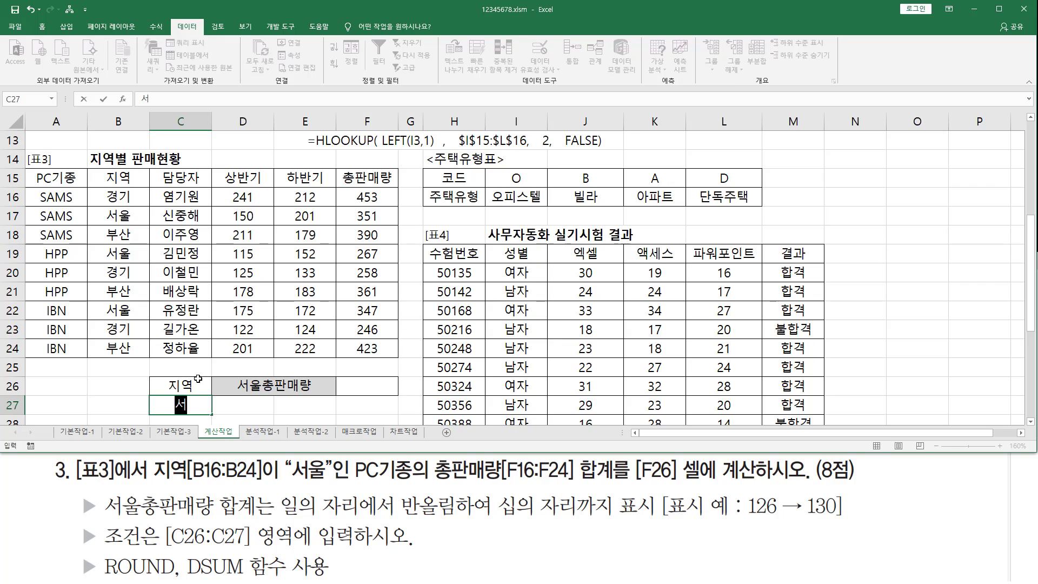
{"action": "type", "text": "울"}
{"action": "key", "text": "Return"}
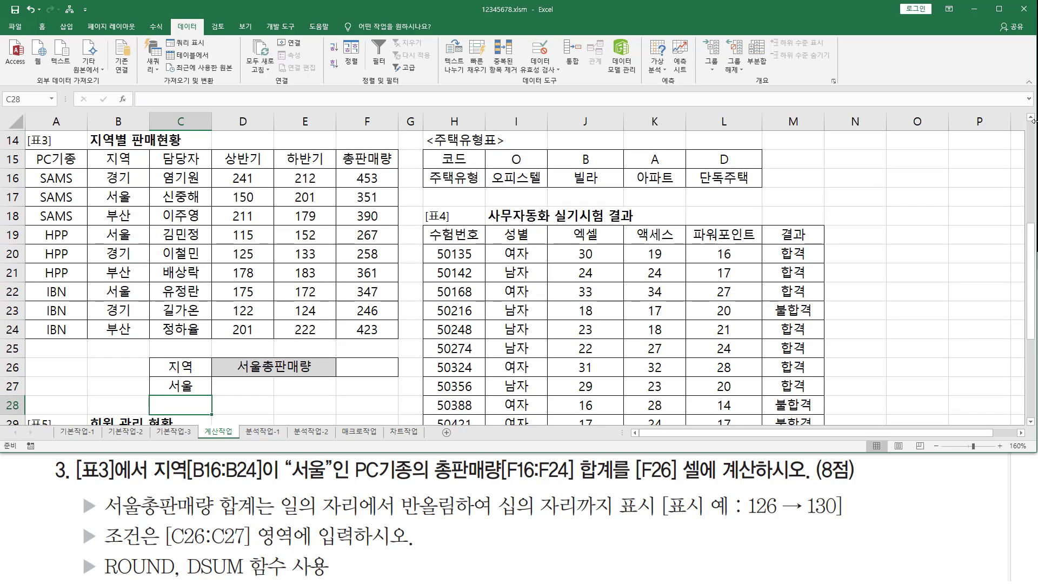
Start a DSUM formula in F26 with the whole 표3 table, headers included, A15:F24, as the database
{"action": "left_click", "coordinate": [387, 373]}
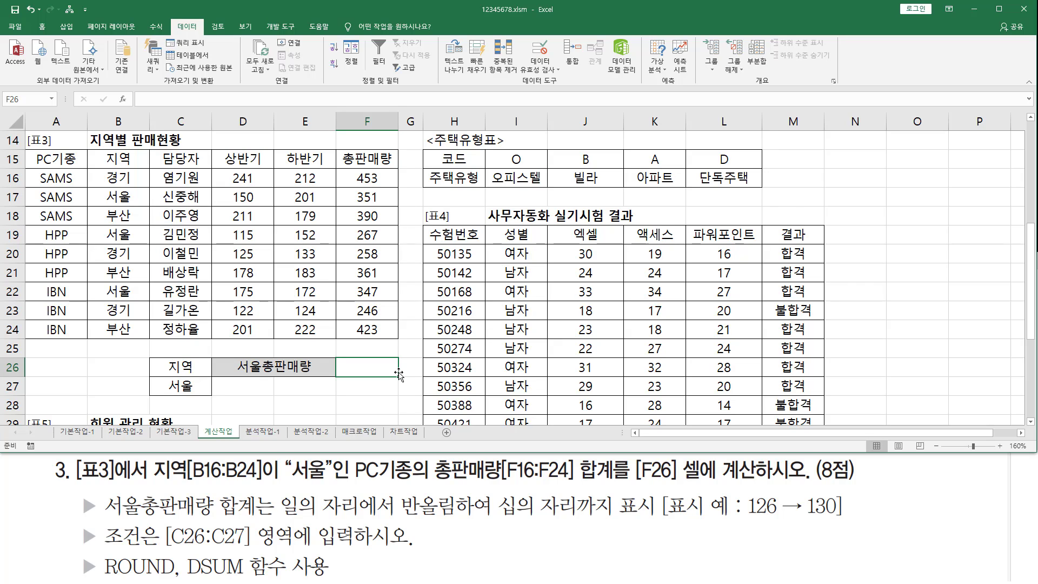
{"action": "type", "text": "="}
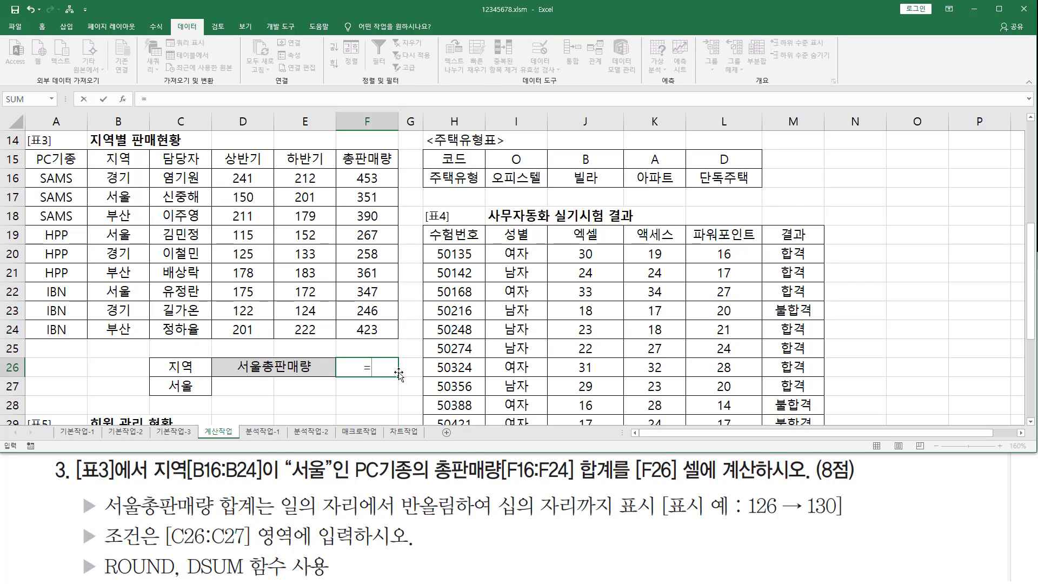
{"action": "type", "text": "d"}
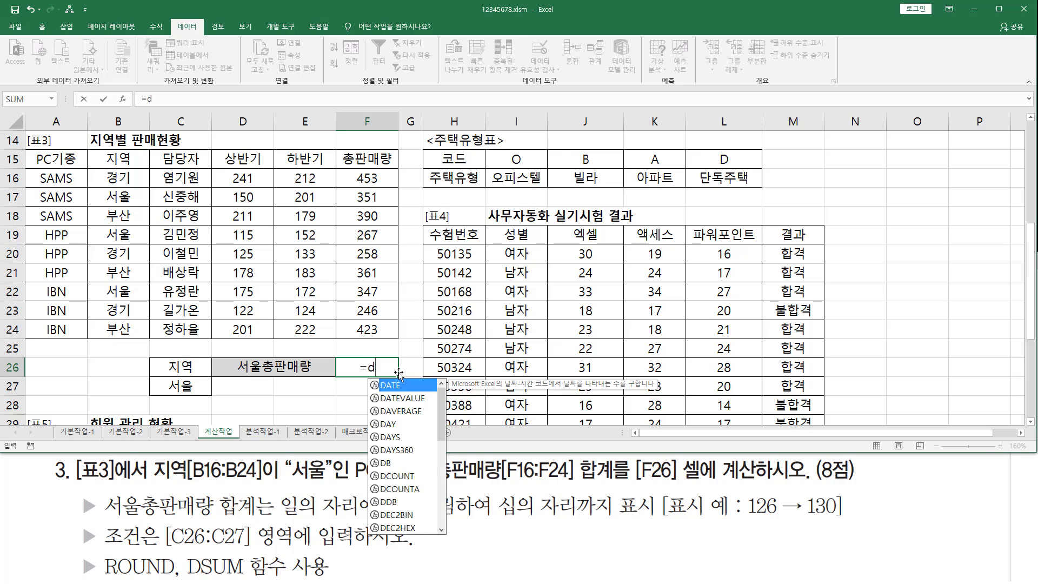
{"action": "type", "text": "sum("}
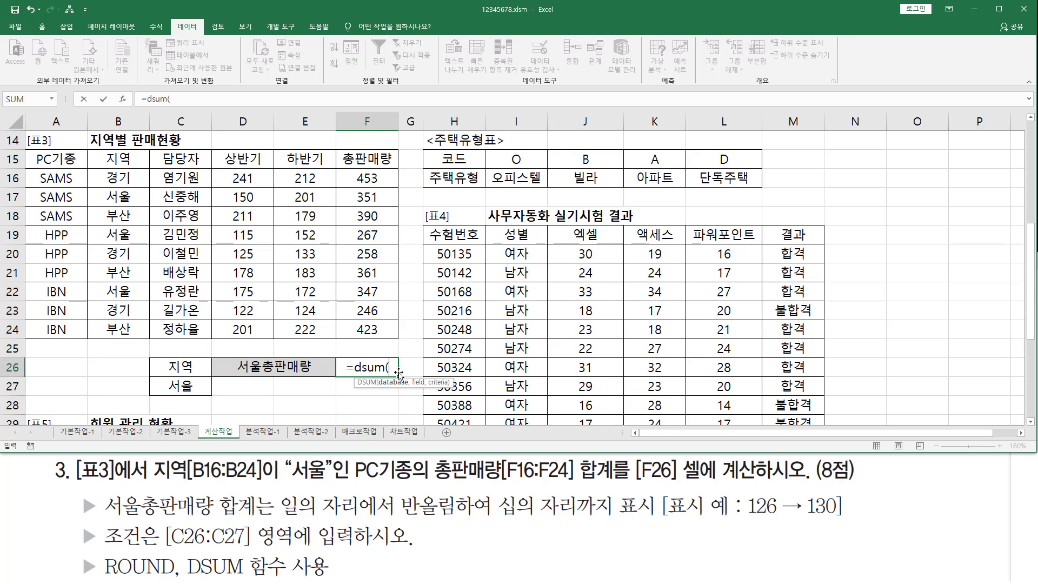
{"action": "left_click_drag", "start_coordinate": [57, 159], "coordinate": [368, 323]}
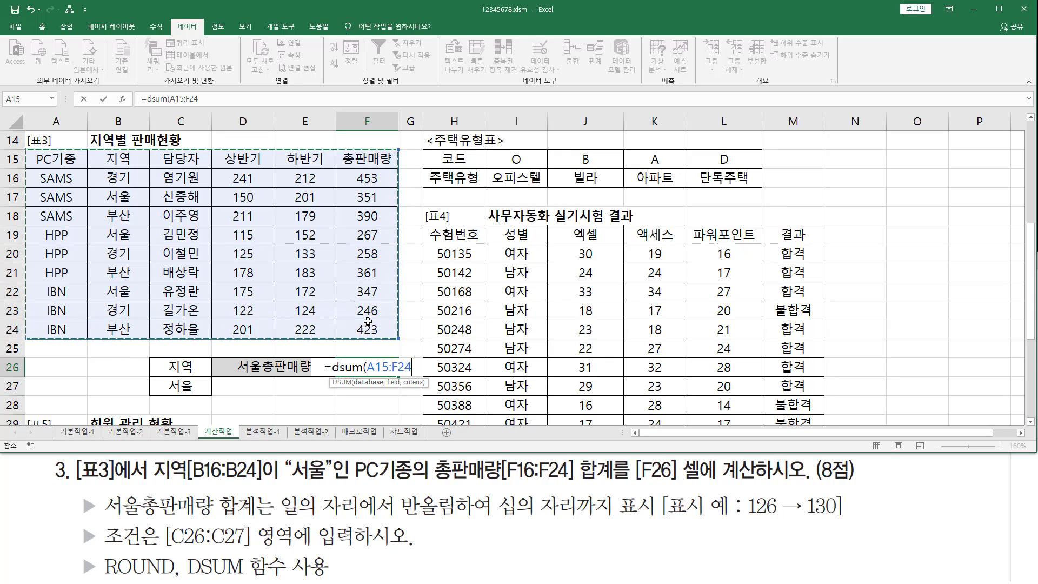
{"action": "type", "text": ","}
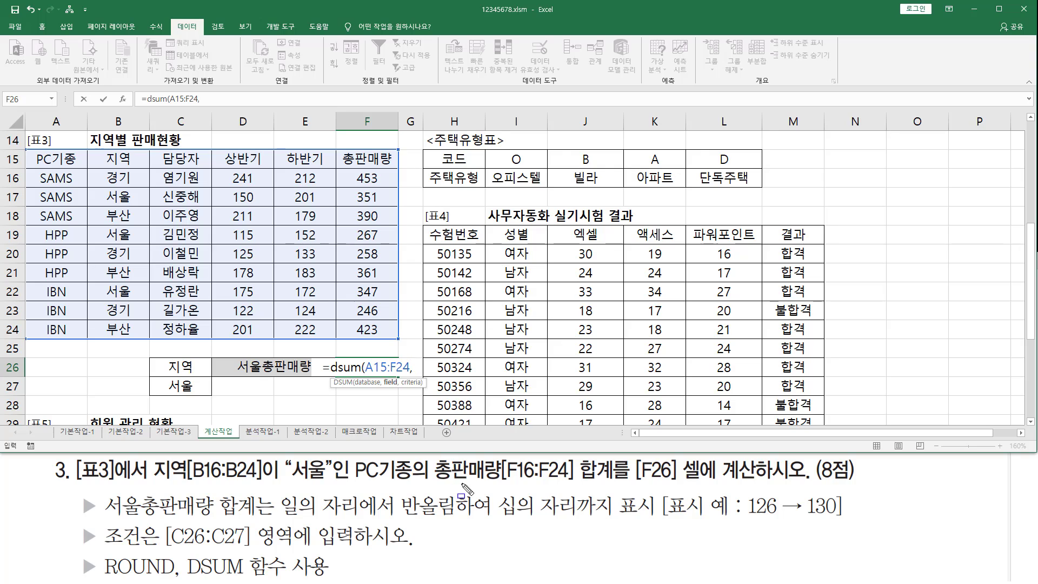
Count the columns of the 표3 table from PC기종 across to find the field number of 총판매량
{"action": "left_click_drag", "start_coordinate": [434, 481], "coordinate": [504, 480]}
{"action": "left_click_drag", "start_coordinate": [581, 481], "coordinate": [631, 481]}
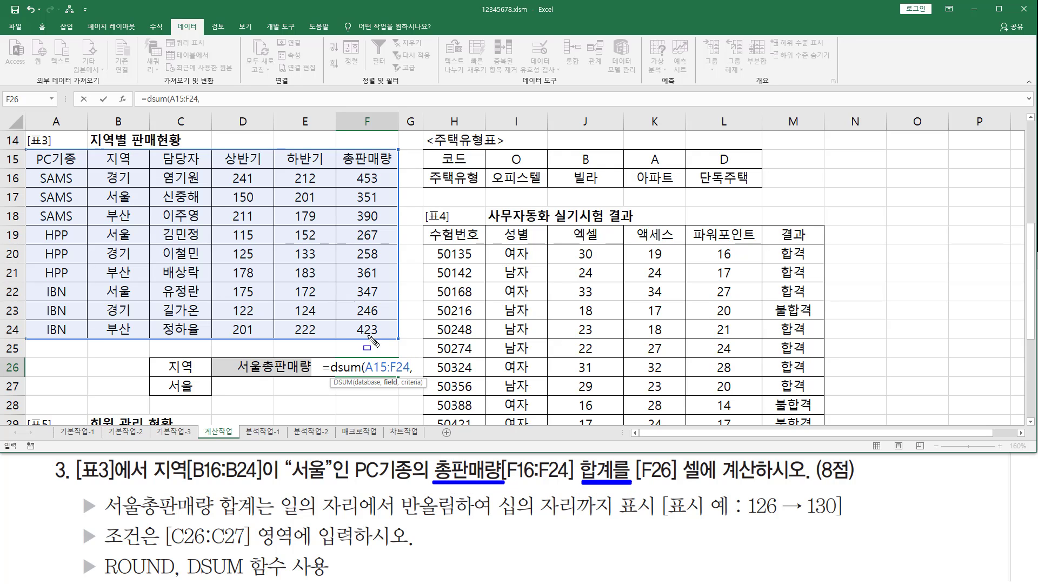
{"action": "left_click_drag", "start_coordinate": [345, 152], "coordinate": [400, 174]}
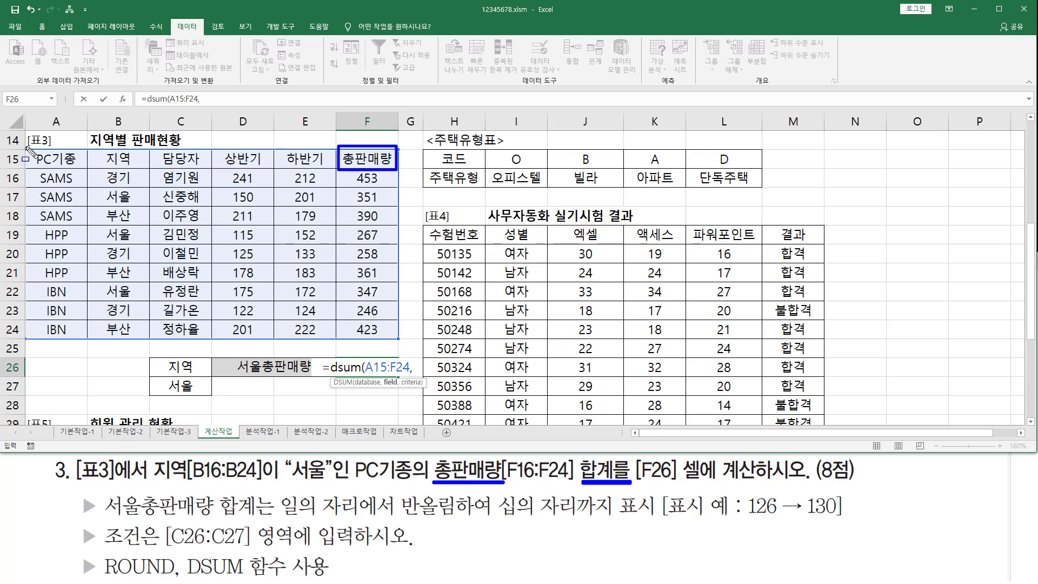
{"action": "left_click_drag", "start_coordinate": [26, 146], "coordinate": [408, 345]}
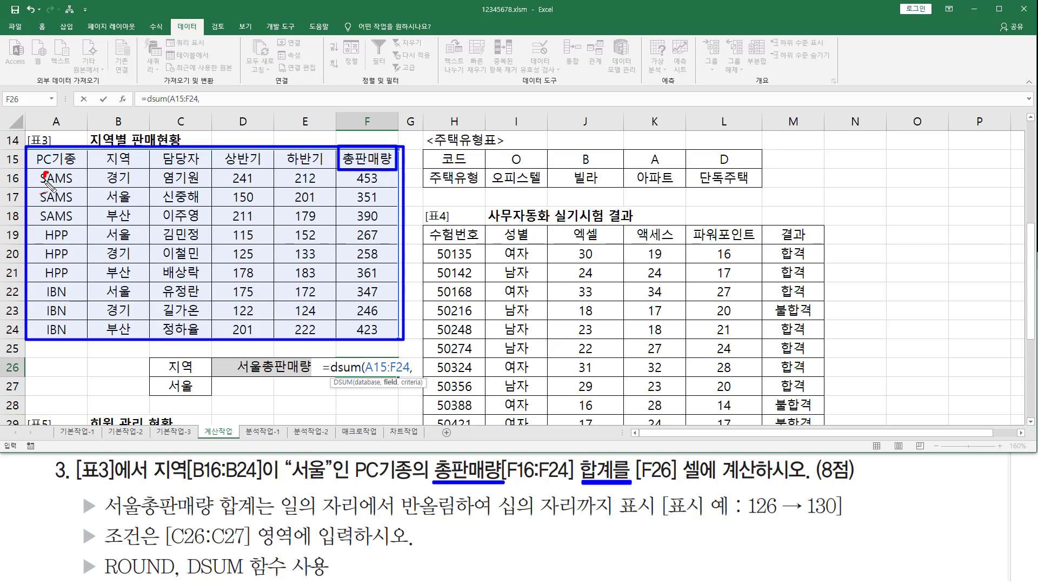
{"action": "left_click_drag", "start_coordinate": [47, 173], "coordinate": [42, 211]}
{"action": "left_click_drag", "start_coordinate": [108, 175], "coordinate": [135, 211]}
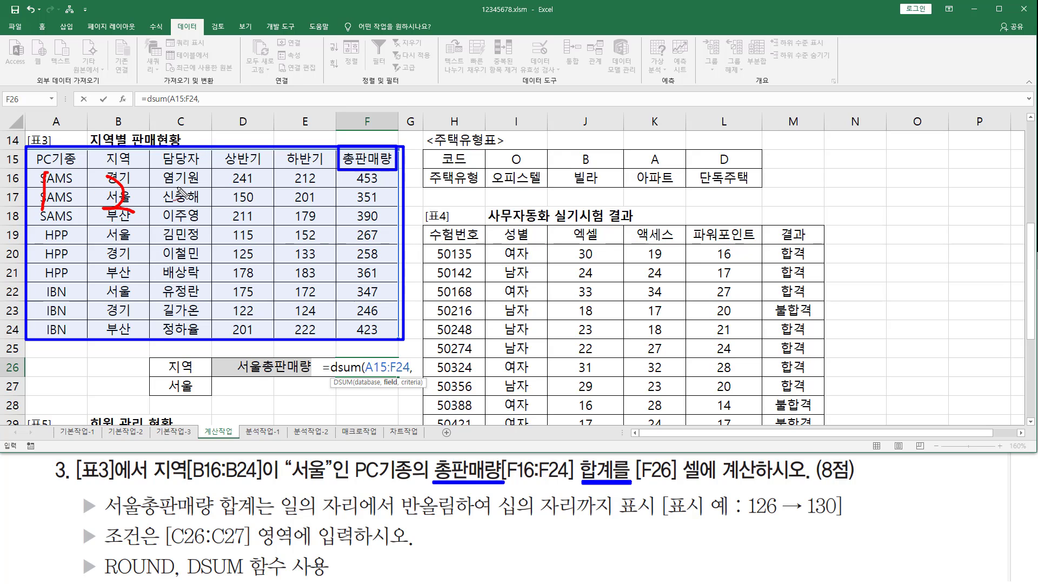
{"action": "mouse_move", "coordinate": [169, 182]}
{"action": "left_mouse_down"}
{"action": "mouse_move", "coordinate": [195, 201]}
{"action": "mouse_move", "coordinate": [174, 208]}
{"action": "left_mouse_up"}
{"action": "mouse_move", "coordinate": [238, 179]}
{"action": "left_mouse_down"}
{"action": "mouse_move", "coordinate": [254, 205]}
{"action": "mouse_move", "coordinate": [245, 231]}
{"action": "left_mouse_up"}
{"action": "mouse_move", "coordinate": [303, 178]}
{"action": "left_mouse_down"}
{"action": "mouse_move", "coordinate": [293, 213]}
{"action": "mouse_move", "coordinate": [317, 195]}
{"action": "left_mouse_up"}
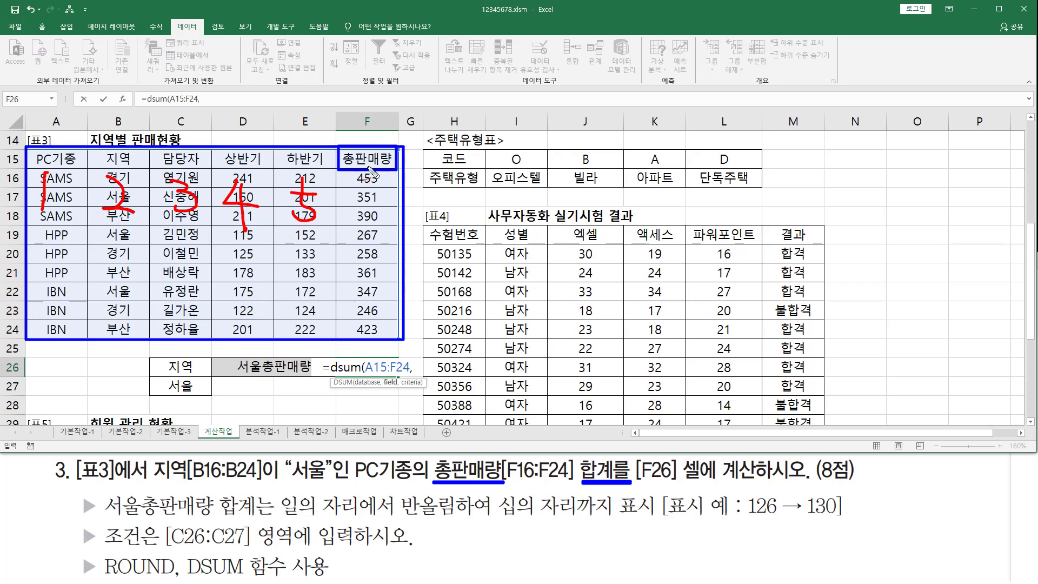
{"action": "mouse_move", "coordinate": [379, 182]}
{"action": "left_mouse_down"}
{"action": "mouse_move", "coordinate": [361, 225]}
{"action": "mouse_move", "coordinate": [364, 211]}
{"action": "left_mouse_up"}
{"action": "key", "text": "Escape"}
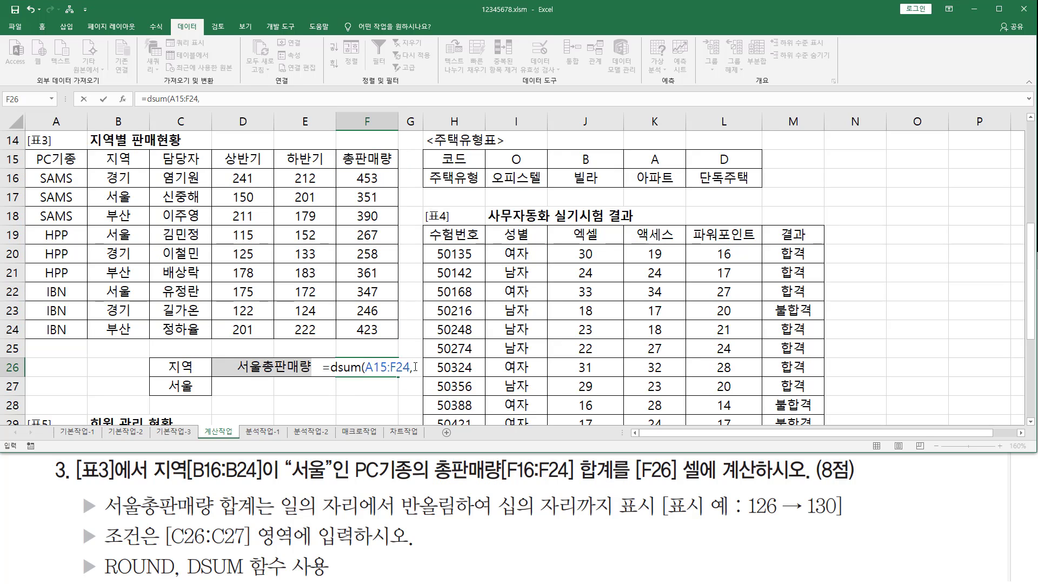
Complete the F26 formula with field 6 and criteria range C26:C27, giving =DSUM(A15:F24,6,C26:C27)
{"action": "type", "text": "6"}
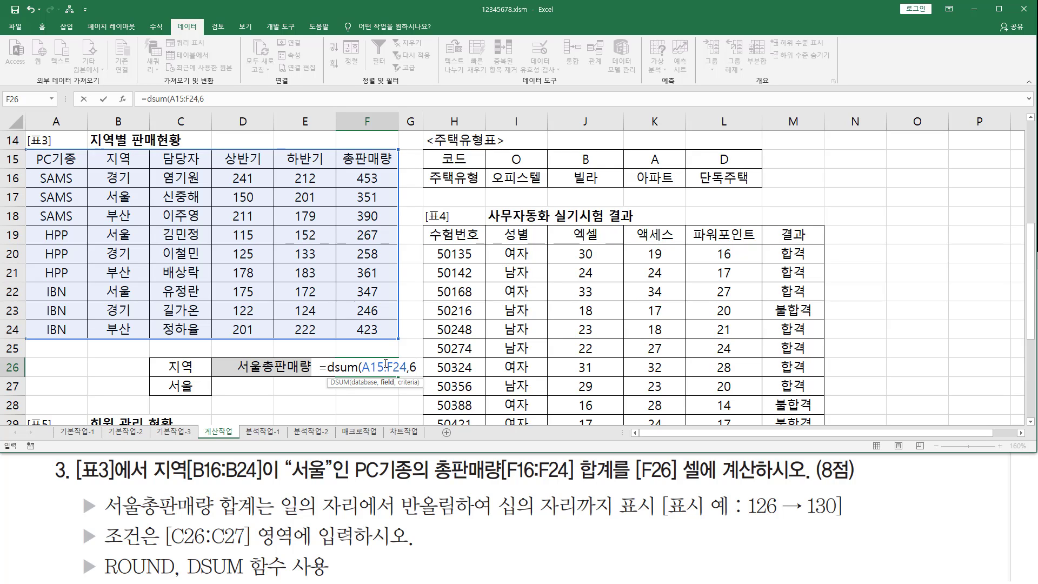
{"action": "type", "text": ","}
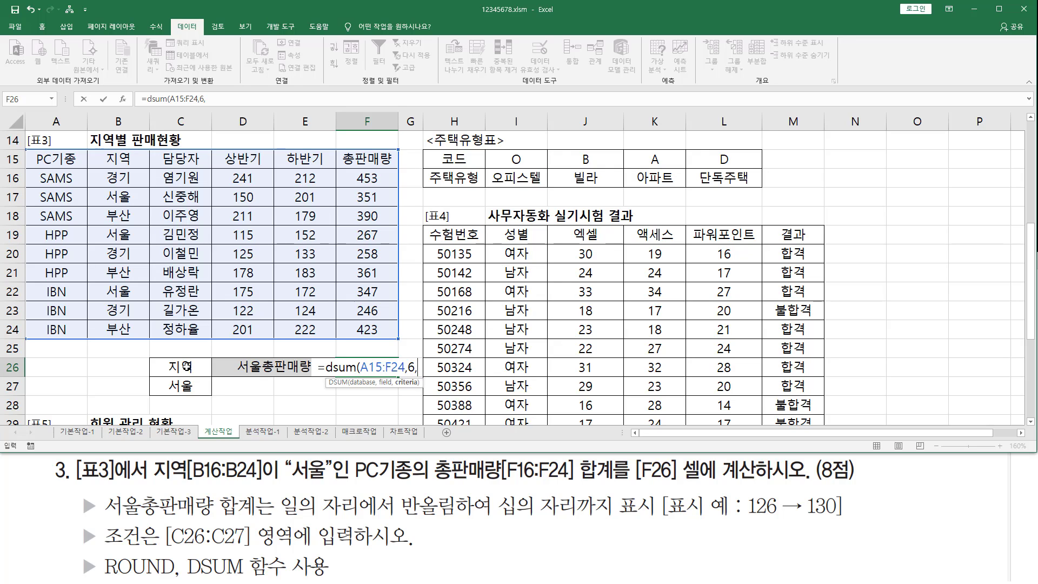
{"action": "left_click_drag", "start_coordinate": [185, 367], "coordinate": [178, 387]}
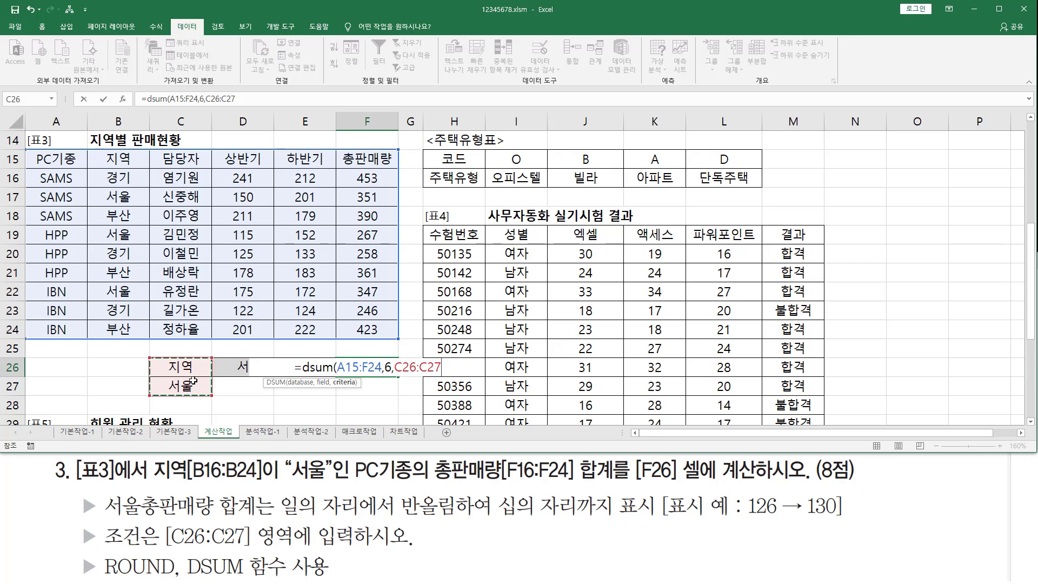
{"action": "type", "text": ")"}
{"action": "key", "text": "Return"}
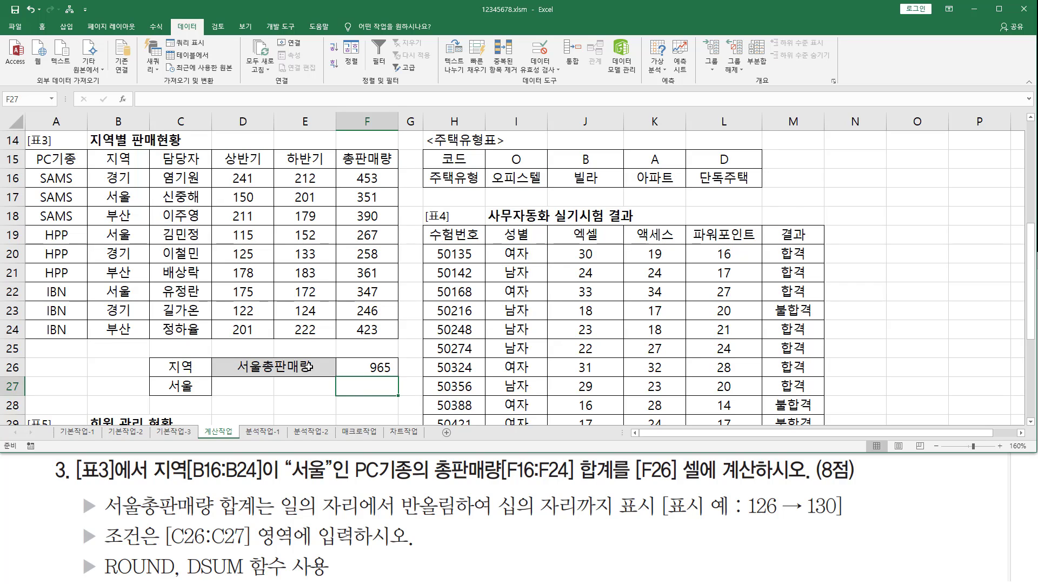
Wrap the DSUM formula in F26 with ROUND using -1 digits, giving =ROUND(DSUM(A15:F24,6,C26:C27),-1)
{"action": "key", "text": "alt+Tab"}
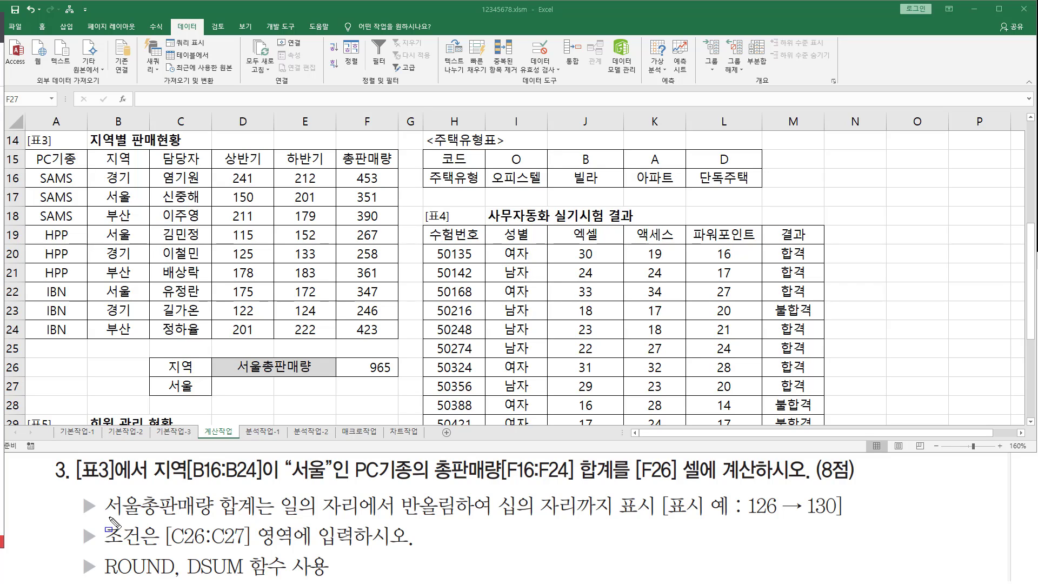
{"action": "left_click_drag", "start_coordinate": [108, 517], "coordinate": [663, 522]}
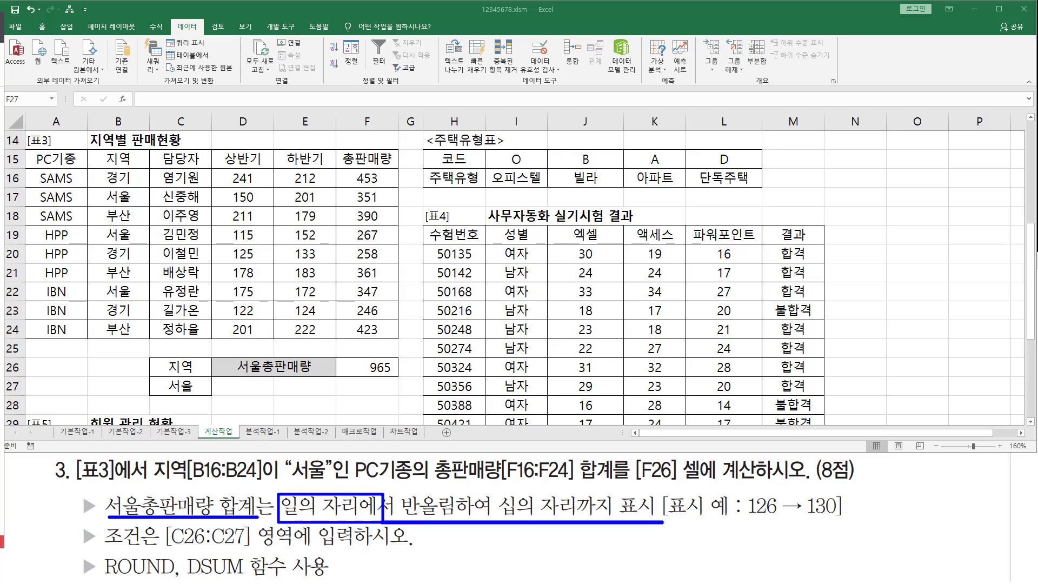
{"action": "key", "text": "Escape"}
{"action": "left_click", "coordinate": [373, 367]}
{"action": "double_click", "coordinate": [374, 367]}
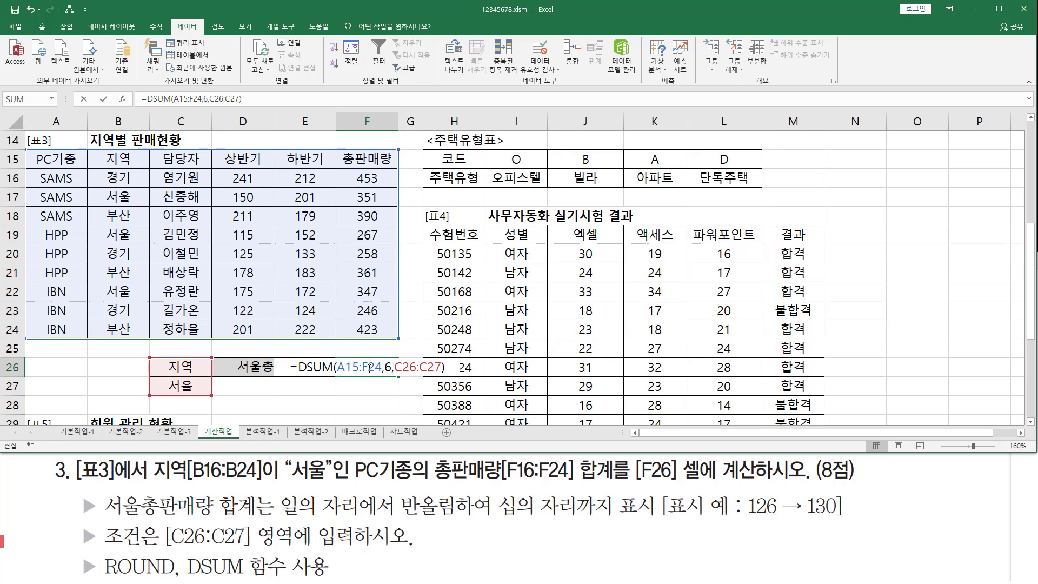
{"action": "left_click", "coordinate": [299, 367]}
{"action": "type", "text": "round"}
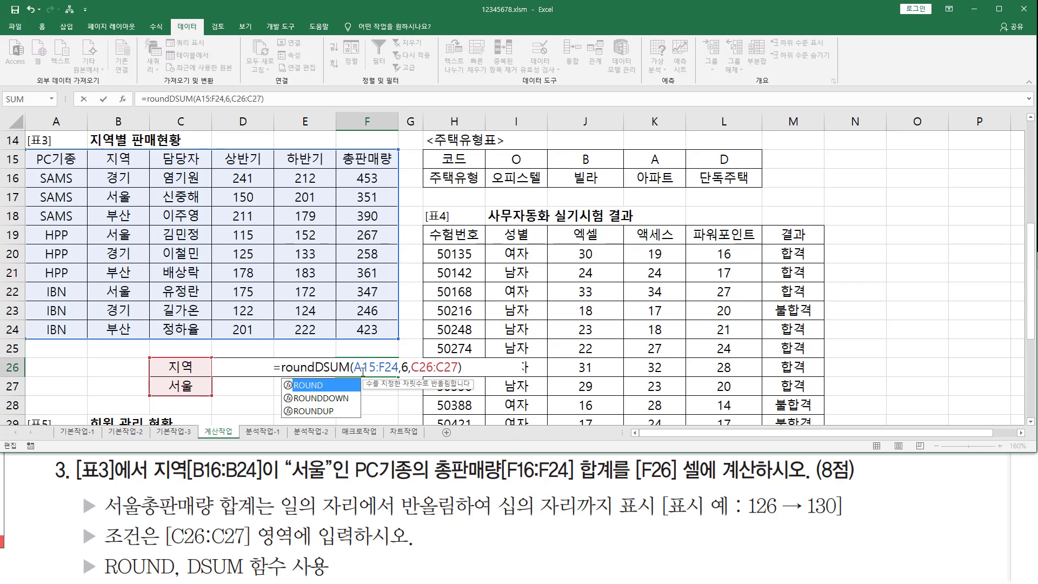
{"action": "type", "text": "("}
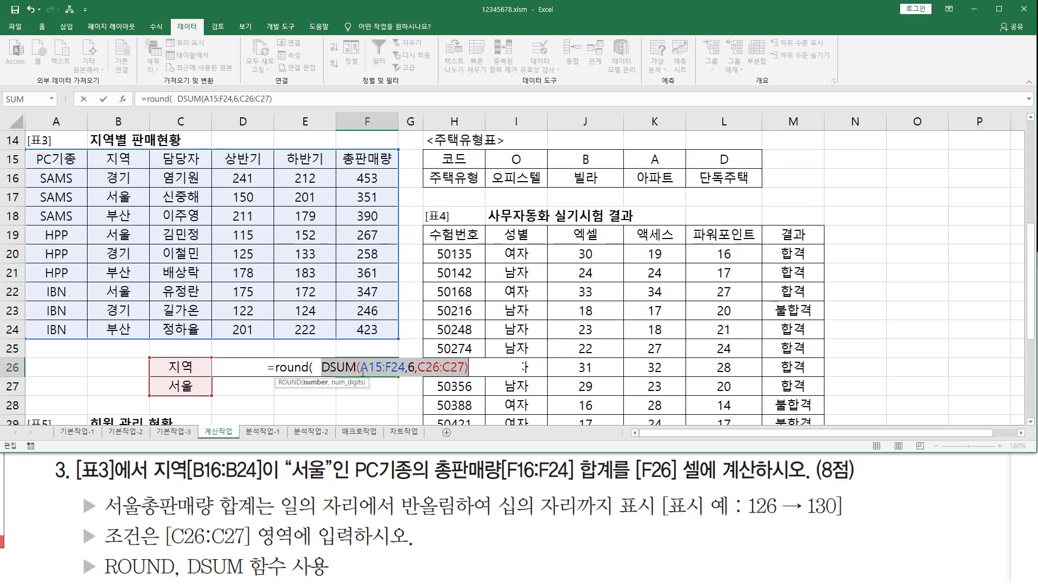
{"action": "key", "text": "End"}
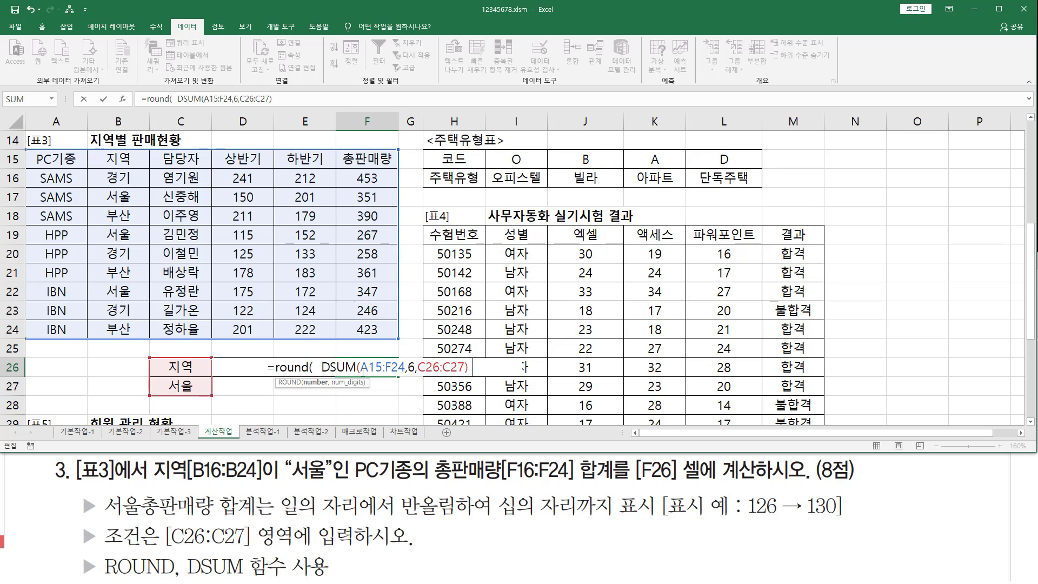
{"action": "type", "text": ","}
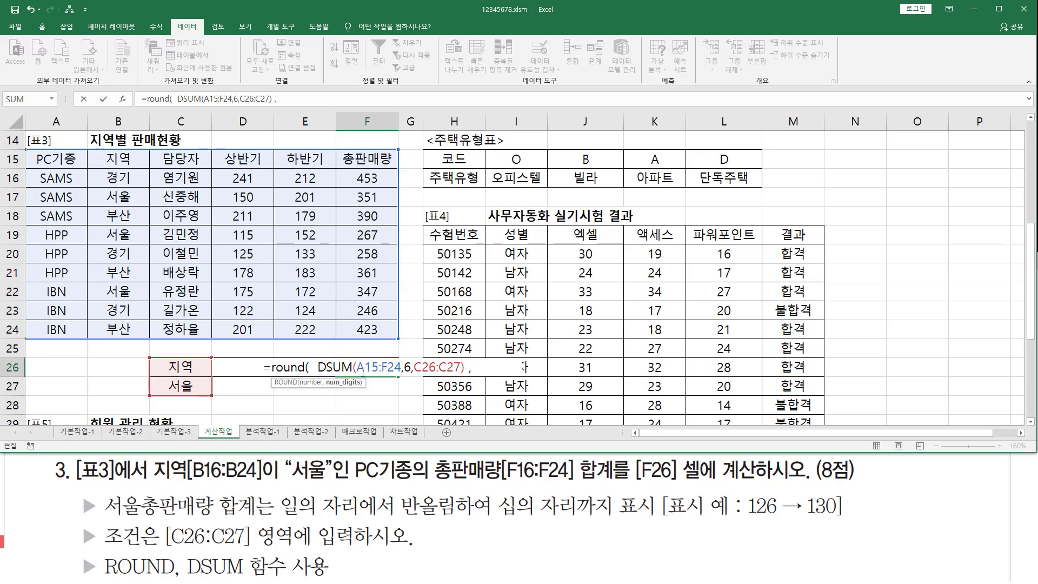
{"action": "type", "text": "-1"}
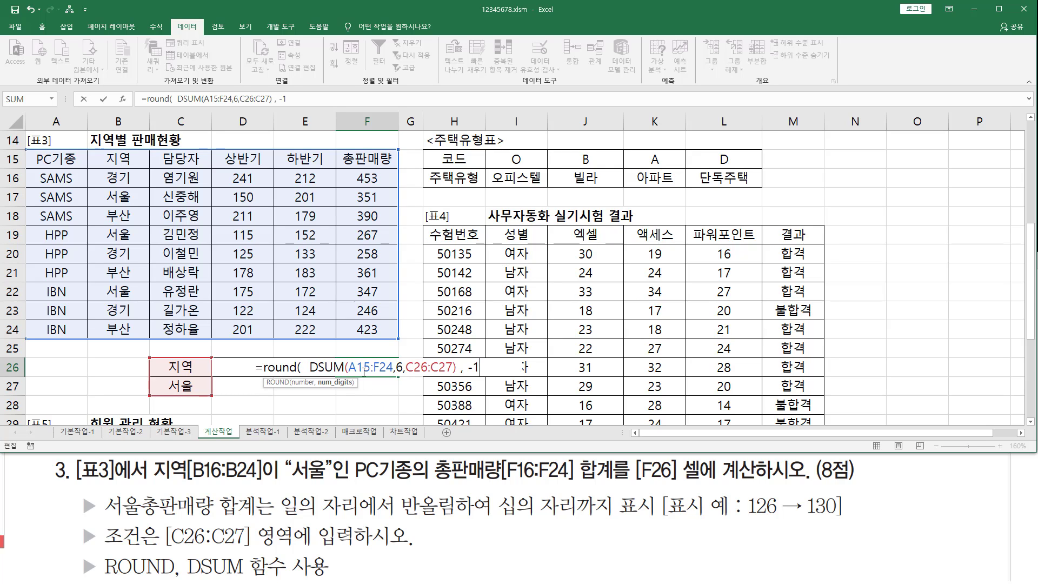
{"action": "type", "text": ")"}
{"action": "key", "text": "Return"}
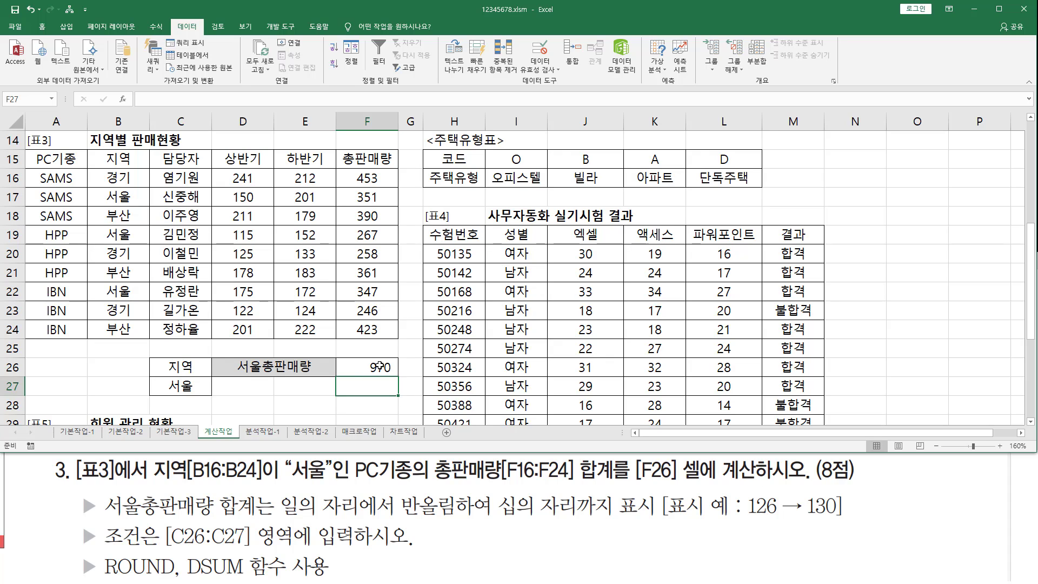
Copy the F26 formula into A25 as plain text, prefixed with an apostrophe
{"action": "double_click", "coordinate": [380, 366]}
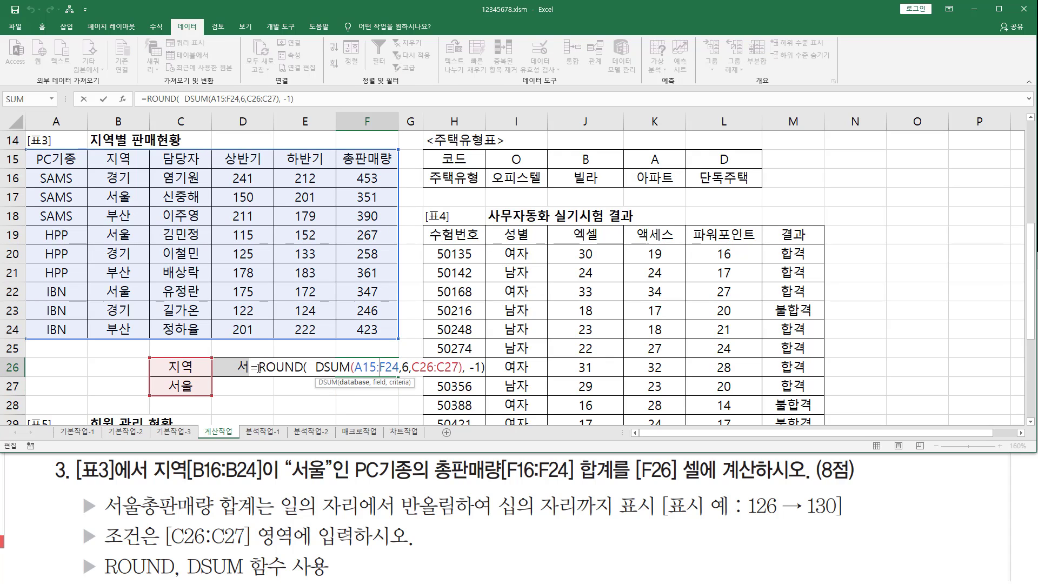
{"action": "left_click", "coordinate": [54, 349]}
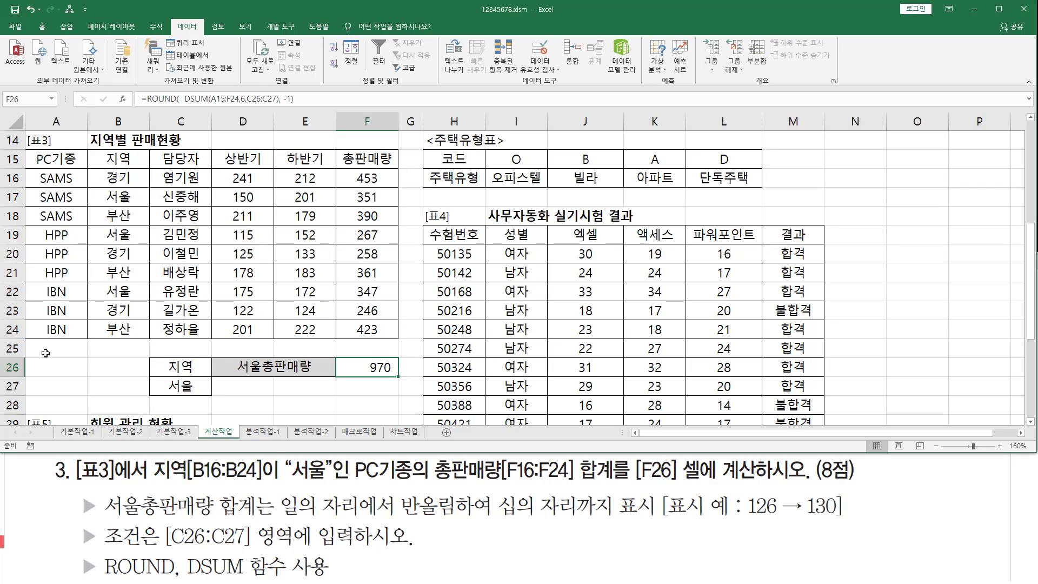
{"action": "type", "text": "'=ROUND( DSUM(A15:F24,6,C26:C27), -1)"}
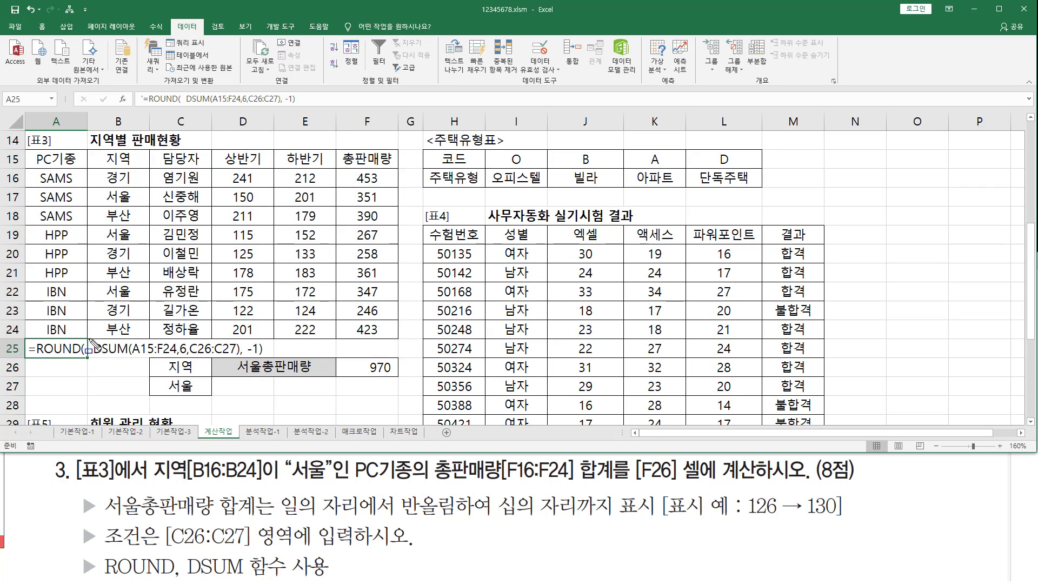
{"action": "mouse_move", "coordinate": [92, 340]}
{"action": "left_mouse_down"}
{"action": "mouse_move", "coordinate": [117, 371]}
{"action": "mouse_move", "coordinate": [209, 377]}
{"action": "mouse_move", "coordinate": [241, 365]}
{"action": "left_mouse_up"}
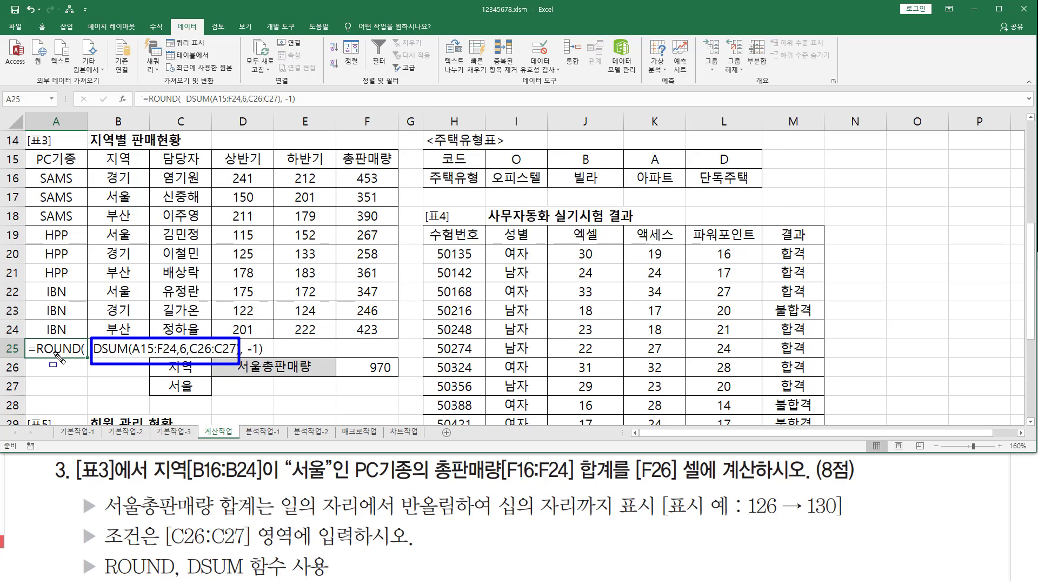
{"action": "left_click_drag", "start_coordinate": [35, 355], "coordinate": [81, 355]}
{"action": "left_click_drag", "start_coordinate": [246, 355], "coordinate": [260, 354]}
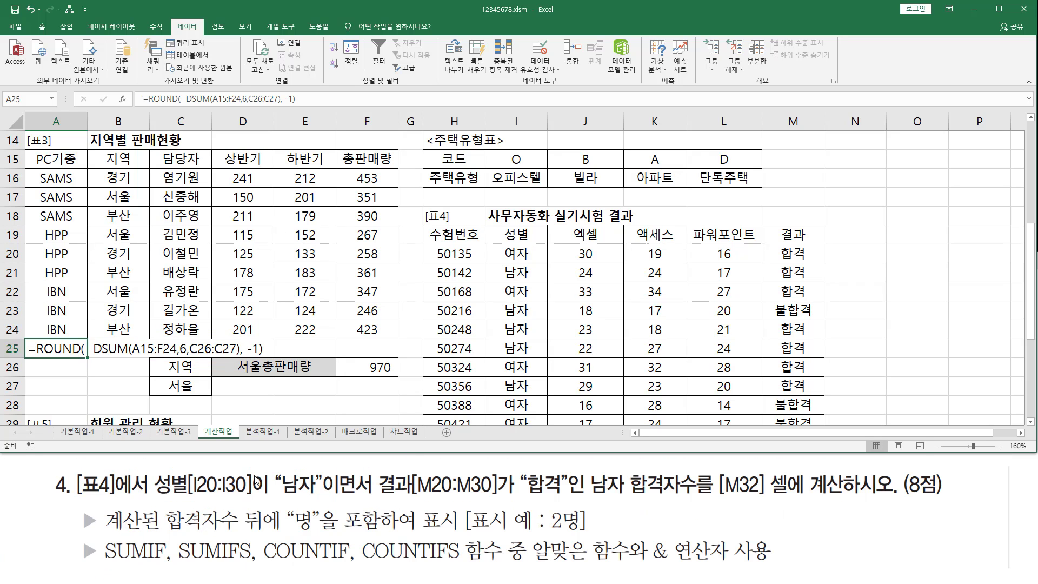
Examine task 4 and locate its 표4 condition ranges, 성별 I20:I30 and 결과 M20:M30, and the answer cell M32
{"action": "left_click_drag", "start_coordinate": [78, 495], "coordinate": [117, 496]}
{"action": "left_click_drag", "start_coordinate": [413, 207], "coordinate": [817, 415]}
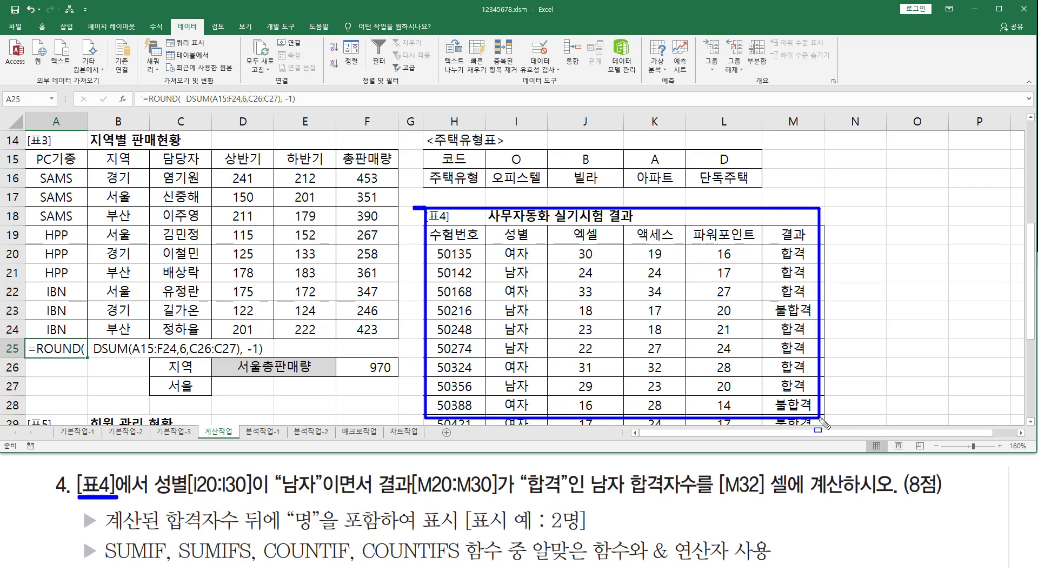
{"action": "key", "text": "Escape"}
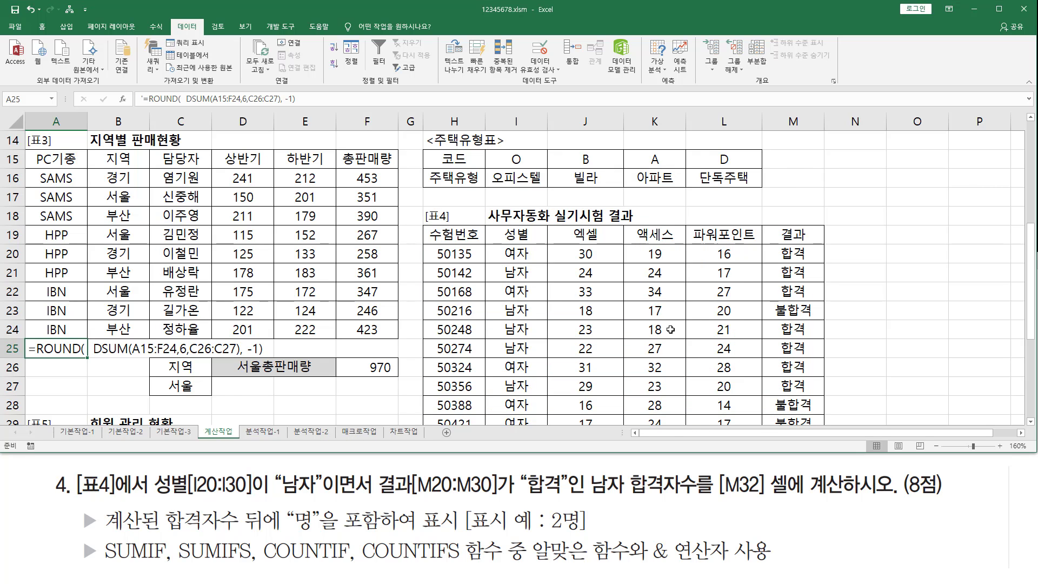
{"action": "scroll", "coordinate": [762, 322], "scroll_direction": "down", "scroll_amount": 2}
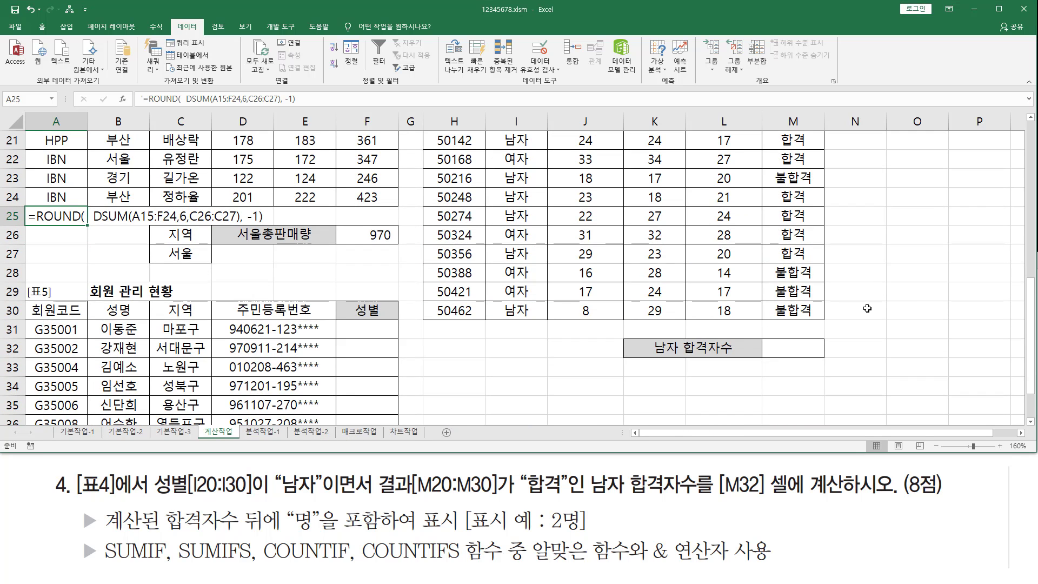
{"action": "left_click", "coordinate": [1030, 117]}
{"action": "left_click", "coordinate": [1031, 119]}
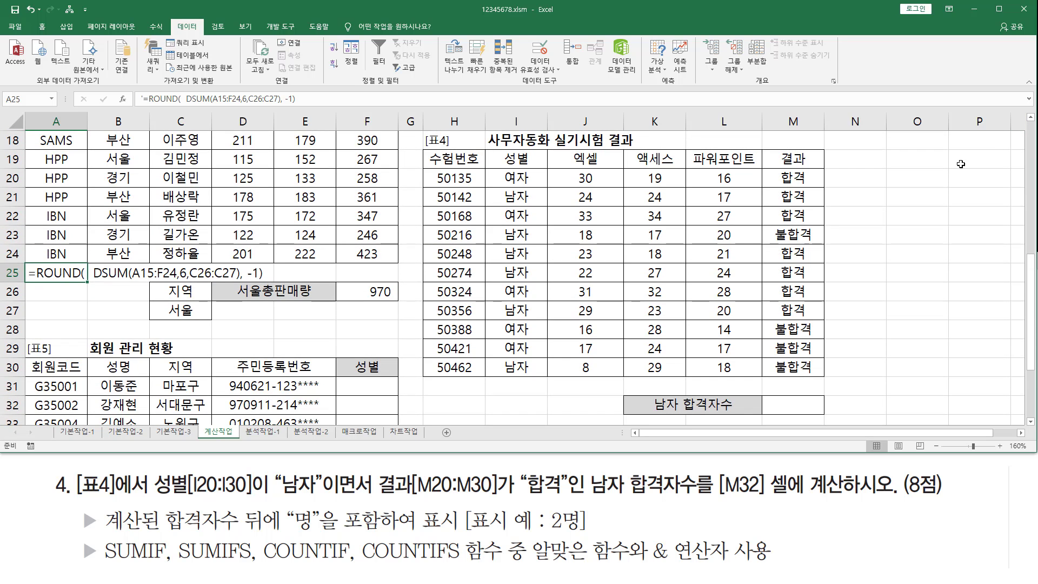
{"action": "key", "text": "ctrl+2"}
{"action": "mouse_move", "coordinate": [154, 495]}
{"action": "left_mouse_down"}
{"action": "mouse_move", "coordinate": [359, 483]}
{"action": "mouse_move", "coordinate": [334, 469]}
{"action": "mouse_move", "coordinate": [325, 469]}
{"action": "mouse_move", "coordinate": [373, 496]}
{"action": "mouse_move", "coordinate": [450, 496]}
{"action": "mouse_move", "coordinate": [572, 484]}
{"action": "mouse_move", "coordinate": [572, 467]}
{"action": "mouse_move", "coordinate": [630, 498]}
{"action": "mouse_move", "coordinate": [702, 498]}
{"action": "left_mouse_up"}
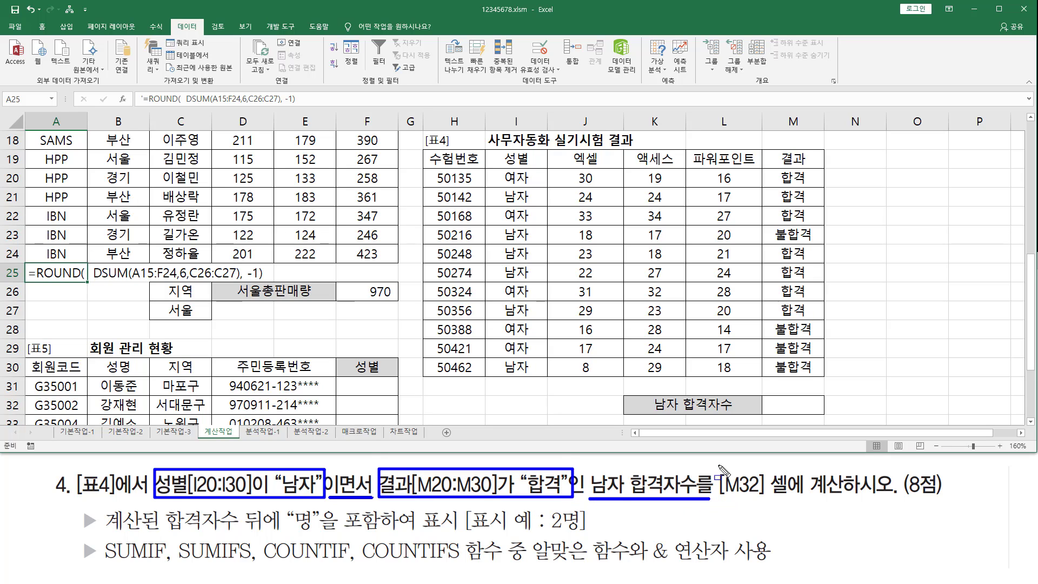
{"action": "left_click_drag", "start_coordinate": [718, 464], "coordinate": [766, 504]}
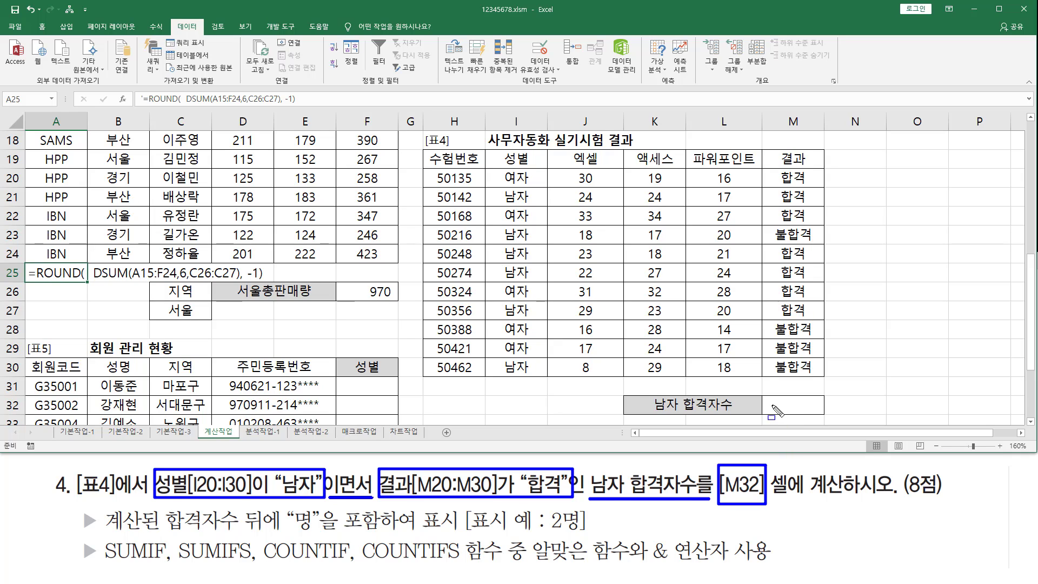
{"action": "left_click_drag", "start_coordinate": [774, 399], "coordinate": [816, 412]}
Examine which of SUMIF, SUMIFS, COUNTIF and COUNTIFS fits the two conditions, and how the result must display 명
{"action": "left_click_drag", "start_coordinate": [102, 563], "coordinate": [463, 565]}
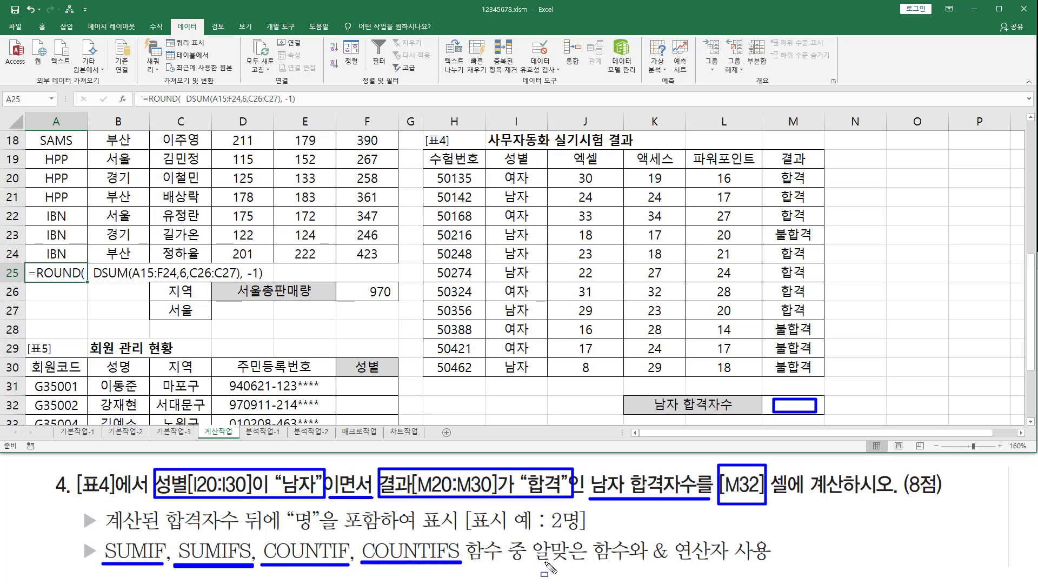
{"action": "left_click_drag", "start_coordinate": [531, 536], "coordinate": [567, 568]}
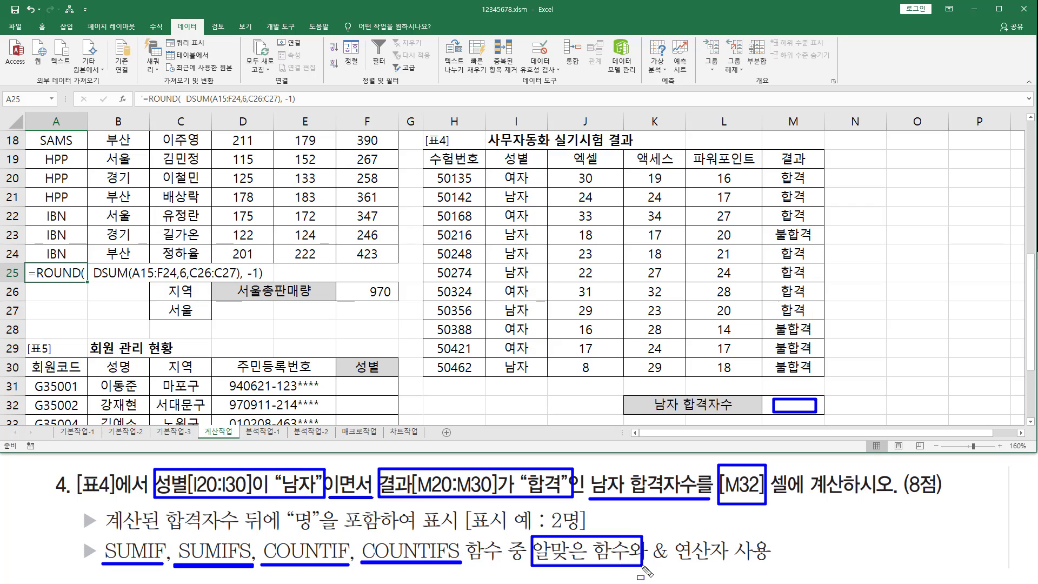
{"action": "left_click_drag", "start_coordinate": [648, 564], "coordinate": [767, 564]}
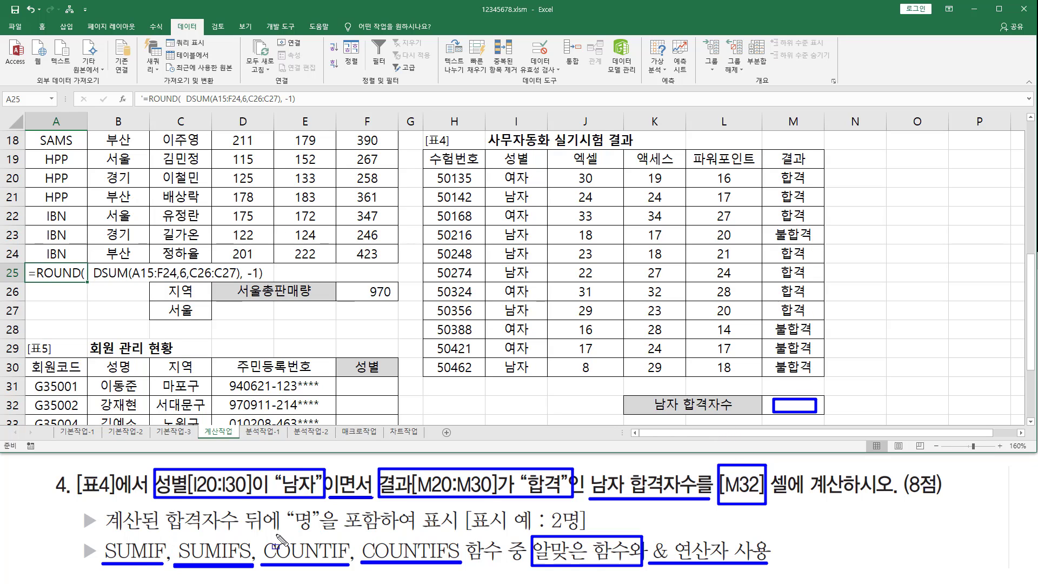
{"action": "left_click_drag", "start_coordinate": [103, 551], "coordinate": [252, 553]}
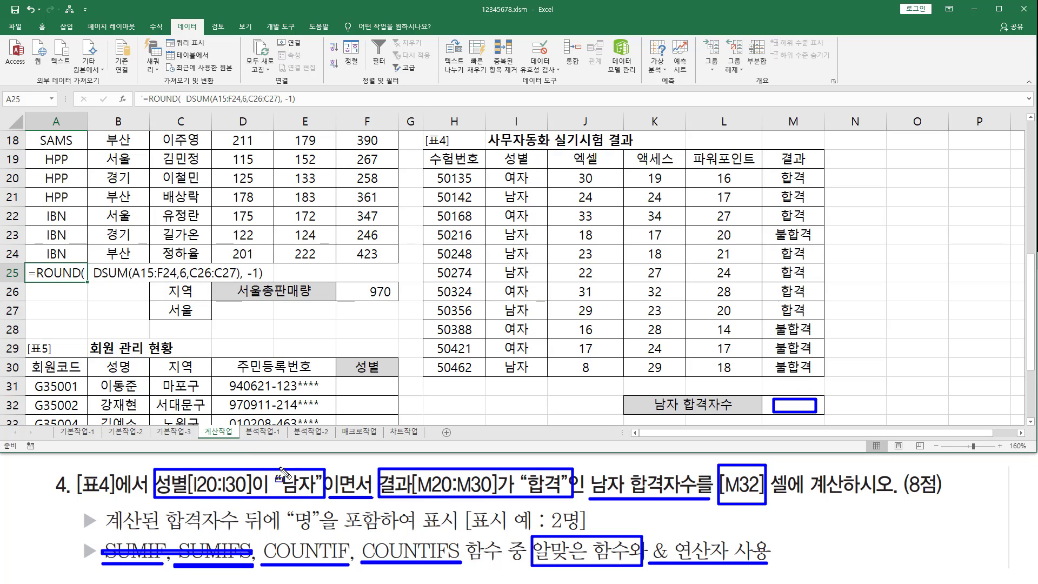
{"action": "left_click_drag", "start_coordinate": [268, 563], "coordinate": [335, 562]}
{"action": "mouse_move", "coordinate": [264, 552]}
{"action": "left_mouse_down"}
{"action": "mouse_move", "coordinate": [349, 552]}
{"action": "mouse_move", "coordinate": [360, 540]}
{"action": "mouse_move", "coordinate": [464, 568]}
{"action": "left_mouse_up"}
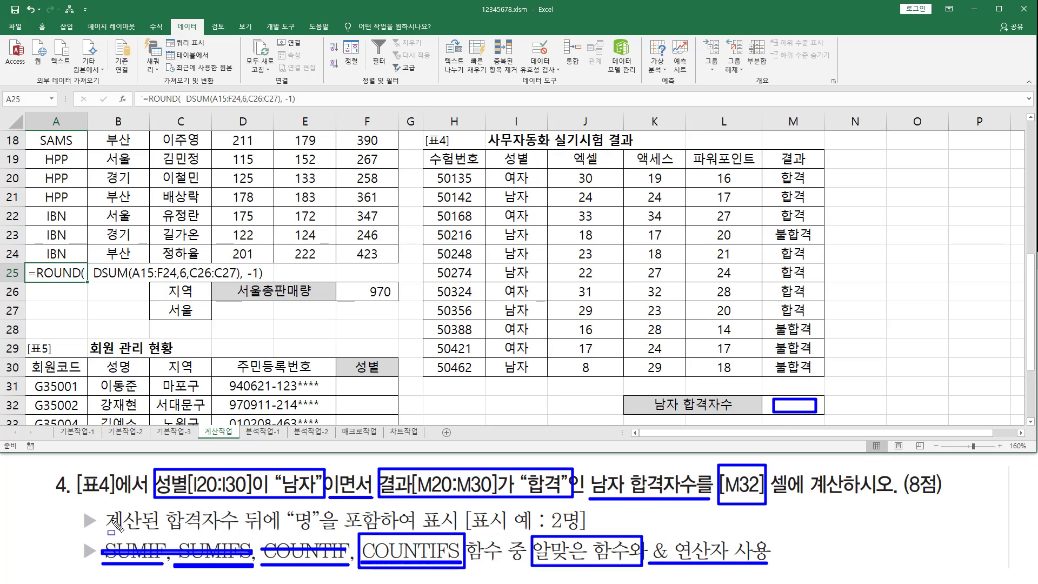
{"action": "left_click_drag", "start_coordinate": [107, 532], "coordinate": [320, 536]}
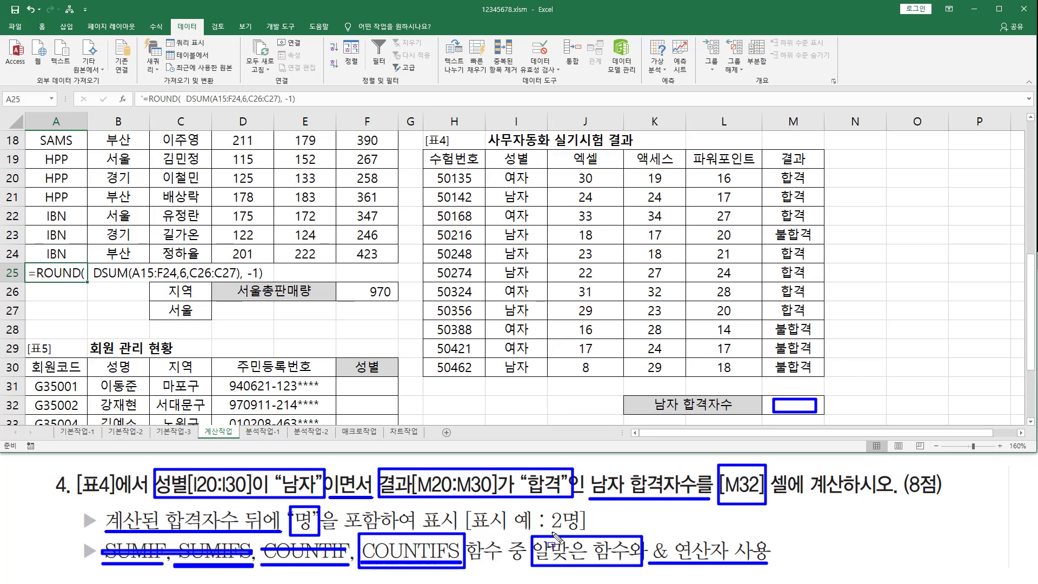
{"action": "left_click_drag", "start_coordinate": [547, 531], "coordinate": [557, 530]}
{"action": "left_click_drag", "start_coordinate": [561, 507], "coordinate": [581, 536]}
{"action": "key", "text": "Escape"}
Start a COUNTIFS formula in M32 with the 성별 range I20:I30 and the criterion "남자" as the first condition
{"action": "left_click", "coordinate": [796, 405]}
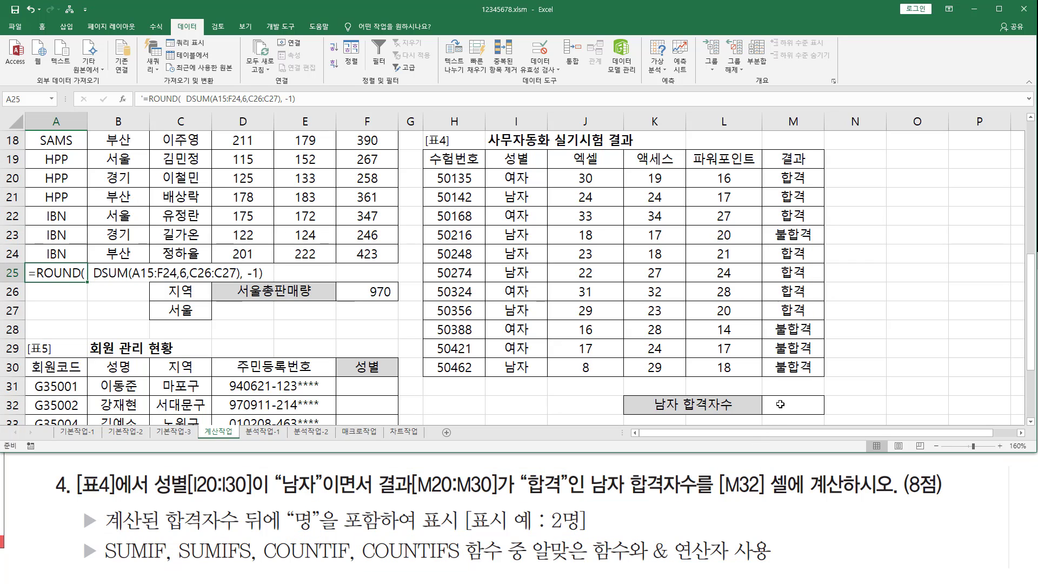
{"action": "type", "text": "="}
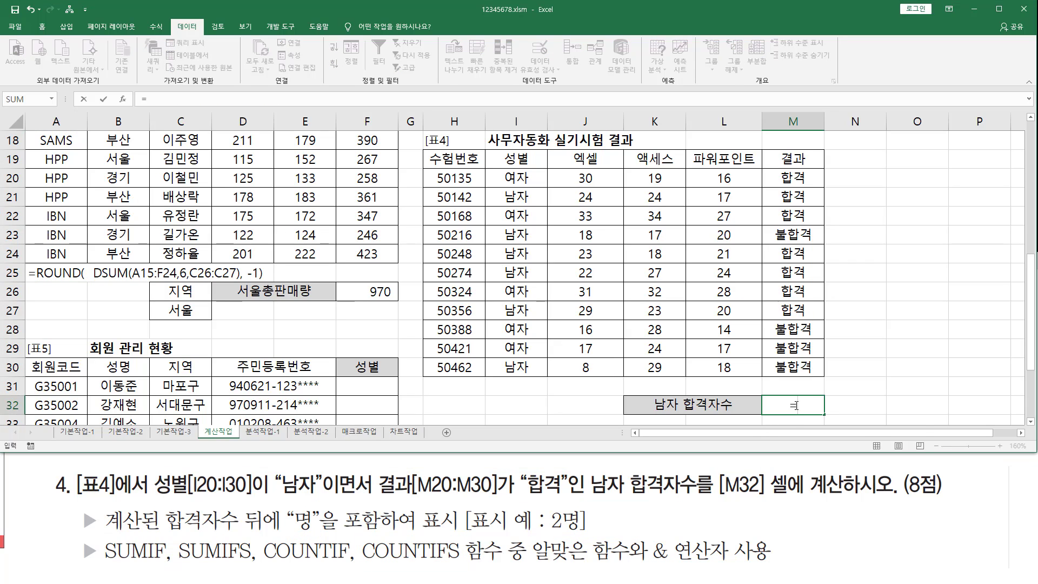
{"action": "type", "text": "countifs("}
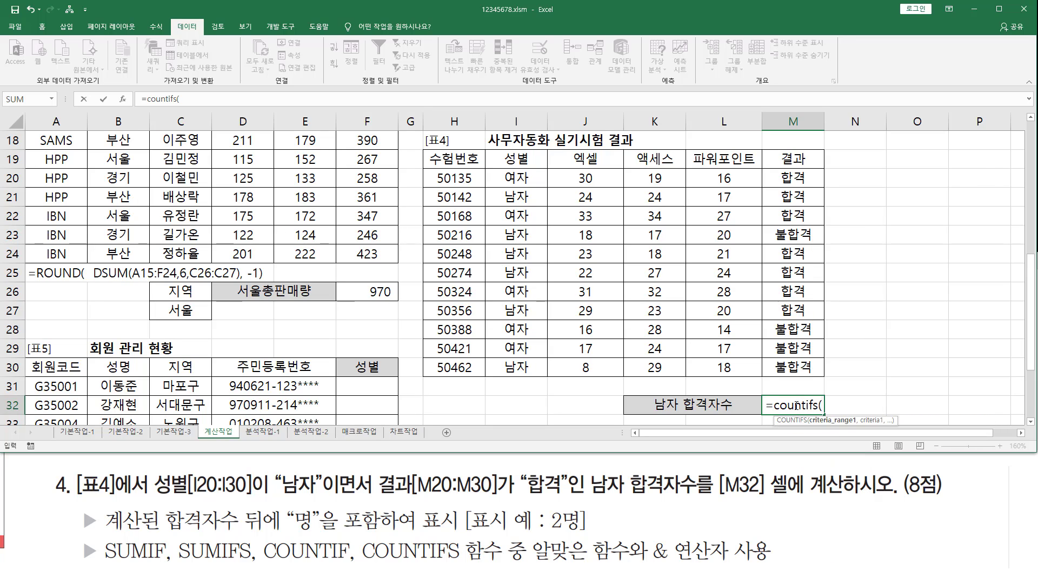
{"action": "left_click_drag", "start_coordinate": [526, 180], "coordinate": [525, 369]}
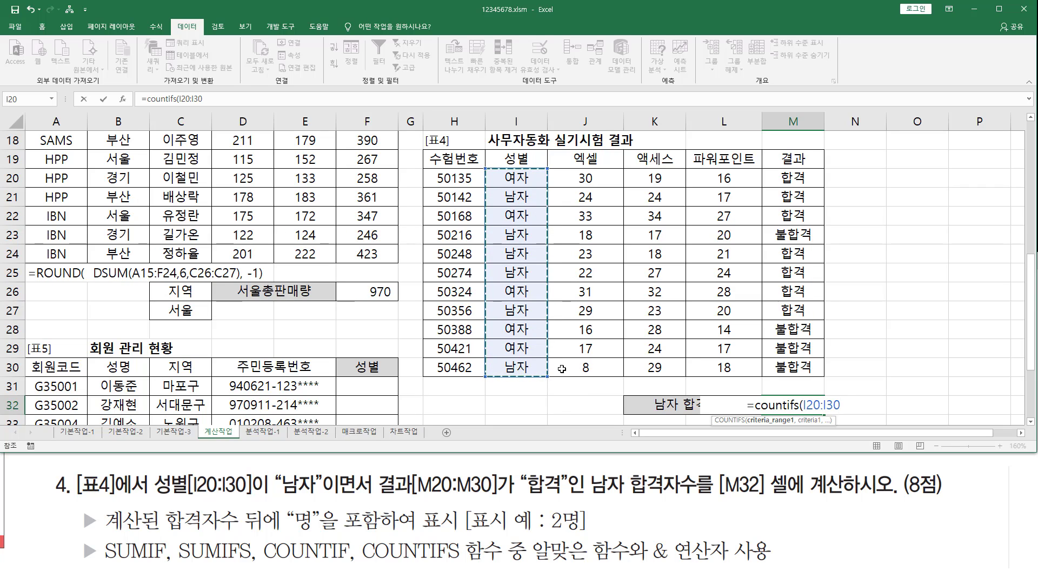
{"action": "type", "text": ","}
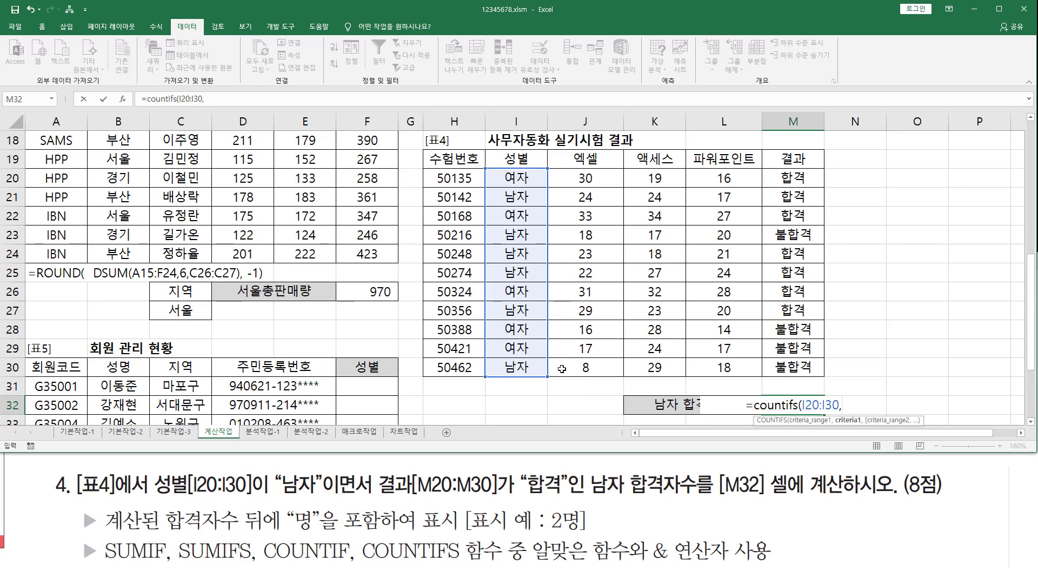
{"action": "type", "text": "\"남ㅈ"}
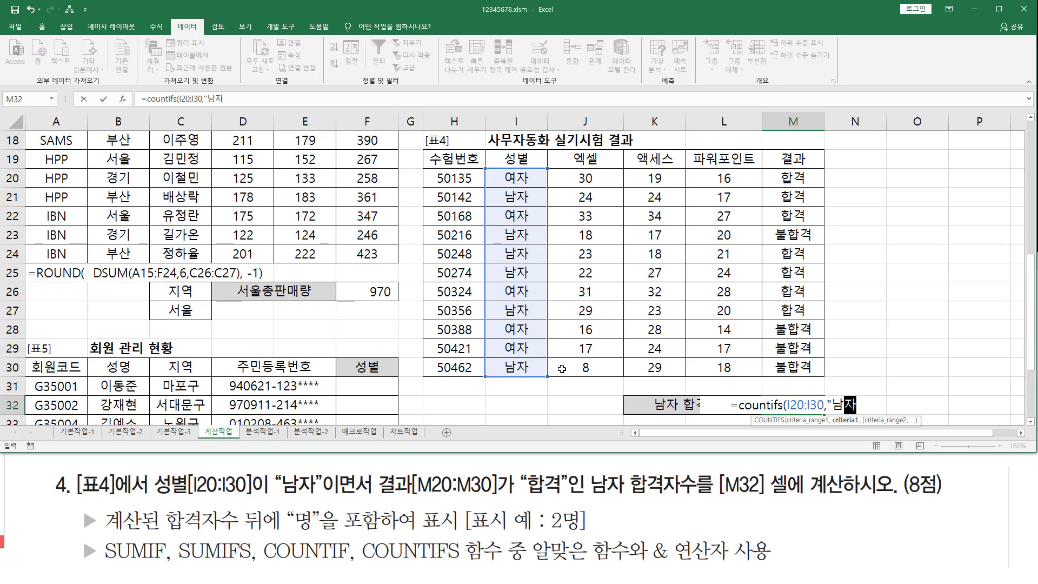
{"action": "type", "text": "\","}
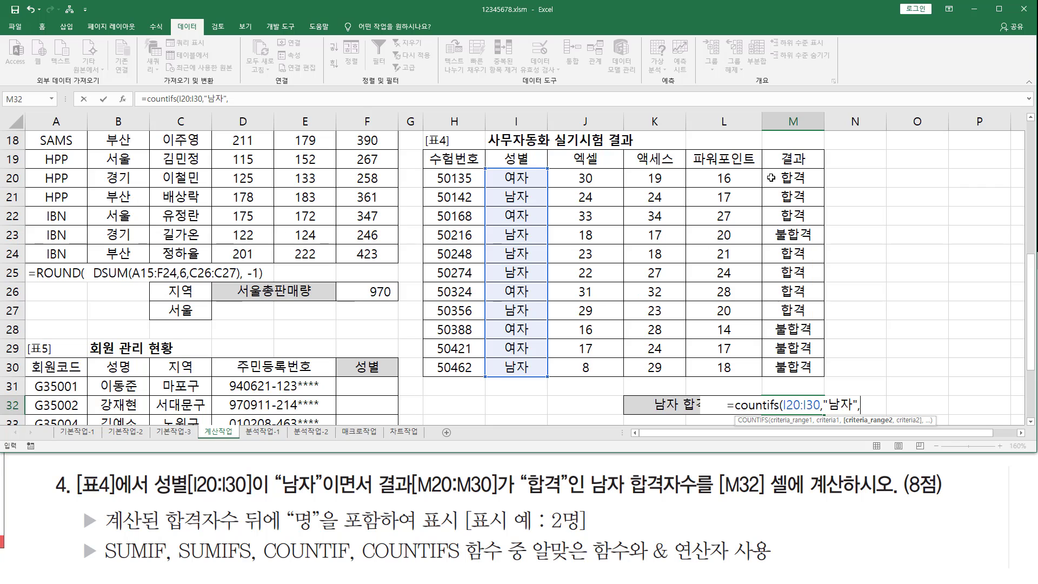
Complete the M32 COUNTIFS formula with the 결과 range M20:M30 and the criterion "합격" as the second condition
{"action": "left_click_drag", "start_coordinate": [787, 177], "coordinate": [790, 368]}
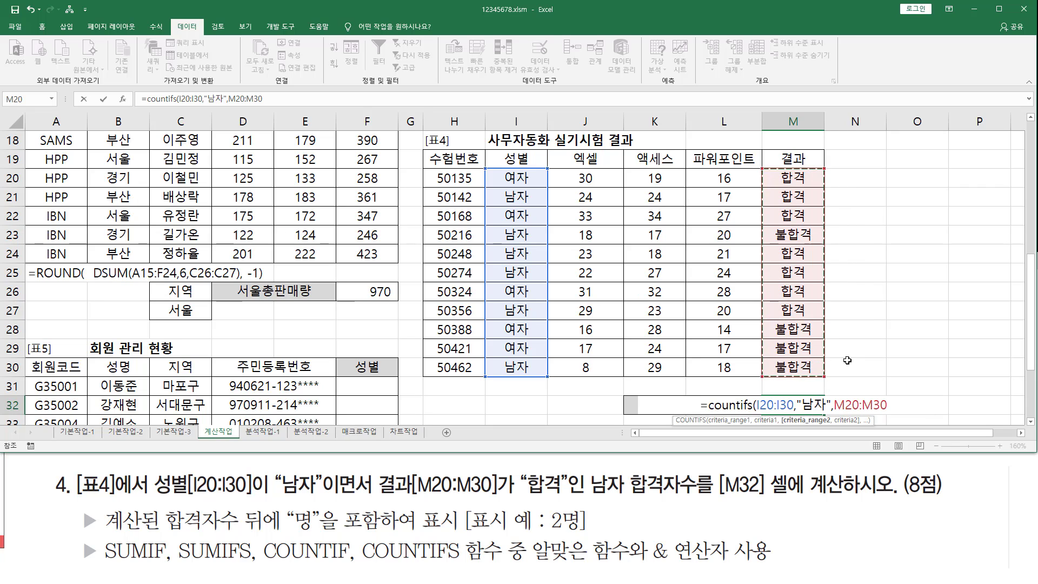
{"action": "type", "text": ",\"gkq"}
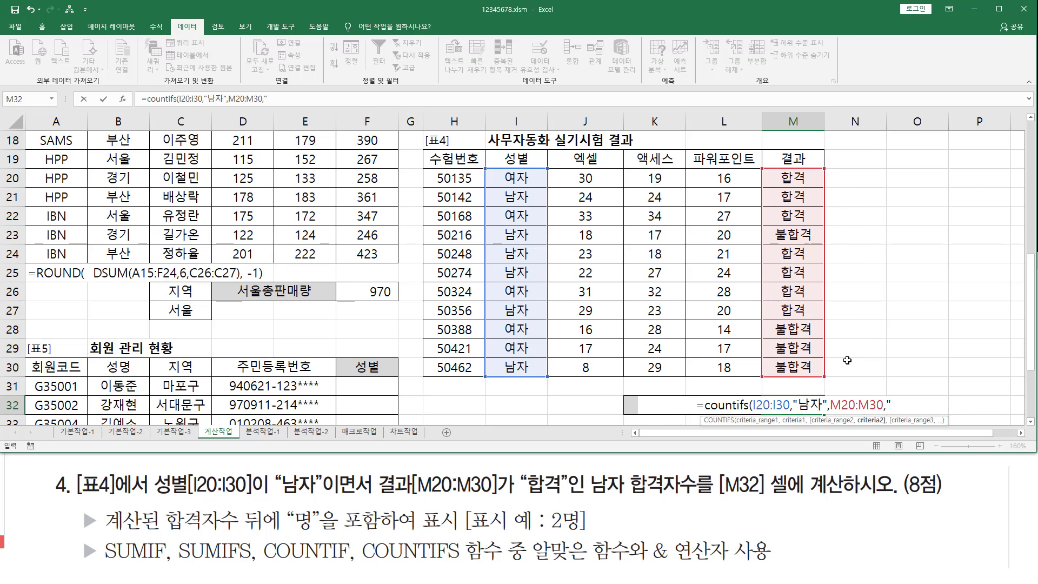
{"action": "key", "text": "BackSpace"}
{"action": "key", "text": "BackSpace"}
{"action": "key", "text": "BackSpace"}
{"action": "key", "text": "Hangul"}
{"action": "type", "text": "합격"}
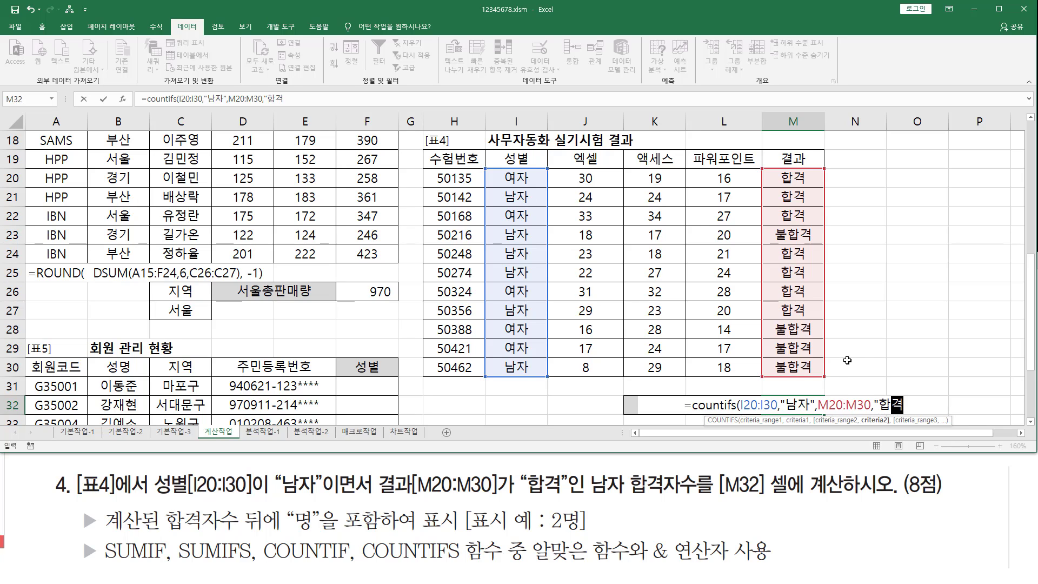
{"action": "type", "text": "\")"}
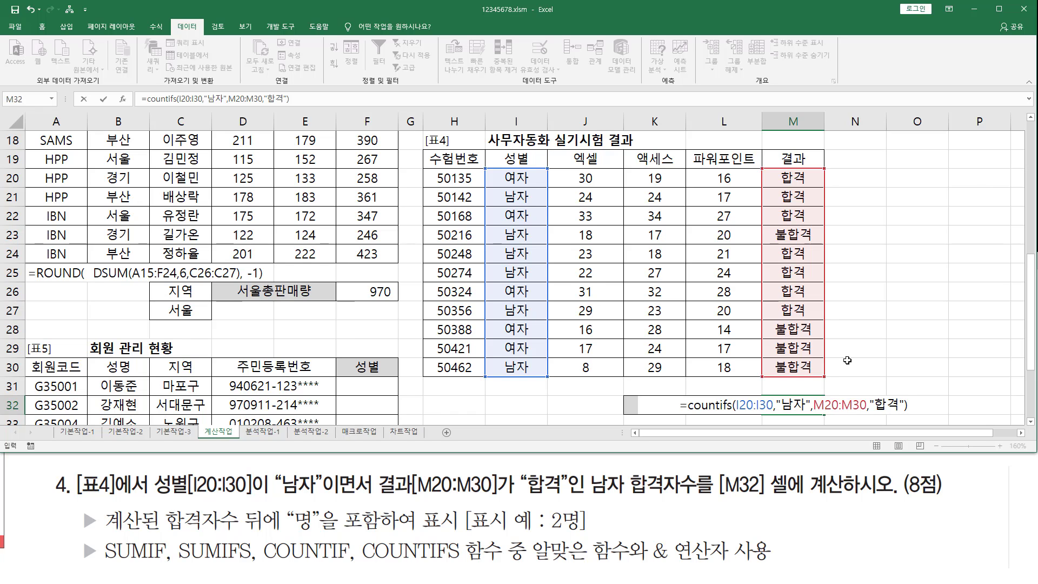
{"action": "key", "text": "Return"}
{"action": "key", "text": "Up"}
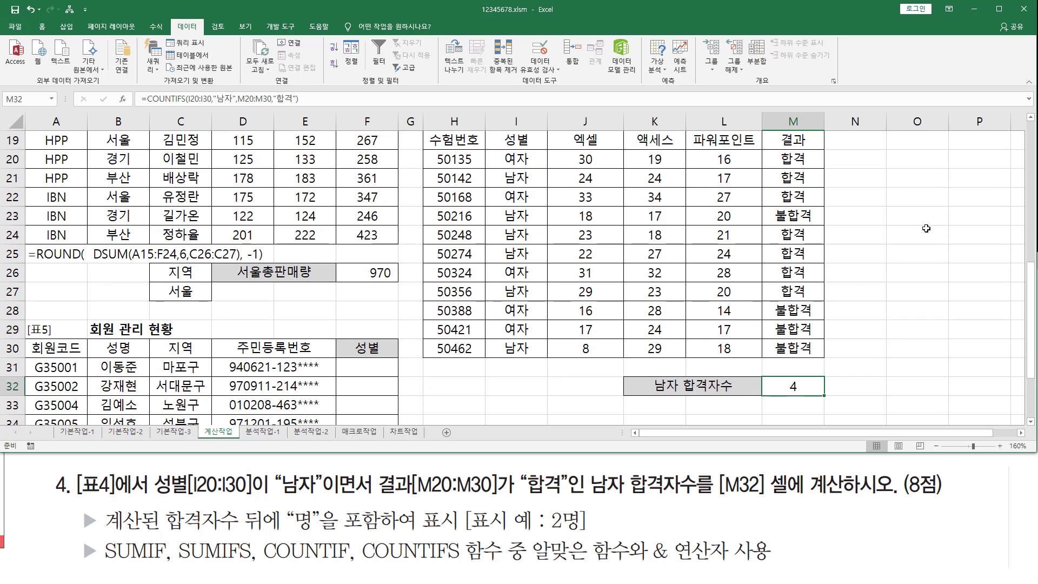
Check the COUNTIFS count in M32 against the 표4 rows where 성별 is 남자, comparing their 결과 values
{"action": "scroll", "coordinate": [919, 234], "scroll_direction": "up", "scroll_amount": 1}
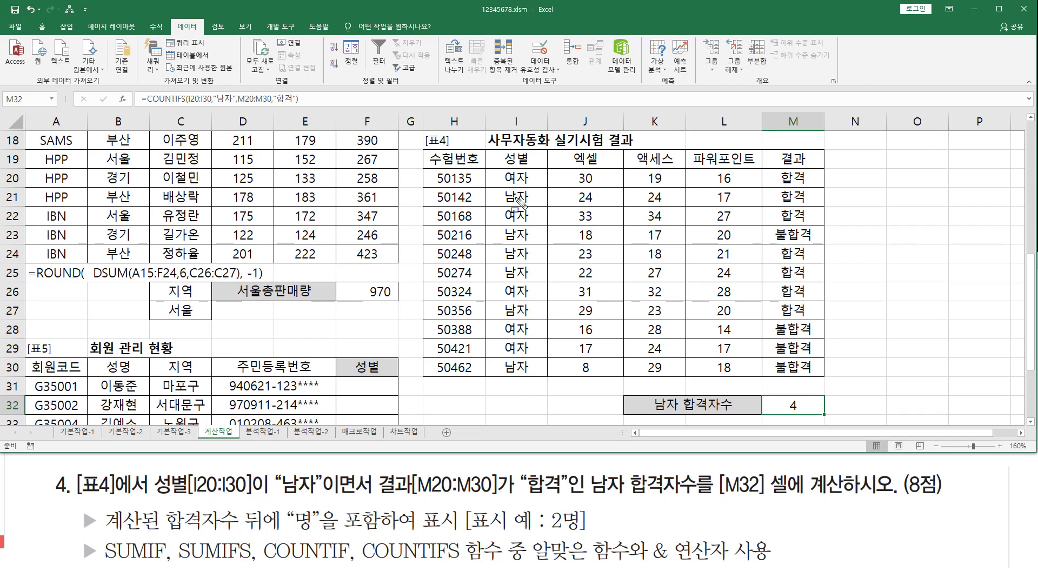
{"action": "mouse_move", "coordinate": [498, 188]}
{"action": "left_mouse_down"}
{"action": "mouse_move", "coordinate": [516, 208]}
{"action": "mouse_move", "coordinate": [824, 204]}
{"action": "left_mouse_up"}
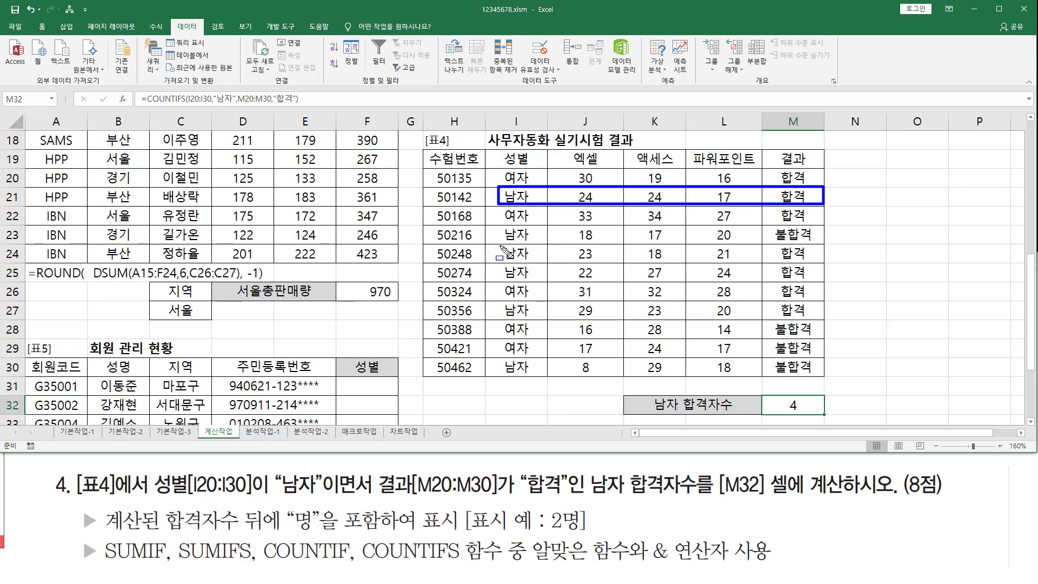
{"action": "left_click_drag", "start_coordinate": [500, 248], "coordinate": [811, 286]}
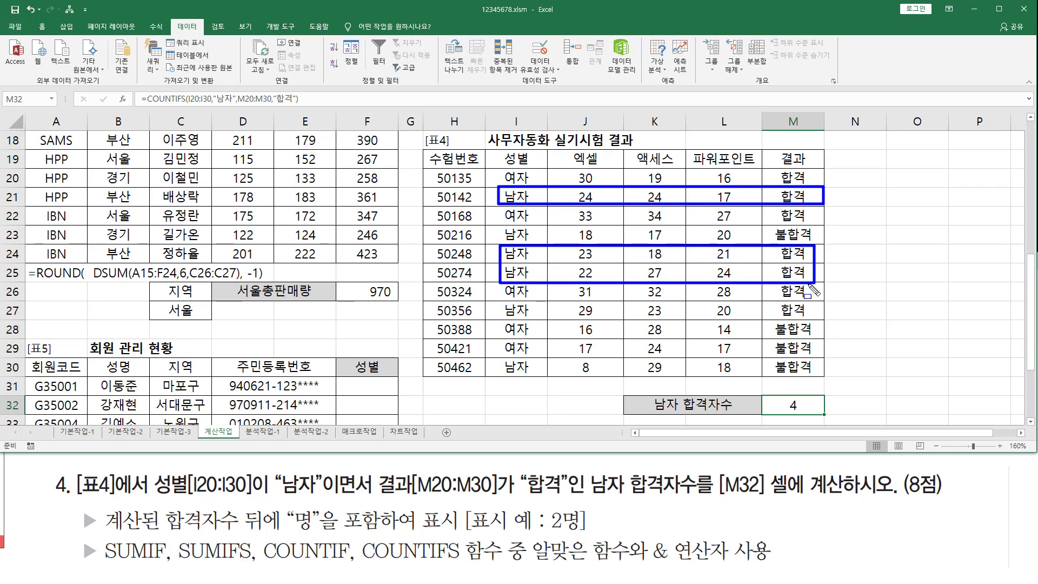
{"action": "left_click_drag", "start_coordinate": [498, 301], "coordinate": [826, 323]}
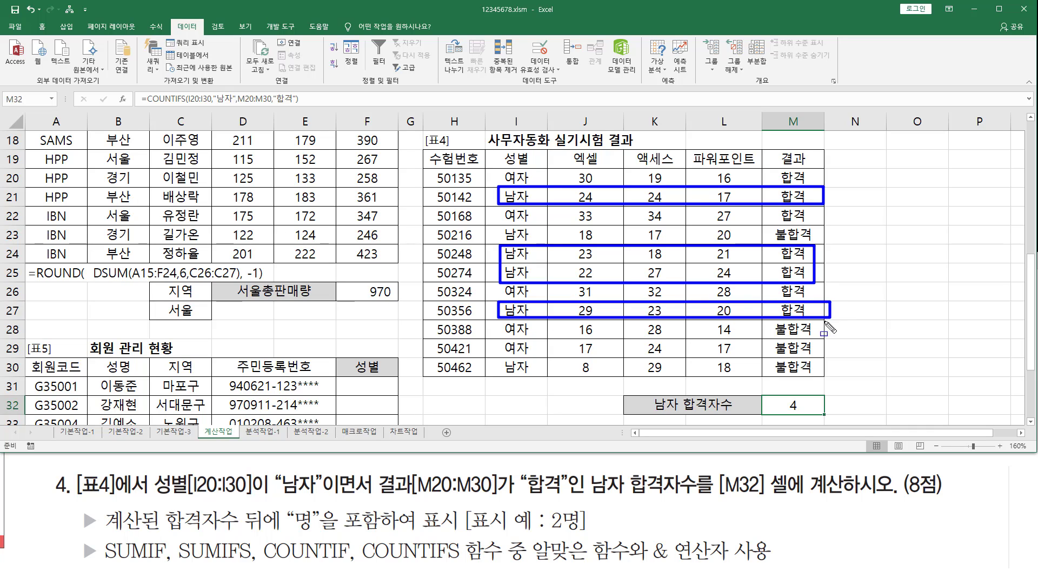
{"action": "left_click_drag", "start_coordinate": [501, 374], "coordinate": [535, 375]}
{"action": "left_click_drag", "start_coordinate": [773, 377], "coordinate": [824, 377]}
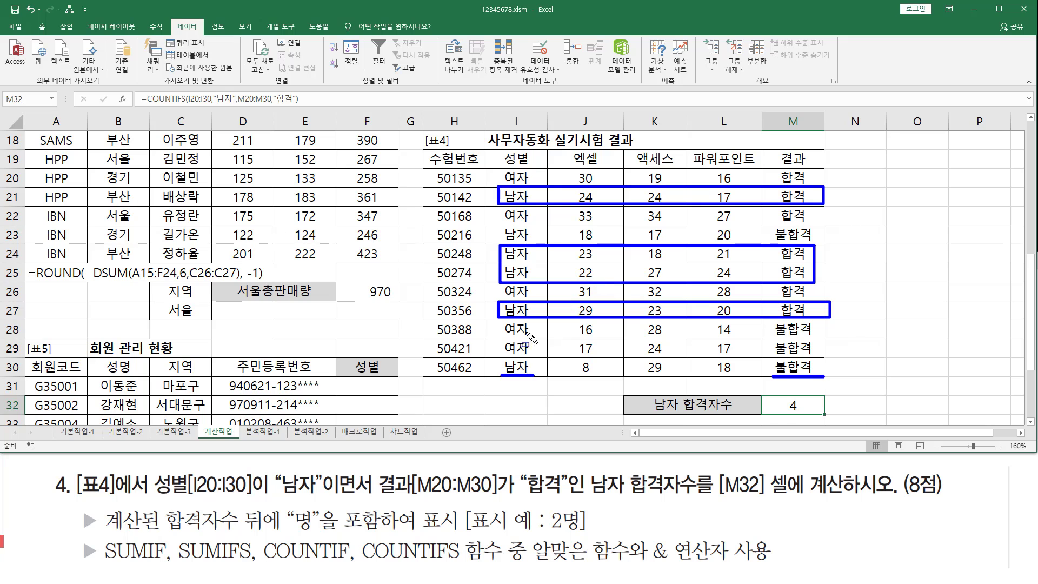
{"action": "left_click_drag", "start_coordinate": [500, 239], "coordinate": [533, 239]}
{"action": "left_click_drag", "start_coordinate": [779, 239], "coordinate": [825, 239]}
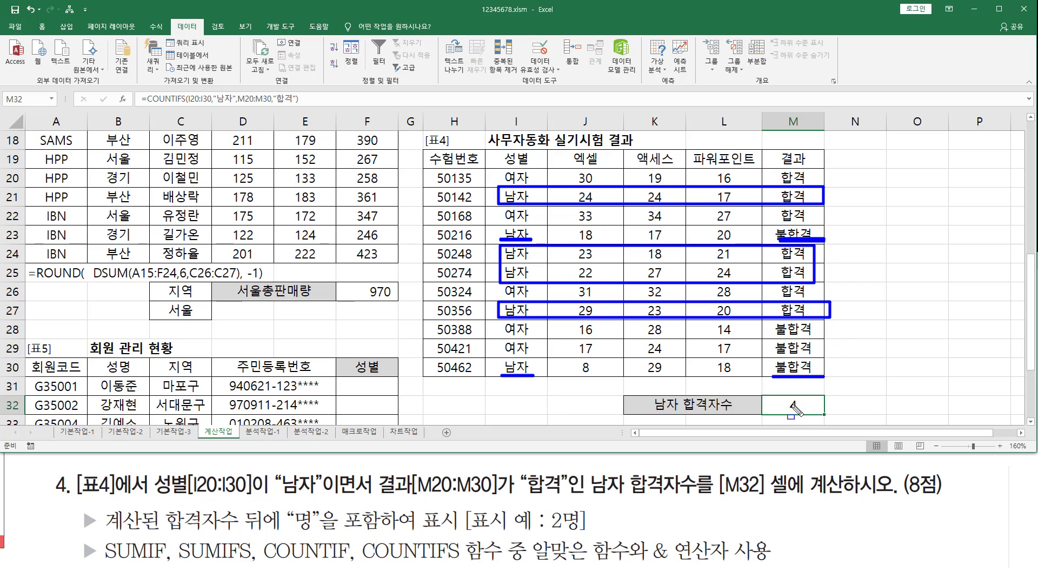
{"action": "key", "text": "Escape"}
Append & "명" to the end of the COUNTIFS formula in M32
{"action": "double_click", "coordinate": [819, 405]}
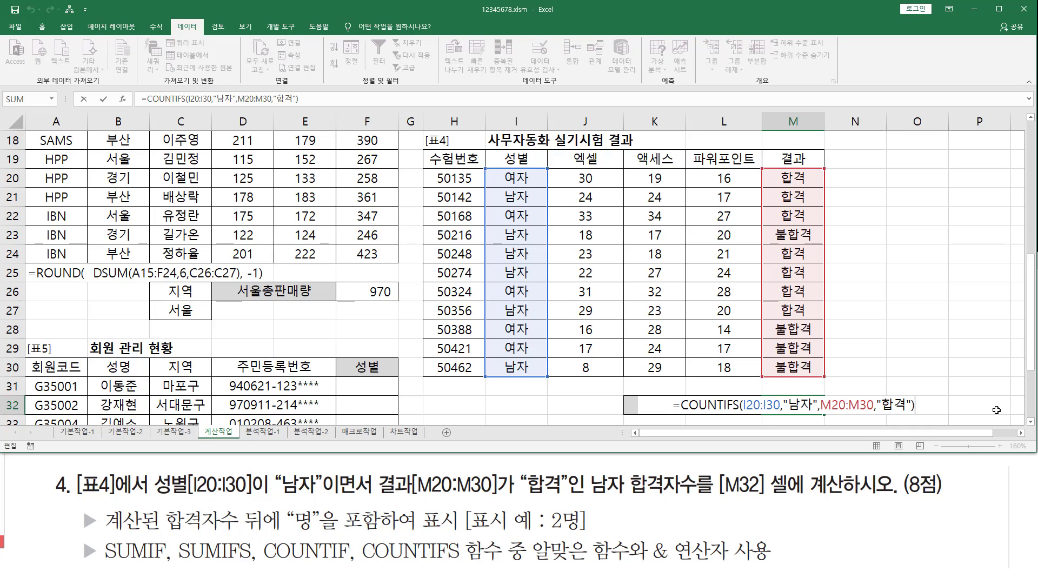
{"action": "type", "text": "& "}
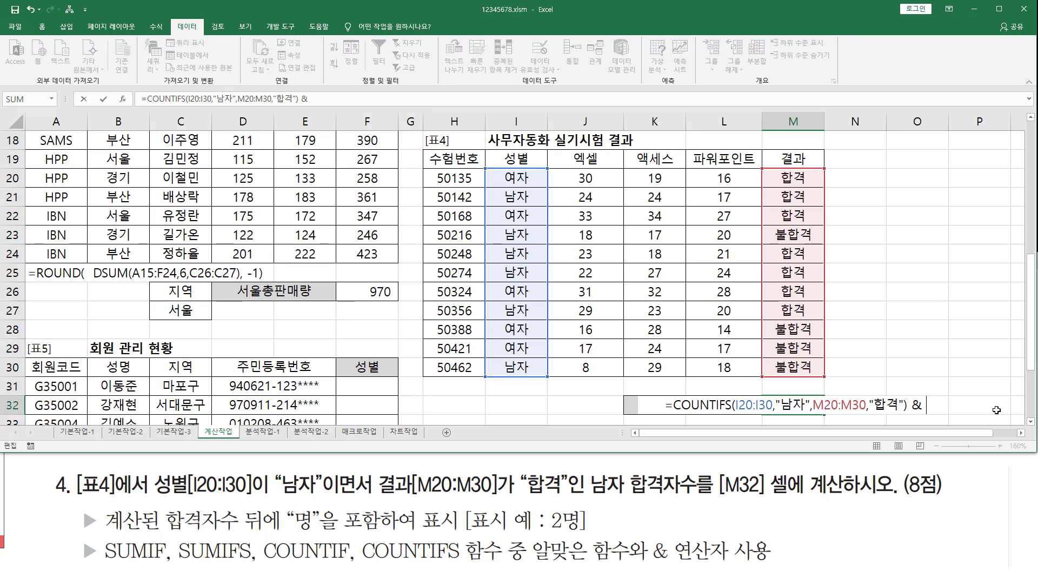
{"action": "type", "text": "\"a"}
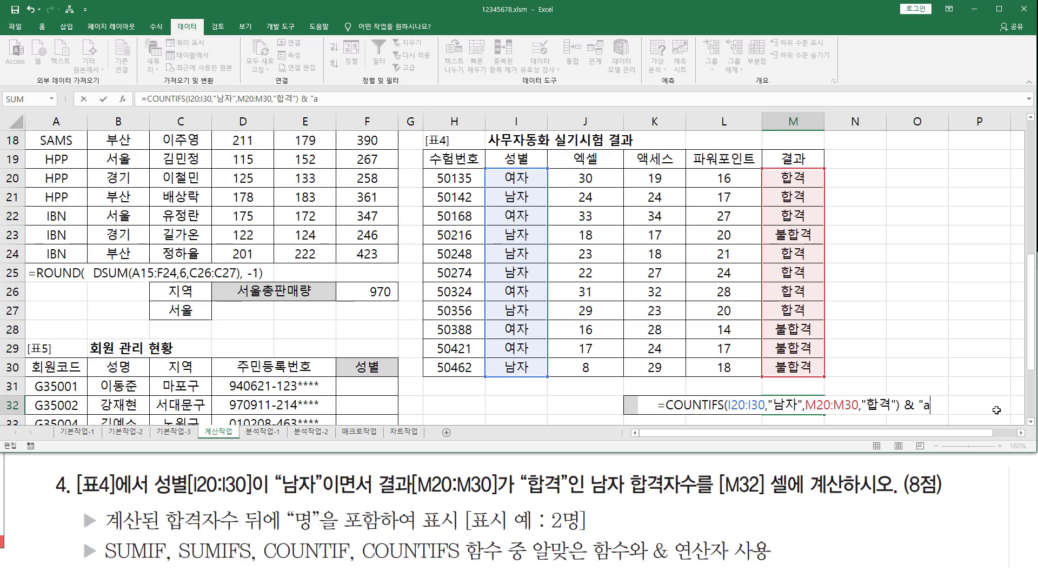
{"action": "key", "text": "BackSpace"}
{"action": "type", "text": "명\""}
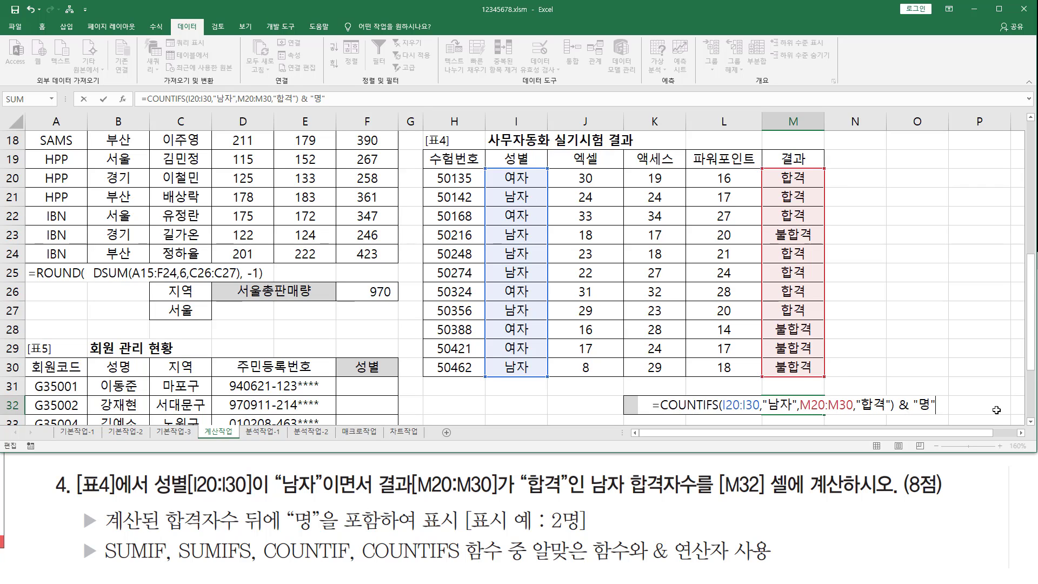
{"action": "key", "text": "ctrl+Return"}
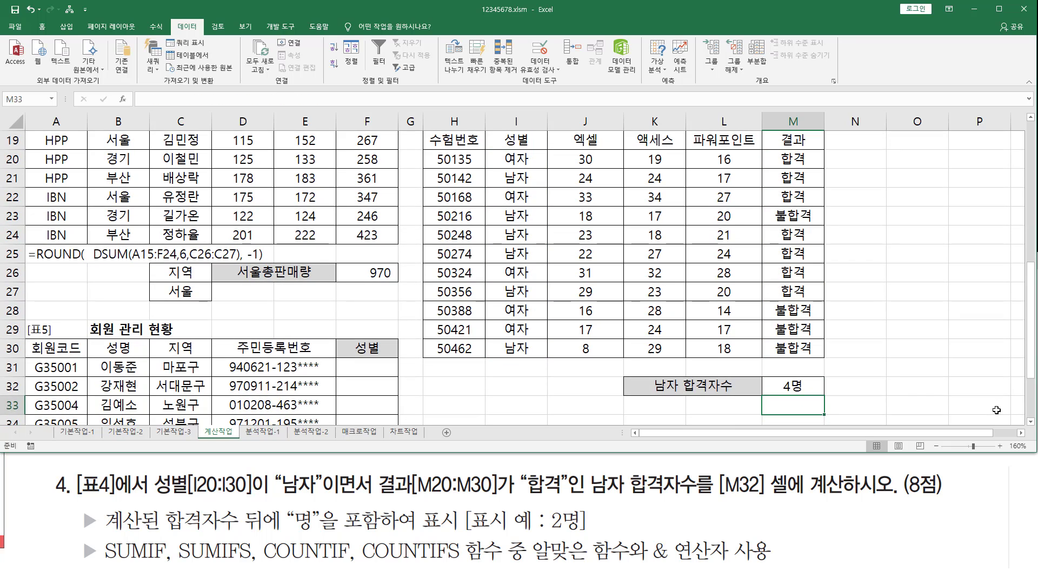
Copy the M32 formula into H33 as plain text, prefixed with an apostrophe
{"action": "double_click", "coordinate": [792, 387]}
{"action": "left_click_drag", "start_coordinate": [646, 383], "coordinate": [1034, 385]}
{"action": "key", "text": "ctrl+c"}
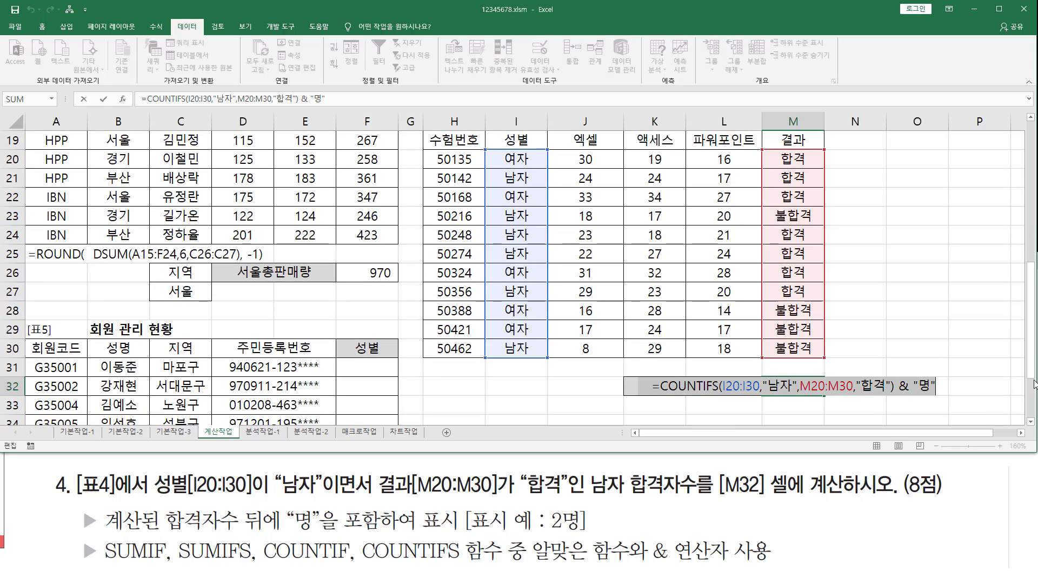
{"action": "key", "text": "Escape"}
{"action": "key", "text": "Down"}
{"action": "key", "text": "Left"}
{"action": "key", "text": "Left"}
{"action": "key", "text": "Left"}
{"action": "key", "text": "Left"}
{"action": "key", "text": "Left"}
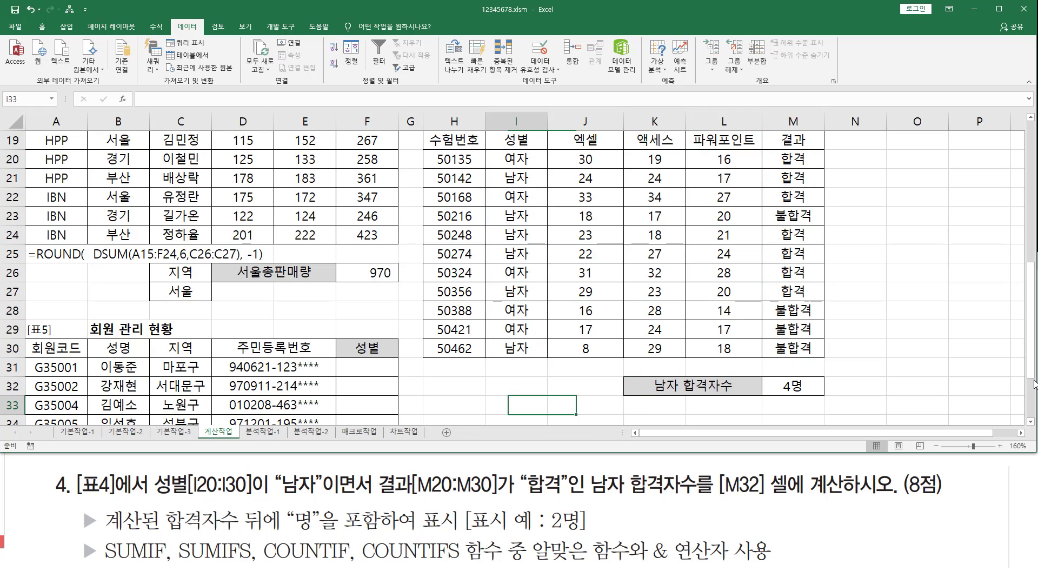
{"action": "type", "text": "'"}
{"action": "key", "text": "ctrl+v"}
{"action": "key", "text": "Return"}
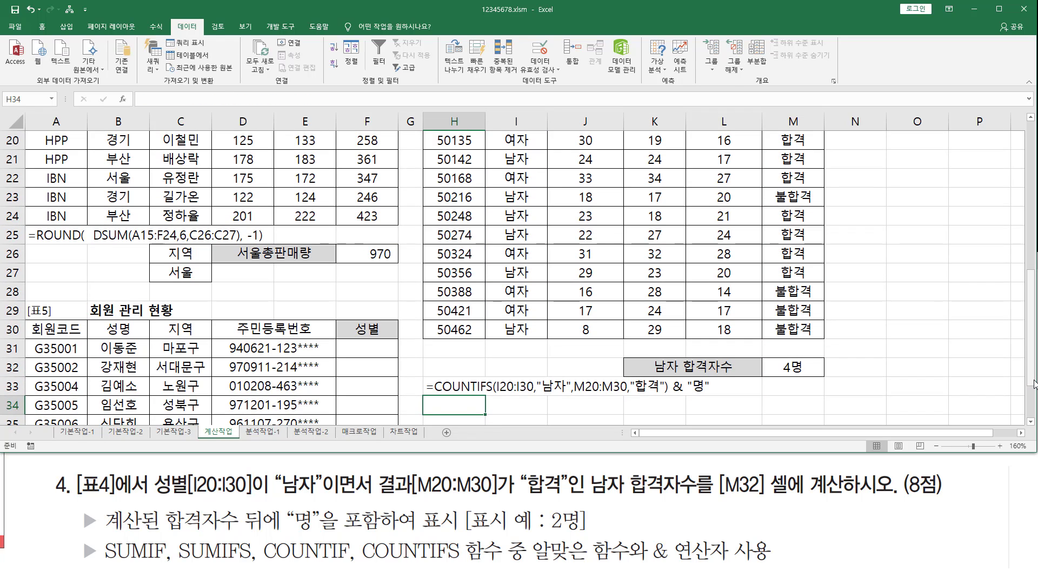
{"action": "mouse_move", "coordinate": [498, 395]}
{"action": "left_mouse_down"}
{"action": "mouse_move", "coordinate": [657, 394]}
{"action": "mouse_move", "coordinate": [622, 392]}
{"action": "left_mouse_up"}
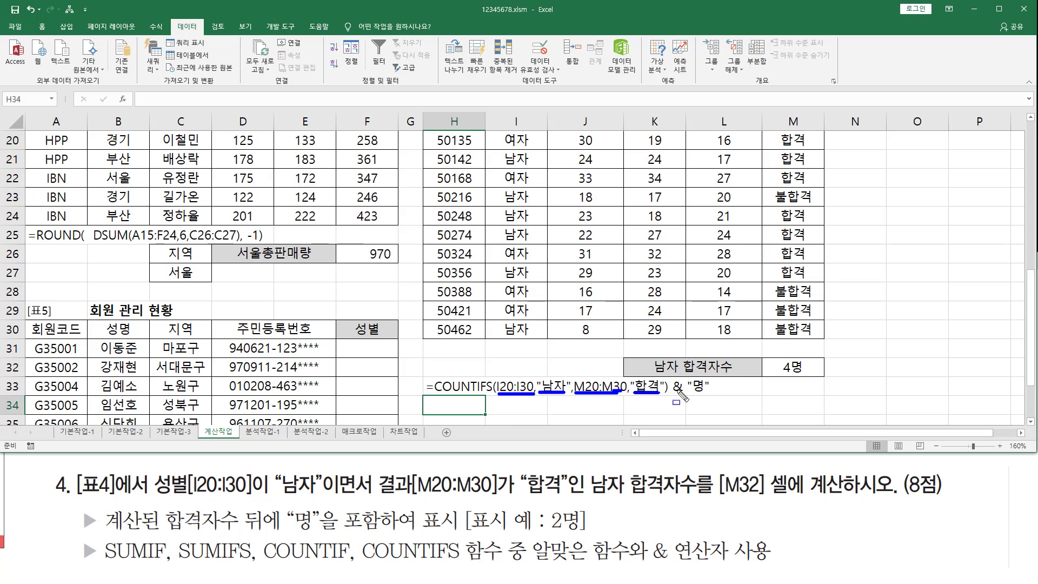
{"action": "left_click_drag", "start_coordinate": [671, 395], "coordinate": [714, 396]}
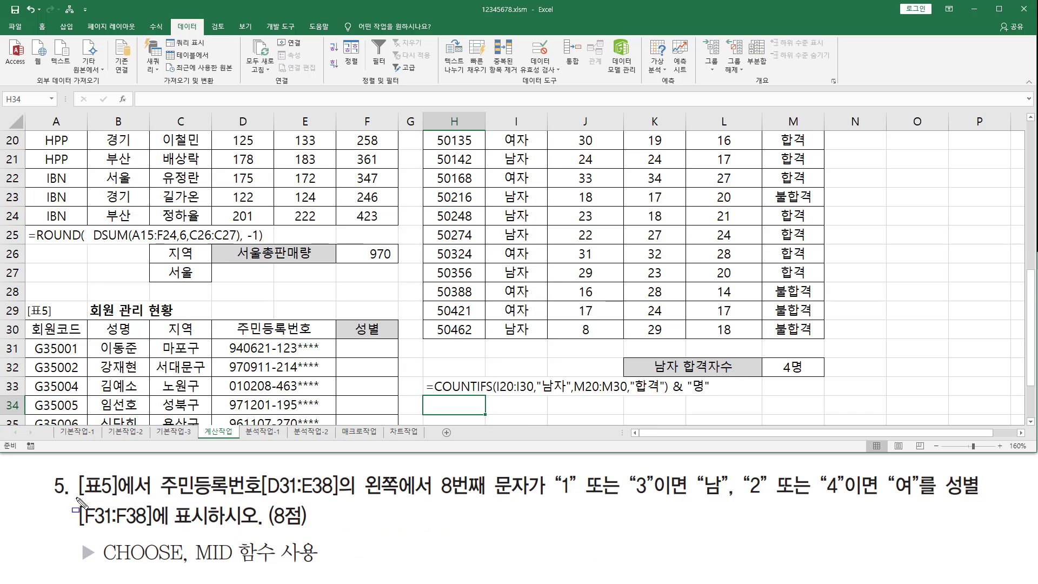
Examine task 5 for the 표5 주민등록번호 range D31:E38, the 8th-character rules, the 성별 cells F31:F38, and the functions CHOOSE and MID
{"action": "left_click_drag", "start_coordinate": [77, 497], "coordinate": [119, 497]}
{"action": "mouse_move", "coordinate": [56, 300]}
{"action": "left_mouse_down"}
{"action": "mouse_move", "coordinate": [24, 313]}
{"action": "mouse_move", "coordinate": [56, 318]}
{"action": "left_mouse_up"}
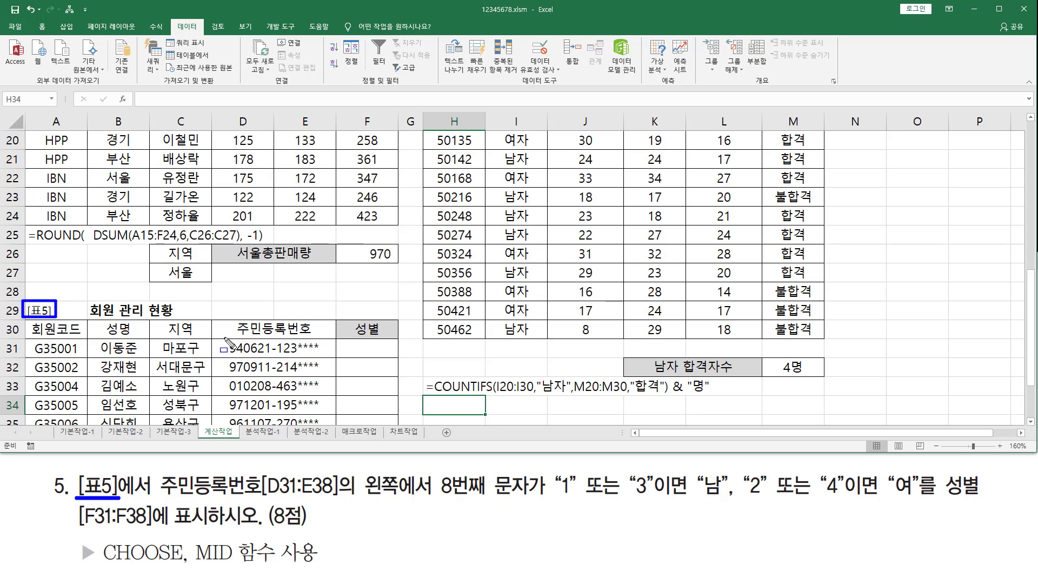
{"action": "mouse_move", "coordinate": [226, 341]}
{"action": "left_mouse_down"}
{"action": "mouse_move", "coordinate": [286, 389]}
{"action": "mouse_move", "coordinate": [324, 379]}
{"action": "mouse_move", "coordinate": [323, 422]}
{"action": "left_mouse_up"}
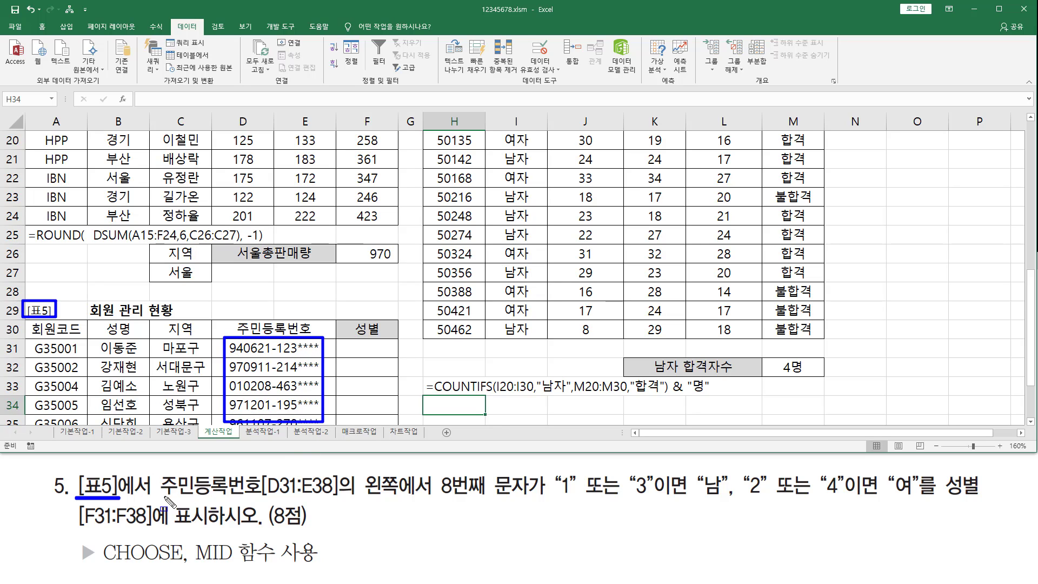
{"action": "mouse_move", "coordinate": [162, 496]}
{"action": "left_mouse_down"}
{"action": "mouse_move", "coordinate": [547, 503]}
{"action": "mouse_move", "coordinate": [549, 475]}
{"action": "left_mouse_up"}
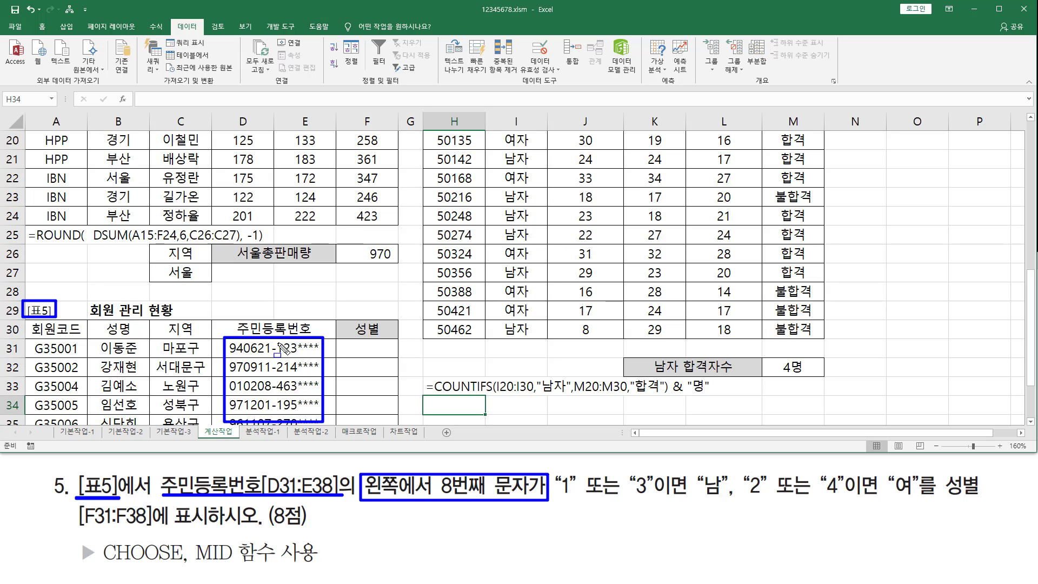
{"action": "left_click_drag", "start_coordinate": [276, 340], "coordinate": [291, 420]}
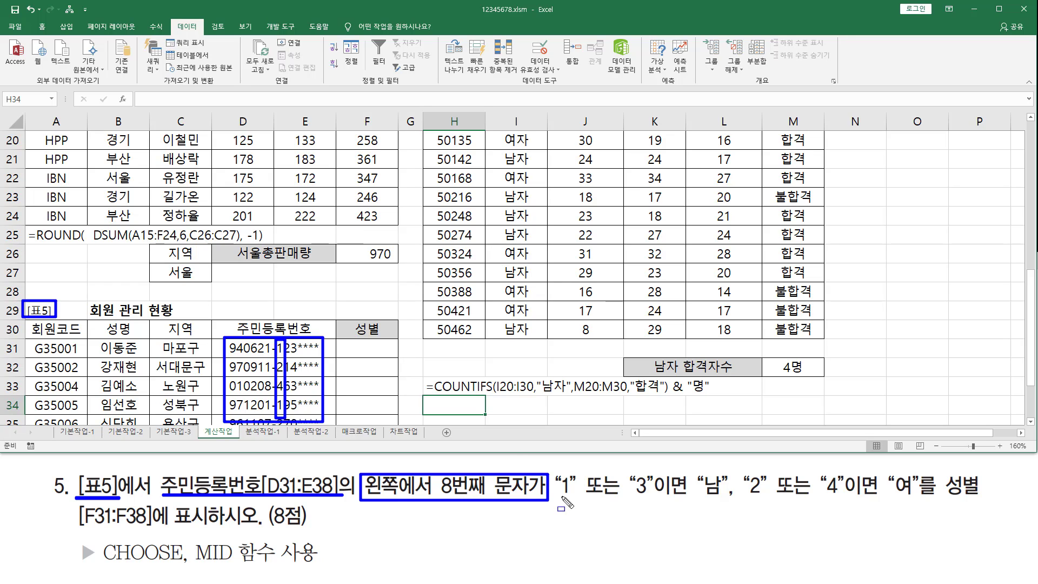
{"action": "left_click_drag", "start_coordinate": [554, 498], "coordinate": [938, 498]}
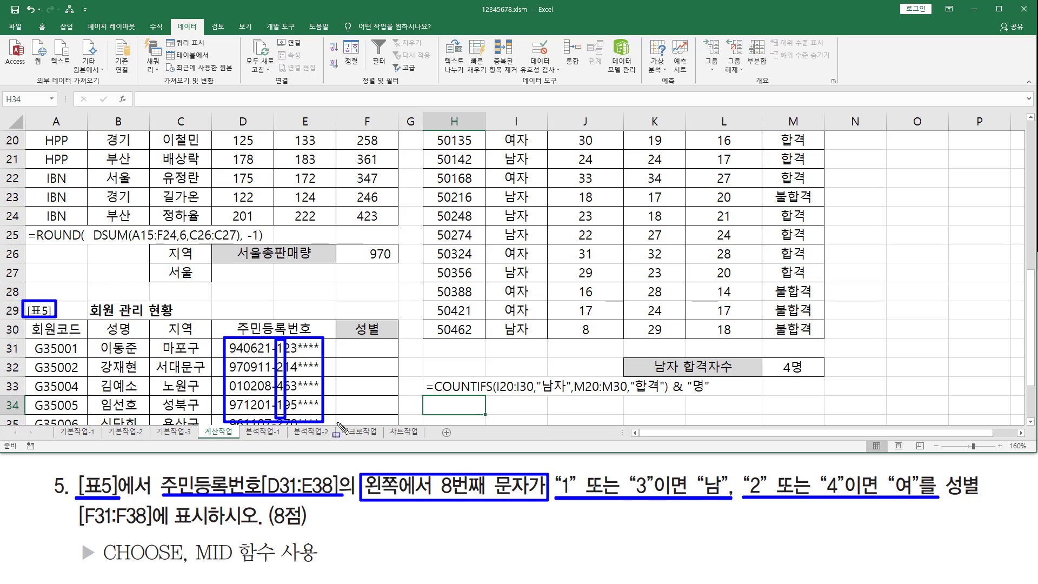
{"action": "left_click_drag", "start_coordinate": [346, 344], "coordinate": [384, 420]}
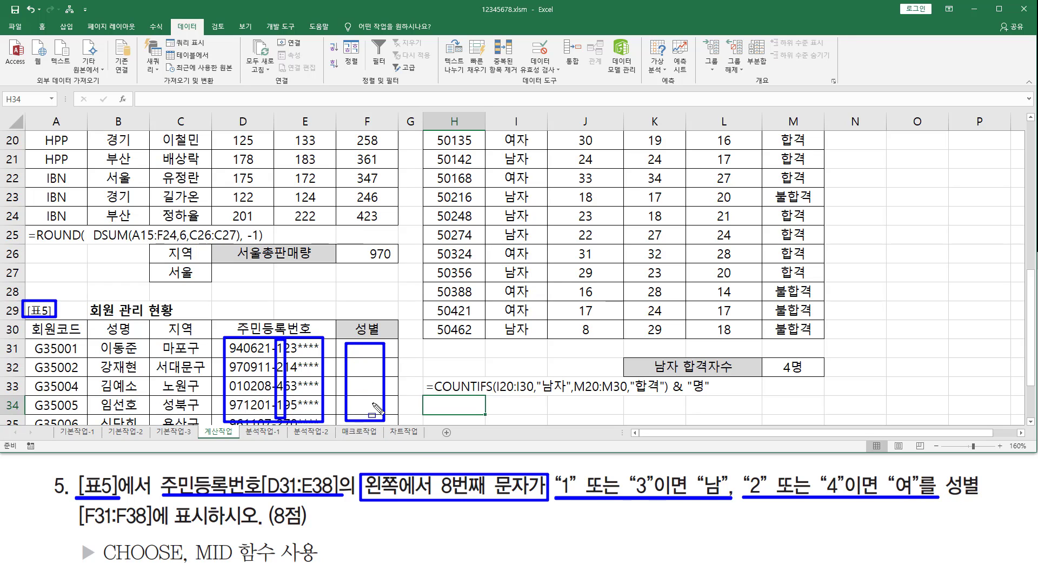
{"action": "left_click_drag", "start_coordinate": [103, 562], "coordinate": [233, 565]}
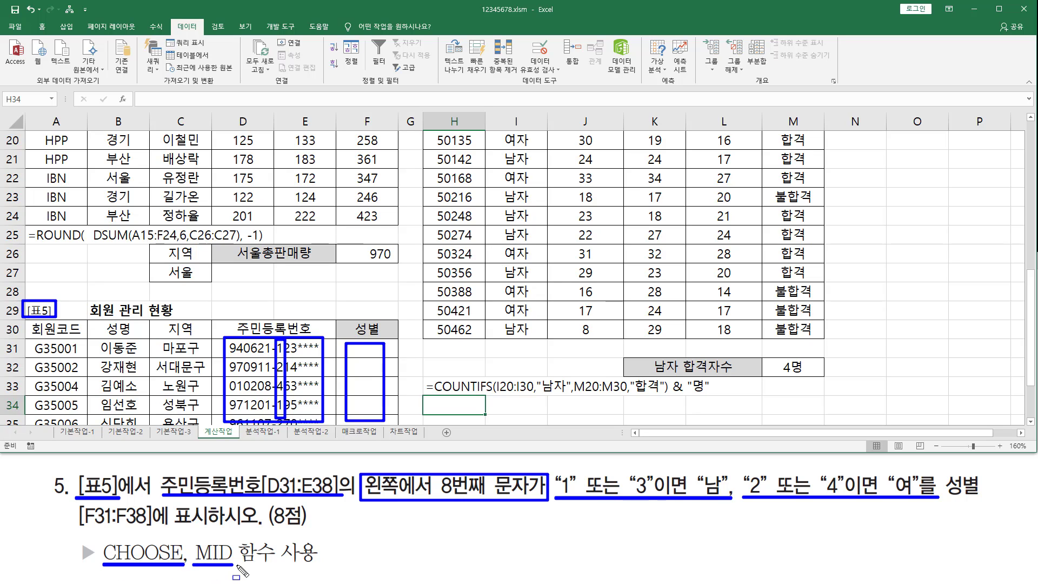
{"action": "key", "text": "Escape"}
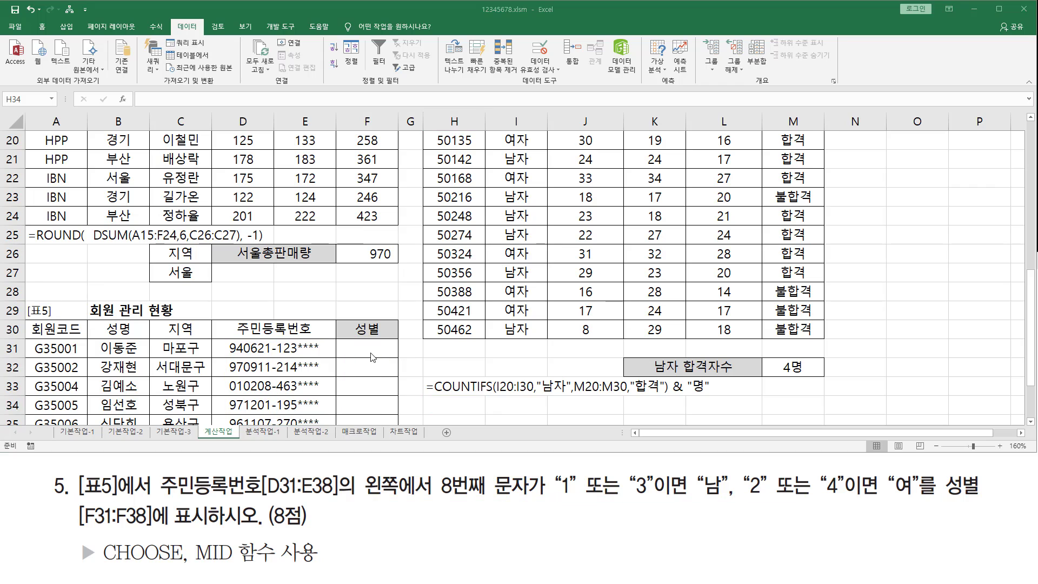
Locate the 8th character of each 주민등록번호 in rows 31 to 38 that MID has to extract
{"action": "left_click", "coordinate": [369, 349]}
{"action": "scroll", "coordinate": [379, 330], "scroll_direction": "down", "scroll_amount": 2}
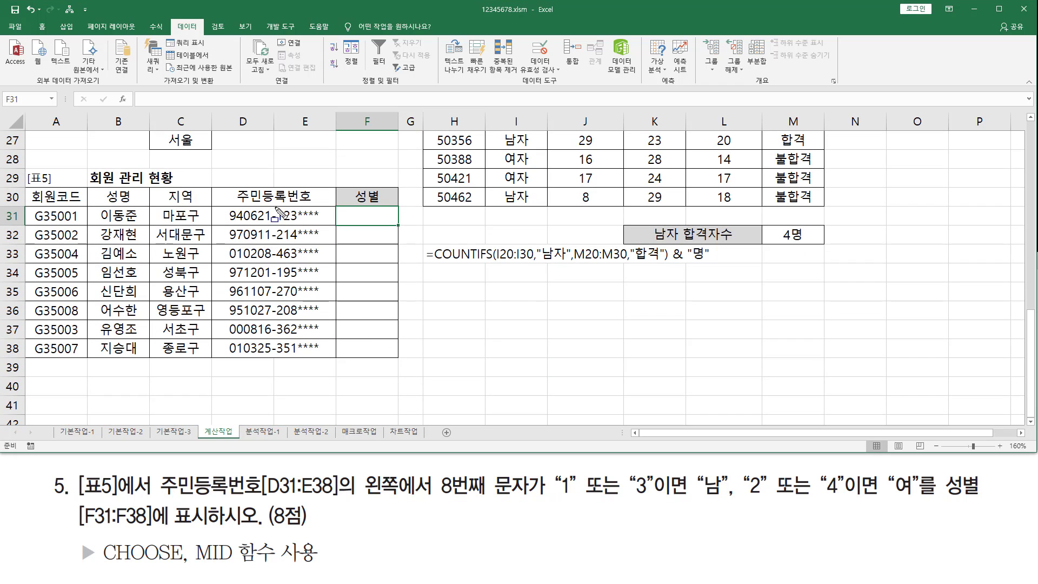
{"action": "left_click_drag", "start_coordinate": [276, 207], "coordinate": [292, 364]}
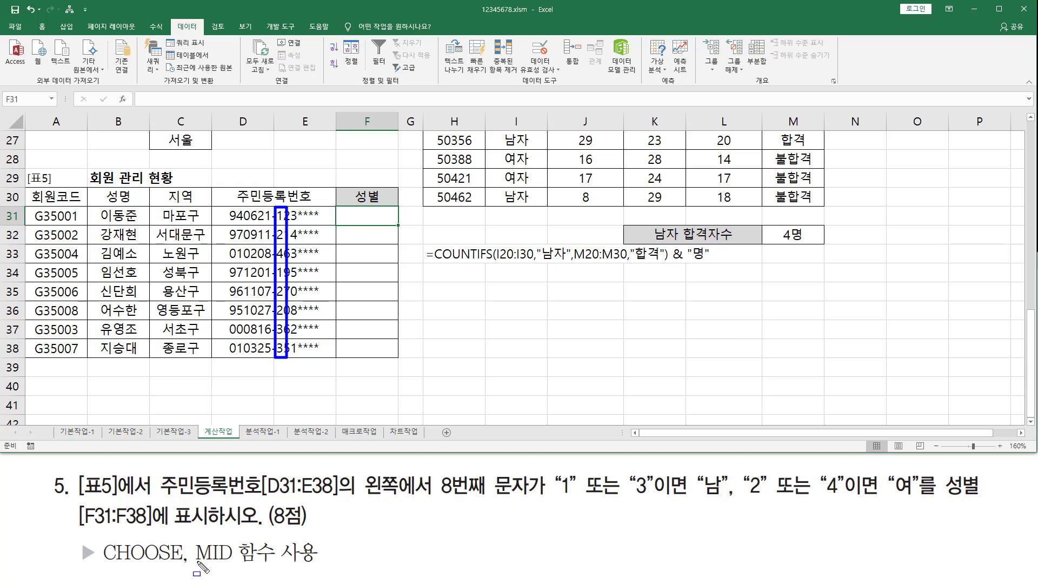
{"action": "left_click_drag", "start_coordinate": [193, 565], "coordinate": [233, 566]}
{"action": "key", "text": "Escape"}
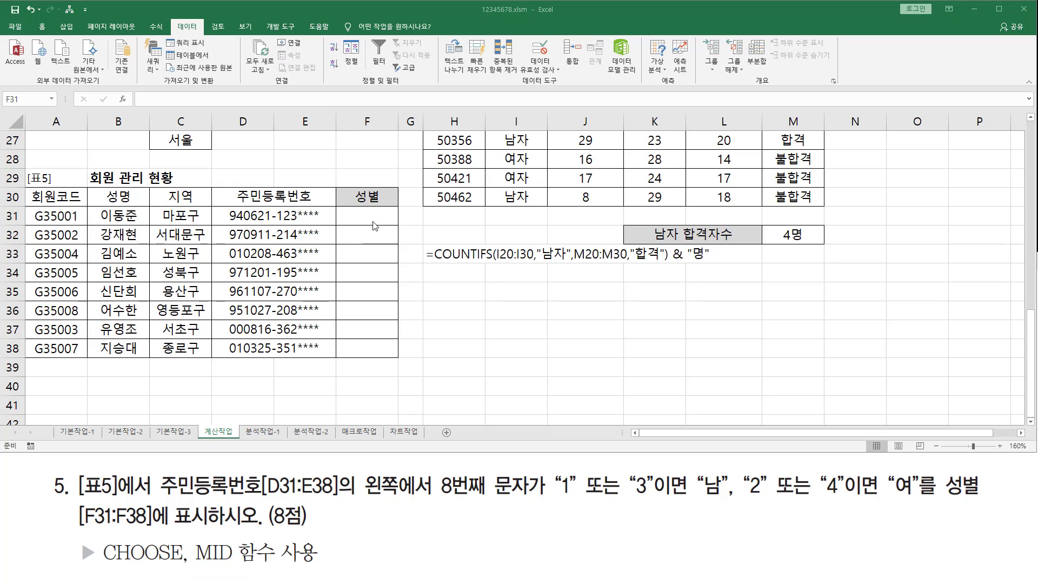
Enter =MID(D31,8,1) in F31 to extract the eighth character of the 주민등록번호
{"action": "left_click", "coordinate": [369, 215]}
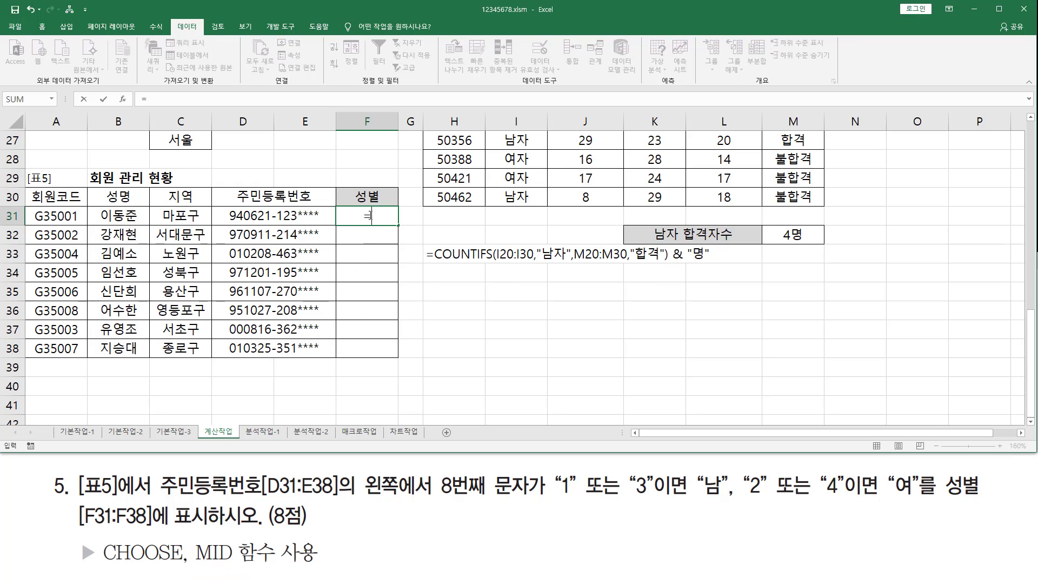
{"action": "type", "text": "=mid"}
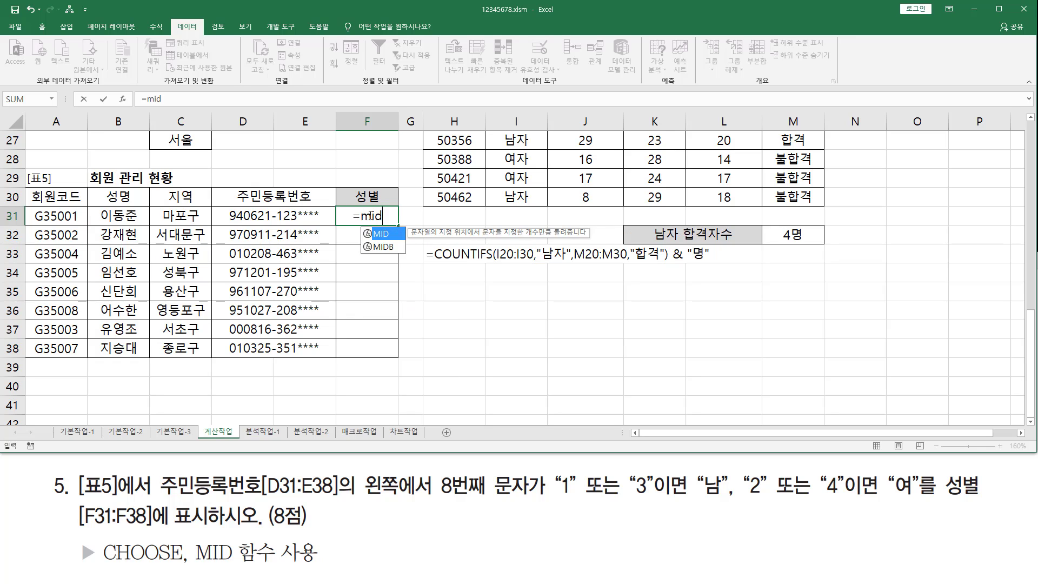
{"action": "type", "text": "("}
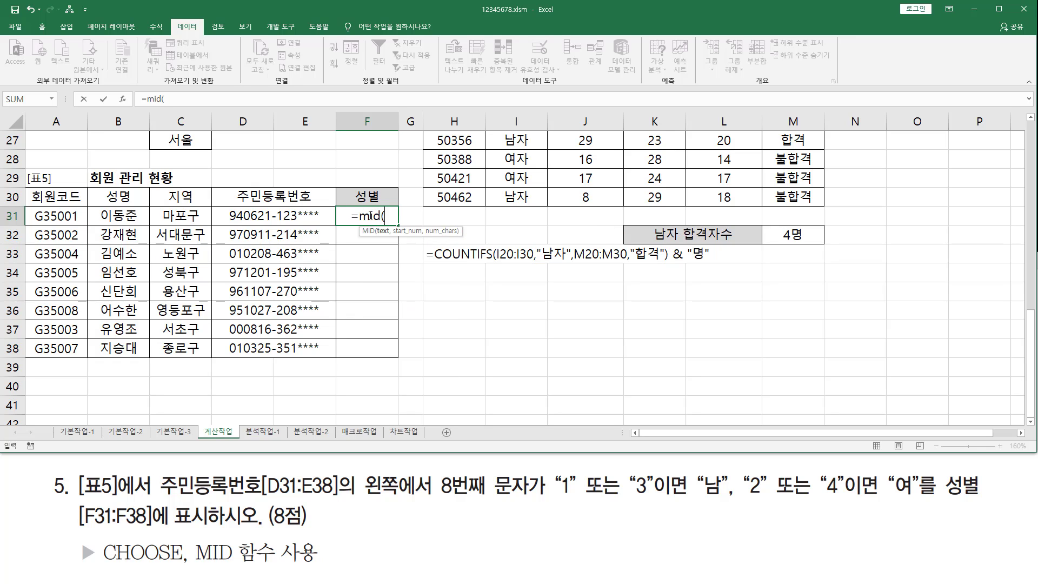
{"action": "key", "text": "Left"}
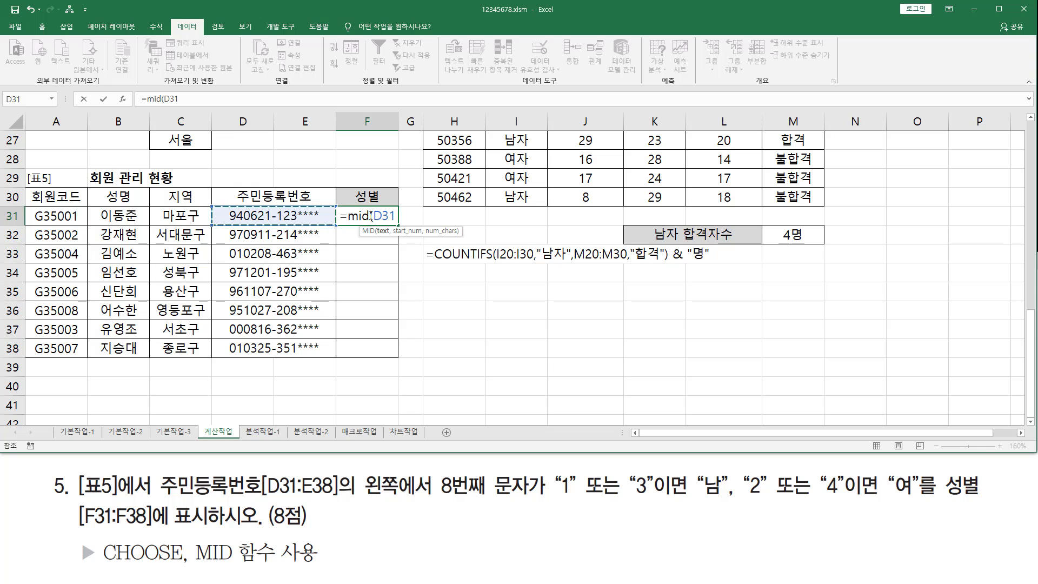
{"action": "type", "text": ",8"}
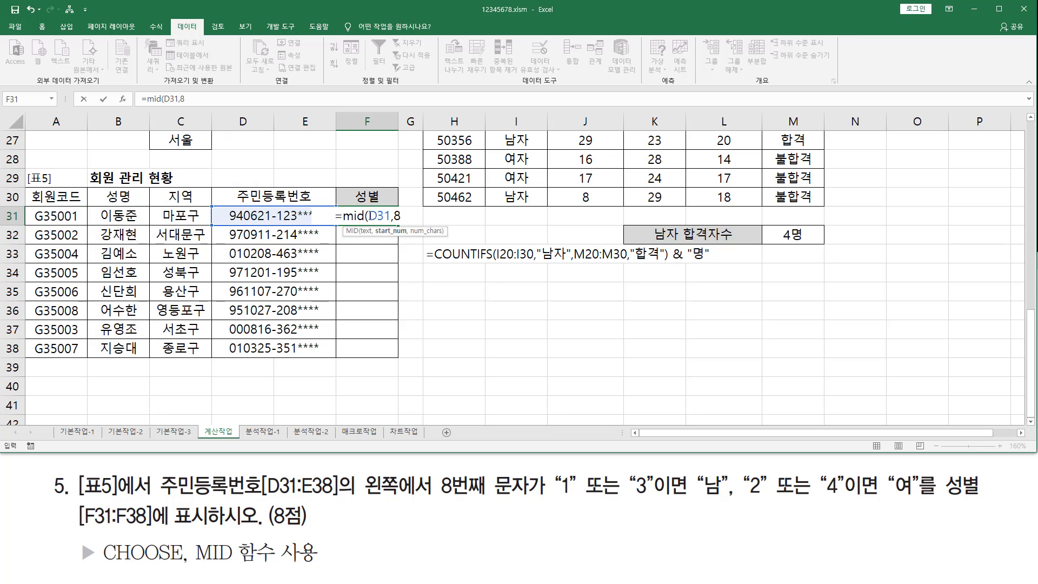
{"action": "type", "text": ",1)"}
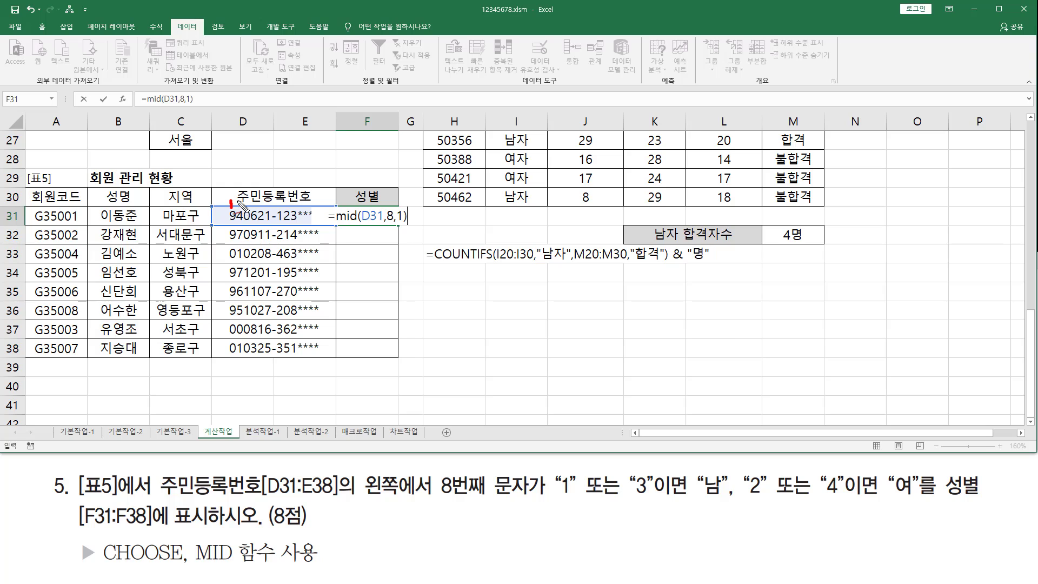
{"action": "mouse_move", "coordinate": [236, 202]}
{"action": "left_mouse_down"}
{"action": "mouse_move", "coordinate": [252, 213]}
{"action": "mouse_move", "coordinate": [264, 201]}
{"action": "mouse_move", "coordinate": [272, 232]}
{"action": "mouse_move", "coordinate": [319, 172]}
{"action": "mouse_move", "coordinate": [323, 181]}
{"action": "left_mouse_up"}
{"action": "mouse_move", "coordinate": [385, 221]}
{"action": "left_mouse_down"}
{"action": "mouse_move", "coordinate": [394, 234]}
{"action": "mouse_move", "coordinate": [405, 223]}
{"action": "left_mouse_up"}
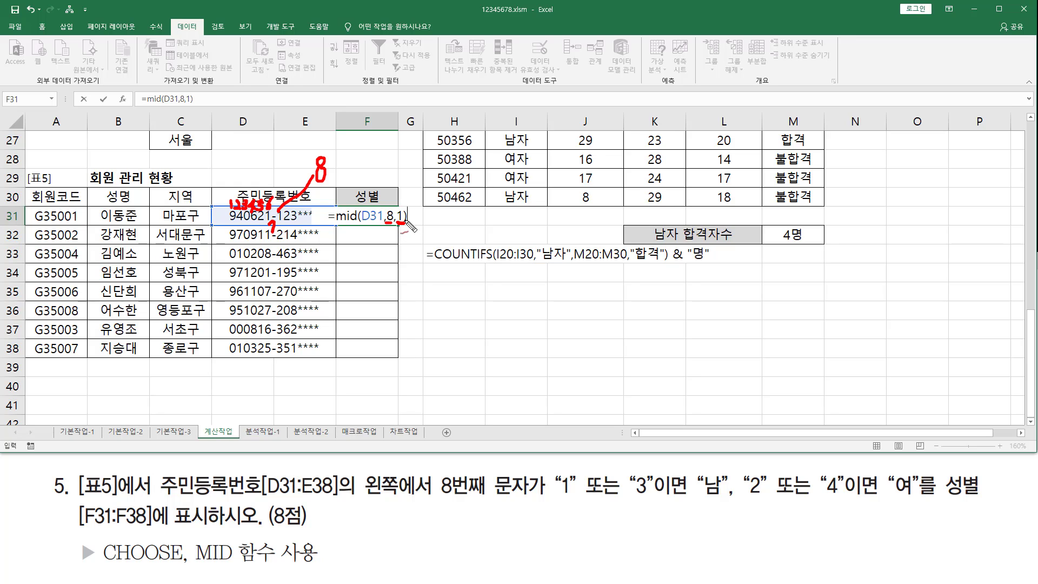
{"action": "key", "text": "Escape"}
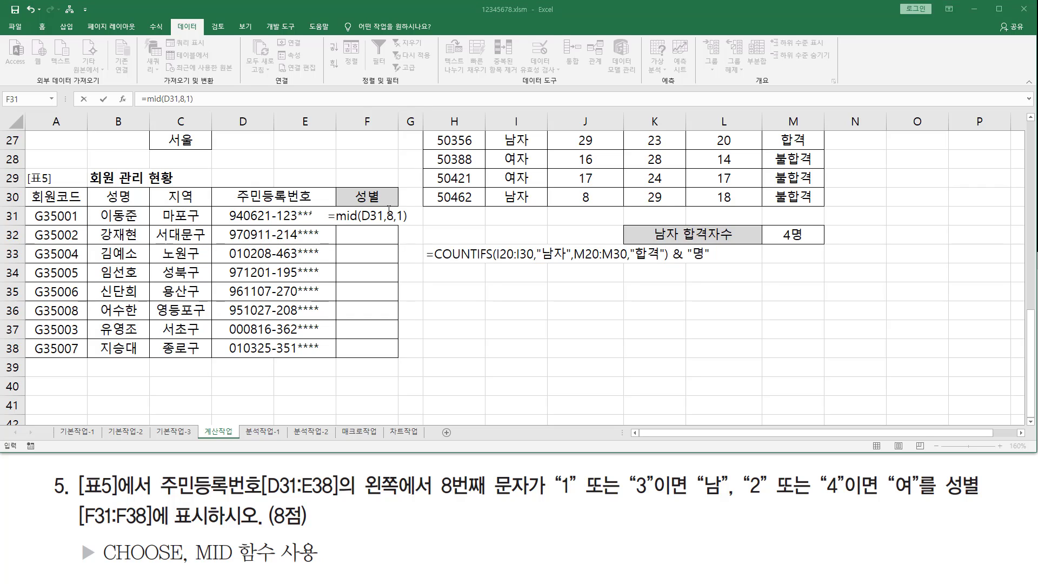
{"action": "key", "text": "Return"}
{"action": "key", "text": "Up"}
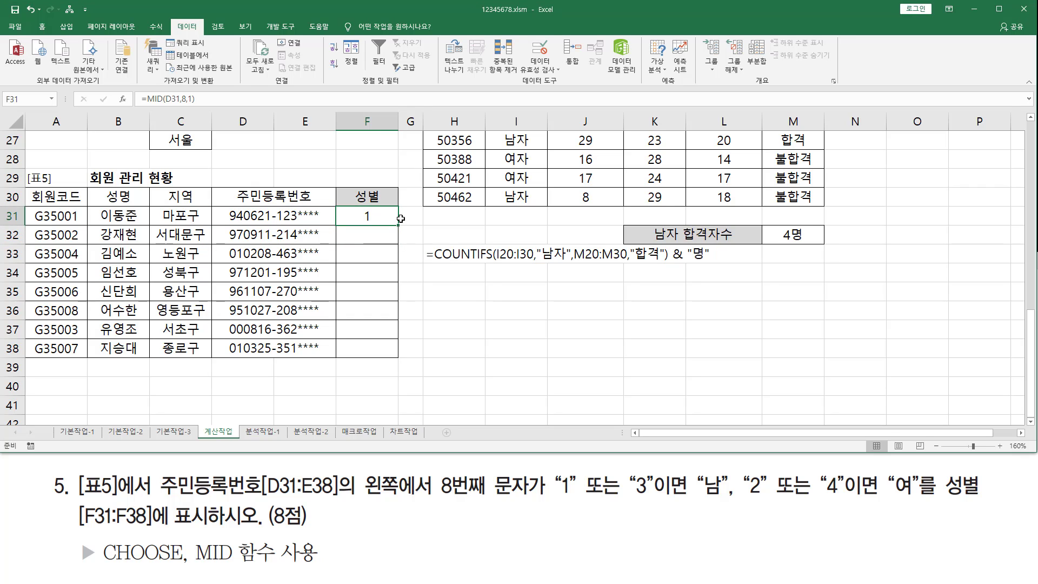
Fill the MID formula from F31 down to F38 and compare the extracted characters with the 주민등록번호 column
{"action": "left_click_drag", "start_coordinate": [400, 226], "coordinate": [392, 351]}
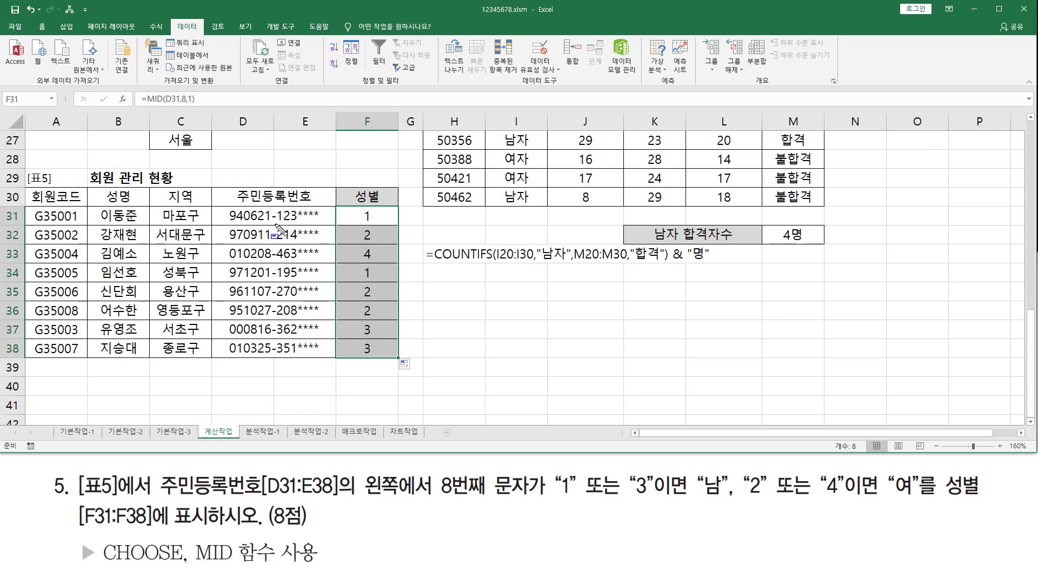
{"action": "left_click_drag", "start_coordinate": [277, 208], "coordinate": [289, 362]}
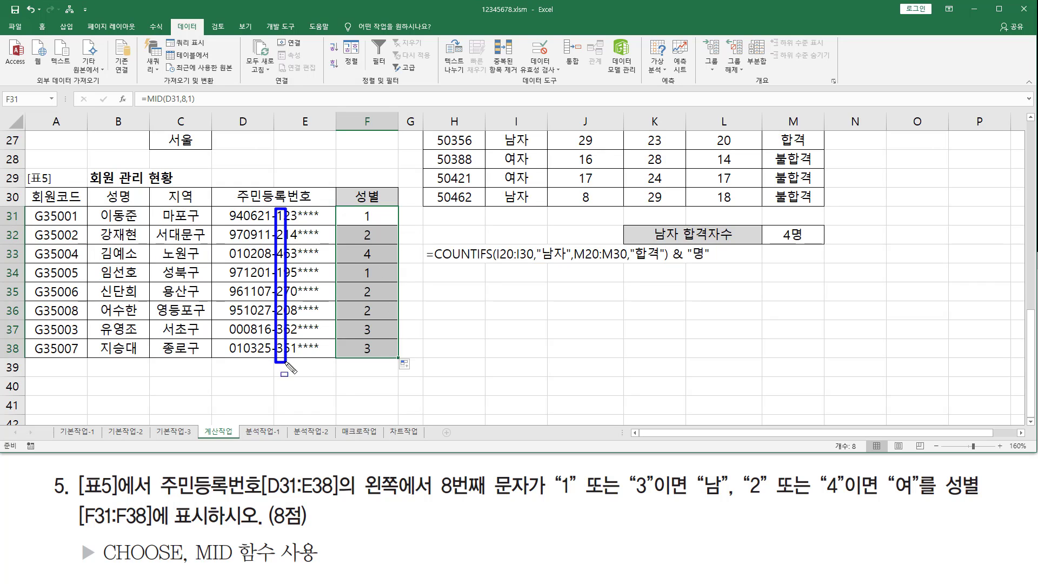
{"action": "mouse_move", "coordinate": [357, 205]}
{"action": "left_mouse_down"}
{"action": "mouse_move", "coordinate": [367, 355]}
{"action": "mouse_move", "coordinate": [379, 206]}
{"action": "left_mouse_up"}
{"action": "left_click_drag", "start_coordinate": [103, 564], "coordinate": [174, 564]}
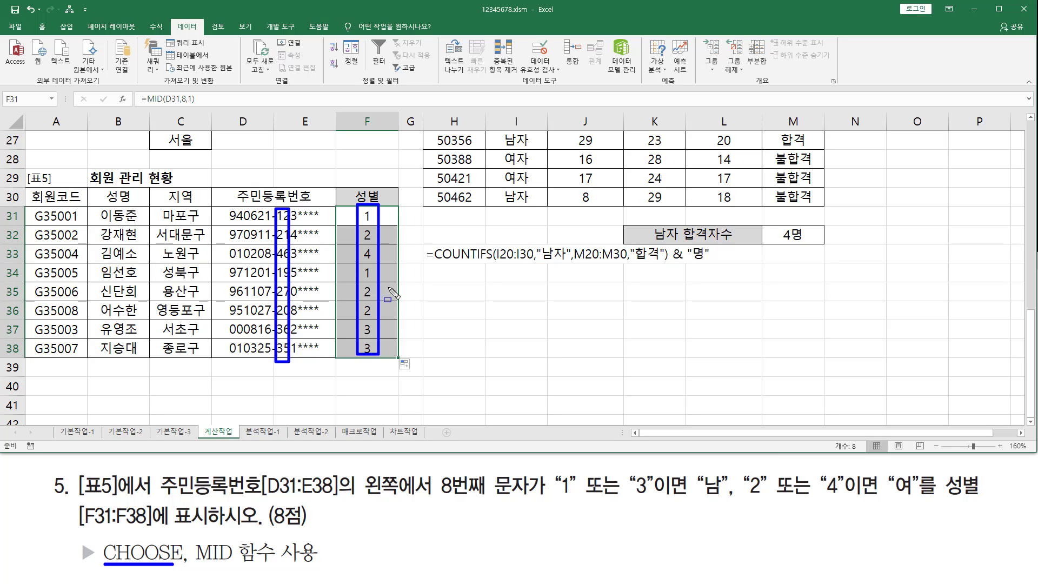
{"action": "key", "text": "Escape"}
Wrap the MID(D31,8,1) expression in F31 in a CHOOSE function as its index number
{"action": "left_click", "coordinate": [362, 217]}
{"action": "double_click", "coordinate": [362, 217]}
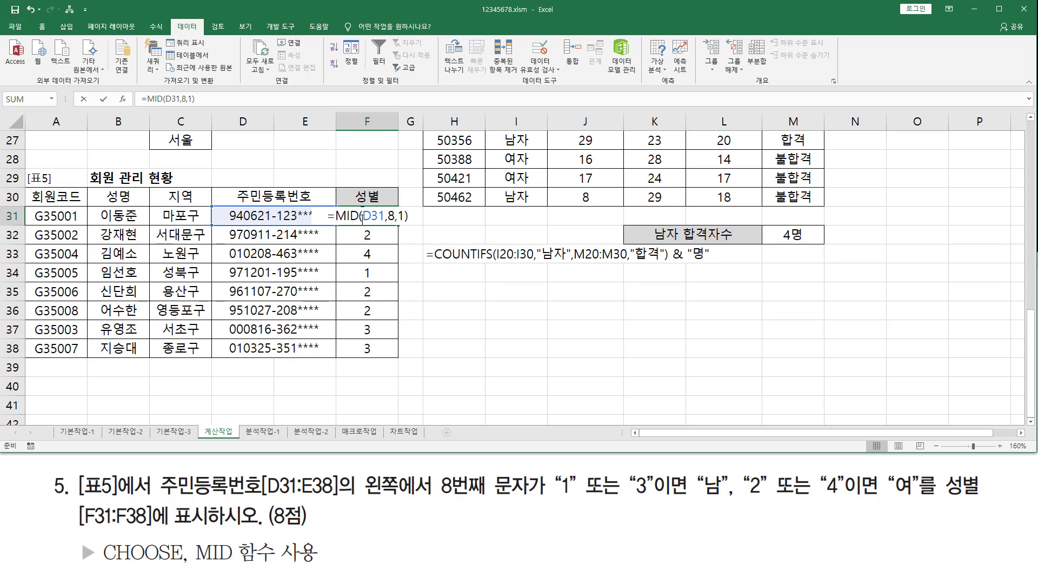
{"action": "left_click_drag", "start_coordinate": [336, 217], "coordinate": [458, 217]}
{"action": "key", "text": "ctrl+c"}
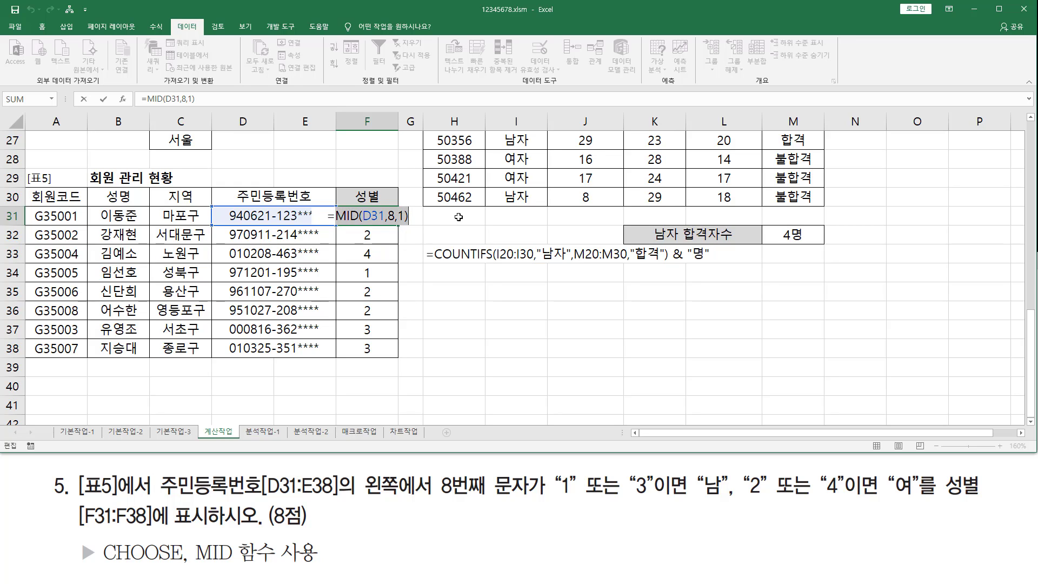
{"action": "key", "text": "Delete"}
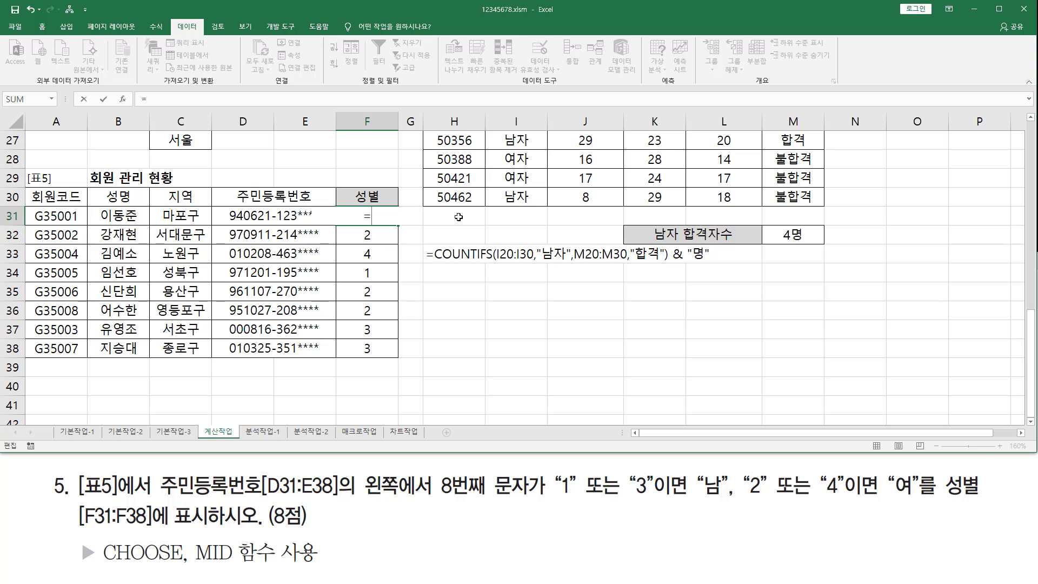
{"action": "type", "text": "ch"}
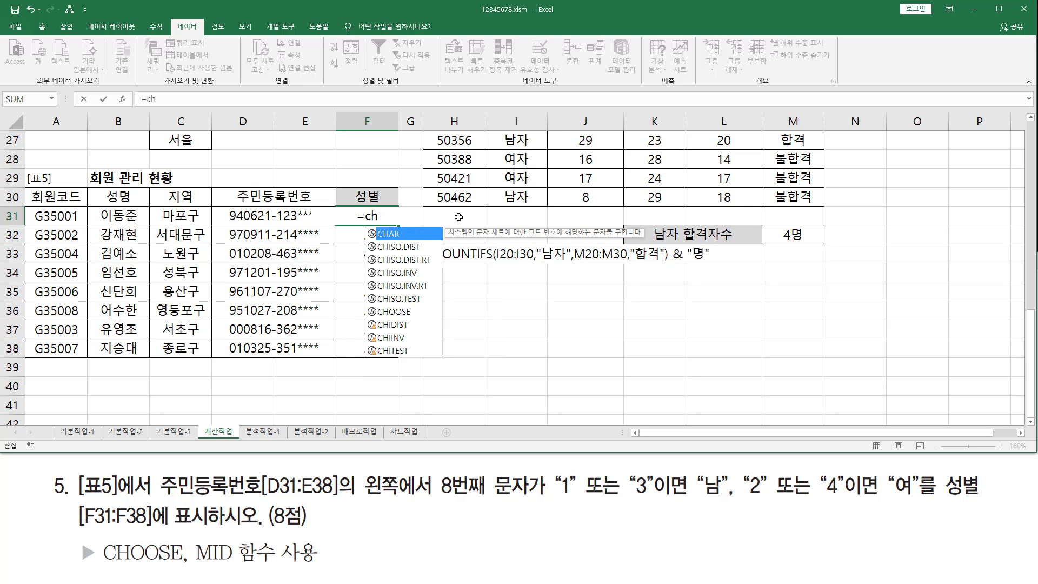
{"action": "type", "text": "oo"}
{"action": "key", "text": "Tab"}
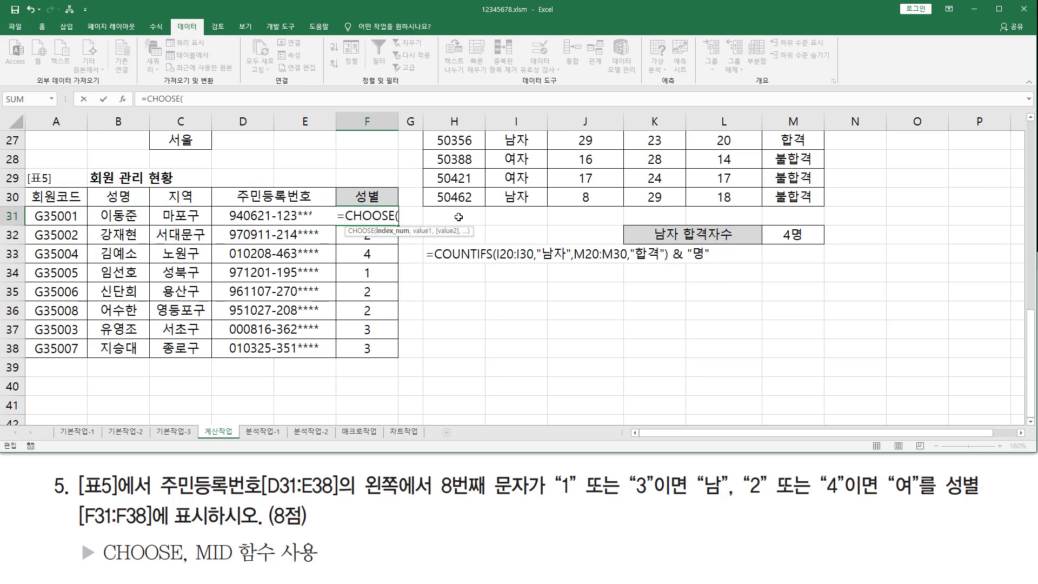
{"action": "key", "text": "ctrl+v"}
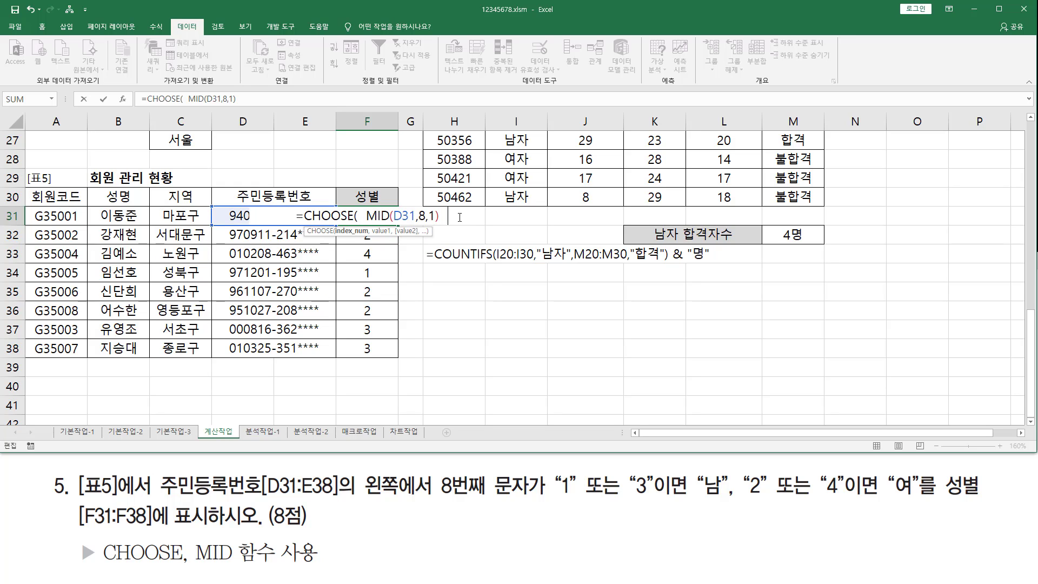
Complete the CHOOSE formula in F31 with the values "남","여","남","여" for indexes 1 to 4
{"action": "type", "text": ","}
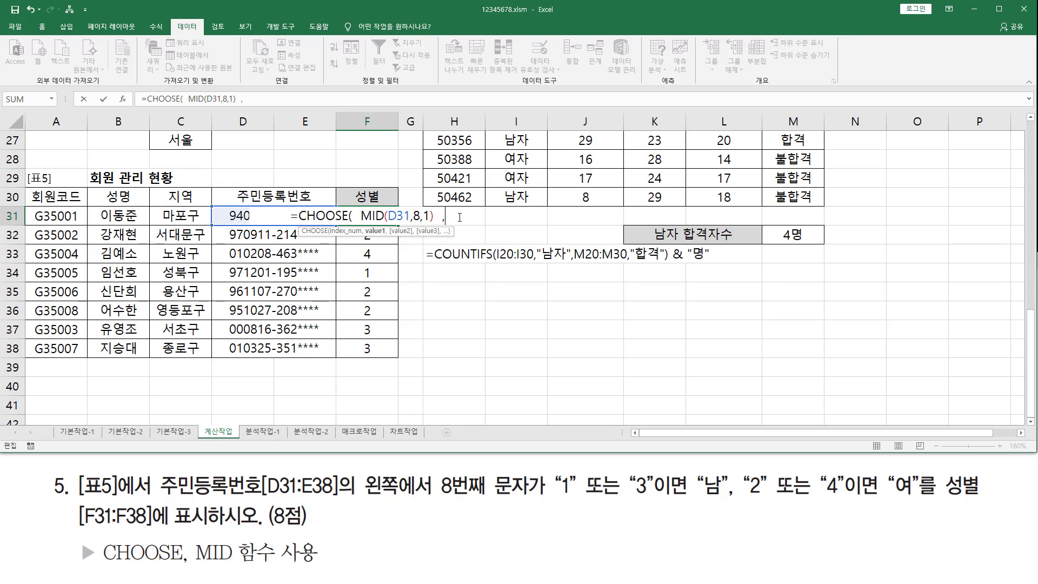
{"action": "type", "text": "\""}
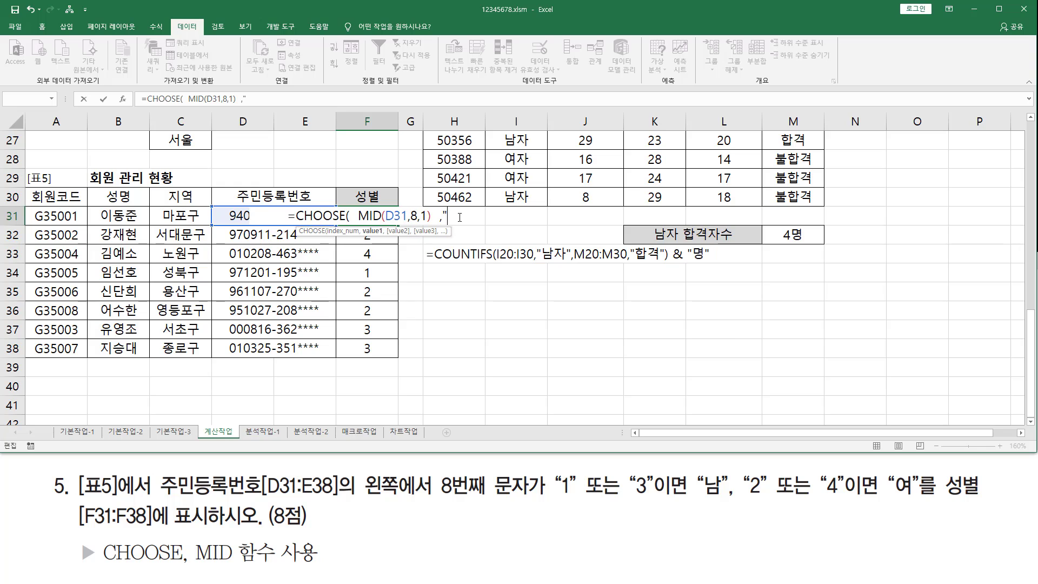
{"action": "type", "text": "나"}
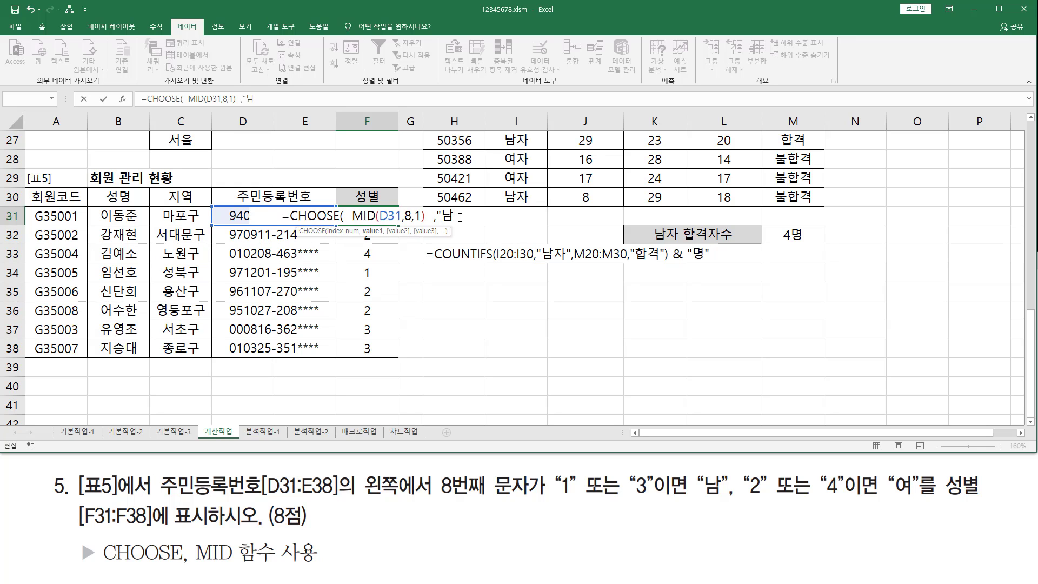
{"action": "type", "text": "\",\""}
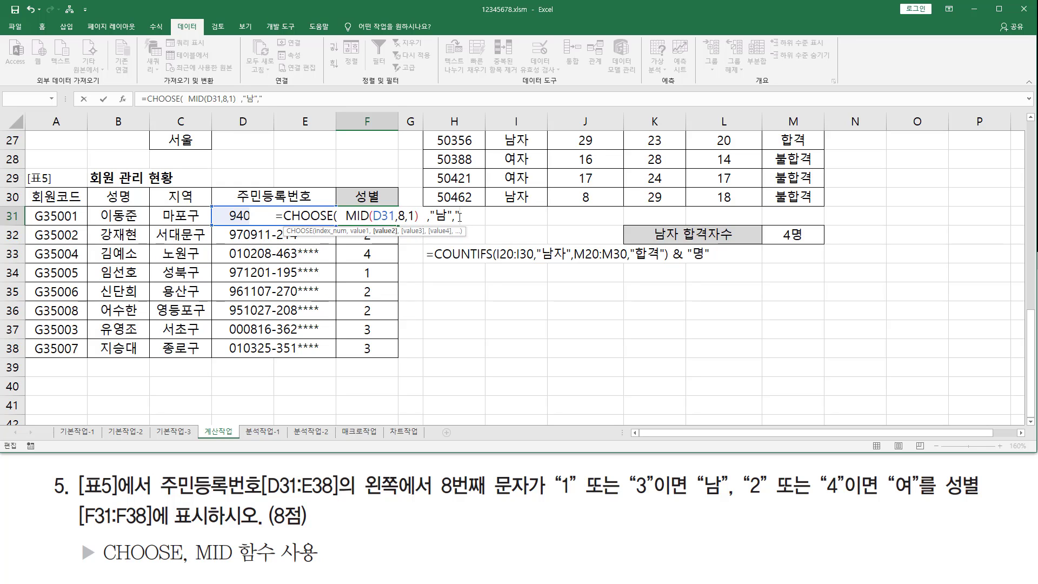
{"action": "type", "text": "여\",\""}
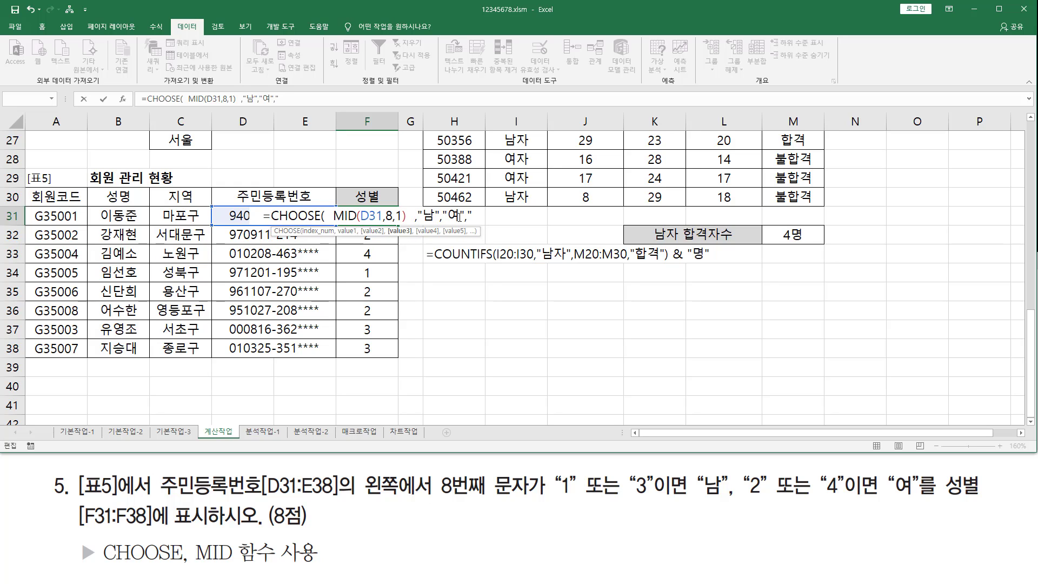
{"action": "type", "text": "남\",\""}
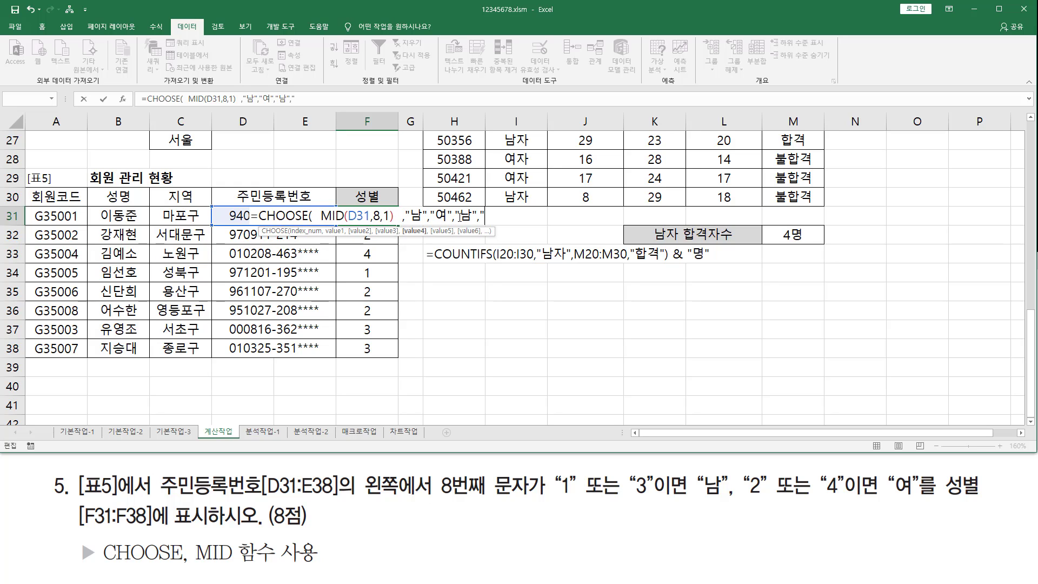
{"action": "type", "text": "여\""}
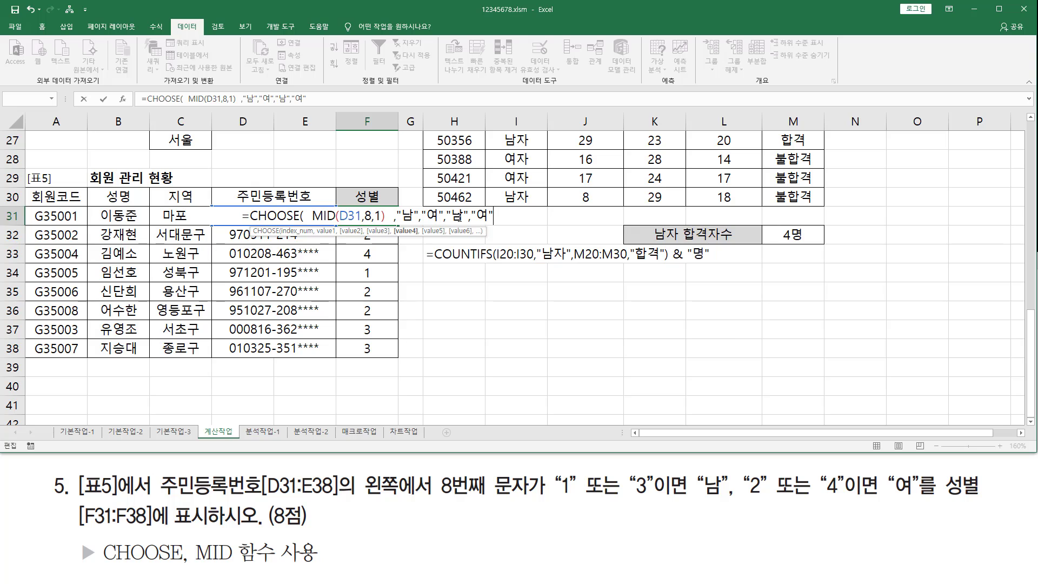
{"action": "type", "text": ")"}
{"action": "key", "text": "ctrl+Return"}
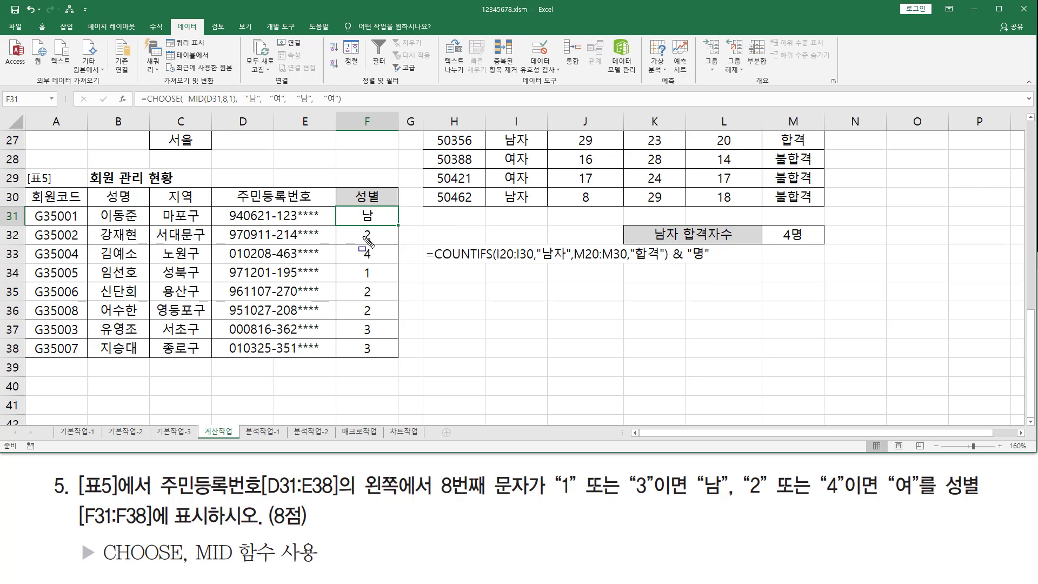
Fill the CHOOSE formula from F31 down to F38
{"action": "mouse_move", "coordinate": [363, 239]}
{"action": "left_mouse_down"}
{"action": "mouse_move", "coordinate": [376, 240]}
{"action": "mouse_move", "coordinate": [376, 260]}
{"action": "left_mouse_up"}
{"action": "key", "text": "Escape"}
{"action": "left_click", "coordinate": [391, 217]}
{"action": "left_click_drag", "start_coordinate": [400, 225], "coordinate": [389, 354]}
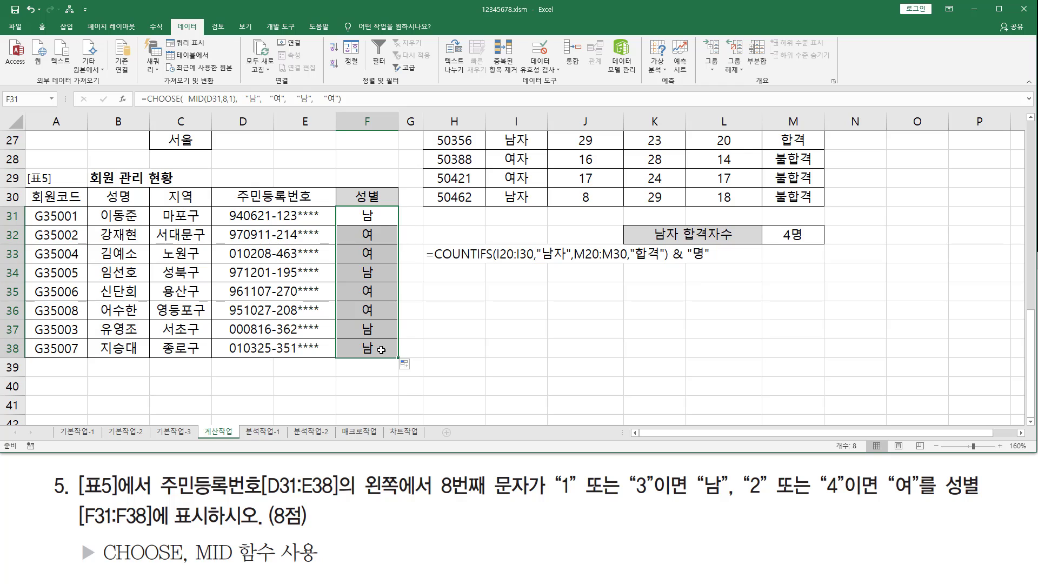
Copy the F31 CHOOSE formula into B40 as plain text
{"action": "left_click", "coordinate": [382, 218]}
{"action": "double_click", "coordinate": [362, 216]}
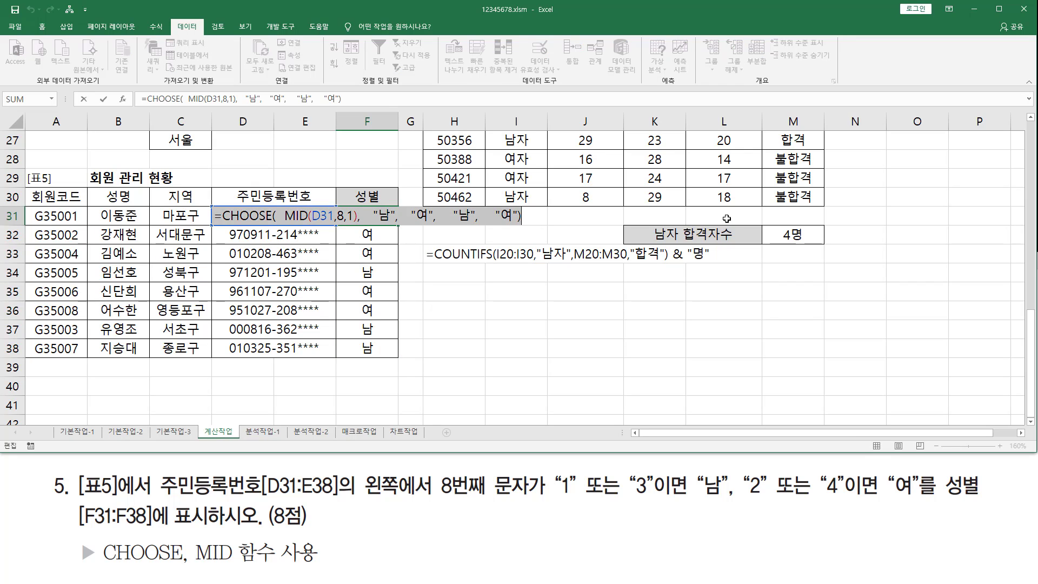
{"action": "key", "text": "Escape"}
{"action": "left_click", "coordinate": [119, 369]}
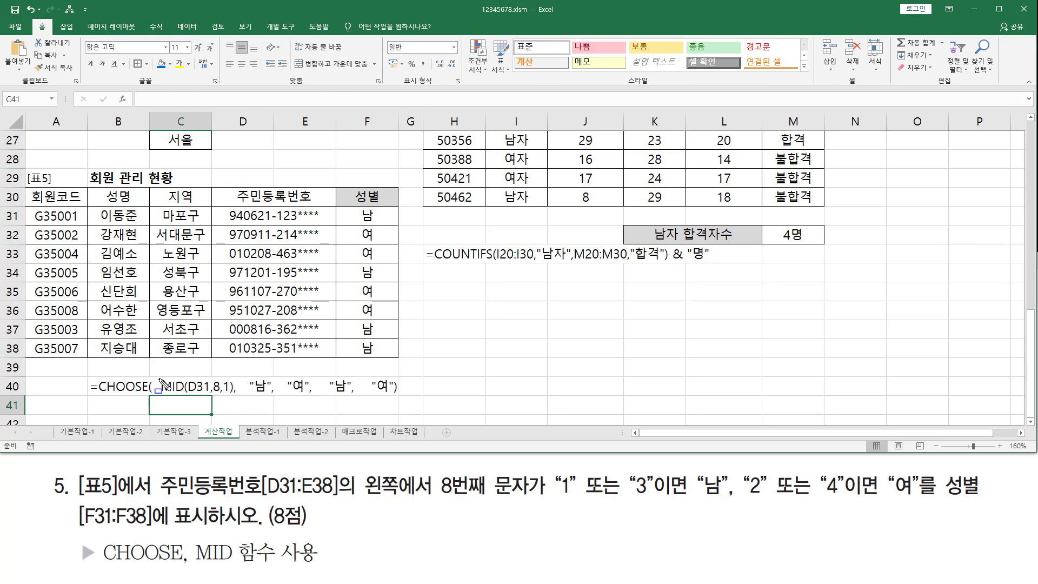
{"action": "mouse_move", "coordinate": [159, 373]}
{"action": "left_mouse_down"}
{"action": "mouse_move", "coordinate": [203, 406]}
{"action": "mouse_move", "coordinate": [253, 416]}
{"action": "mouse_move", "coordinate": [232, 401]}
{"action": "mouse_move", "coordinate": [391, 394]}
{"action": "left_mouse_up"}
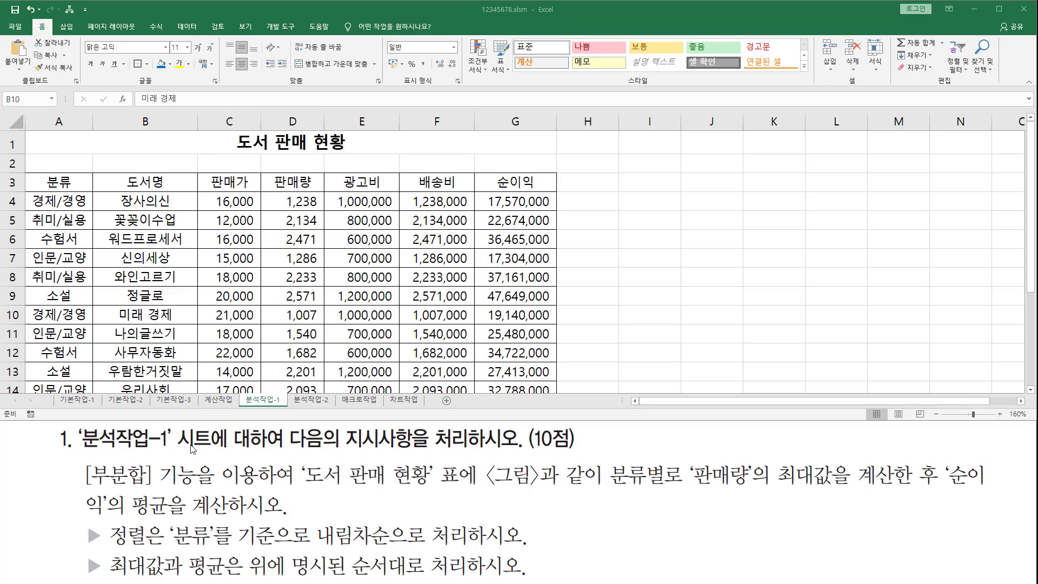
Examine task 1 for the 분석작업-1 sheet: the 부분합 requirements for 판매량 and 순이익 by 분류 in the 도서 판매 현황 table
{"action": "key", "text": "ctrl+2"}
{"action": "left_click_drag", "start_coordinate": [81, 451], "coordinate": [171, 450]}
{"action": "left_click_drag", "start_coordinate": [241, 389], "coordinate": [286, 408]}
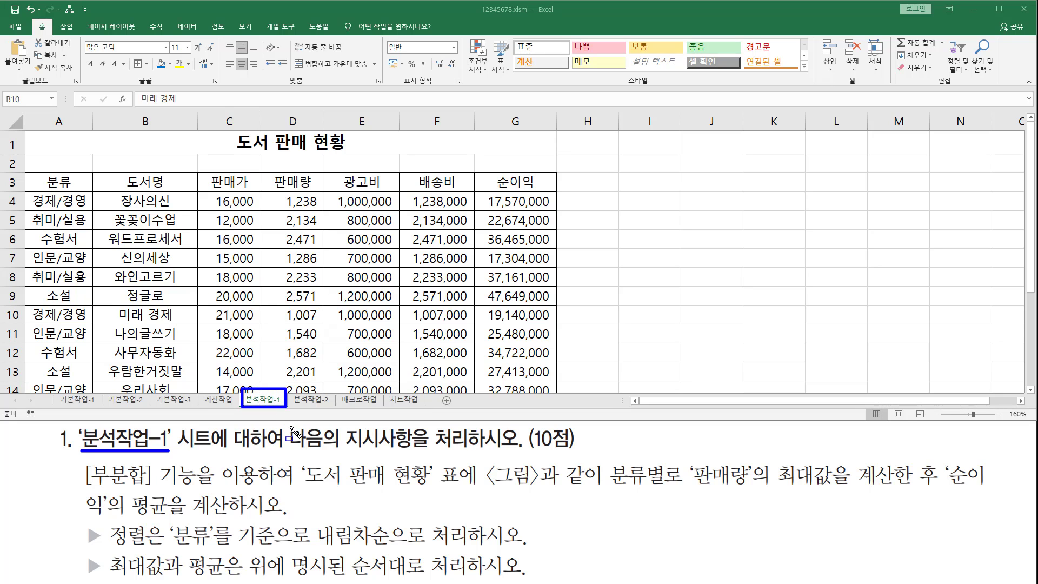
{"action": "left_click_drag", "start_coordinate": [290, 447], "coordinate": [572, 448]}
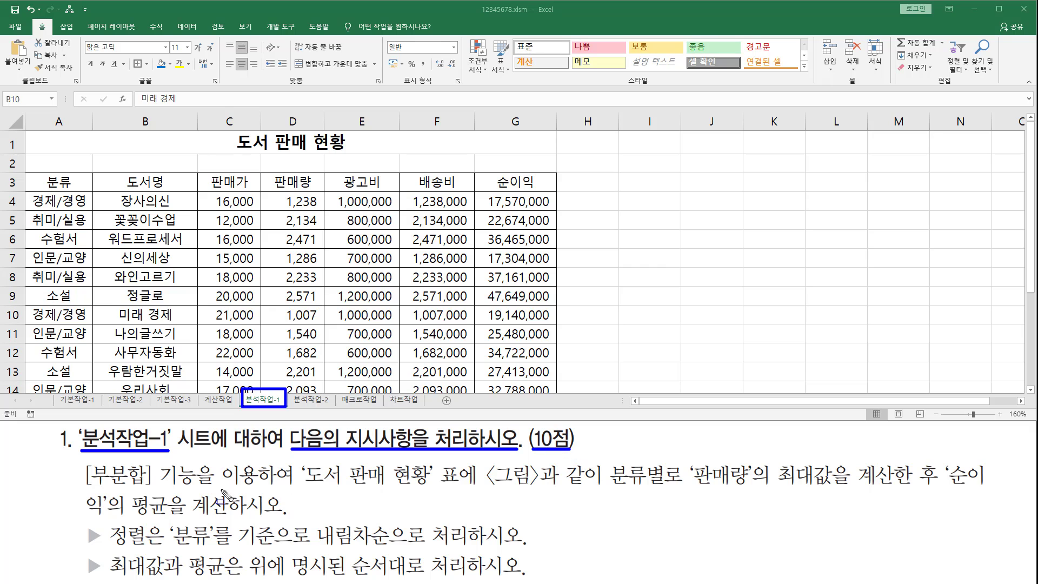
{"action": "left_click_drag", "start_coordinate": [86, 486], "coordinate": [443, 489]}
{"action": "mouse_move", "coordinate": [607, 489]}
{"action": "left_mouse_down"}
{"action": "mouse_move", "coordinate": [628, 501]}
{"action": "mouse_move", "coordinate": [844, 501]}
{"action": "mouse_move", "coordinate": [855, 463]}
{"action": "left_mouse_up"}
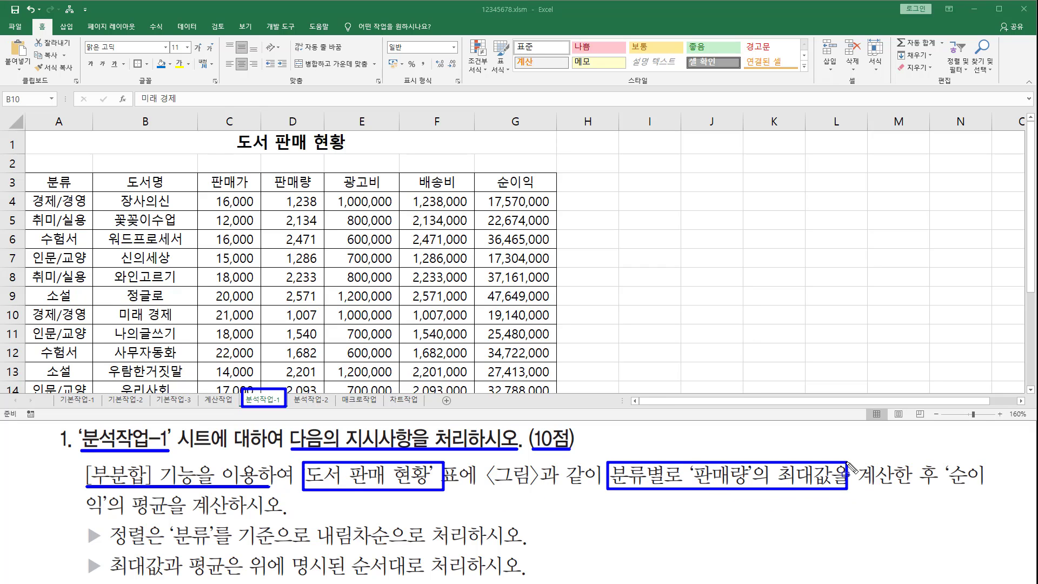
{"action": "left_click_drag", "start_coordinate": [948, 486], "coordinate": [980, 488]}
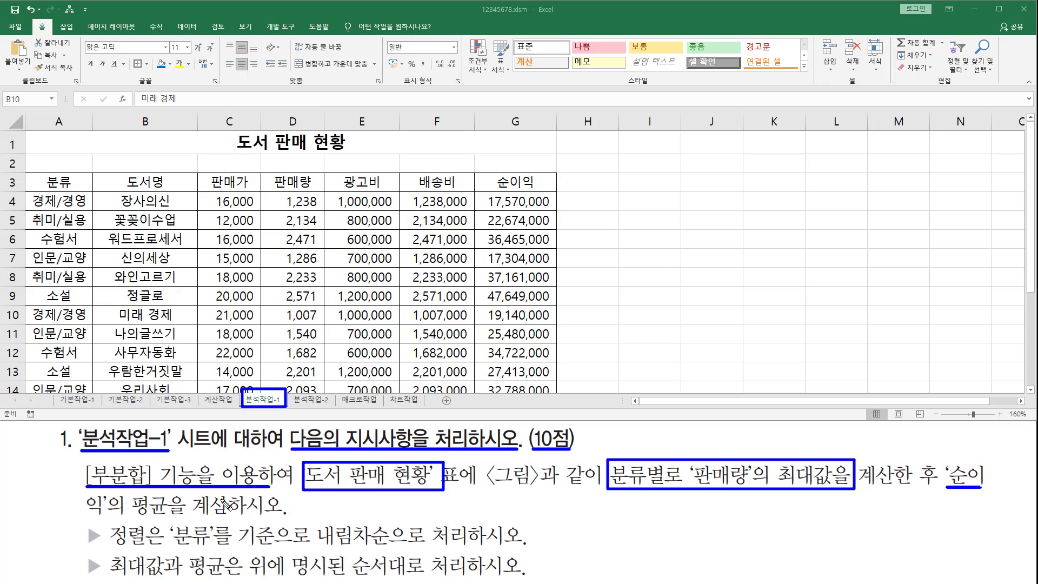
{"action": "left_click_drag", "start_coordinate": [76, 515], "coordinate": [275, 516]}
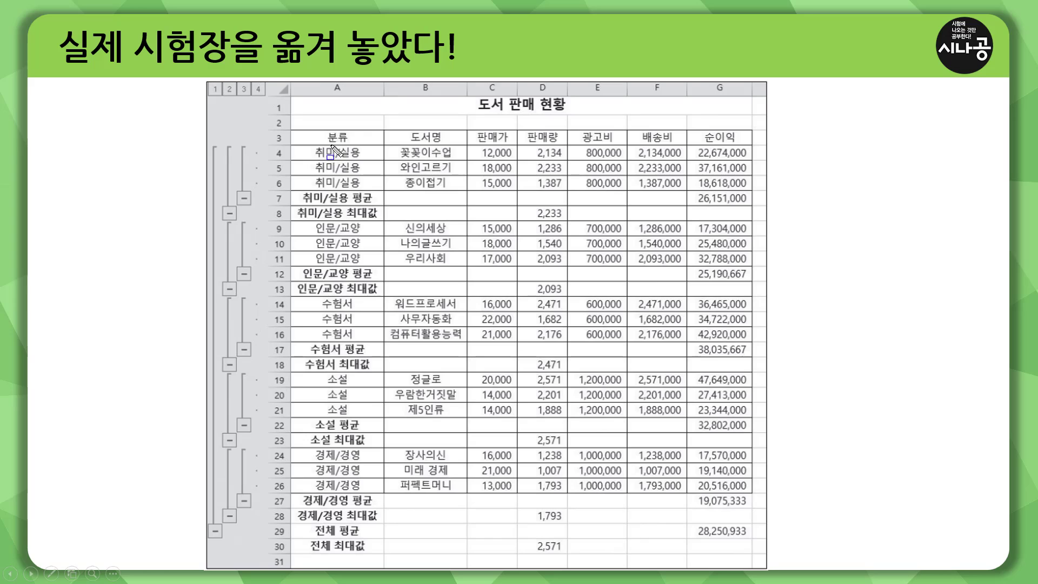
{"action": "mouse_move", "coordinate": [313, 145]}
{"action": "left_mouse_down"}
{"action": "mouse_move", "coordinate": [357, 189]}
{"action": "mouse_move", "coordinate": [365, 145]}
{"action": "left_mouse_up"}
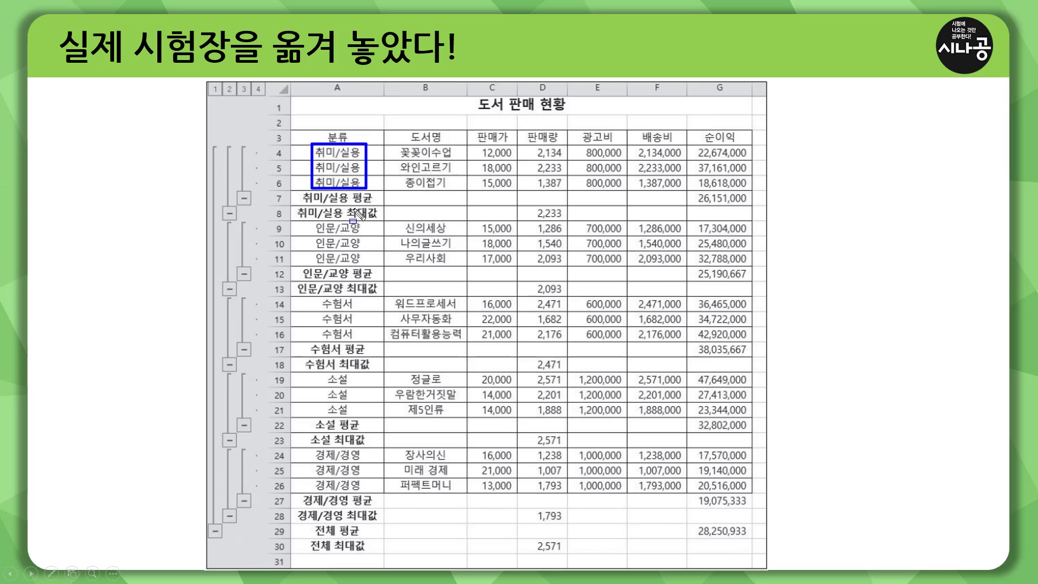
{"action": "left_click_drag", "start_coordinate": [315, 220], "coordinate": [372, 264]}
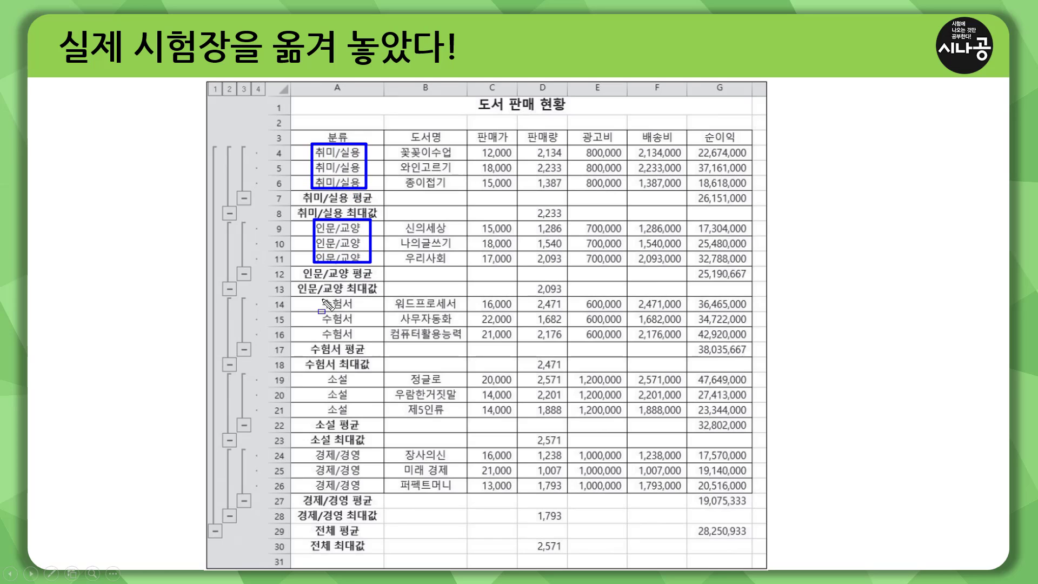
{"action": "left_click_drag", "start_coordinate": [320, 297], "coordinate": [364, 332]}
{"action": "left_click_drag", "start_coordinate": [329, 376], "coordinate": [358, 415]}
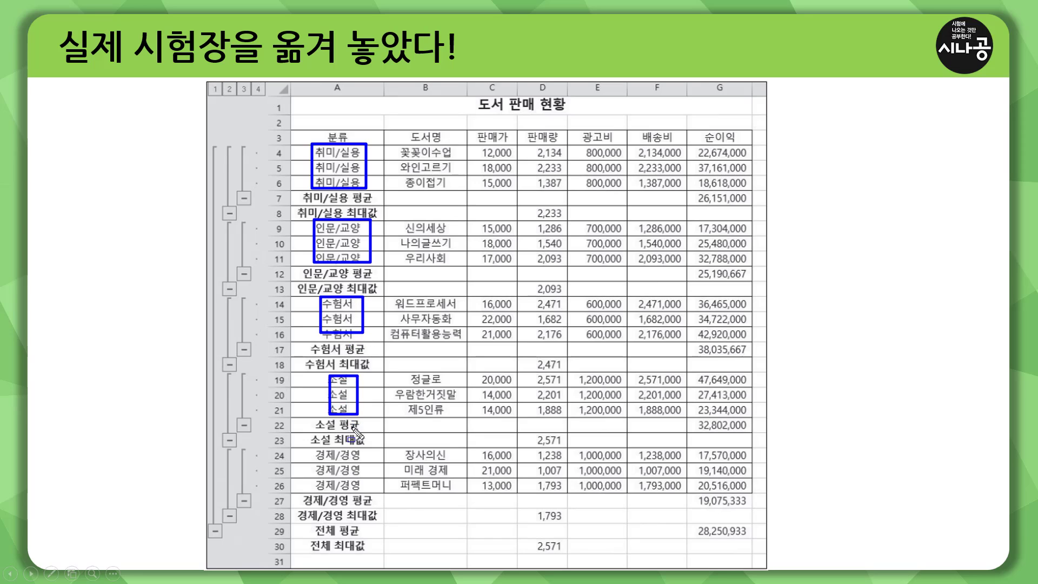
{"action": "left_click_drag", "start_coordinate": [313, 449], "coordinate": [371, 496]}
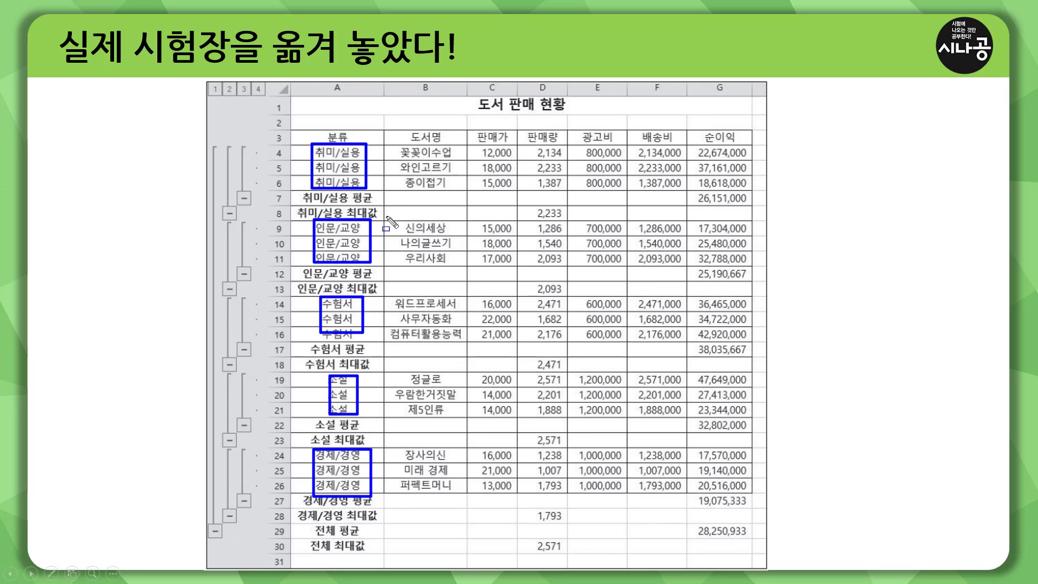
{"action": "mouse_move", "coordinate": [525, 219]}
{"action": "left_mouse_down"}
{"action": "mouse_move", "coordinate": [567, 204]}
{"action": "mouse_move", "coordinate": [567, 222]}
{"action": "left_mouse_up"}
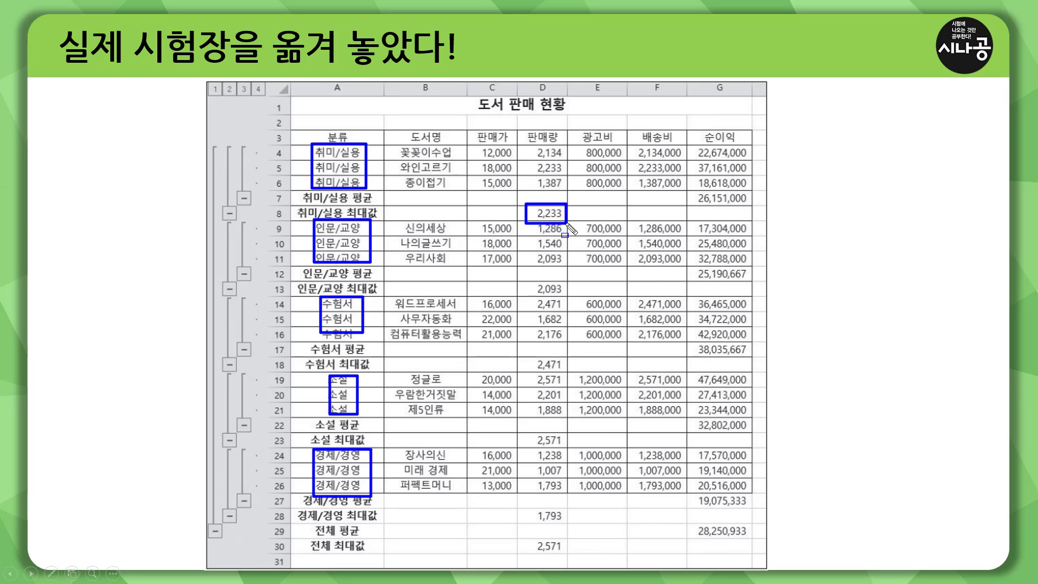
{"action": "left_click_drag", "start_coordinate": [354, 217], "coordinate": [403, 217]}
{"action": "left_click_drag", "start_coordinate": [529, 292], "coordinate": [528, 297]}
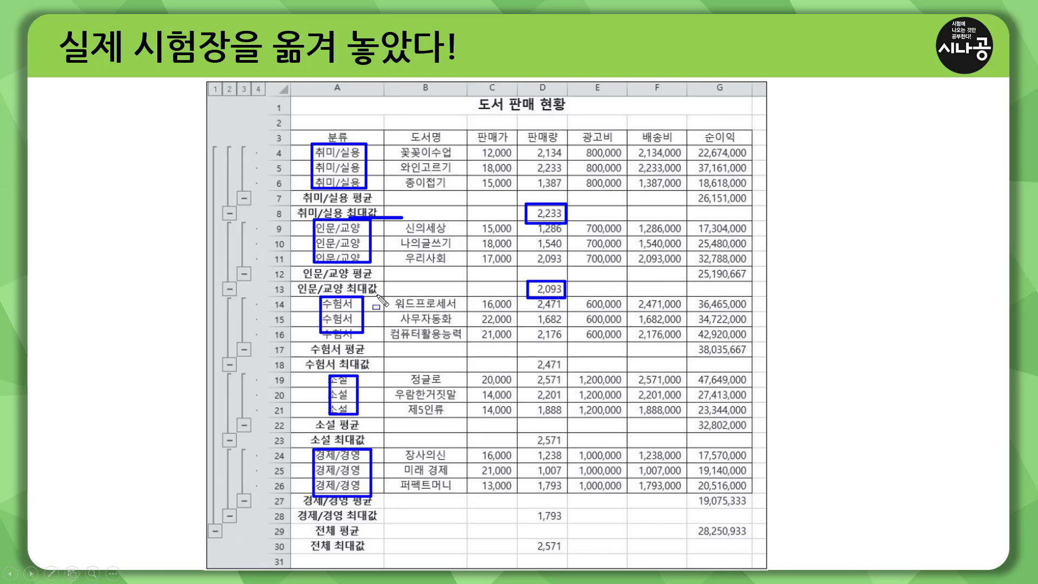
{"action": "left_click_drag", "start_coordinate": [346, 292], "coordinate": [377, 292]}
{"action": "left_click_drag", "start_coordinate": [349, 204], "coordinate": [377, 203]}
{"action": "mouse_move", "coordinate": [694, 191]}
{"action": "left_mouse_down"}
{"action": "mouse_move", "coordinate": [746, 201]}
{"action": "mouse_move", "coordinate": [693, 203]}
{"action": "left_mouse_up"}
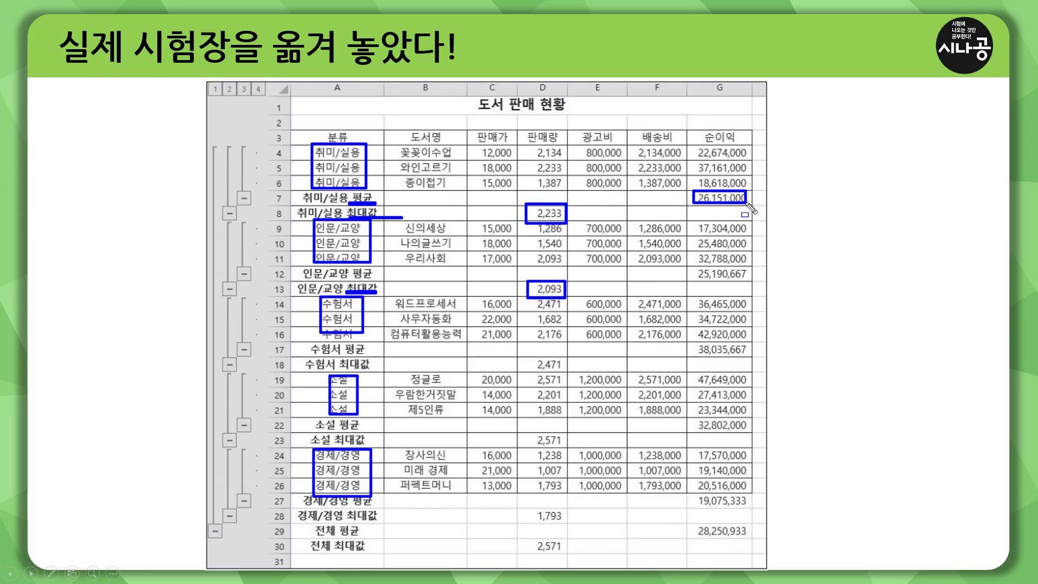
{"action": "mouse_move", "coordinate": [356, 266]}
{"action": "left_mouse_down"}
{"action": "mouse_move", "coordinate": [373, 280]}
{"action": "mouse_move", "coordinate": [352, 265]}
{"action": "left_mouse_up"}
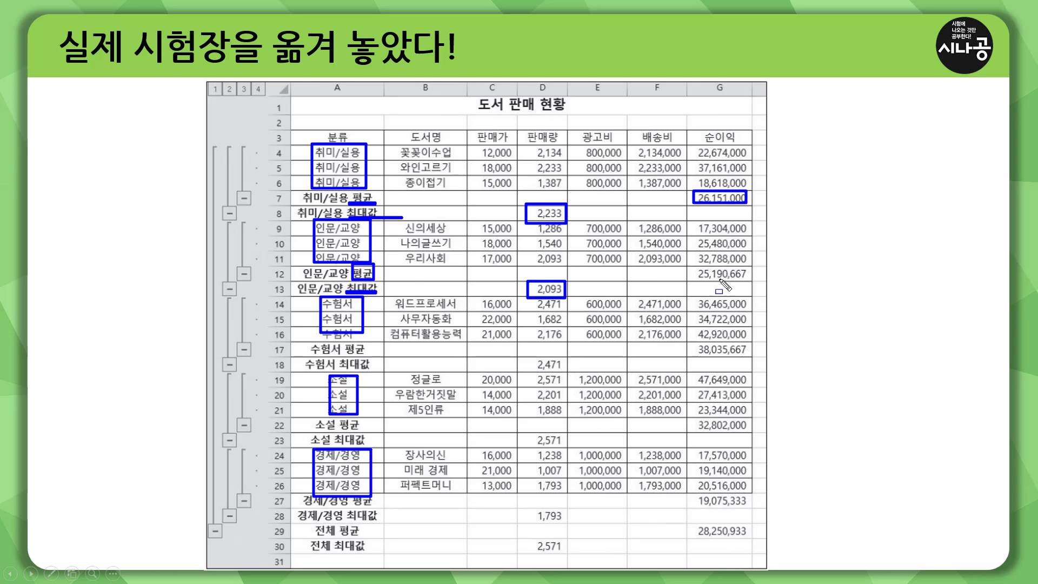
{"action": "mouse_move", "coordinate": [696, 269]}
{"action": "left_mouse_down"}
{"action": "mouse_move", "coordinate": [703, 280]}
{"action": "mouse_move", "coordinate": [751, 283]}
{"action": "mouse_move", "coordinate": [750, 268]}
{"action": "left_mouse_up"}
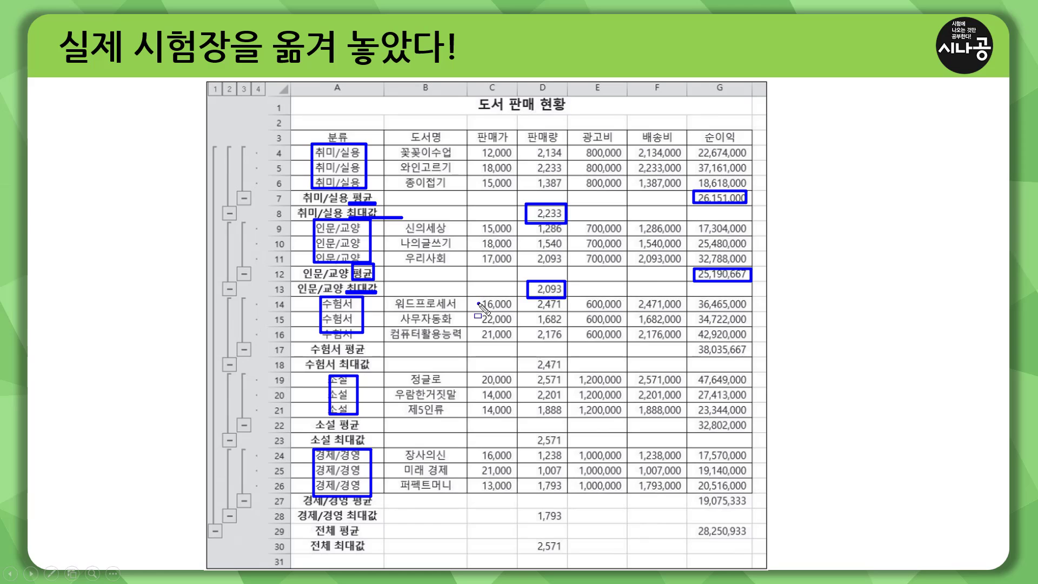
{"action": "key", "text": "e"}
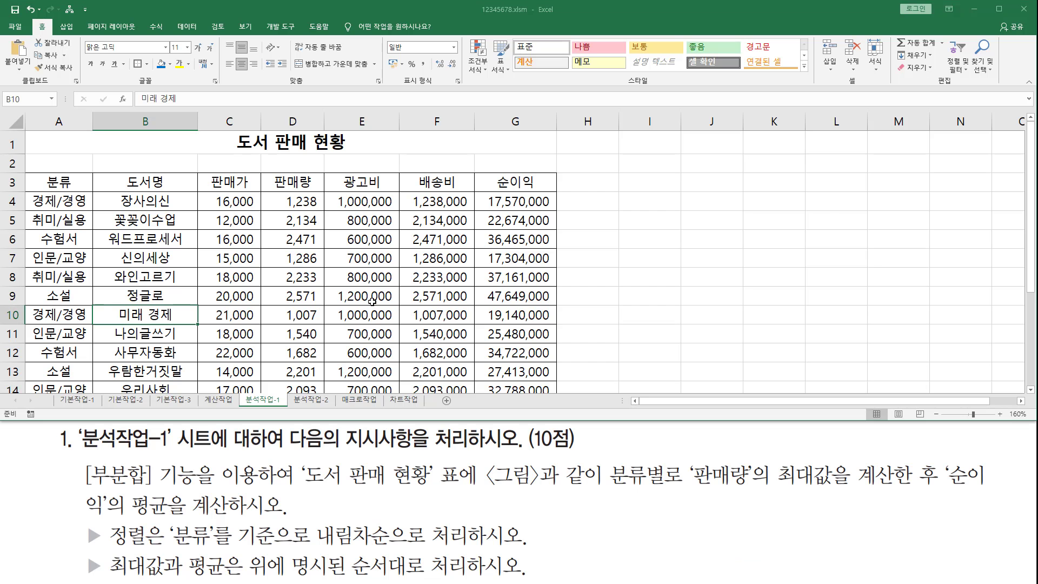
Review the task 1 requirements for the 분류 sort order and the sequence of the 판매량 maximum and 순이익 average subtotals
{"action": "left_click", "coordinate": [283, 299]}
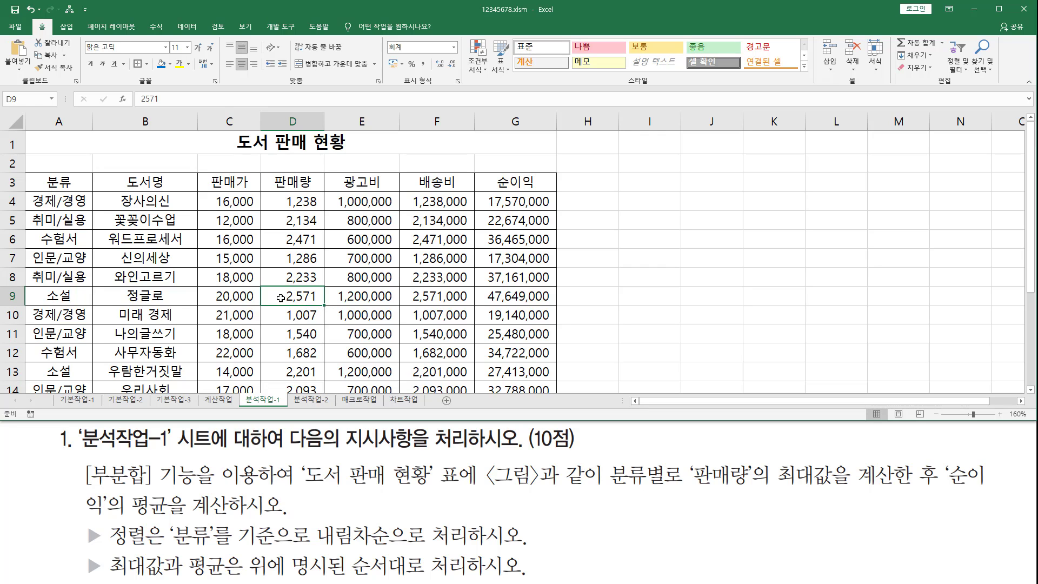
{"action": "key", "text": "ctrl+2"}
{"action": "mouse_move", "coordinate": [165, 521]}
{"action": "left_mouse_down"}
{"action": "mouse_move", "coordinate": [181, 540]}
{"action": "mouse_move", "coordinate": [247, 551]}
{"action": "mouse_move", "coordinate": [475, 548]}
{"action": "left_mouse_up"}
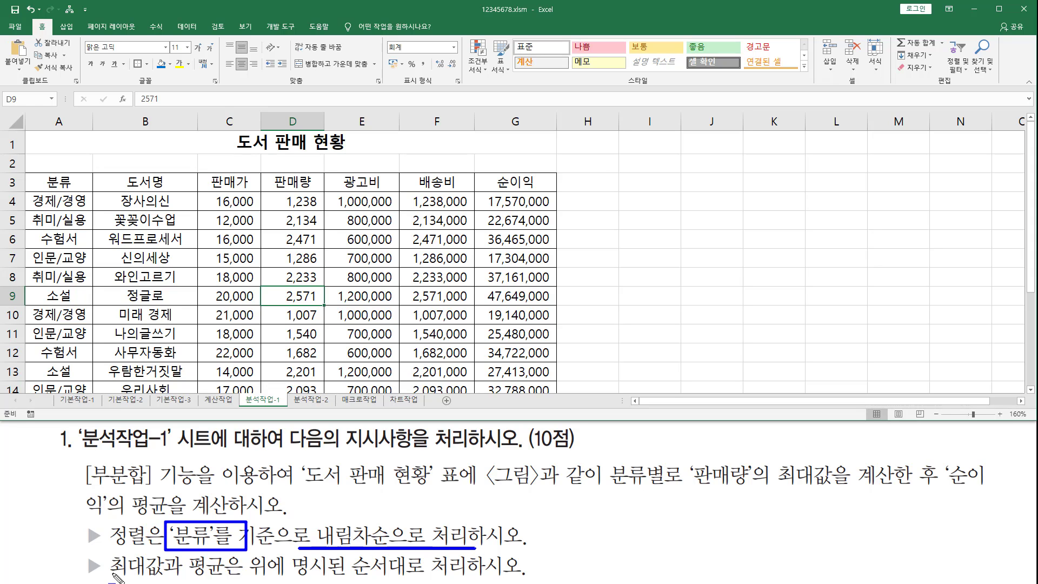
{"action": "left_click_drag", "start_coordinate": [108, 575], "coordinate": [480, 577]}
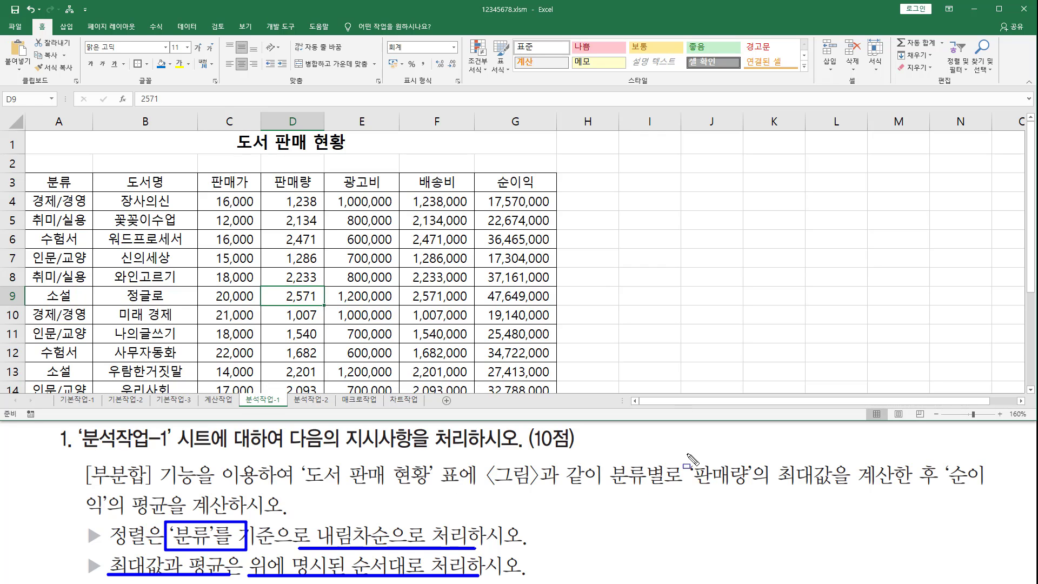
{"action": "mouse_move", "coordinate": [683, 453]}
{"action": "left_mouse_down"}
{"action": "mouse_move", "coordinate": [783, 494]}
{"action": "mouse_move", "coordinate": [936, 491]}
{"action": "left_mouse_up"}
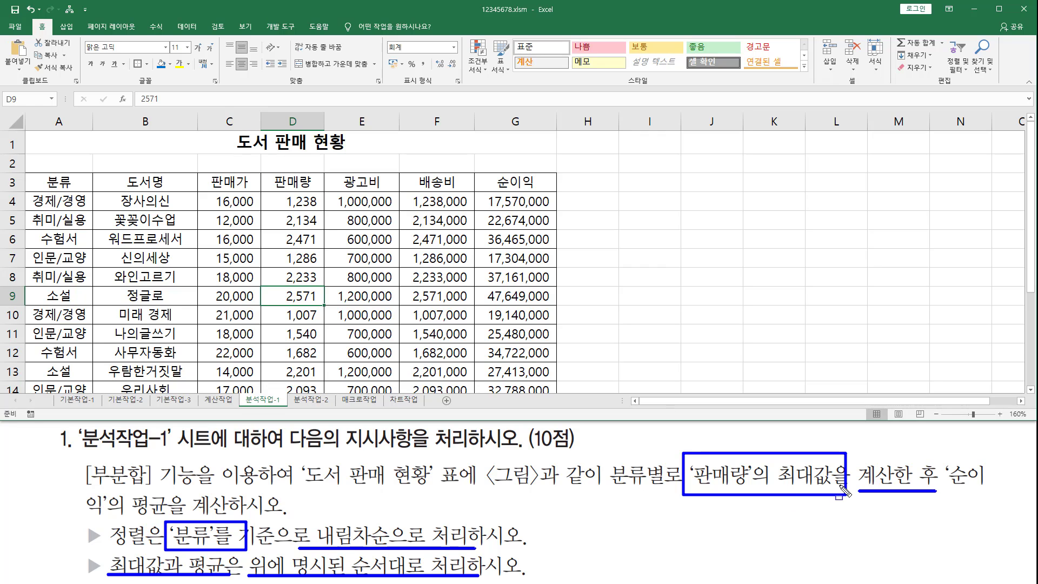
{"action": "mouse_move", "coordinate": [942, 457]}
{"action": "left_mouse_down"}
{"action": "mouse_move", "coordinate": [991, 457]}
{"action": "mouse_move", "coordinate": [993, 492]}
{"action": "left_mouse_up"}
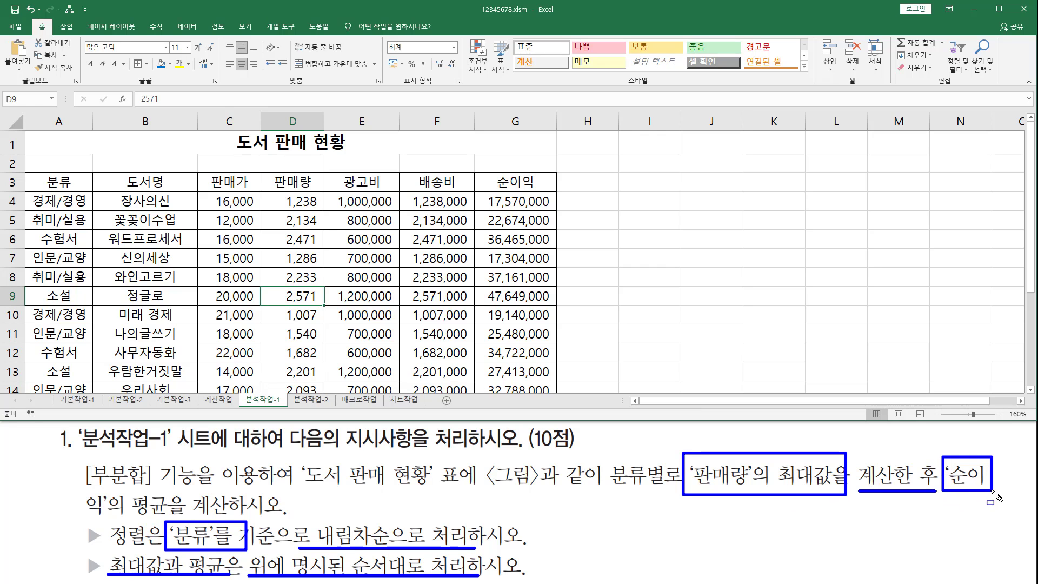
{"action": "left_click_drag", "start_coordinate": [74, 485], "coordinate": [171, 521]}
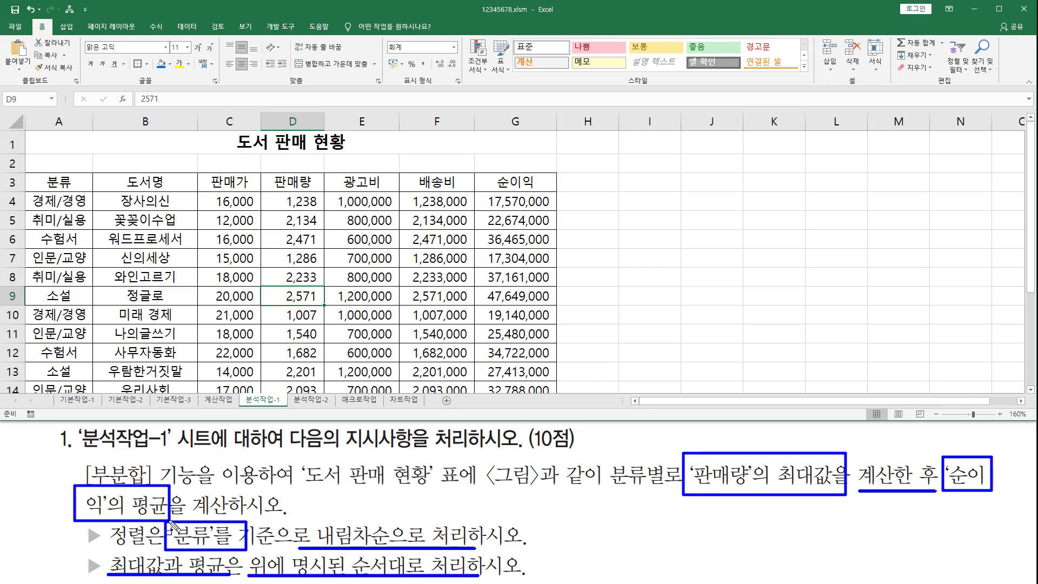
{"action": "key", "text": "Escape"}
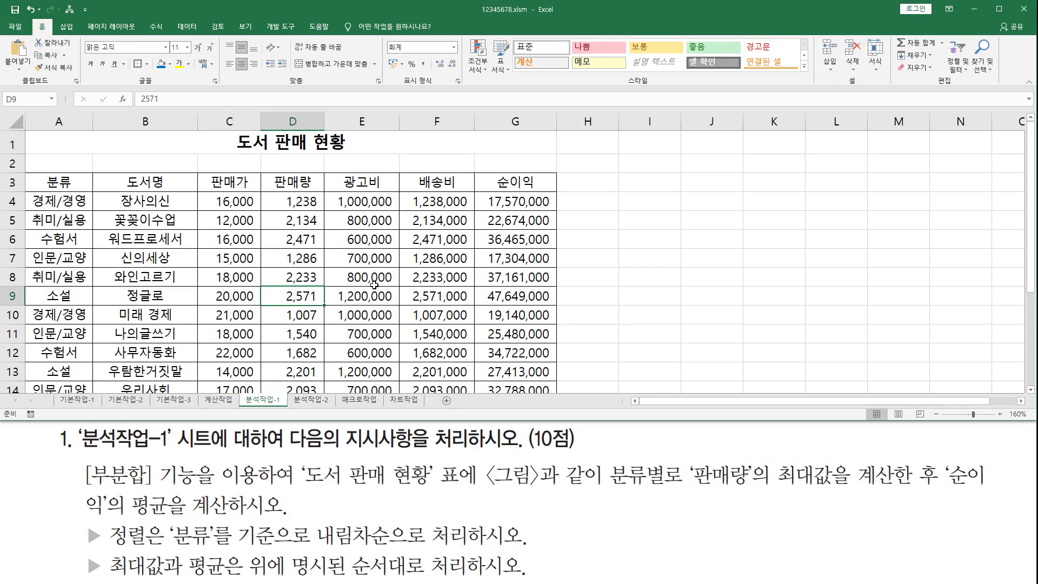
{"action": "left_click", "coordinate": [374, 282]}
{"action": "left_click", "coordinate": [308, 260]}
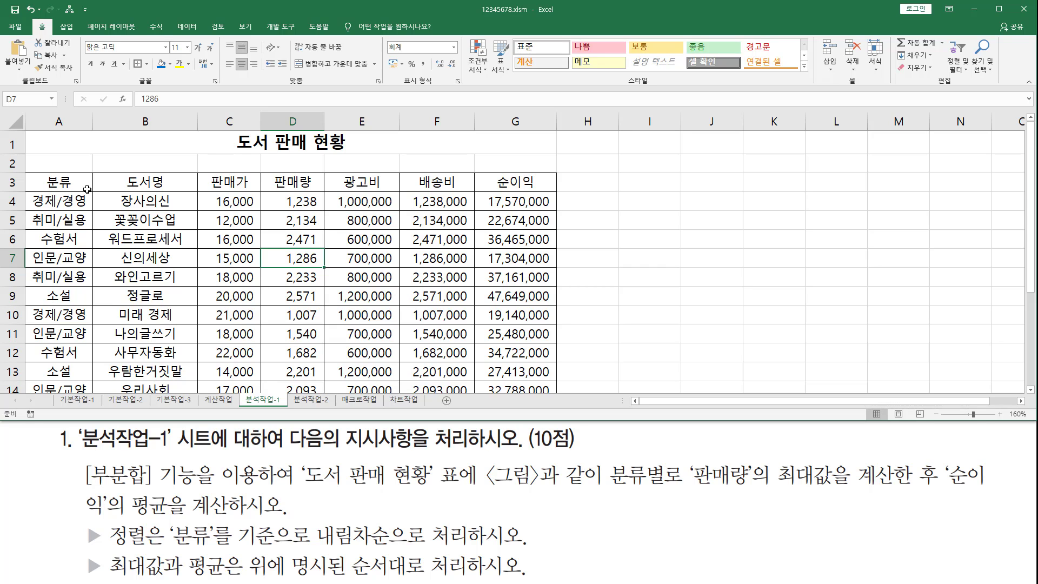
{"action": "left_click_drag", "start_coordinate": [24, 173], "coordinate": [553, 392]}
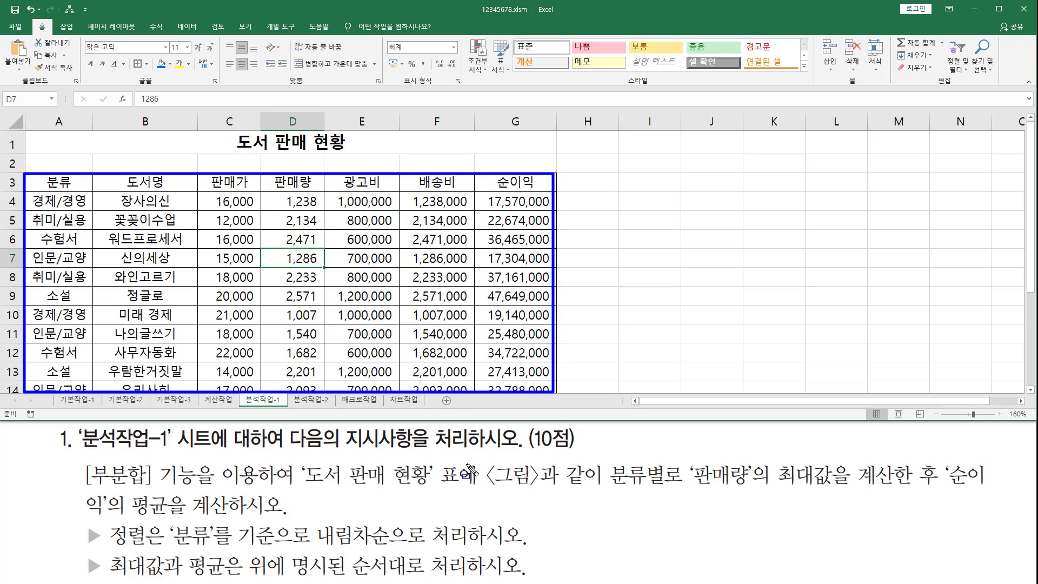
{"action": "key", "text": "Escape"}
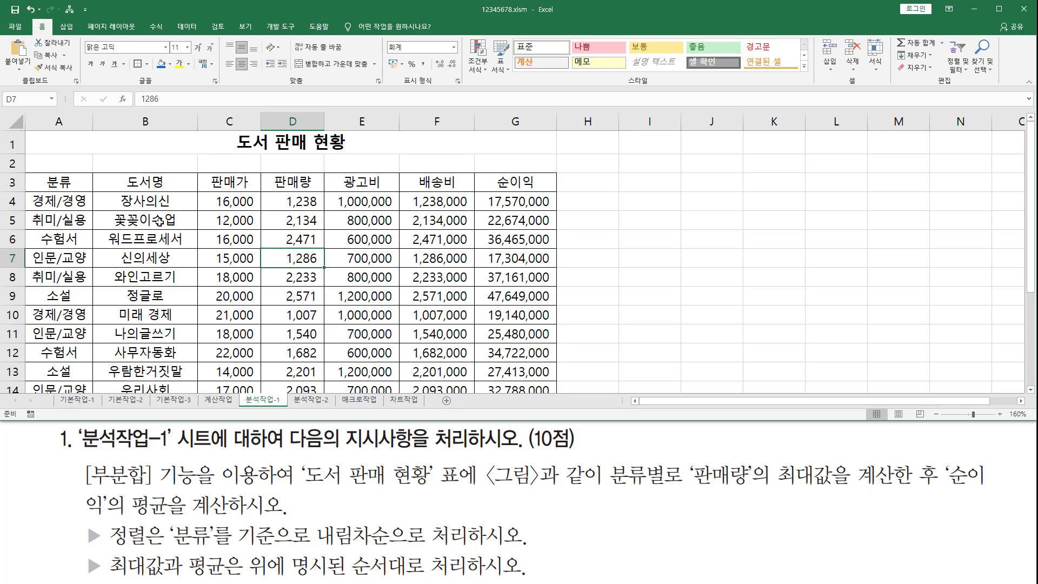
{"action": "left_click", "coordinate": [159, 221]}
{"action": "left_click", "coordinate": [318, 221]}
{"action": "left_click", "coordinate": [427, 224]}
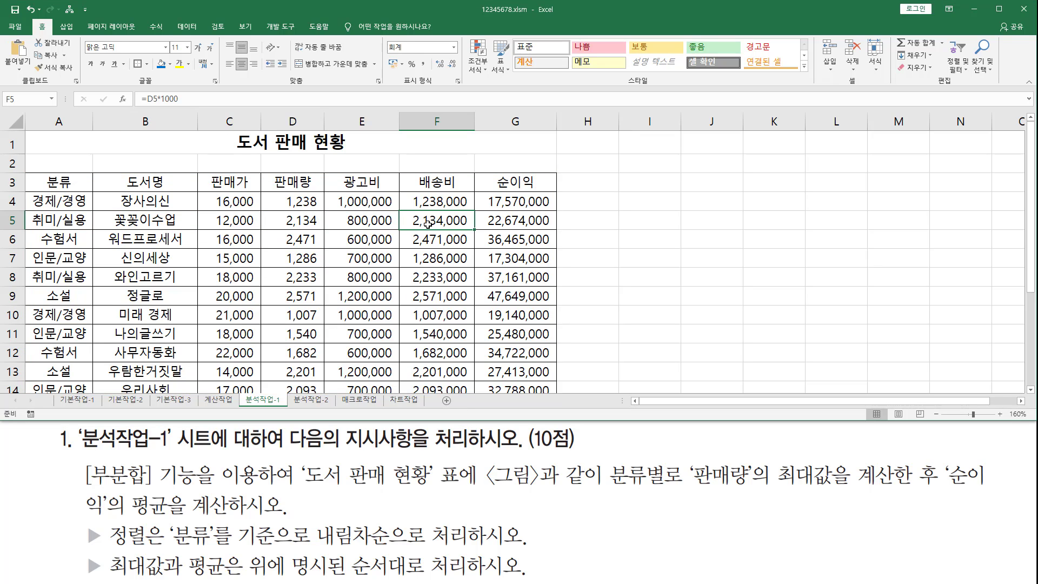
{"action": "left_click", "coordinate": [361, 295]}
Sort the 도서 판매 현황 table by 분류 cell values in descending order (내림차순)
{"action": "left_click", "coordinate": [247, 292]}
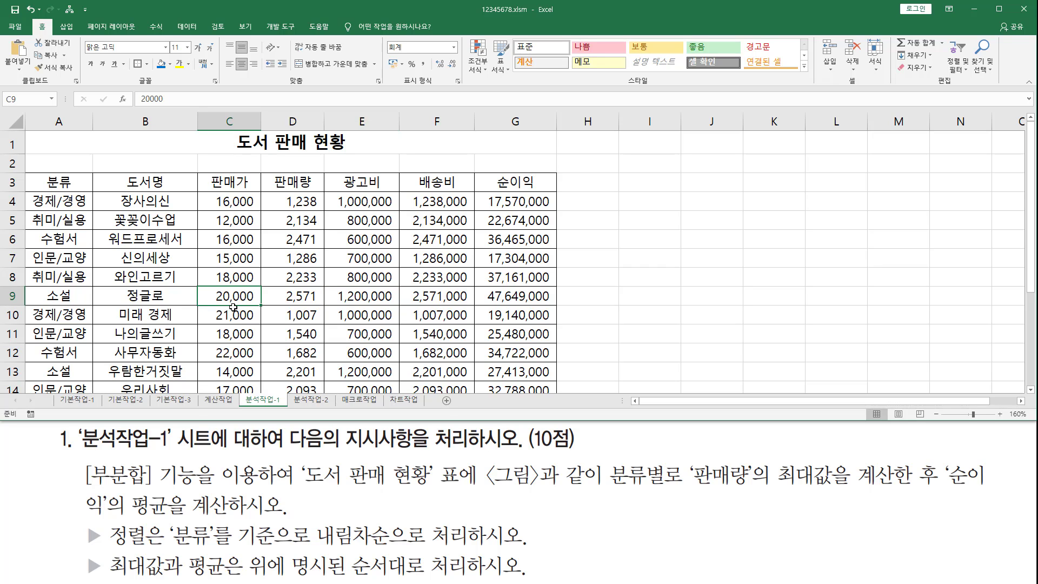
{"action": "left_click", "coordinate": [187, 27]}
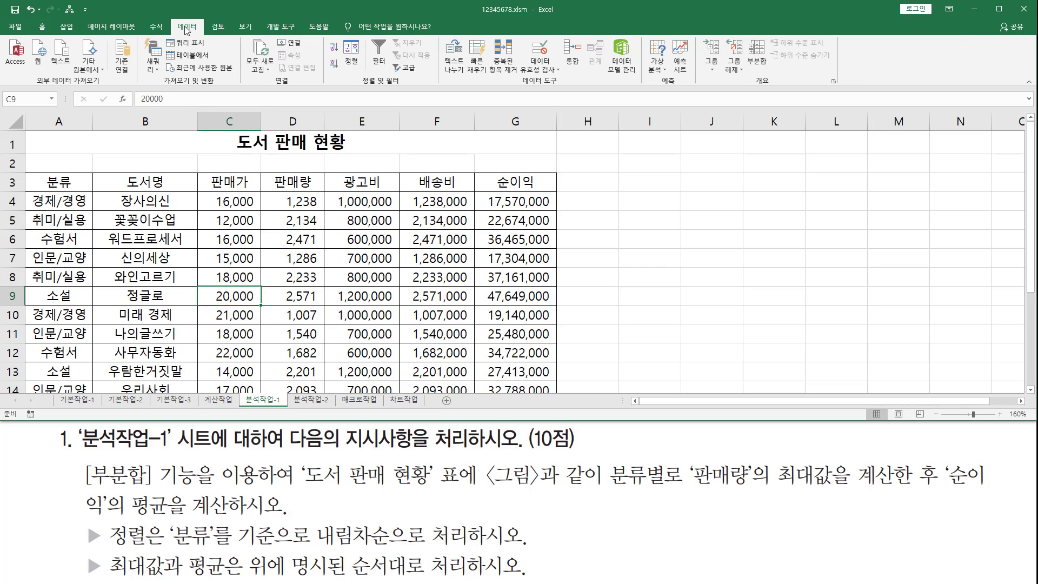
{"action": "left_click", "coordinate": [354, 68]}
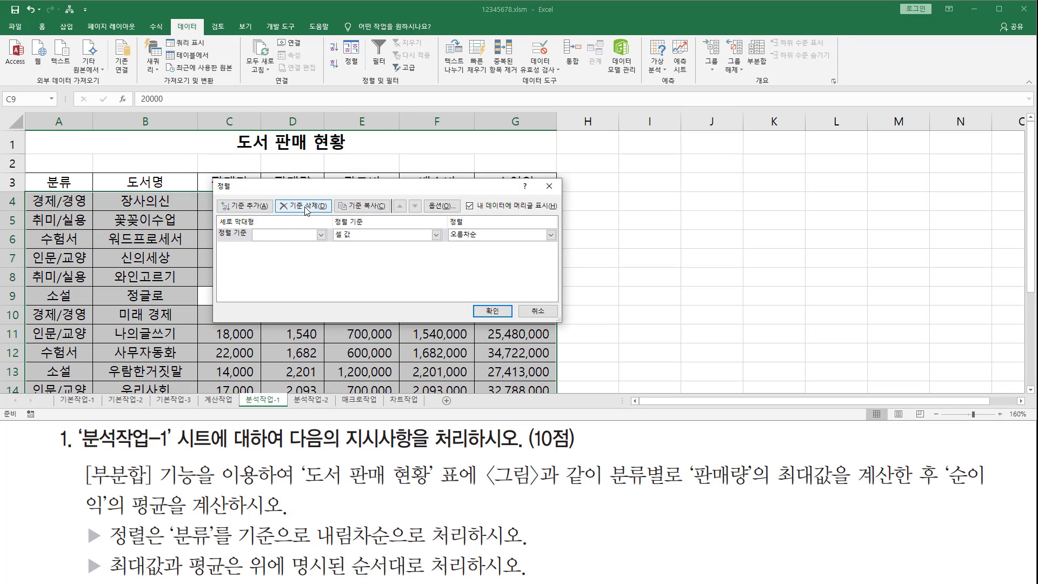
{"action": "left_click", "coordinate": [290, 236]}
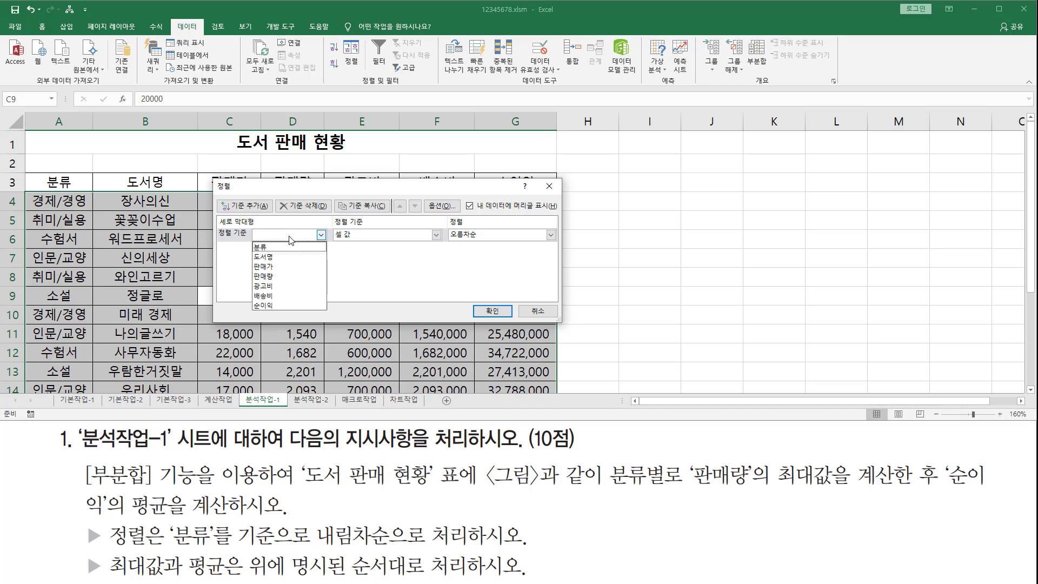
{"action": "left_click", "coordinate": [288, 247]}
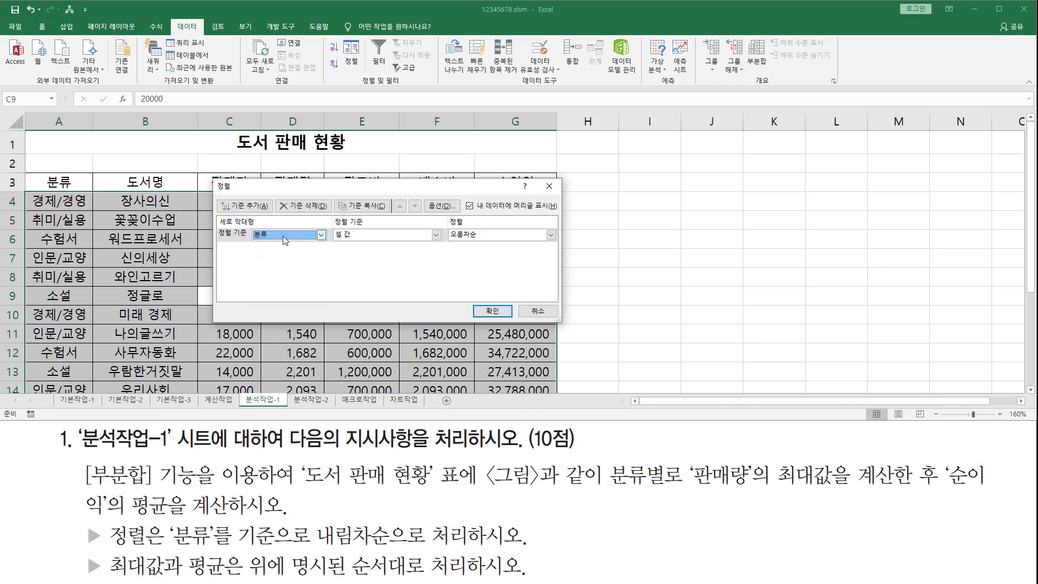
{"action": "left_click_drag", "start_coordinate": [251, 228], "coordinate": [277, 243]}
{"action": "left_click_drag", "start_coordinate": [454, 247], "coordinate": [549, 250]}
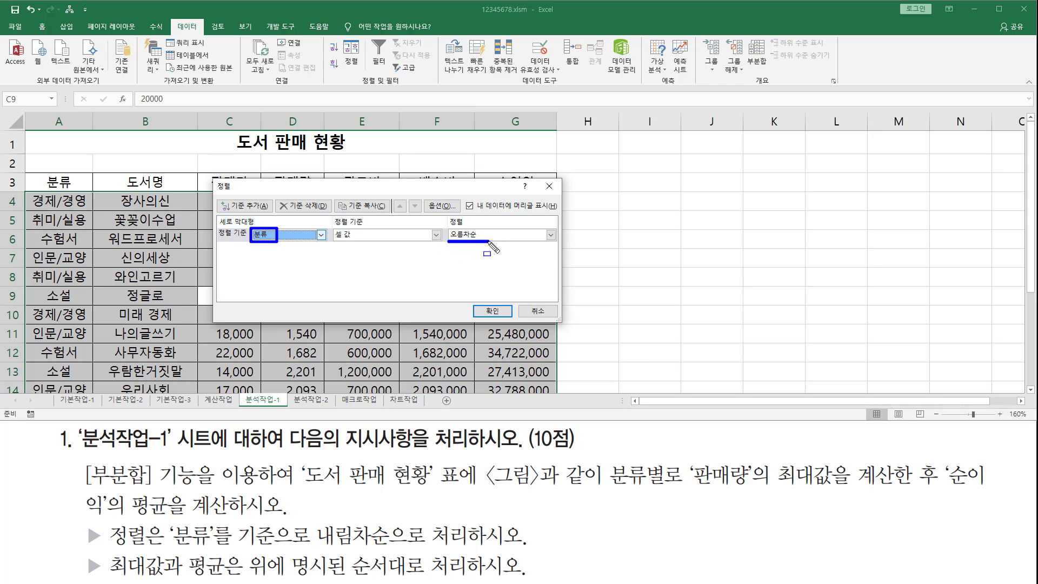
{"action": "left_click", "coordinate": [550, 235]}
{"action": "left_click", "coordinate": [507, 256]}
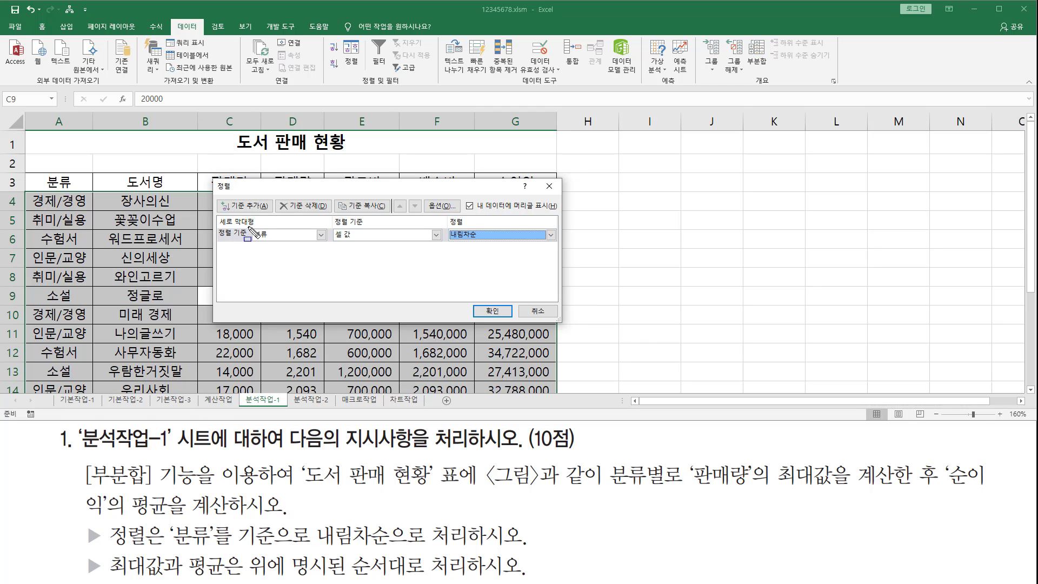
{"action": "left_click_drag", "start_coordinate": [249, 227], "coordinate": [278, 244]}
{"action": "left_click_drag", "start_coordinate": [442, 228], "coordinate": [490, 248]}
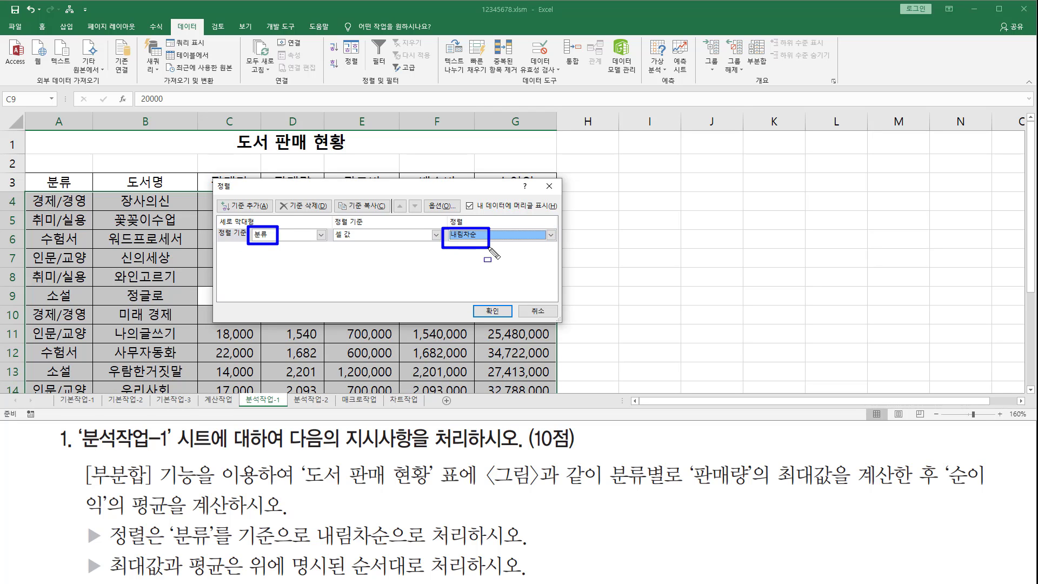
{"action": "left_click", "coordinate": [492, 311]}
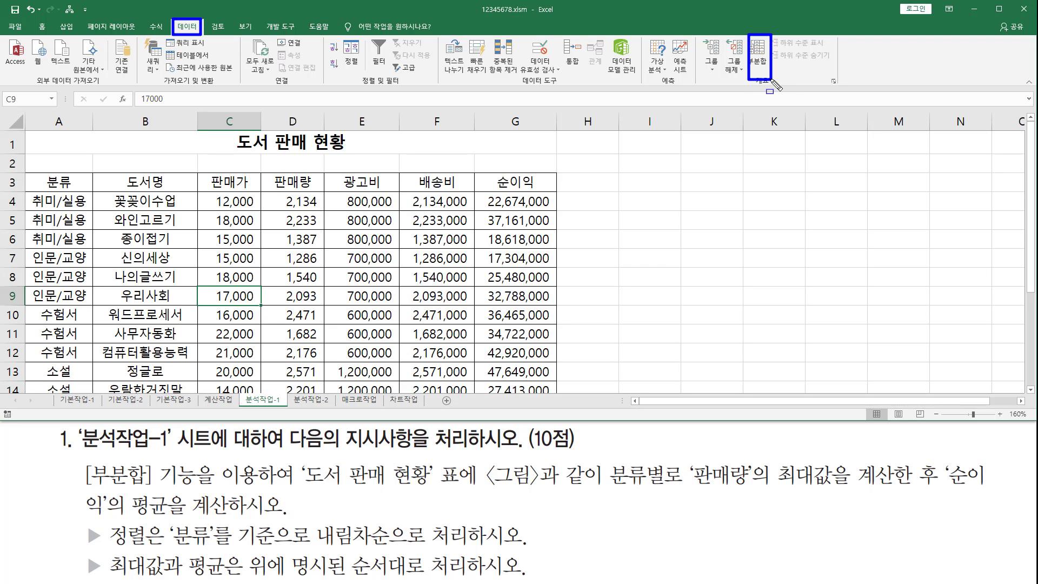
Add a 부분합 grouped by 분류 that uses the 최대 function on 판매량 only, leaving 순이익 out
{"action": "left_click", "coordinate": [756, 59]}
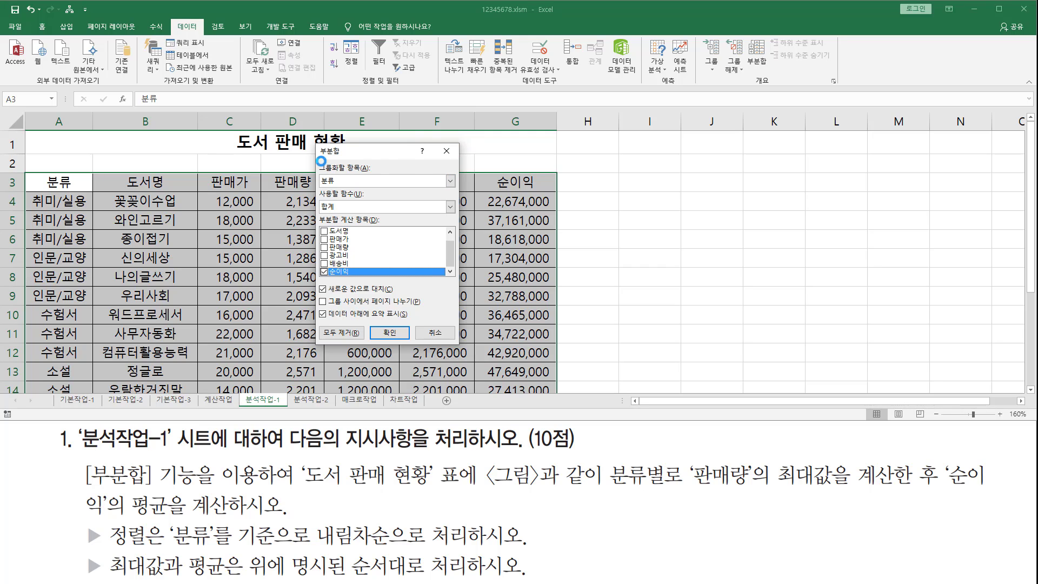
{"action": "left_click_drag", "start_coordinate": [317, 159], "coordinate": [372, 188]}
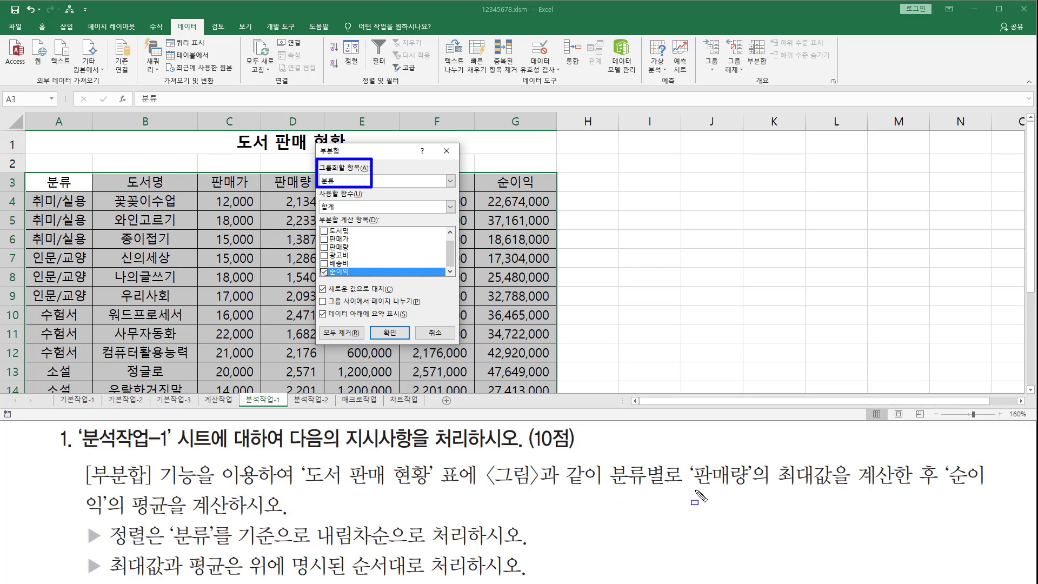
{"action": "mouse_move", "coordinate": [692, 461]}
{"action": "left_mouse_down"}
{"action": "mouse_move", "coordinate": [714, 484]}
{"action": "mouse_move", "coordinate": [846, 488]}
{"action": "left_mouse_up"}
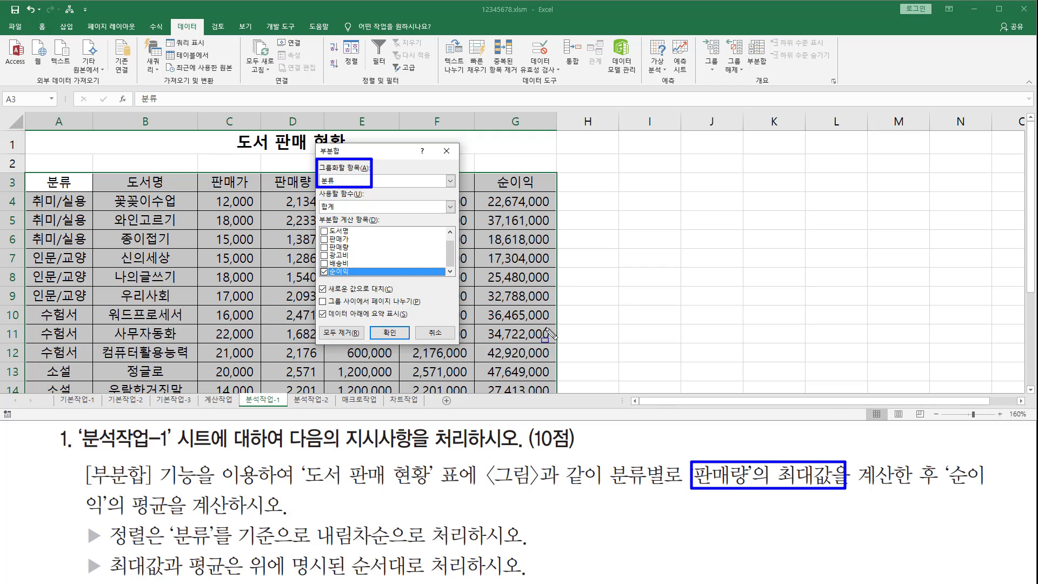
{"action": "key", "text": "Escape"}
{"action": "key", "text": "ctrl+2"}
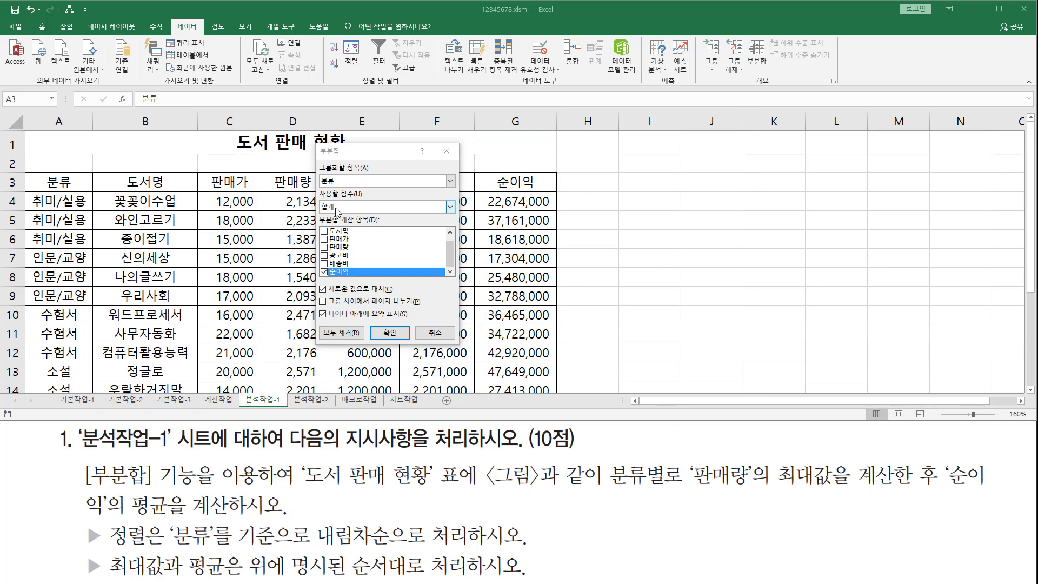
{"action": "left_click", "coordinate": [346, 210]}
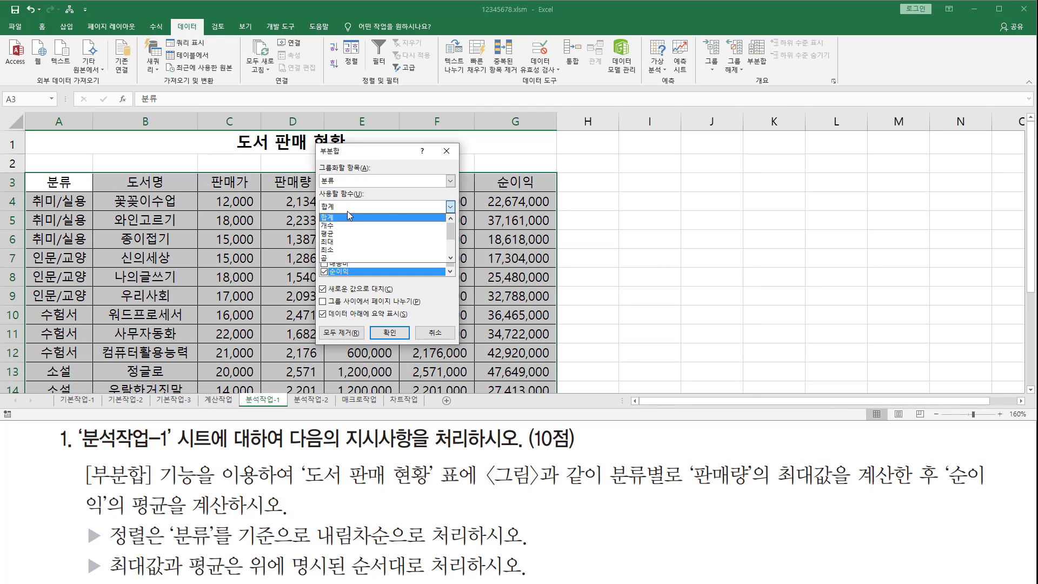
{"action": "left_click", "coordinate": [344, 244]}
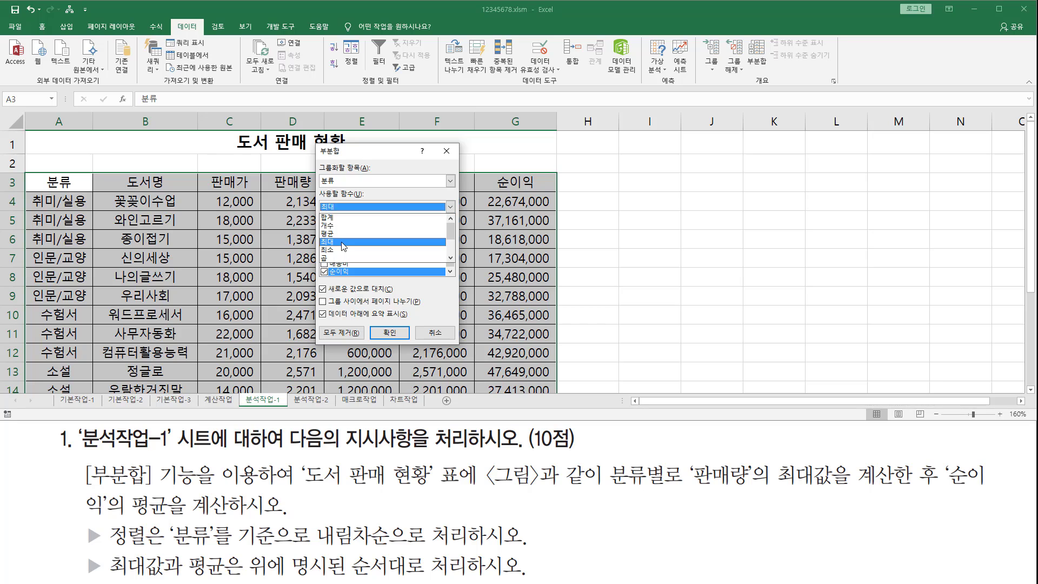
{"action": "left_click", "coordinate": [325, 271]}
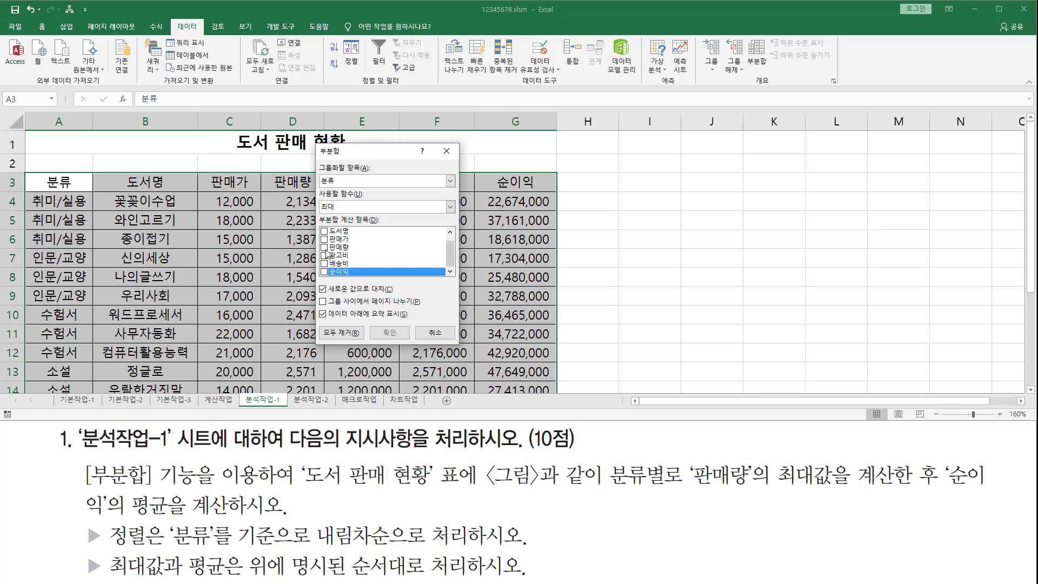
{"action": "left_click", "coordinate": [324, 247]}
{"action": "mouse_move", "coordinate": [450, 249]}
{"action": "left_mouse_down"}
{"action": "mouse_move", "coordinate": [454, 237]}
{"action": "mouse_move", "coordinate": [460, 266]}
{"action": "left_mouse_up"}
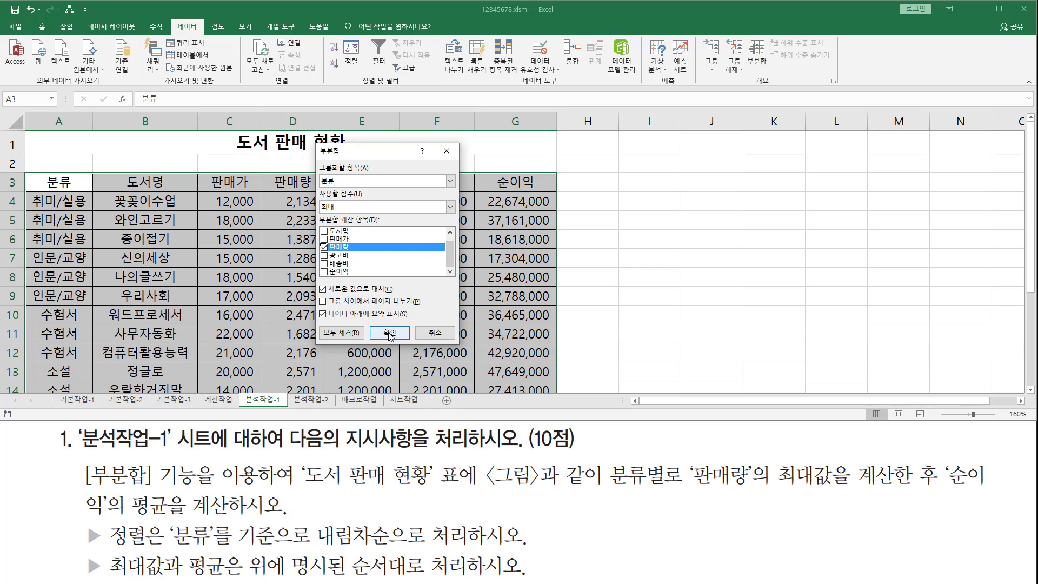
{"action": "left_click", "coordinate": [389, 333]}
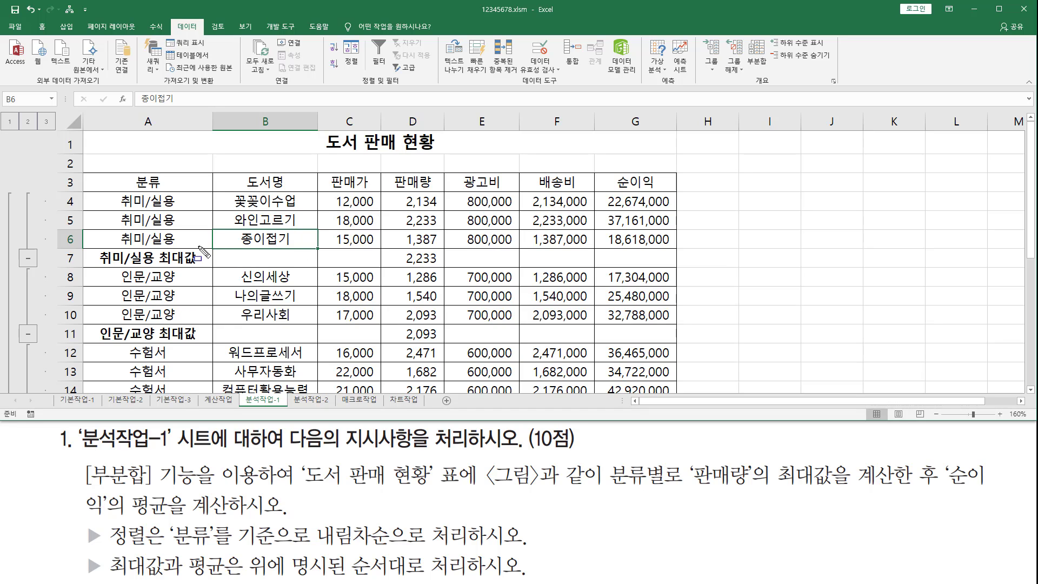
{"action": "left_click_drag", "start_coordinate": [91, 249], "coordinate": [203, 266]}
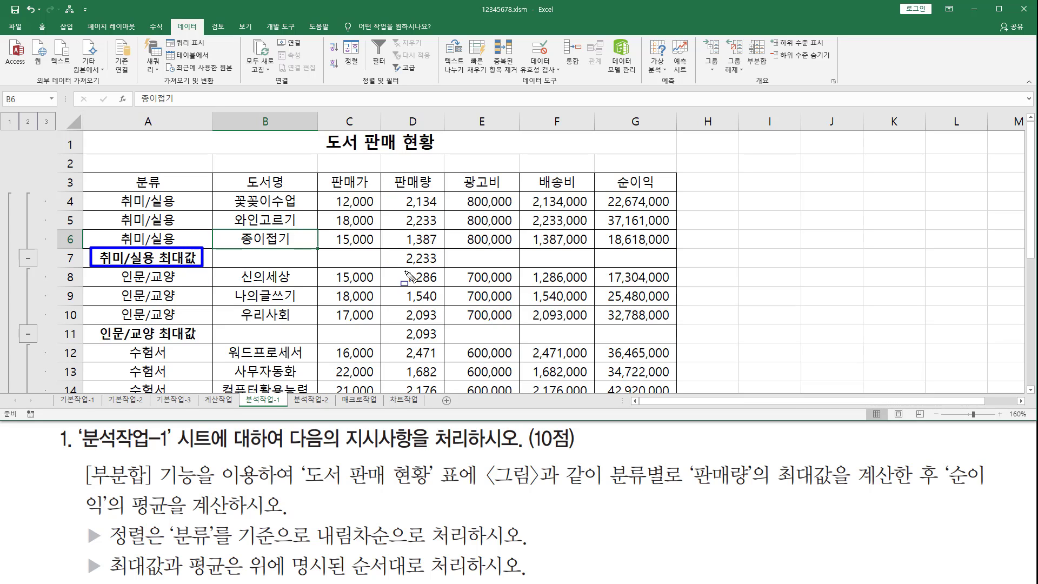
{"action": "left_click_drag", "start_coordinate": [386, 169], "coordinate": [431, 190]}
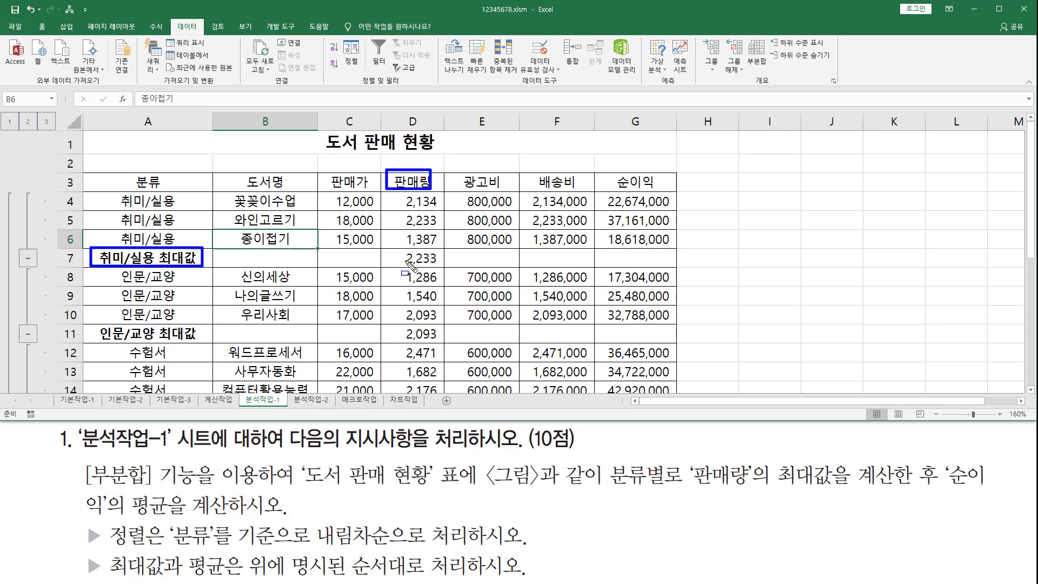
{"action": "mouse_move", "coordinate": [398, 243]}
{"action": "left_mouse_down"}
{"action": "mouse_move", "coordinate": [449, 273]}
{"action": "mouse_move", "coordinate": [443, 265]}
{"action": "left_mouse_up"}
{"action": "mouse_move", "coordinate": [88, 324]}
{"action": "left_mouse_down"}
{"action": "mouse_move", "coordinate": [122, 340]}
{"action": "mouse_move", "coordinate": [199, 340]}
{"action": "left_mouse_up"}
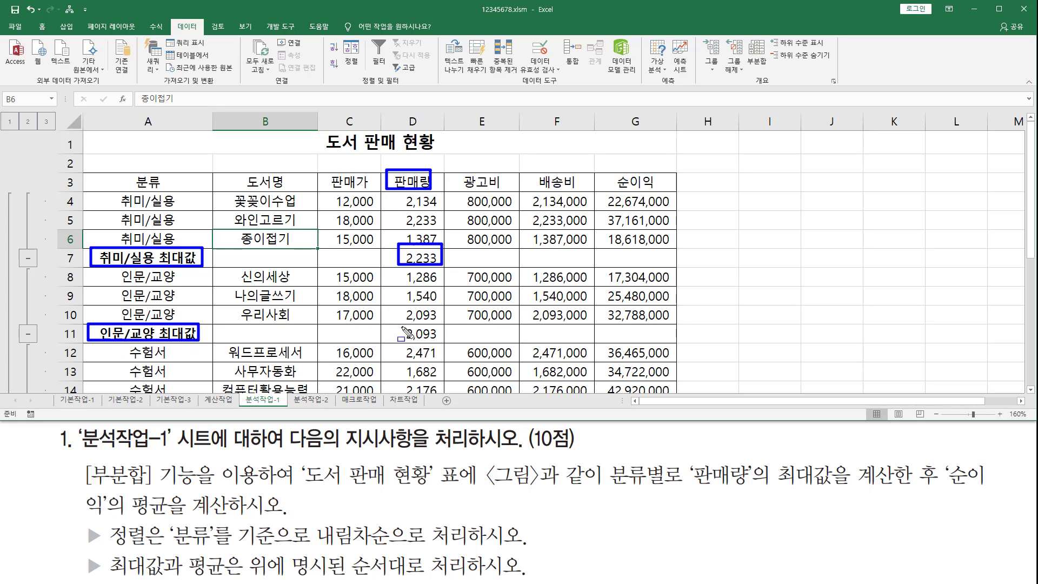
{"action": "left_click_drag", "start_coordinate": [400, 326], "coordinate": [450, 346]}
{"action": "key", "text": "Escape"}
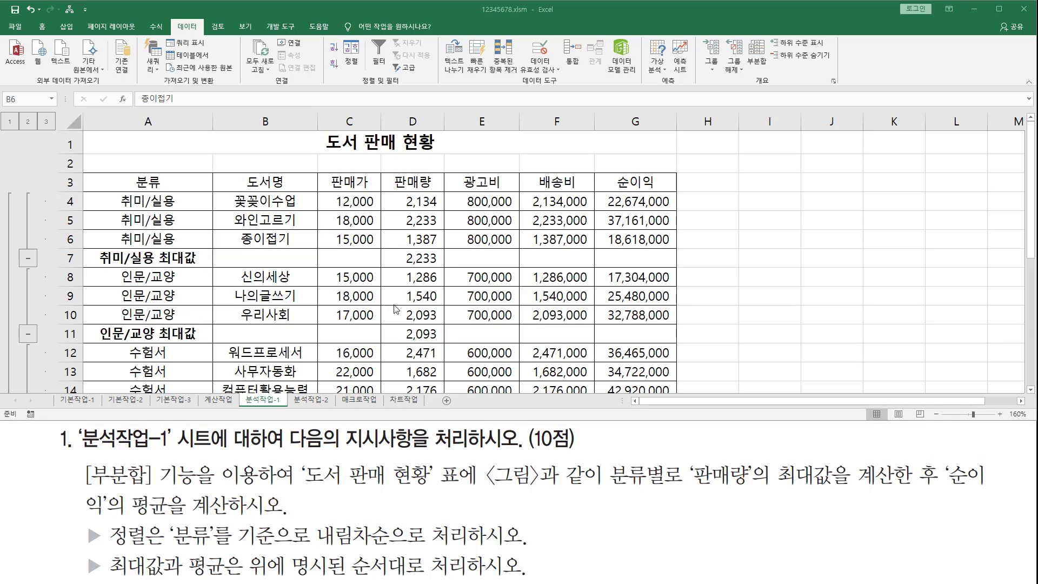
Set up a second subtotal on the 도서 판매 현황 table, grouped by 분류, using 평균 with only 순이익 checked
{"action": "left_click", "coordinate": [324, 227]}
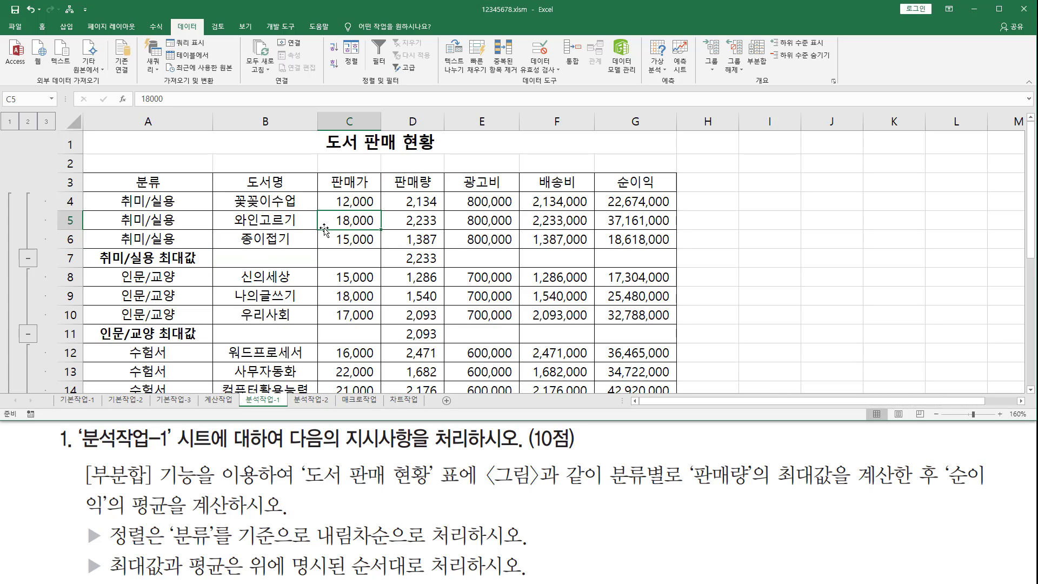
{"action": "left_click", "coordinate": [759, 63]}
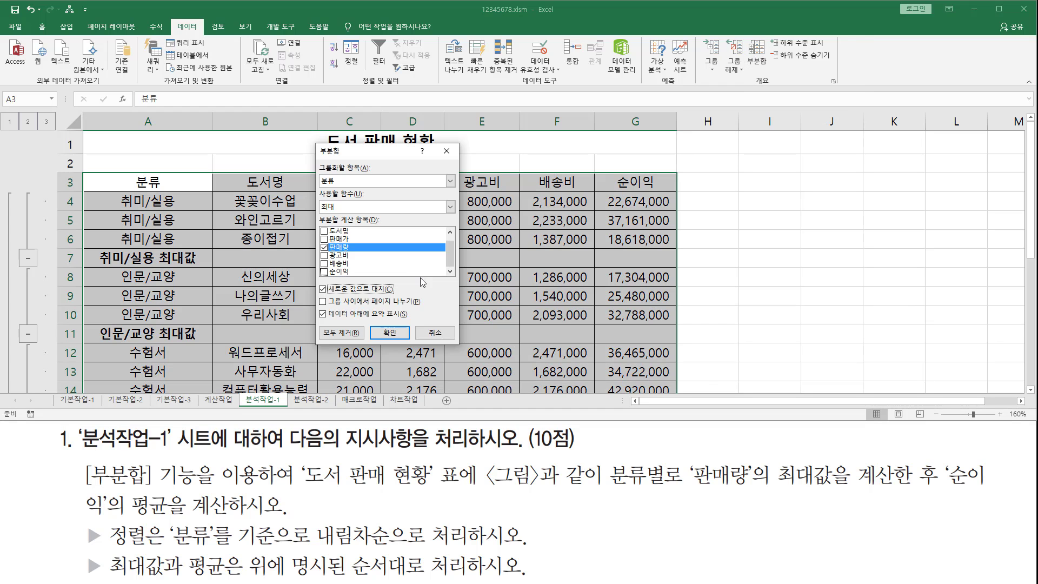
{"action": "left_click", "coordinate": [340, 207]}
{"action": "left_click", "coordinate": [357, 245]}
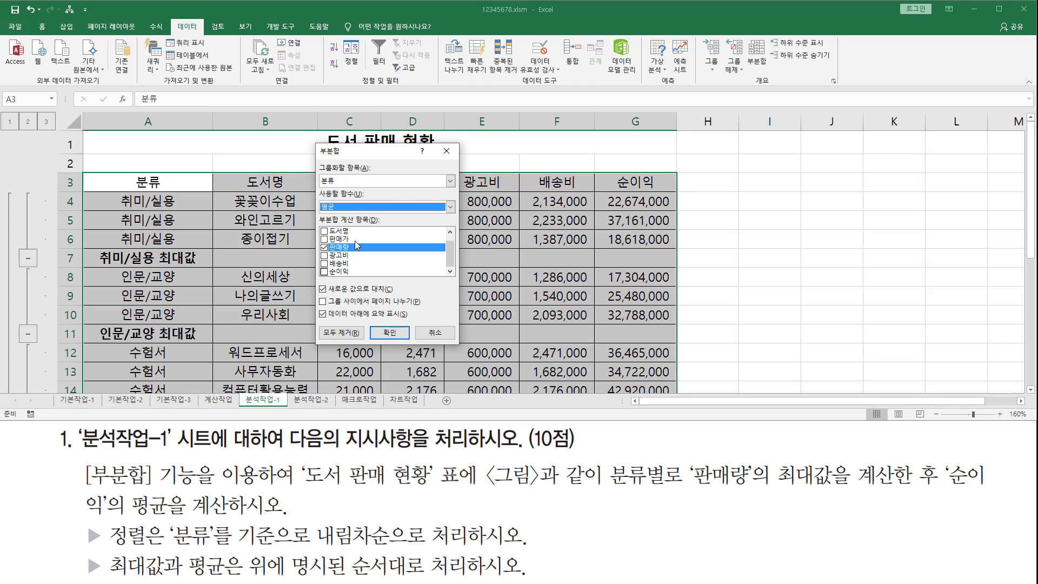
{"action": "left_click", "coordinate": [324, 272]}
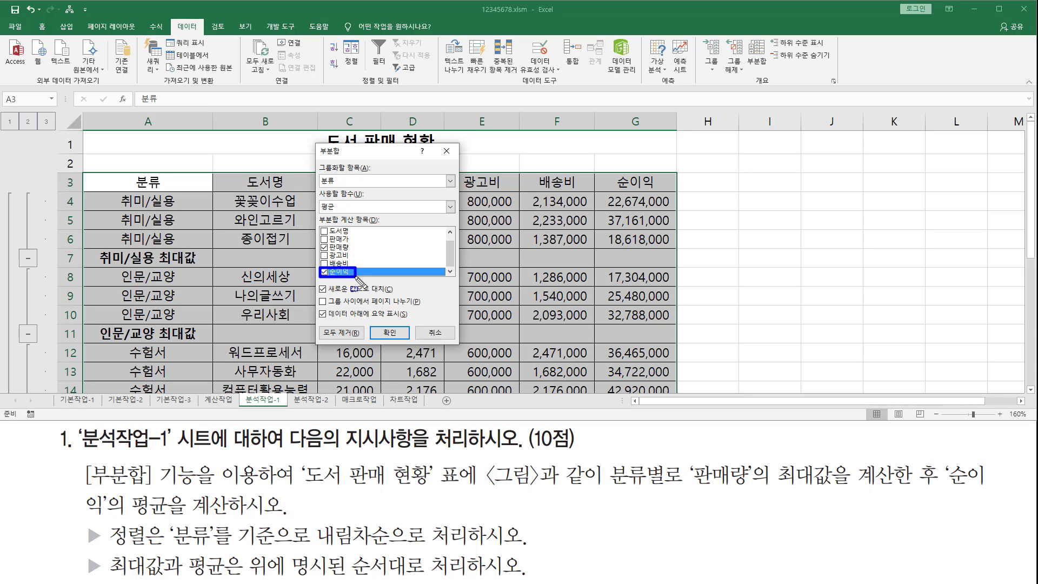
{"action": "left_click", "coordinate": [325, 248]}
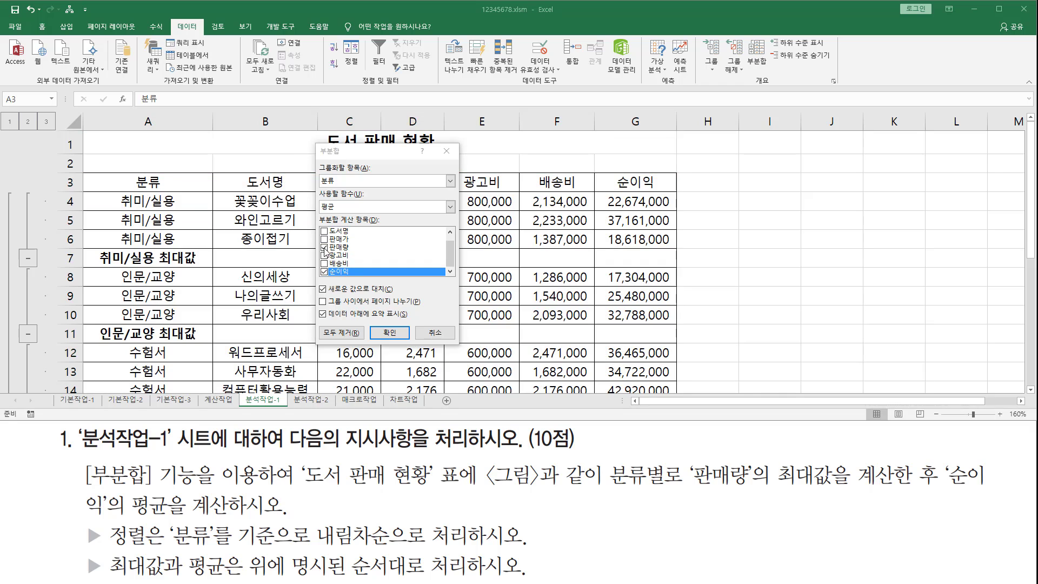
{"action": "left_click_drag", "start_coordinate": [450, 255], "coordinate": [453, 260]}
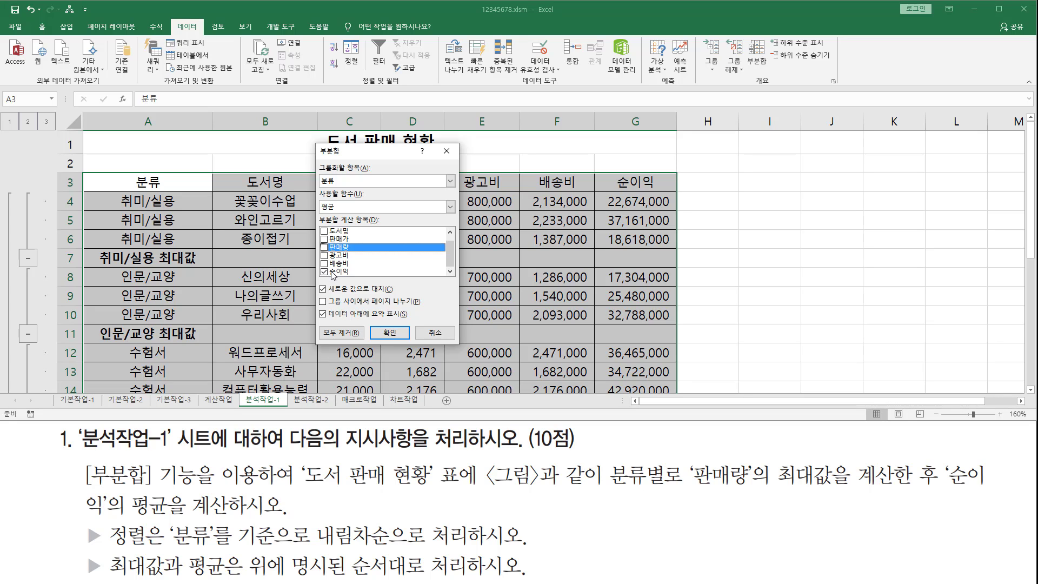
Turn off 새로운 값으로 대치 for the subtotal and apply it
{"action": "mouse_move", "coordinate": [318, 280]}
{"action": "left_mouse_down"}
{"action": "mouse_move", "coordinate": [326, 298]}
{"action": "mouse_move", "coordinate": [396, 297]}
{"action": "left_mouse_up"}
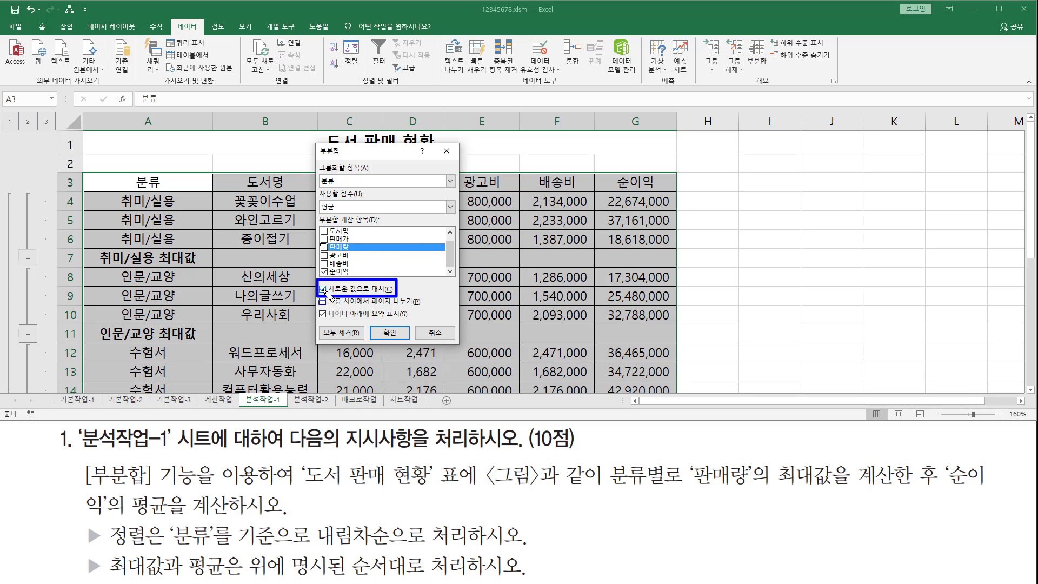
{"action": "left_click_drag", "start_coordinate": [373, 323], "coordinate": [406, 343]}
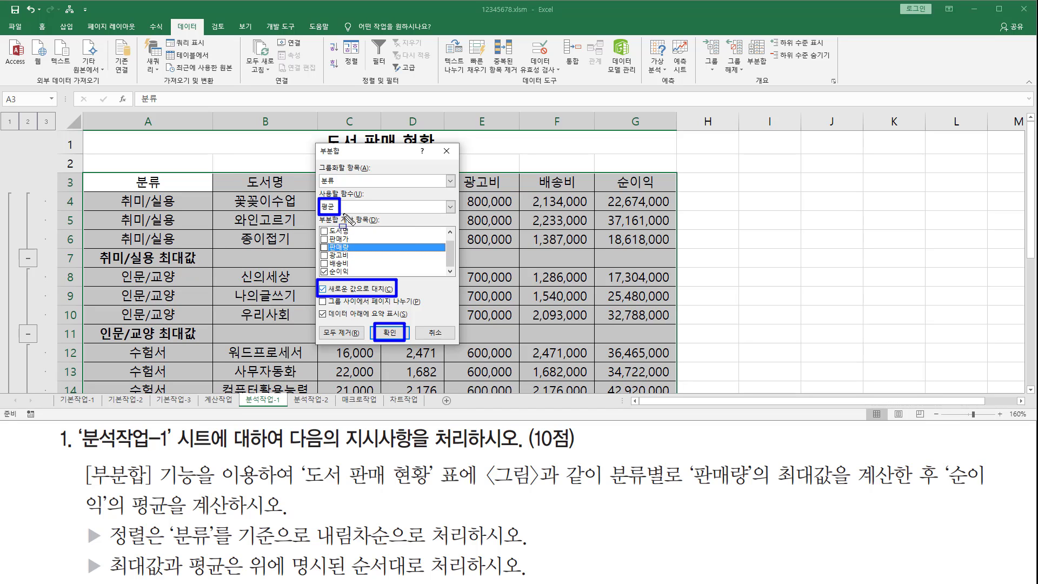
{"action": "left_click", "coordinate": [328, 290]}
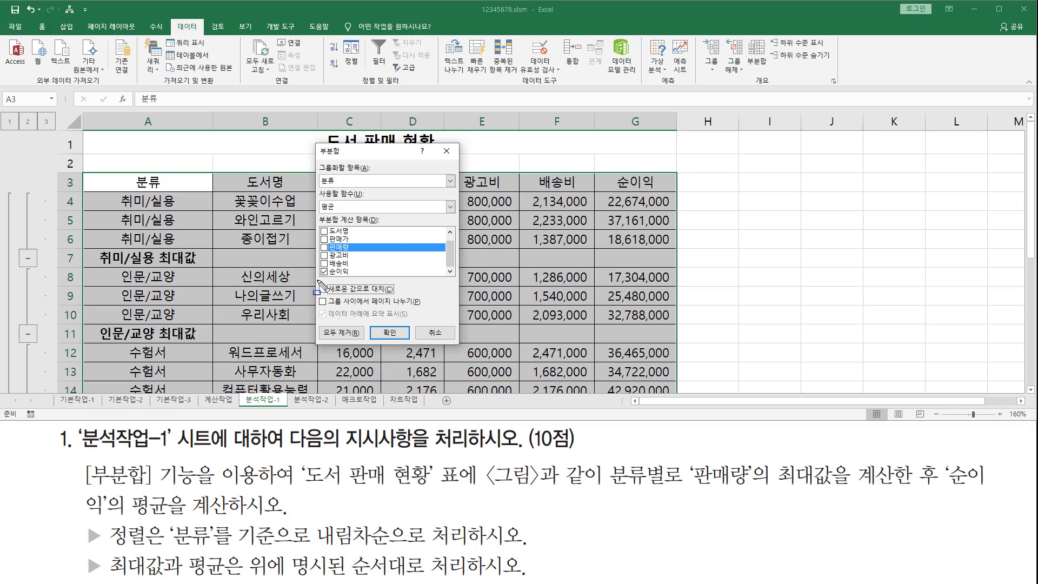
{"action": "mouse_move", "coordinate": [317, 280]}
{"action": "left_mouse_down"}
{"action": "mouse_move", "coordinate": [346, 298]}
{"action": "mouse_move", "coordinate": [400, 298]}
{"action": "left_mouse_up"}
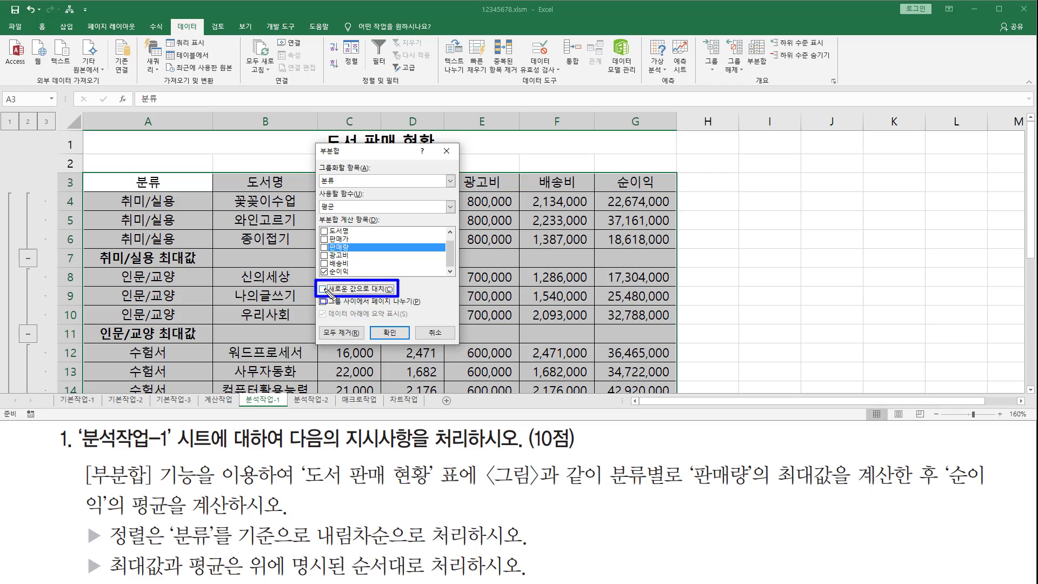
{"action": "left_click", "coordinate": [389, 334]}
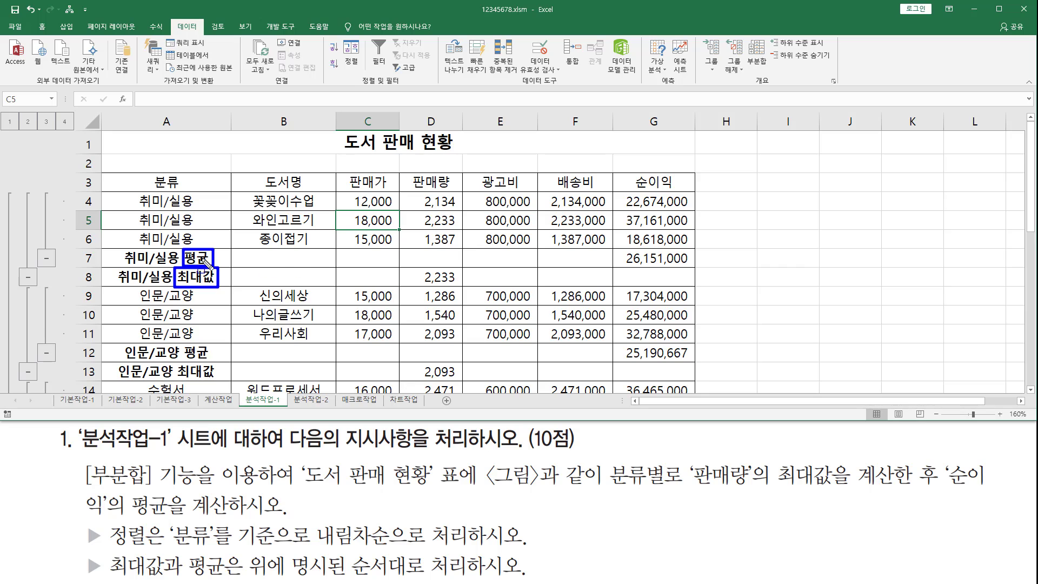
{"action": "left_click_drag", "start_coordinate": [214, 258], "coordinate": [694, 267]}
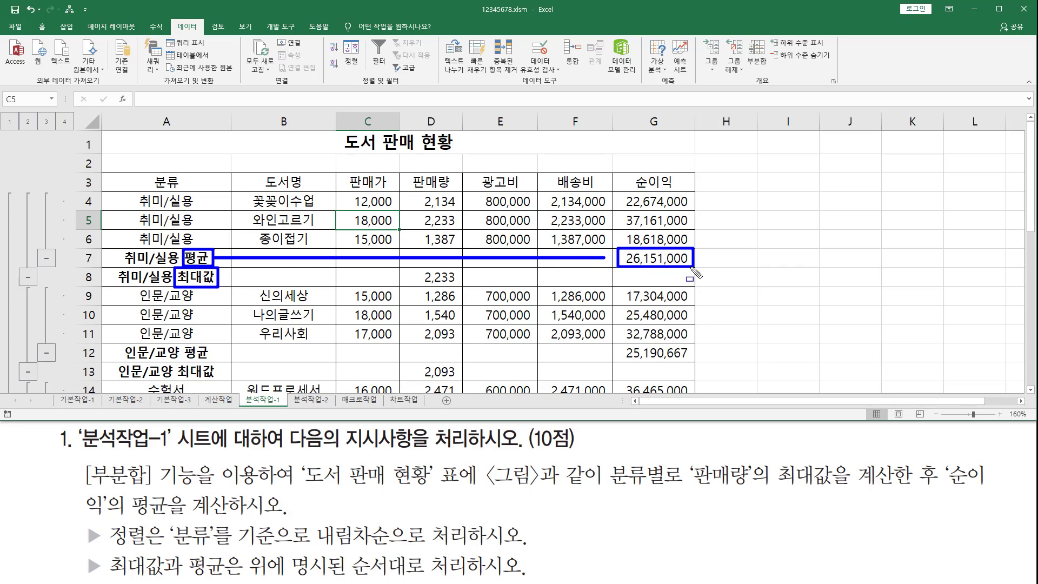
{"action": "left_click_drag", "start_coordinate": [208, 354], "coordinate": [691, 360]}
{"action": "key", "text": "Escape"}
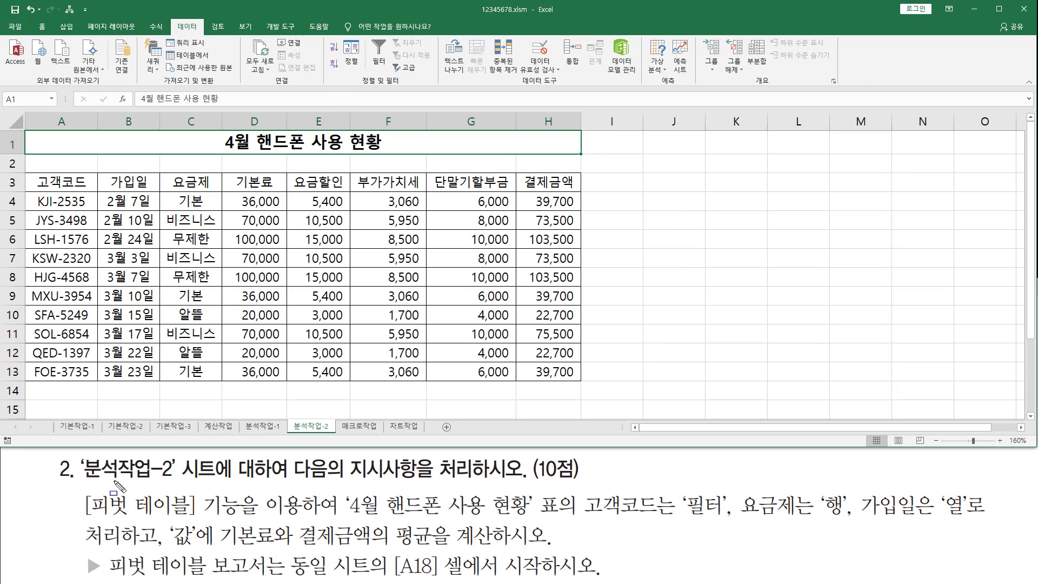
{"action": "left_click_drag", "start_coordinate": [78, 479], "coordinate": [180, 479]}
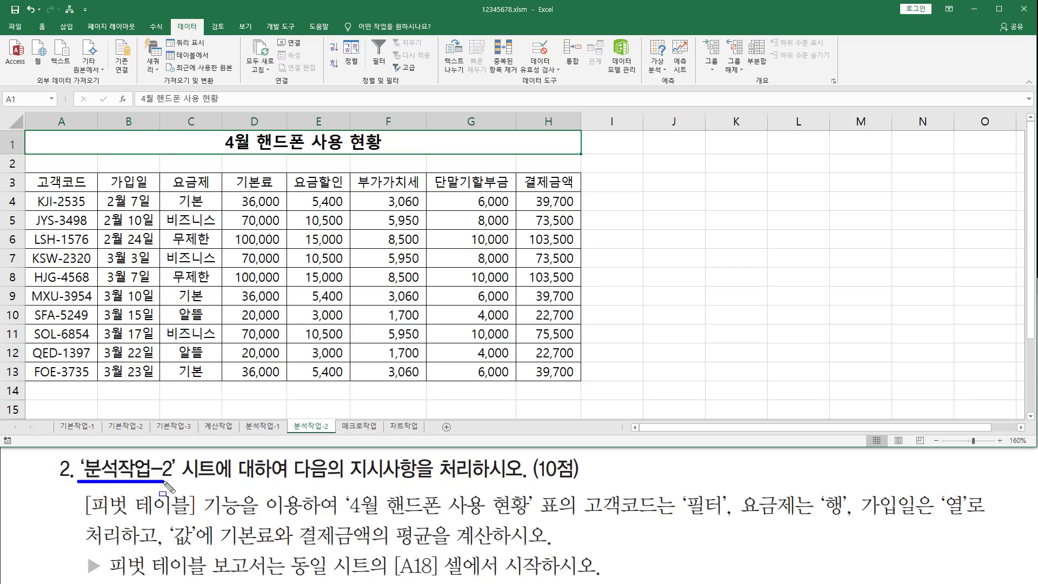
{"action": "left_click_drag", "start_coordinate": [291, 418], "coordinate": [334, 433]}
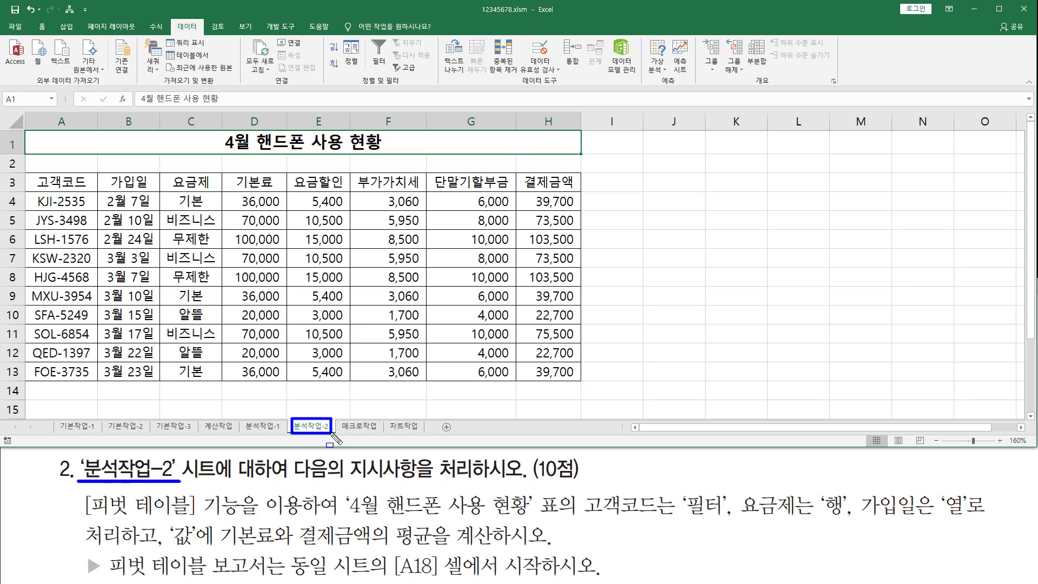
{"action": "left_click_drag", "start_coordinate": [291, 479], "coordinate": [587, 481]}
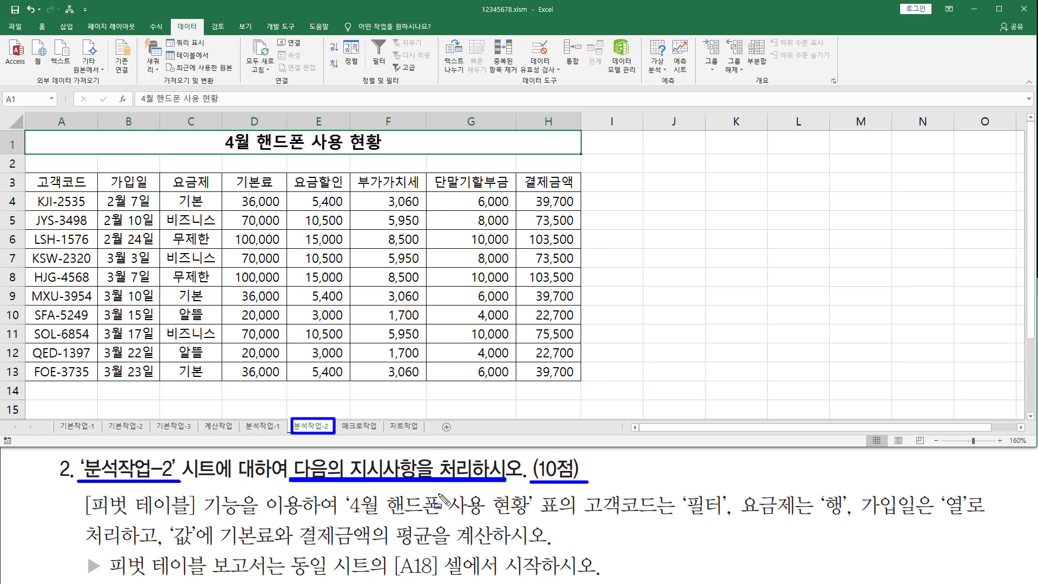
{"action": "left_click_drag", "start_coordinate": [82, 495], "coordinate": [201, 520]}
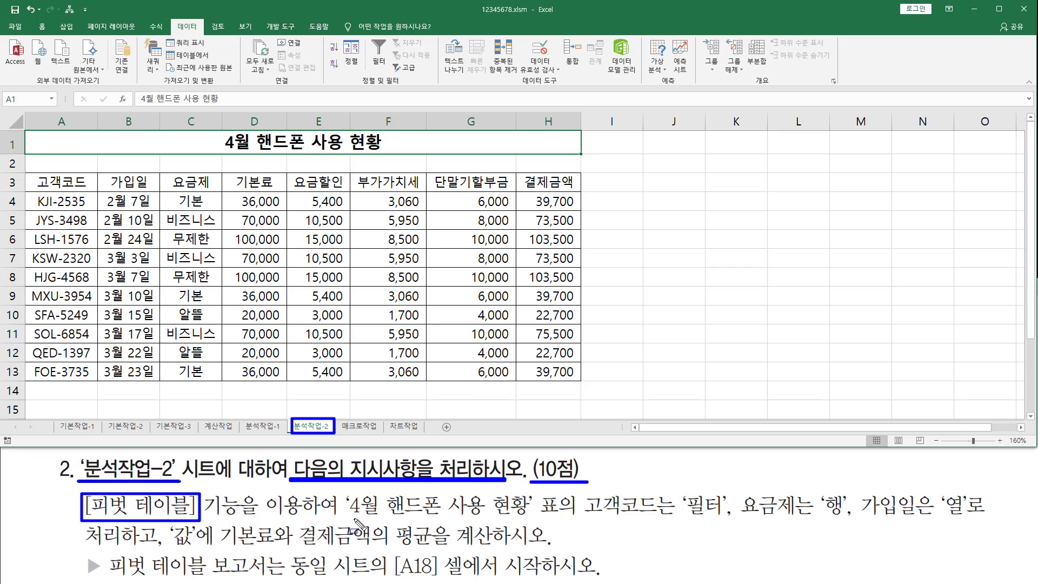
{"action": "left_click_drag", "start_coordinate": [345, 517], "coordinate": [521, 517]}
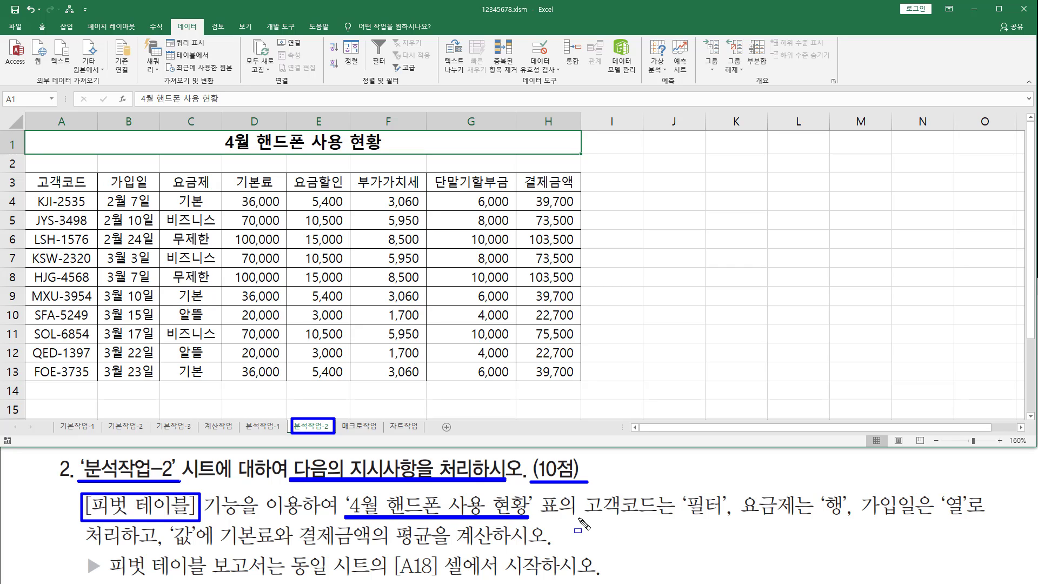
{"action": "left_click_drag", "start_coordinate": [577, 518], "coordinate": [976, 519]}
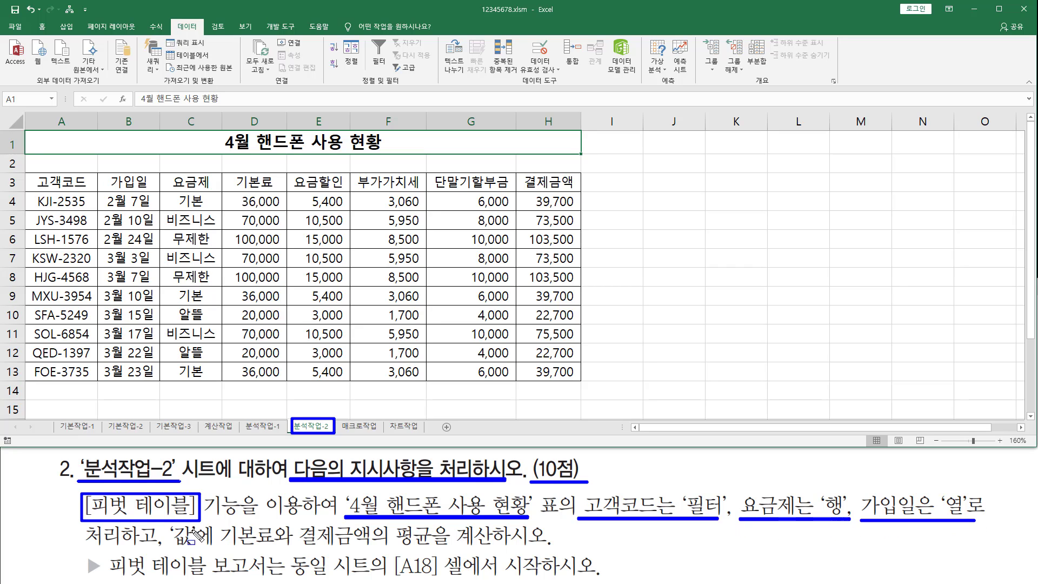
{"action": "left_click_drag", "start_coordinate": [170, 548], "coordinate": [533, 550]}
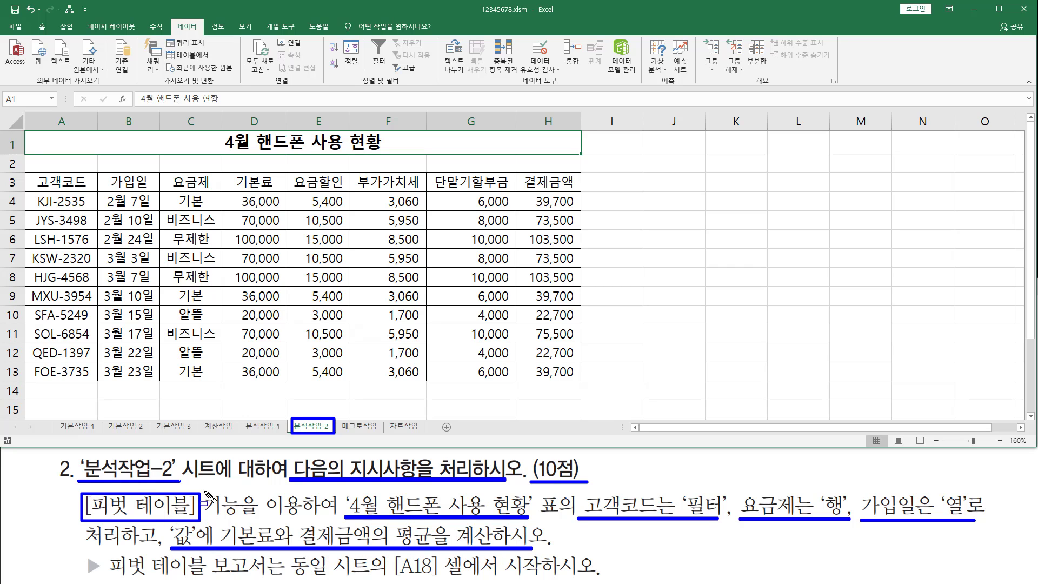
{"action": "key", "text": "Escape"}
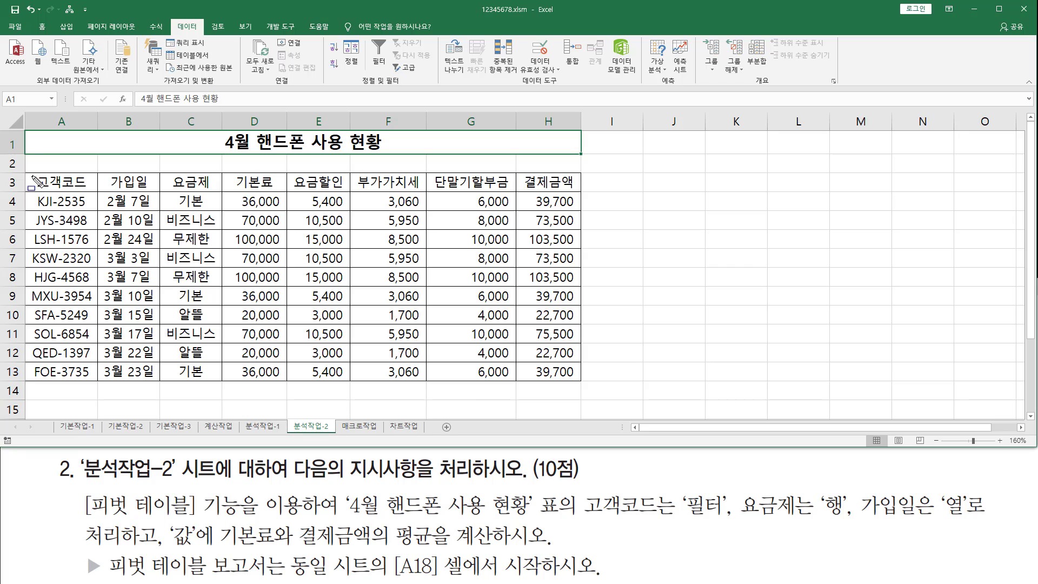
{"action": "mouse_move", "coordinate": [30, 172]}
{"action": "left_mouse_down"}
{"action": "mouse_move", "coordinate": [453, 359]}
{"action": "mouse_move", "coordinate": [554, 399]}
{"action": "mouse_move", "coordinate": [579, 382]}
{"action": "left_mouse_up"}
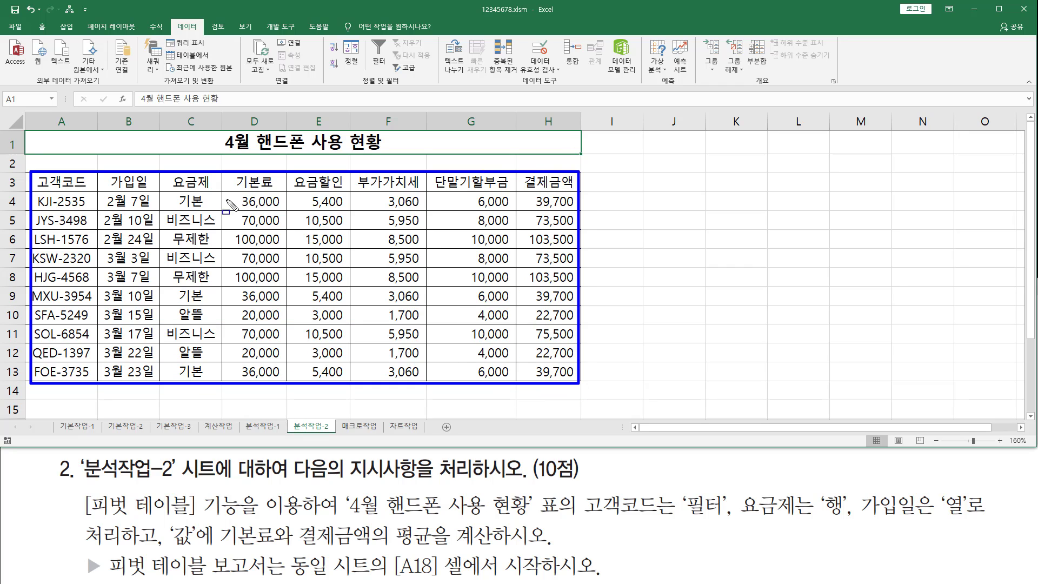
{"action": "key", "text": "Escape"}
Start creating a pivot table from the 4월 핸드폰 사용 현황 table on the 분석작업-2 sheet, using range A3:H13
{"action": "left_click", "coordinate": [272, 222]}
{"action": "left_click", "coordinate": [336, 263]}
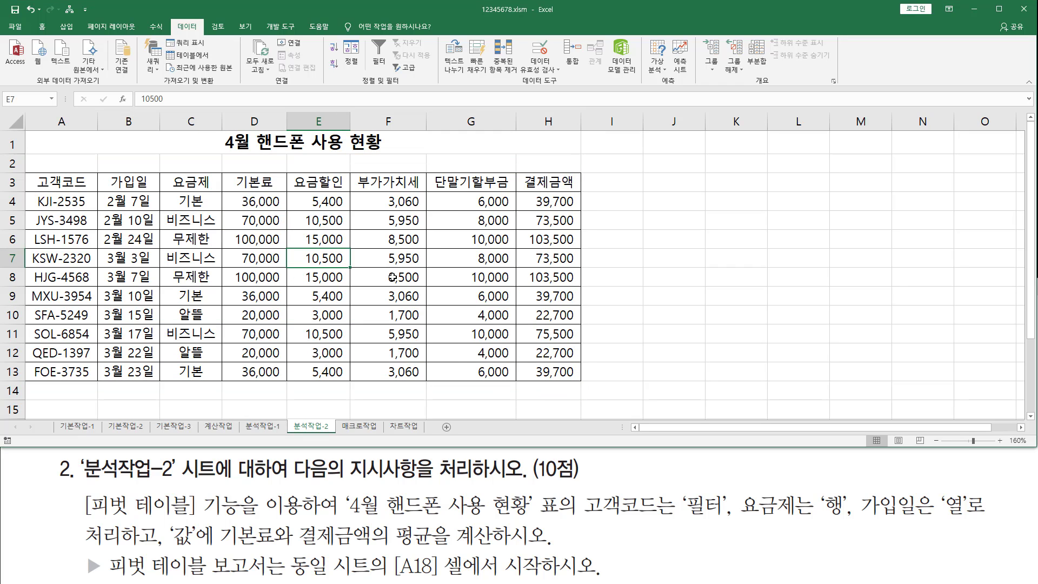
{"action": "left_click", "coordinate": [394, 276]}
{"action": "left_click", "coordinate": [451, 301]}
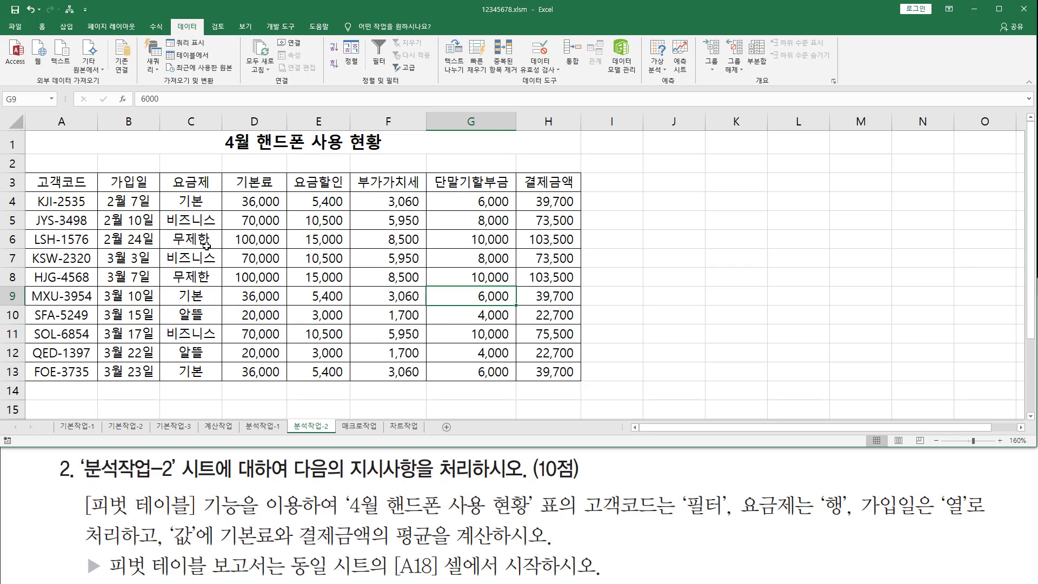
{"action": "left_click", "coordinate": [66, 26]}
{"action": "left_click_drag", "start_coordinate": [55, 20], "coordinate": [78, 36]}
{"action": "left_click_drag", "start_coordinate": [5, 37], "coordinate": [29, 82]}
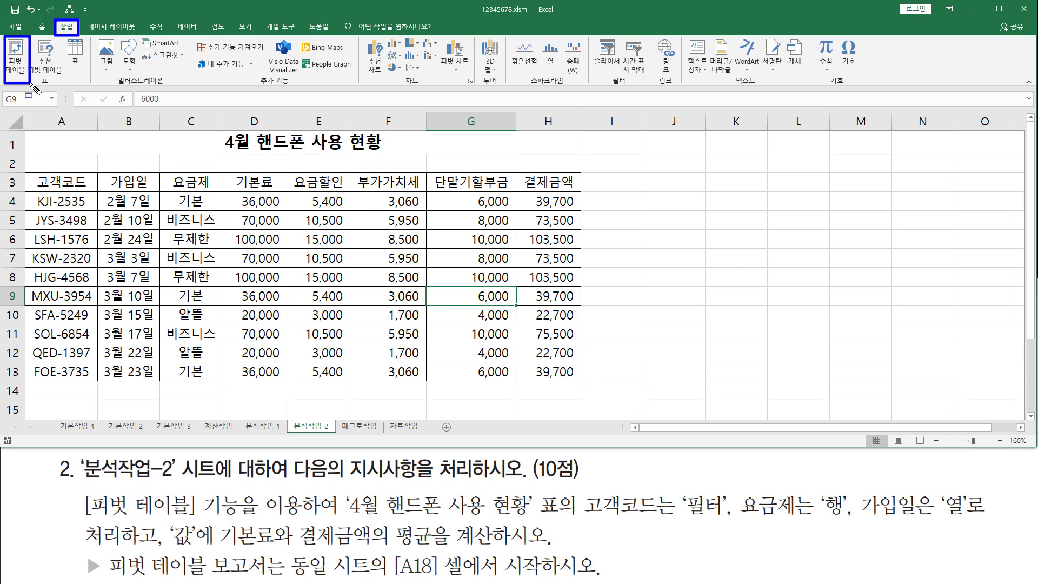
{"action": "left_click", "coordinate": [15, 54]}
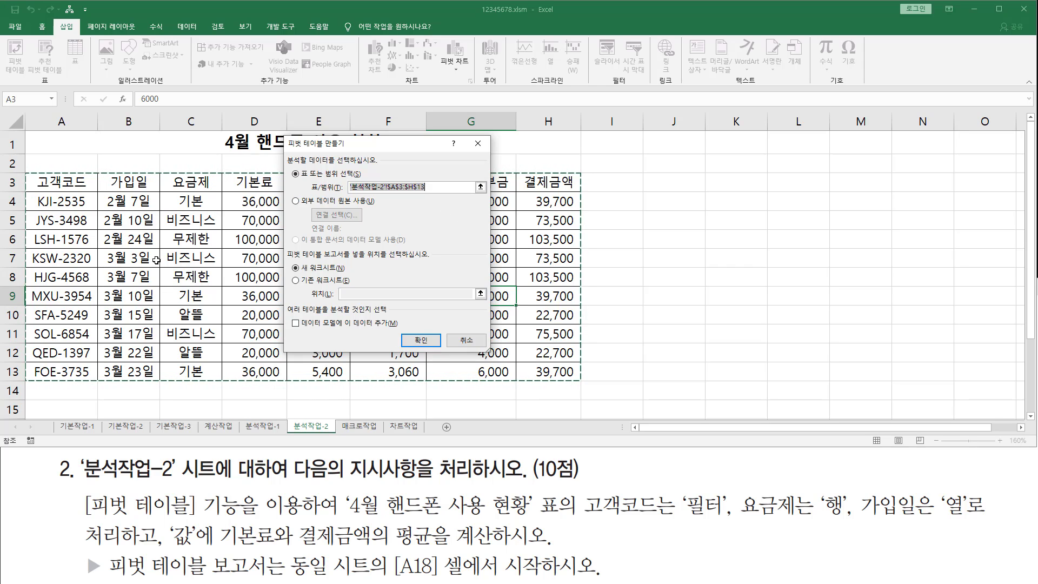
{"action": "mouse_move", "coordinate": [303, 166]}
{"action": "left_mouse_down"}
{"action": "mouse_move", "coordinate": [373, 166]}
{"action": "mouse_move", "coordinate": [401, 195]}
{"action": "mouse_move", "coordinate": [433, 195]}
{"action": "left_mouse_up"}
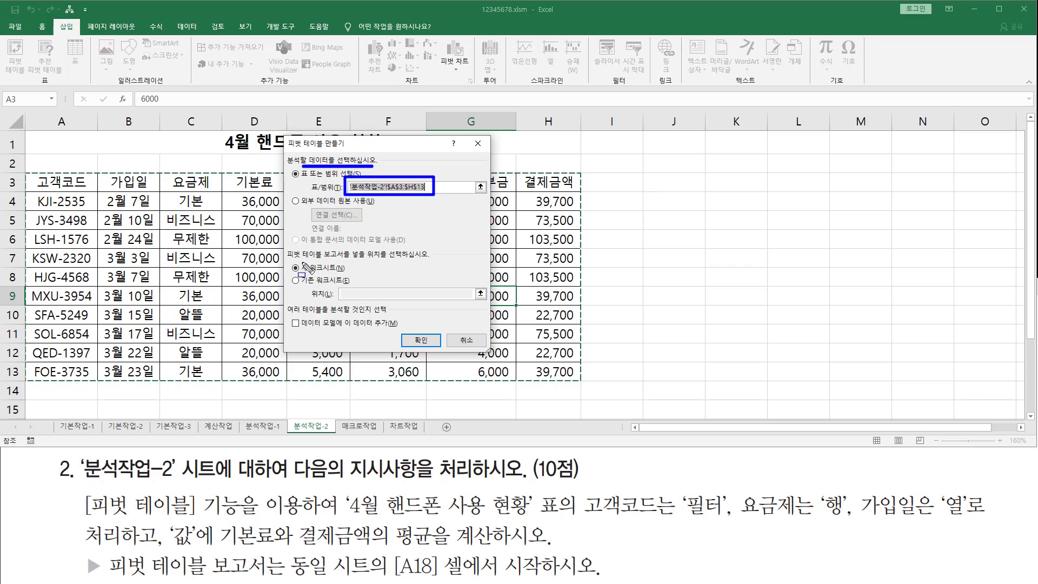
{"action": "left_click_drag", "start_coordinate": [291, 260], "coordinate": [425, 260]}
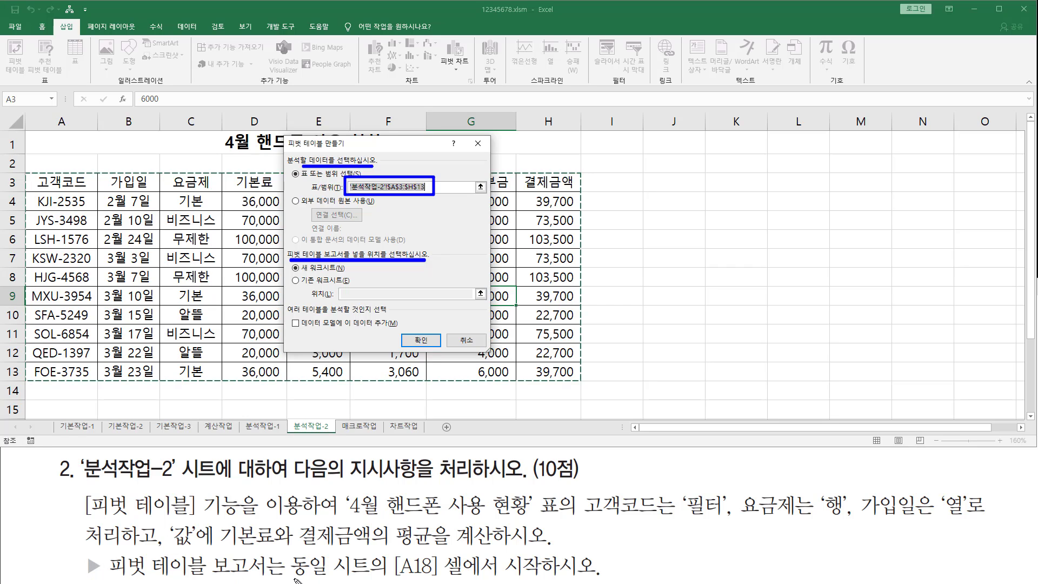
{"action": "mouse_move", "coordinate": [292, 580]}
{"action": "left_mouse_down"}
{"action": "mouse_move", "coordinate": [445, 578]}
{"action": "mouse_move", "coordinate": [452, 555]}
{"action": "mouse_move", "coordinate": [612, 555]}
{"action": "left_mouse_up"}
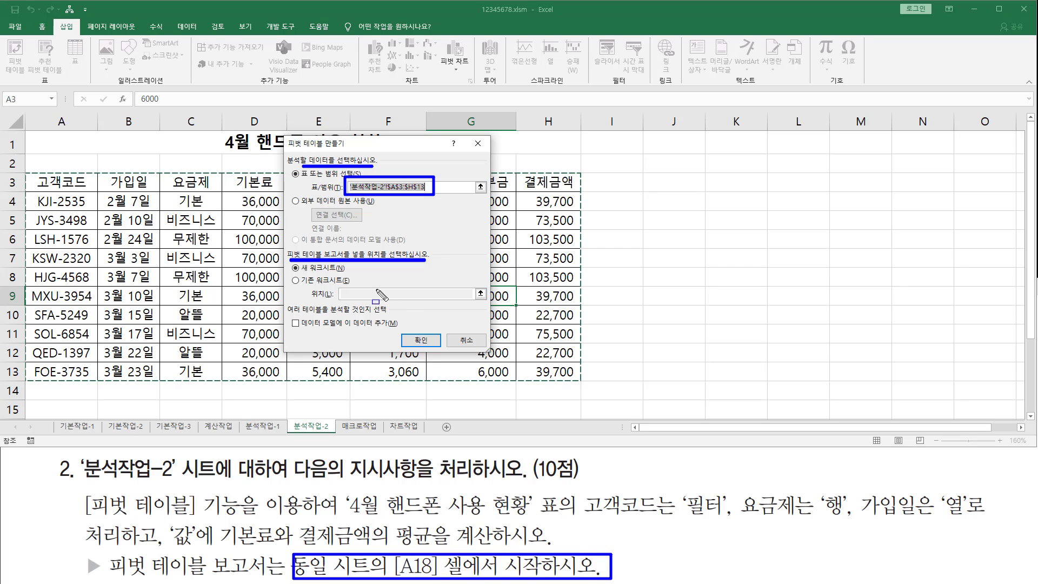
{"action": "key", "text": "Escape"}
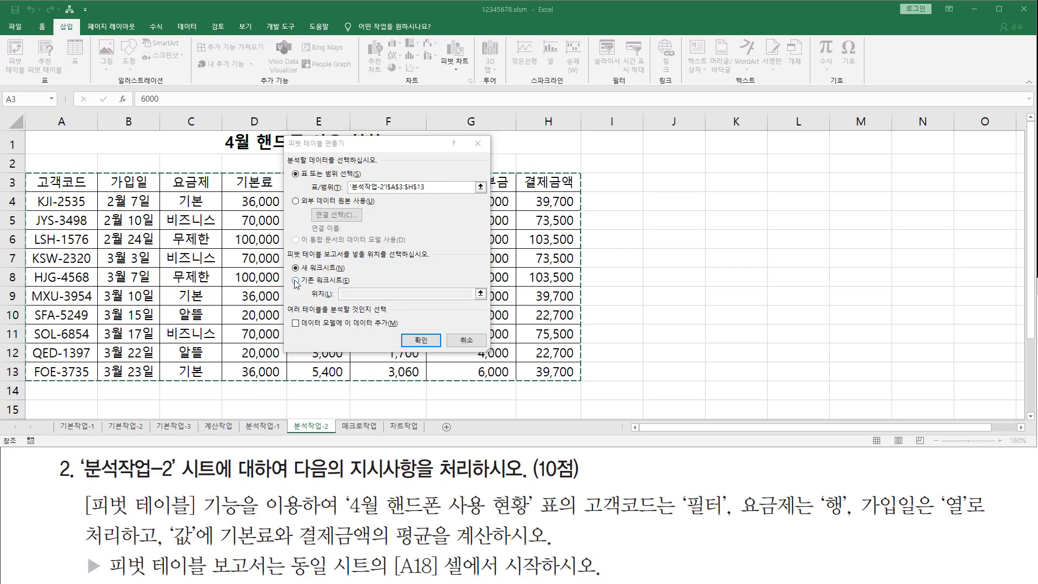
Place the pivot table on the existing worksheet 분석작업-2 at cell A18 and create it
{"action": "left_click", "coordinate": [296, 281]}
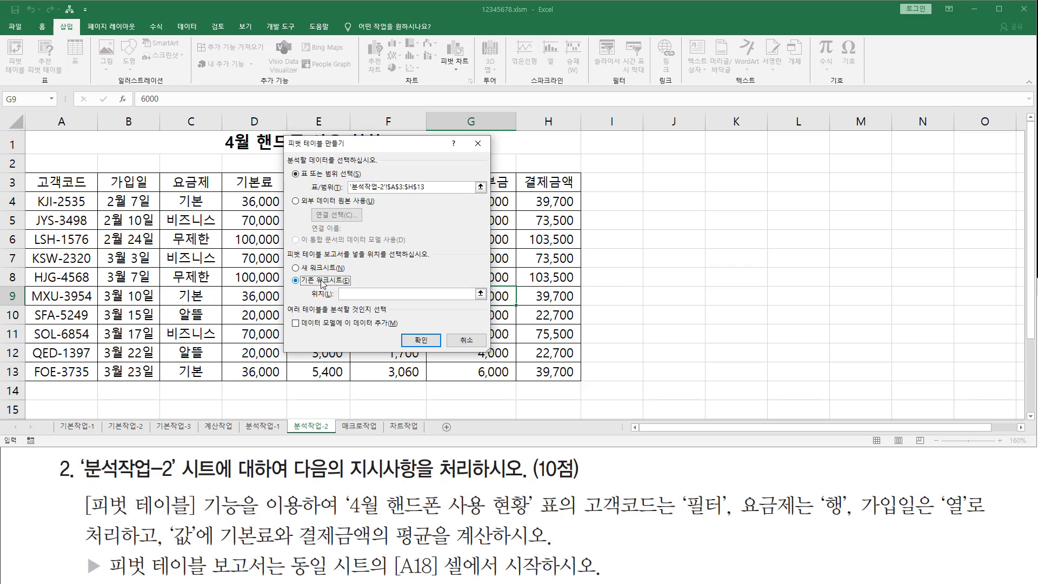
{"action": "left_click", "coordinate": [354, 294]}
{"action": "scroll", "coordinate": [76, 372], "scroll_direction": "down", "scroll_amount": 2}
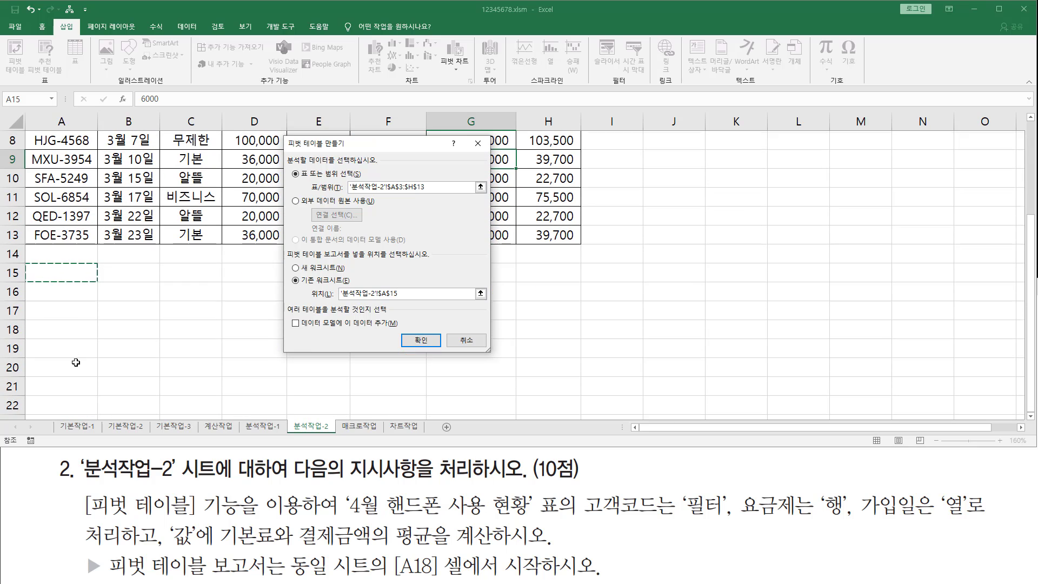
{"action": "left_click", "coordinate": [56, 325]}
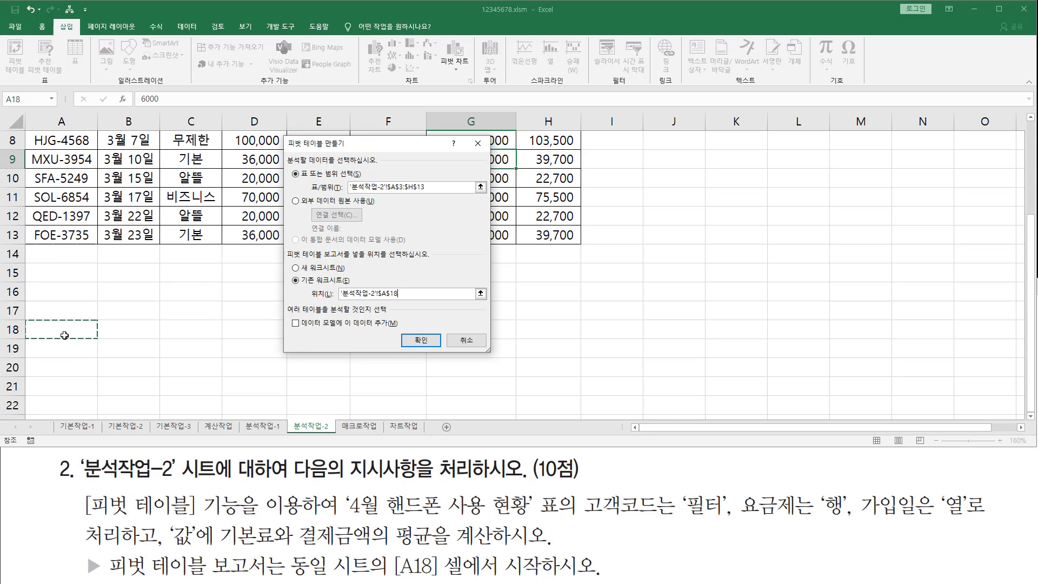
{"action": "left_click", "coordinate": [421, 339]}
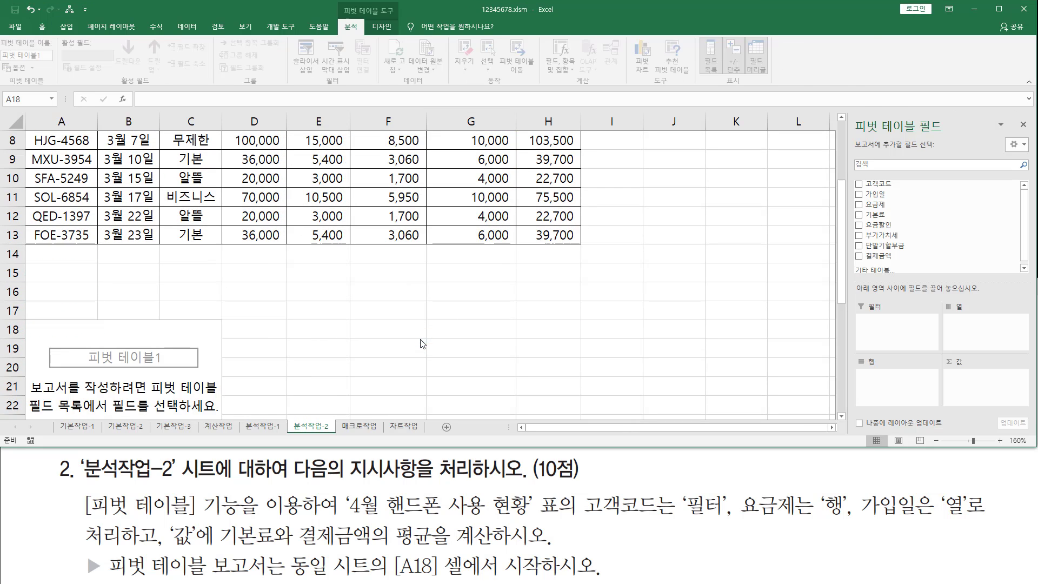
{"action": "scroll", "coordinate": [158, 325], "scroll_direction": "down", "scroll_amount": 2}
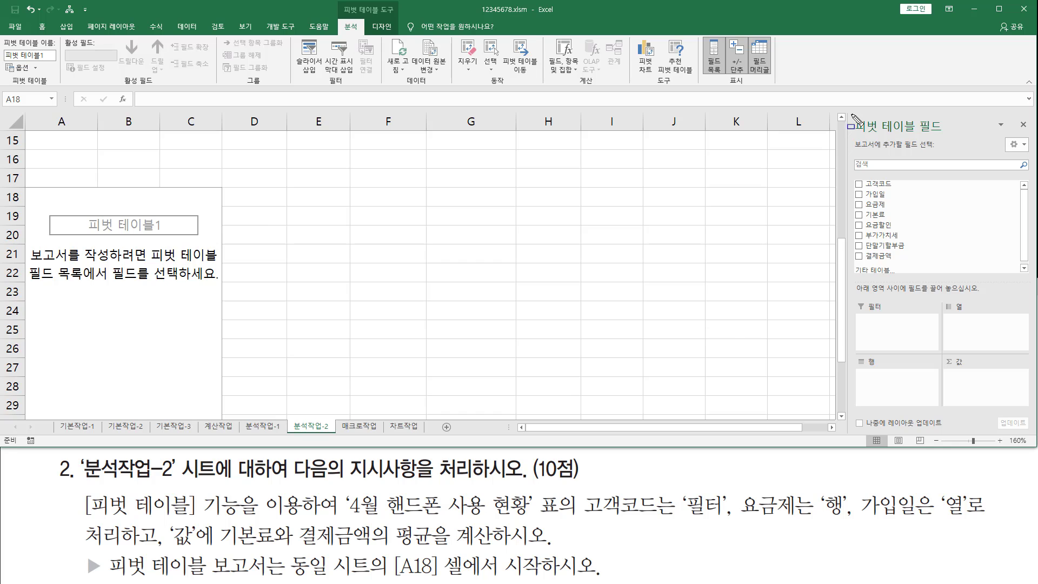
{"action": "mouse_move", "coordinate": [852, 115]}
{"action": "left_mouse_down"}
{"action": "mouse_move", "coordinate": [963, 269]}
{"action": "mouse_move", "coordinate": [1033, 420]}
{"action": "left_mouse_up"}
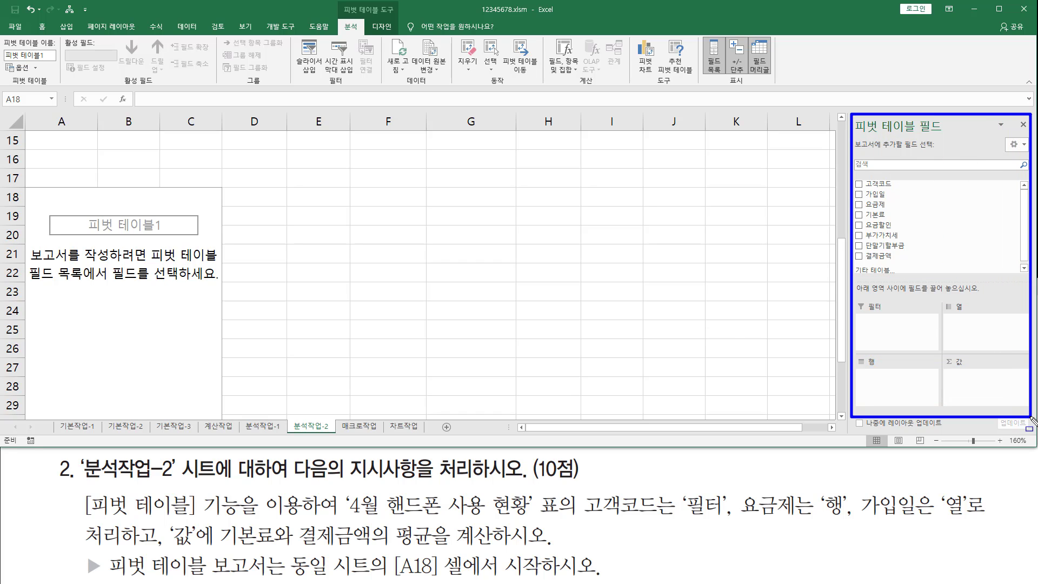
{"action": "mouse_move", "coordinate": [856, 176]}
{"action": "left_mouse_down"}
{"action": "mouse_move", "coordinate": [881, 249]}
{"action": "mouse_move", "coordinate": [911, 279]}
{"action": "left_mouse_up"}
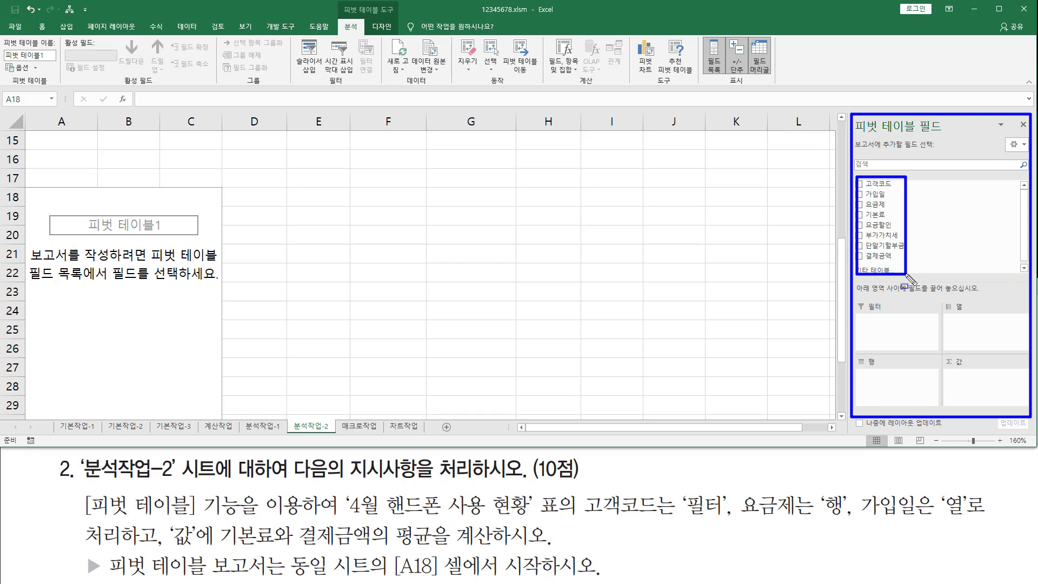
{"action": "left_click_drag", "start_coordinate": [863, 314], "coordinate": [994, 350]}
{"action": "mouse_move", "coordinate": [868, 387]}
{"action": "left_mouse_down"}
{"action": "mouse_move", "coordinate": [871, 376]}
{"action": "mouse_move", "coordinate": [914, 396]}
{"action": "mouse_move", "coordinate": [996, 398]}
{"action": "left_mouse_up"}
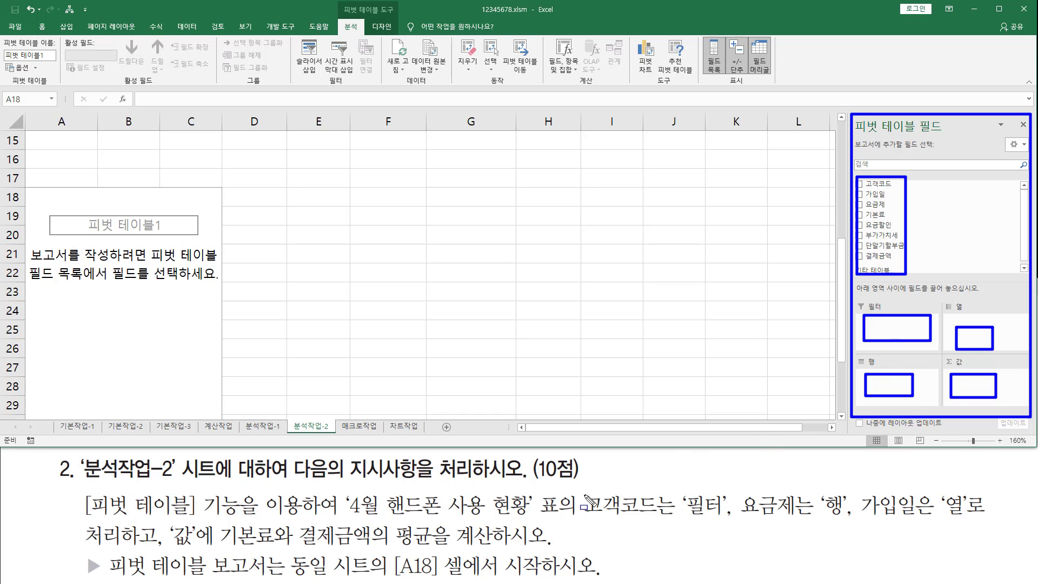
{"action": "mouse_move", "coordinate": [582, 488]}
{"action": "left_mouse_down"}
{"action": "mouse_move", "coordinate": [598, 515]}
{"action": "mouse_move", "coordinate": [721, 522]}
{"action": "left_mouse_up"}
{"action": "key", "text": "Escape"}
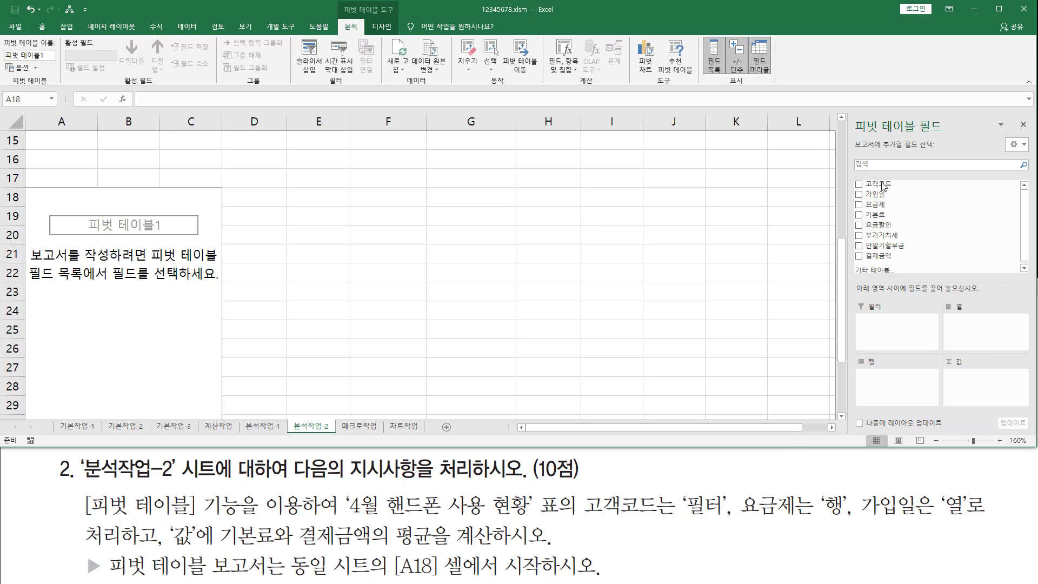
Lay out the pivot table with 고객코드 as the filter, 요금제 as rows and 가입일 as columns
{"action": "left_click_drag", "start_coordinate": [887, 185], "coordinate": [892, 332]}
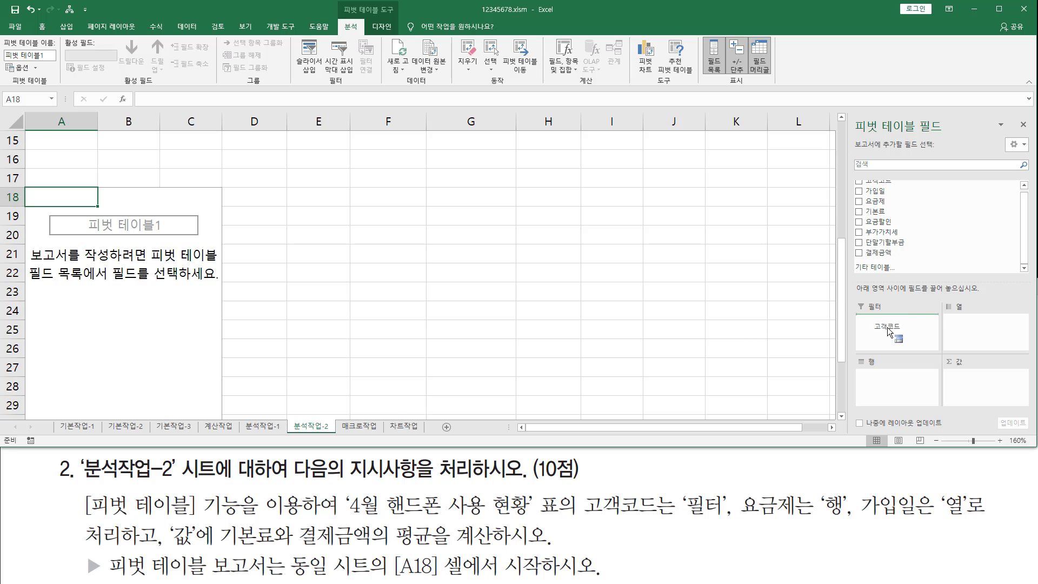
{"action": "key", "text": "ctrl+2"}
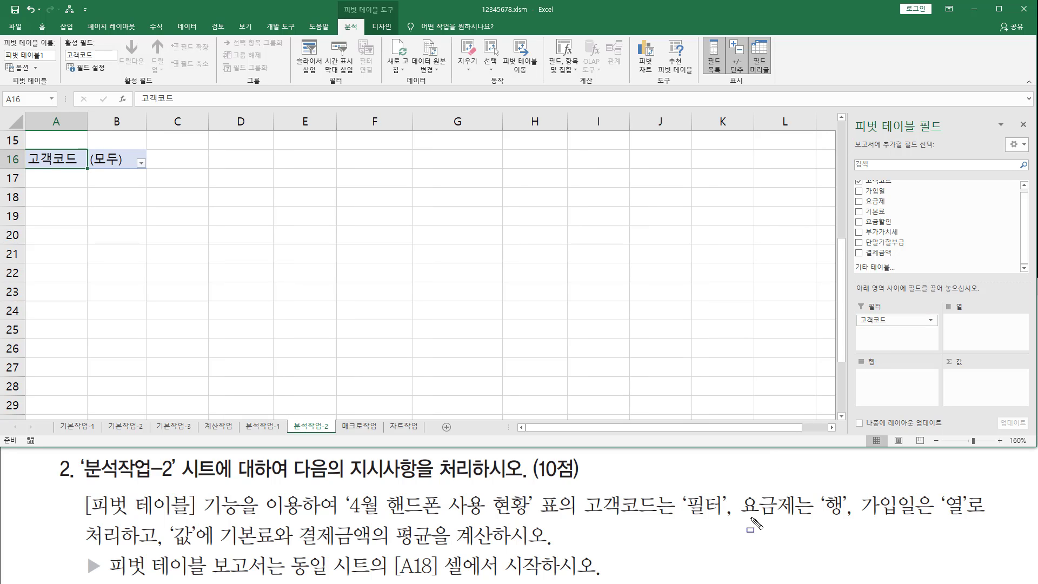
{"action": "left_click_drag", "start_coordinate": [740, 518], "coordinate": [841, 519]}
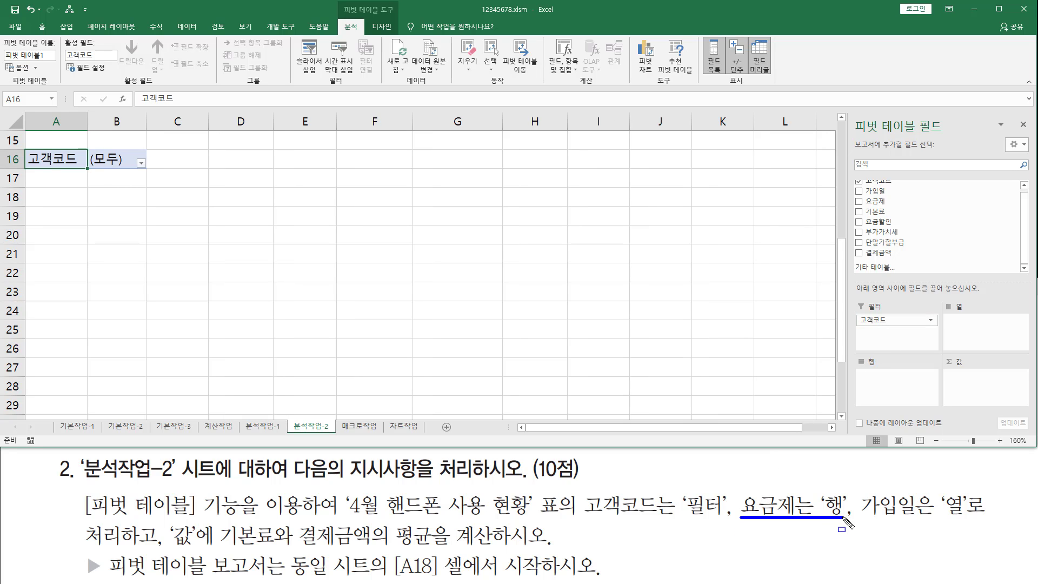
{"action": "key", "text": "Escape"}
{"action": "left_click_drag", "start_coordinate": [879, 203], "coordinate": [883, 387]}
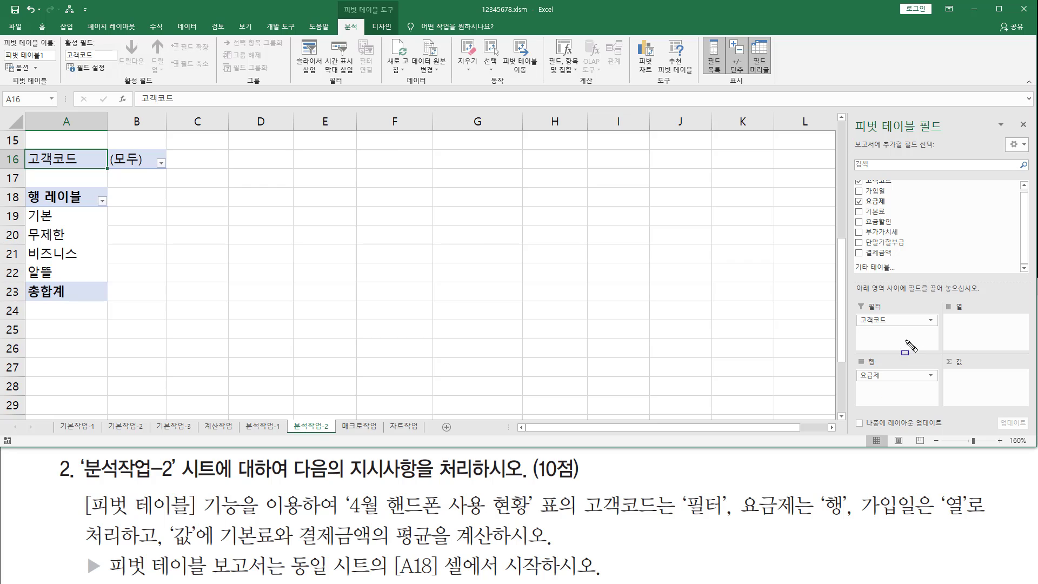
{"action": "left_click_drag", "start_coordinate": [880, 194], "coordinate": [965, 346]}
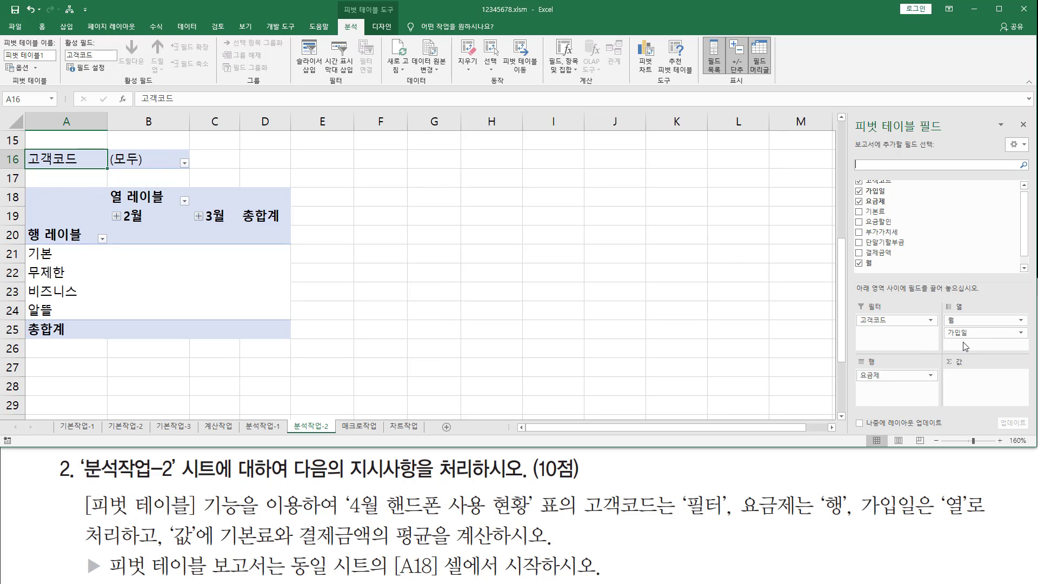
Add 기본료 and 결제금액 to the pivot table's values area
{"action": "left_click_drag", "start_coordinate": [169, 548], "coordinate": [483, 549]}
{"action": "key", "text": "Escape"}
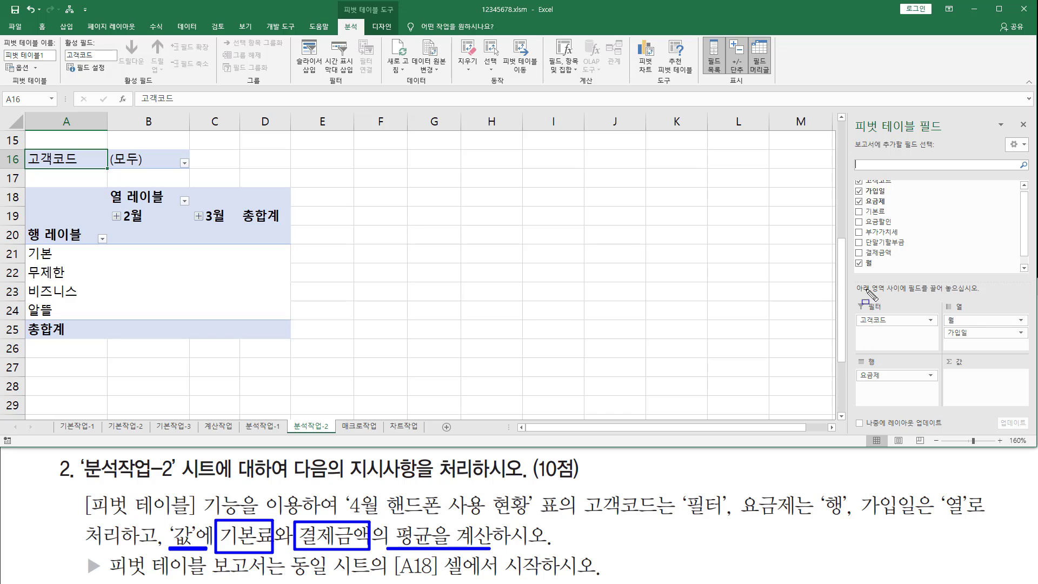
{"action": "left_click_drag", "start_coordinate": [876, 212], "coordinate": [963, 383]}
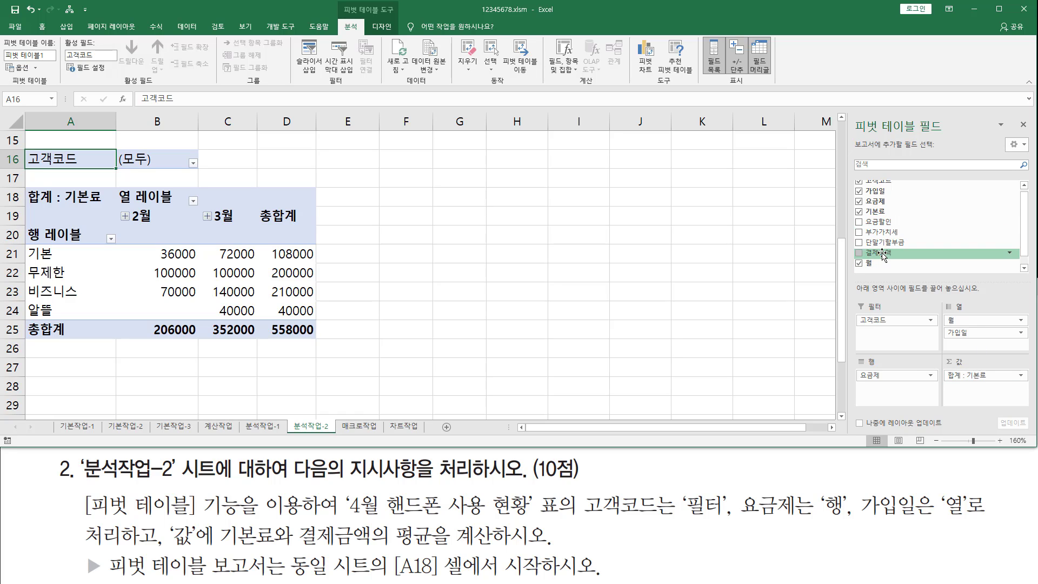
{"action": "left_click_drag", "start_coordinate": [882, 256], "coordinate": [963, 388]}
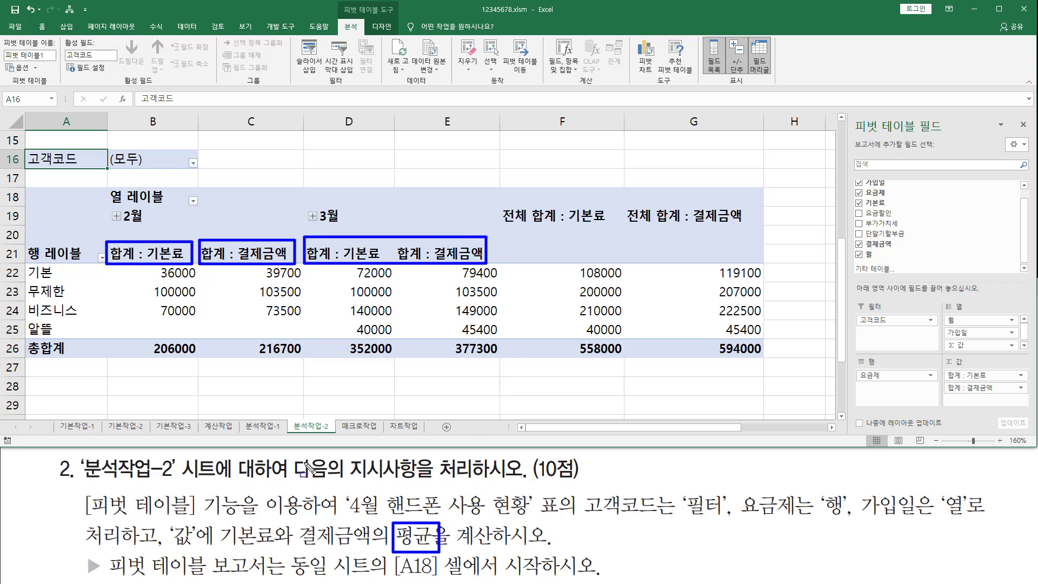
Summarize the 기본료 values in the pivot table by 평균
{"action": "left_click", "coordinate": [166, 275]}
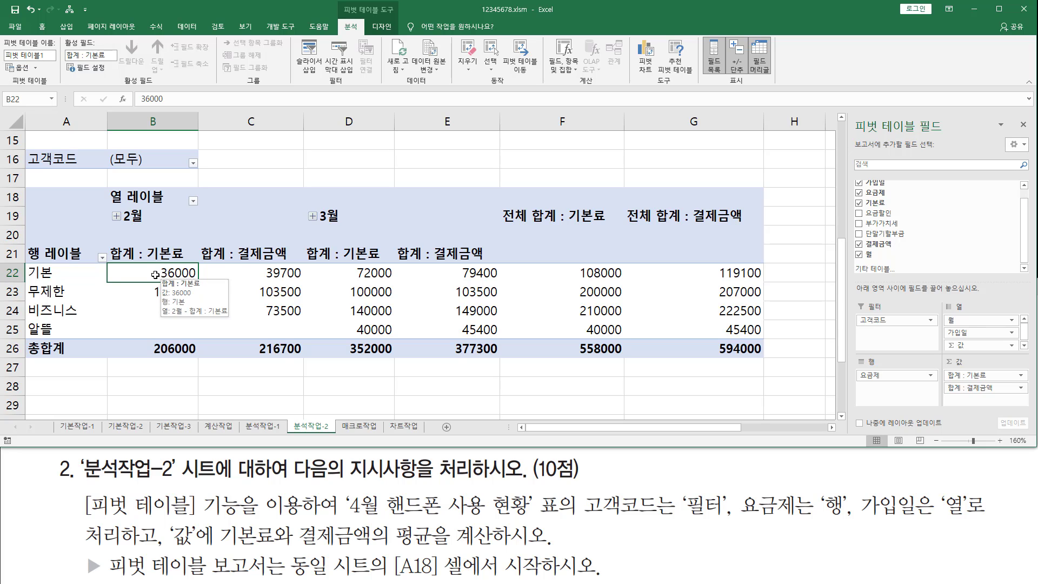
{"action": "left_click", "coordinate": [146, 293]}
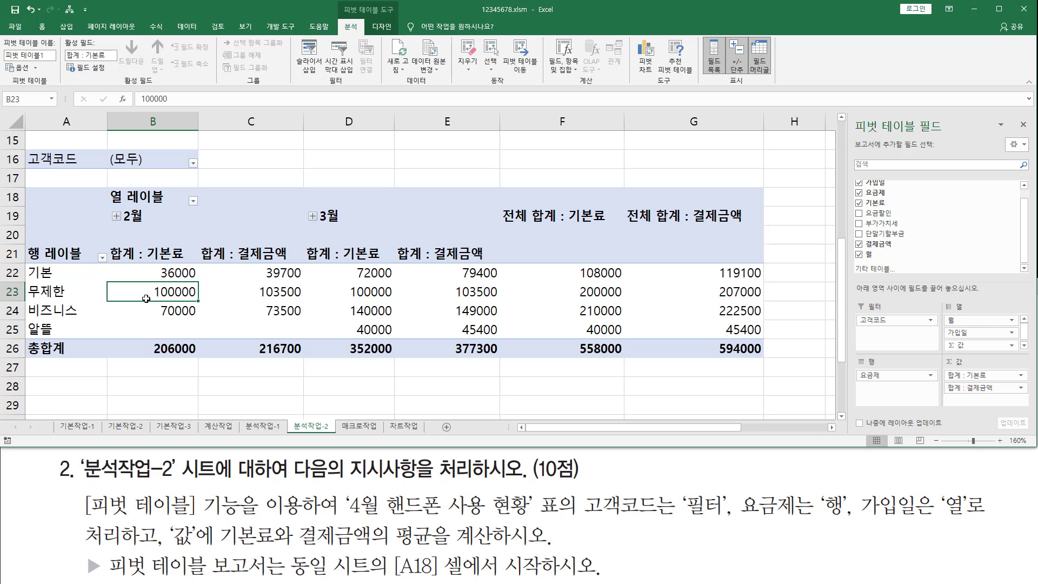
{"action": "left_click", "coordinate": [147, 310]}
{"action": "left_click", "coordinate": [153, 281]}
{"action": "left_click", "coordinate": [147, 290]}
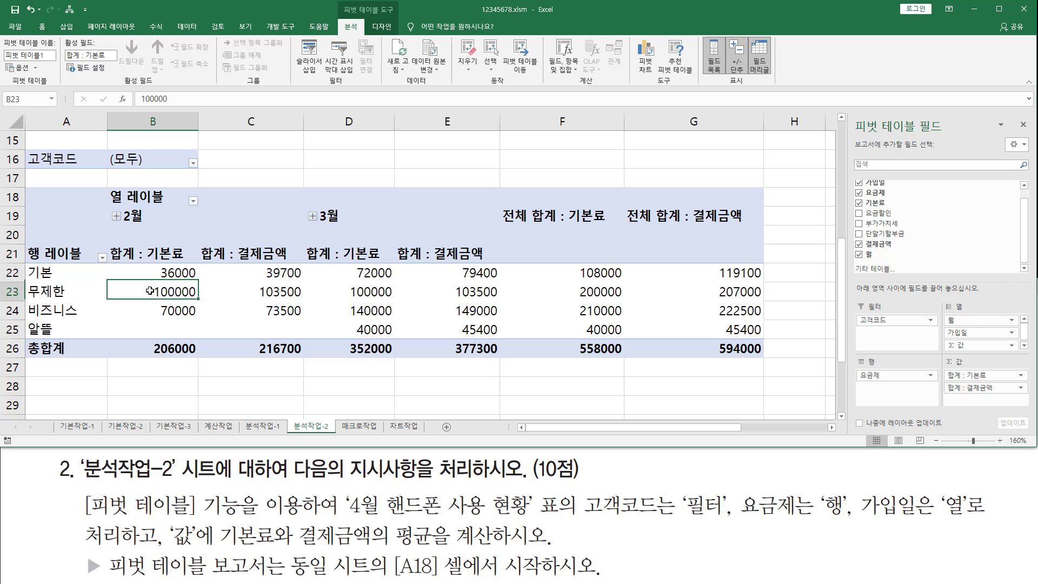
{"action": "right_click", "coordinate": [149, 292]}
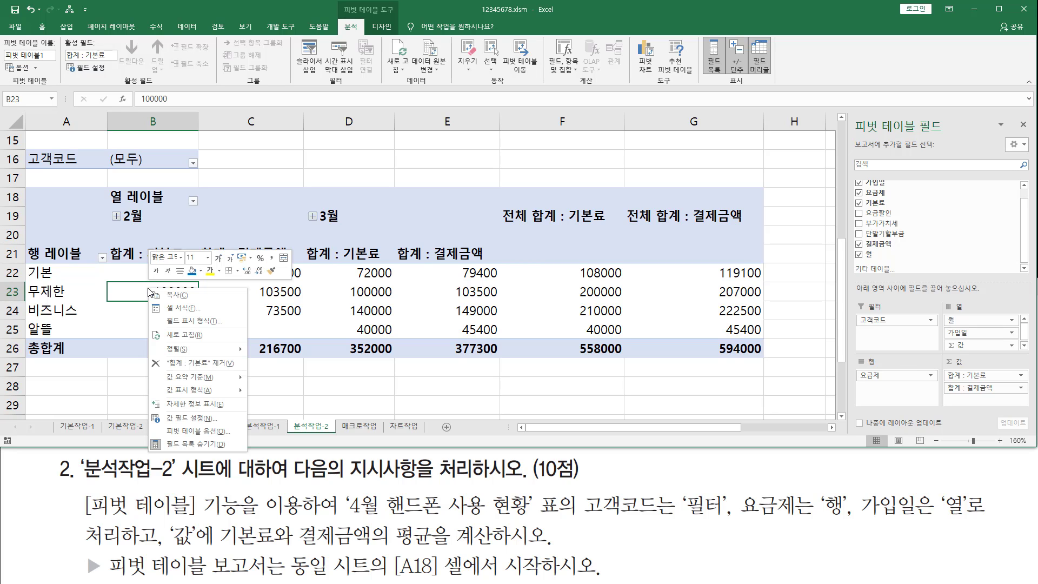
{"action": "mouse_move", "coordinate": [178, 379]}
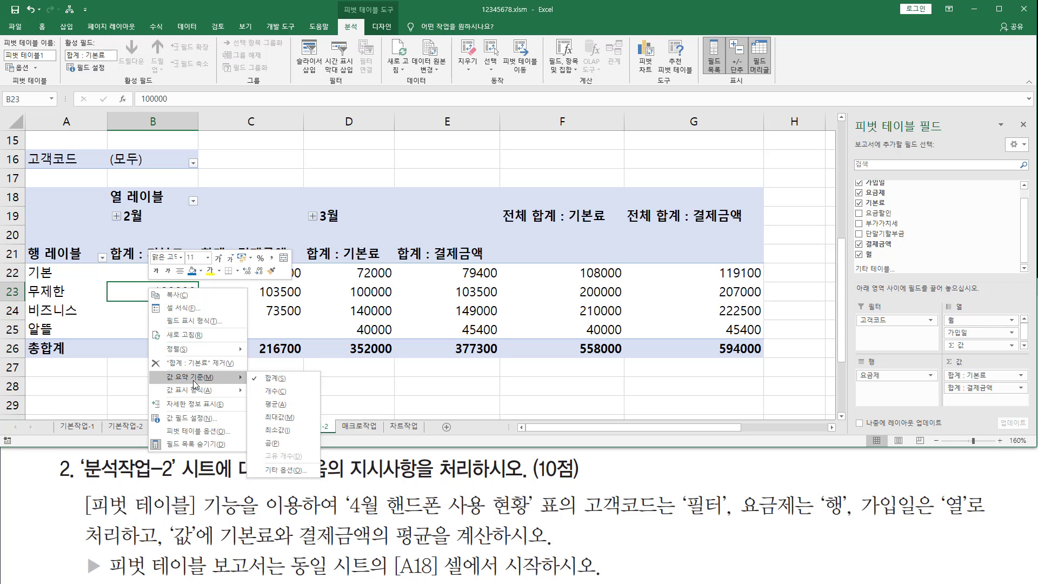
{"action": "left_click", "coordinate": [273, 406]}
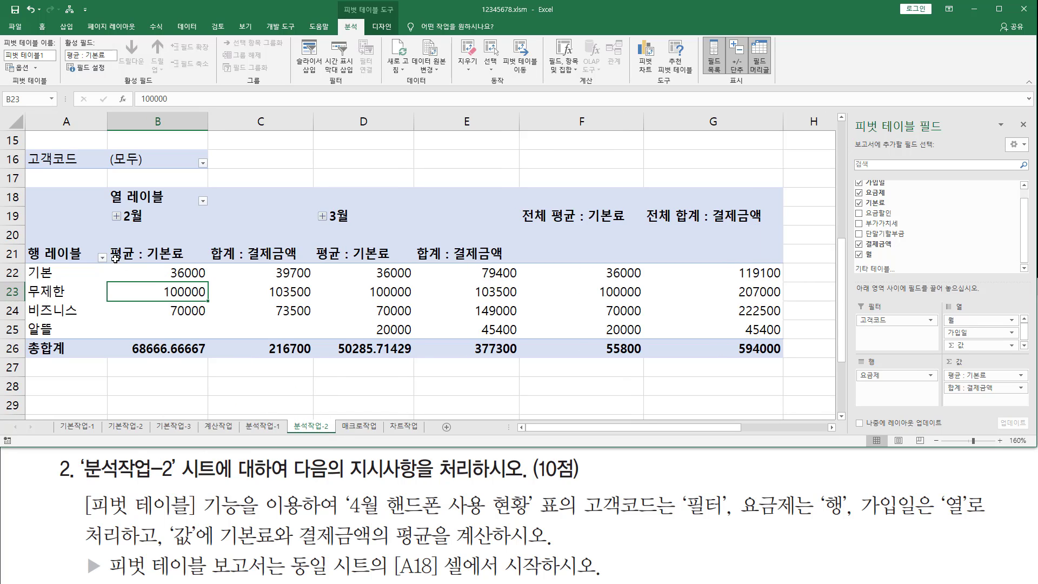
{"action": "key", "text": "ctrl+2"}
{"action": "left_click_drag", "start_coordinate": [108, 243], "coordinate": [206, 318]}
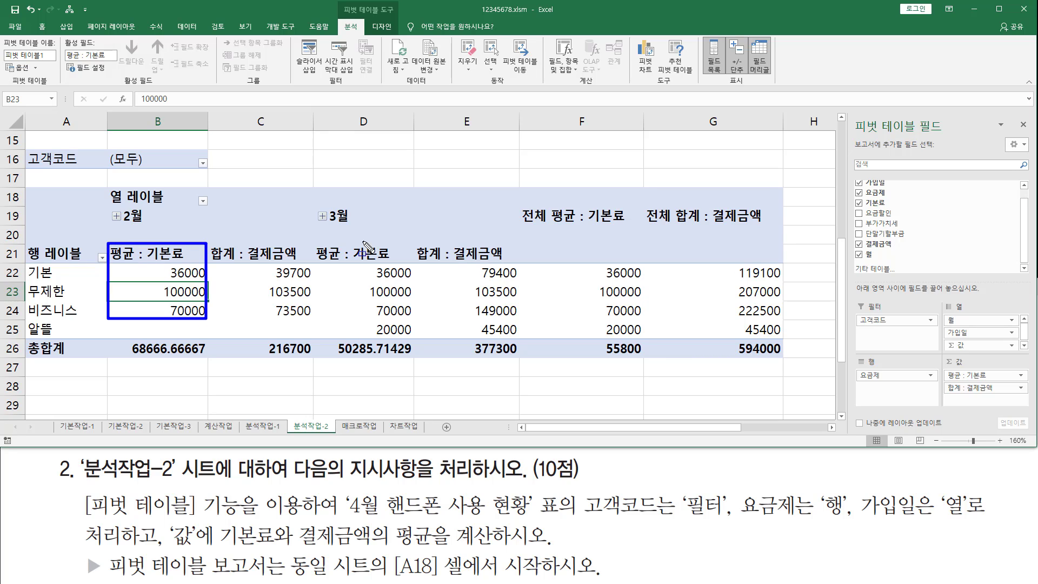
{"action": "left_click_drag", "start_coordinate": [319, 242], "coordinate": [416, 335]}
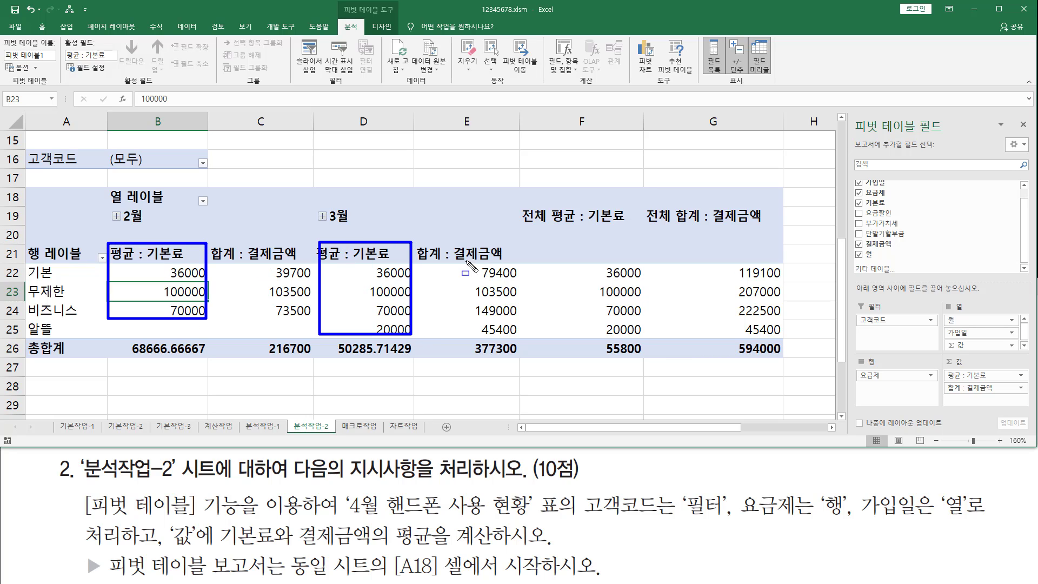
{"action": "key", "text": "Escape"}
Change the summary function of the pivot table's 결제금액 values to 평균
{"action": "left_click", "coordinate": [489, 293]}
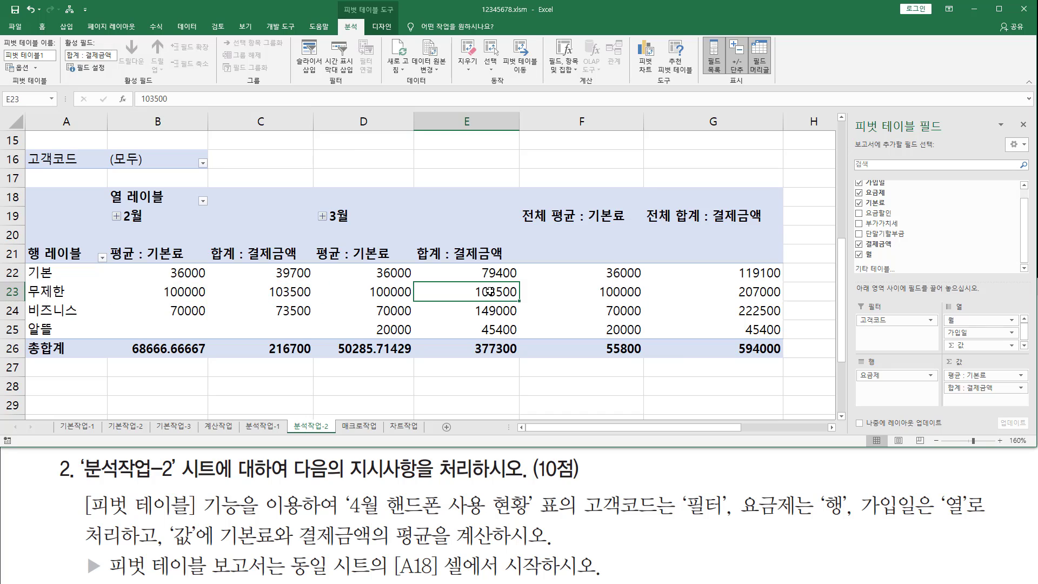
{"action": "left_click", "coordinate": [481, 275]}
{"action": "right_click", "coordinate": [482, 274]}
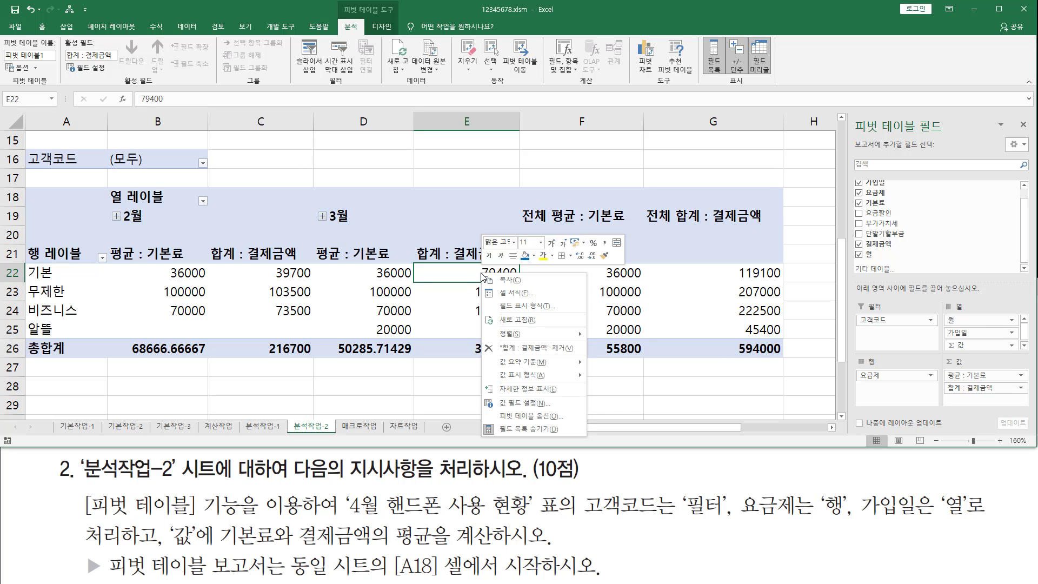
{"action": "mouse_move", "coordinate": [521, 362]}
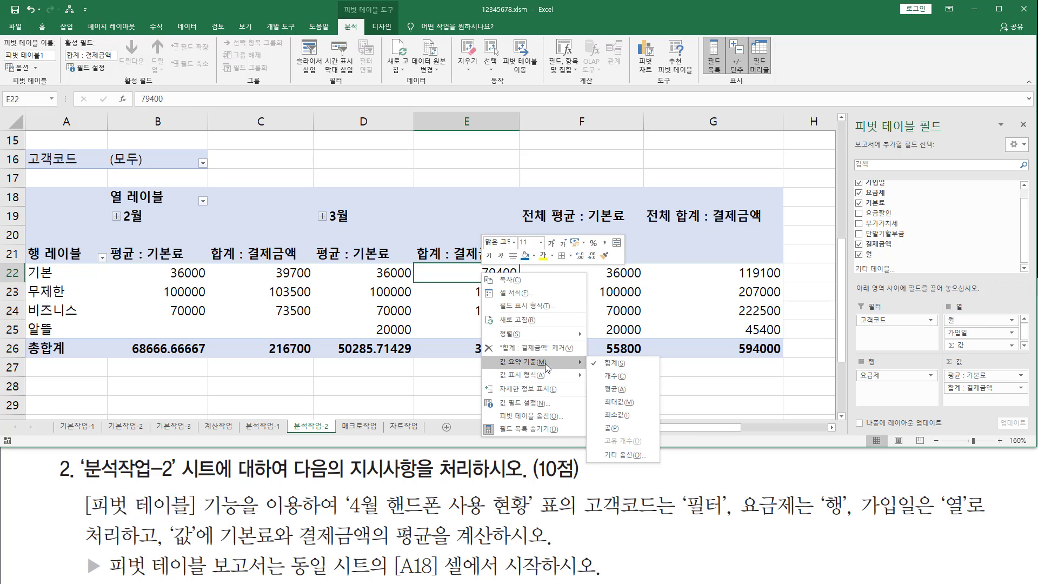
{"action": "left_click", "coordinate": [613, 390]}
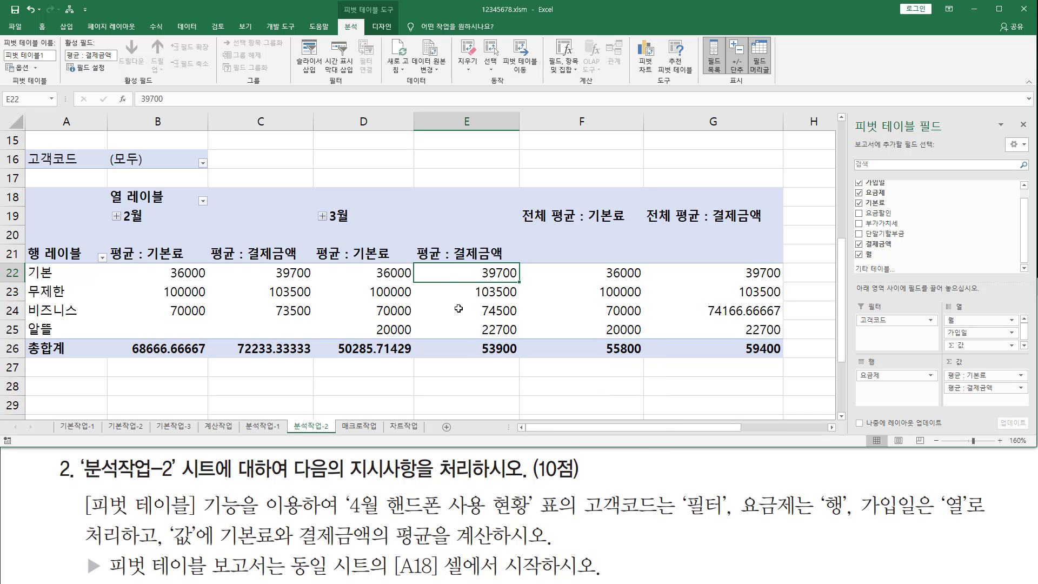
{"action": "scroll", "coordinate": [168, 485], "scroll_direction": "down", "scroll_amount": 2}
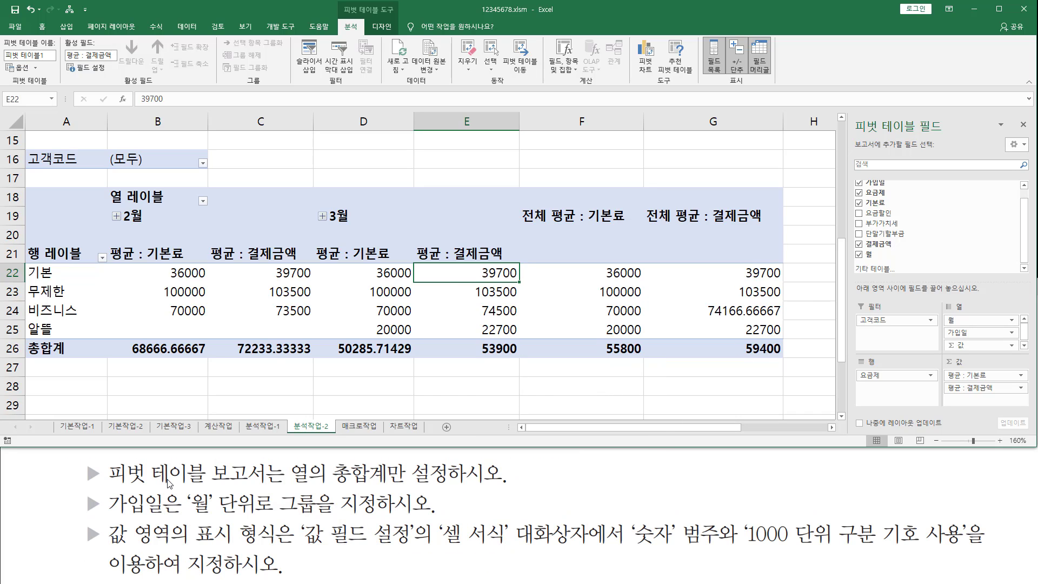
{"action": "left_click_drag", "start_coordinate": [102, 484], "coordinate": [416, 486]}
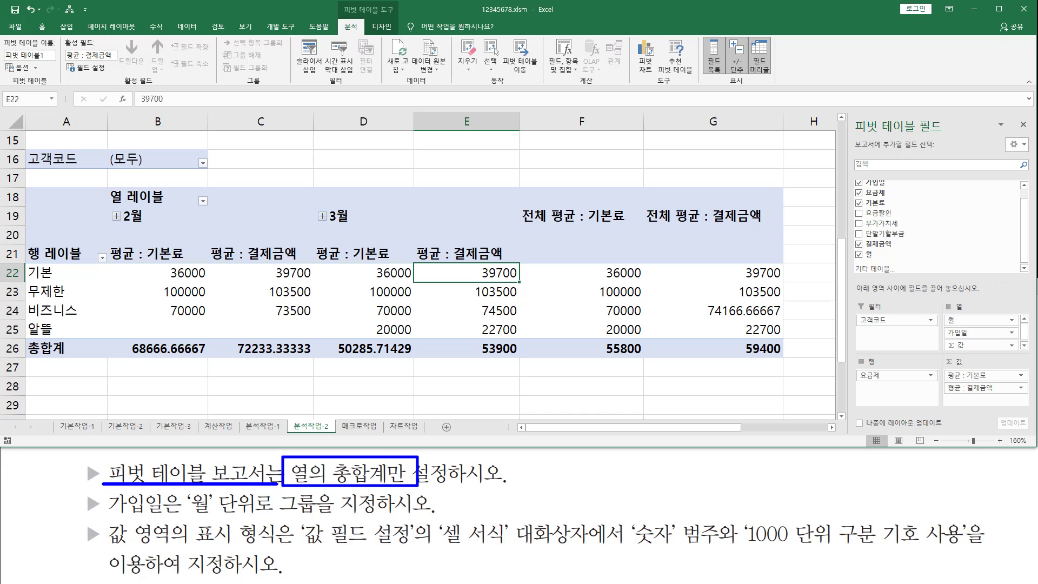
Set the pivot table's grand totals to columns only (열의 총합계만 설정)
{"action": "key", "text": "Escape"}
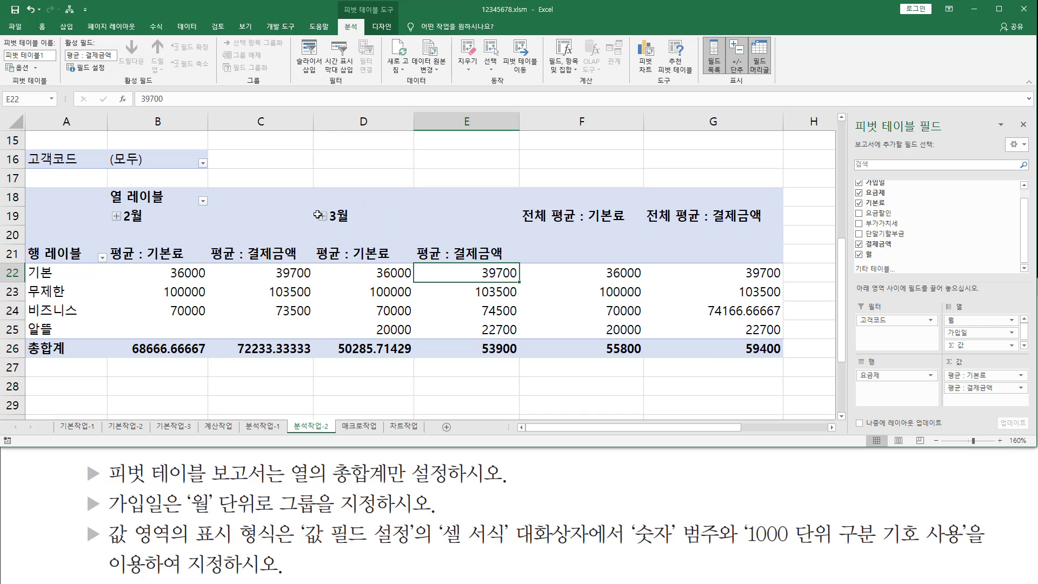
{"action": "left_click", "coordinate": [288, 275]}
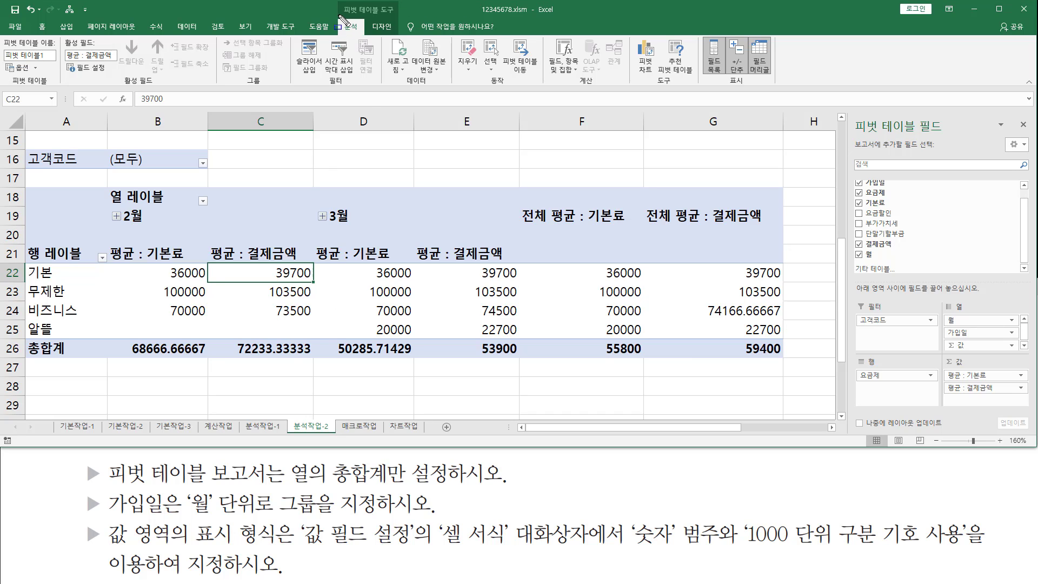
{"action": "left_click_drag", "start_coordinate": [340, 15], "coordinate": [399, 17]}
{"action": "key", "text": "Escape"}
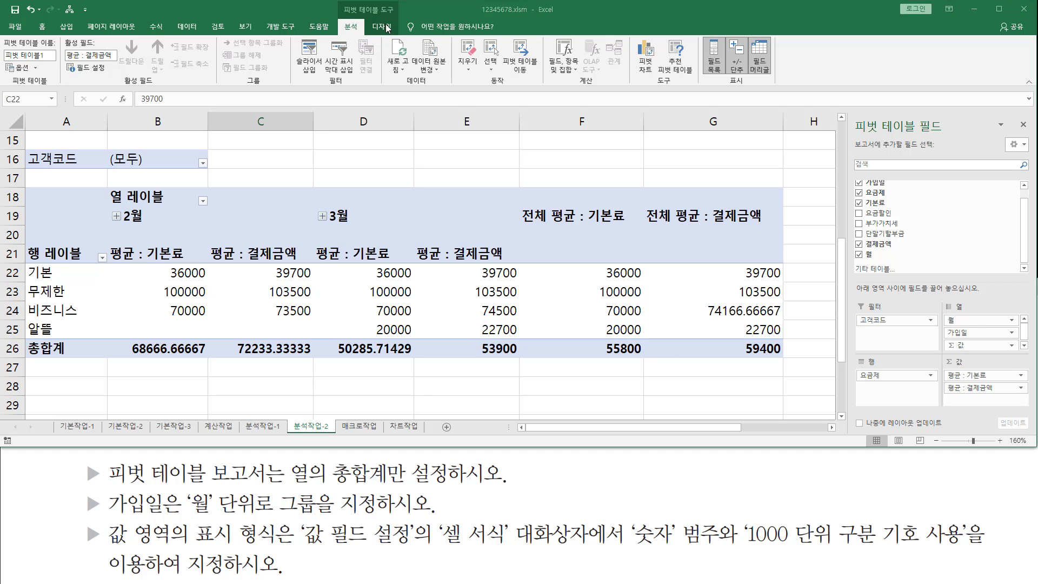
{"action": "left_click", "coordinate": [385, 27]}
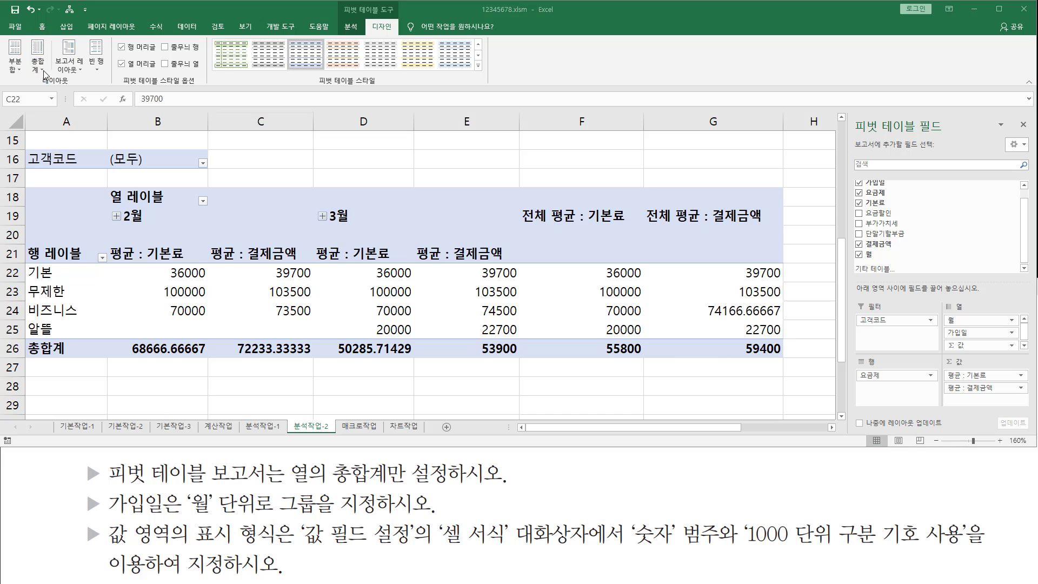
{"action": "left_click", "coordinate": [42, 68]}
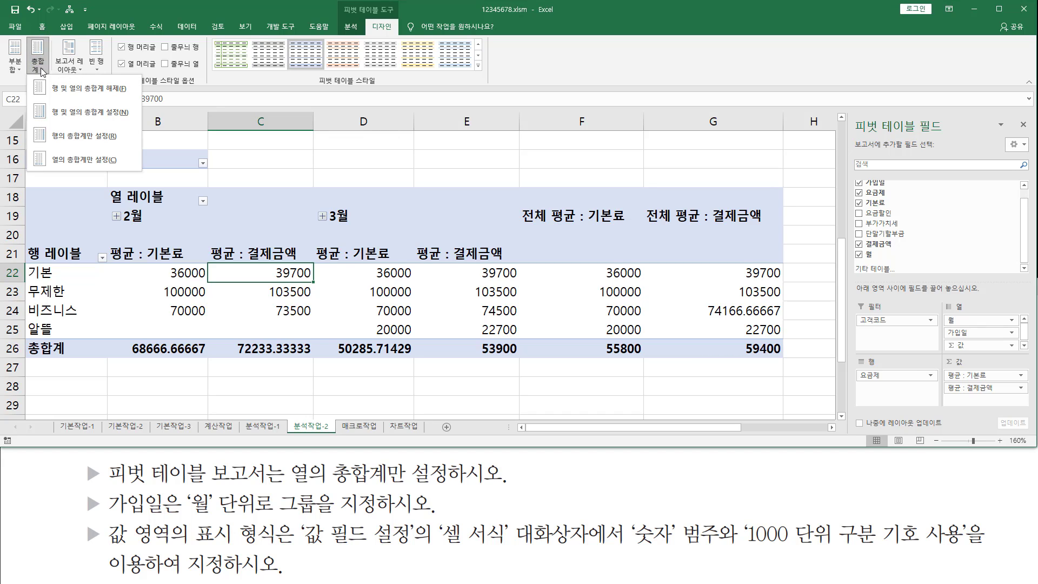
{"action": "left_click", "coordinate": [85, 160]}
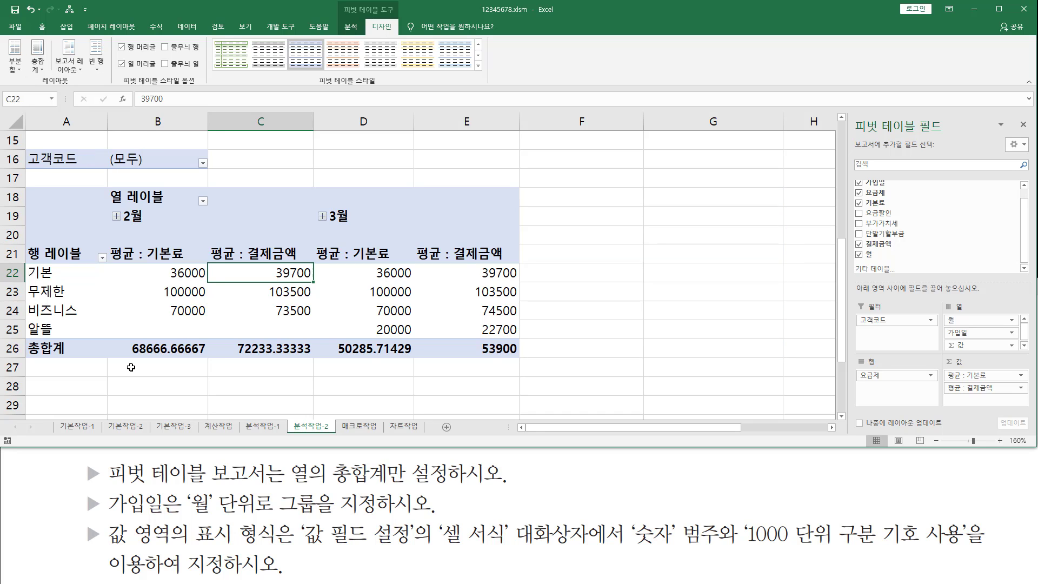
{"action": "mouse_move", "coordinate": [531, 191]}
{"action": "left_mouse_down"}
{"action": "mouse_move", "coordinate": [552, 250]}
{"action": "mouse_move", "coordinate": [748, 349]}
{"action": "left_mouse_up"}
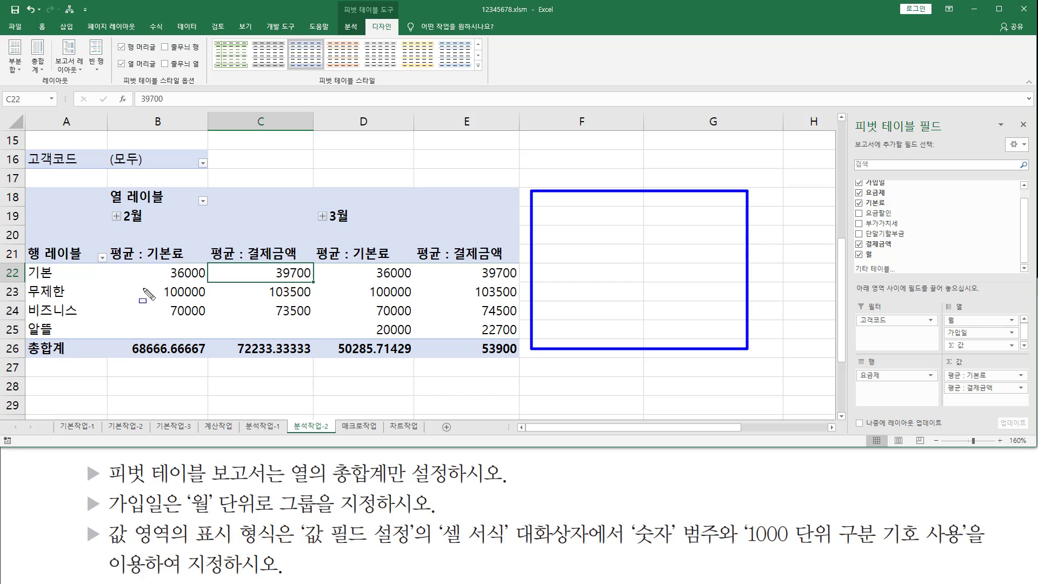
{"action": "mouse_move", "coordinate": [126, 337]}
{"action": "left_mouse_down"}
{"action": "mouse_move", "coordinate": [162, 359]}
{"action": "mouse_move", "coordinate": [308, 369]}
{"action": "left_mouse_up"}
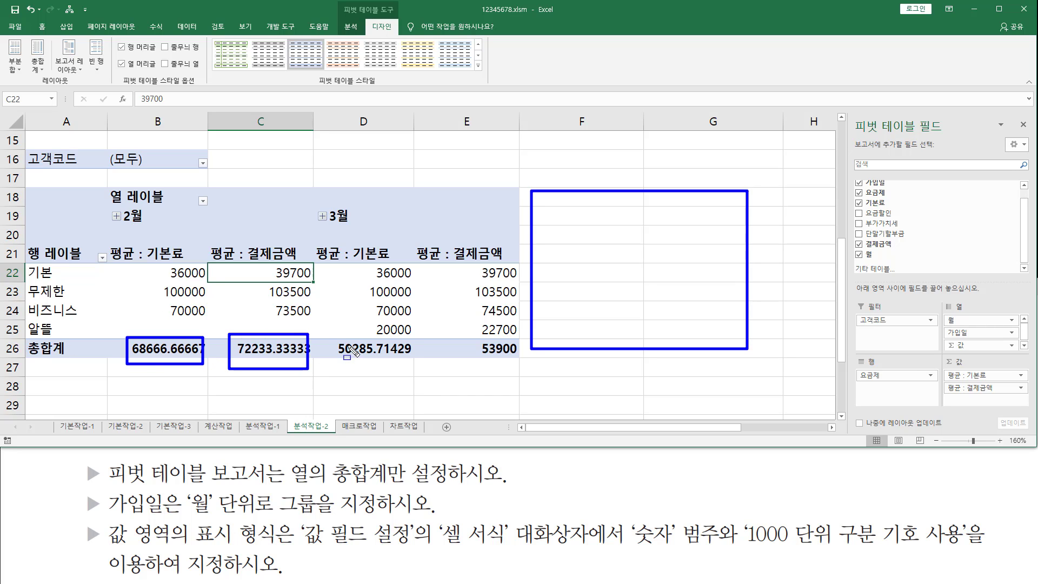
{"action": "left_click_drag", "start_coordinate": [339, 335], "coordinate": [415, 365]}
{"action": "left_click_drag", "start_coordinate": [466, 340], "coordinate": [528, 361]}
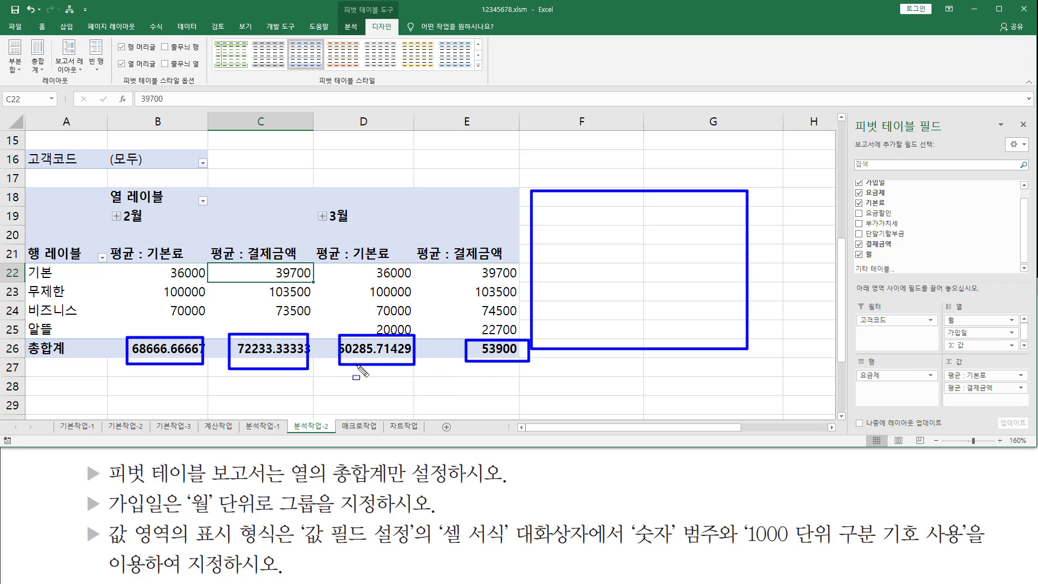
{"action": "left_click_drag", "start_coordinate": [79, 474], "coordinate": [520, 475]}
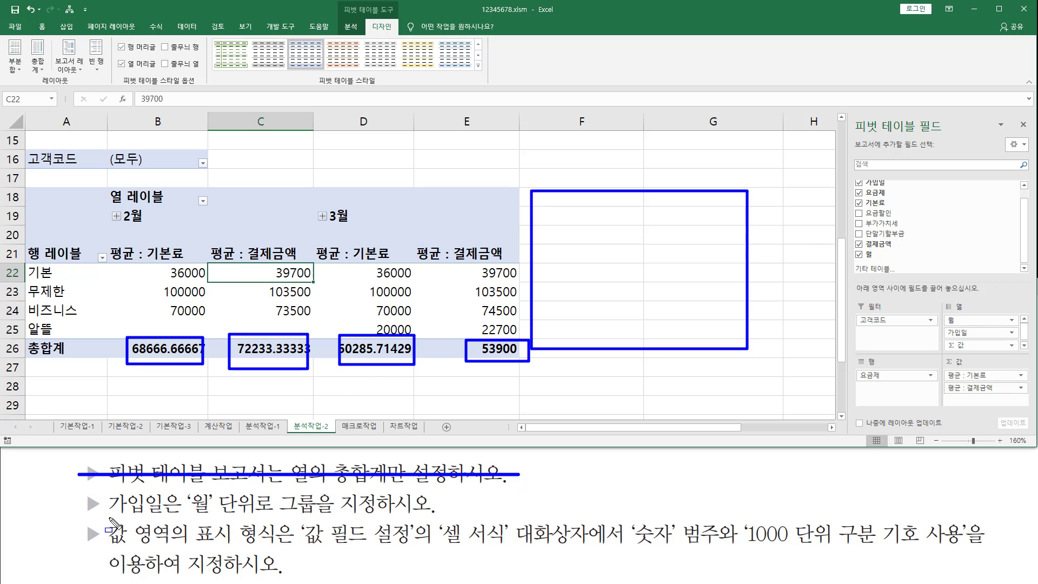
{"action": "left_click_drag", "start_coordinate": [106, 518], "coordinate": [433, 518]}
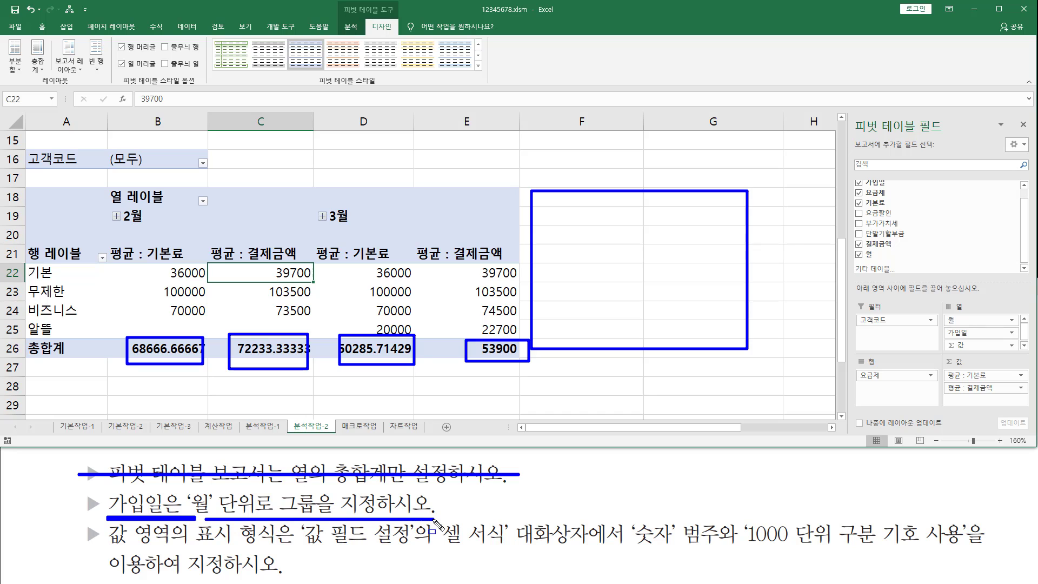
{"action": "key", "text": "Escape"}
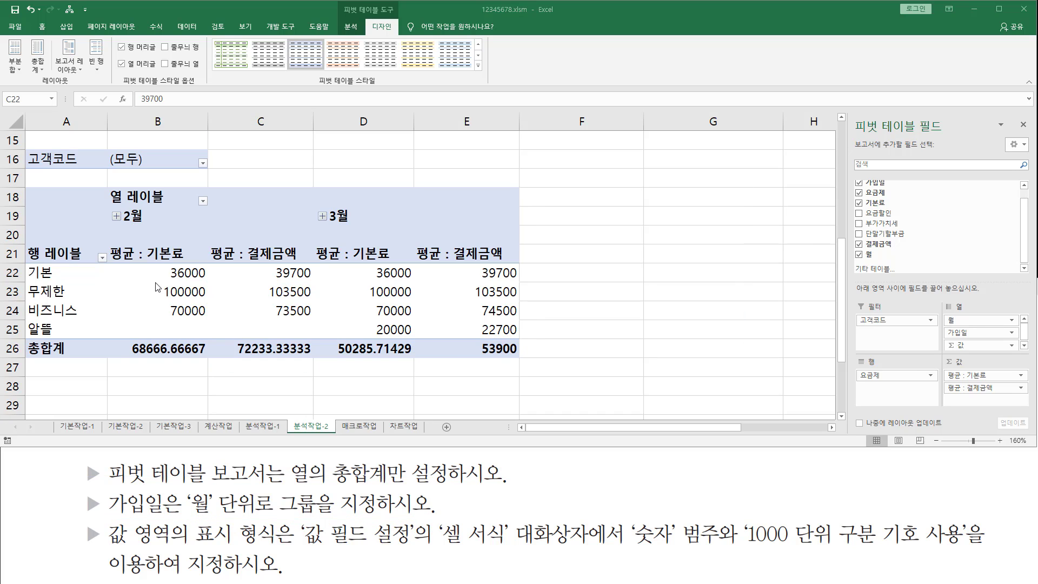
Group the pivot table's 가입일 column field by 월 only, deselecting the 일 unit
{"action": "left_click", "coordinate": [156, 220]}
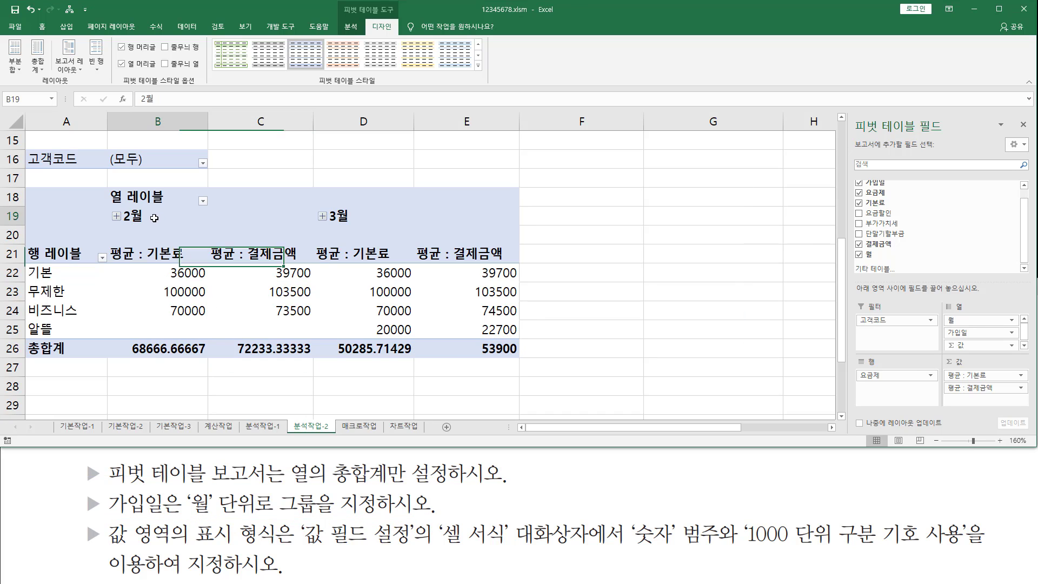
{"action": "left_click", "coordinate": [361, 216]}
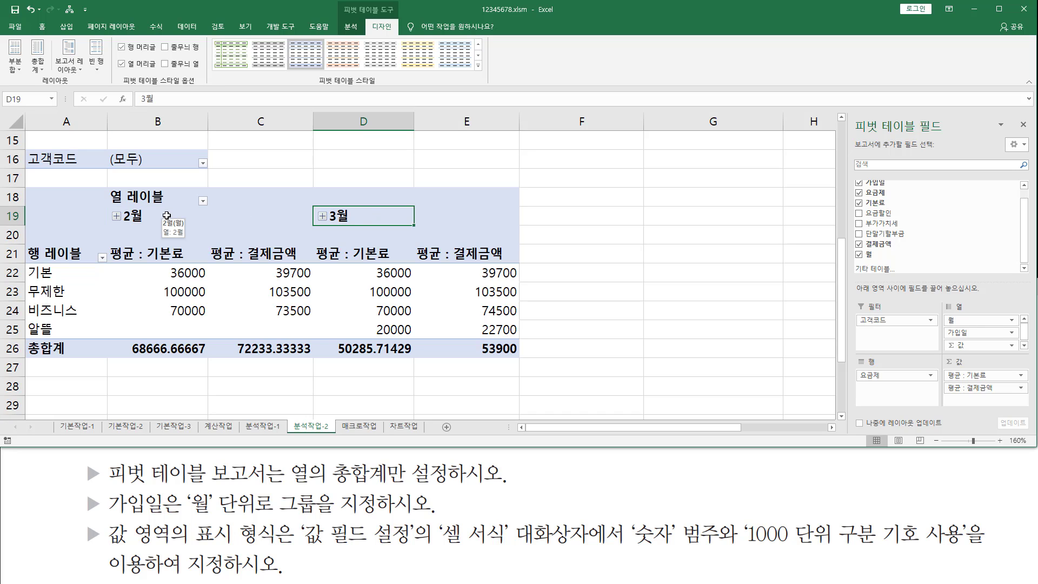
{"action": "left_click", "coordinate": [167, 216]}
{"action": "right_click", "coordinate": [167, 216]}
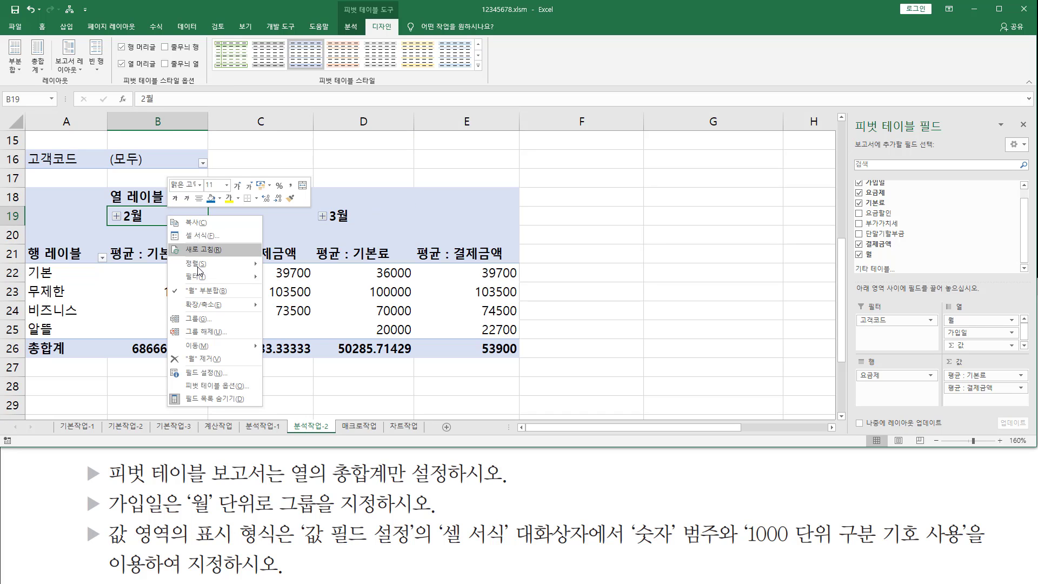
{"action": "left_click", "coordinate": [204, 319]}
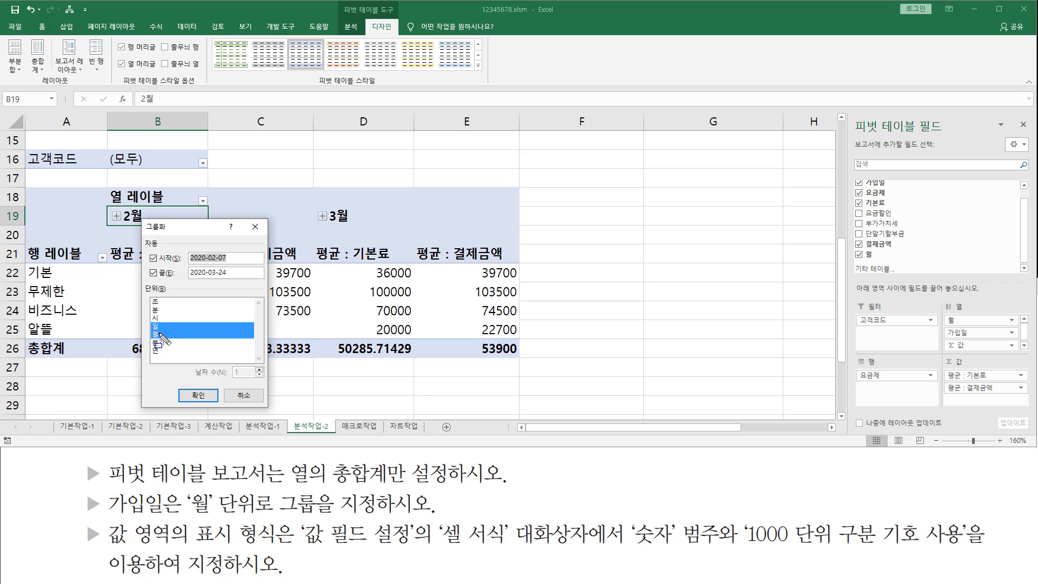
{"action": "key", "text": "Escape"}
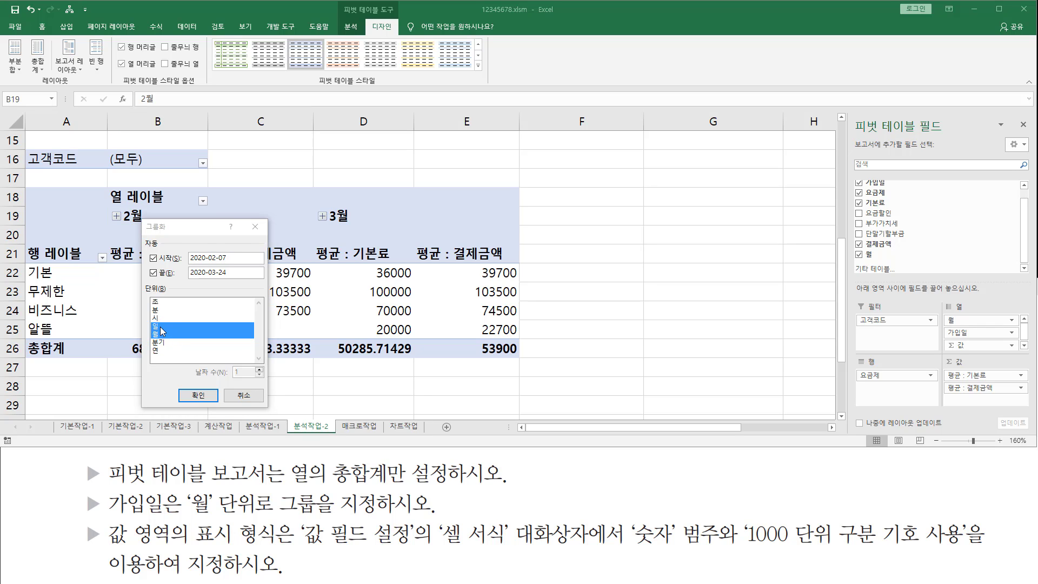
{"action": "left_click", "coordinate": [161, 327]}
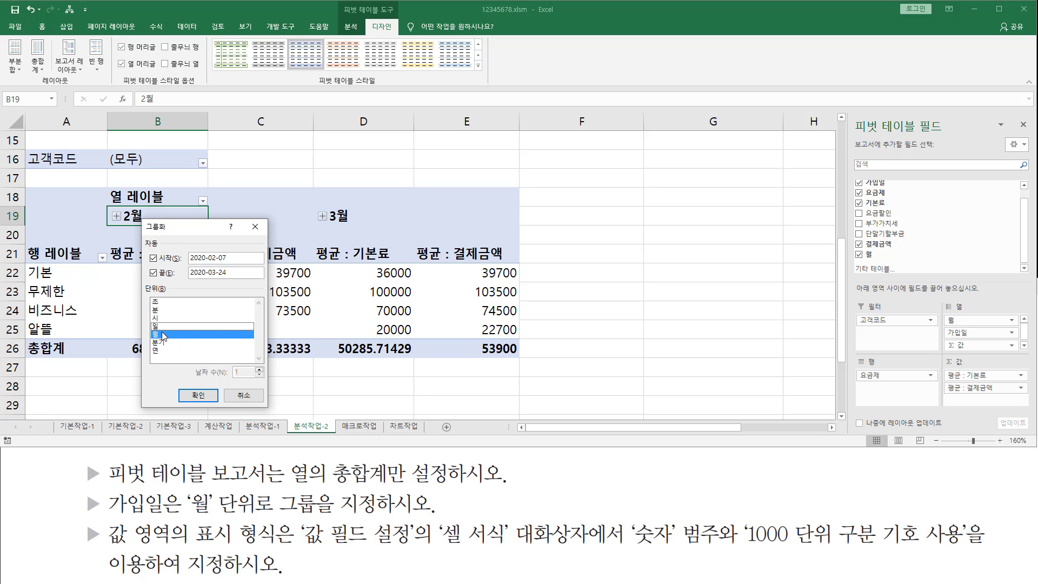
{"action": "left_click", "coordinate": [197, 396]}
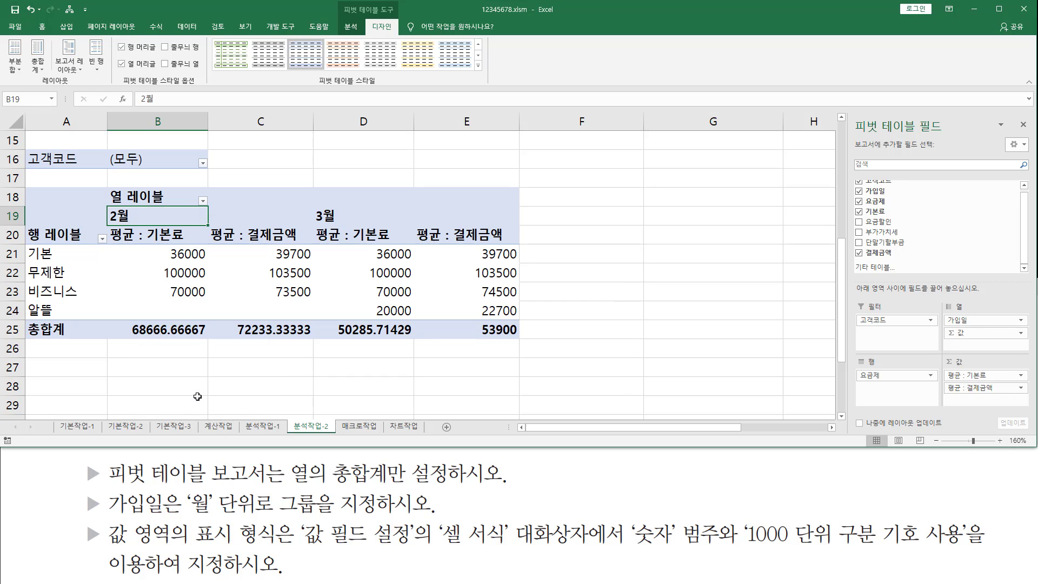
{"action": "key", "text": "ctrl+shift+d"}
{"action": "left_click_drag", "start_coordinate": [106, 547], "coordinate": [676, 552]}
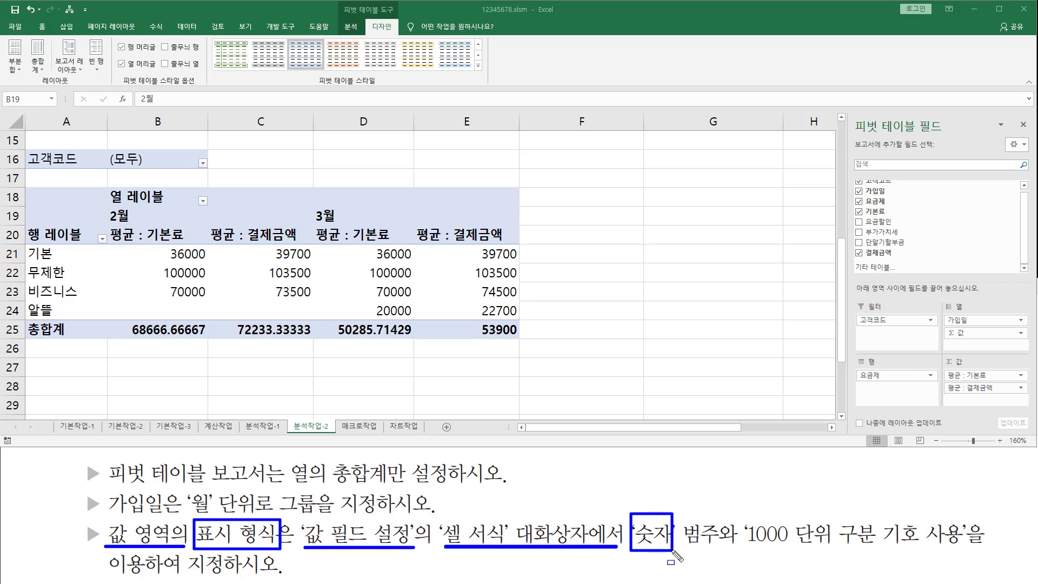
{"action": "left_click_drag", "start_coordinate": [739, 547], "coordinate": [961, 548]}
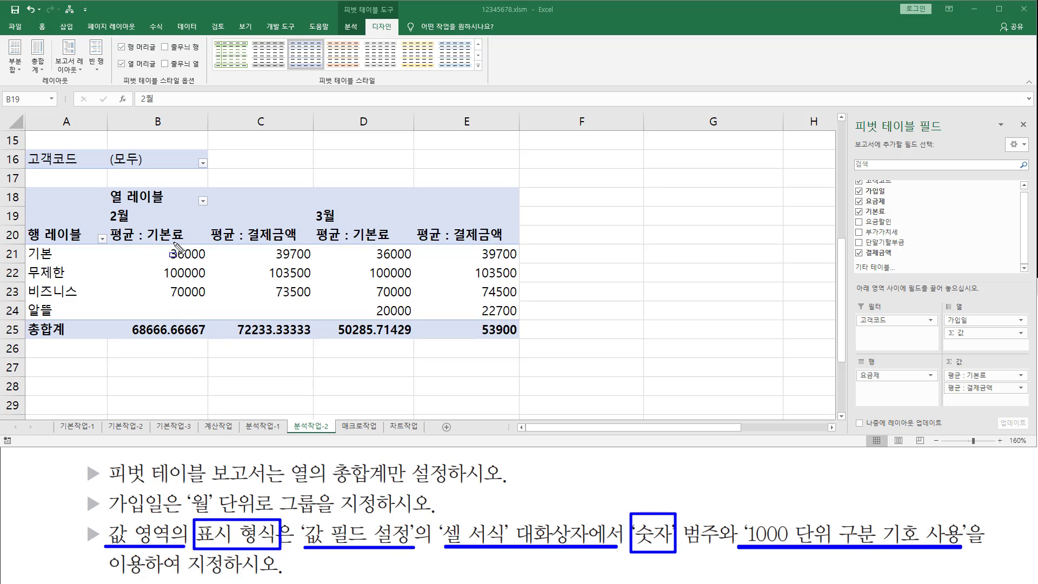
{"action": "key", "text": "Escape"}
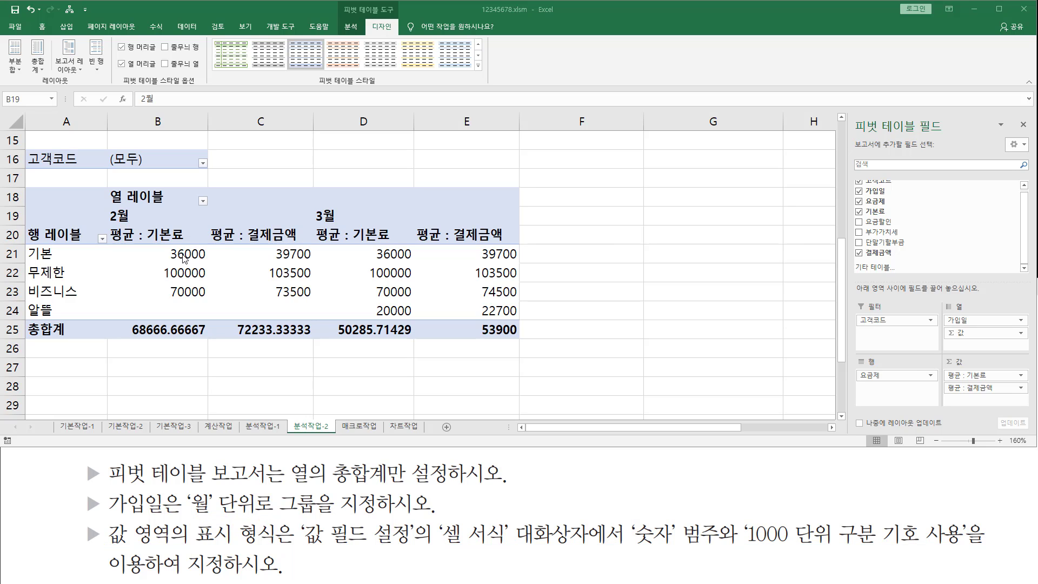
Format the pivot table's 기본료 averages through the value field settings as 숫자 with the 1000 단위 구분 기호
{"action": "left_click", "coordinate": [180, 259]}
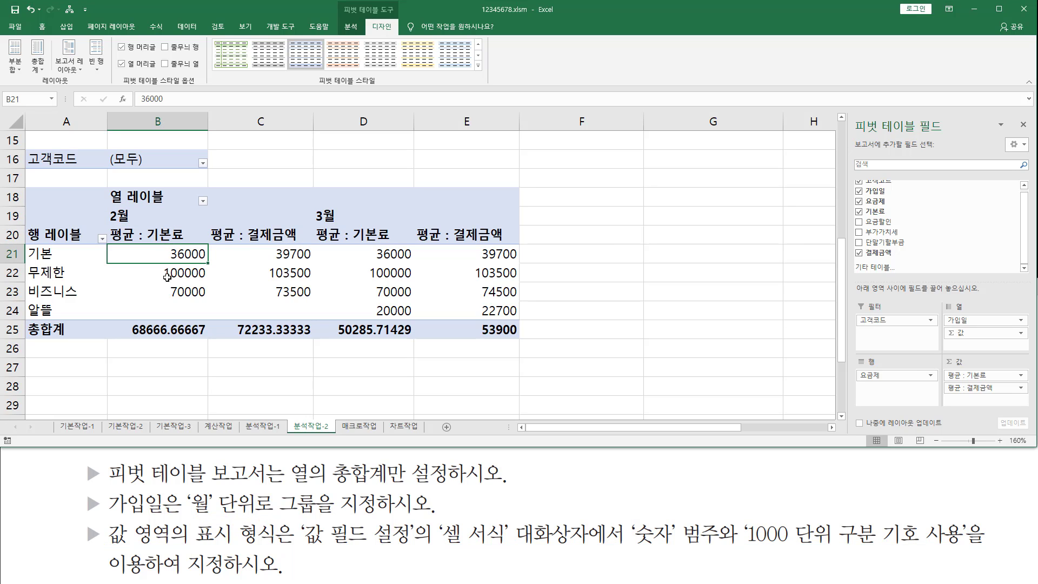
{"action": "left_click", "coordinate": [168, 291]}
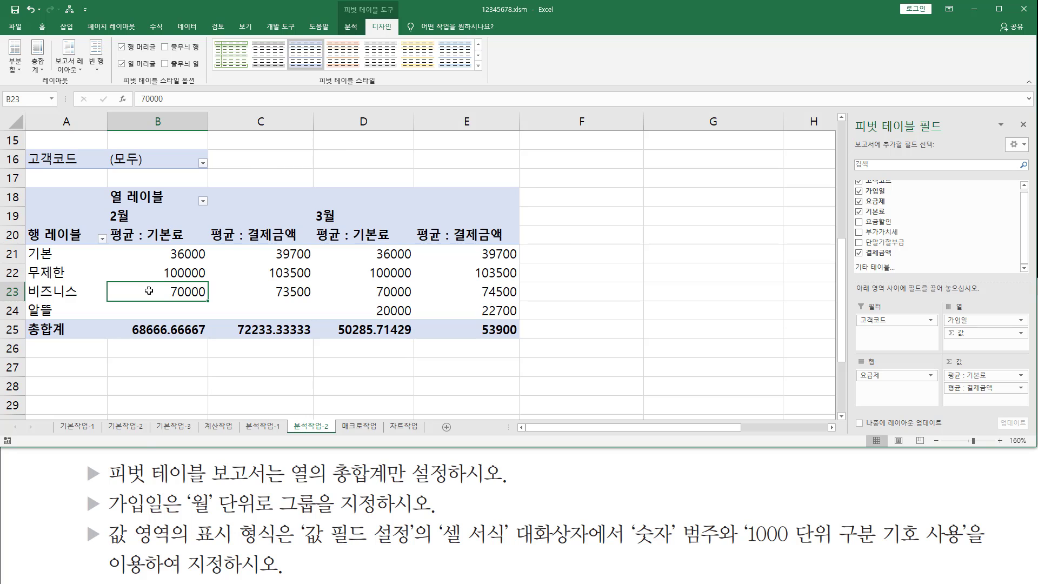
{"action": "right_click", "coordinate": [148, 291]}
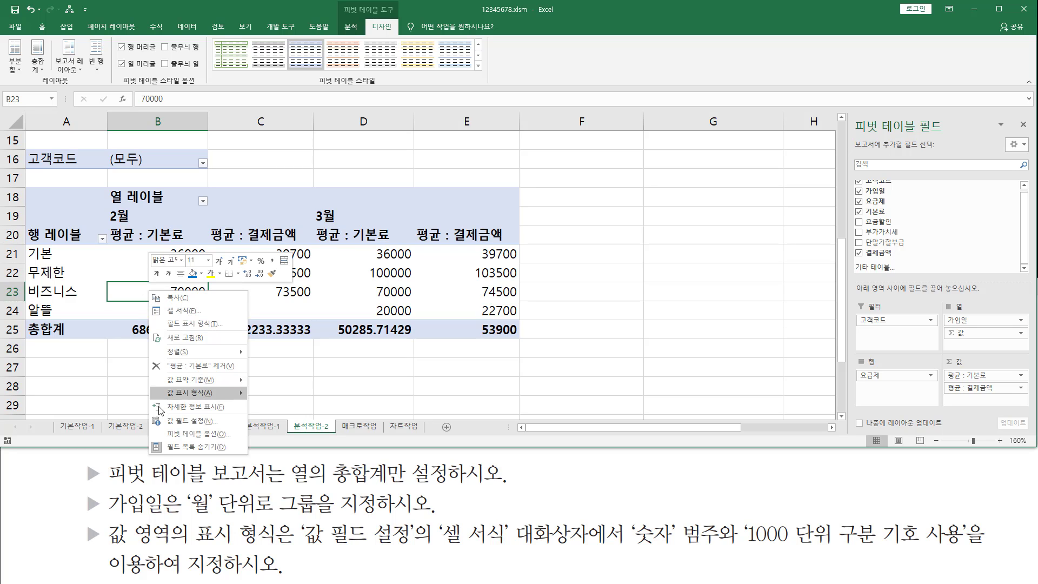
{"action": "left_click", "coordinate": [185, 427]}
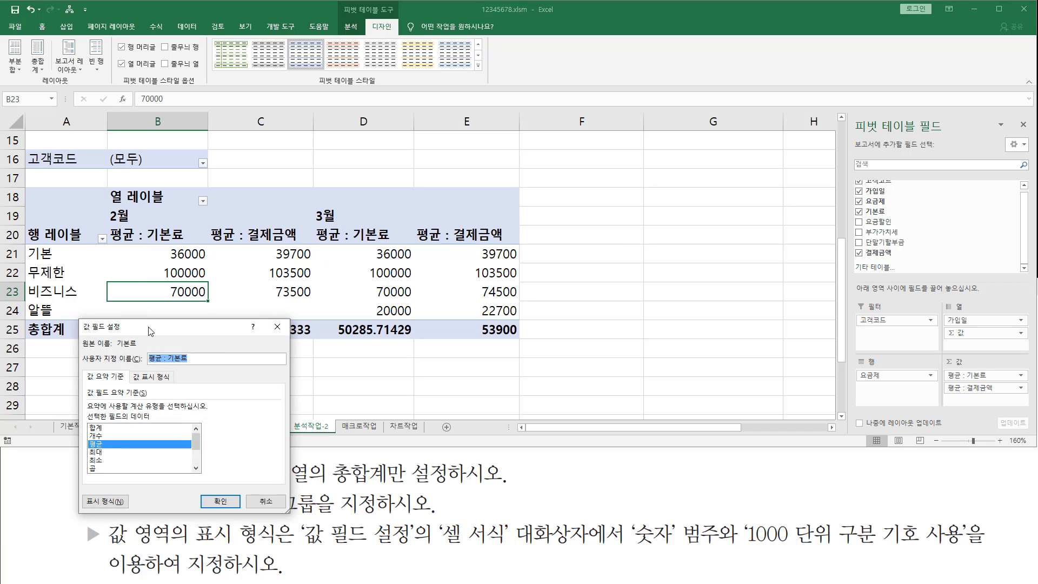
{"action": "left_click_drag", "start_coordinate": [150, 331], "coordinate": [141, 200]}
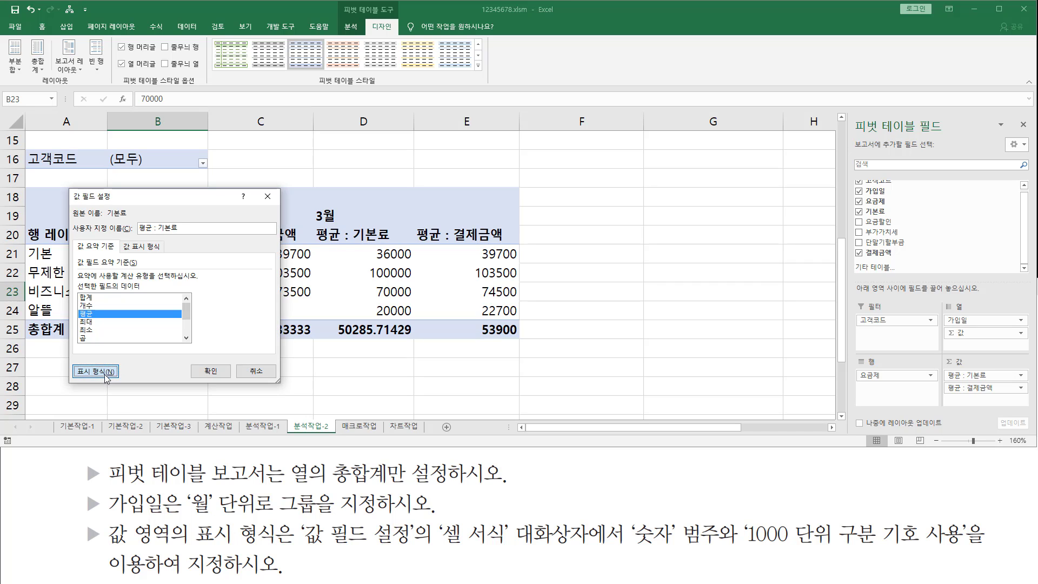
{"action": "left_click", "coordinate": [105, 372]}
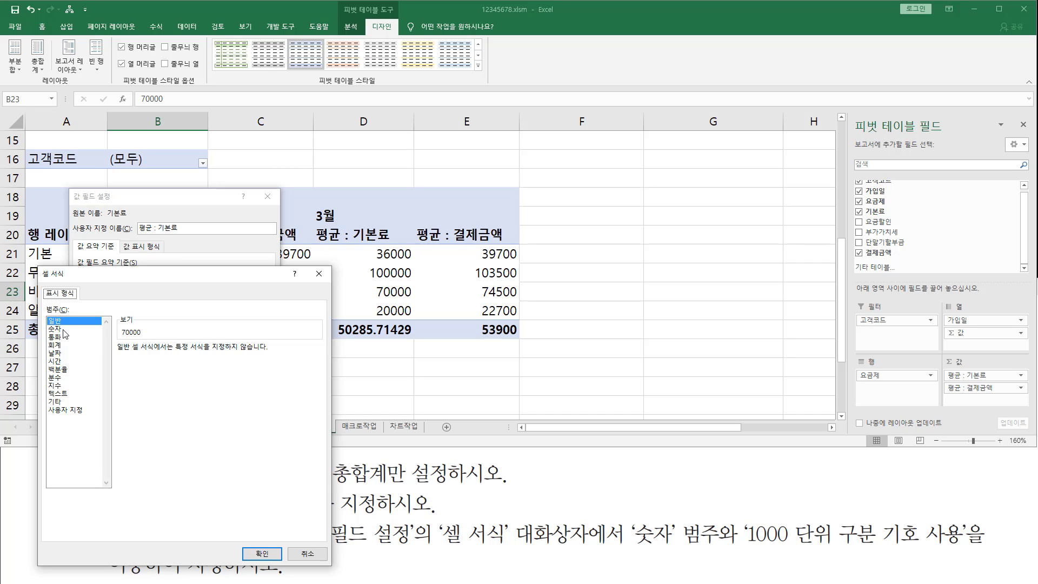
{"action": "left_click", "coordinate": [55, 329]}
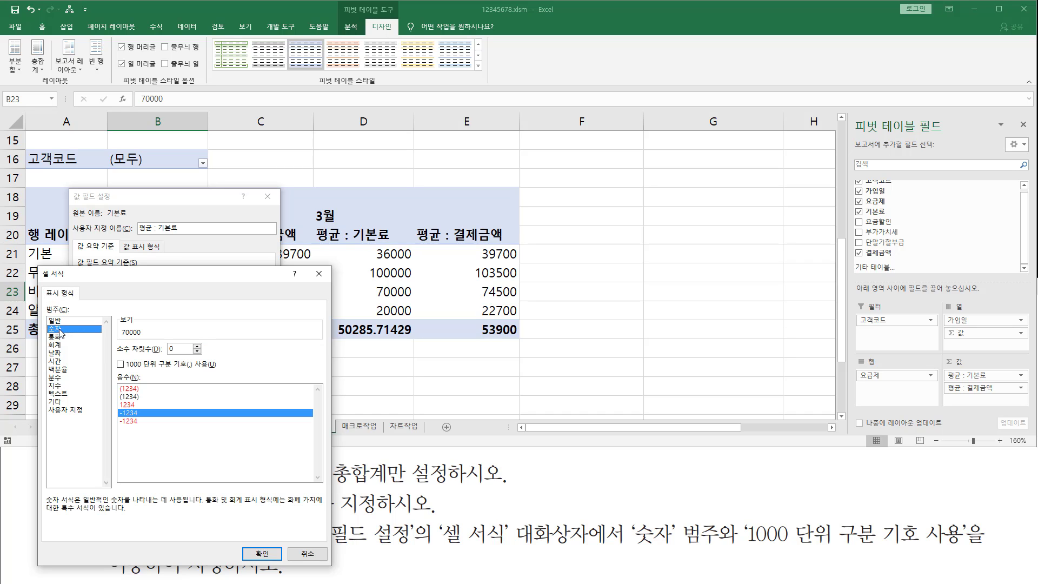
{"action": "left_click", "coordinate": [121, 365]}
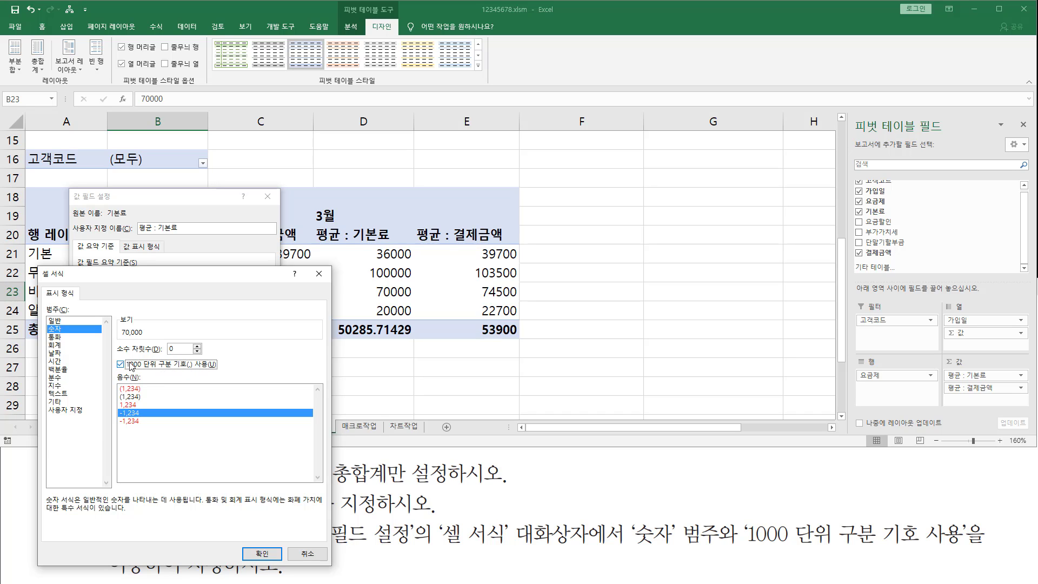
{"action": "left_click", "coordinate": [267, 554]}
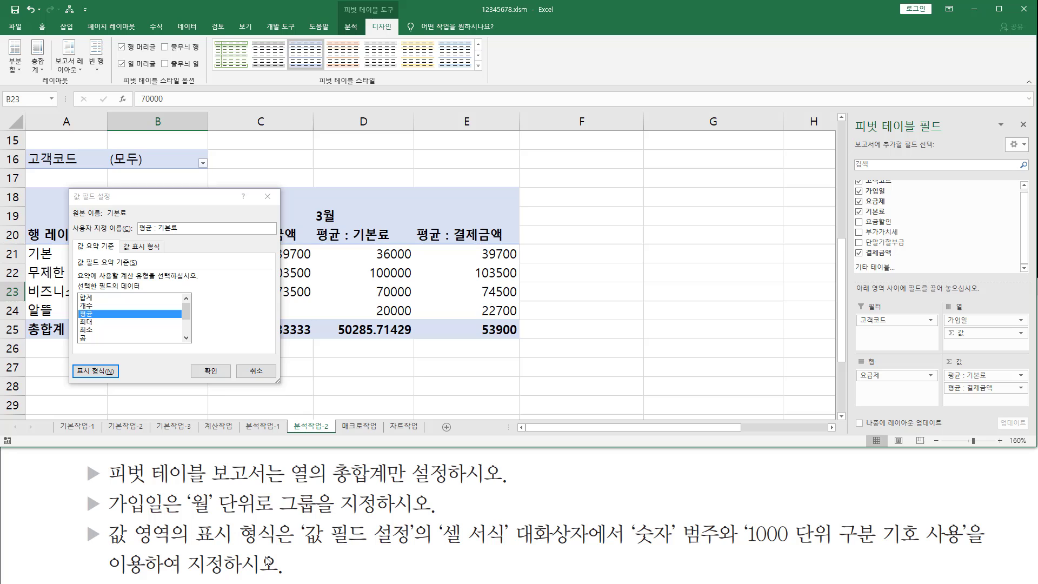
{"action": "left_click", "coordinate": [211, 372]}
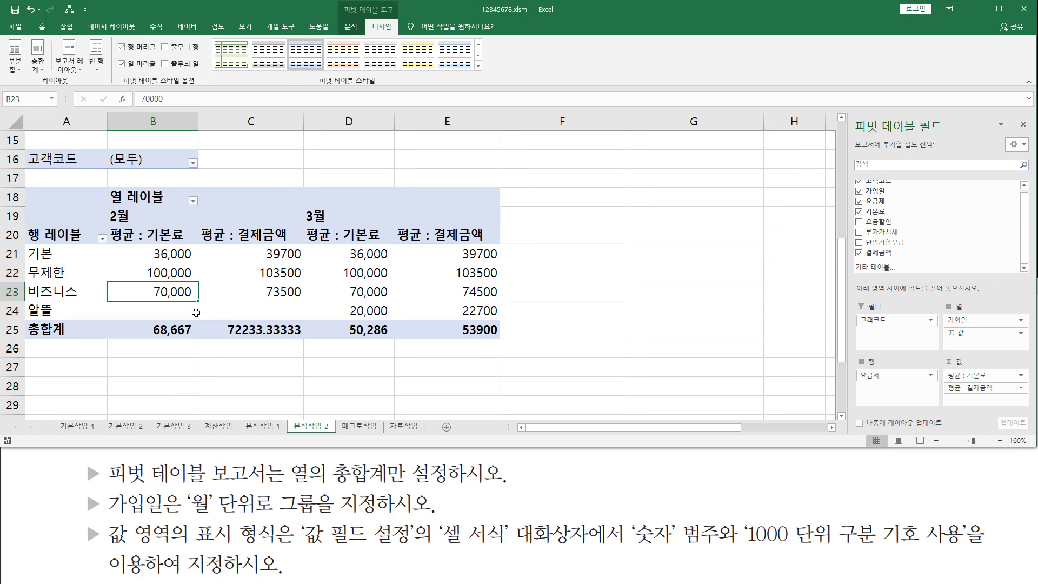
{"action": "left_click", "coordinate": [265, 271]}
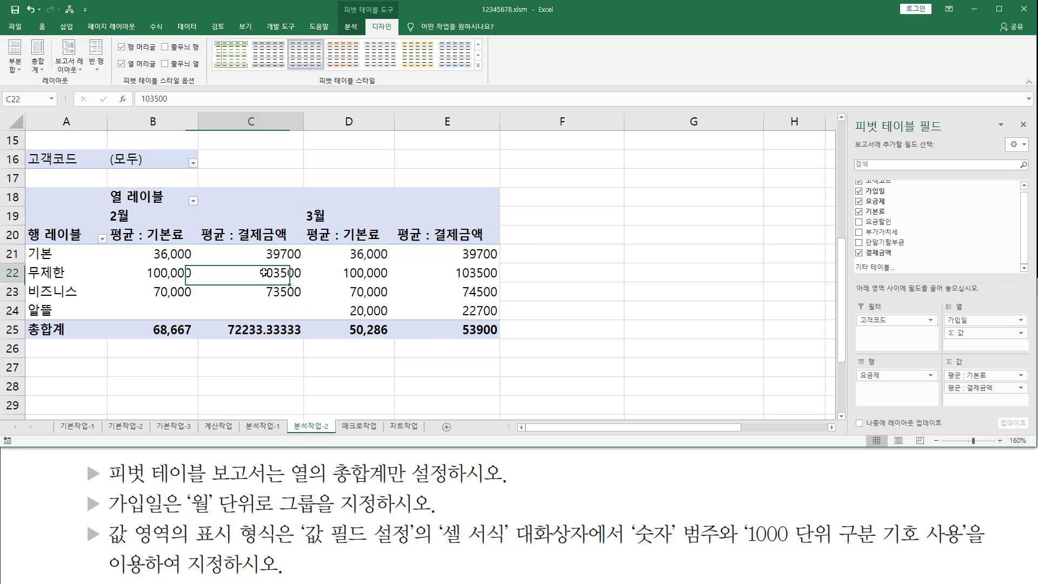
{"action": "right_click", "coordinate": [252, 270]}
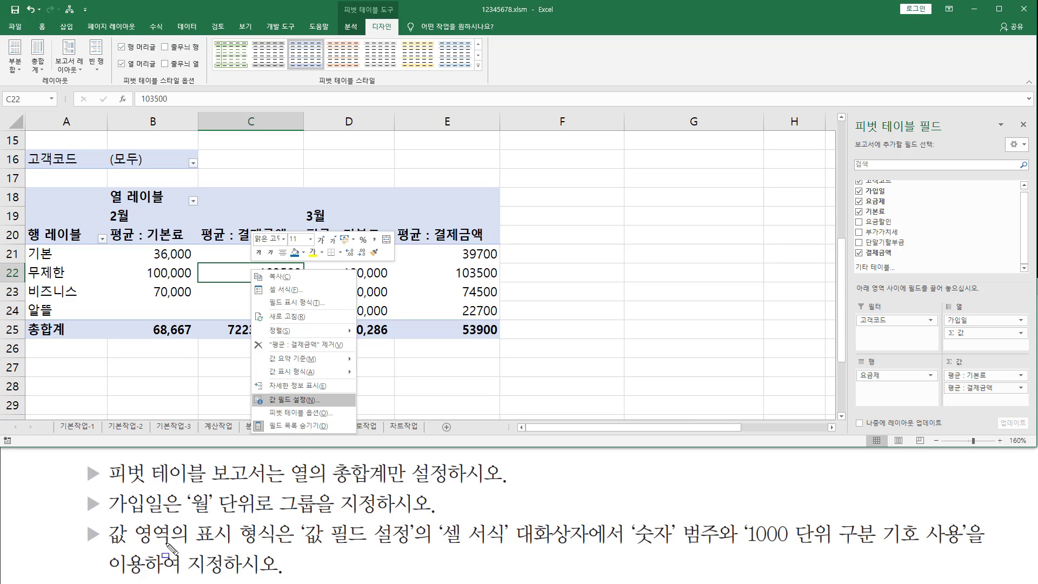
{"action": "left_click_drag", "start_coordinate": [101, 548], "coordinate": [421, 552]}
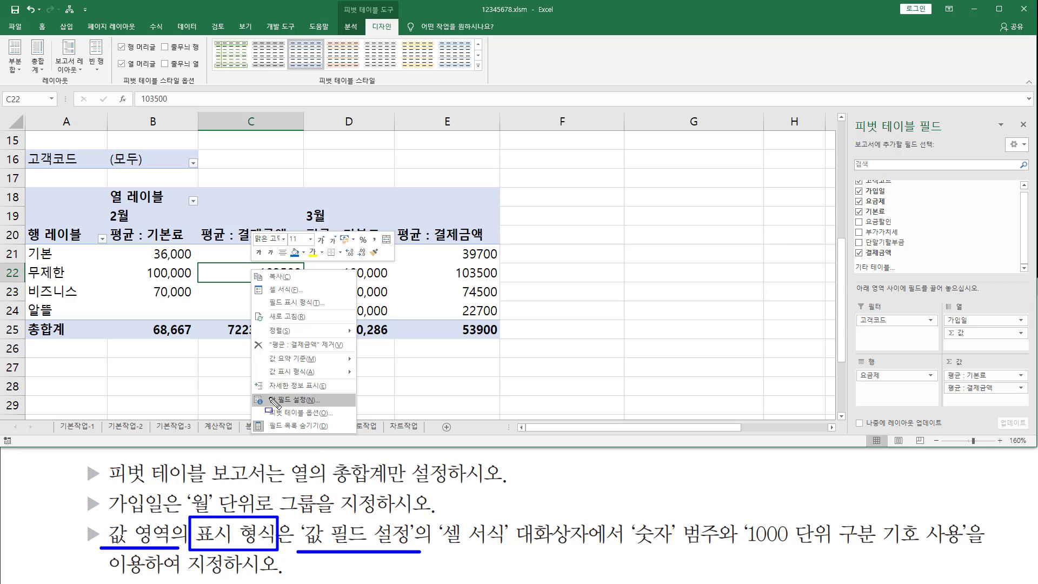
{"action": "mouse_move", "coordinate": [261, 394]}
{"action": "left_mouse_down"}
{"action": "mouse_move", "coordinate": [319, 394]}
{"action": "mouse_move", "coordinate": [319, 409]}
{"action": "left_mouse_up"}
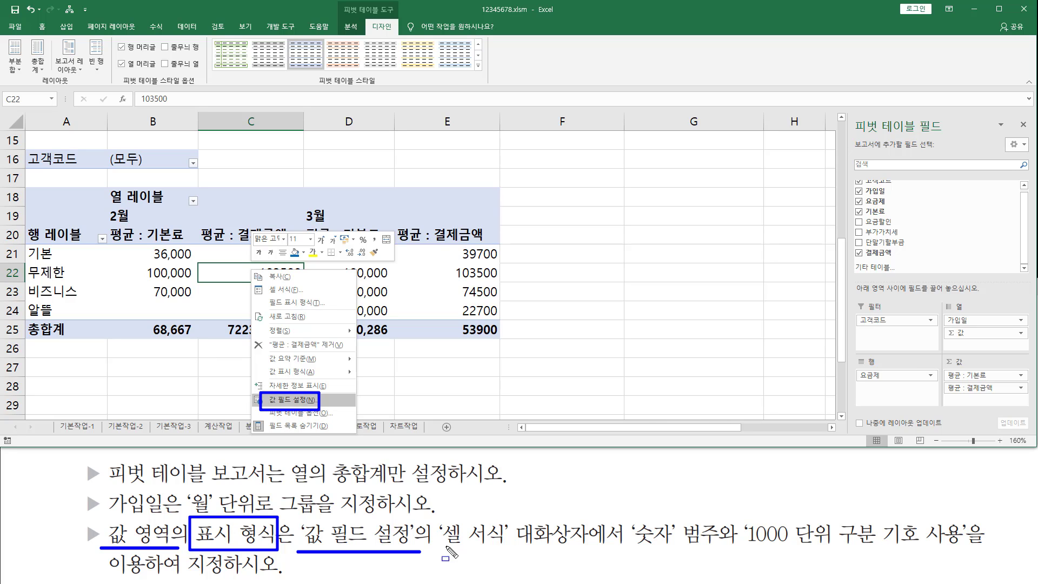
{"action": "left_click_drag", "start_coordinate": [445, 547], "coordinate": [962, 549]}
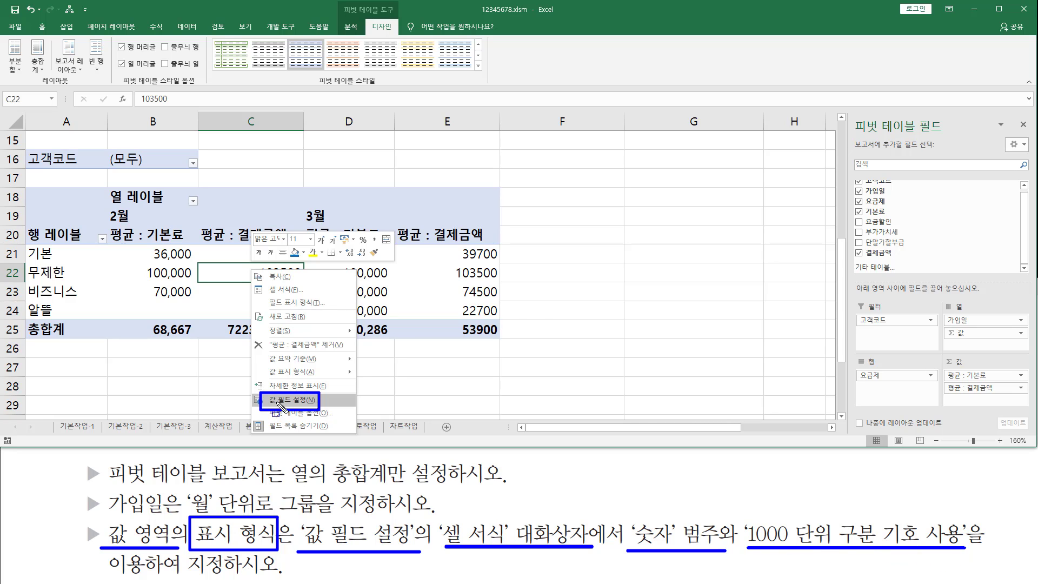
{"action": "key", "text": "Escape"}
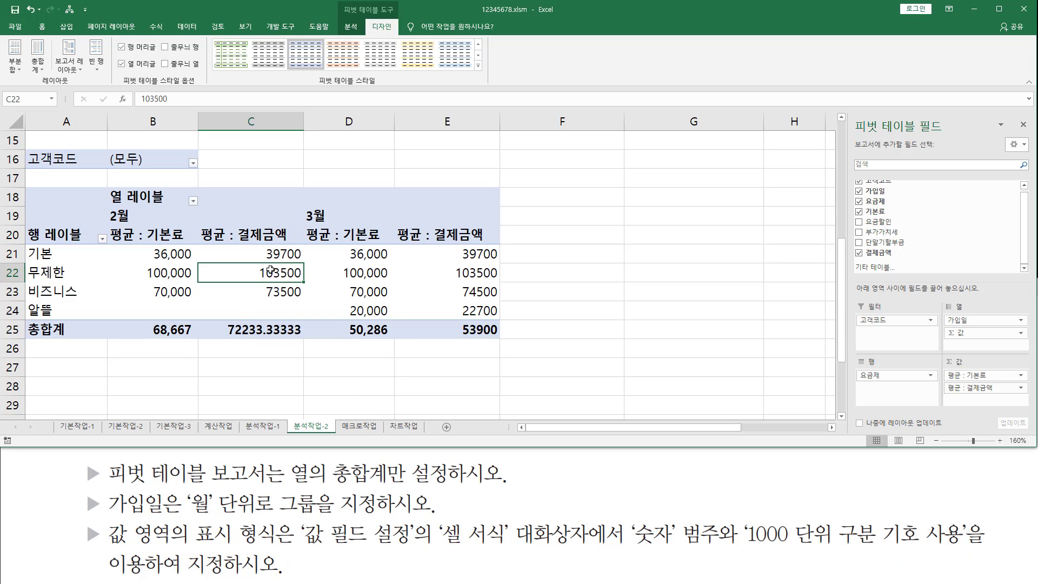
Format the pivot table's 결제금액 averages through the value field settings as 숫자 with the 1000 단위 구분 기호
{"action": "right_click", "coordinate": [260, 271]}
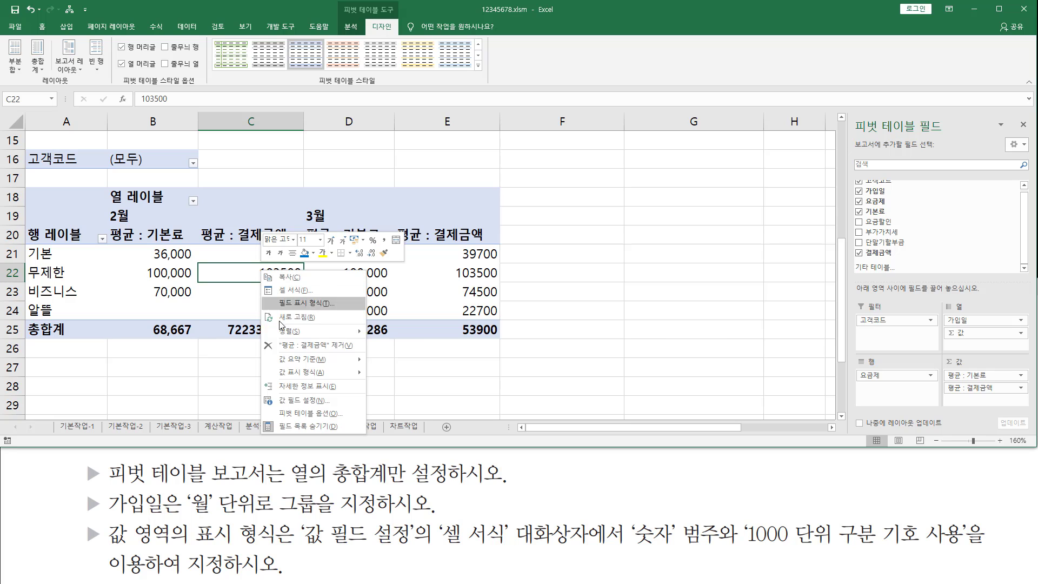
{"action": "left_click", "coordinate": [303, 403]}
{"action": "left_click_drag", "start_coordinate": [280, 306], "coordinate": [282, 229]}
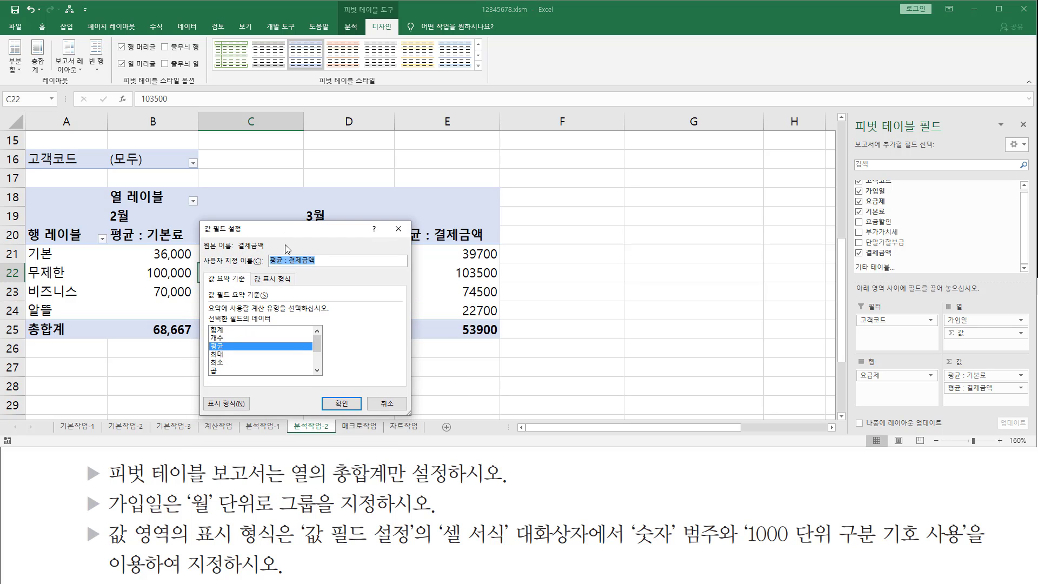
{"action": "left_click_drag", "start_coordinate": [196, 541], "coordinate": [278, 543]}
{"action": "mouse_move", "coordinate": [204, 393]}
{"action": "left_mouse_down"}
{"action": "mouse_move", "coordinate": [222, 413]}
{"action": "mouse_move", "coordinate": [259, 410]}
{"action": "left_mouse_up"}
{"action": "left_click", "coordinate": [252, 401]}
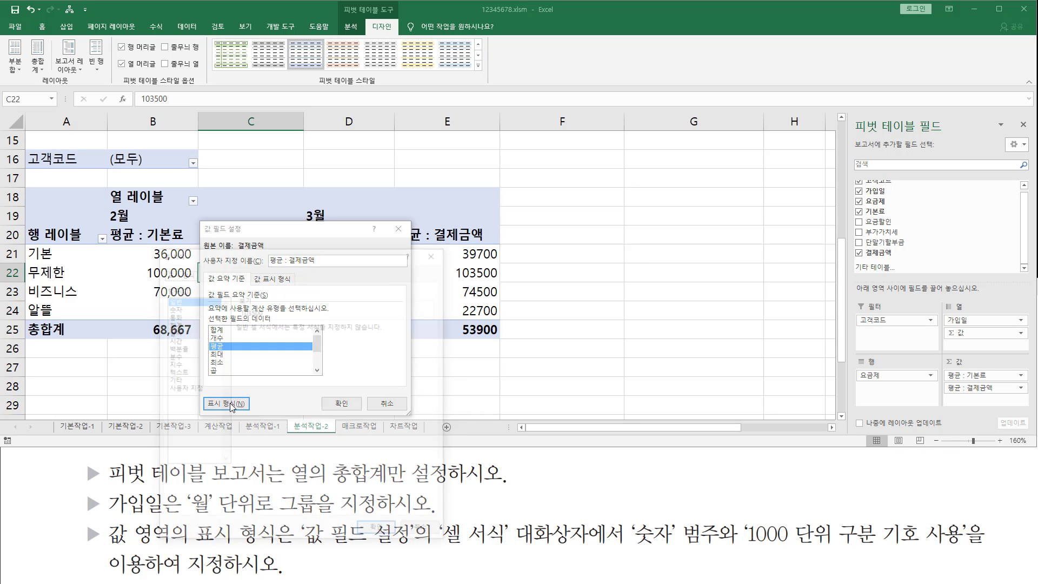
{"action": "left_click_drag", "start_coordinate": [245, 251], "coordinate": [253, 177]}
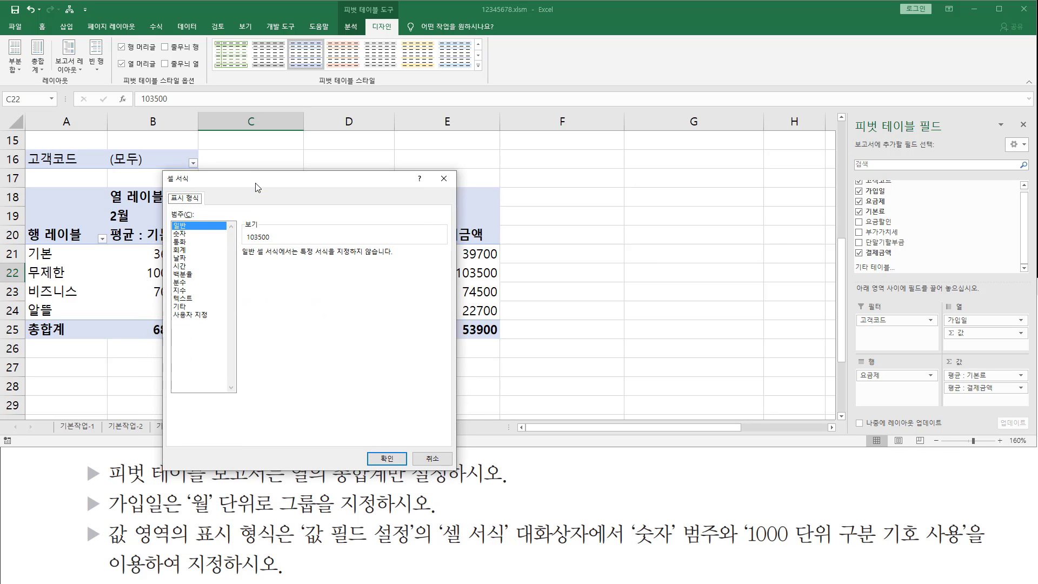
{"action": "left_click_drag", "start_coordinate": [167, 185], "coordinate": [194, 184]}
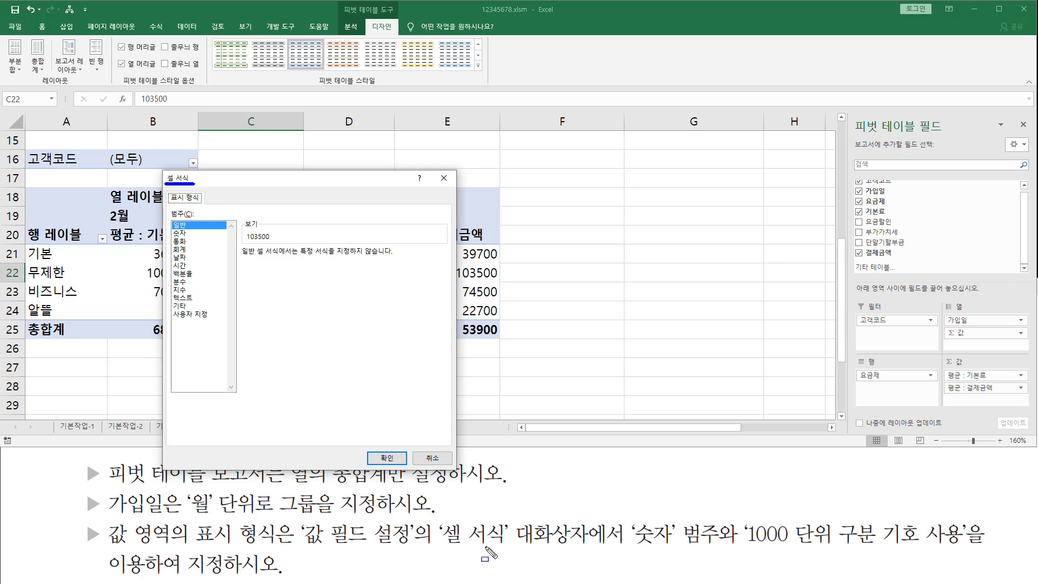
{"action": "left_click_drag", "start_coordinate": [440, 545], "coordinate": [592, 544]}
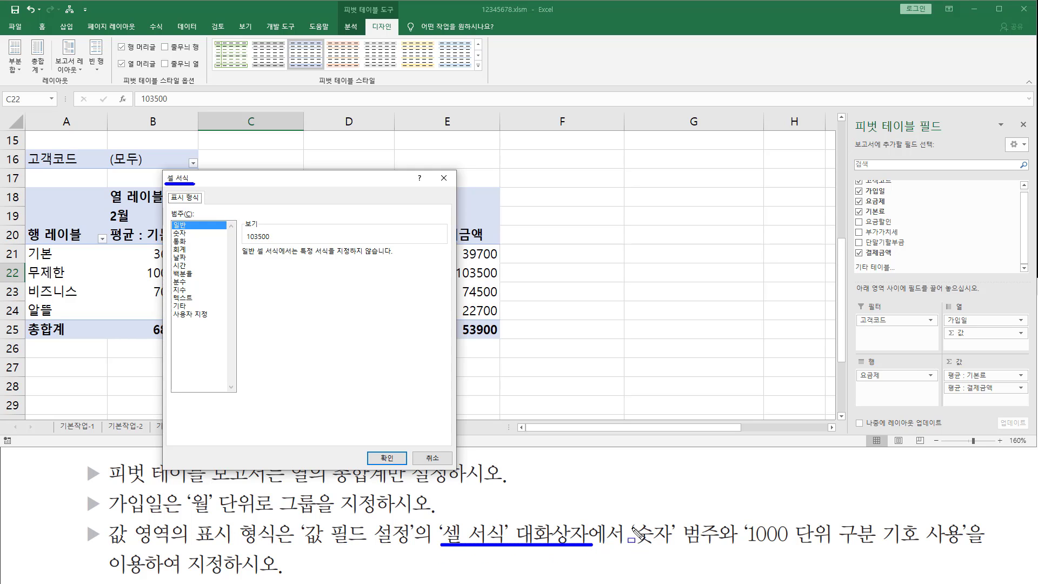
{"action": "left_click_drag", "start_coordinate": [629, 515], "coordinate": [685, 547]}
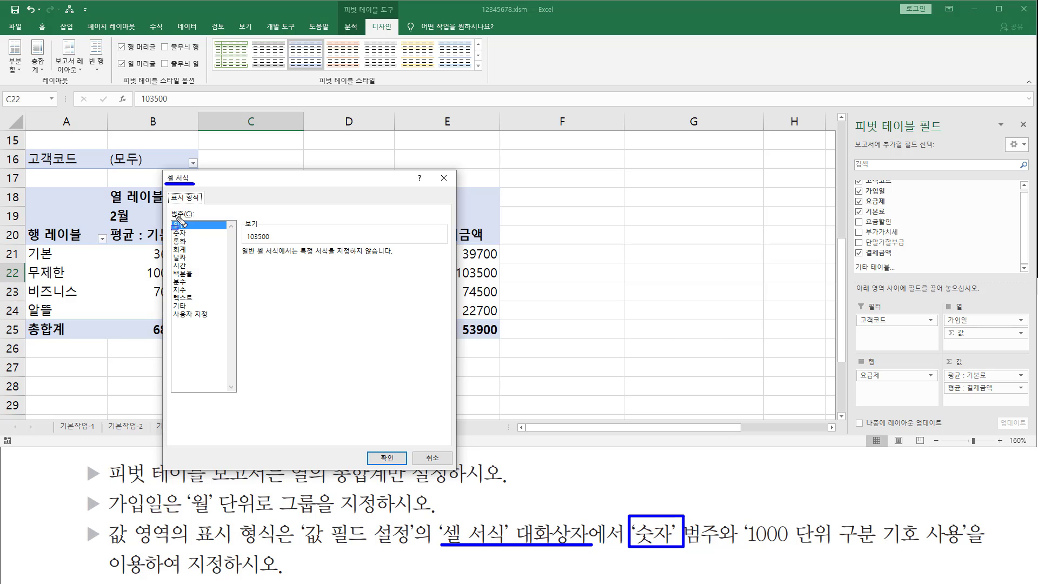
{"action": "mouse_move", "coordinate": [169, 208]}
{"action": "left_mouse_down"}
{"action": "mouse_move", "coordinate": [195, 222]}
{"action": "mouse_move", "coordinate": [170, 223]}
{"action": "mouse_move", "coordinate": [188, 238]}
{"action": "left_mouse_up"}
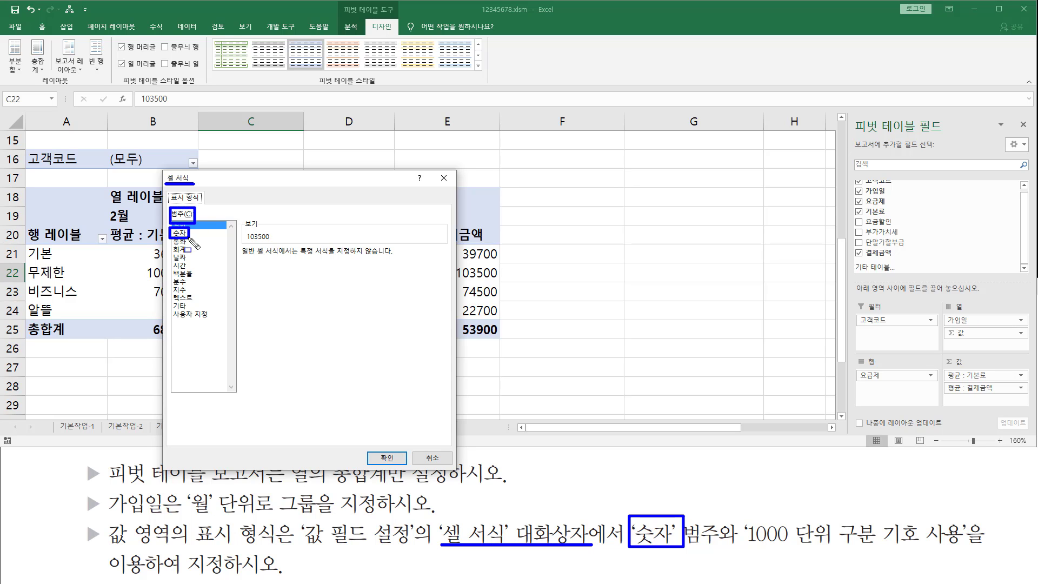
{"action": "key", "text": "Escape"}
{"action": "left_click", "coordinate": [182, 234]}
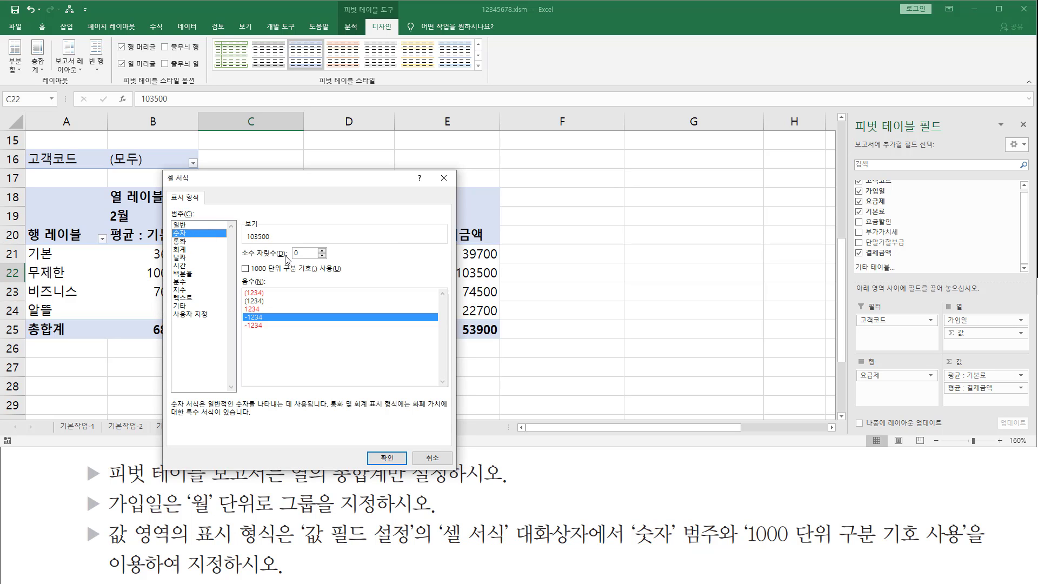
{"action": "left_click_drag", "start_coordinate": [232, 260], "coordinate": [357, 275]}
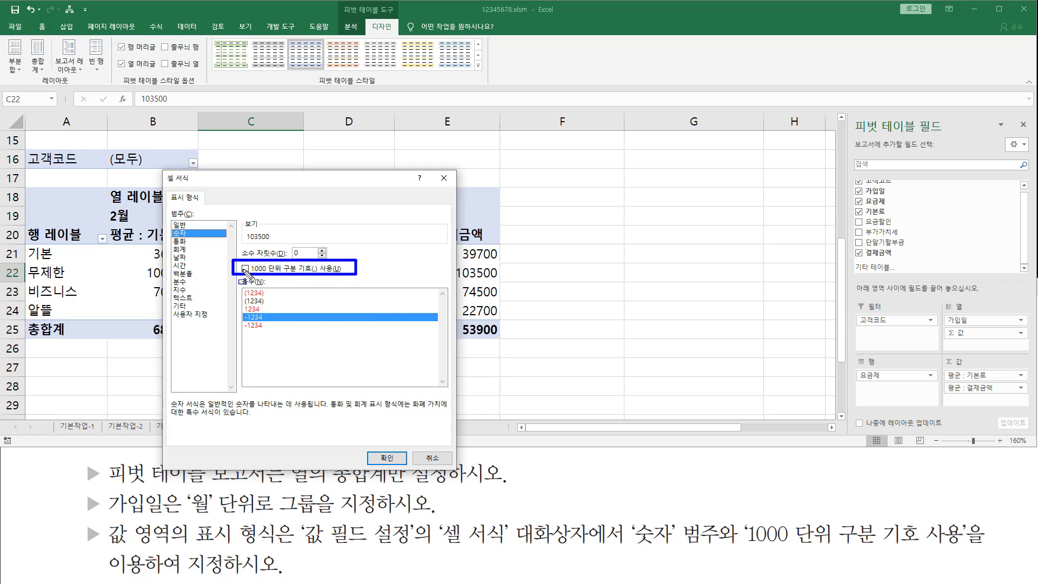
{"action": "left_click", "coordinate": [246, 268]}
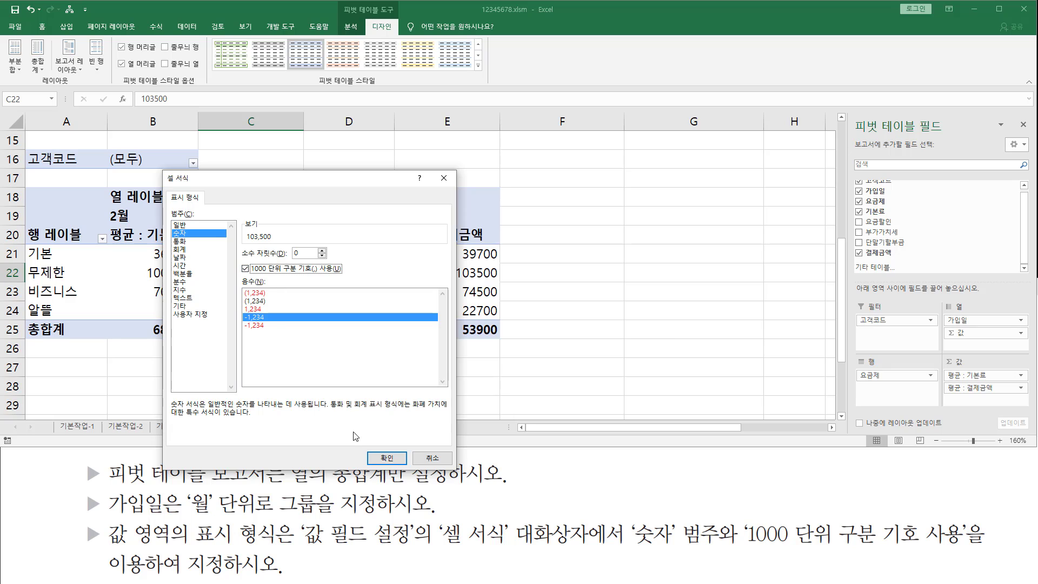
{"action": "left_click", "coordinate": [385, 458]}
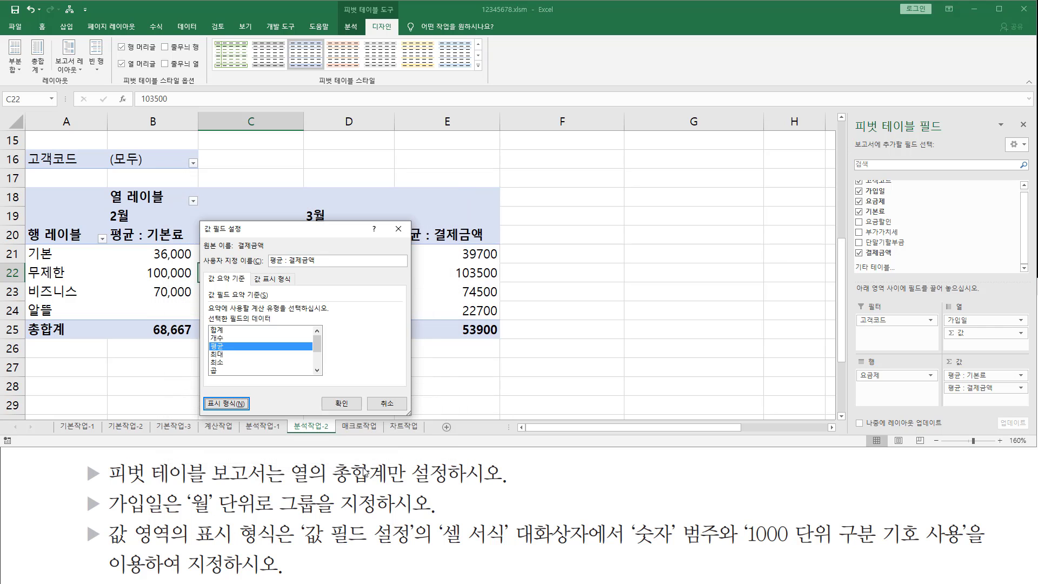
{"action": "left_click", "coordinate": [344, 403]}
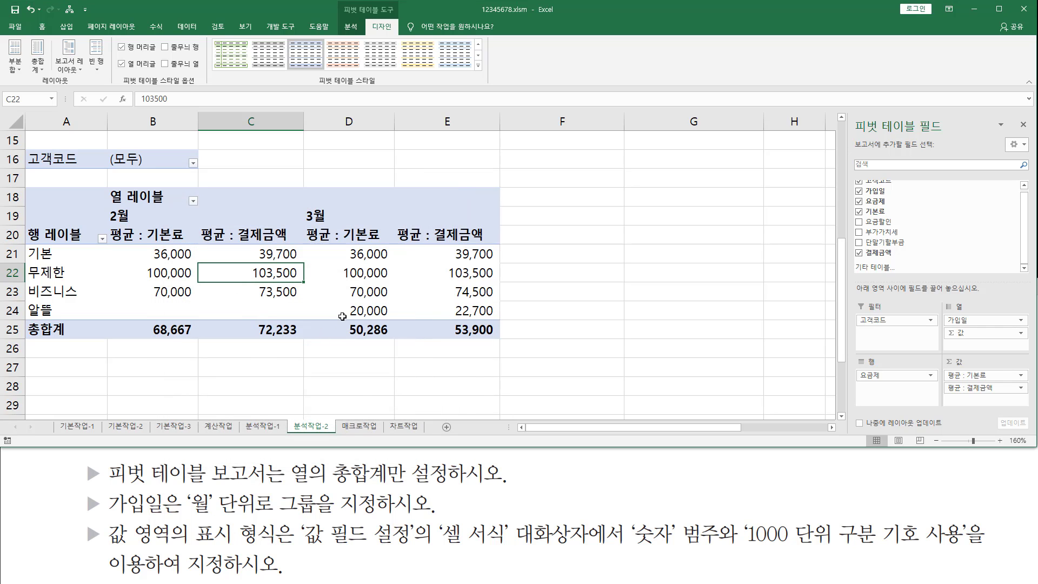
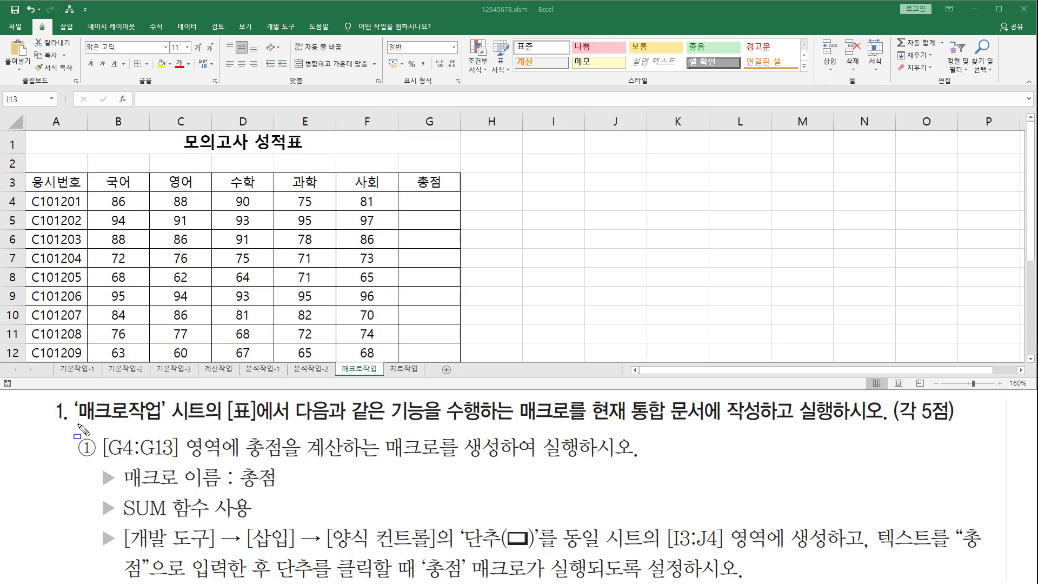
Review the 매크로작업 task instructions for the 총점 macro, covering its G4:G13 target range, SUM function and I3:J4 button
{"action": "left_click_drag", "start_coordinate": [76, 422], "coordinate": [211, 423]}
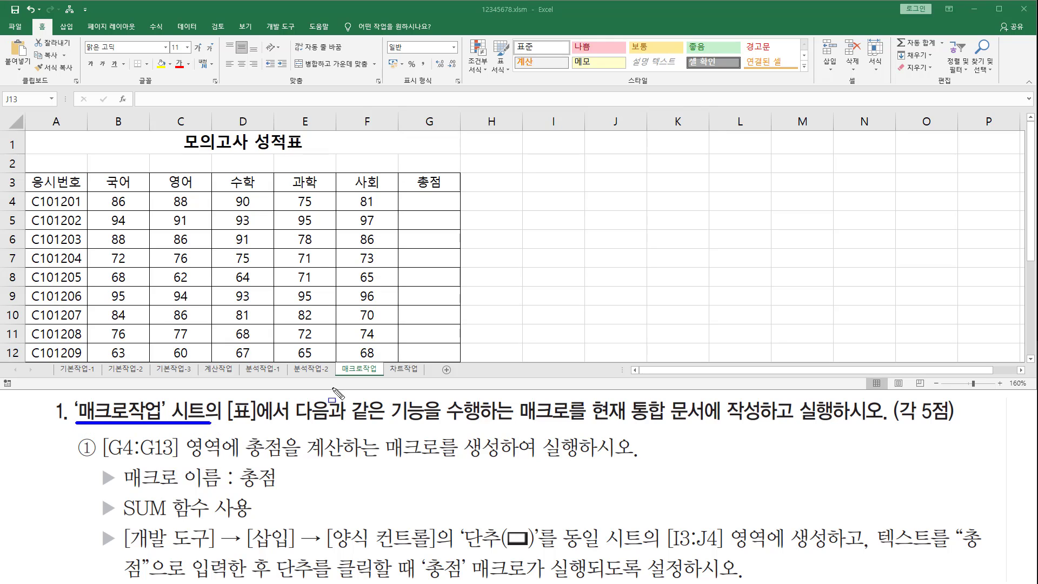
{"action": "left_click_drag", "start_coordinate": [336, 361], "coordinate": [384, 373]}
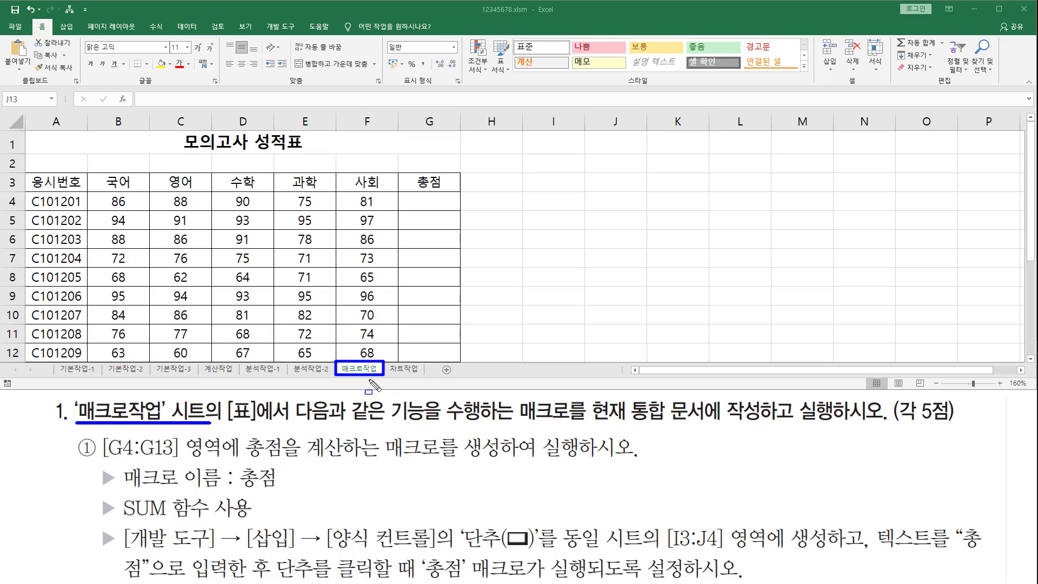
{"action": "left_click_drag", "start_coordinate": [229, 424], "coordinate": [513, 425]}
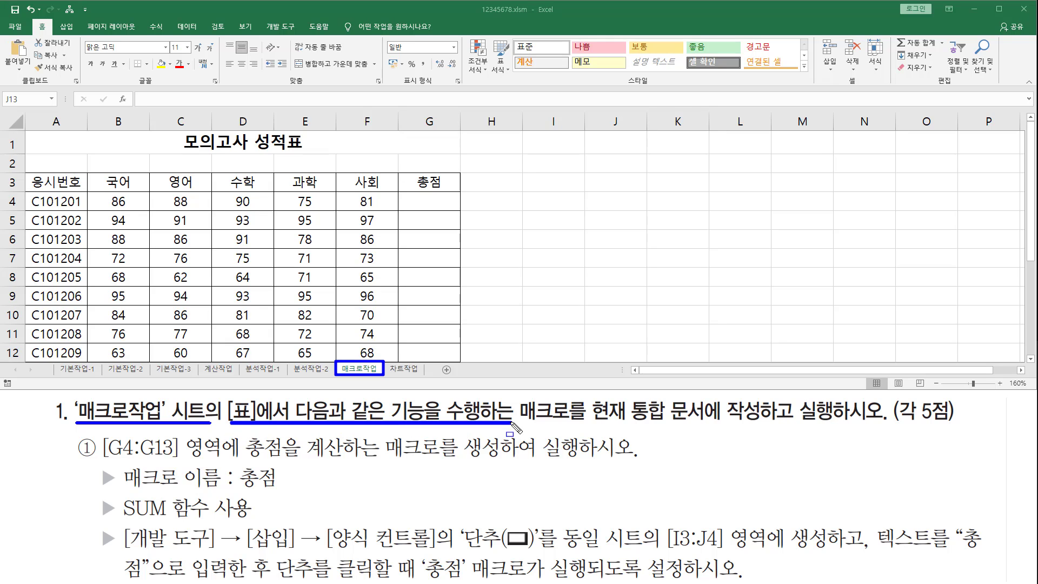
{"action": "left_click_drag", "start_coordinate": [585, 425], "coordinate": [845, 425]}
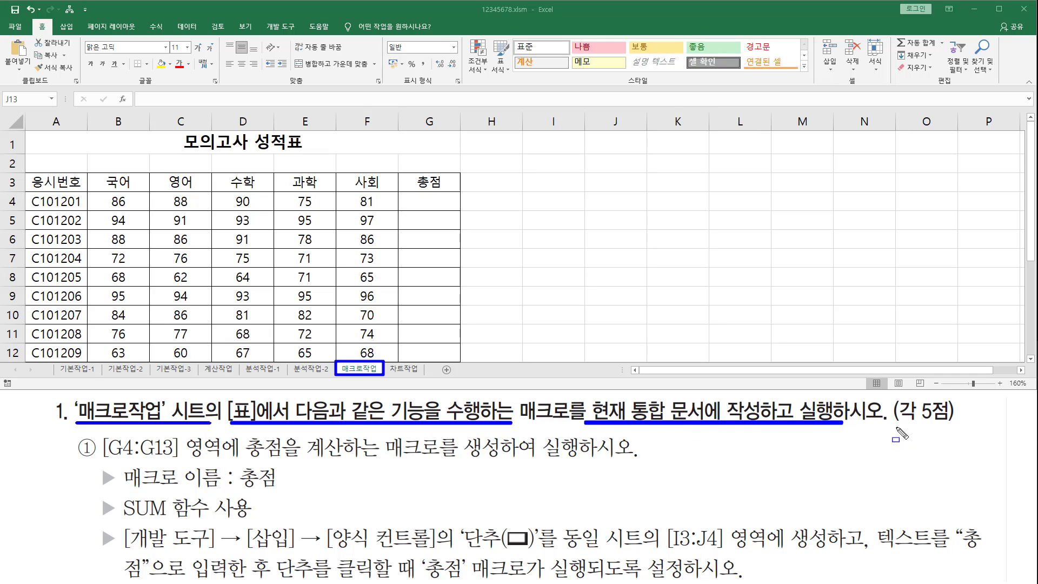
{"action": "left_click_drag", "start_coordinate": [896, 424], "coordinate": [963, 424]}
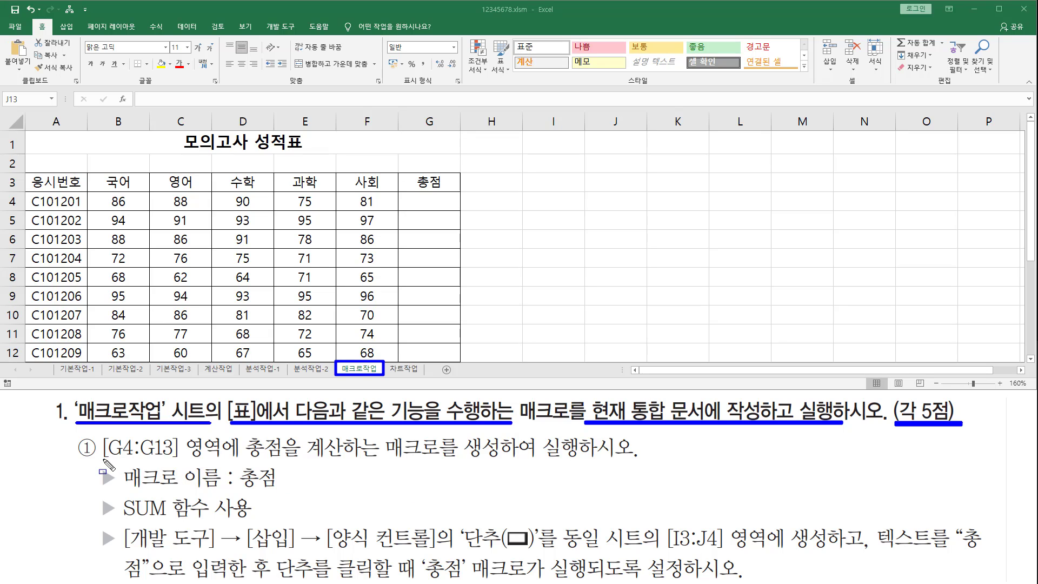
{"action": "left_click_drag", "start_coordinate": [103, 458], "coordinate": [632, 460]}
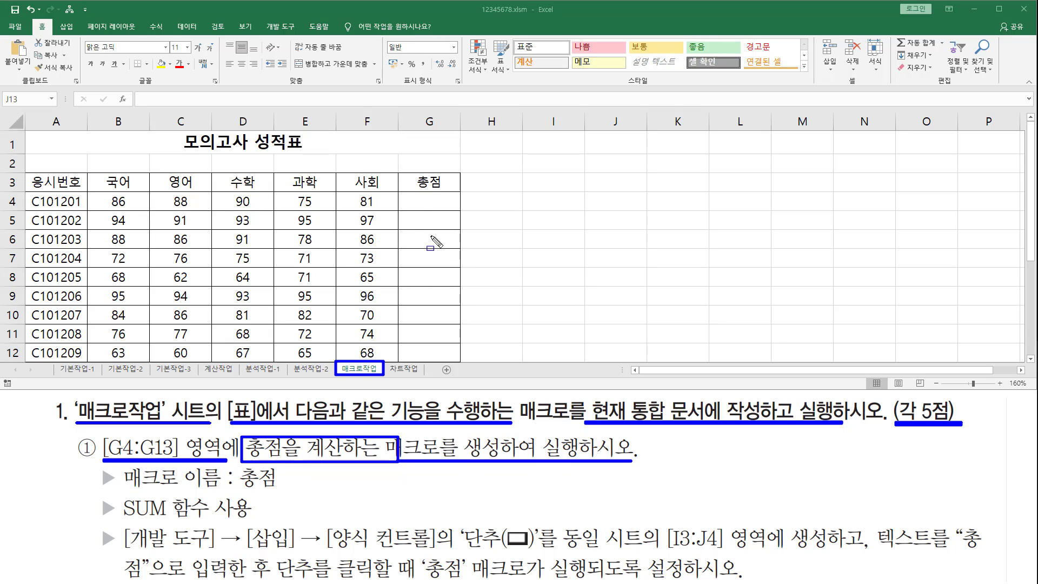
{"action": "left_click_drag", "start_coordinate": [403, 201], "coordinate": [461, 369]}
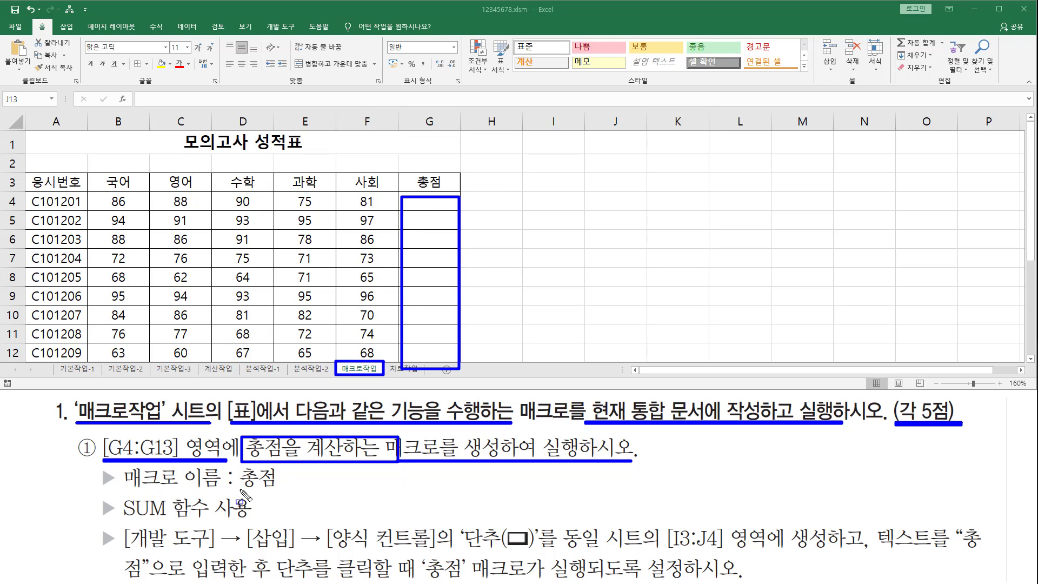
{"action": "left_click_drag", "start_coordinate": [239, 489], "coordinate": [281, 491]}
{"action": "left_click_drag", "start_coordinate": [124, 521], "coordinate": [247, 522]}
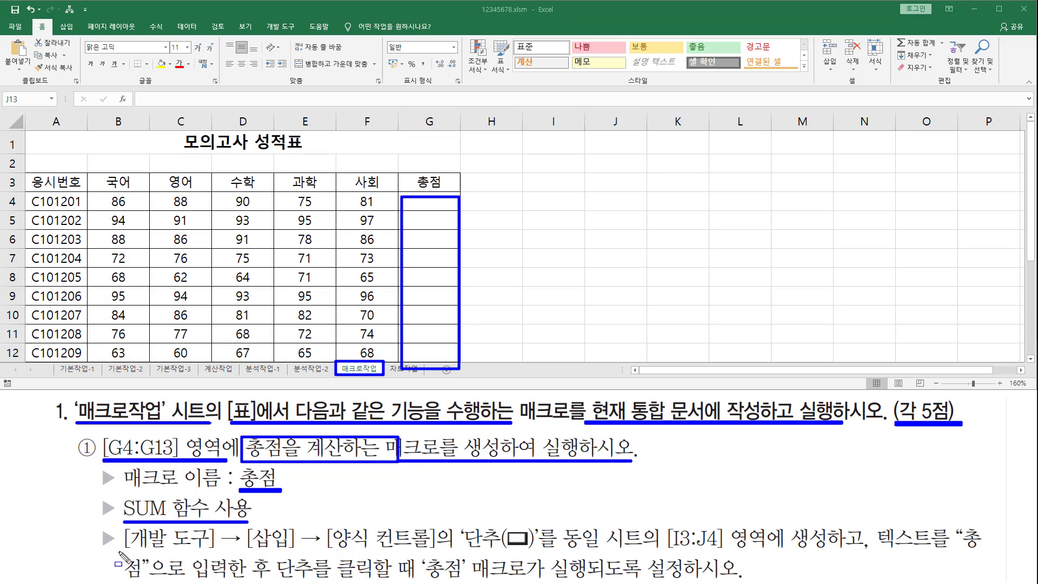
{"action": "left_click_drag", "start_coordinate": [117, 551], "coordinate": [539, 553]}
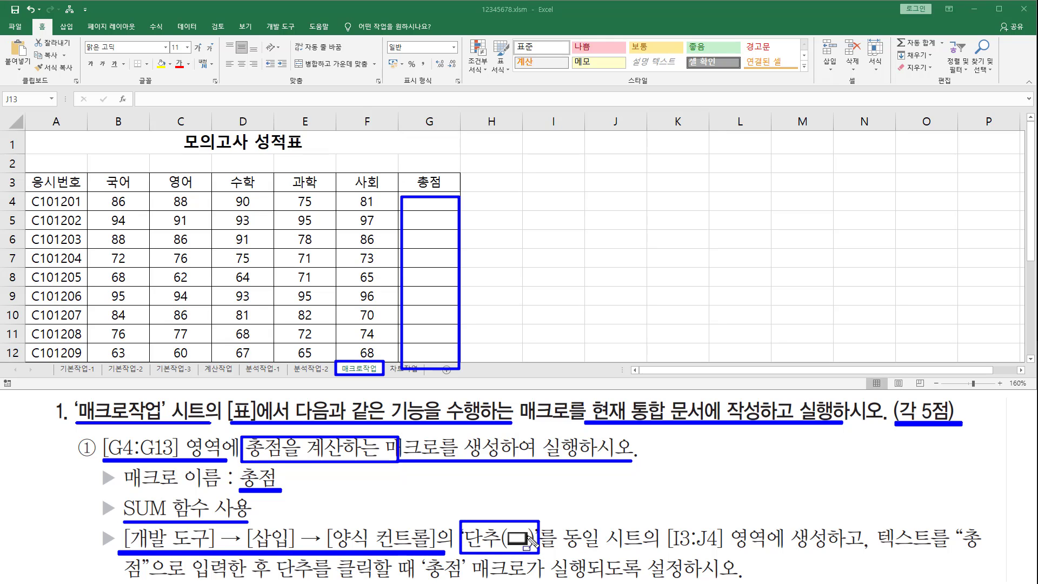
{"action": "left_click_drag", "start_coordinate": [665, 550], "coordinate": [724, 550]}
{"action": "left_click_drag", "start_coordinate": [962, 547], "coordinate": [983, 548]}
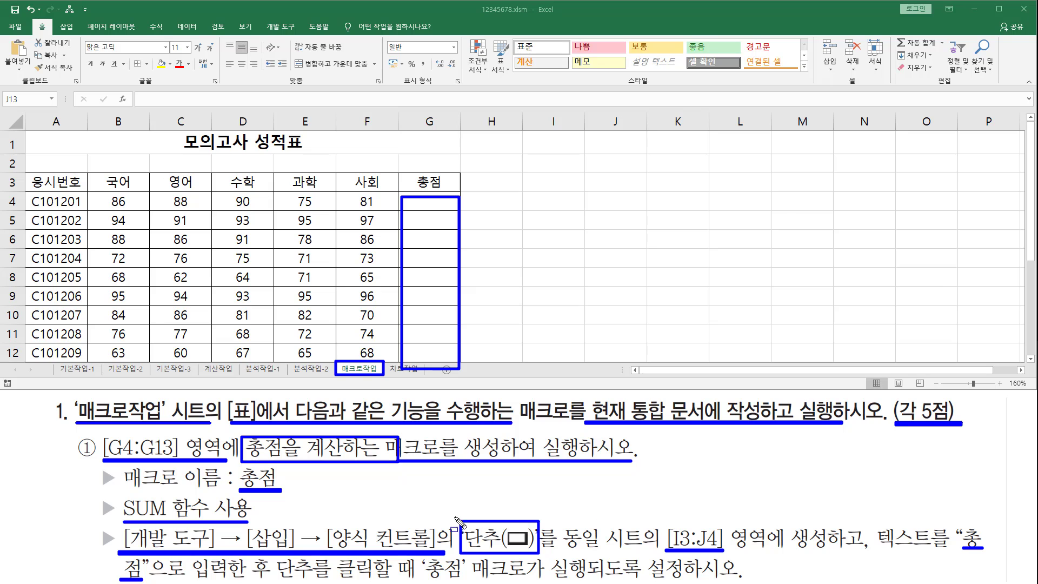
{"action": "key", "text": "Escape"}
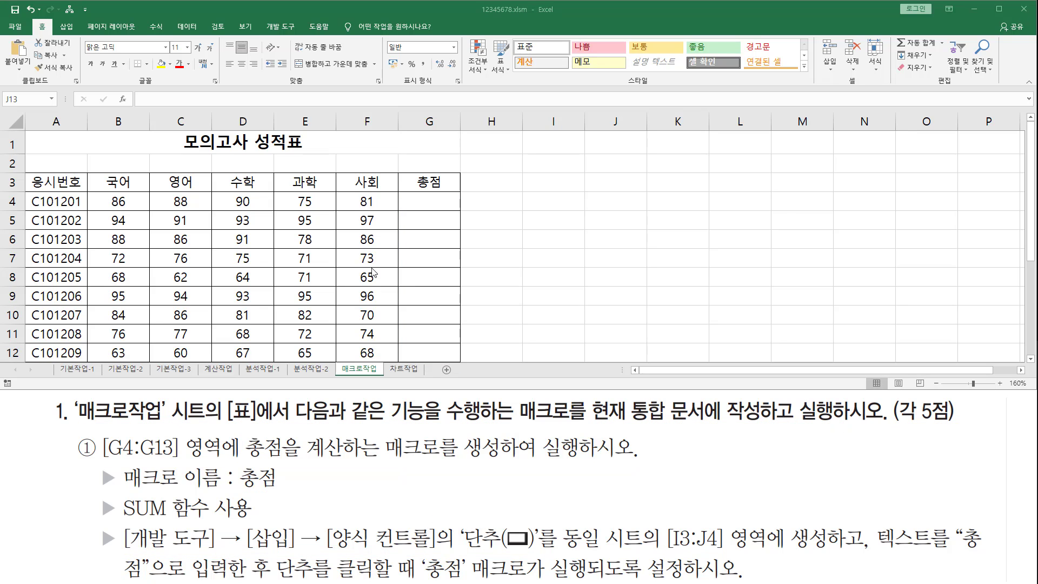
Draw a form control button (단추) over cells I3:J4 on the 매크로작업 sheet
{"action": "left_click", "coordinate": [284, 29]}
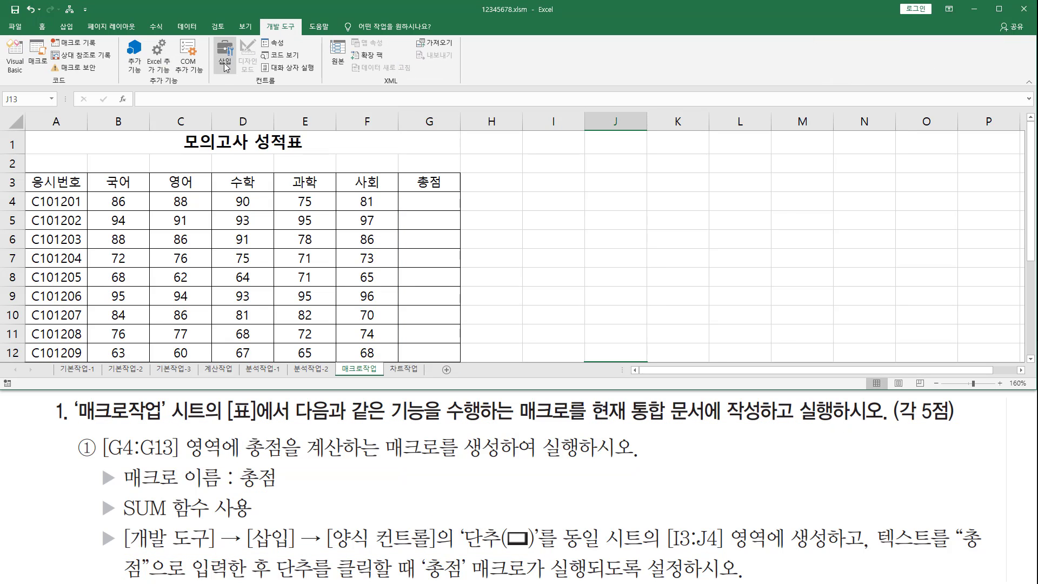
{"action": "left_click", "coordinate": [225, 65]}
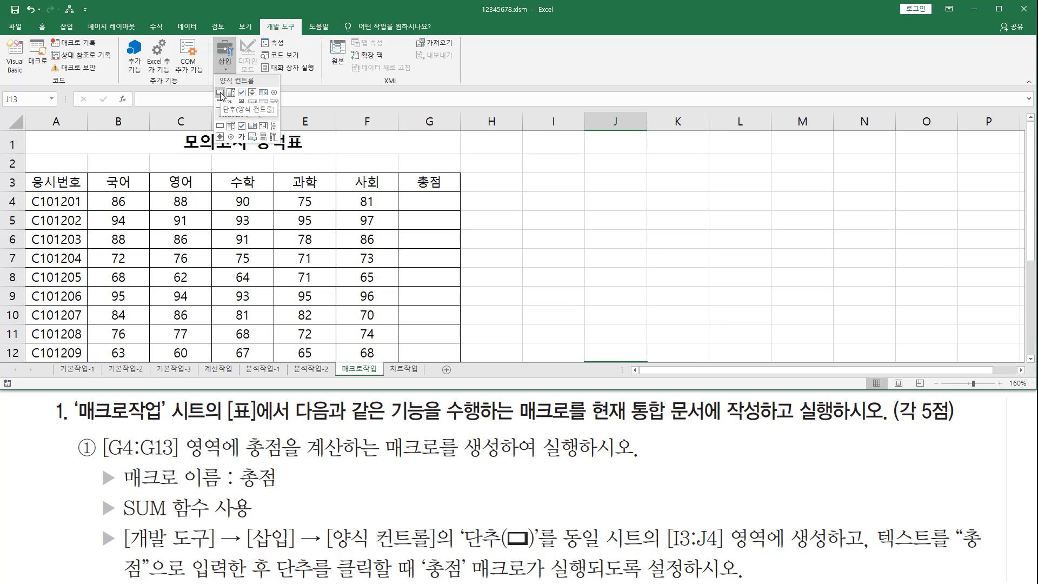
{"action": "left_click", "coordinate": [220, 93]}
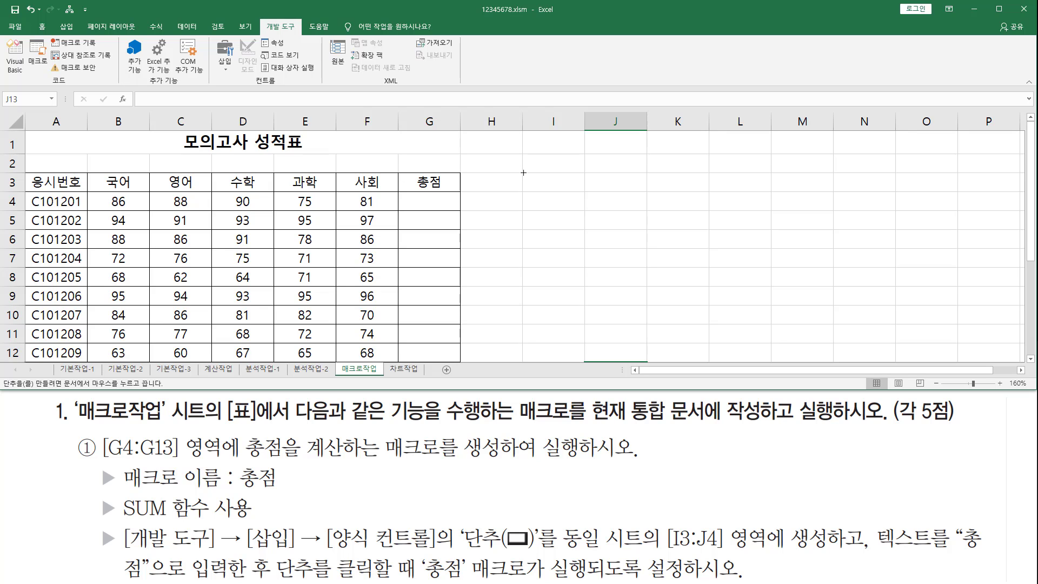
{"action": "left_click_drag", "start_coordinate": [523, 173], "coordinate": [627, 209]}
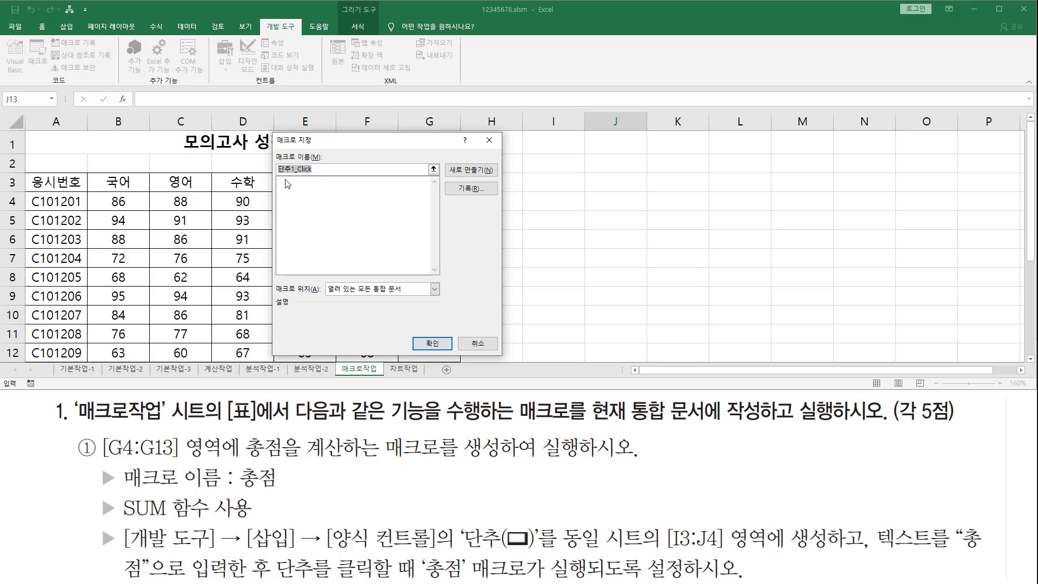
Name the button's macro 총점 and start recording it, stored in 현재 통합 문서
{"action": "key", "text": "BackSpace"}
{"action": "type", "text": "총"}
{"action": "type", "text": "저"}
{"action": "key", "text": "ctrl+2"}
{"action": "left_click_drag", "start_coordinate": [448, 180], "coordinate": [499, 197]}
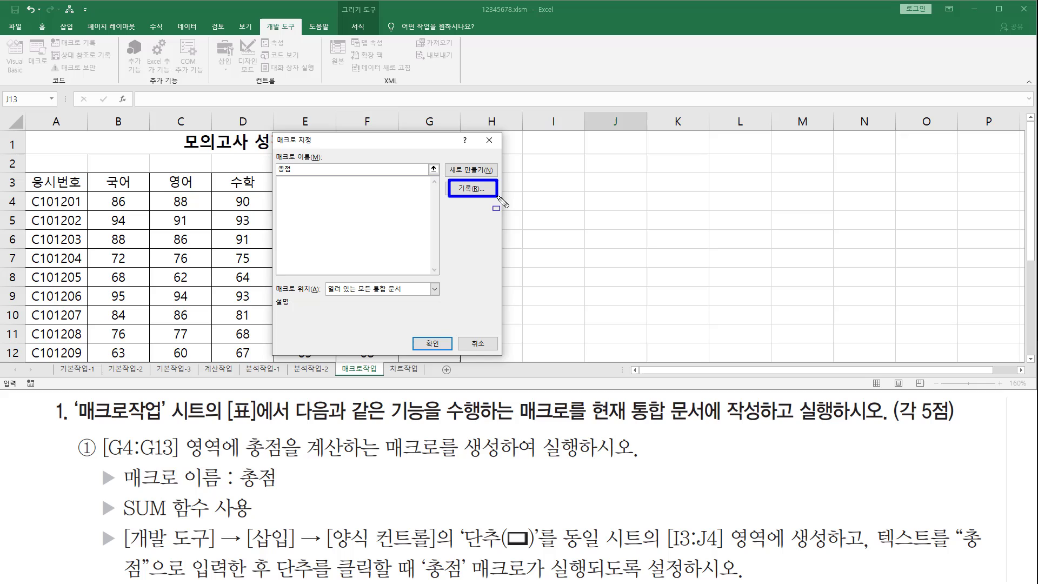
{"action": "key", "text": "Escape"}
{"action": "left_click", "coordinate": [469, 189]}
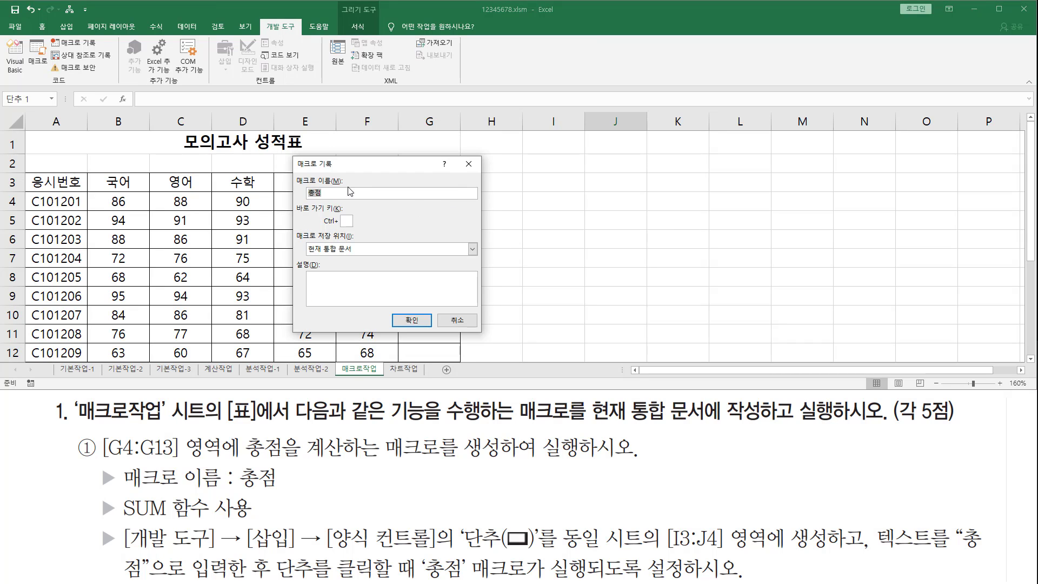
{"action": "key", "text": "ctrl+alt+d"}
{"action": "mouse_move", "coordinate": [308, 198]}
{"action": "left_mouse_down"}
{"action": "mouse_move", "coordinate": [327, 200]}
{"action": "mouse_move", "coordinate": [326, 187]}
{"action": "left_mouse_up"}
{"action": "left_click_drag", "start_coordinate": [391, 312], "coordinate": [431, 327]}
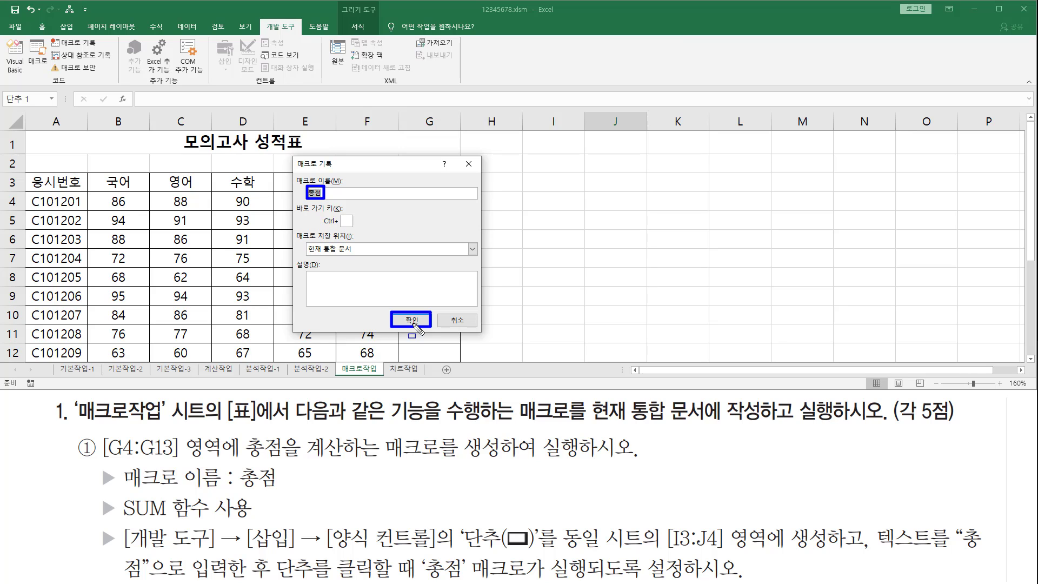
{"action": "left_click", "coordinate": [415, 325]}
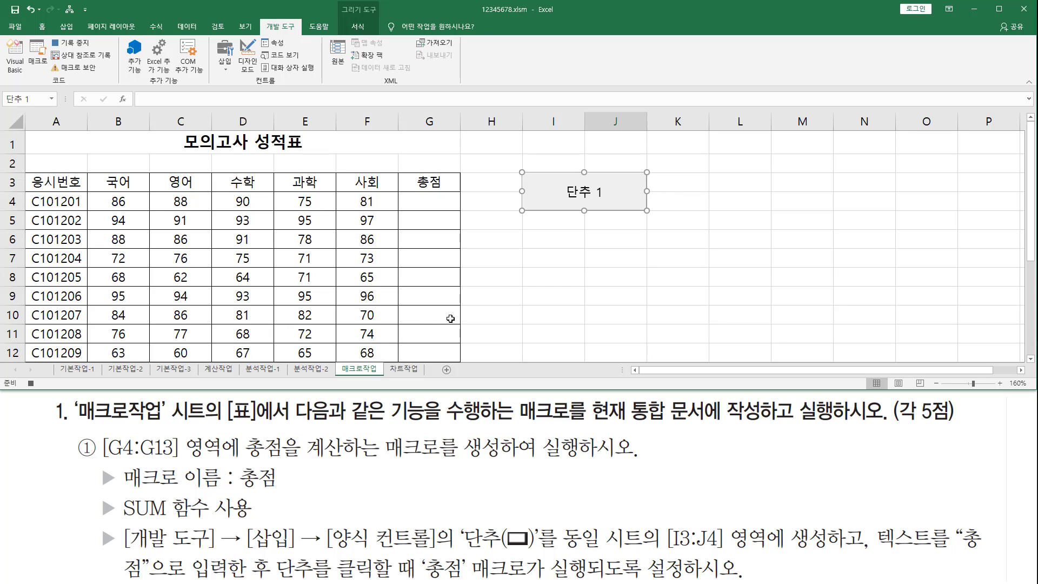
Enter the formula =SUM(B4:F4) in cell G4 of the 총점 column
{"action": "left_click", "coordinate": [434, 198]}
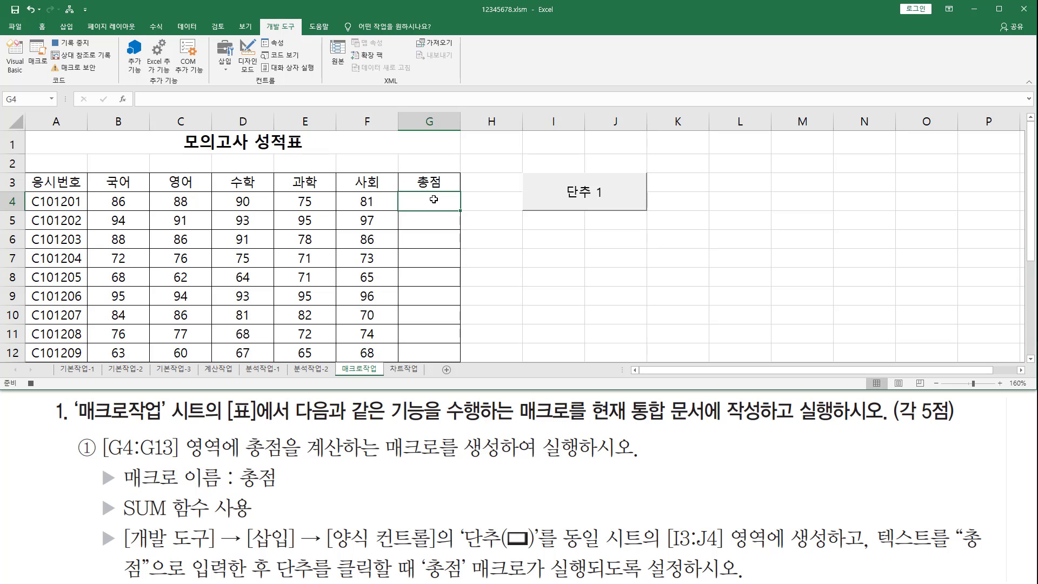
{"action": "type", "text": "=녀"}
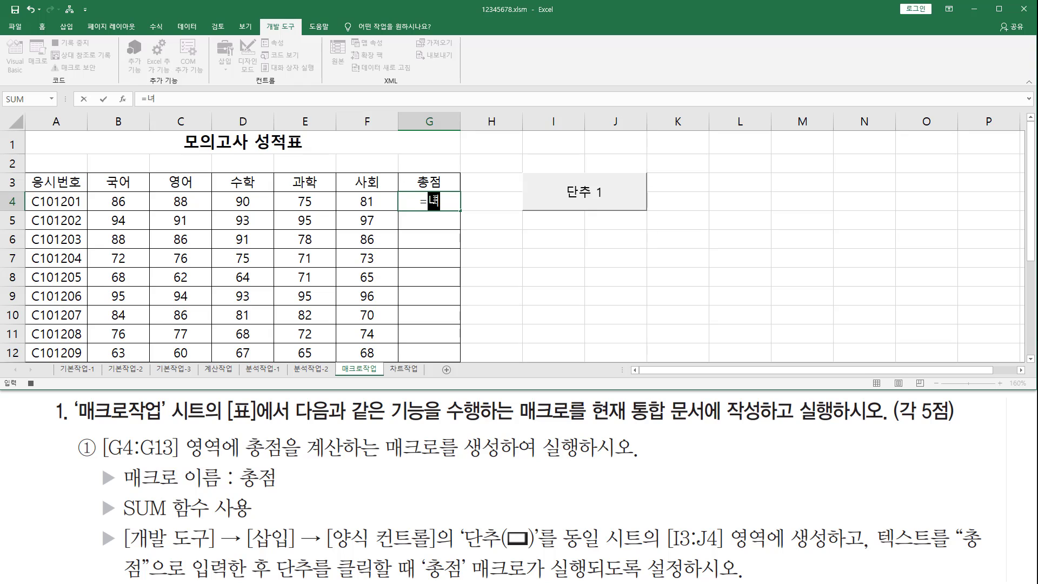
{"action": "key", "text": "BackSpace"}
{"action": "type", "text": "su"}
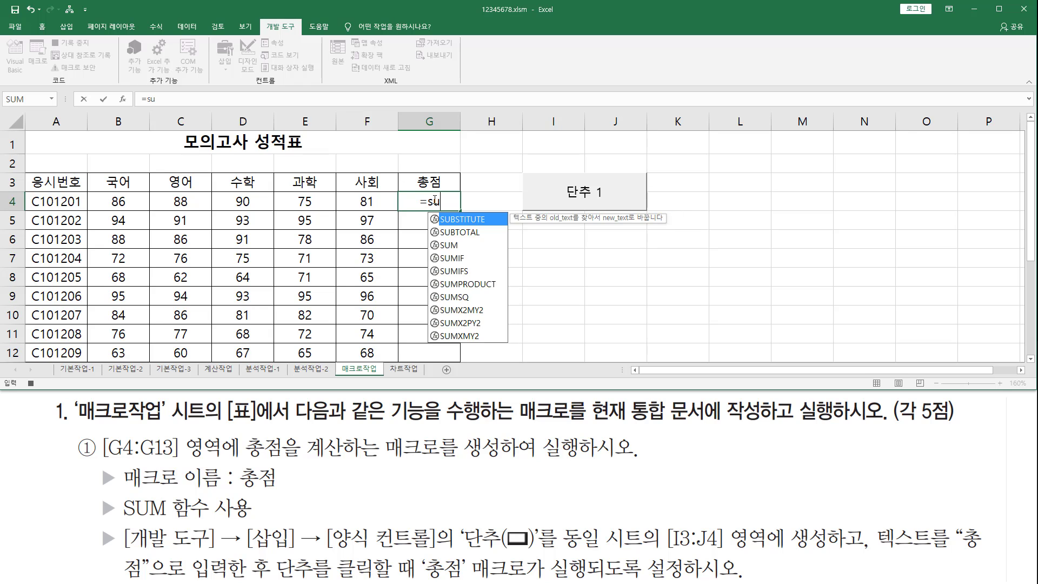
{"action": "type", "text": "m("}
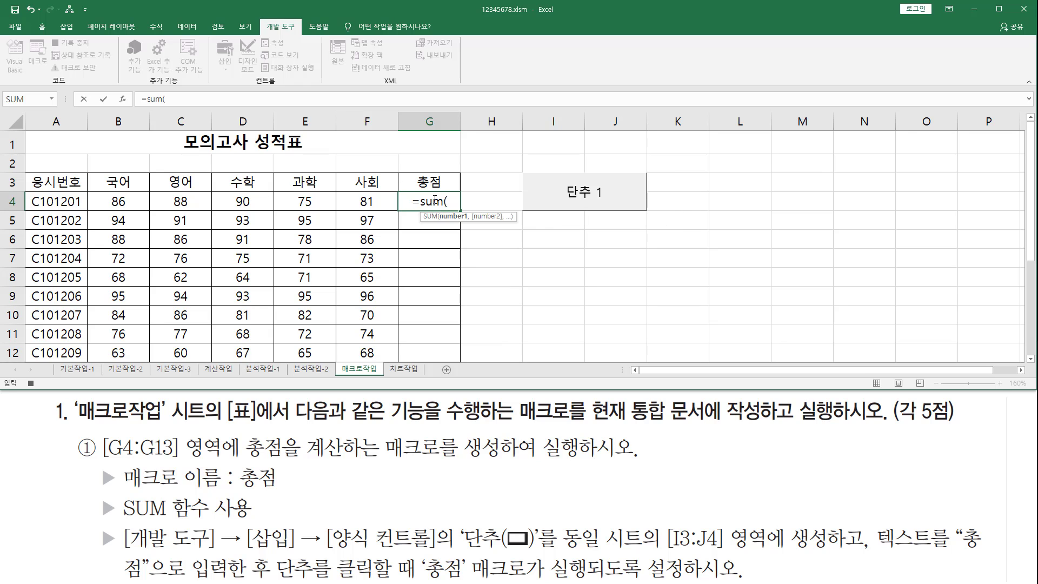
{"action": "key", "text": "Left"}
{"action": "key", "text": "shift+Left"}
{"action": "key", "text": "shift+Left"}
{"action": "key", "text": "shift+Left"}
{"action": "key", "text": "shift+Left"}
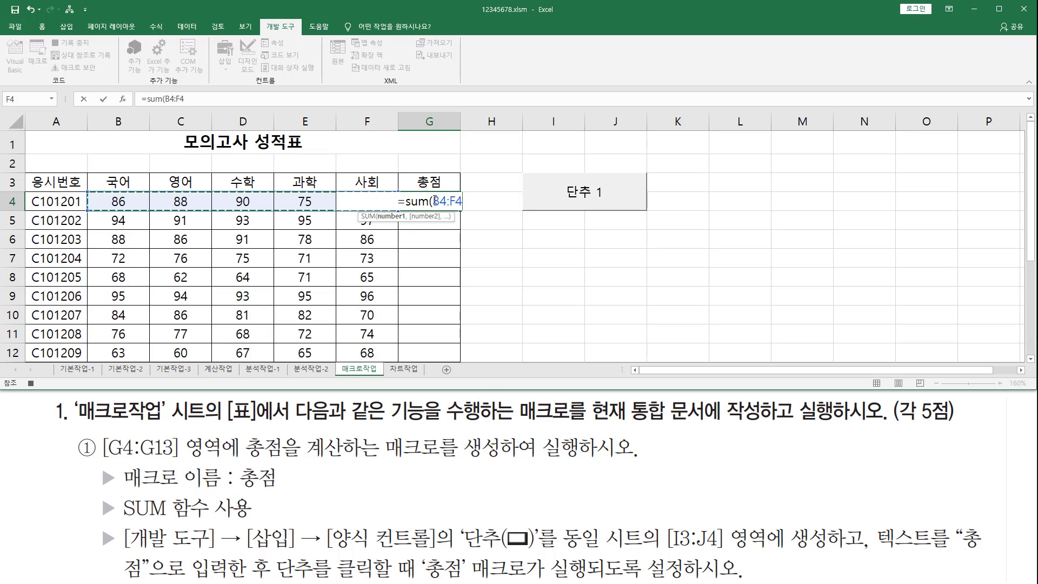
{"action": "type", "text": ")"}
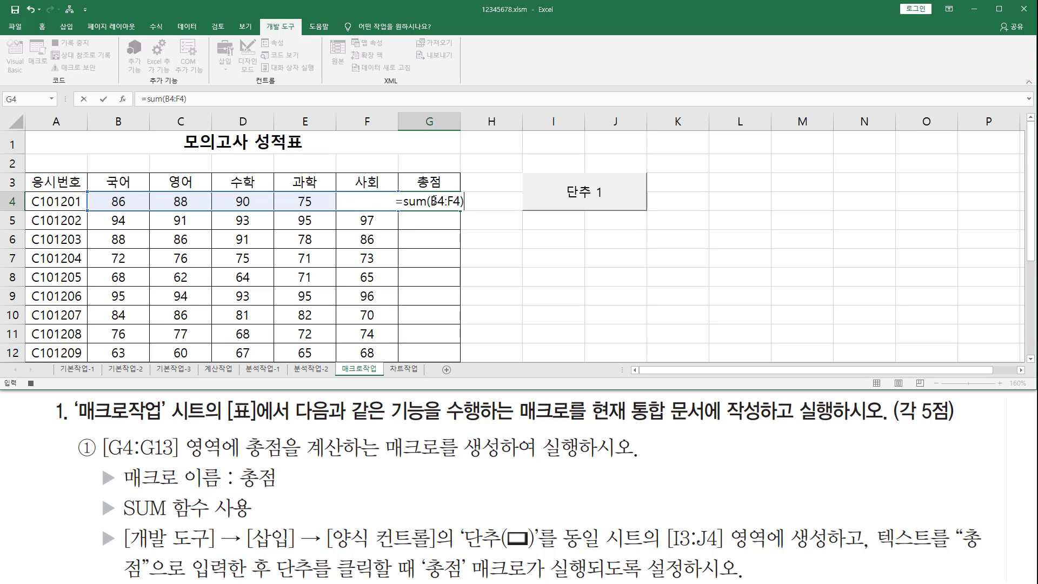
{"action": "key", "text": "Return"}
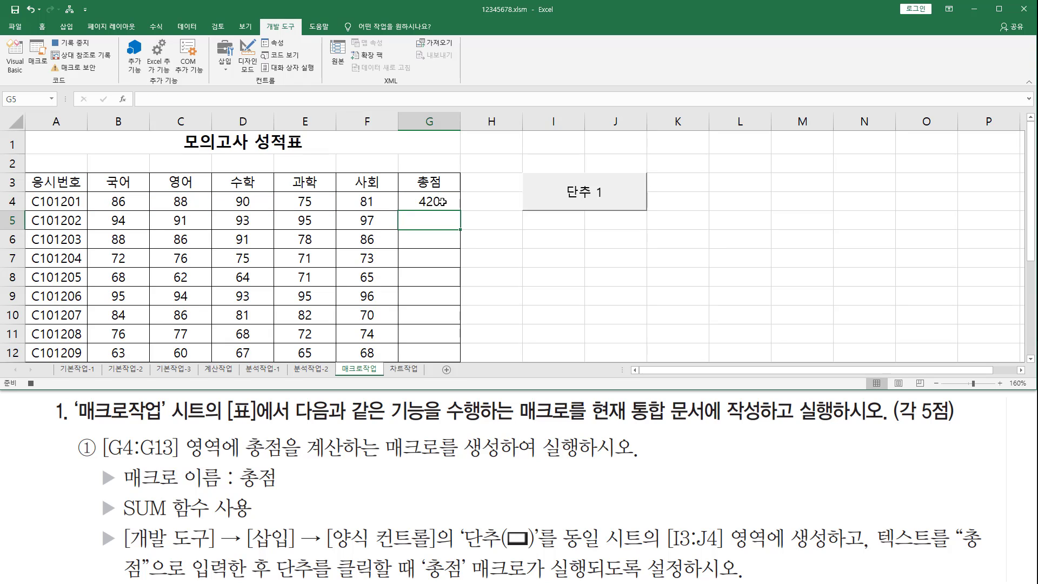
Fill the G4 formula down through G13 and stop recording the macro
{"action": "left_click", "coordinate": [442, 202]}
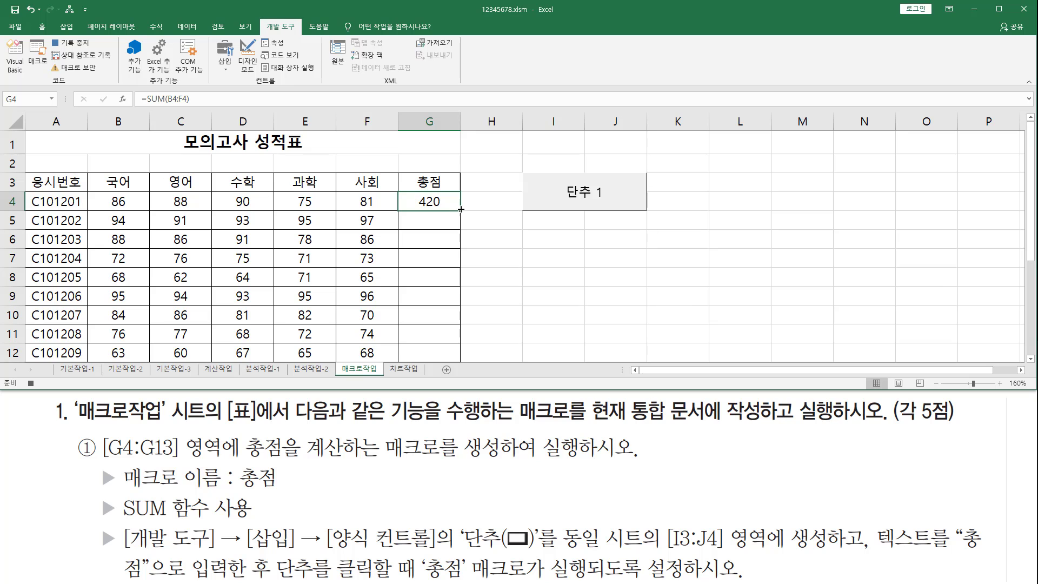
{"action": "left_click_drag", "start_coordinate": [463, 209], "coordinate": [458, 337]}
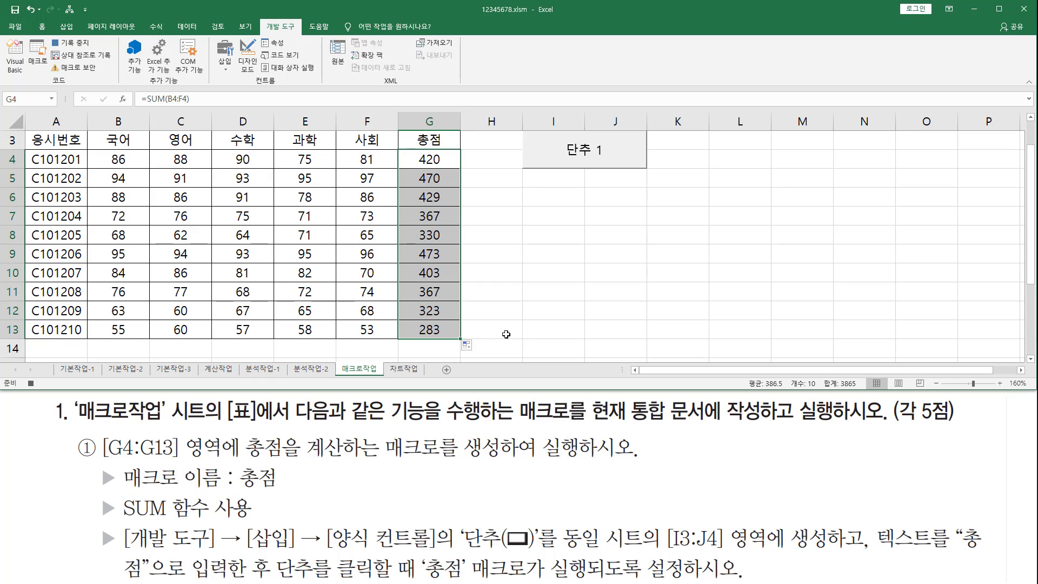
{"action": "left_click", "coordinate": [808, 311]}
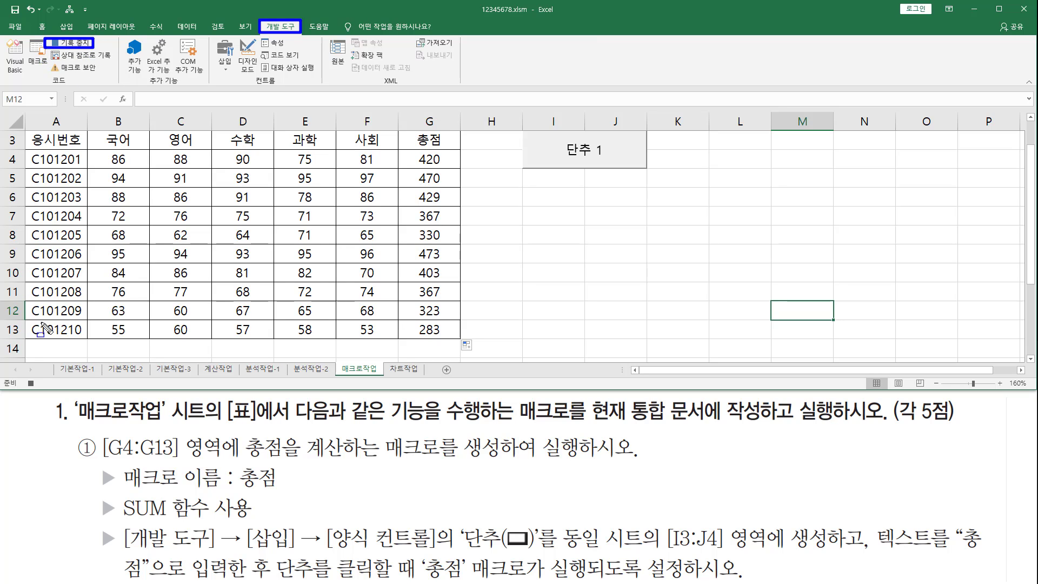
{"action": "left_click", "coordinate": [31, 383]}
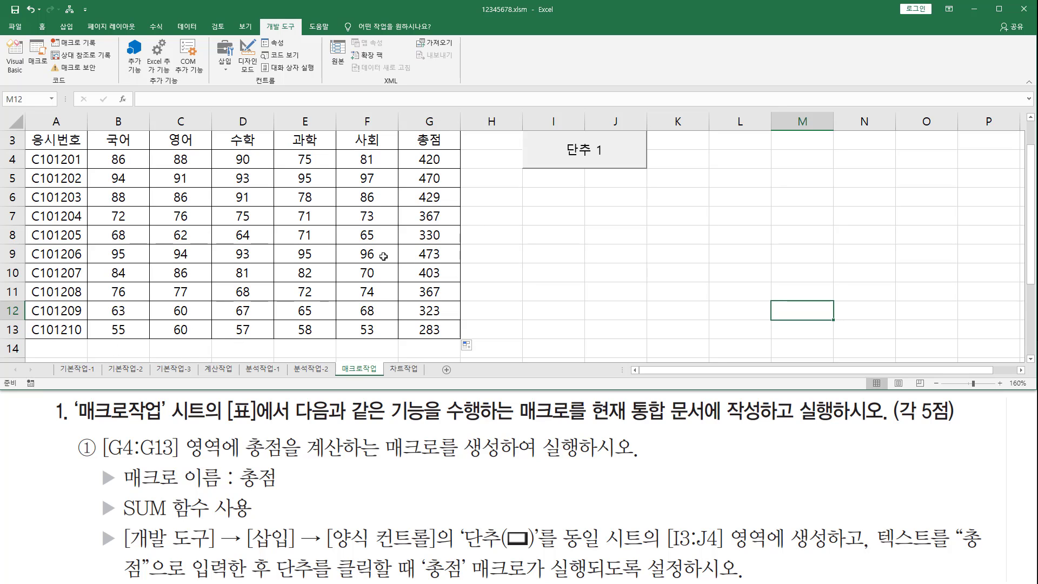
Change the text on the button over I3:J4 to 총점
{"action": "scroll", "coordinate": [401, 261], "scroll_direction": "up", "scroll_amount": 1}
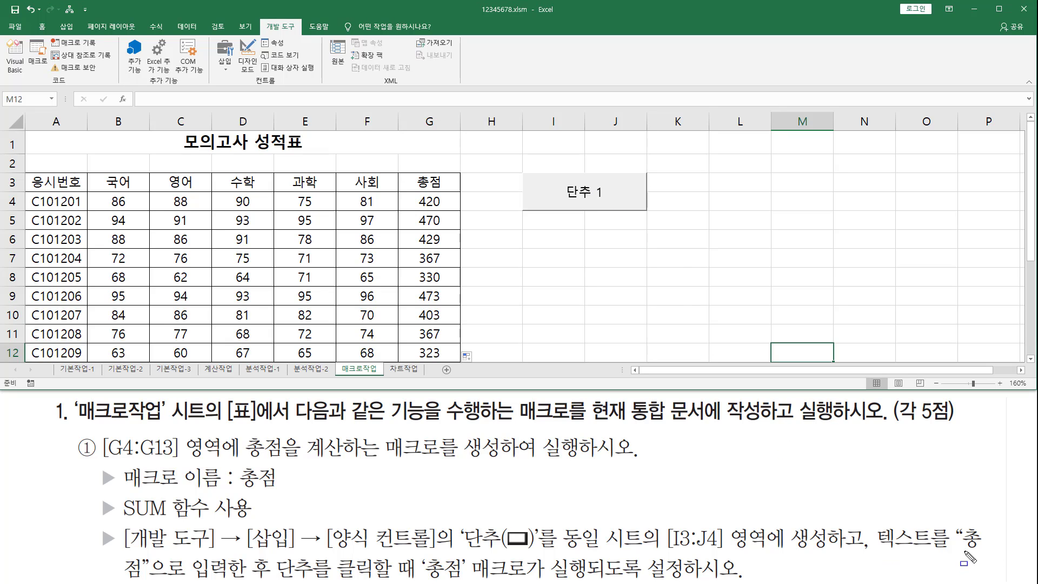
{"action": "left_click_drag", "start_coordinate": [963, 549], "coordinate": [986, 551]}
{"action": "left_click_drag", "start_coordinate": [124, 579], "coordinate": [145, 580]}
{"action": "key", "text": "Escape"}
{"action": "left_click", "coordinate": [558, 205]}
{"action": "right_click", "coordinate": [559, 205]}
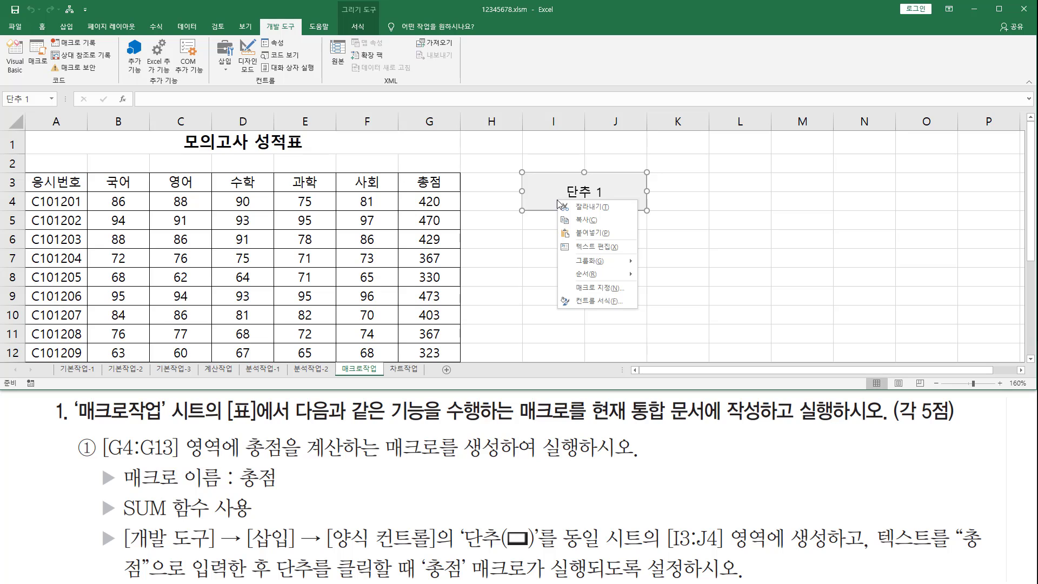
{"action": "left_click", "coordinate": [590, 248]}
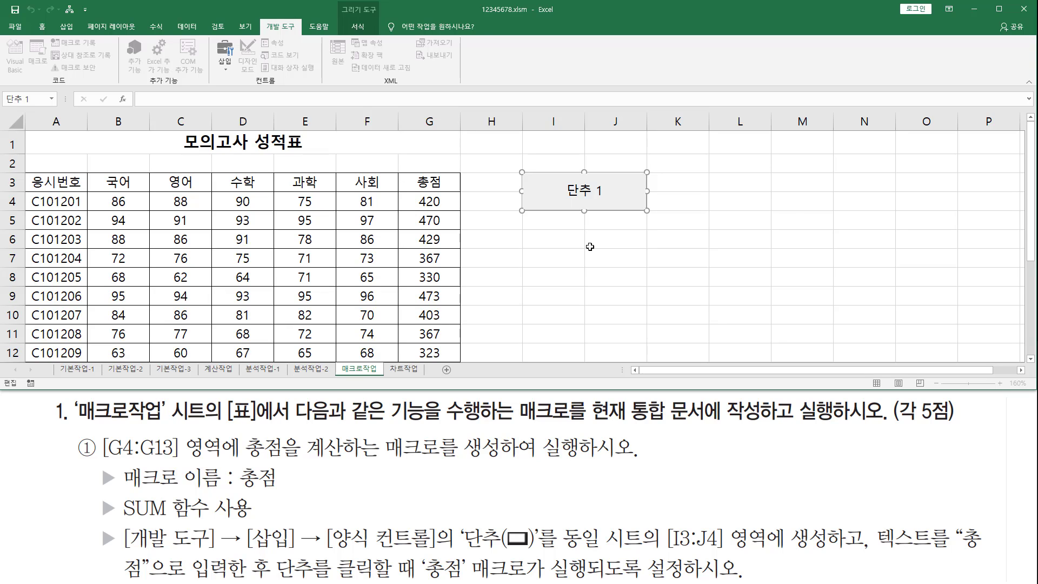
{"action": "key", "text": "BackSpace"}
{"action": "key", "text": "BackSpace"}
{"action": "key", "text": "BackSpace"}
{"action": "type", "text": "ch"}
{"action": "key", "text": "BackSpace"}
{"action": "key", "text": "BackSpace"}
{"action": "key", "text": "Hangul"}
{"action": "type", "text": "총점"}
{"action": "left_click", "coordinate": [804, 183]}
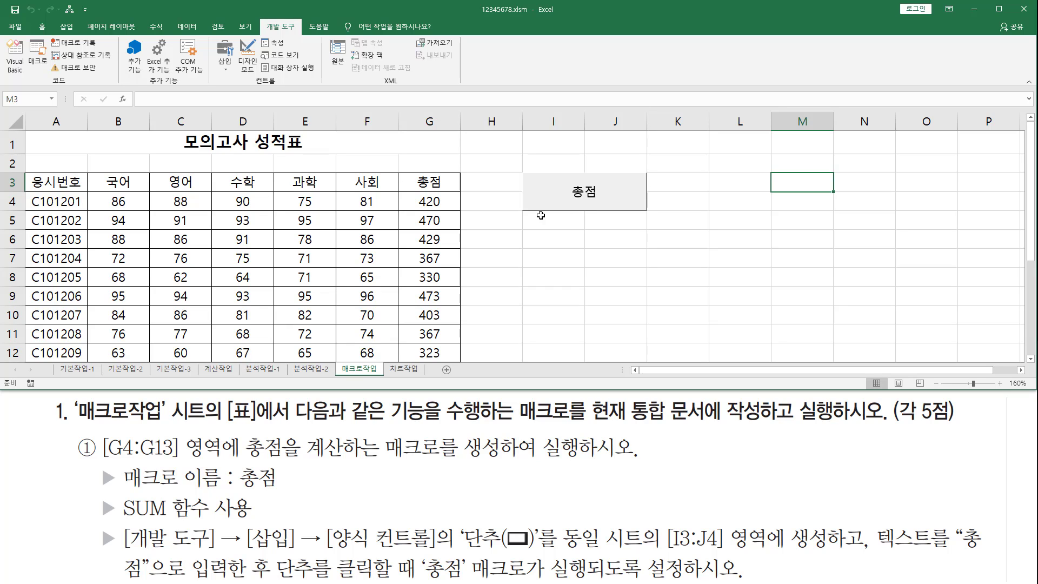
Clear the totals in G4:G13 and run the 총점 macro with its button to recalculate them
{"action": "left_click", "coordinate": [434, 200]}
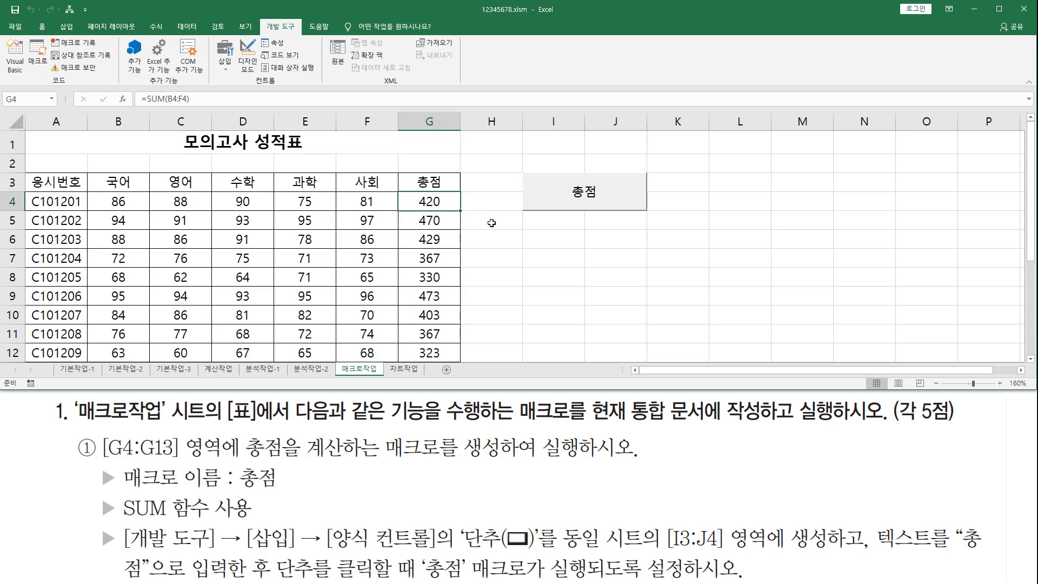
{"action": "left_click_drag", "start_coordinate": [442, 200], "coordinate": [448, 322]}
{"action": "key", "text": "Delete"}
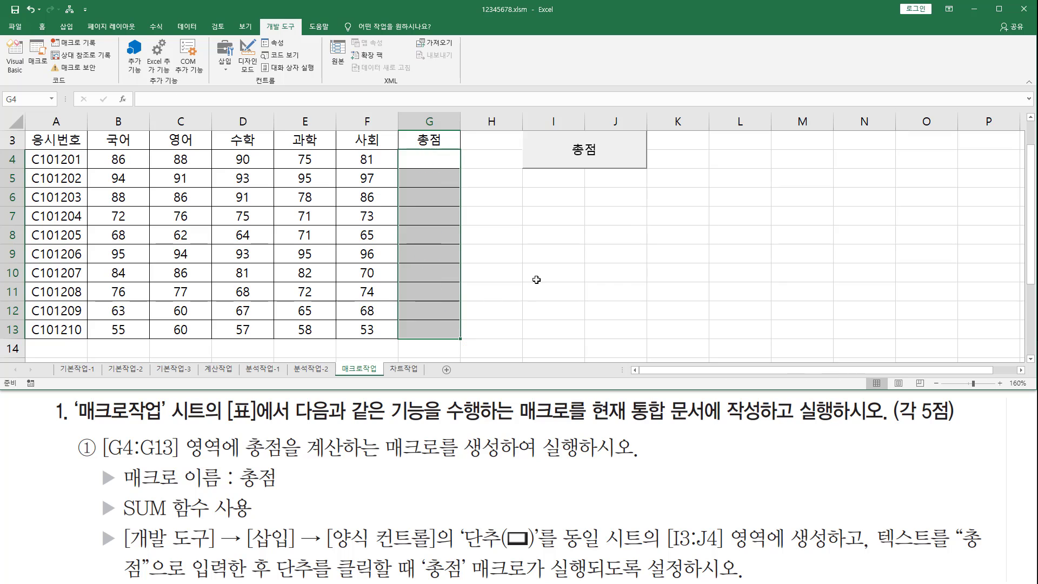
{"action": "left_click", "coordinate": [538, 276]}
{"action": "scroll", "coordinate": [596, 227], "scroll_direction": "up", "scroll_amount": 1}
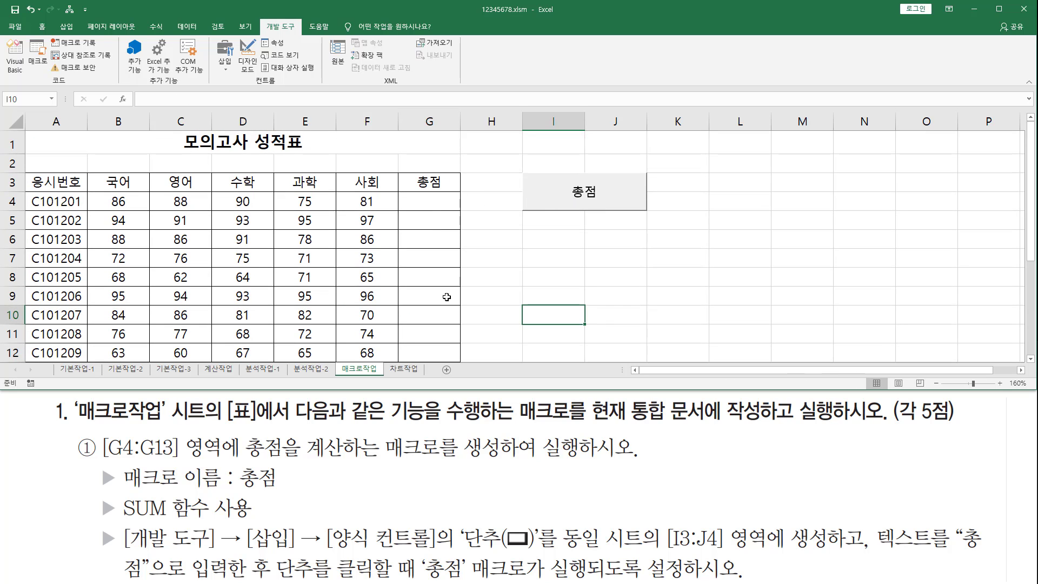
{"action": "left_click", "coordinate": [567, 196]}
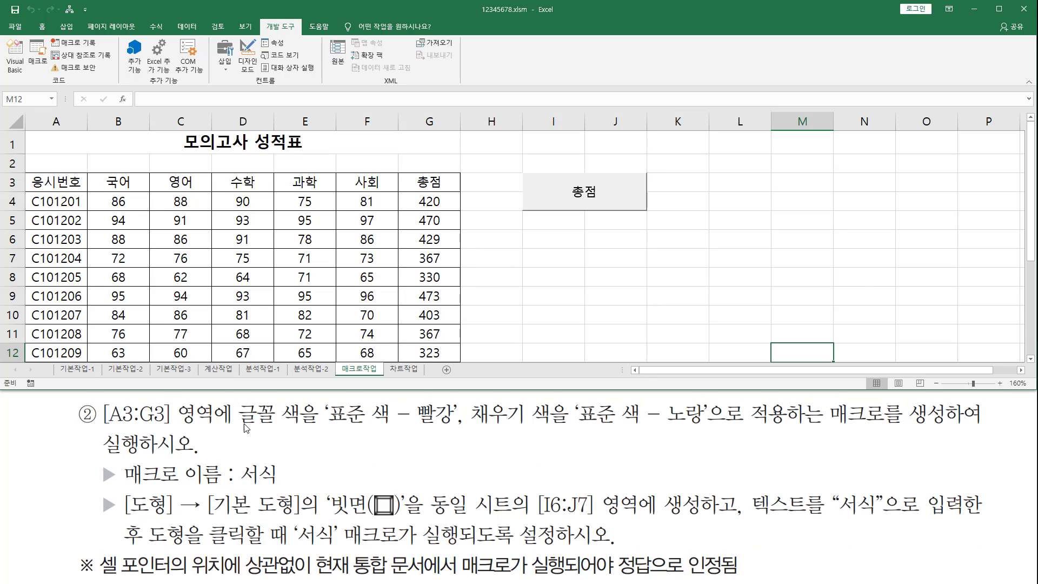
Review the 서식 macro task instructions, covering the A3:G3 font and fill colours and the 빗면 shape at I6:J7
{"action": "key", "text": "ctrl+alt+d"}
{"action": "mouse_move", "coordinate": [103, 426]}
{"action": "left_mouse_down"}
{"action": "mouse_move", "coordinate": [173, 427]}
{"action": "mouse_move", "coordinate": [172, 400]}
{"action": "mouse_move", "coordinate": [219, 401]}
{"action": "left_mouse_up"}
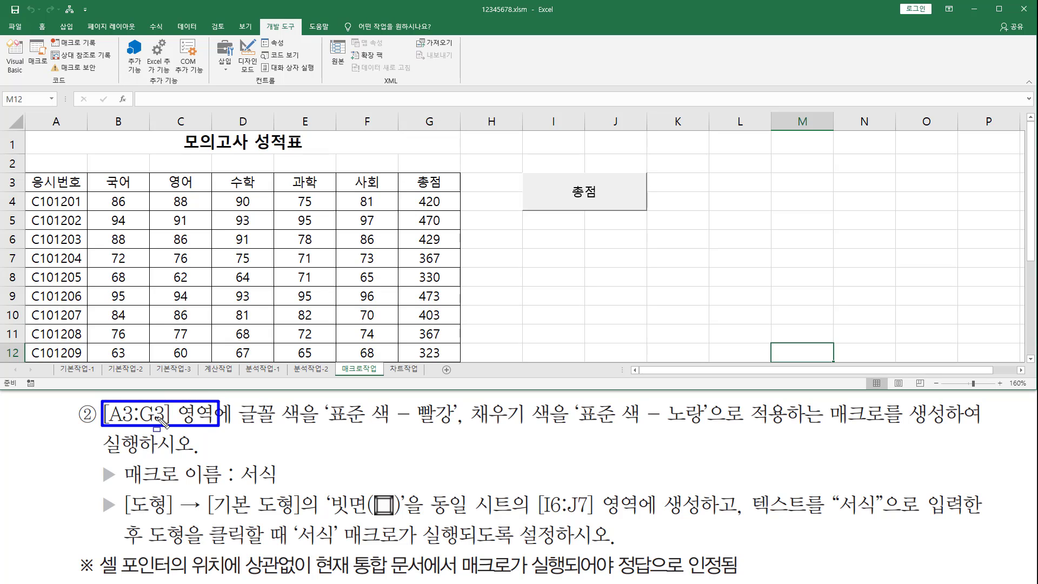
{"action": "left_click_drag", "start_coordinate": [26, 173], "coordinate": [461, 204]}
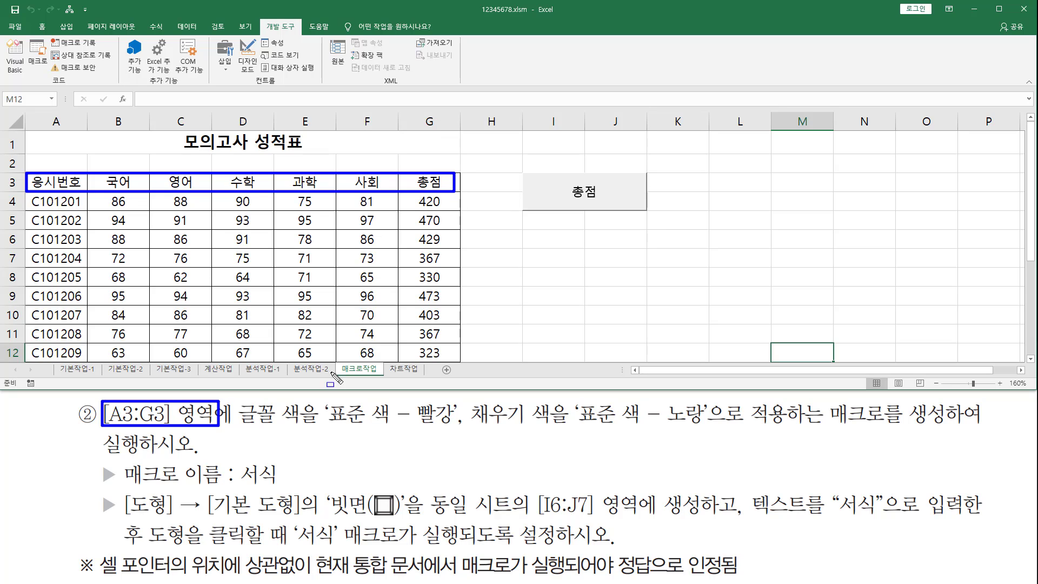
{"action": "left_click_drag", "start_coordinate": [238, 429], "coordinate": [703, 428]}
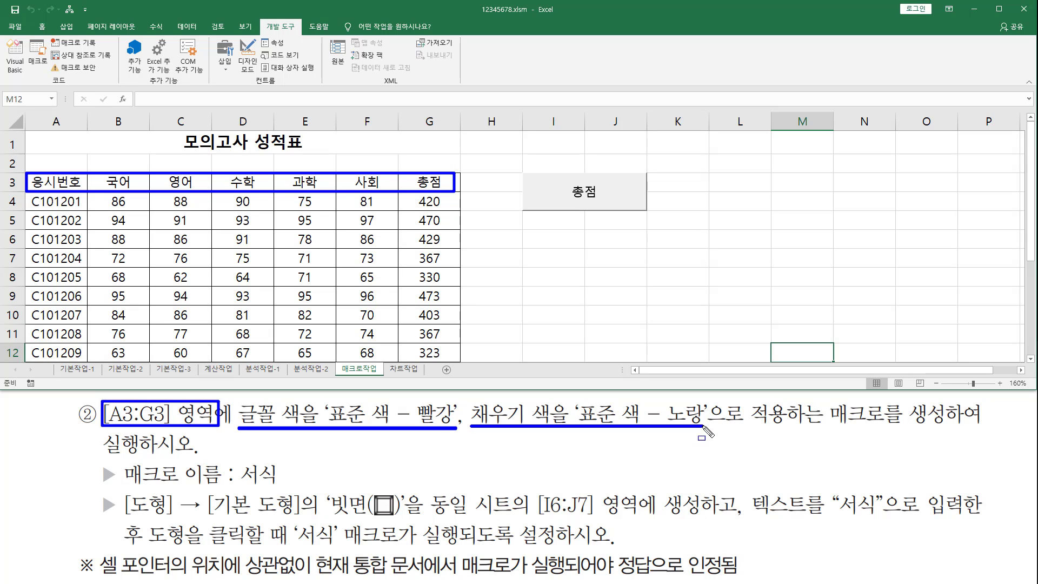
{"action": "left_click_drag", "start_coordinate": [826, 427], "coordinate": [976, 427]}
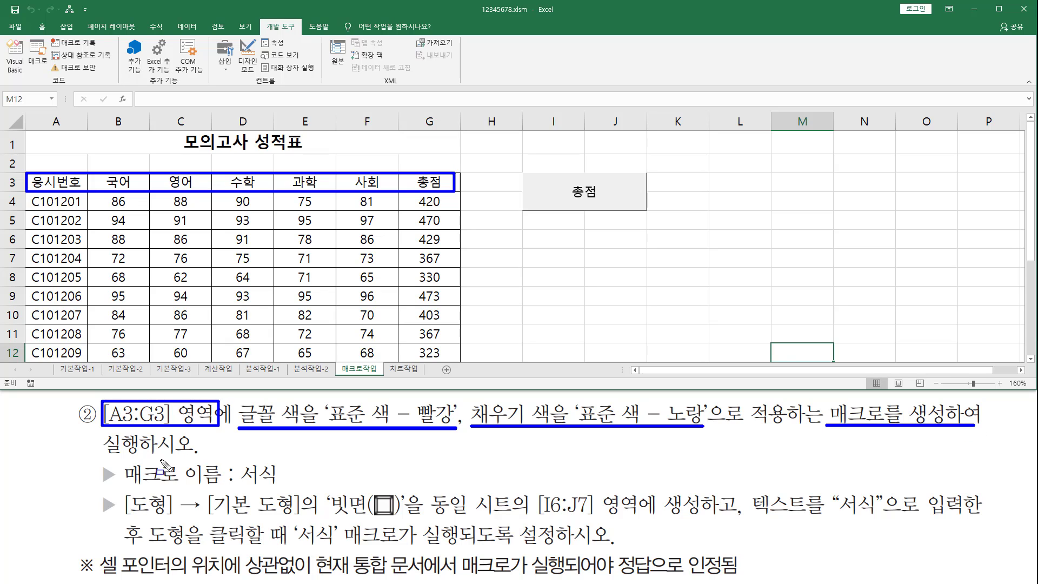
{"action": "left_click_drag", "start_coordinate": [239, 487], "coordinate": [285, 487]}
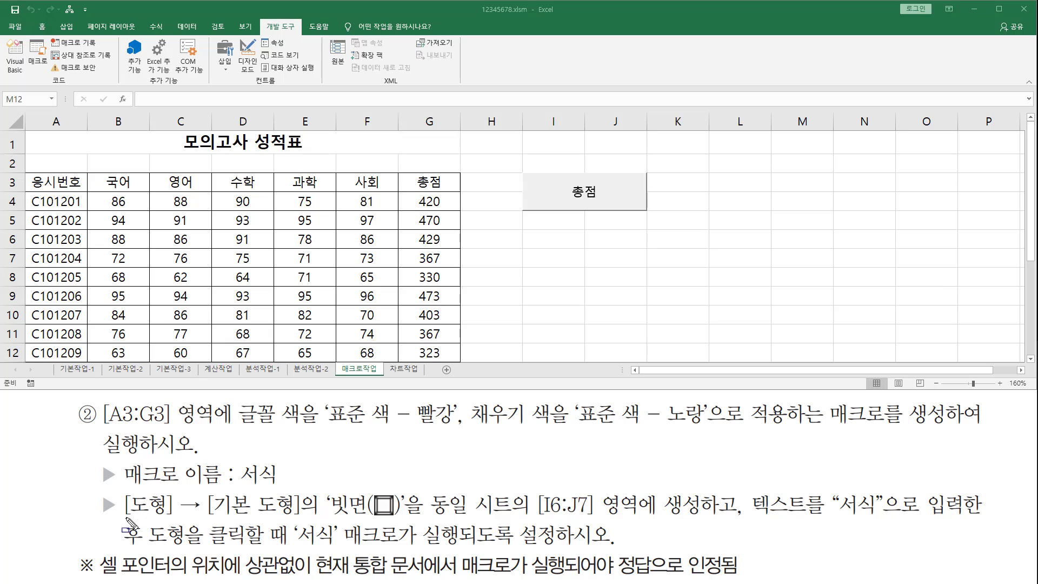
{"action": "left_click_drag", "start_coordinate": [124, 516], "coordinate": [407, 520]}
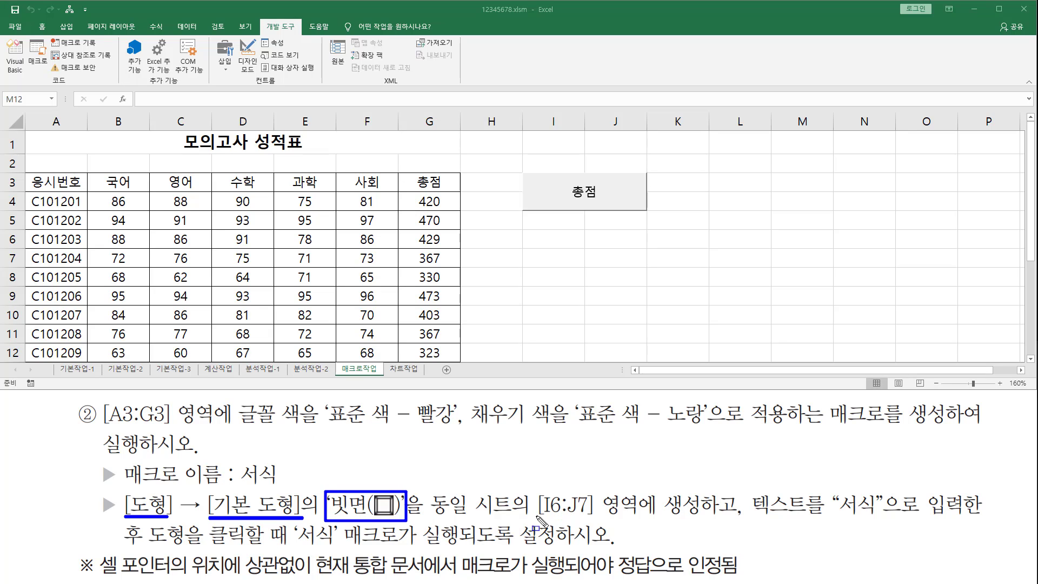
{"action": "left_click_drag", "start_coordinate": [538, 515], "coordinate": [595, 515]}
{"action": "left_click_drag", "start_coordinate": [836, 517], "coordinate": [884, 517]}
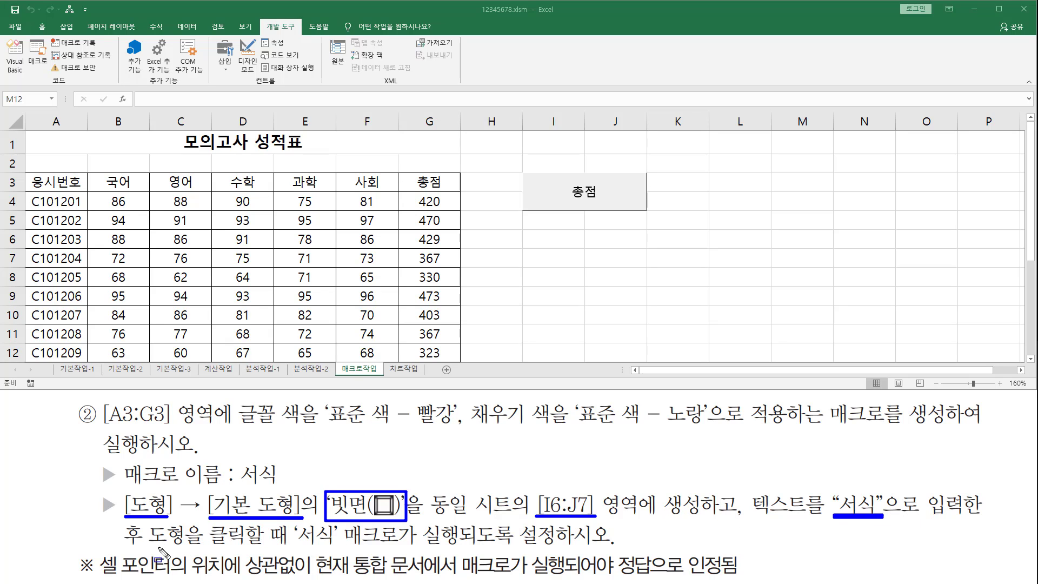
{"action": "left_click_drag", "start_coordinate": [149, 547], "coordinate": [415, 548]}
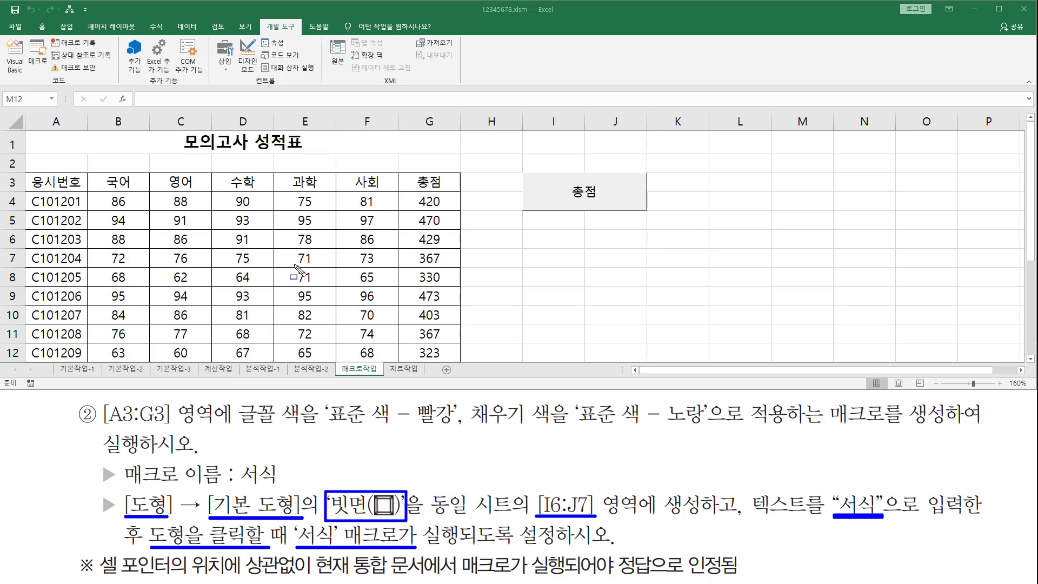
{"action": "key", "text": "Escape"}
Draw a 빗면 basic shape over cells I6:J7 on the 매크로작업 sheet
{"action": "left_click", "coordinate": [66, 27]}
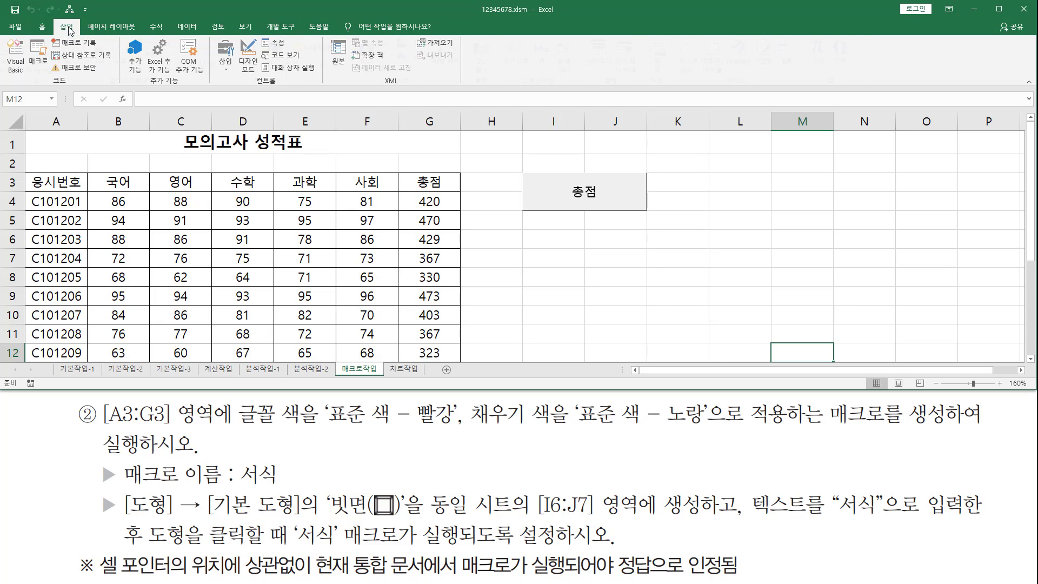
{"action": "left_click", "coordinate": [128, 72]}
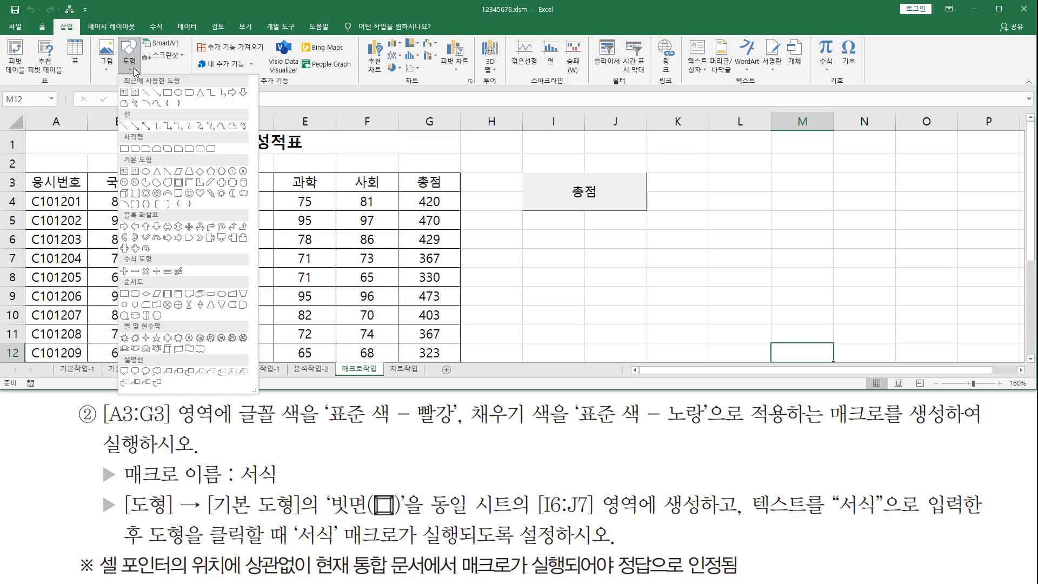
{"action": "left_click", "coordinate": [135, 194]}
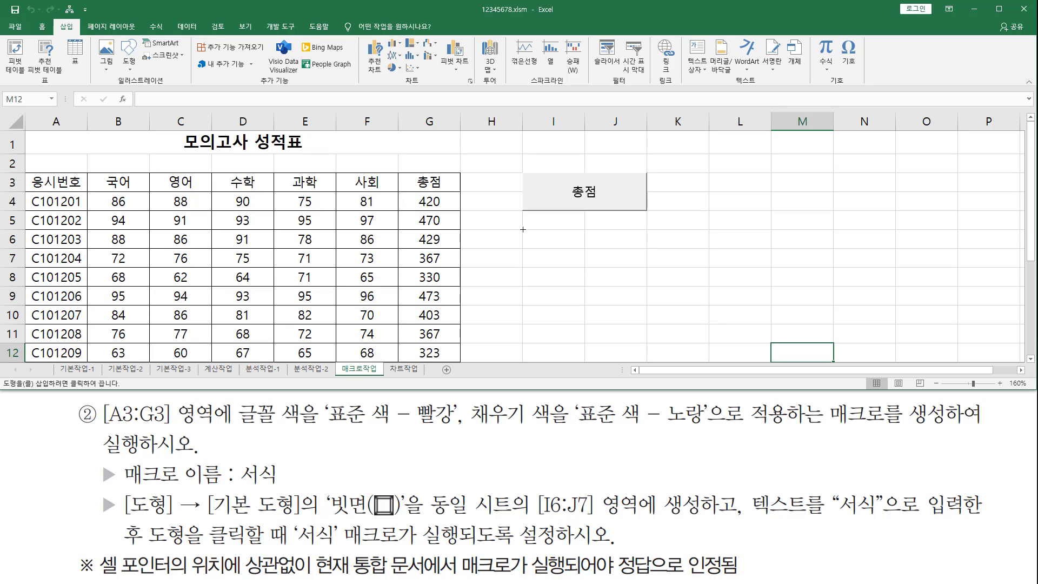
{"action": "mouse_move", "coordinate": [524, 230]}
{"action": "left_mouse_down"}
{"action": "mouse_move", "coordinate": [639, 276]}
{"action": "mouse_move", "coordinate": [648, 267]}
{"action": "left_mouse_up"}
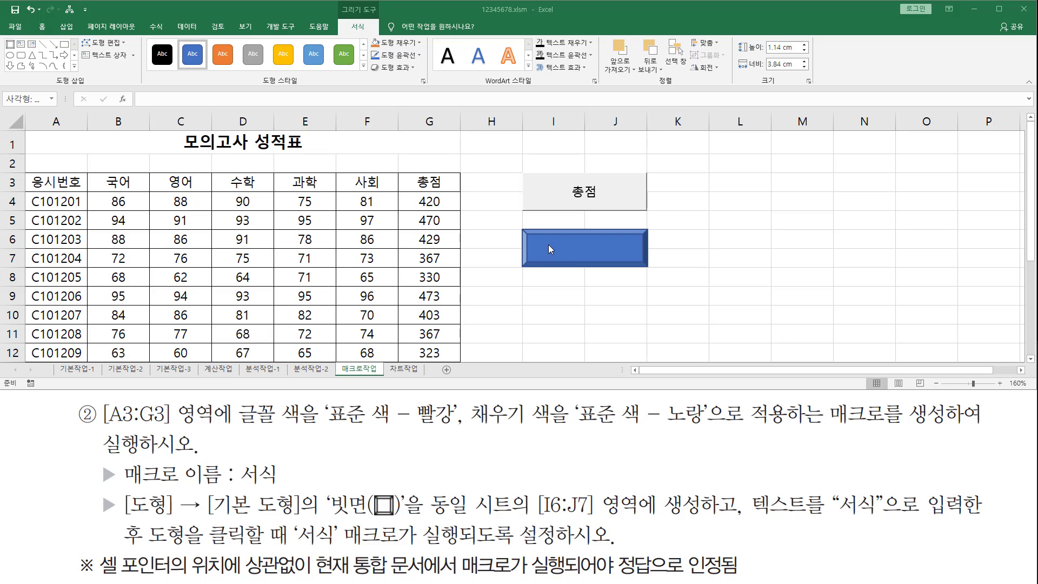
Start recording a macro named 서식, stored in 현재 통합 문서, from the macro assignment of the 빗면 shape over I6:J7
{"action": "left_click", "coordinate": [608, 234]}
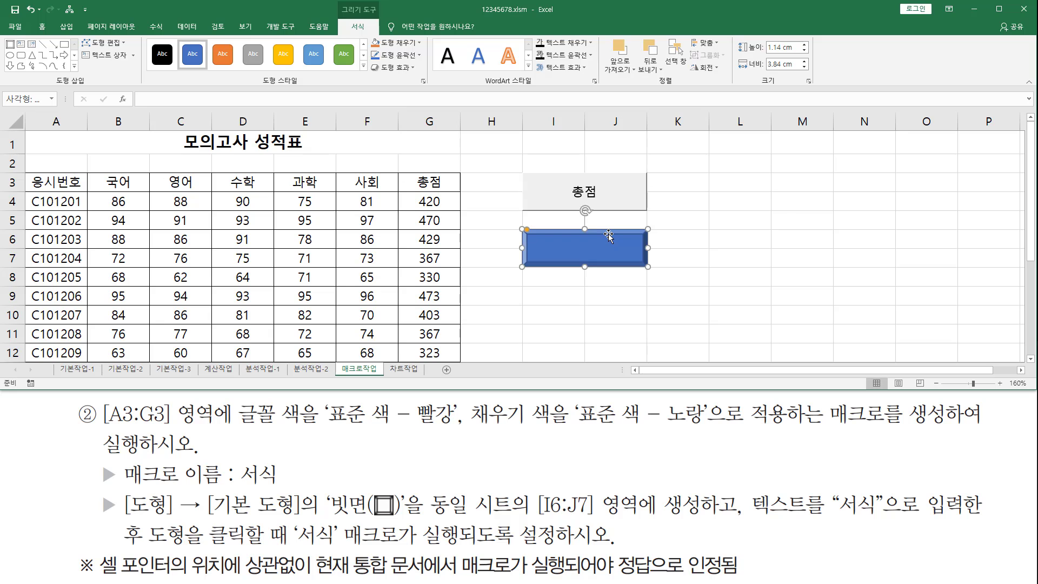
{"action": "right_click", "coordinate": [608, 233]}
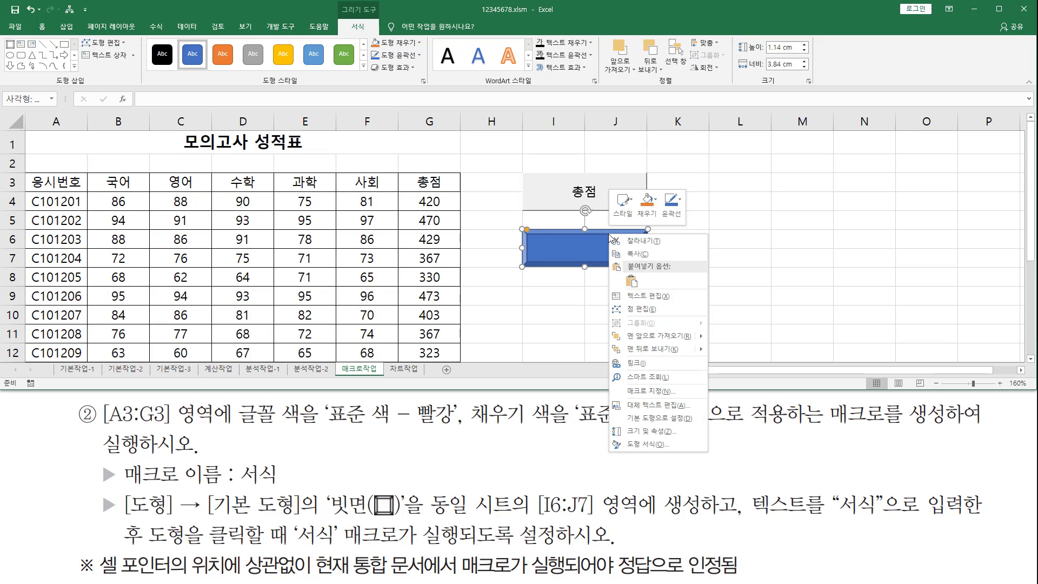
{"action": "left_click", "coordinate": [649, 390]}
{"action": "left_click_drag", "start_coordinate": [599, 281], "coordinate": [332, 150]}
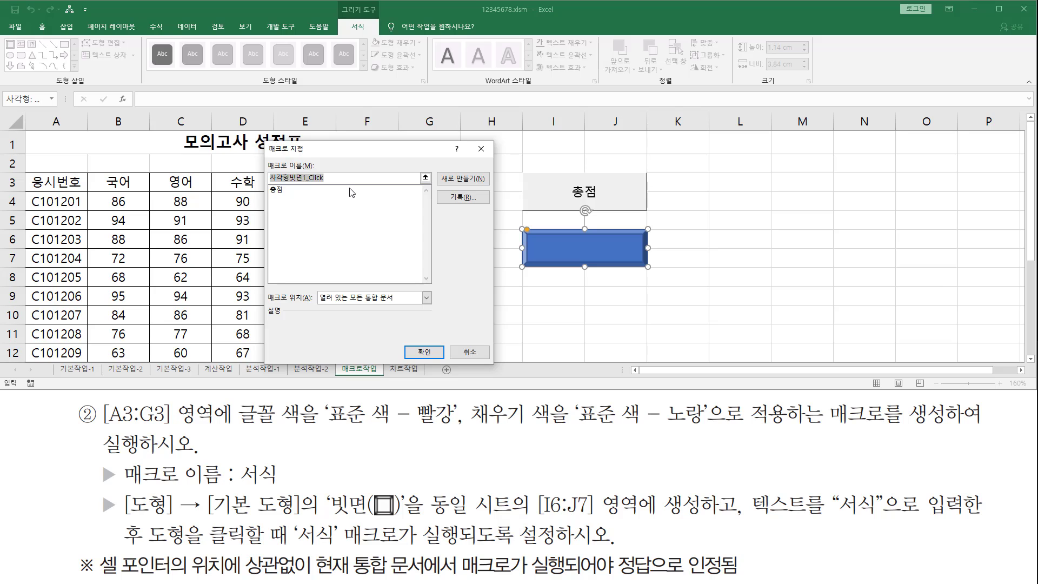
{"action": "type", "text": "서식"}
{"action": "left_click", "coordinate": [464, 198]}
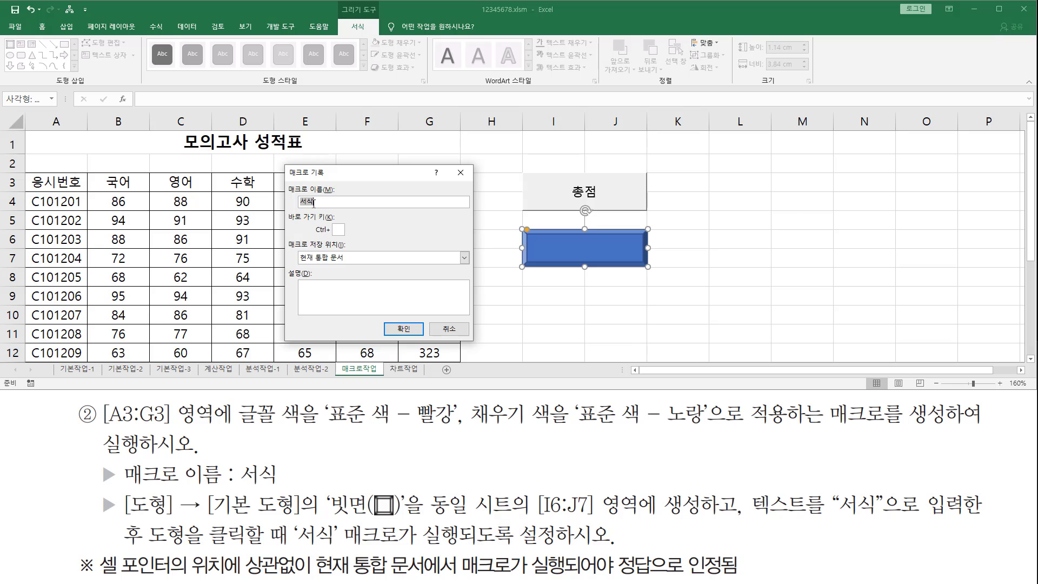
{"action": "left_click", "coordinate": [400, 330]}
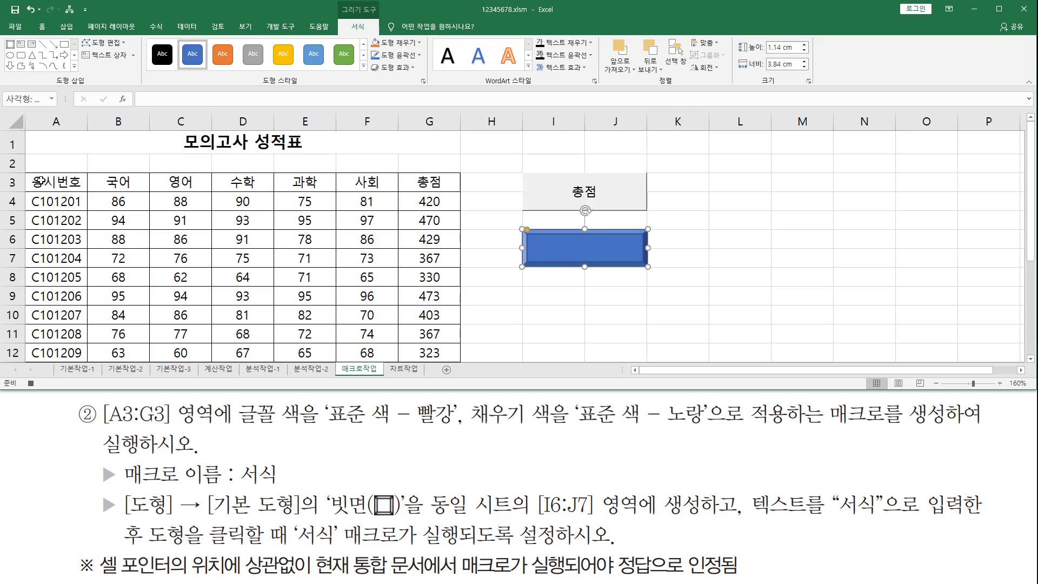
Format A3:G3 with the standard red font colour and standard yellow fill, and finish recording the 서식 macro
{"action": "left_click_drag", "start_coordinate": [39, 180], "coordinate": [422, 182]}
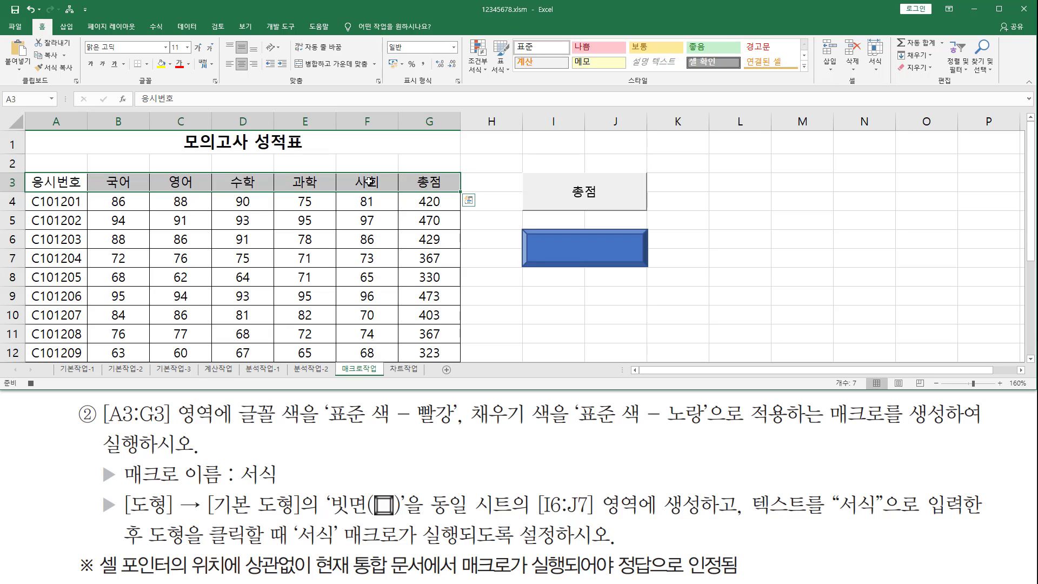
{"action": "left_click", "coordinate": [189, 65]}
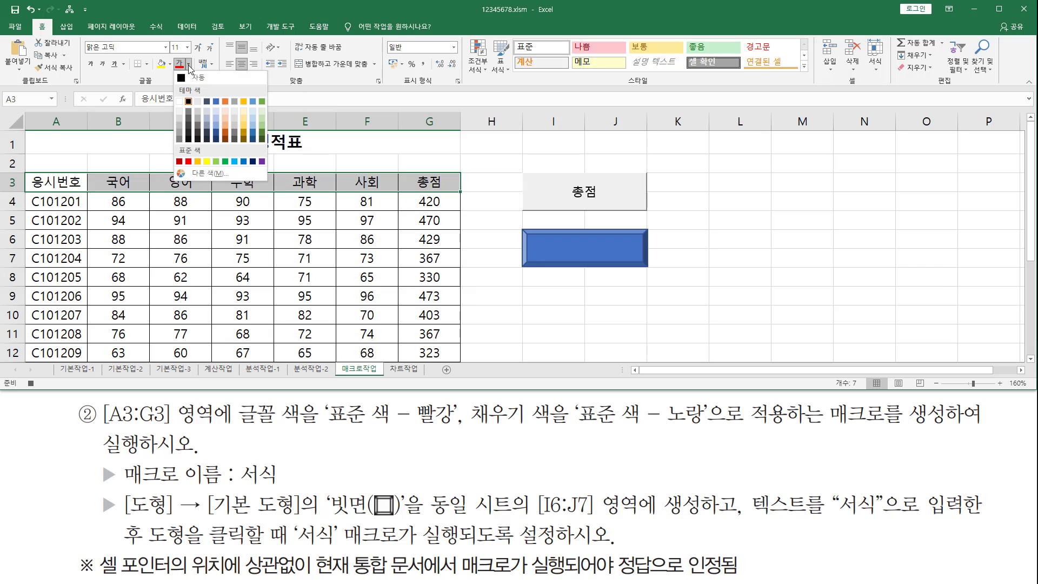
{"action": "left_click", "coordinate": [189, 161]}
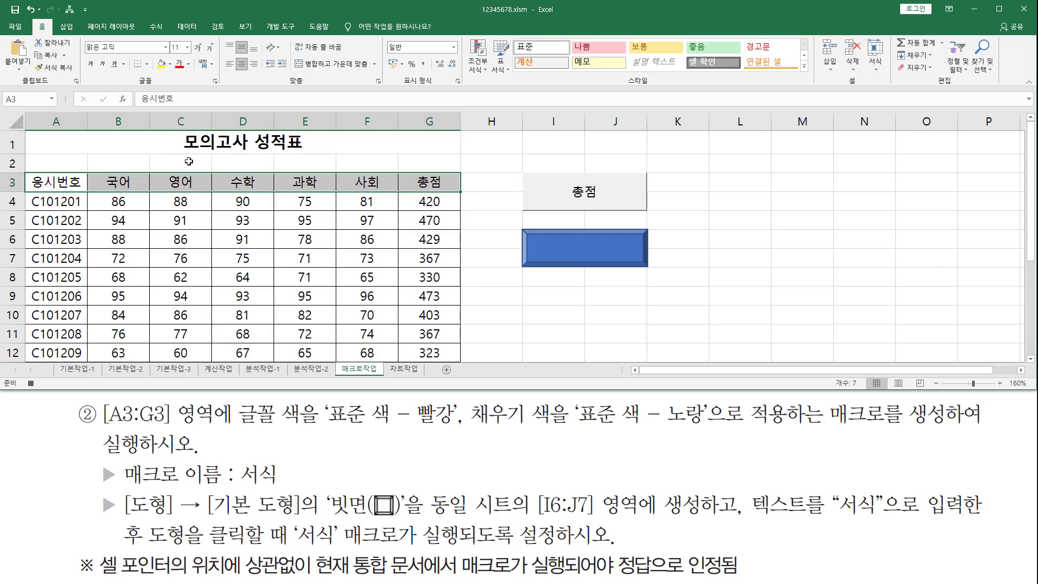
{"action": "left_click", "coordinate": [170, 68]}
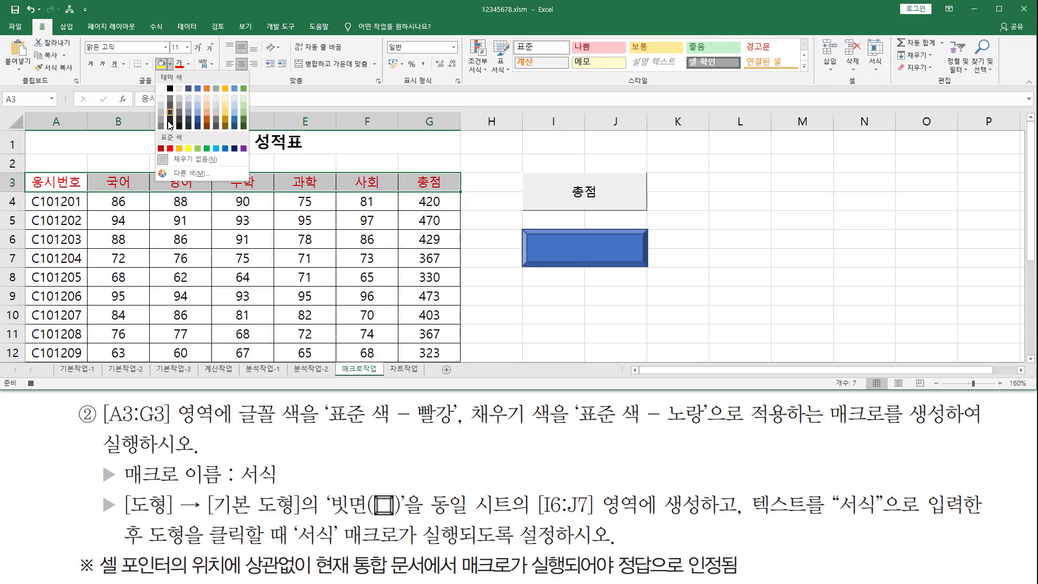
{"action": "left_click", "coordinate": [188, 149]}
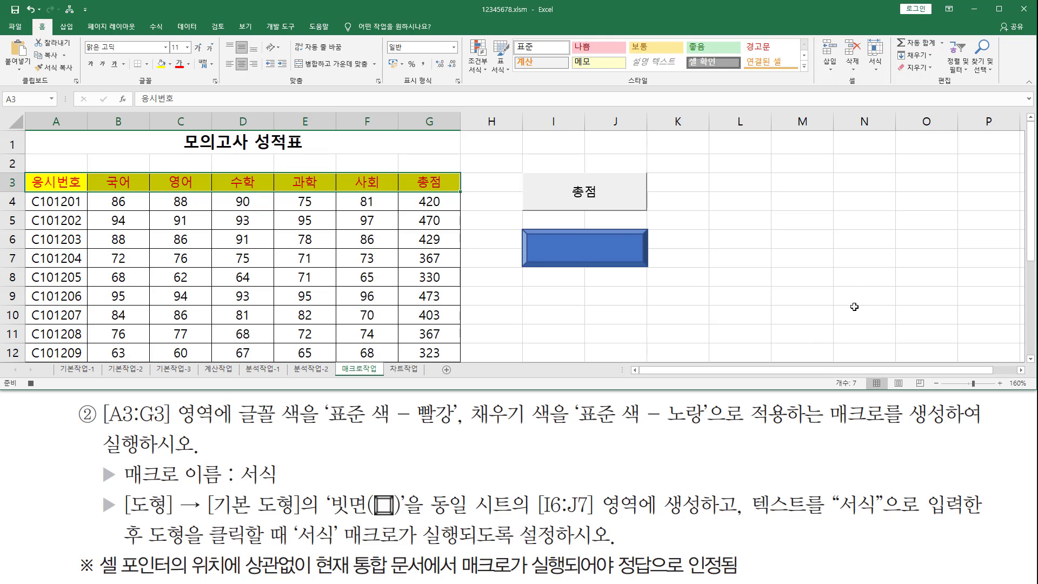
{"action": "left_click", "coordinate": [851, 256]}
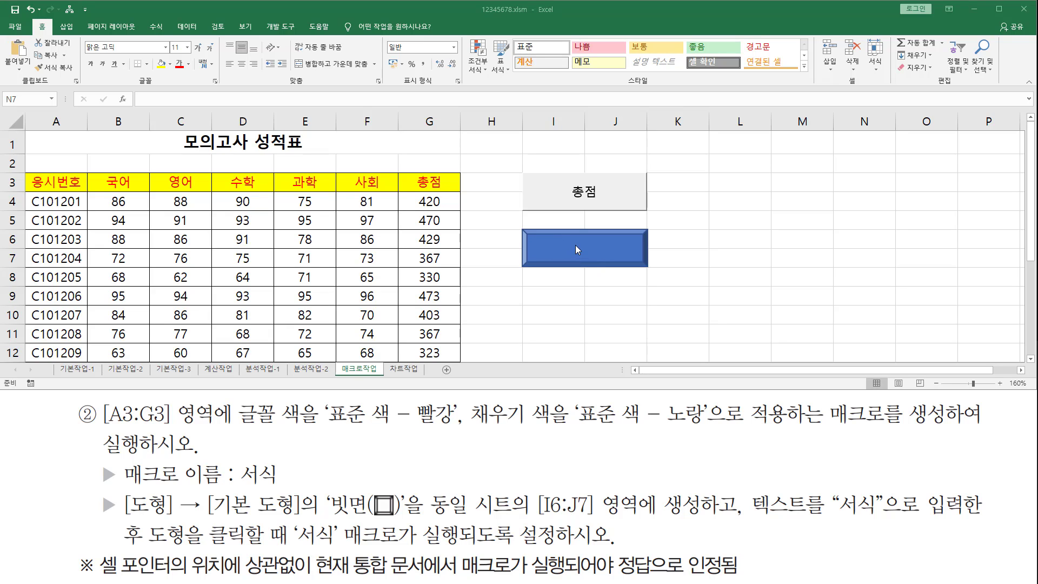
Set the text of the 빗면 shape over I6:J7 to 서식
{"action": "left_click", "coordinate": [550, 248]}
{"action": "right_click", "coordinate": [550, 248]}
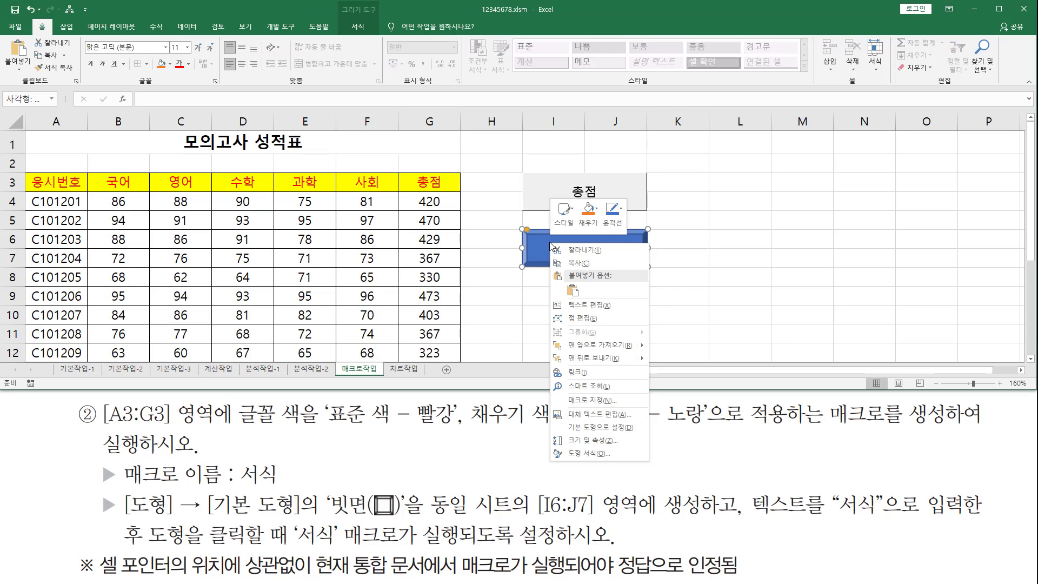
{"action": "left_click", "coordinate": [579, 301]}
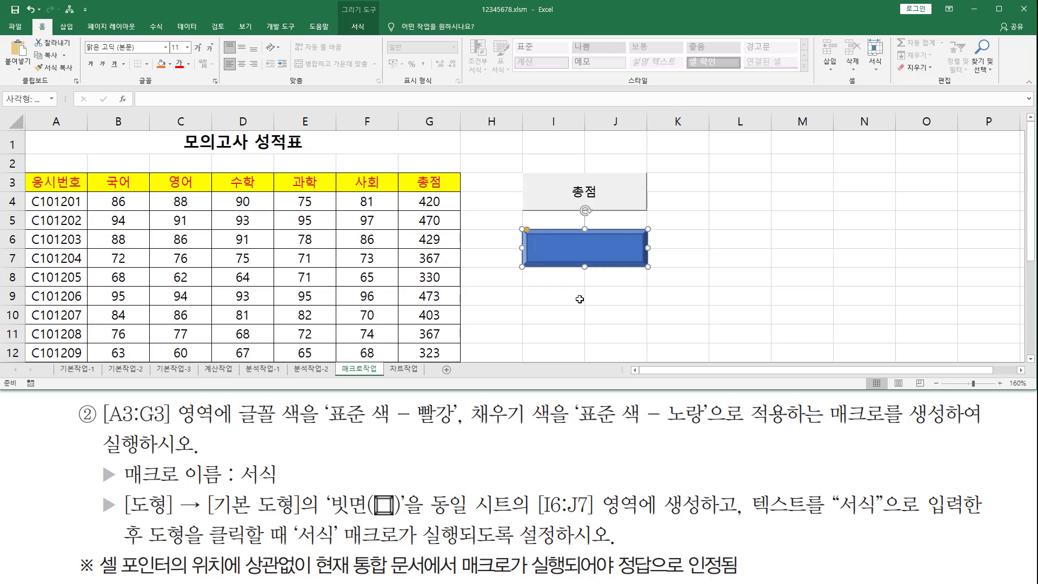
{"action": "type", "text": "서식"}
{"action": "left_click", "coordinate": [811, 257]}
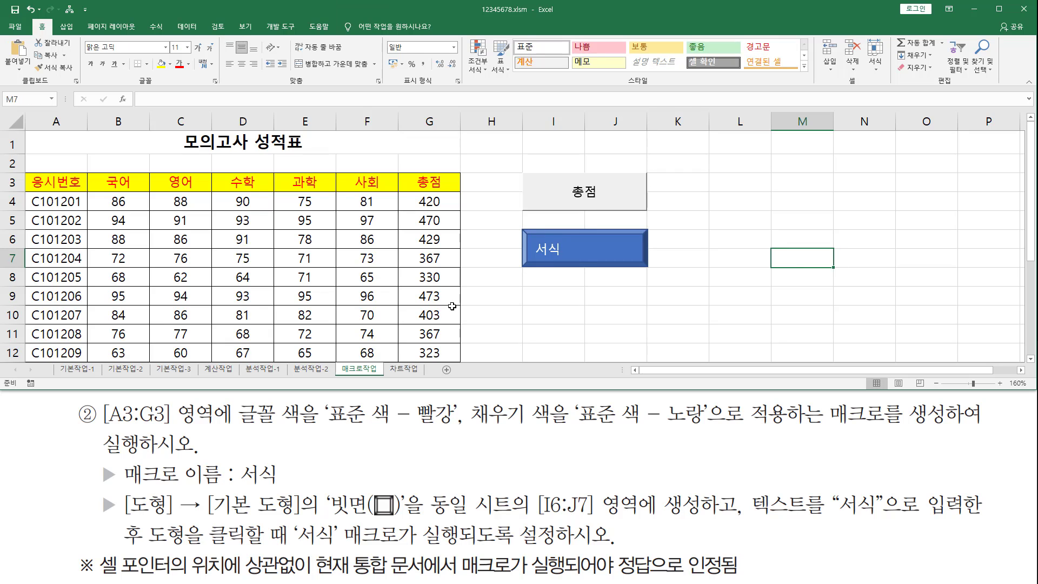
Give A3:G3 a standard dark blue fill and light green font, and run the 서식 macro from its shape to reapply the formatting
{"action": "left_click", "coordinate": [109, 398]}
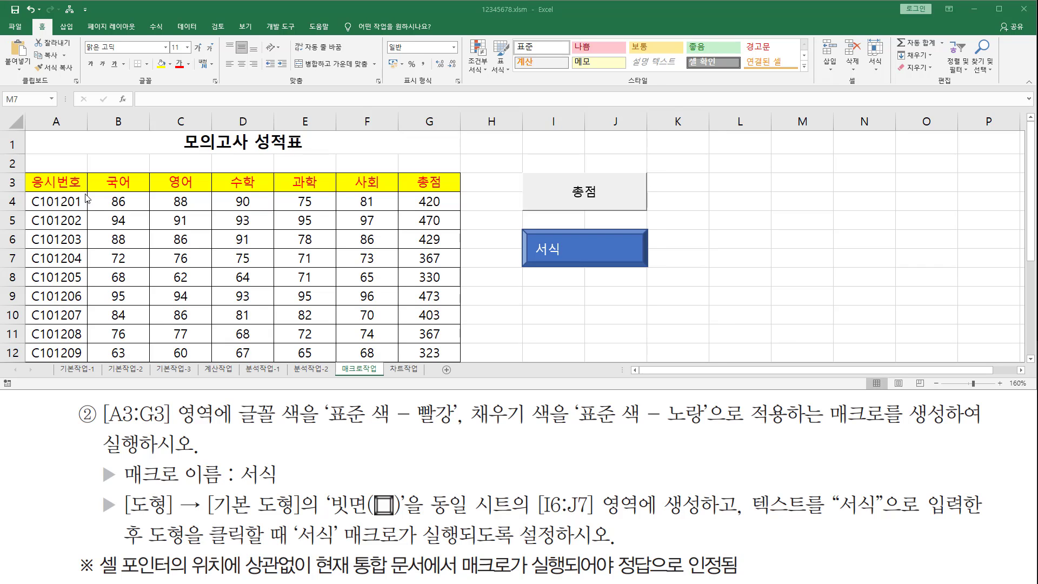
{"action": "left_click", "coordinate": [47, 183]}
{"action": "left_click_drag", "start_coordinate": [124, 182], "coordinate": [419, 181]}
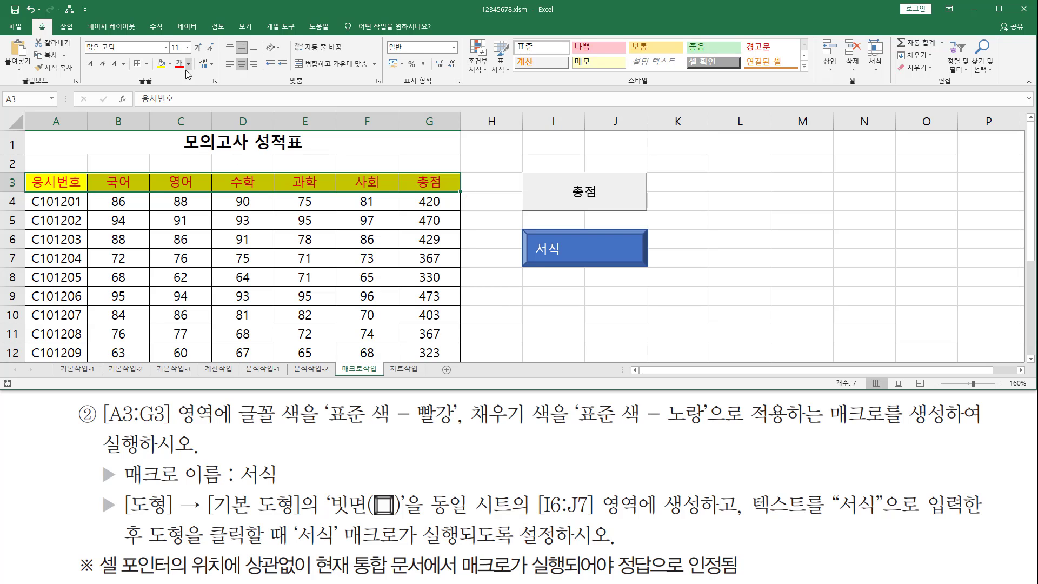
{"action": "left_click", "coordinate": [170, 64]}
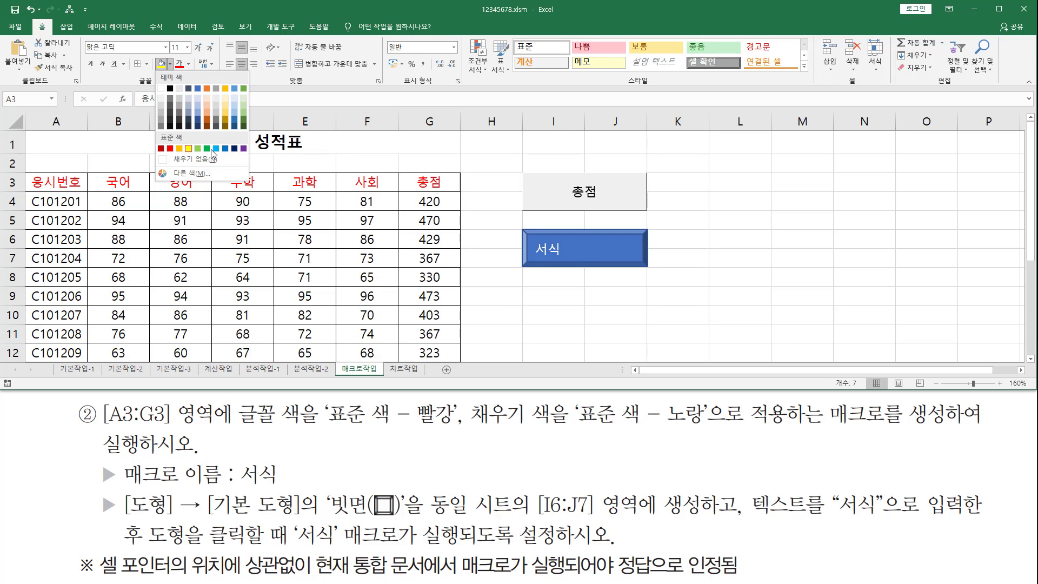
{"action": "left_click", "coordinate": [234, 148]}
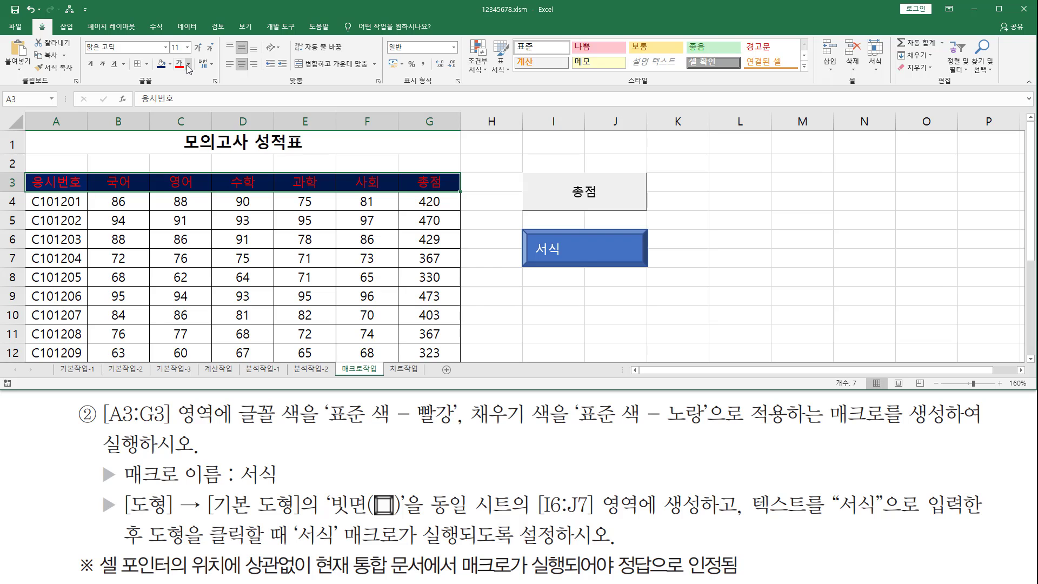
{"action": "left_click", "coordinate": [188, 64]}
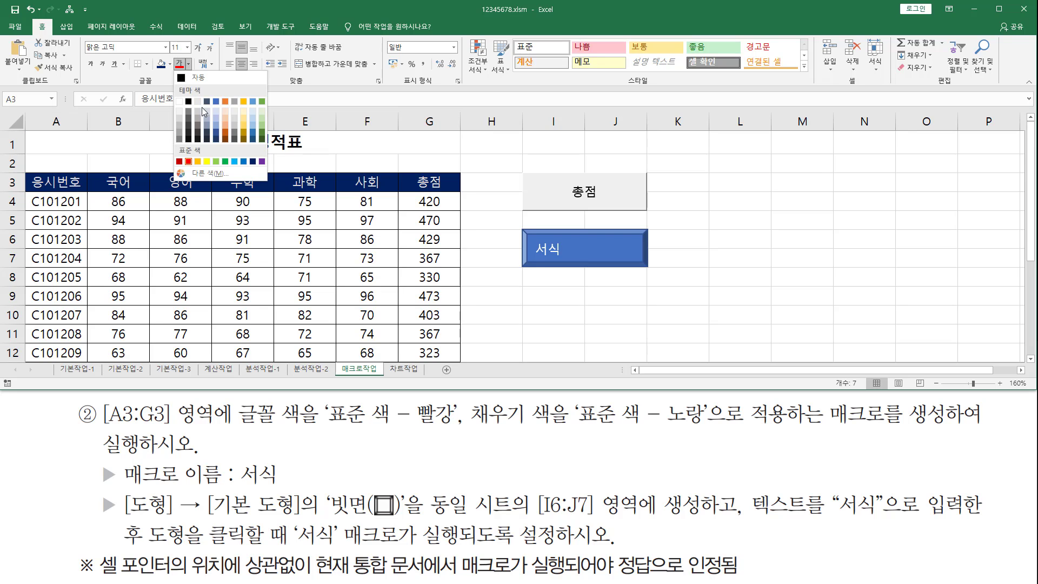
{"action": "left_click", "coordinate": [216, 161]}
{"action": "left_click", "coordinate": [589, 320]}
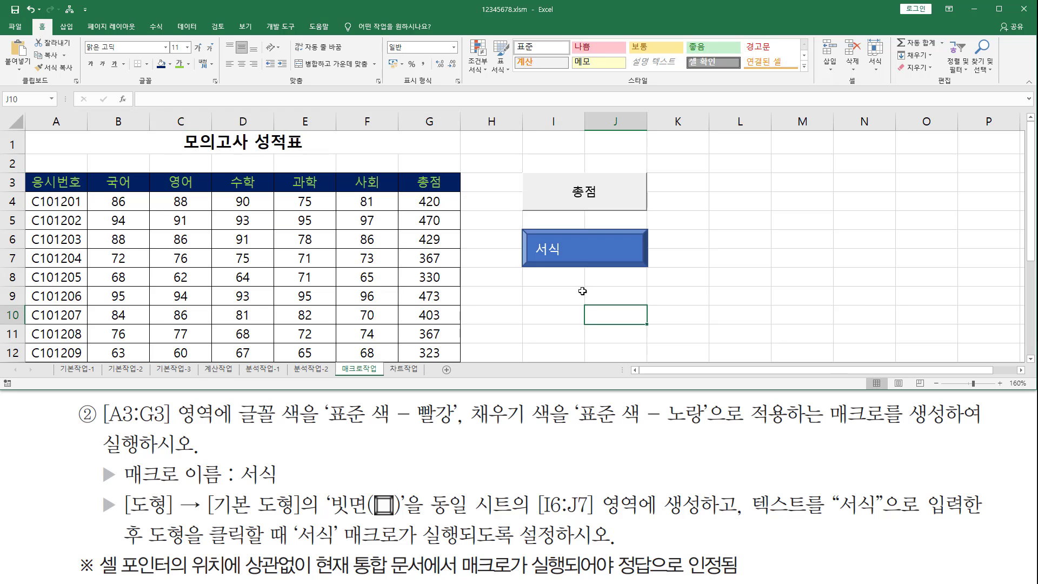
{"action": "left_click", "coordinate": [562, 262]}
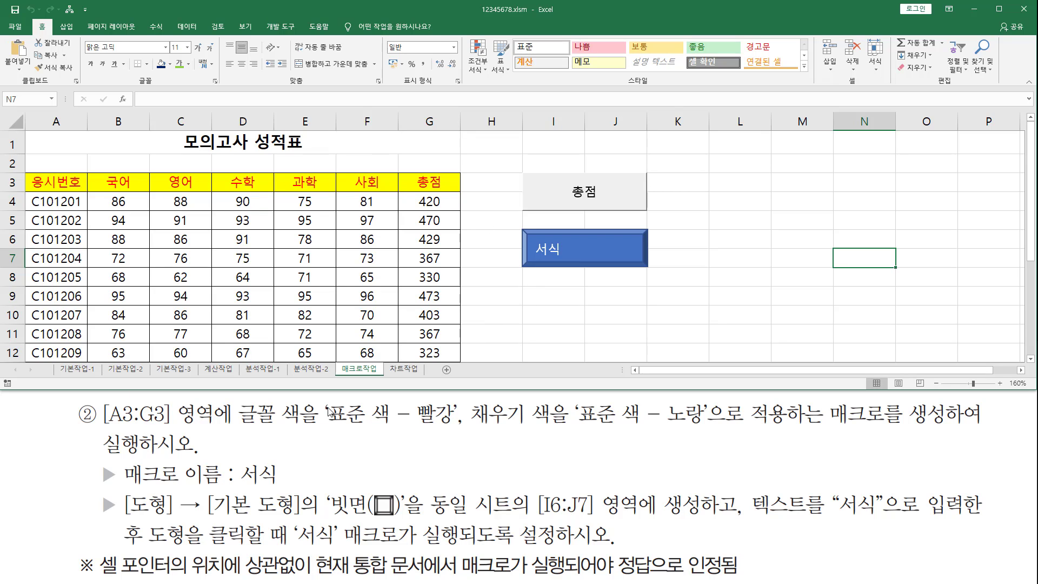
{"action": "left_click", "coordinate": [598, 310]}
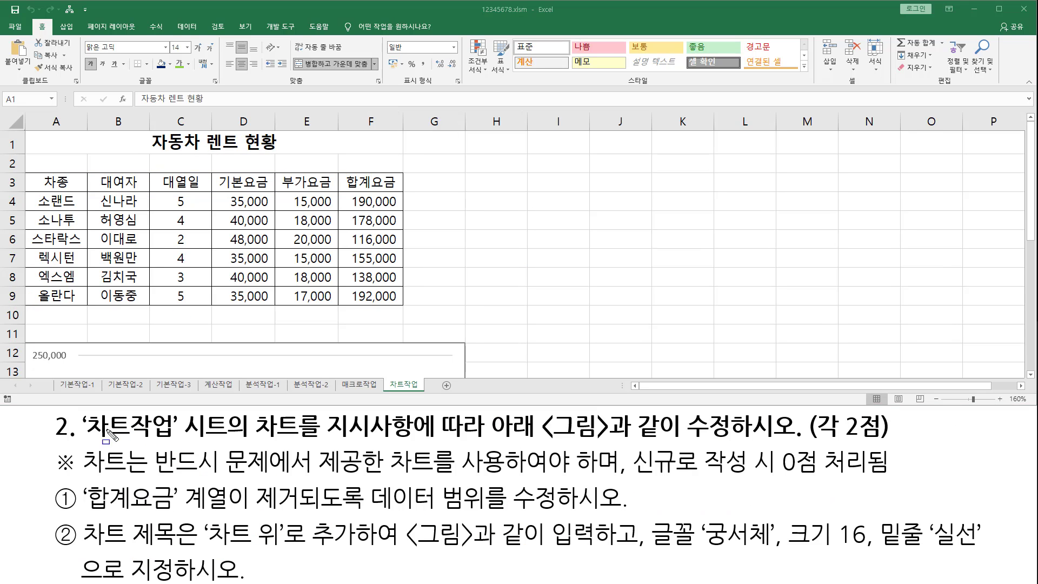
Review the 차트작업 task instructions with the source data and the provided chart, including the rule against creating a new chart
{"action": "left_click_drag", "start_coordinate": [87, 439], "coordinate": [173, 440]}
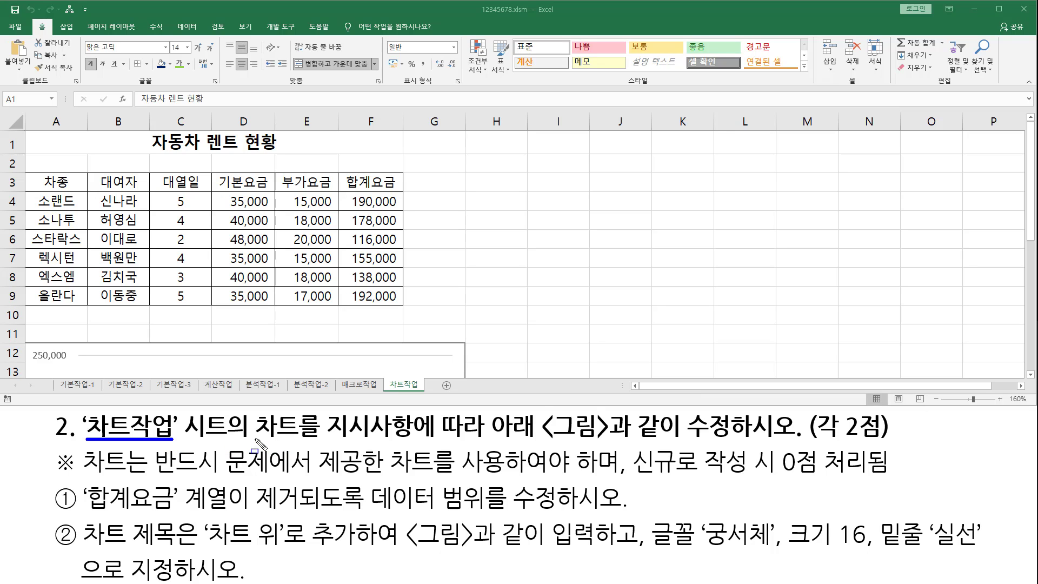
{"action": "left_click_drag", "start_coordinate": [251, 439], "coordinate": [889, 444]}
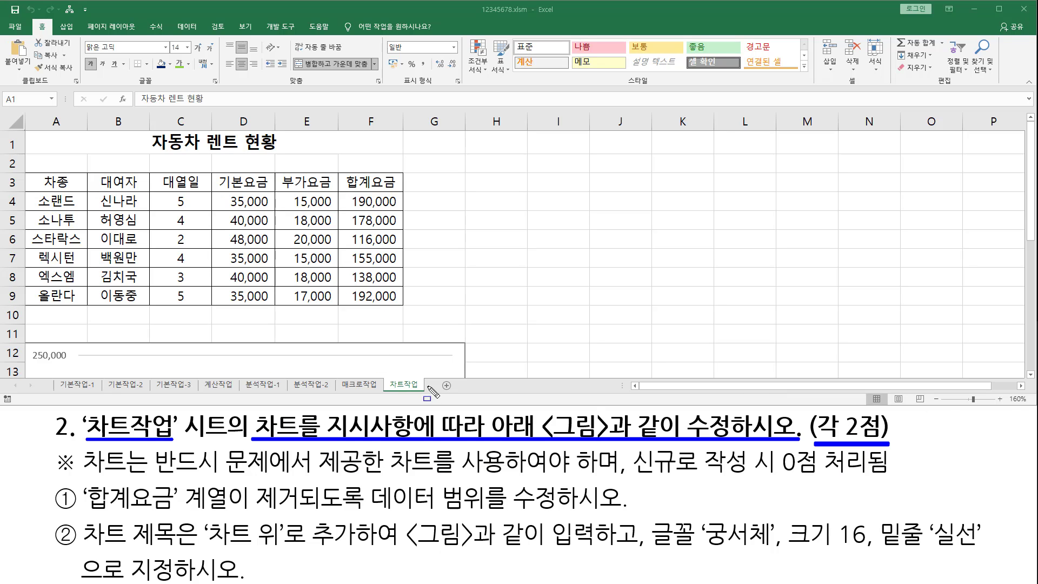
{"action": "left_click_drag", "start_coordinate": [382, 376], "coordinate": [423, 392]}
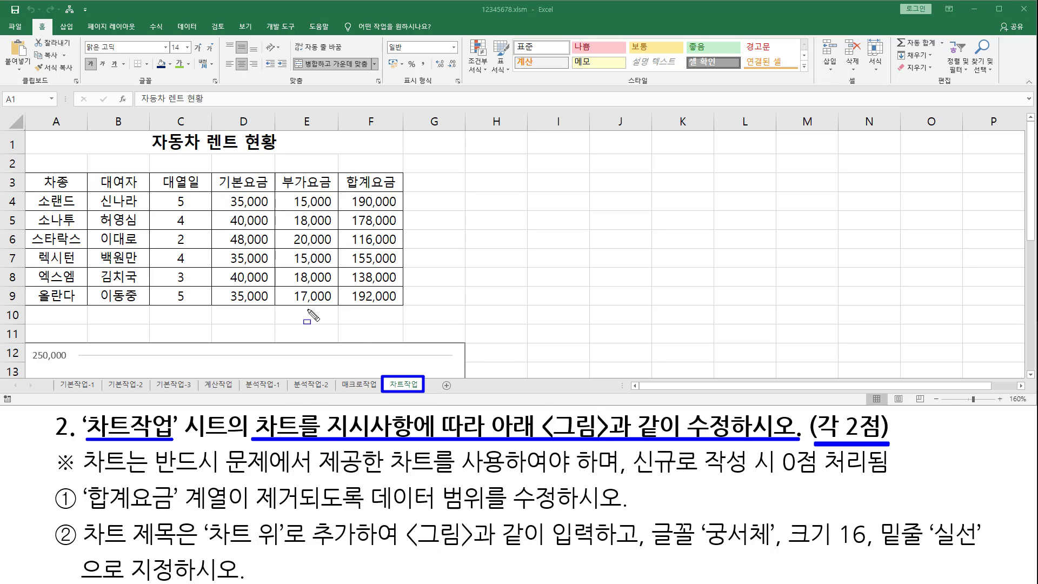
{"action": "left_click_drag", "start_coordinate": [30, 173], "coordinate": [387, 298]}
{"action": "key", "text": "Escape"}
{"action": "scroll", "coordinate": [518, 288], "scroll_direction": "down", "scroll_amount": 3}
{"action": "scroll", "coordinate": [517, 288], "scroll_direction": "down", "scroll_amount": 3}
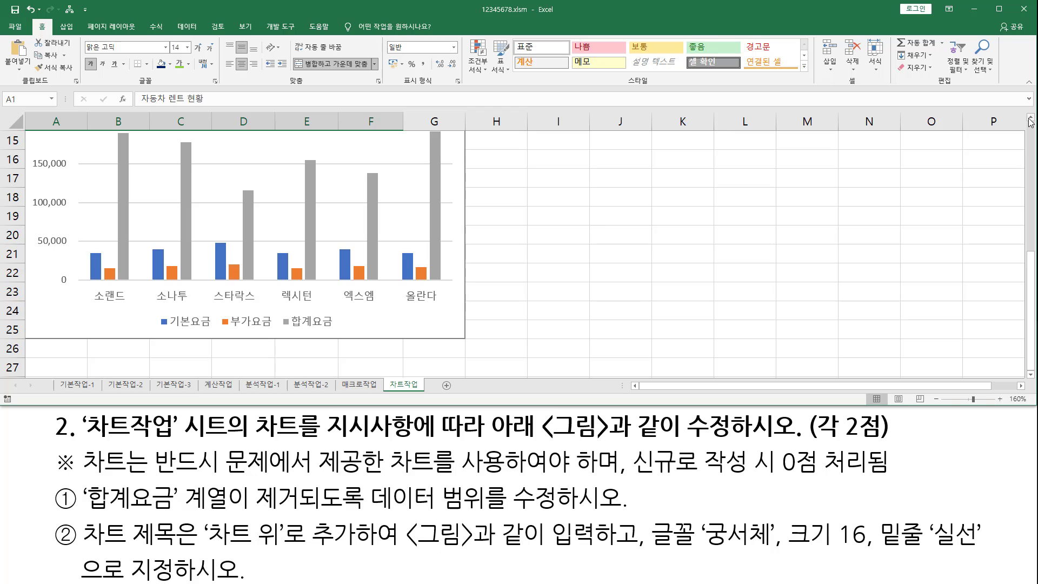
{"action": "left_click", "coordinate": [1030, 118]}
{"action": "left_click", "coordinate": [1029, 119]}
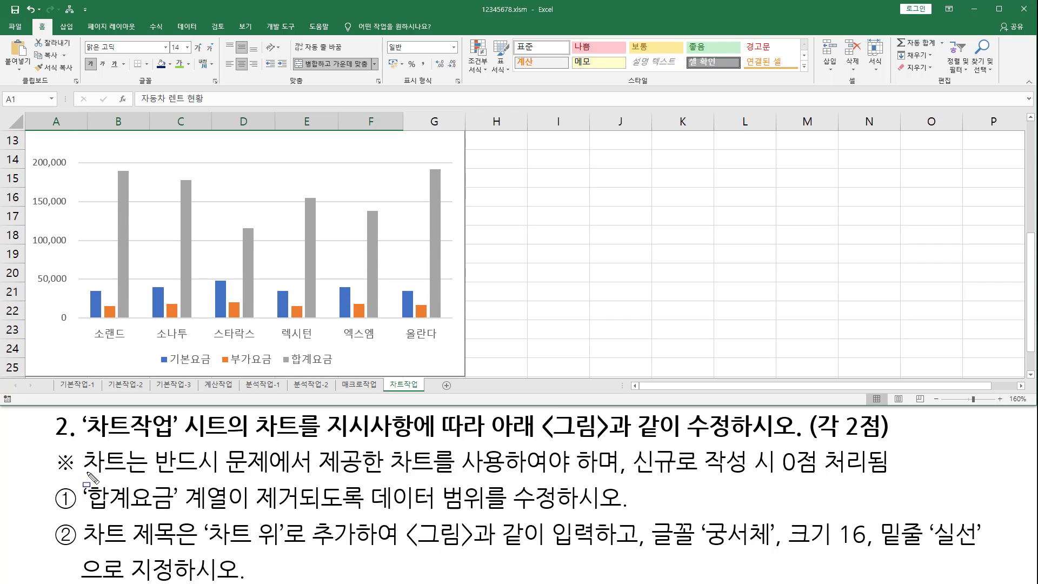
{"action": "left_click_drag", "start_coordinate": [152, 479], "coordinate": [502, 481]}
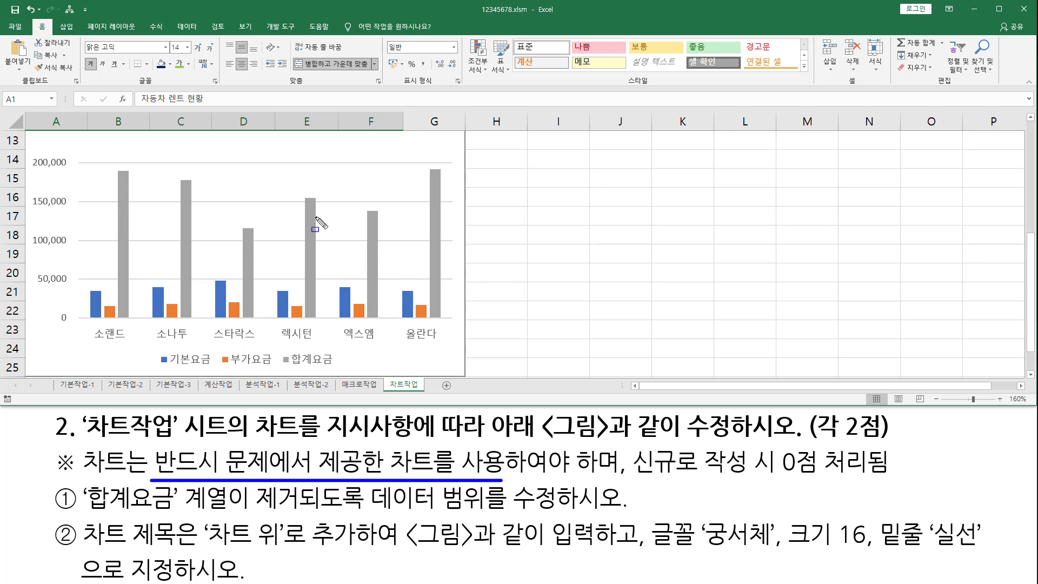
{"action": "mouse_move", "coordinate": [630, 444]}
{"action": "left_mouse_down"}
{"action": "mouse_move", "coordinate": [652, 468]}
{"action": "mouse_move", "coordinate": [889, 478]}
{"action": "left_mouse_up"}
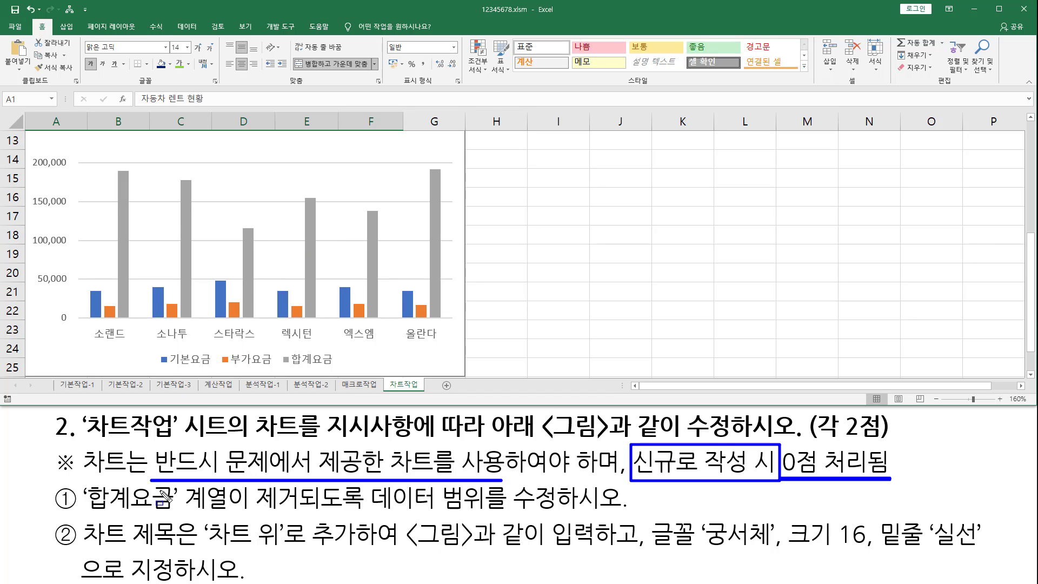
{"action": "key", "text": "Escape"}
{"action": "key", "text": "ctrl+2"}
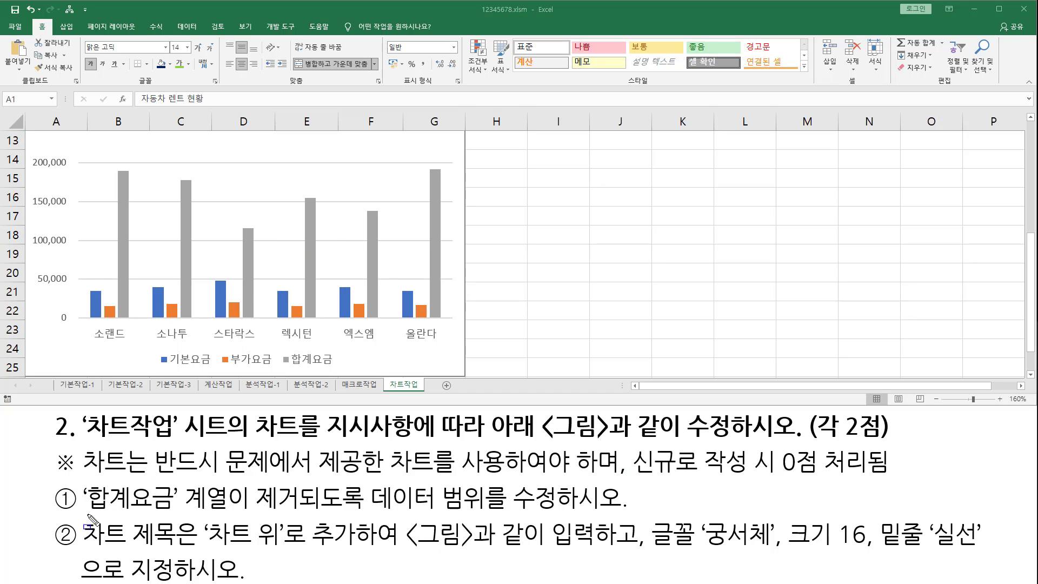
Delete the 합계요금 series from the column chart on the 차트작업 sheet
{"action": "left_click_drag", "start_coordinate": [88, 515], "coordinate": [637, 517]}
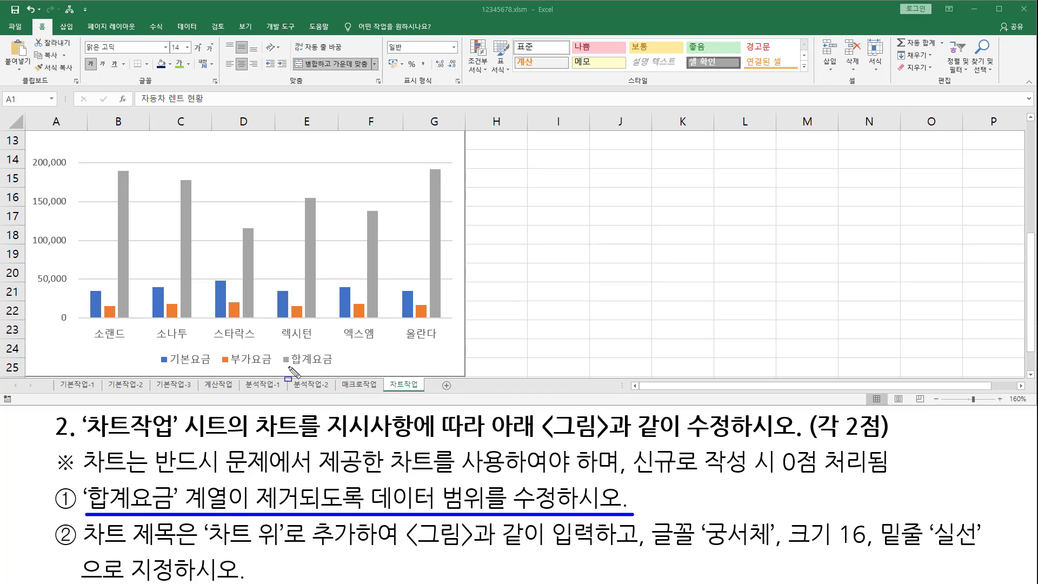
{"action": "left_click_drag", "start_coordinate": [287, 366], "coordinate": [336, 367]}
{"action": "key", "text": "Escape"}
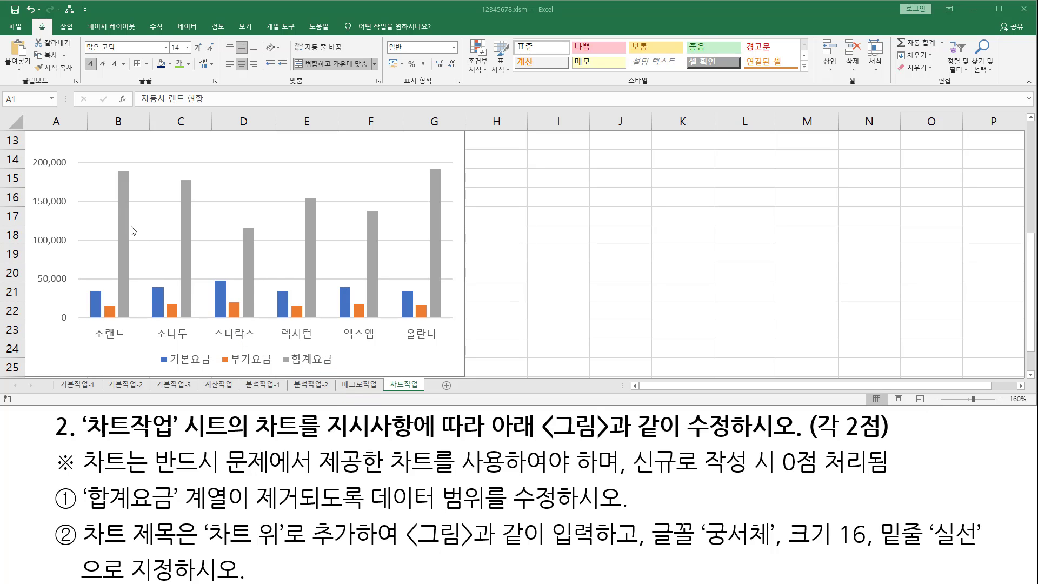
{"action": "mouse_move", "coordinate": [124, 231]}
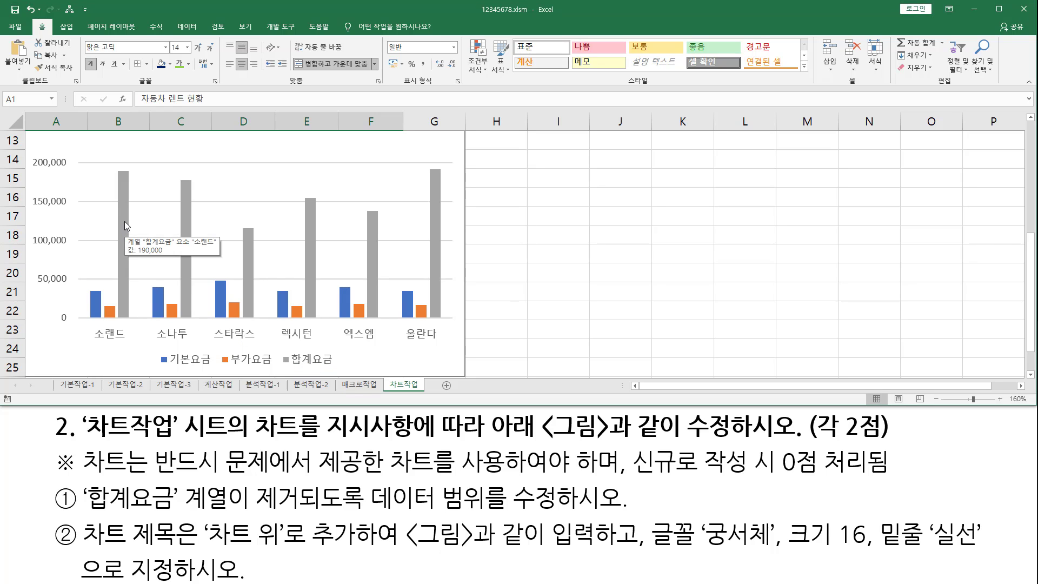
{"action": "left_click", "coordinate": [126, 217]}
{"action": "right_click", "coordinate": [124, 217]}
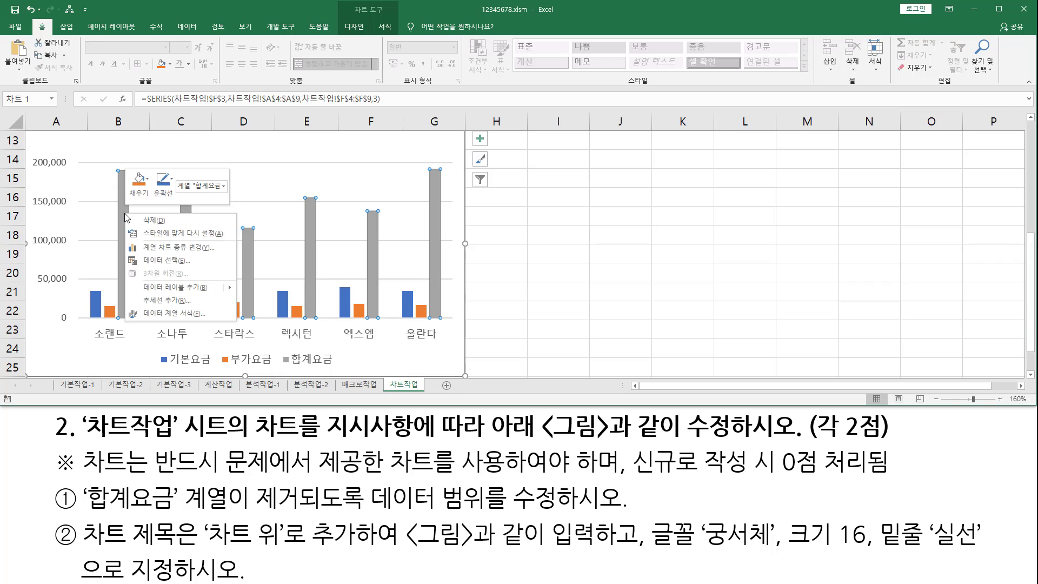
{"action": "left_click", "coordinate": [146, 220]}
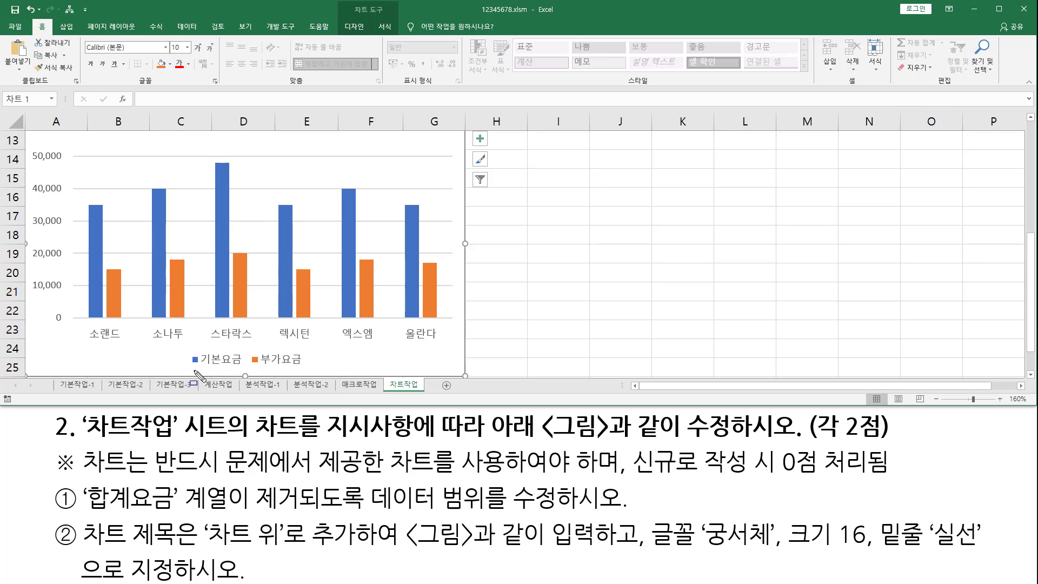
Review the chart title instructions and the reference picture for the title's wording, position and formatting
{"action": "left_click_drag", "start_coordinate": [189, 367], "coordinate": [302, 367]}
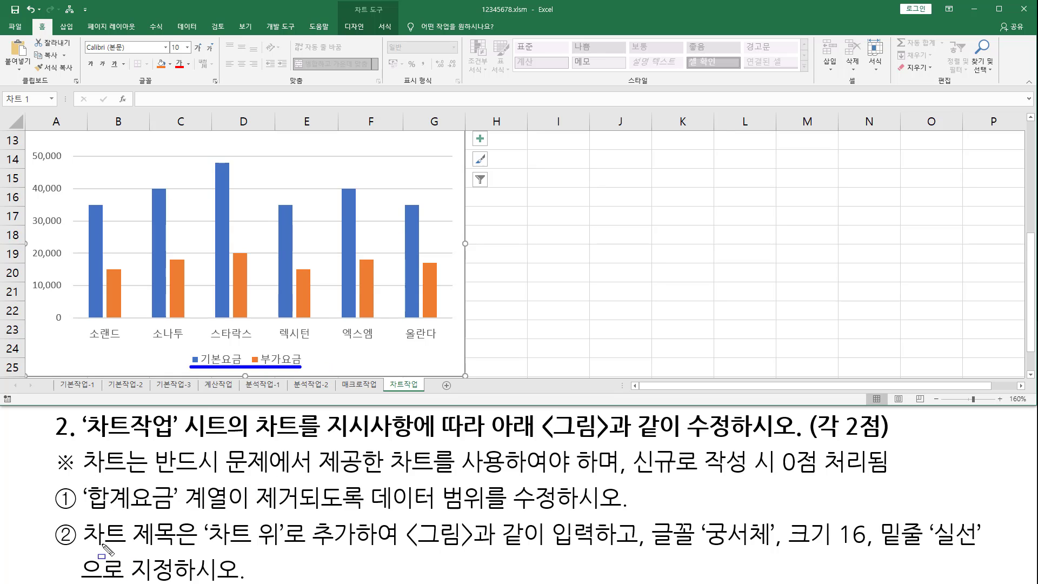
{"action": "left_click_drag", "start_coordinate": [84, 547], "coordinate": [177, 547]}
{"action": "mouse_move", "coordinate": [206, 515]}
{"action": "left_mouse_down"}
{"action": "mouse_move", "coordinate": [215, 547]}
{"action": "mouse_move", "coordinate": [984, 550]}
{"action": "left_mouse_up"}
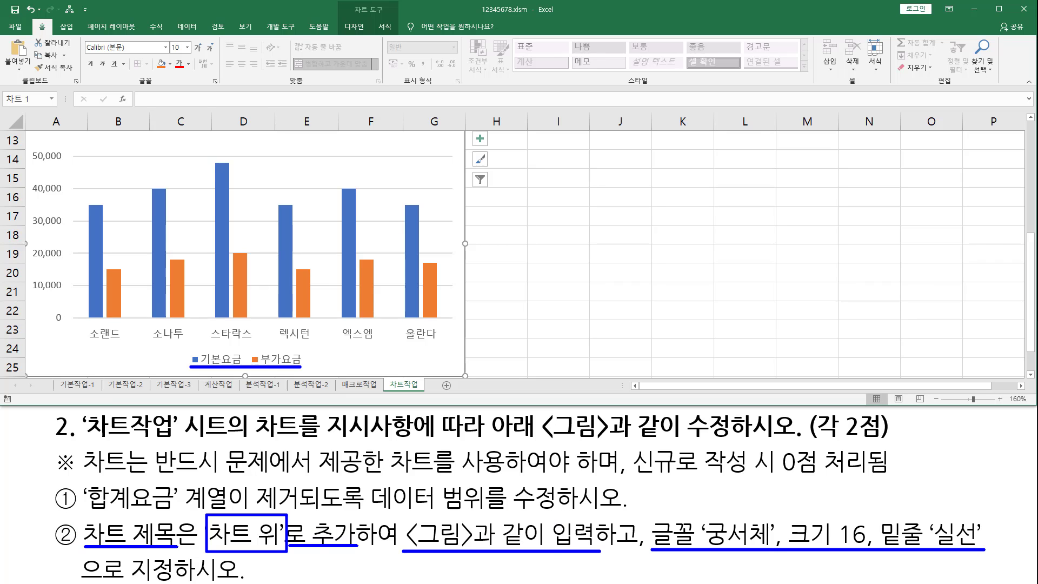
{"action": "key", "text": "Escape"}
{"action": "key", "text": "alt+Tab"}
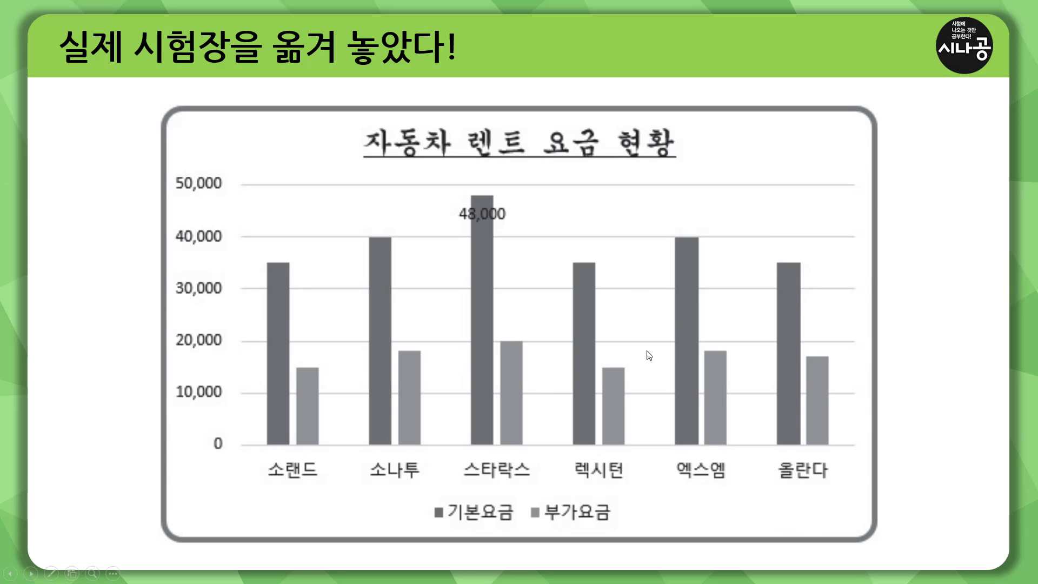
{"action": "key", "text": "ctrl+shift+d"}
{"action": "mouse_move", "coordinate": [357, 166]}
{"action": "left_mouse_down"}
{"action": "mouse_move", "coordinate": [676, 167]}
{"action": "mouse_move", "coordinate": [685, 119]}
{"action": "left_mouse_up"}
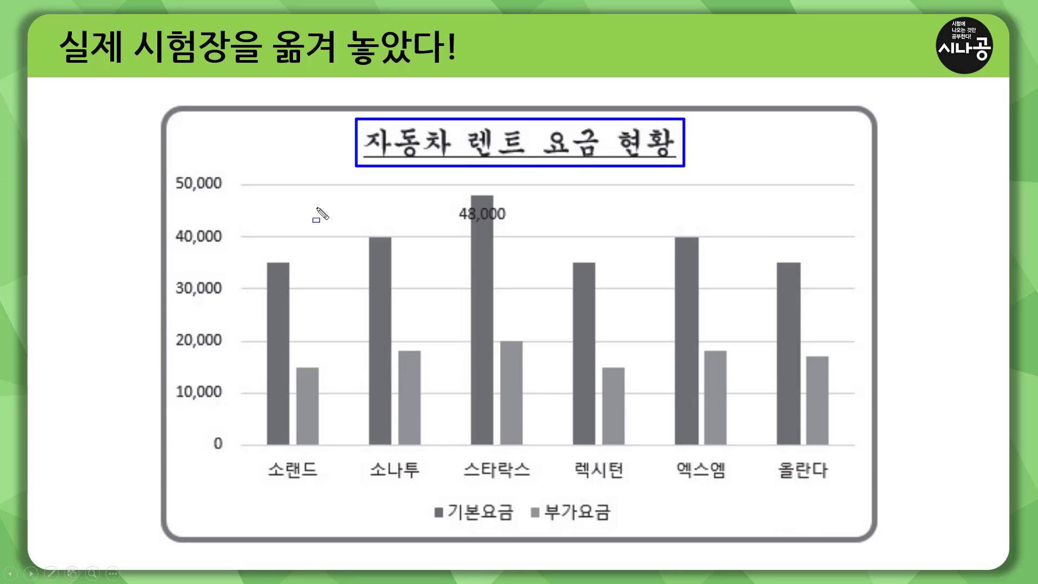
{"action": "key", "text": "e"}
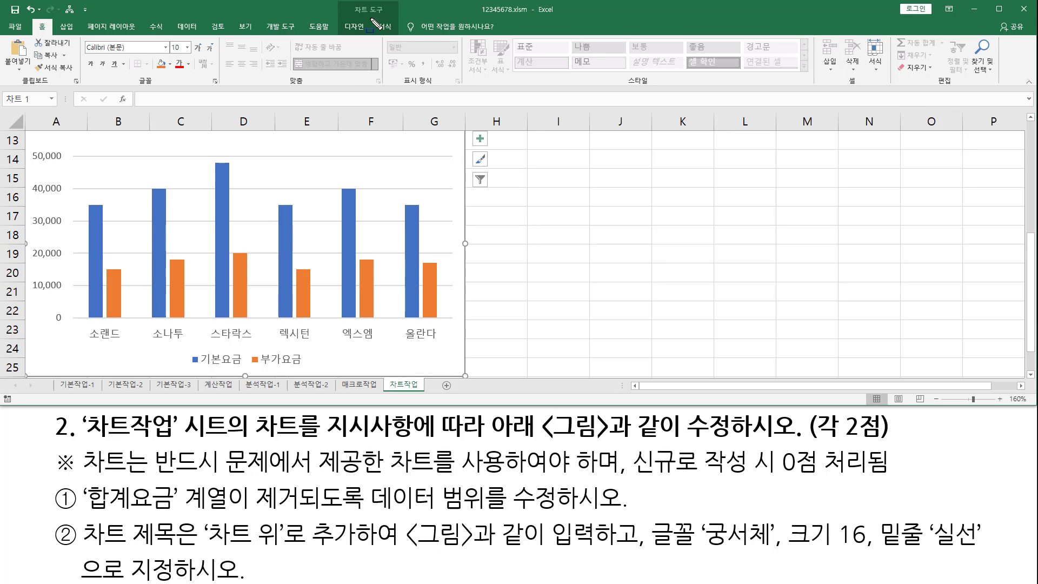
Add a chart title with the 차트 위 placement to the column chart on the 차트작업 sheet
{"action": "left_click_drag", "start_coordinate": [347, 3], "coordinate": [390, 19]}
{"action": "key", "text": "e"}
{"action": "left_click", "coordinate": [355, 27]}
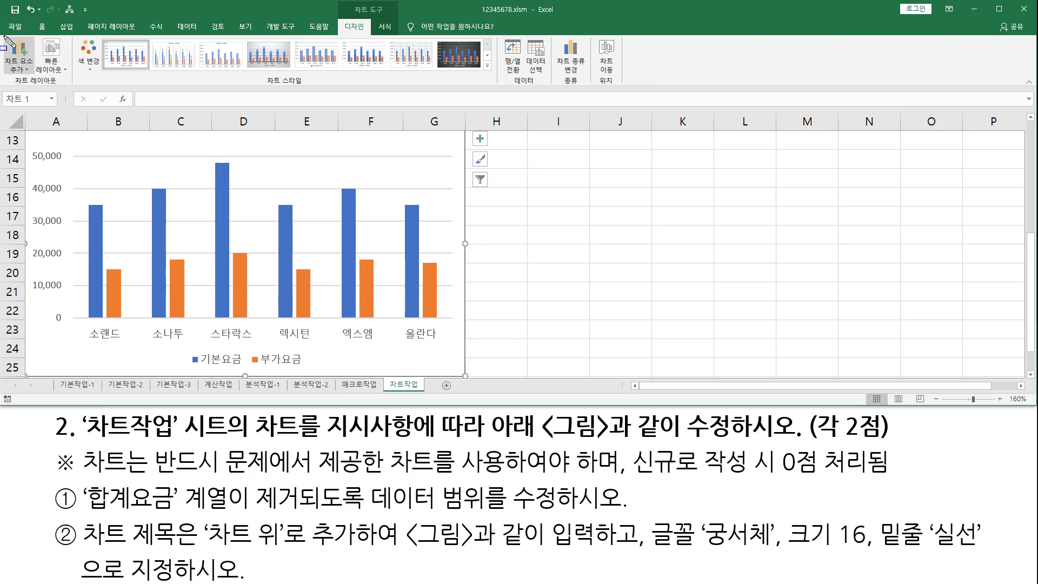
{"action": "left_click_drag", "start_coordinate": [5, 37], "coordinate": [35, 80]}
{"action": "key", "text": "Escape"}
{"action": "left_click", "coordinate": [27, 72]}
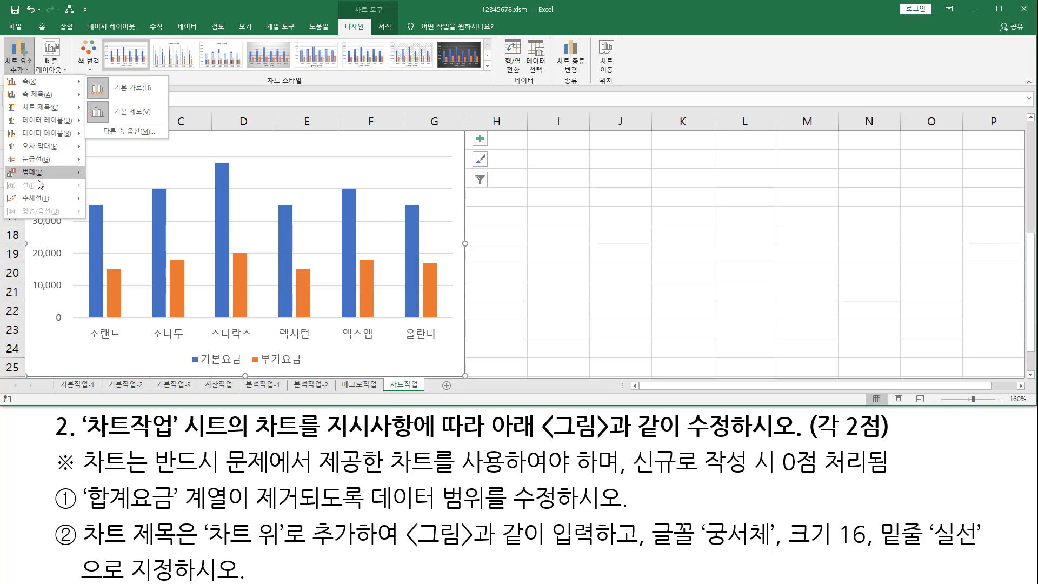
{"action": "mouse_move", "coordinate": [38, 110]}
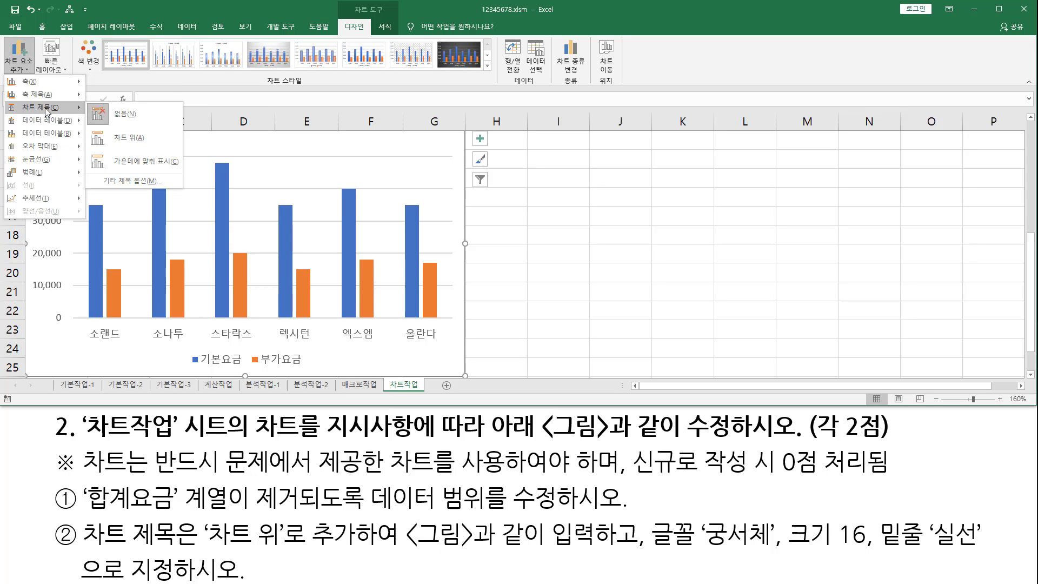
{"action": "left_click", "coordinate": [122, 142]}
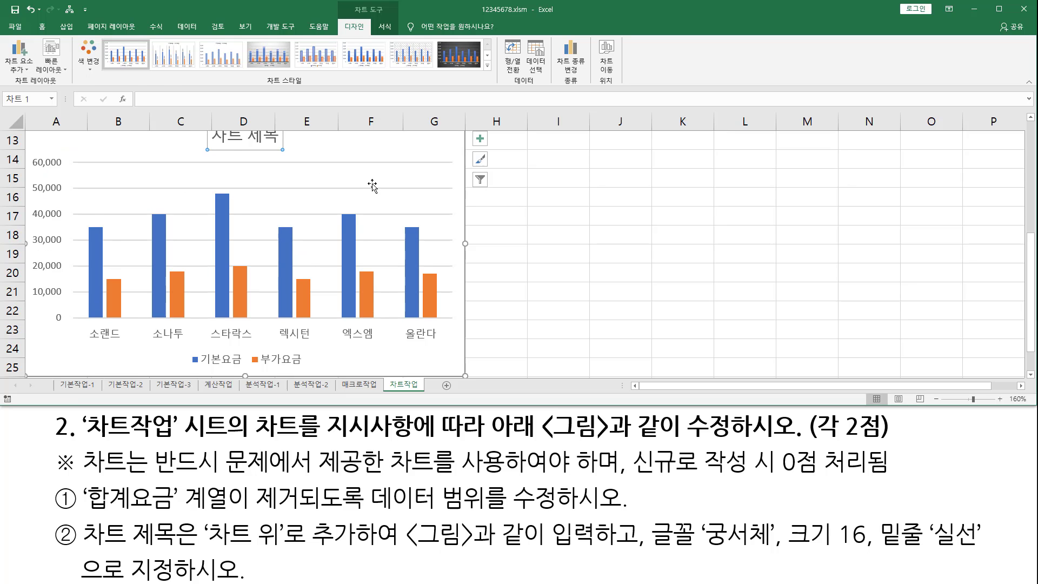
Set the chart title text to 자동차 렌트 요금 현황
{"action": "scroll", "coordinate": [372, 185], "scroll_direction": "up", "scroll_amount": 3}
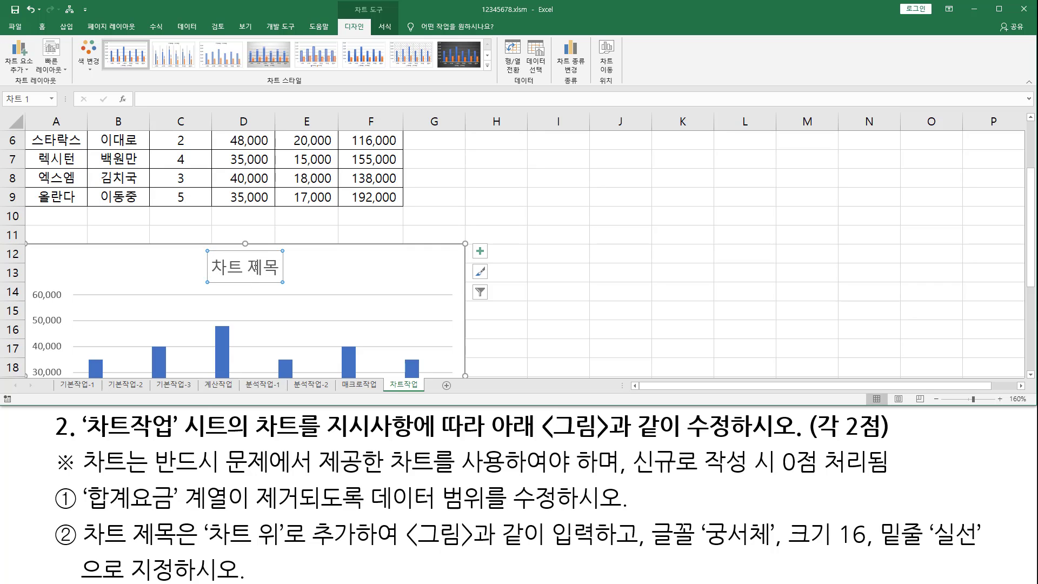
{"action": "left_click_drag", "start_coordinate": [133, 90], "coordinate": [343, 105]}
{"action": "key", "text": "Escape"}
{"action": "left_click", "coordinate": [179, 99]}
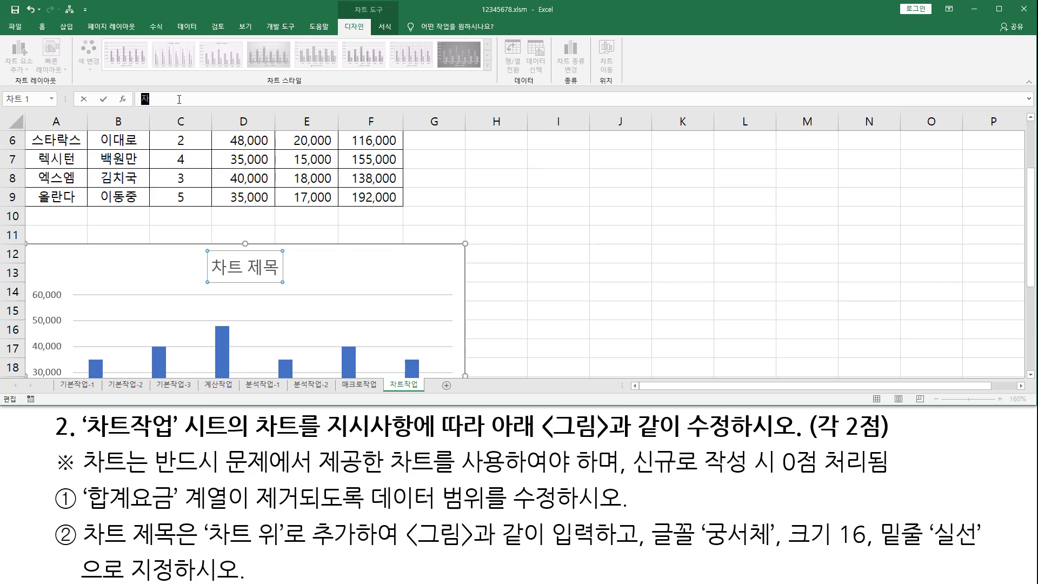
{"action": "type", "text": "자동차 렌트 요금 현황"}
{"action": "key", "text": "Return"}
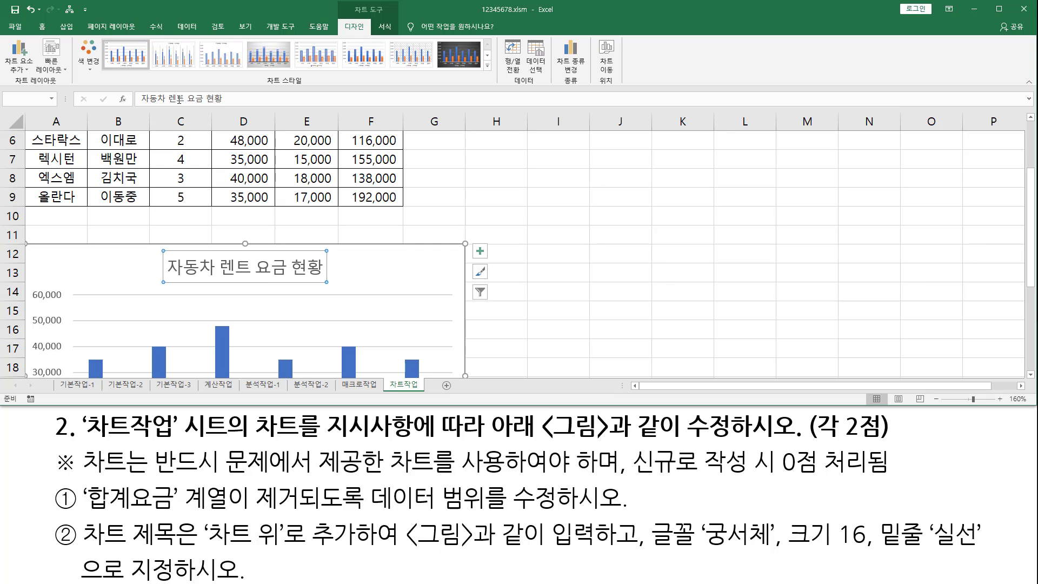
Set the chart title's font to 궁서체
{"action": "left_click_drag", "start_coordinate": [156, 285], "coordinate": [331, 284]}
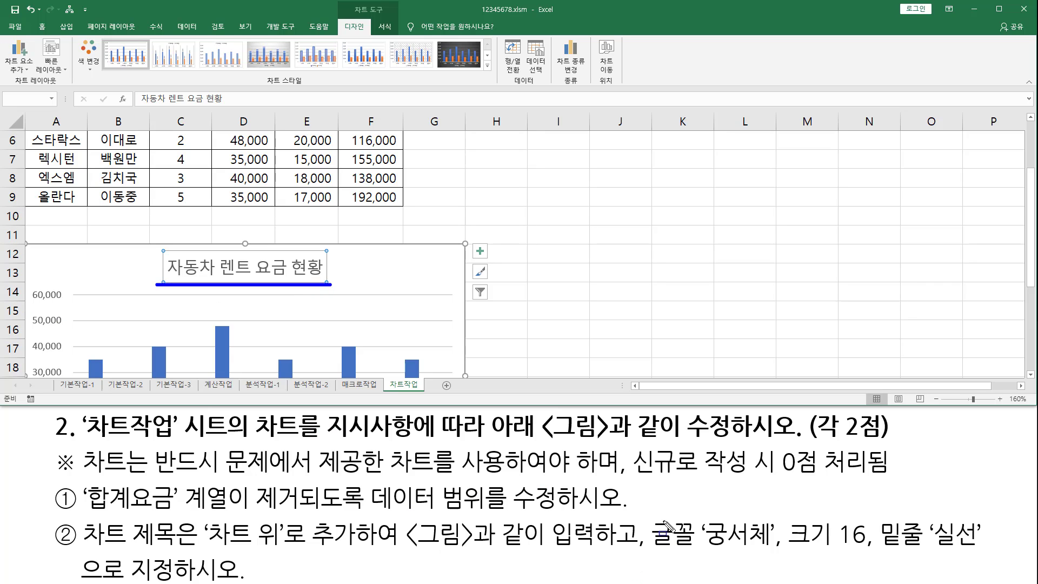
{"action": "mouse_move", "coordinate": [650, 515]}
{"action": "left_mouse_down"}
{"action": "mouse_move", "coordinate": [693, 558]}
{"action": "mouse_move", "coordinate": [991, 555]}
{"action": "left_mouse_up"}
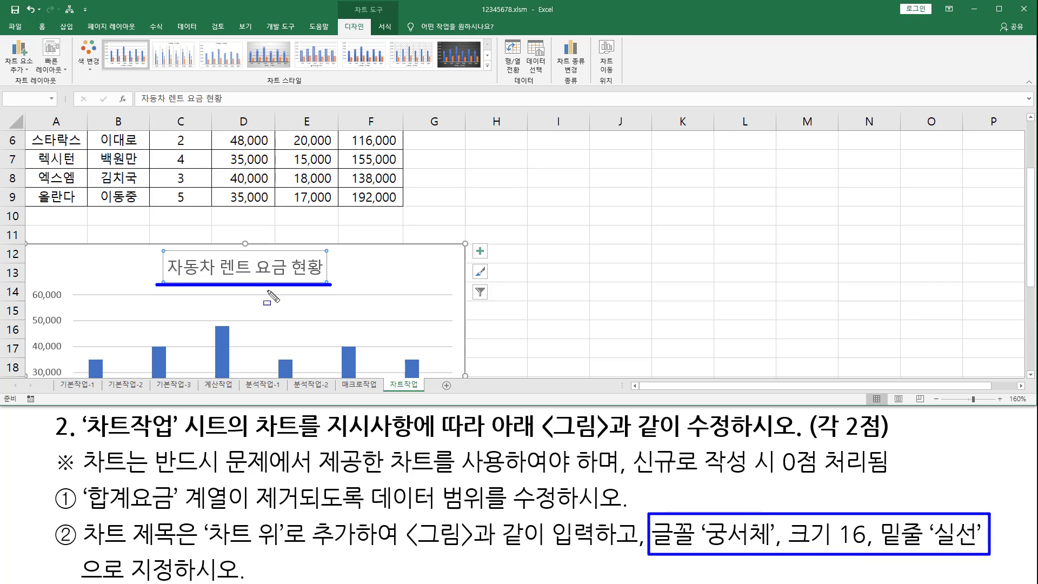
{"action": "key", "text": "Escape"}
{"action": "left_click", "coordinate": [245, 261]}
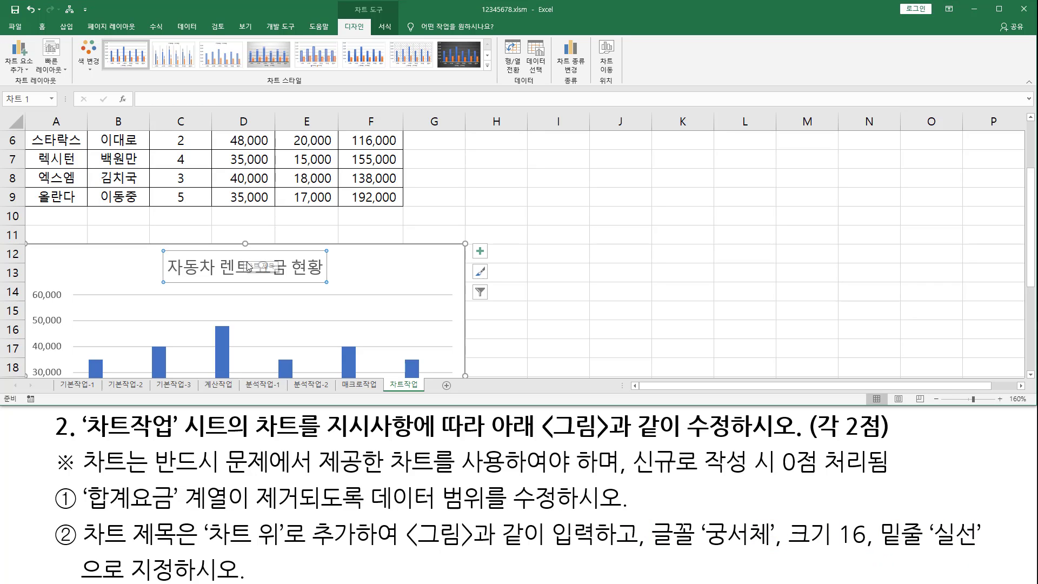
{"action": "left_click", "coordinate": [42, 28]}
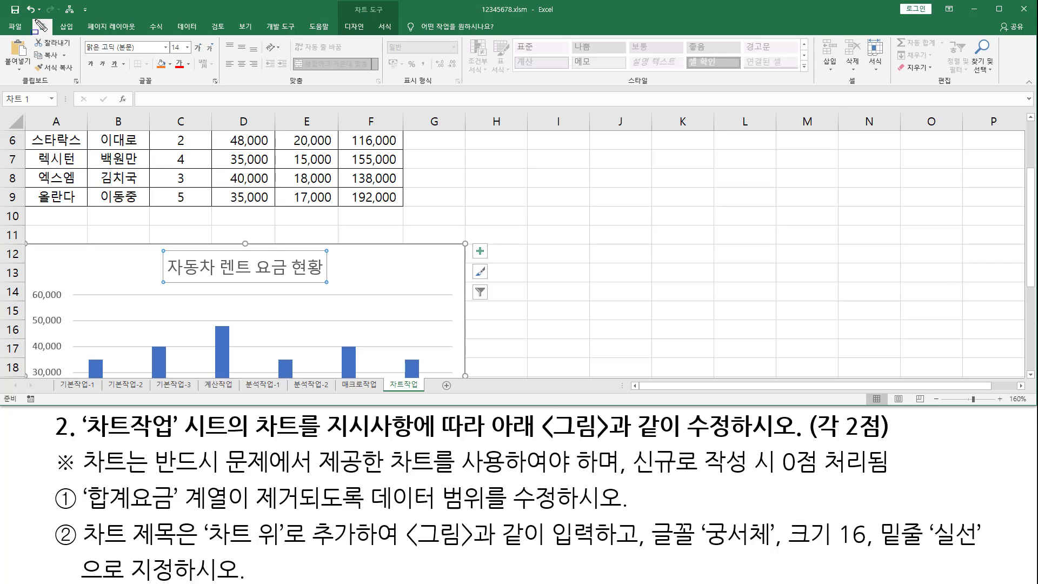
{"action": "mouse_move", "coordinate": [35, 20]}
{"action": "left_mouse_down"}
{"action": "mouse_move", "coordinate": [50, 37]}
{"action": "mouse_move", "coordinate": [139, 57]}
{"action": "left_mouse_up"}
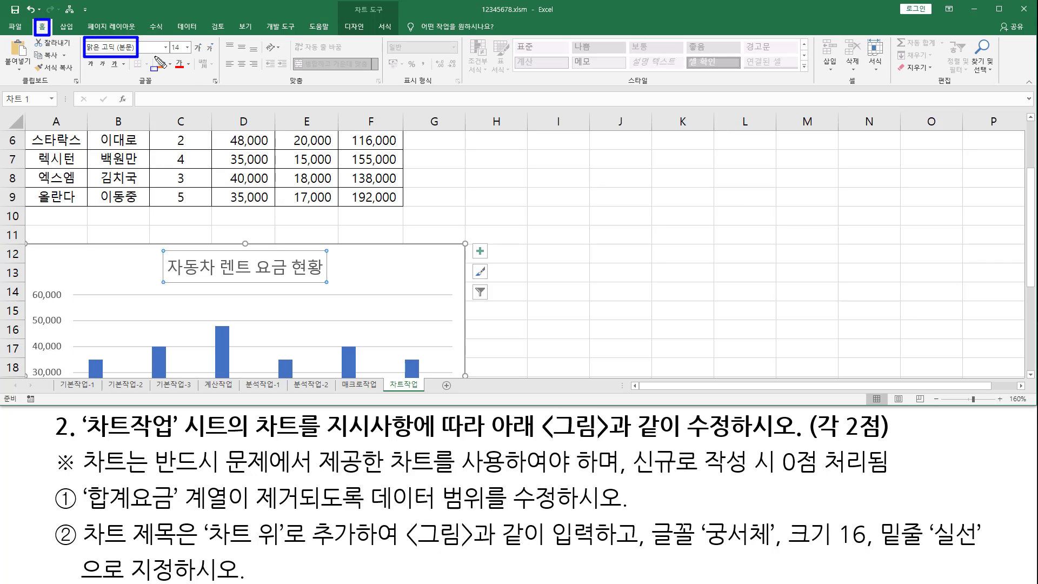
{"action": "left_click_drag", "start_coordinate": [84, 36], "coordinate": [194, 55]}
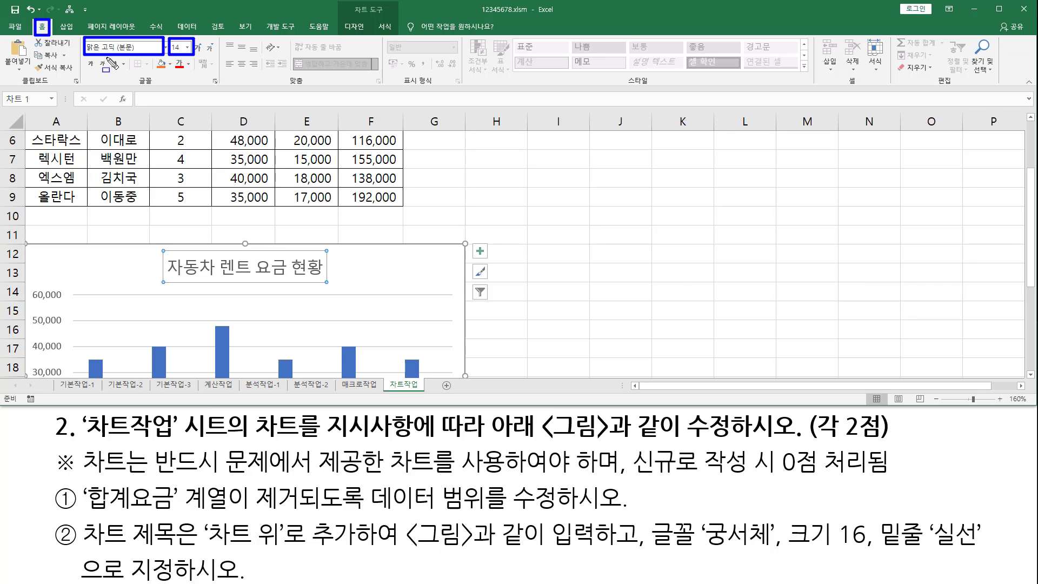
{"action": "left_click_drag", "start_coordinate": [107, 56], "coordinate": [124, 74]}
{"action": "key", "text": "Escape"}
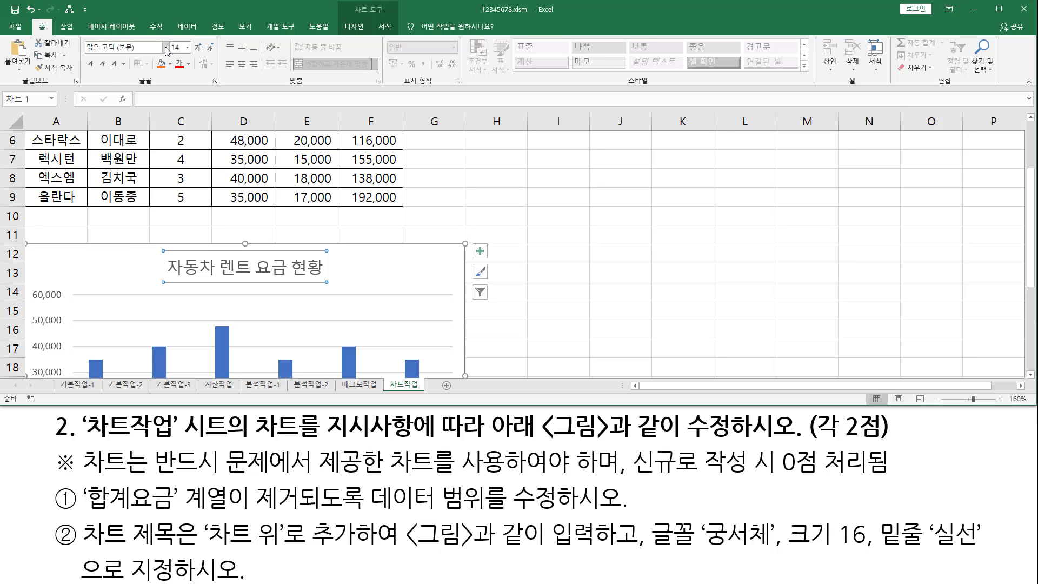
{"action": "left_click", "coordinate": [166, 48]}
{"action": "scroll", "coordinate": [156, 204], "scroll_direction": "down", "scroll_amount": 5}
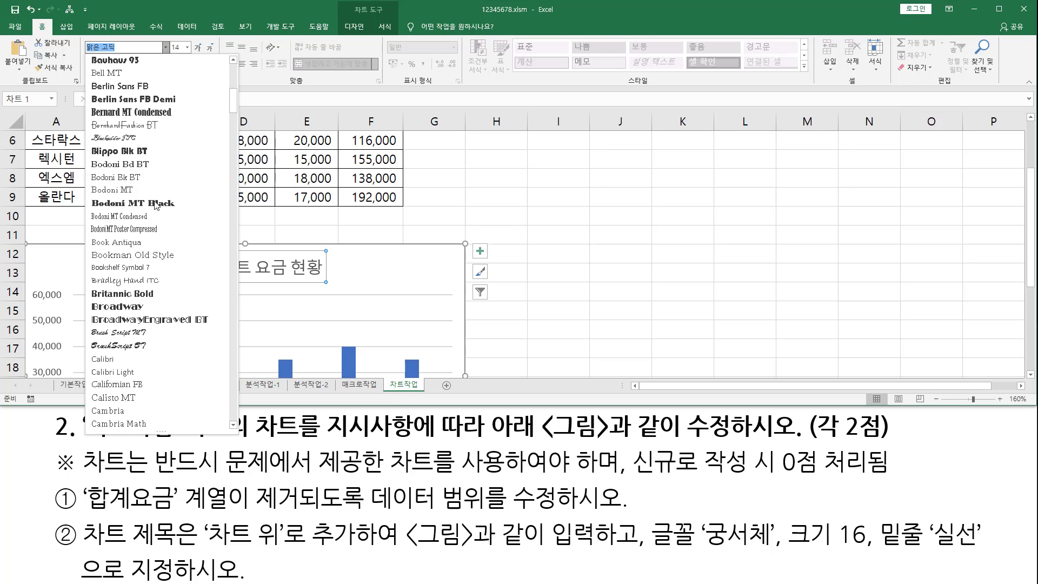
{"action": "scroll", "coordinate": [156, 209], "scroll_direction": "down", "scroll_amount": 20}
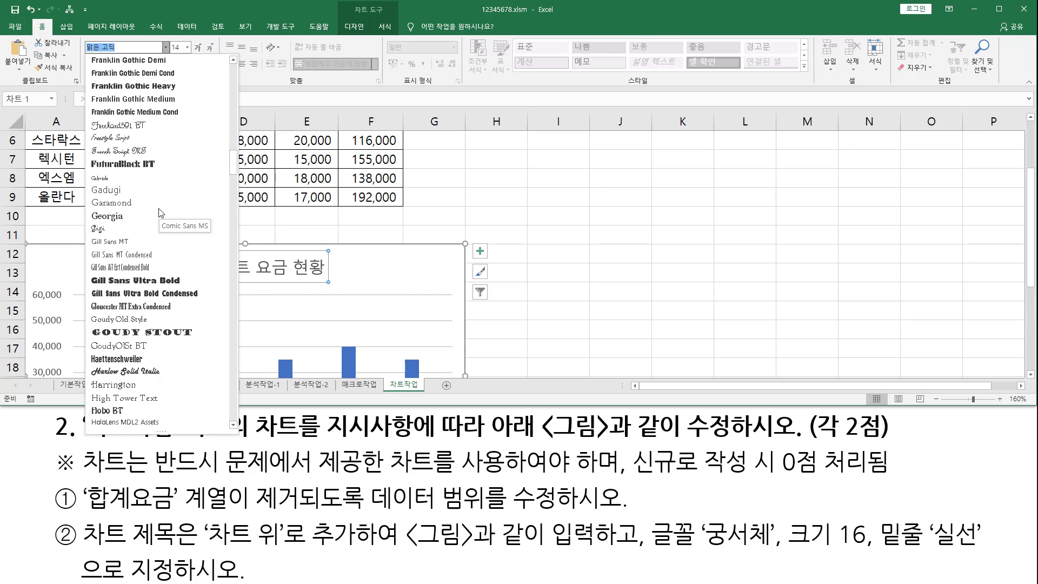
{"action": "scroll", "coordinate": [156, 205], "scroll_direction": "down", "scroll_amount": 20}
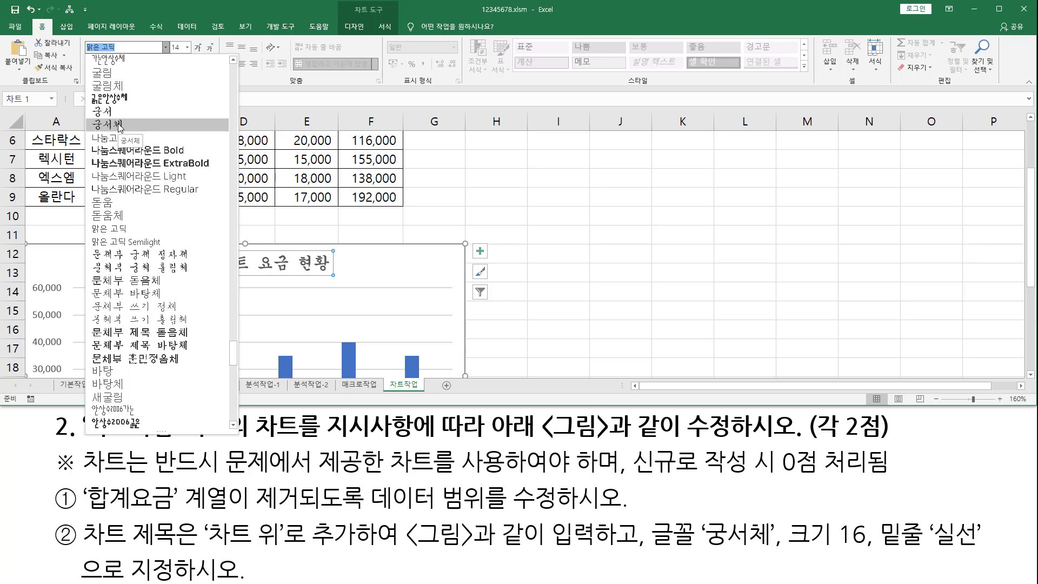
{"action": "left_click", "coordinate": [111, 126]}
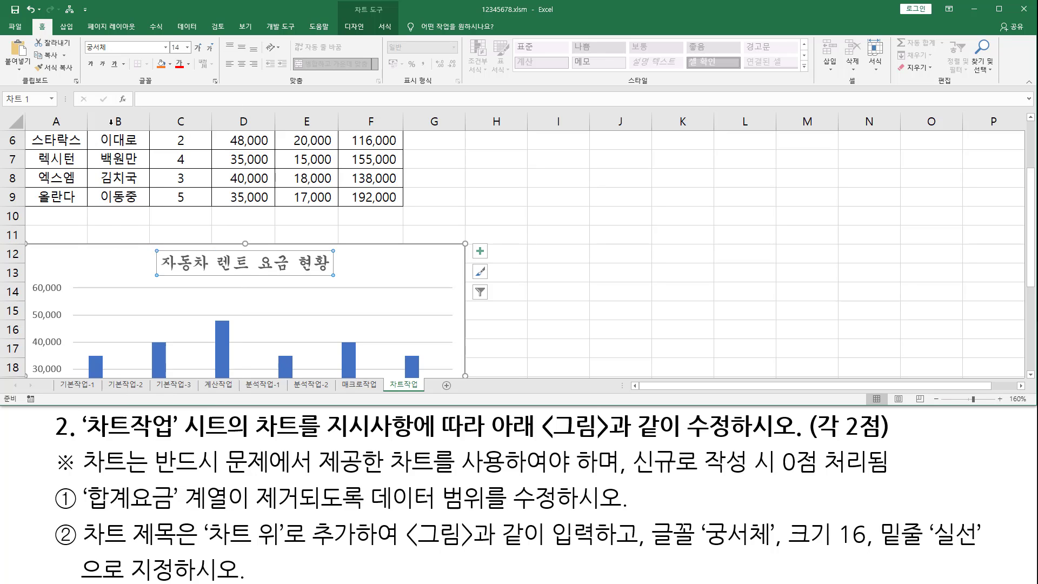
Set the chart title's font size to 16 and apply a single underline to it
{"action": "left_click", "coordinate": [187, 47]}
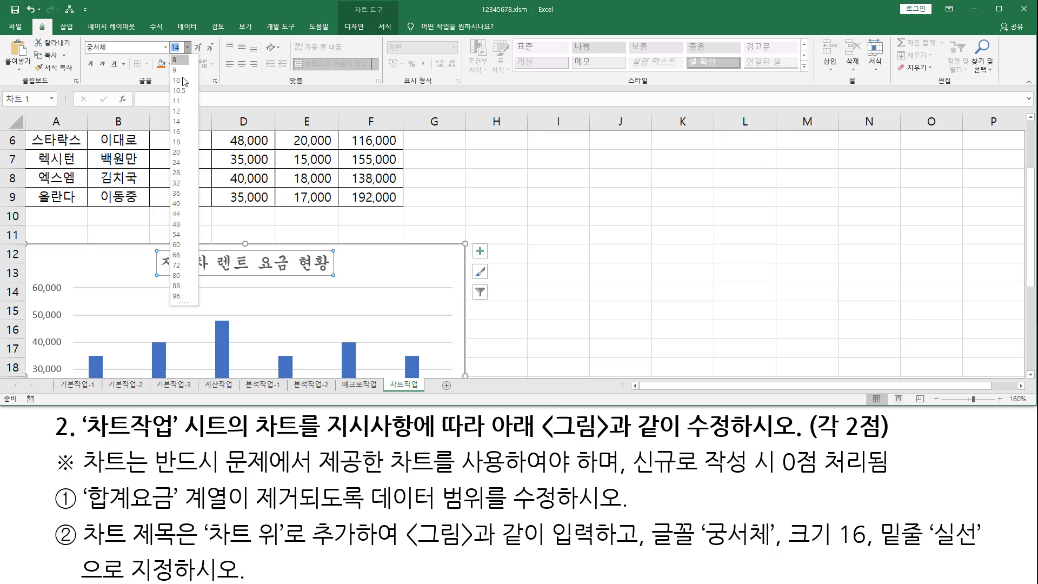
{"action": "left_click", "coordinate": [179, 132]}
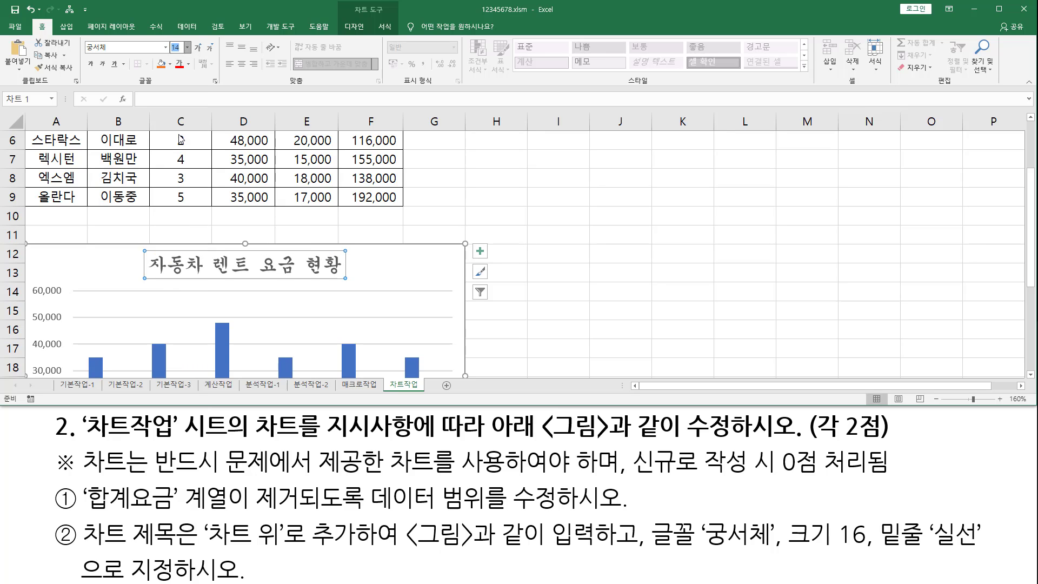
{"action": "left_click", "coordinate": [123, 64]}
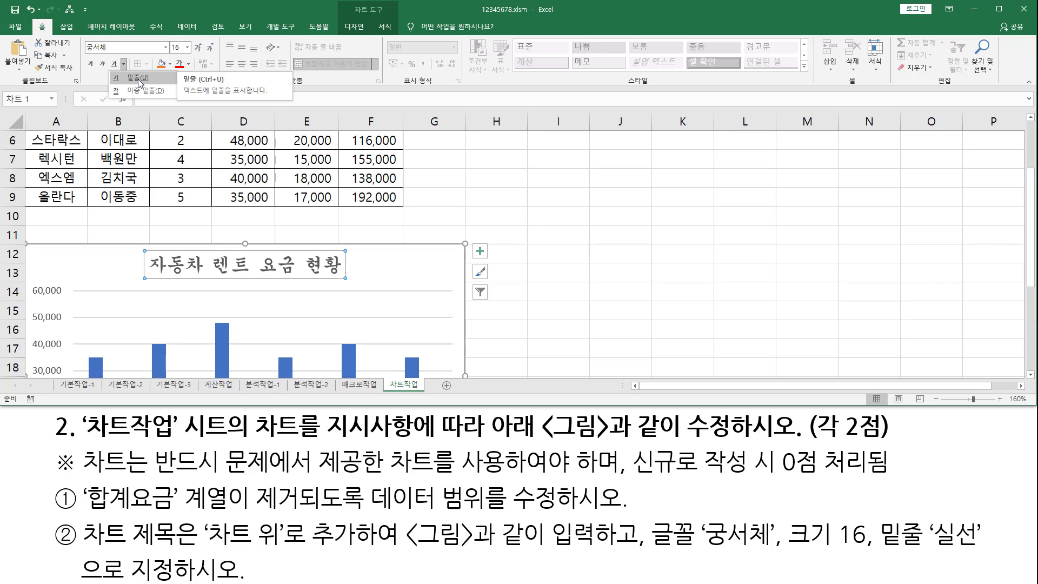
{"action": "left_click", "coordinate": [139, 81]}
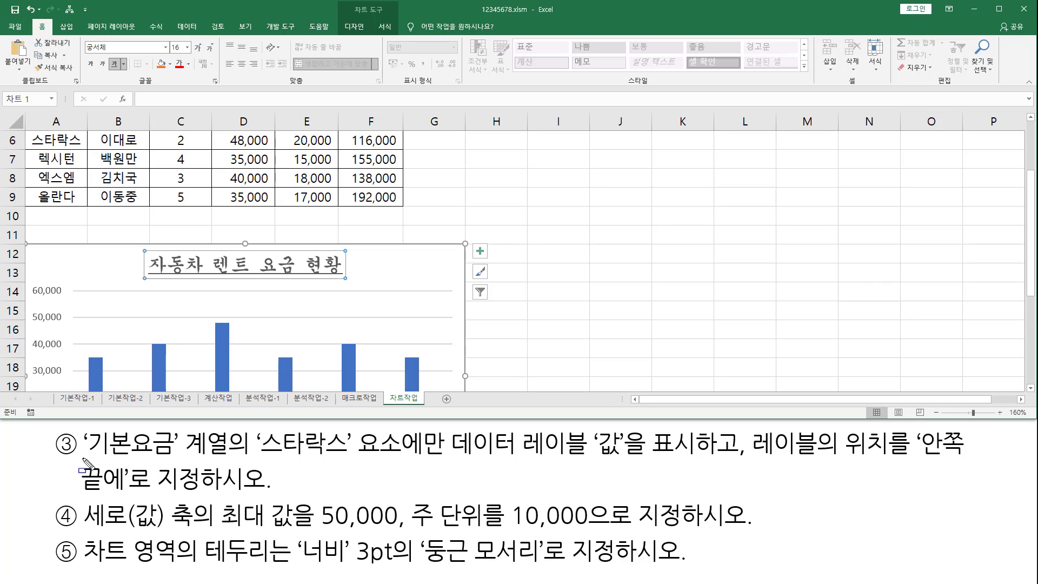
Examine the data label instruction and locate the 스타락스 column of the 기본요금 series in the chart
{"action": "left_click_drag", "start_coordinate": [84, 459], "coordinate": [690, 457]}
{"action": "left_click_drag", "start_coordinate": [753, 458], "coordinate": [975, 458]}
{"action": "left_click_drag", "start_coordinate": [80, 493], "coordinate": [257, 493]}
{"action": "key", "text": "Escape"}
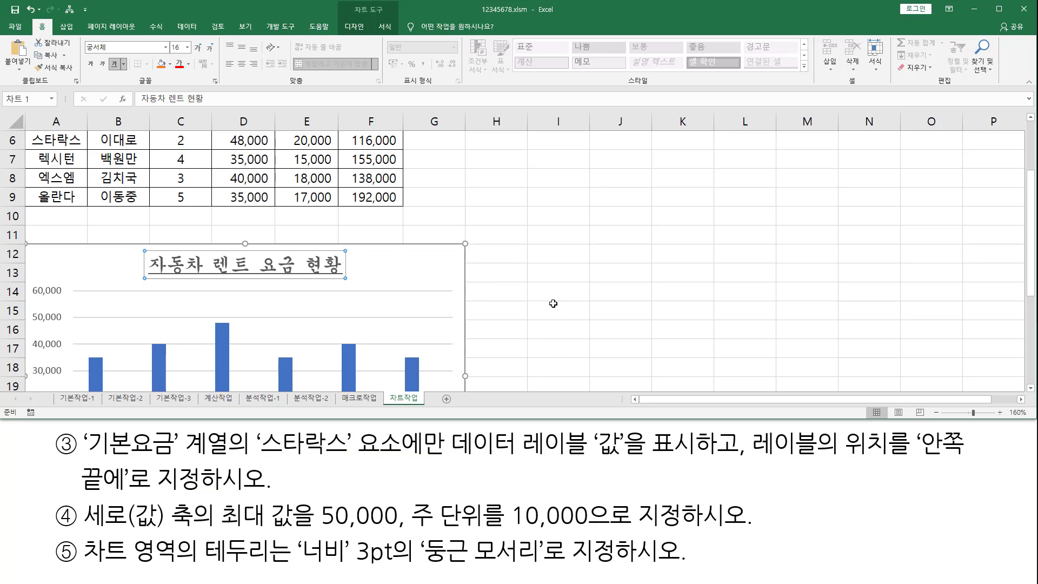
{"action": "left_click", "coordinate": [552, 305]}
{"action": "scroll", "coordinate": [476, 317], "scroll_direction": "down", "scroll_amount": 2}
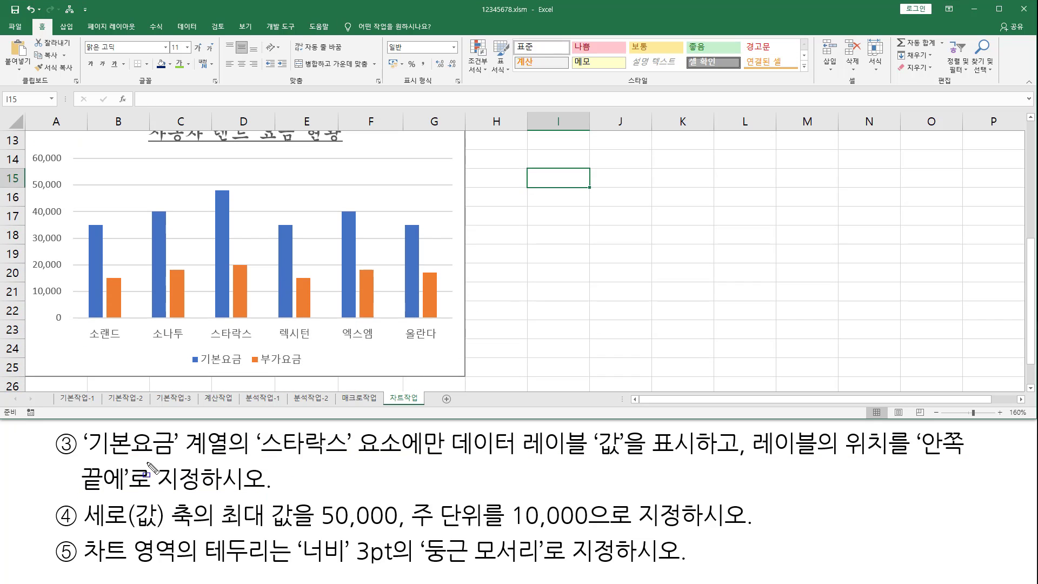
{"action": "left_click_drag", "start_coordinate": [245, 367], "coordinate": [244, 351]}
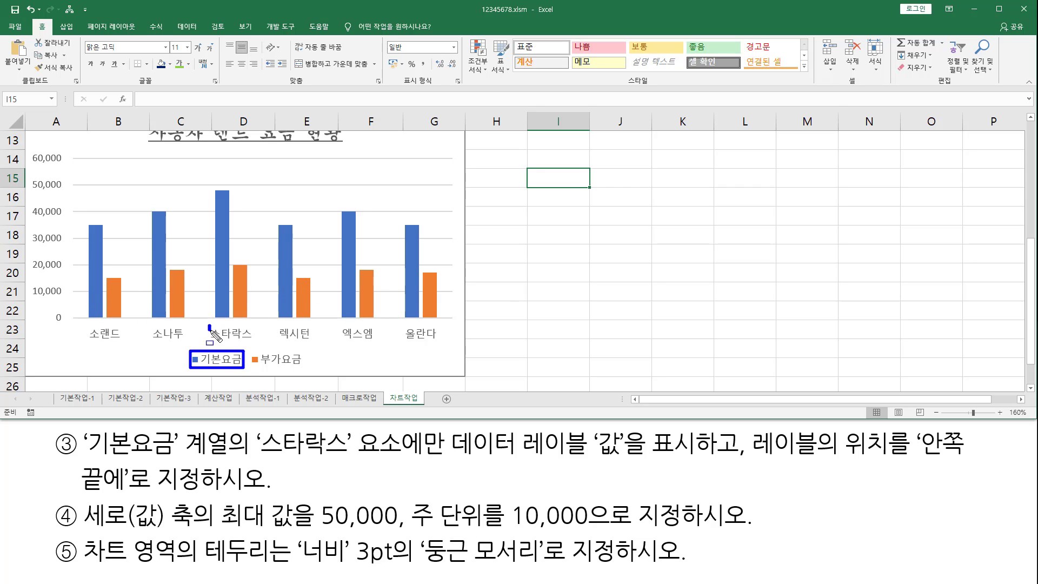
{"action": "left_click_drag", "start_coordinate": [208, 326], "coordinate": [258, 343]}
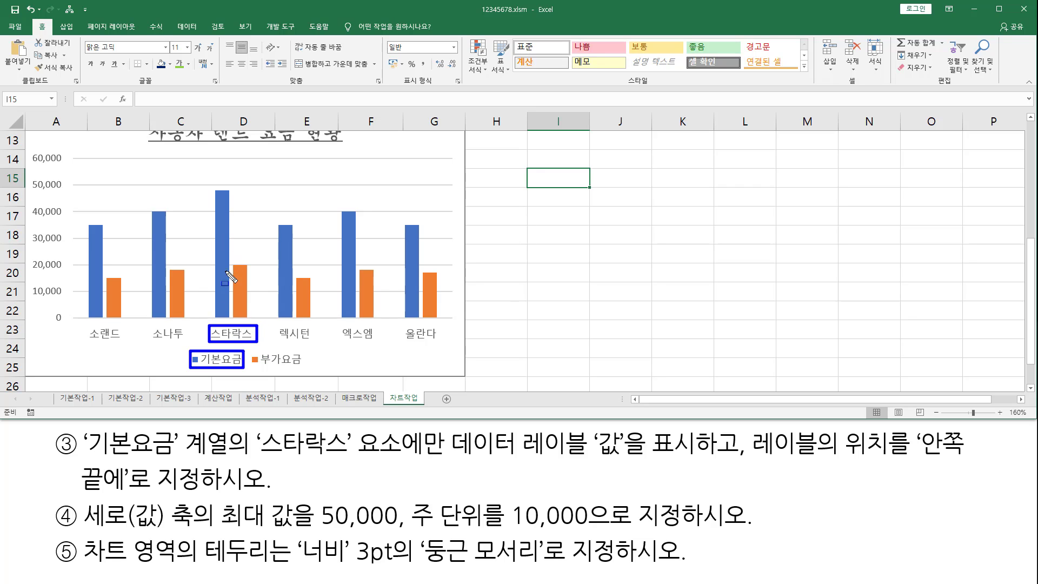
{"action": "mouse_move", "coordinate": [213, 186]}
{"action": "left_mouse_down"}
{"action": "mouse_move", "coordinate": [235, 329]}
{"action": "mouse_move", "coordinate": [233, 320]}
{"action": "left_mouse_up"}
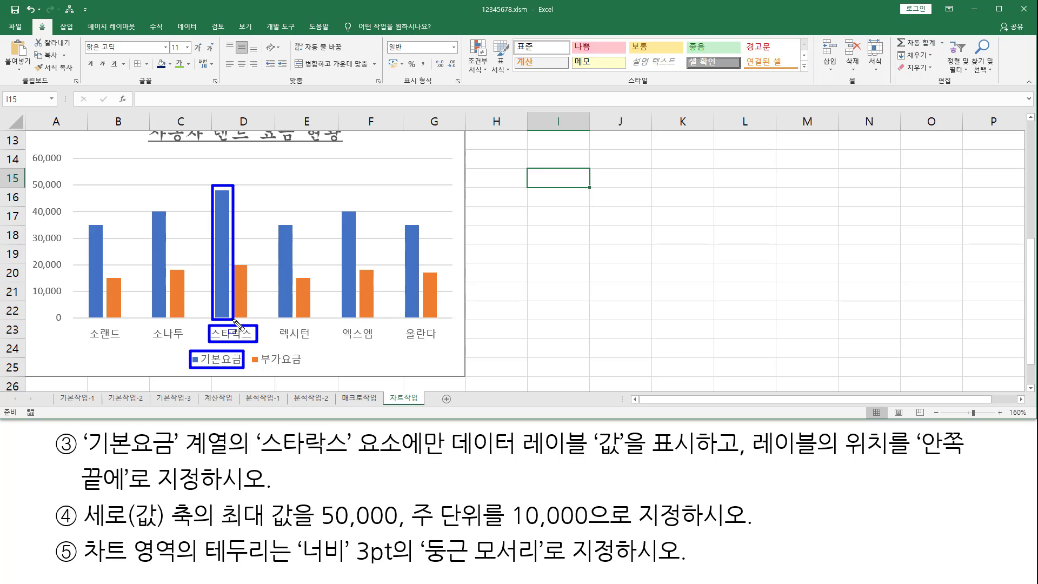
{"action": "key", "text": "Escape"}
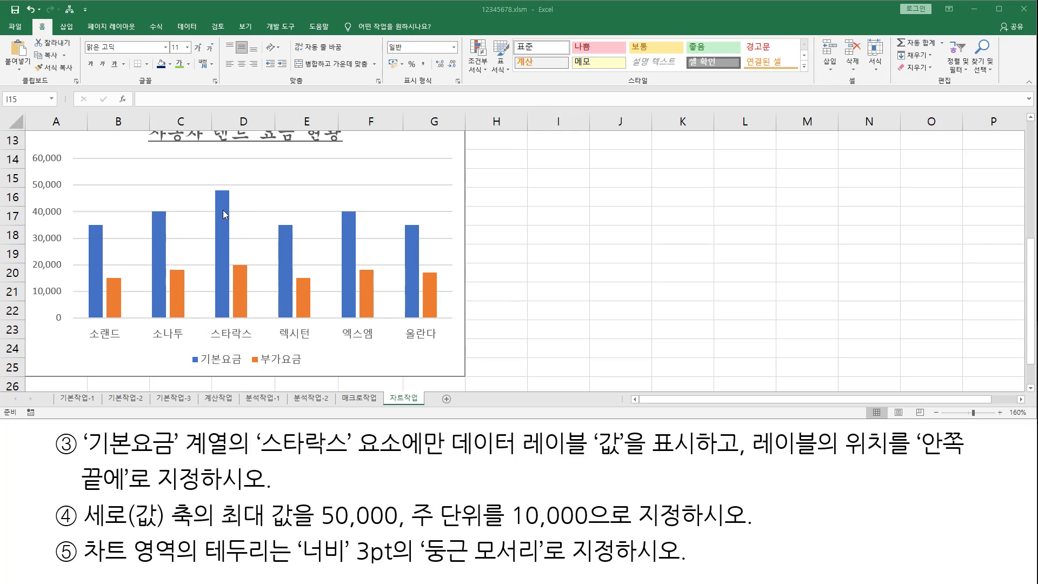
Add a value data label positioned at 안쪽 끝에 to only the 스타락스 column of the 기본요금 series
{"action": "left_click", "coordinate": [222, 207]}
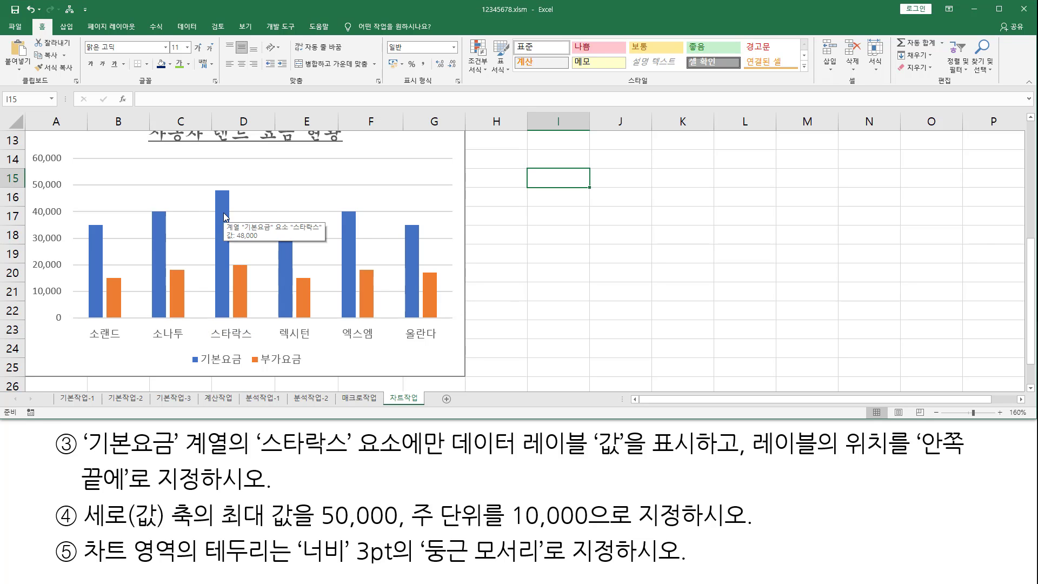
{"action": "left_click", "coordinate": [223, 212]}
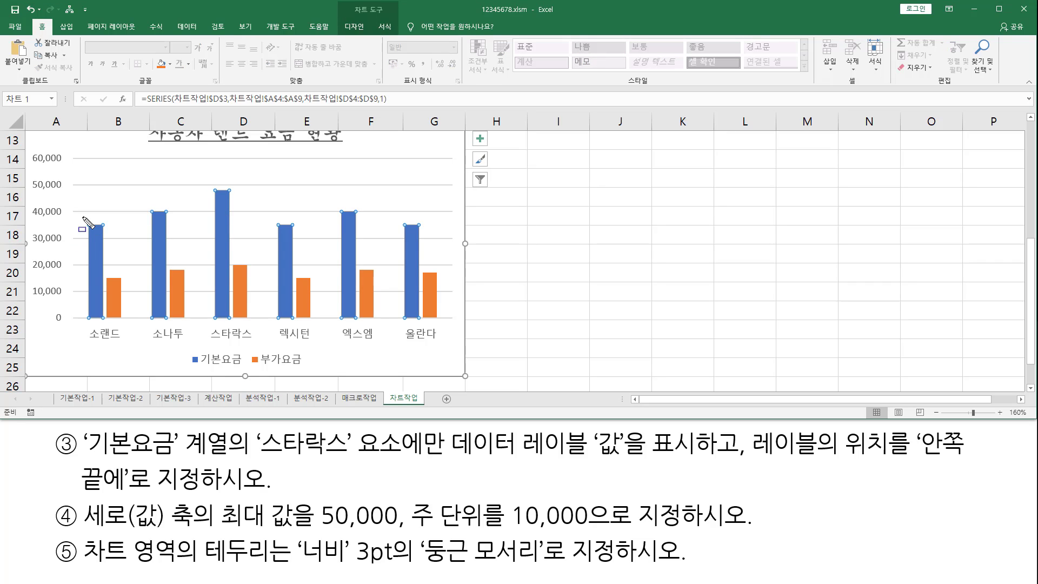
{"action": "mouse_move", "coordinate": [82, 216]}
{"action": "left_mouse_down"}
{"action": "mouse_move", "coordinate": [110, 231]}
{"action": "mouse_move", "coordinate": [165, 216]}
{"action": "mouse_move", "coordinate": [189, 224]}
{"action": "left_mouse_up"}
{"action": "mouse_move", "coordinate": [209, 182]}
{"action": "left_mouse_down"}
{"action": "mouse_move", "coordinate": [299, 231]}
{"action": "mouse_move", "coordinate": [350, 212]}
{"action": "mouse_move", "coordinate": [435, 234]}
{"action": "left_mouse_up"}
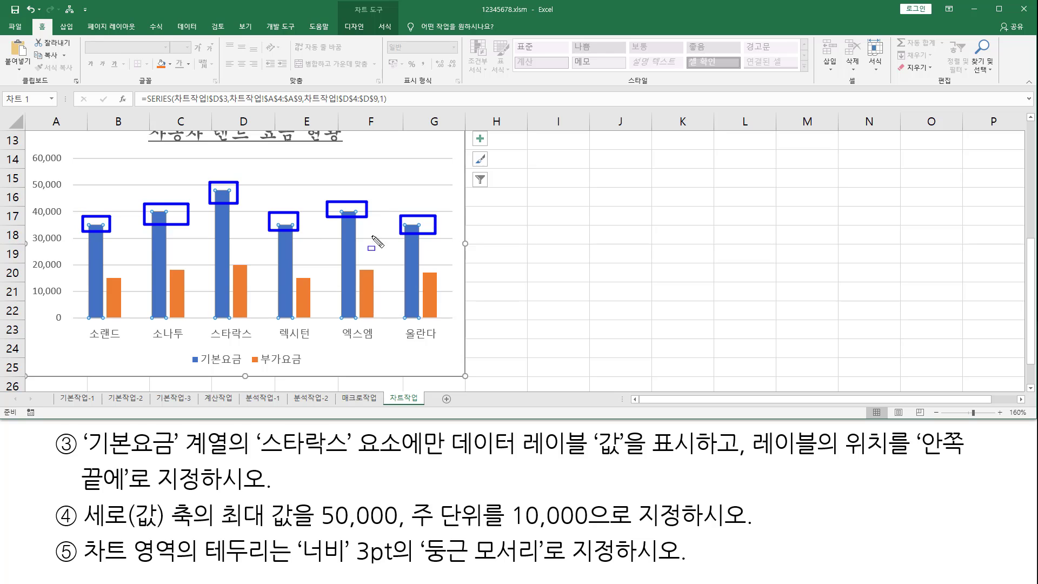
{"action": "key", "text": "Escape"}
{"action": "left_click", "coordinate": [222, 209]}
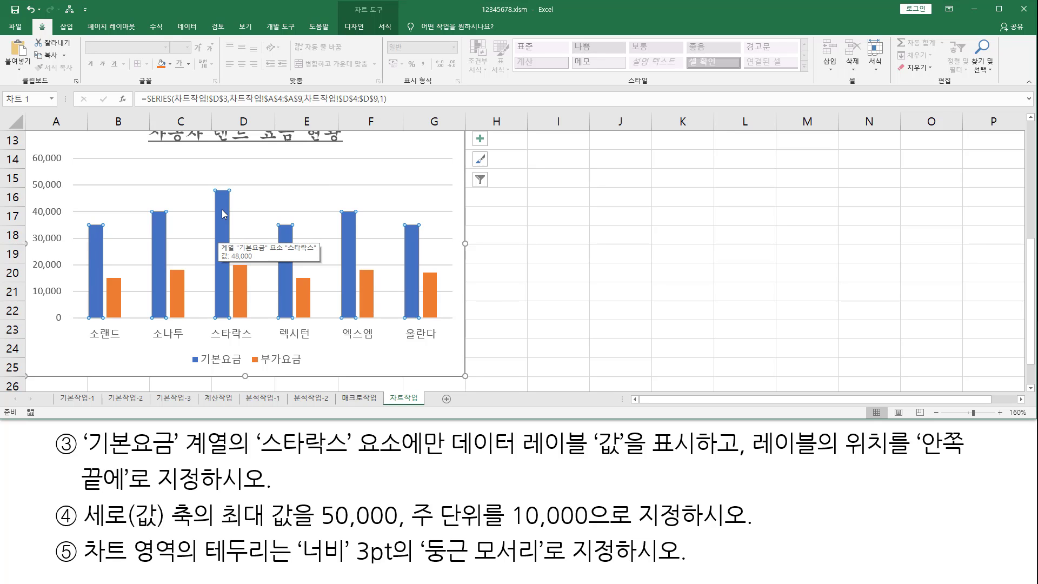
{"action": "left_click", "coordinate": [222, 209]}
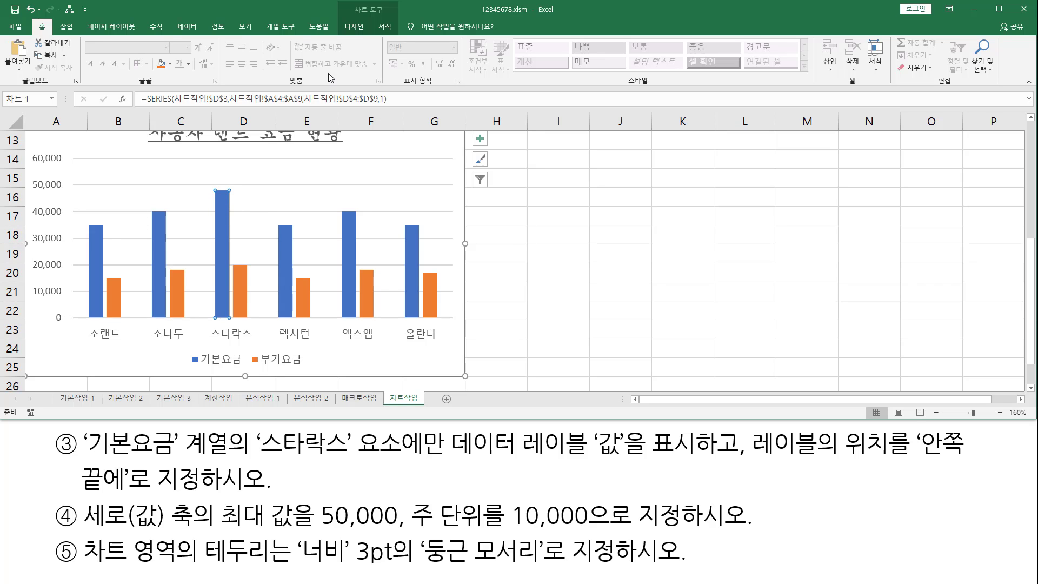
{"action": "left_click", "coordinate": [341, 29]}
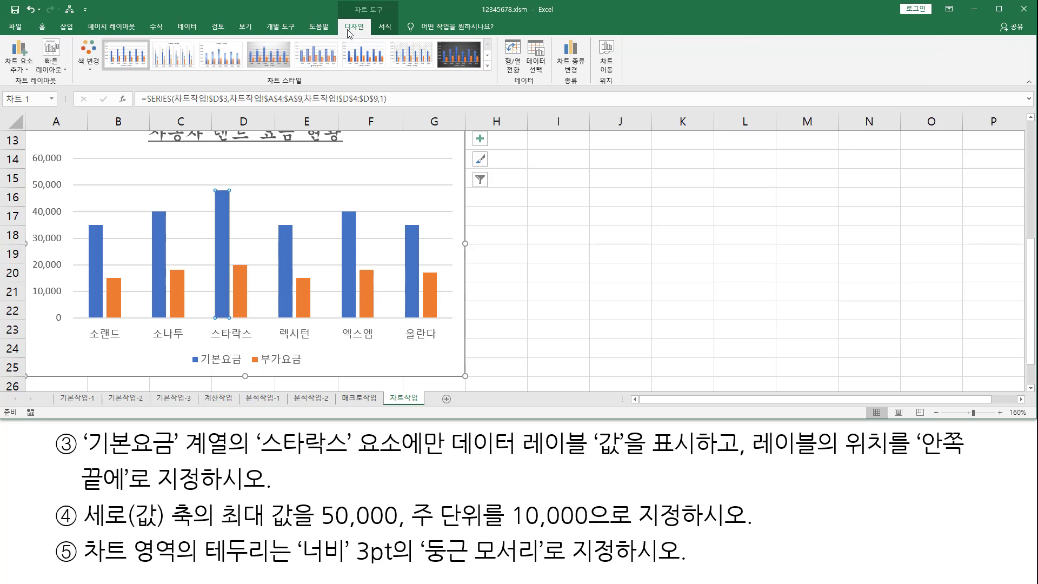
{"action": "left_click", "coordinate": [18, 70]}
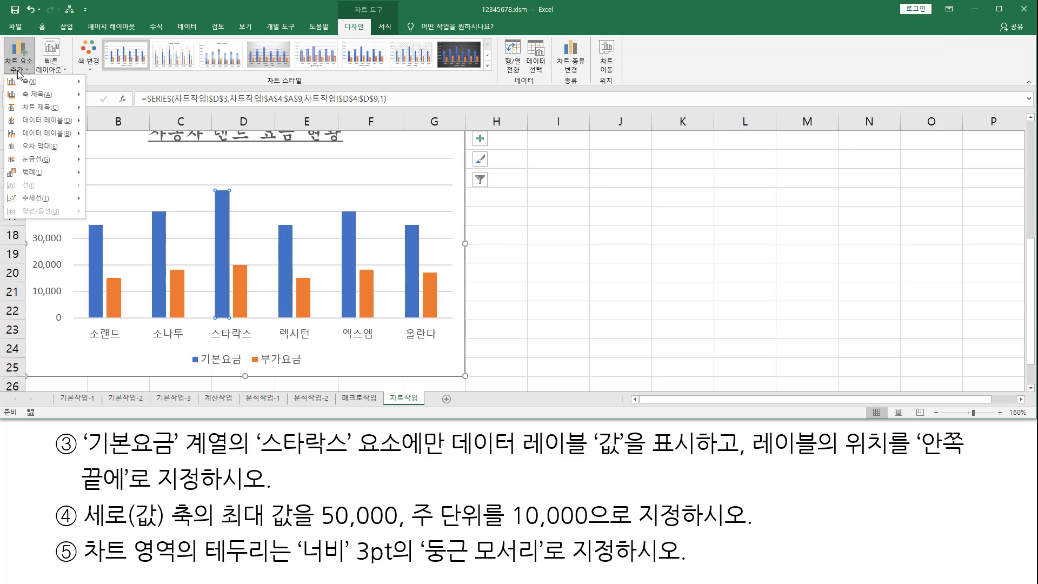
{"action": "mouse_move", "coordinate": [39, 124]}
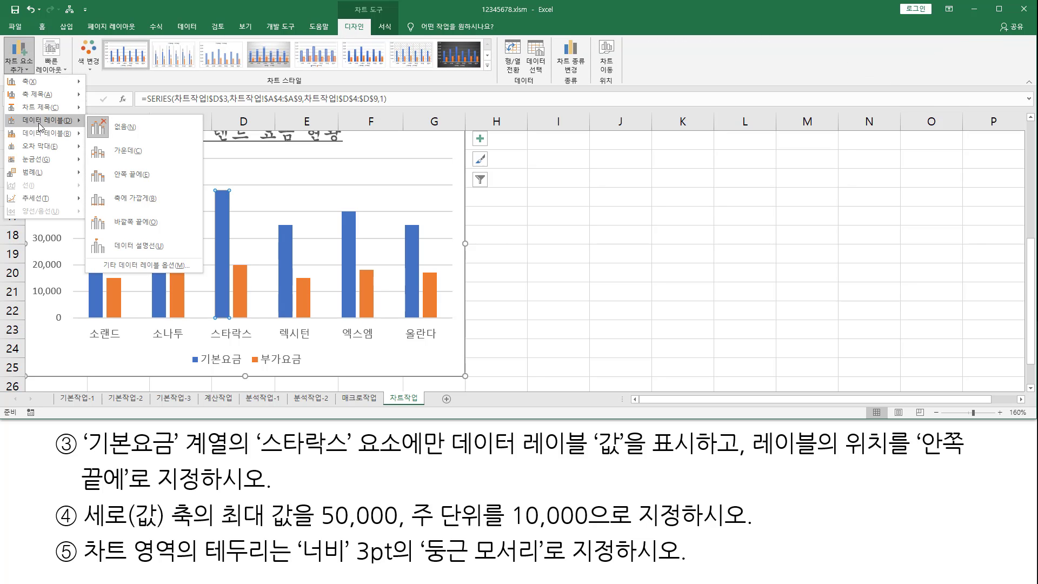
{"action": "left_click", "coordinate": [138, 177]}
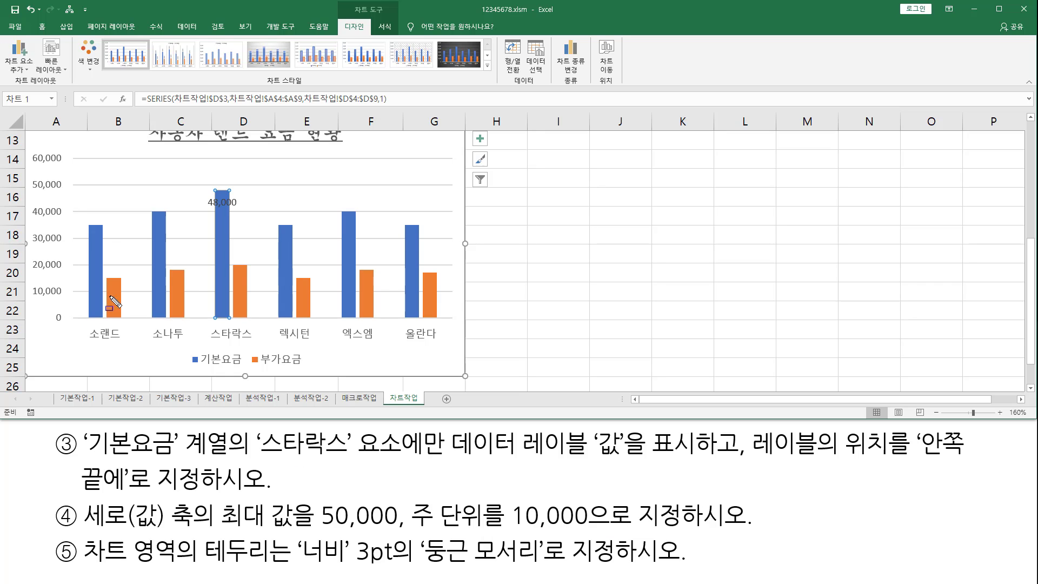
Set the maximum bound of the chart's vertical value axis to 50000
{"action": "mouse_move", "coordinate": [30, 146]}
{"action": "left_mouse_down"}
{"action": "mouse_move", "coordinate": [67, 244]}
{"action": "mouse_move", "coordinate": [70, 327]}
{"action": "left_mouse_up"}
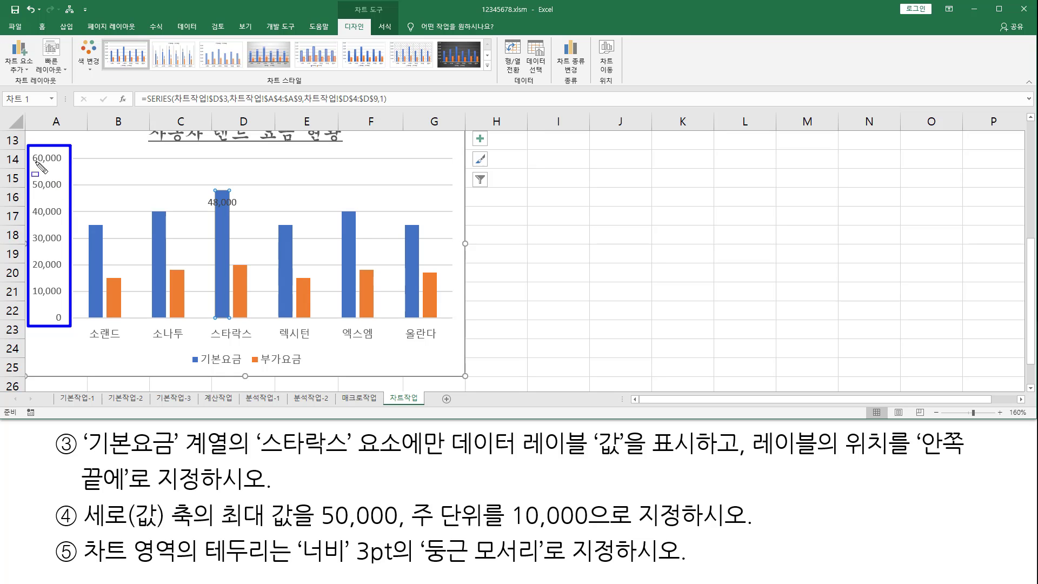
{"action": "left_click_drag", "start_coordinate": [220, 526], "coordinate": [604, 528]}
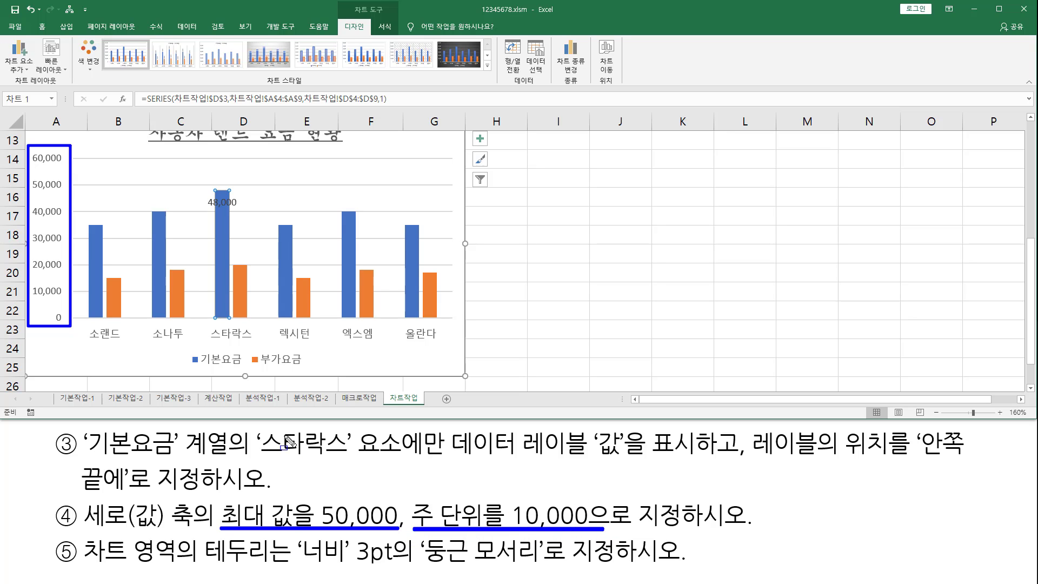
{"action": "key", "text": "Escape"}
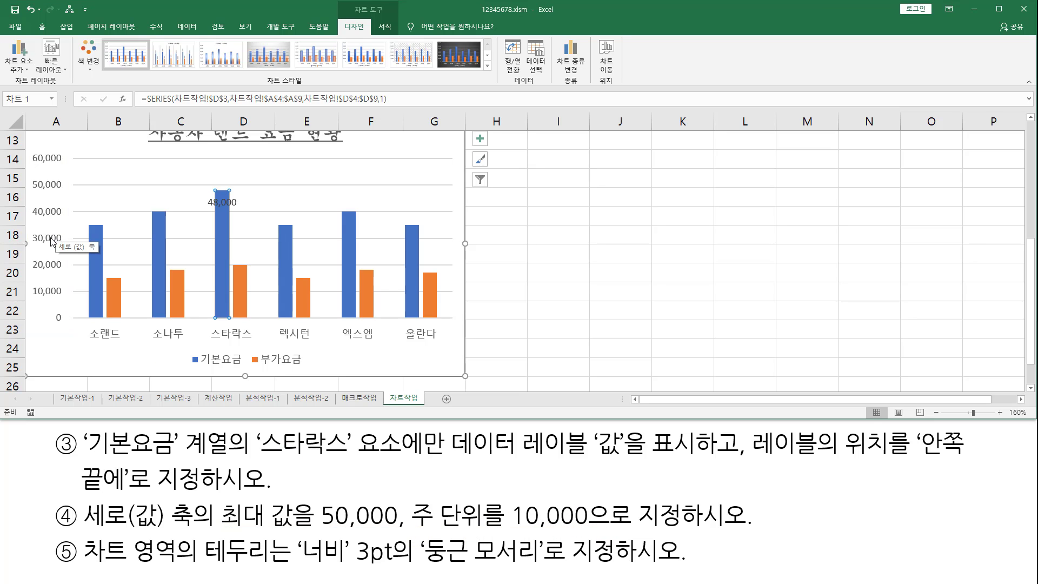
{"action": "left_click", "coordinate": [52, 242]}
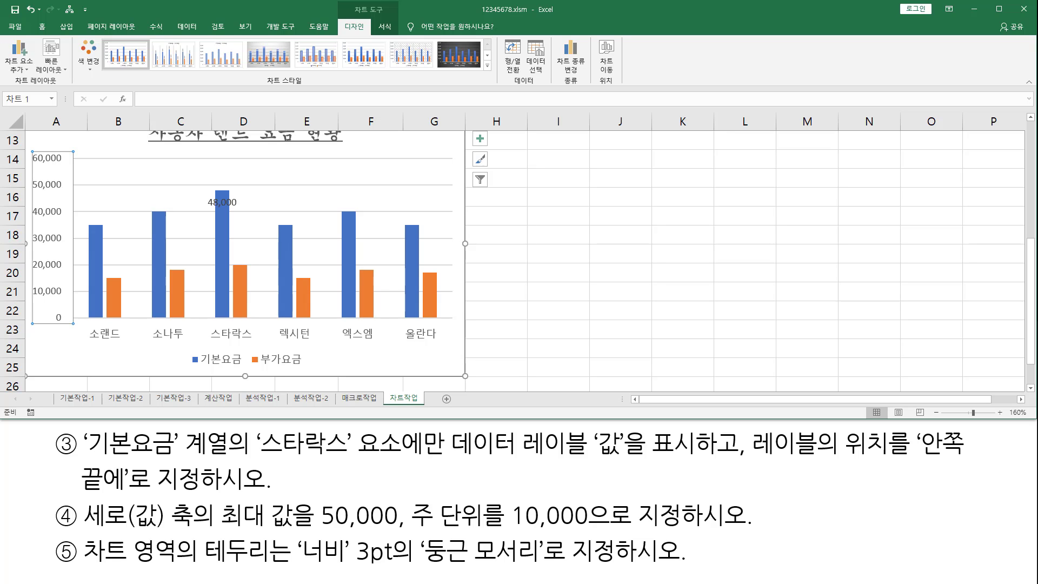
{"action": "right_click", "coordinate": [55, 208]}
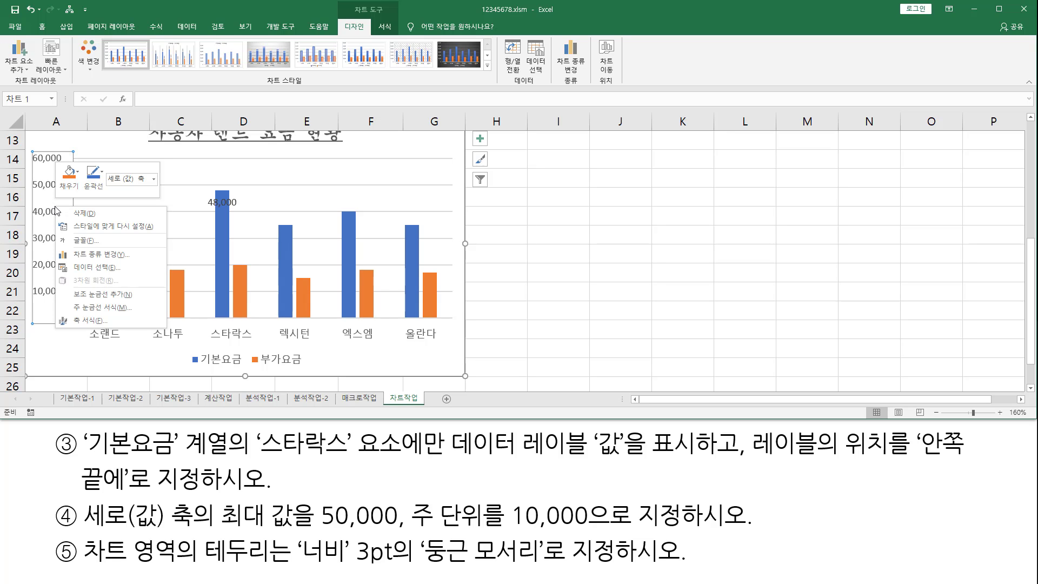
{"action": "left_click", "coordinate": [87, 325]}
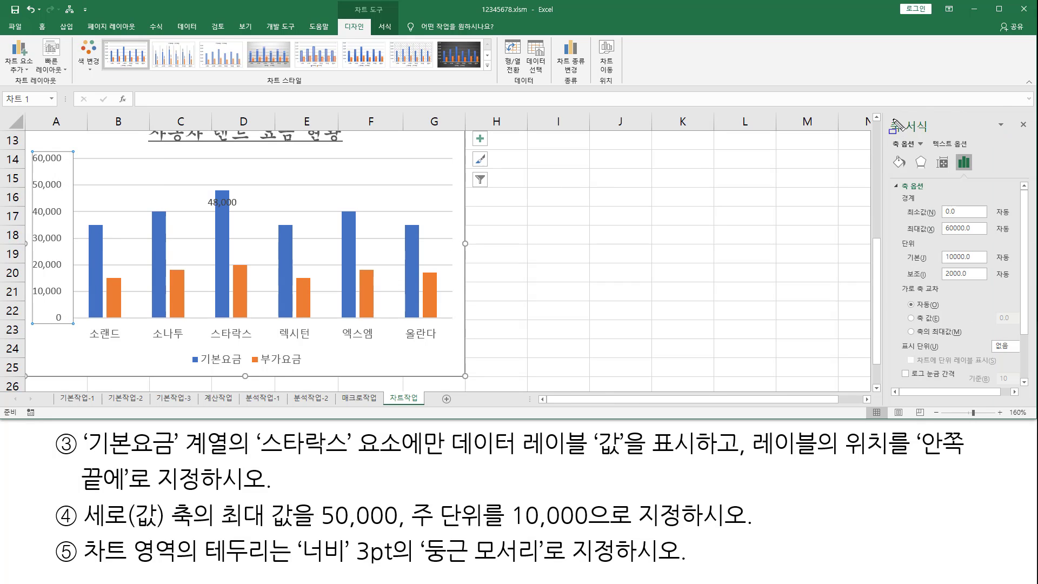
{"action": "left_click_drag", "start_coordinate": [886, 114], "coordinate": [933, 134]}
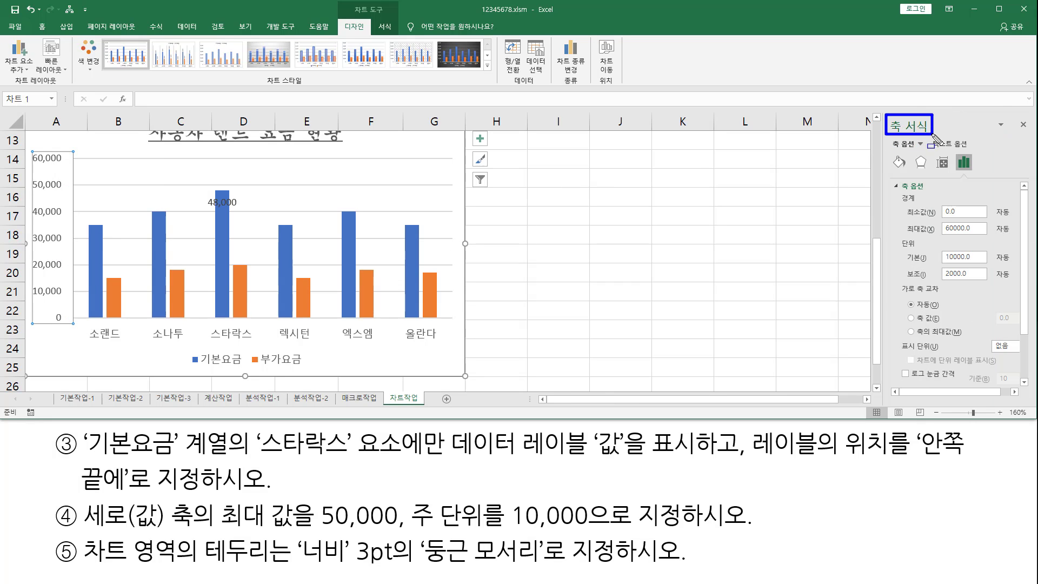
{"action": "key", "text": "Escape"}
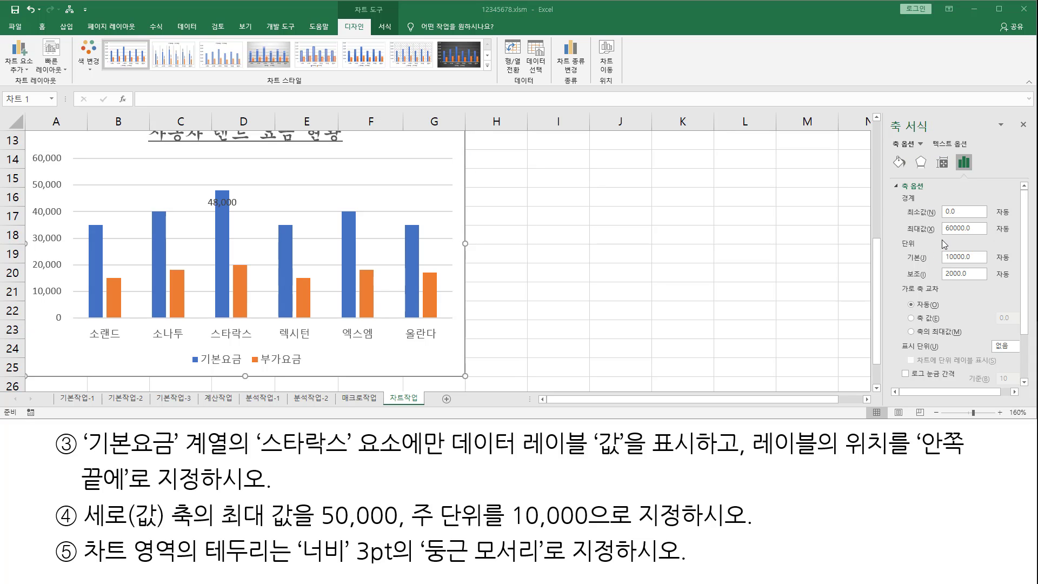
{"action": "left_click", "coordinate": [966, 228]}
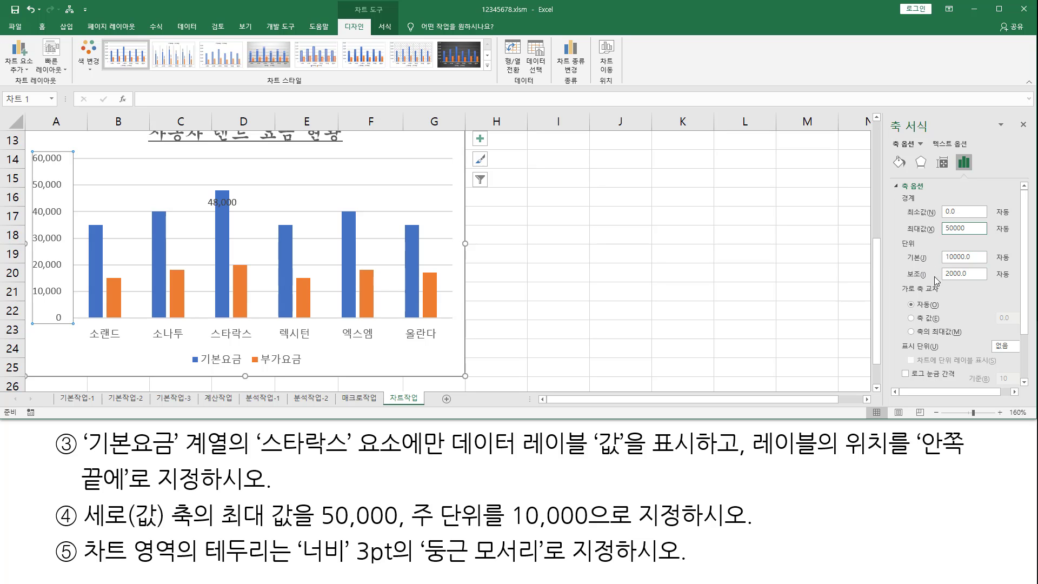
Set the major unit of the vertical value axis to 10000
{"action": "left_click", "coordinate": [981, 257]}
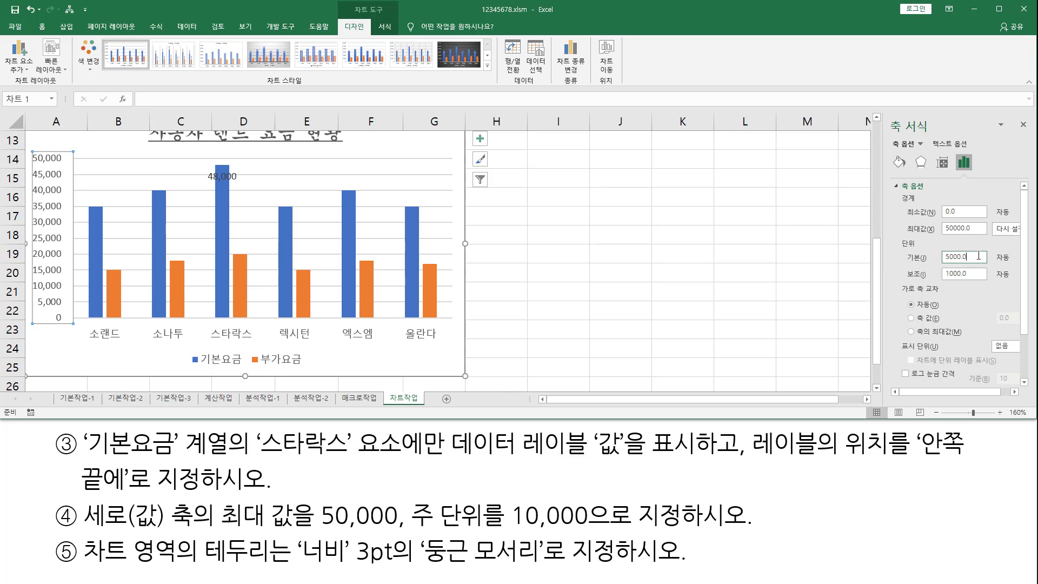
{"action": "key", "text": "BackSpace"}
{"action": "key", "text": "BackSpace"}
{"action": "key", "text": "BackSpace"}
{"action": "key", "text": "BackSpace"}
{"action": "key", "text": "BackSpace"}
{"action": "key", "text": "BackSpace"}
{"action": "type", "text": "10000"}
{"action": "left_click", "coordinate": [975, 273]}
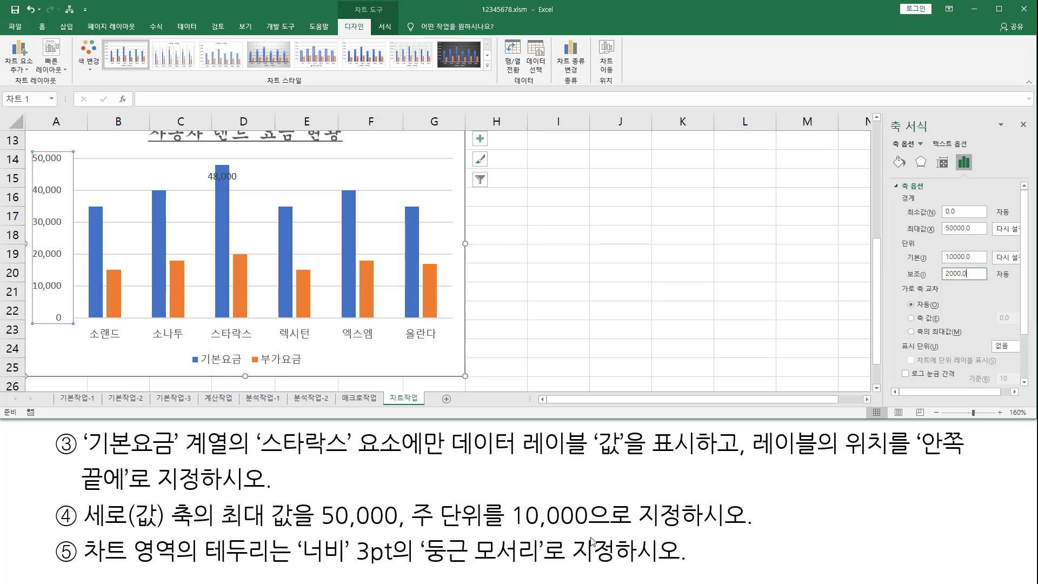
Set the border width of the chart area to 3 pt
{"action": "left_click", "coordinate": [445, 357]}
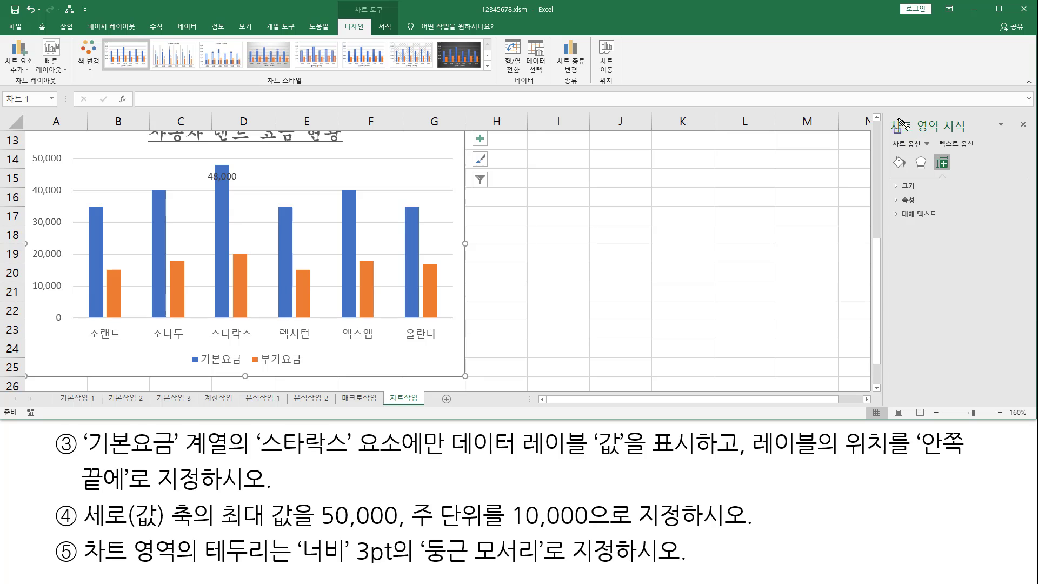
{"action": "left_click_drag", "start_coordinate": [885, 113], "coordinate": [970, 133]}
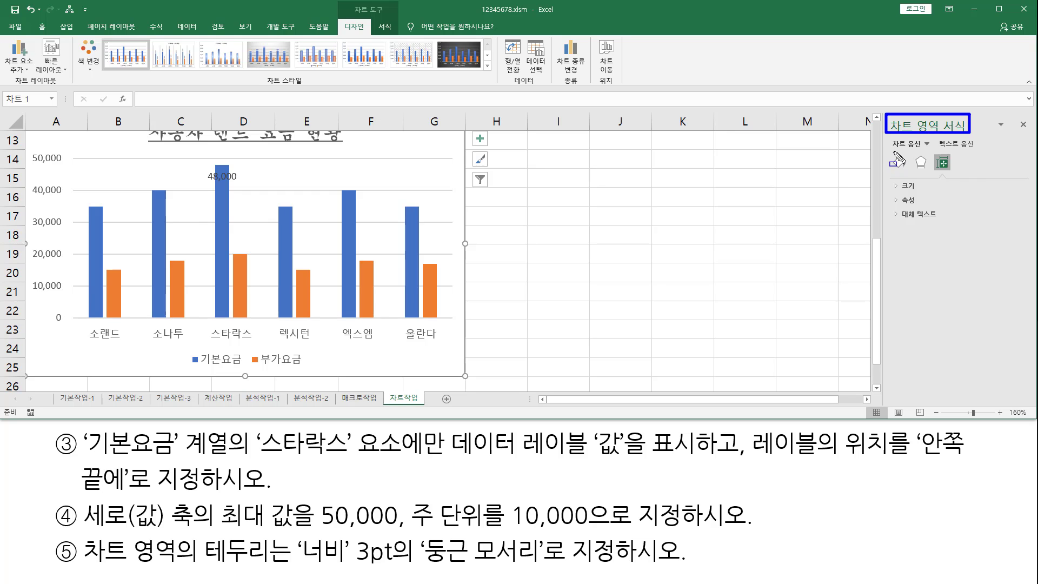
{"action": "left_click", "coordinate": [898, 161]}
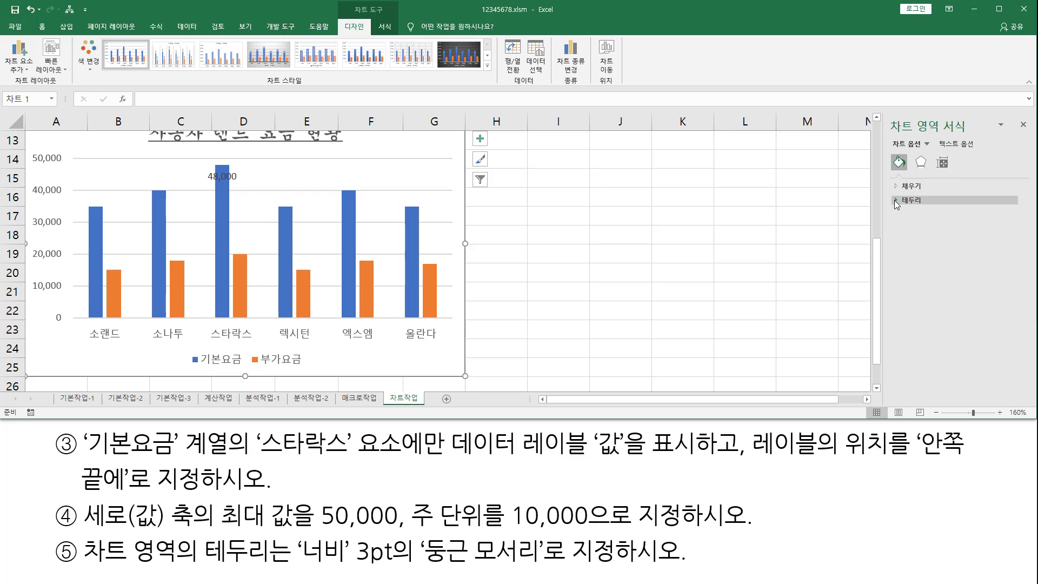
{"action": "left_click", "coordinate": [897, 200]}
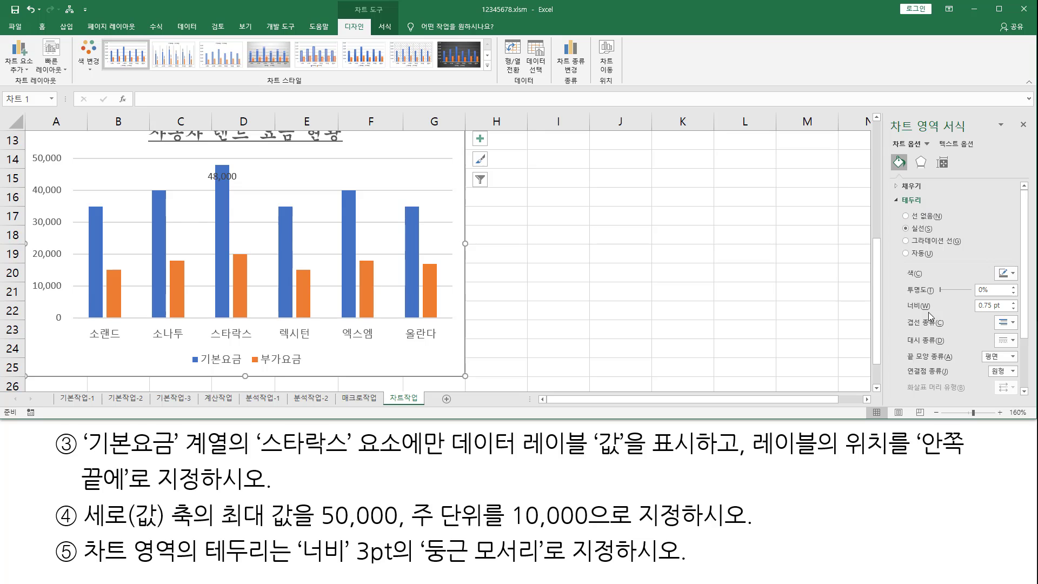
{"action": "mouse_move", "coordinate": [902, 295]}
{"action": "left_mouse_down"}
{"action": "mouse_move", "coordinate": [917, 313]}
{"action": "mouse_move", "coordinate": [1023, 316]}
{"action": "left_mouse_up"}
{"action": "key", "text": "Escape"}
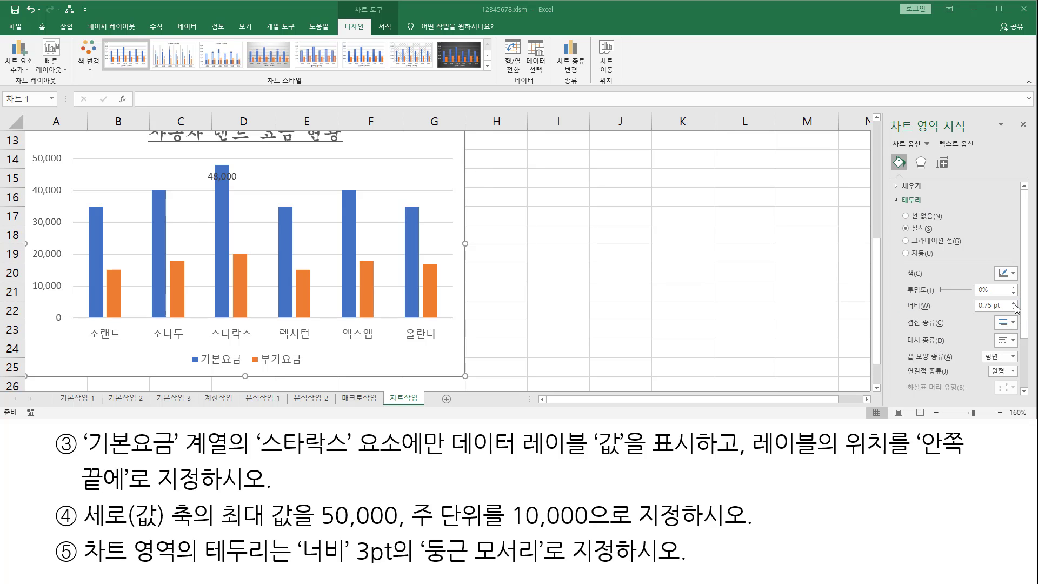
{"action": "left_click", "coordinate": [993, 307]}
{"action": "double_click", "coordinate": [989, 306]}
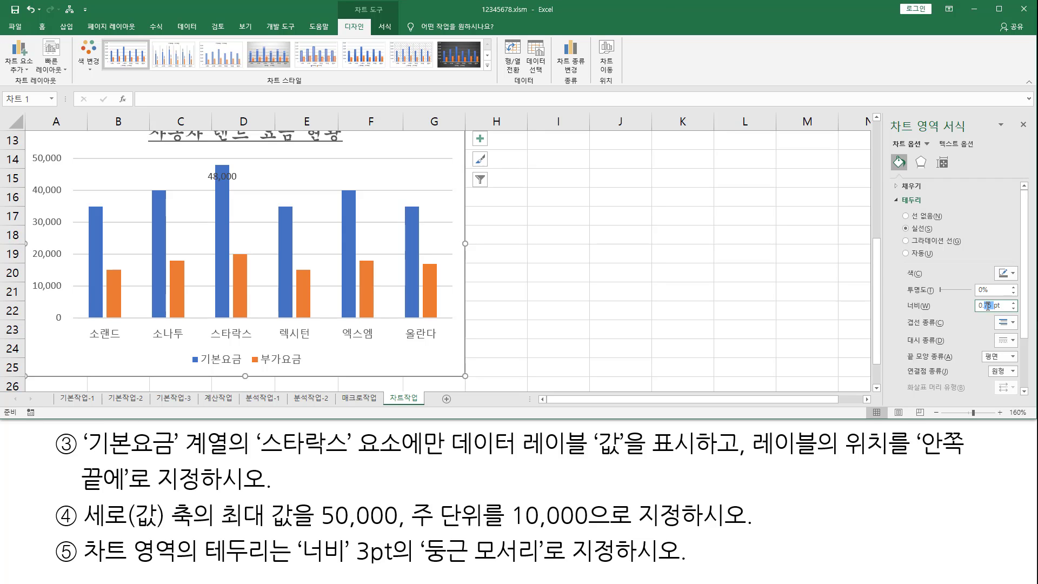
{"action": "key", "text": "BackSpace"}
{"action": "key", "text": "BackSpace"}
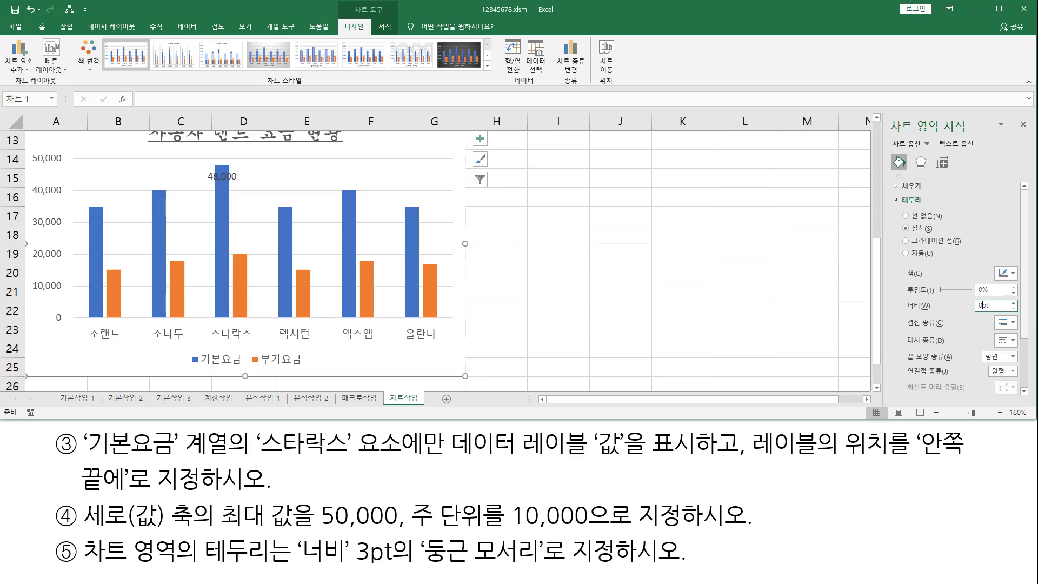
{"action": "type", "text": "3"}
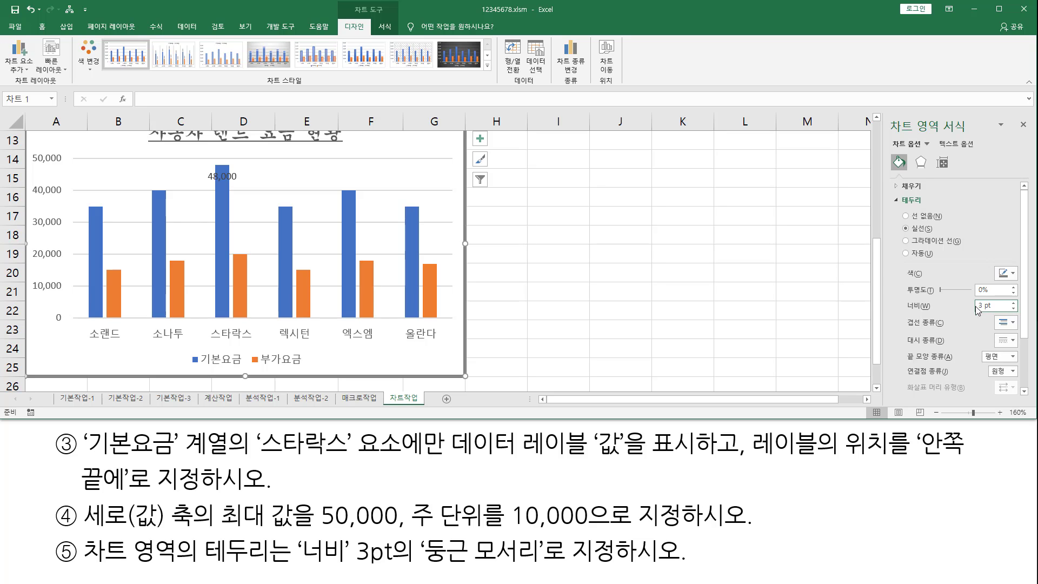
Apply rounded corners (둥근 모서리) to the chart area's border and deselect the chart
{"action": "scroll", "coordinate": [978, 311], "scroll_direction": "down", "scroll_amount": 2}
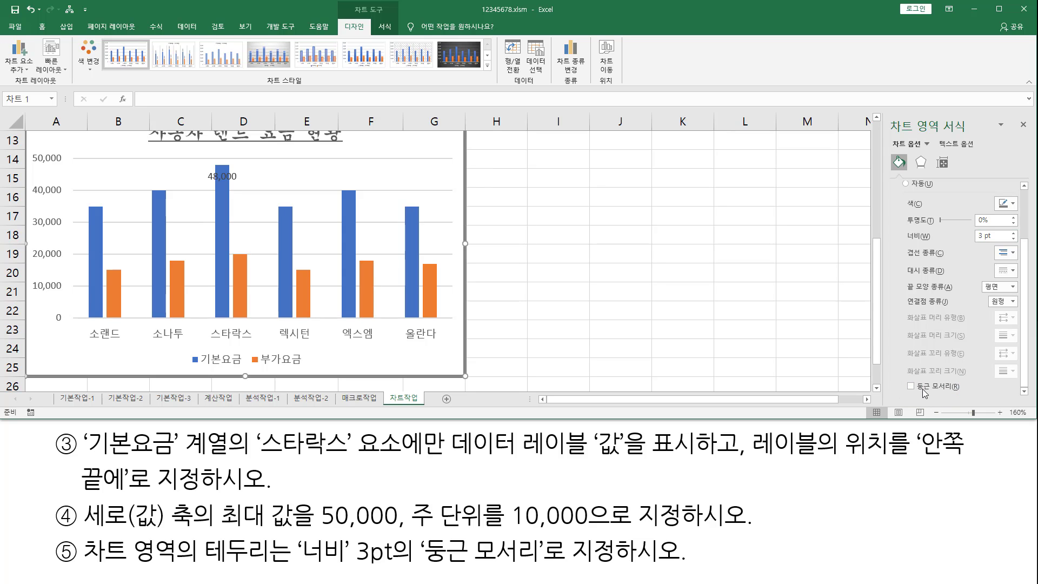
{"action": "left_click", "coordinate": [910, 387]}
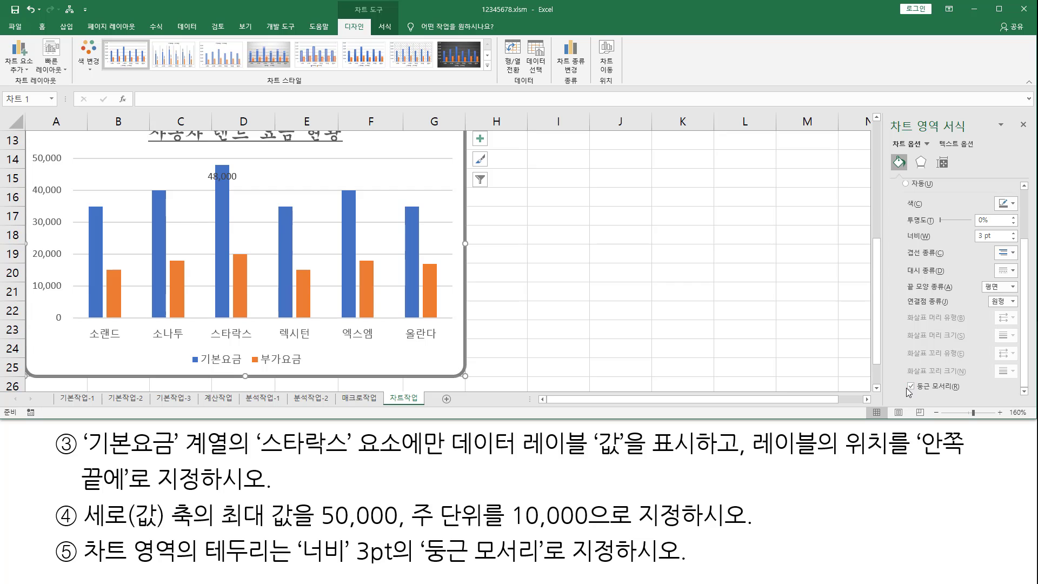
{"action": "left_click", "coordinate": [540, 287]}
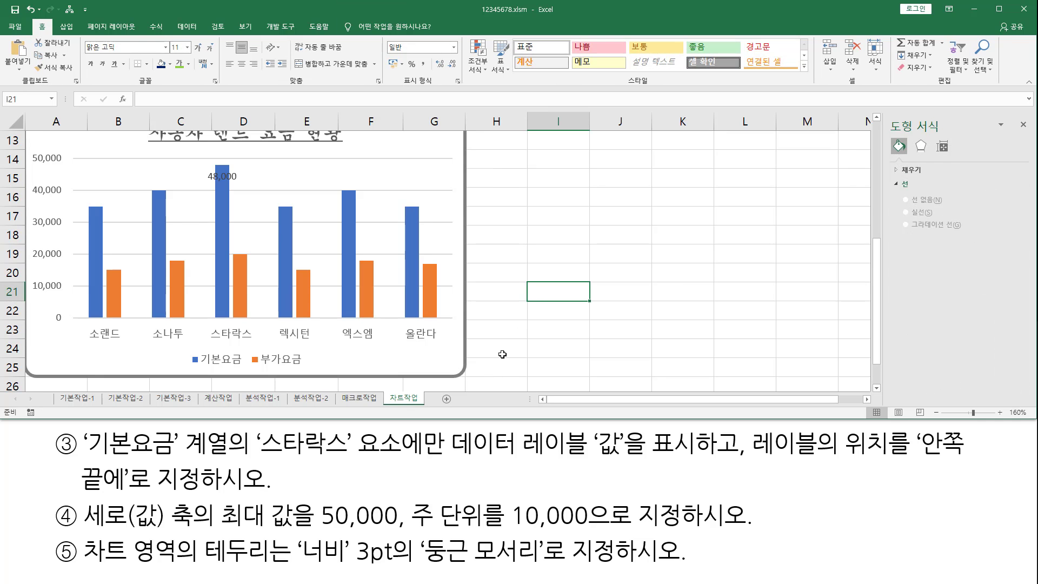
Maximize the workbook window and review the whole formatted chart below the data table
{"action": "left_click", "coordinate": [1000, 9]}
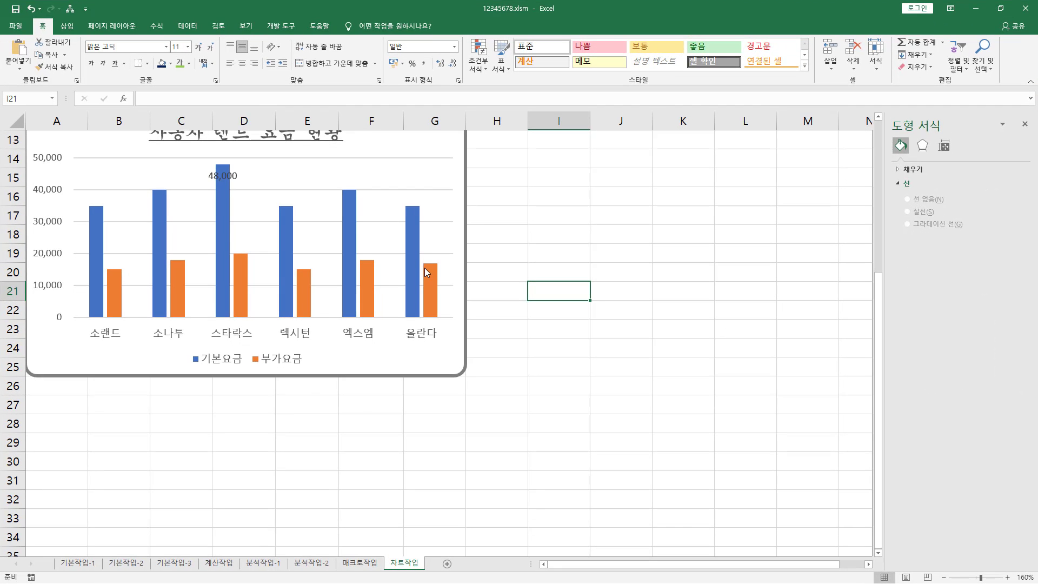
{"action": "scroll", "coordinate": [428, 268], "scroll_direction": "up", "scroll_amount": 4}
{"action": "scroll", "coordinate": [431, 268], "scroll_direction": "down", "scroll_amount": 2}
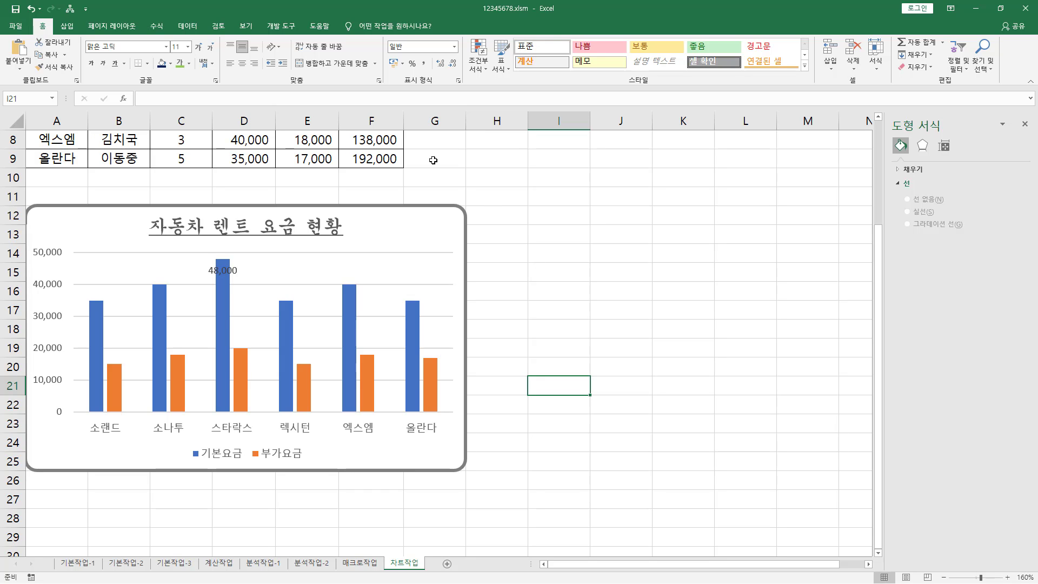
{"action": "key", "text": "ctrl+2"}
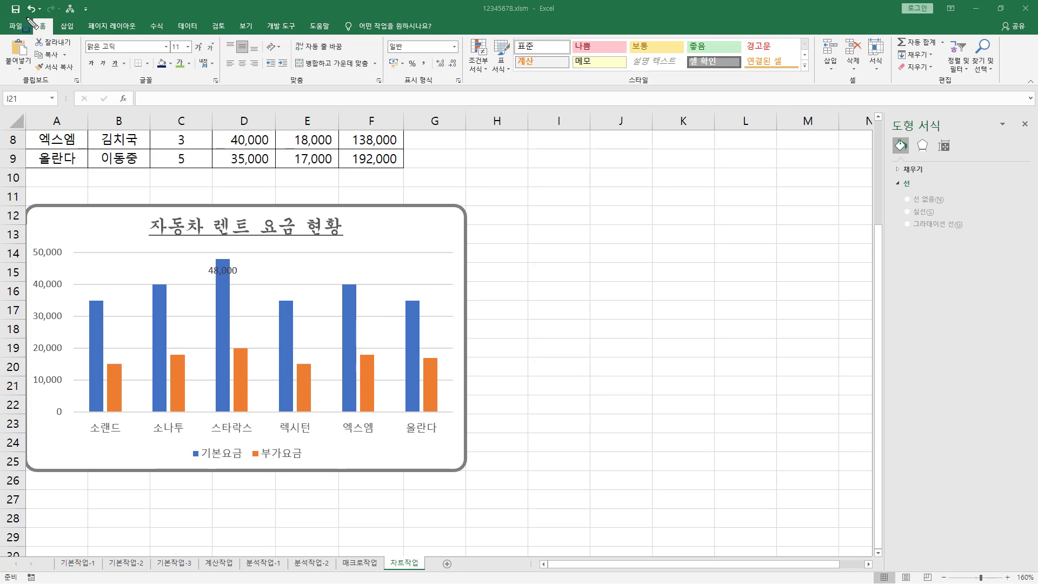
{"action": "left_click_drag", "start_coordinate": [27, 17], "coordinate": [7, 2]}
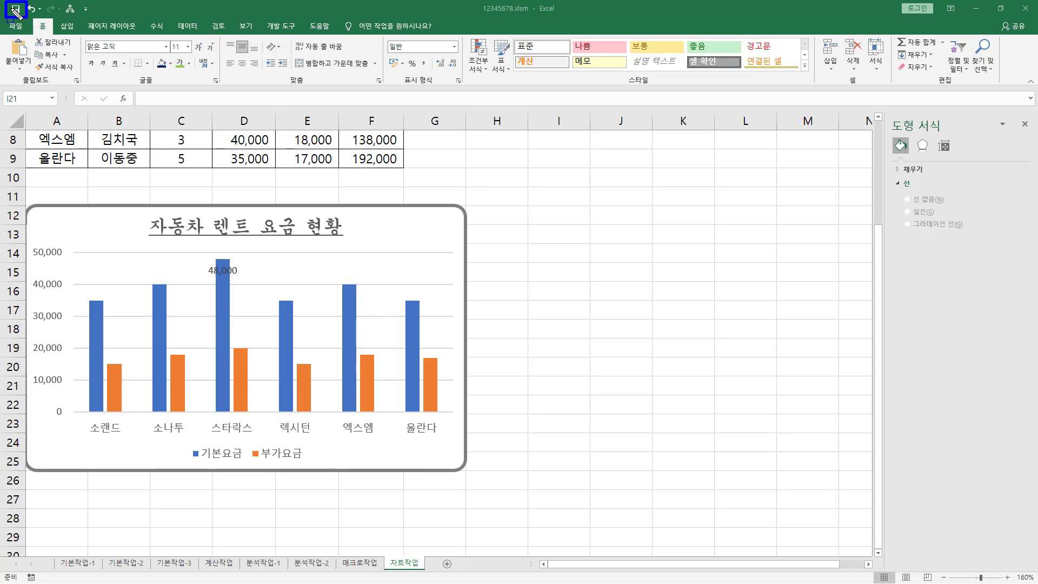